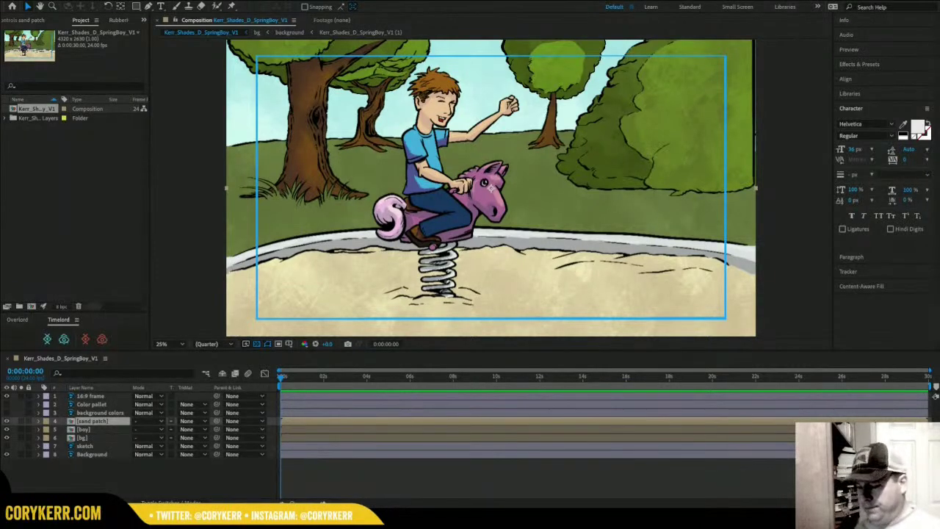
# Switch to Photoshop and toggle the visibility of the bg, grass1 and grass2 groups to check how the artwork is separated.
pyautogui.press('super+Tab')
pyautogui.press('super+Tab')
pyautogui.press('super+Tab')
pyautogui.press('super+Tab')
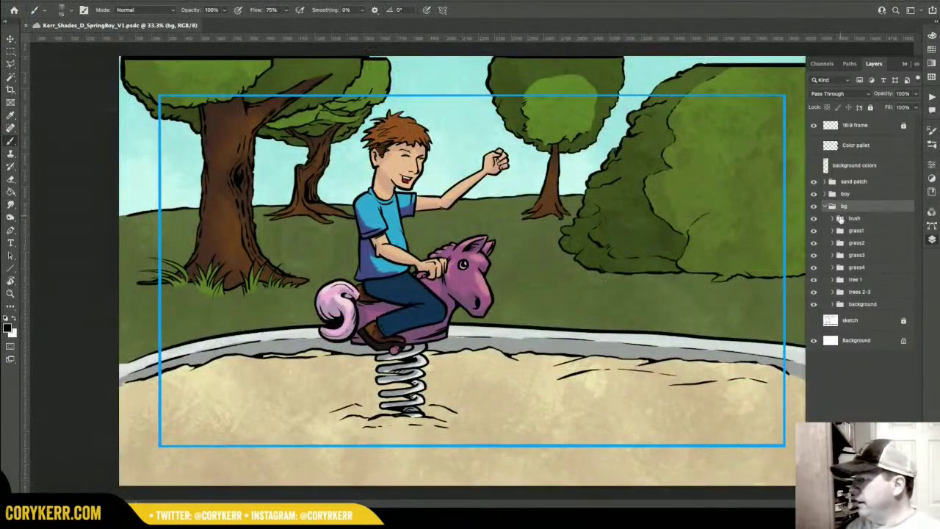
pyautogui.click(814, 207)
pyautogui.click(814, 207)
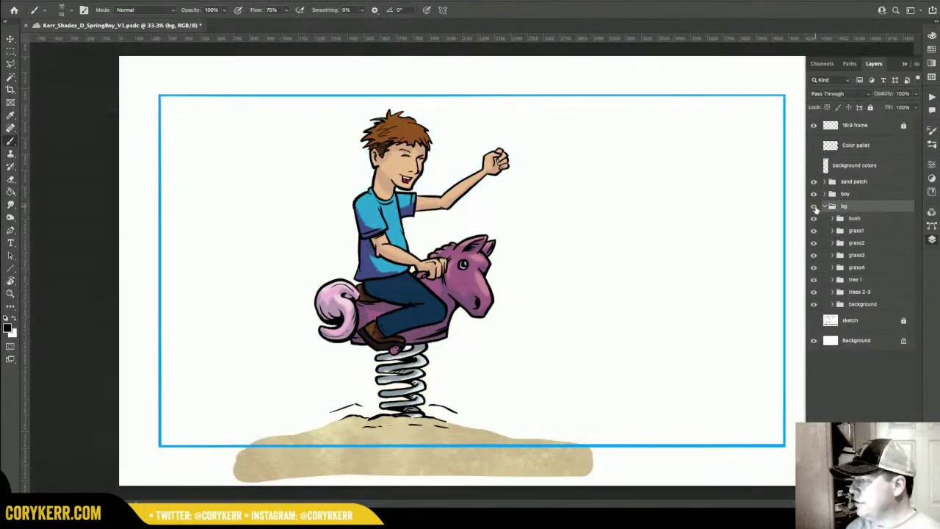
pyautogui.click(813, 232)
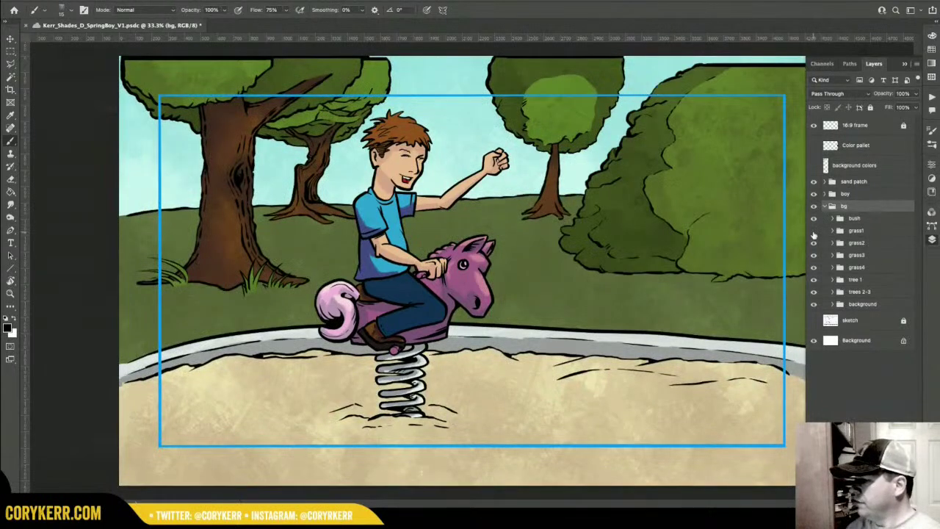
pyautogui.click(814, 233)
pyautogui.click(814, 245)
pyautogui.click(814, 244)
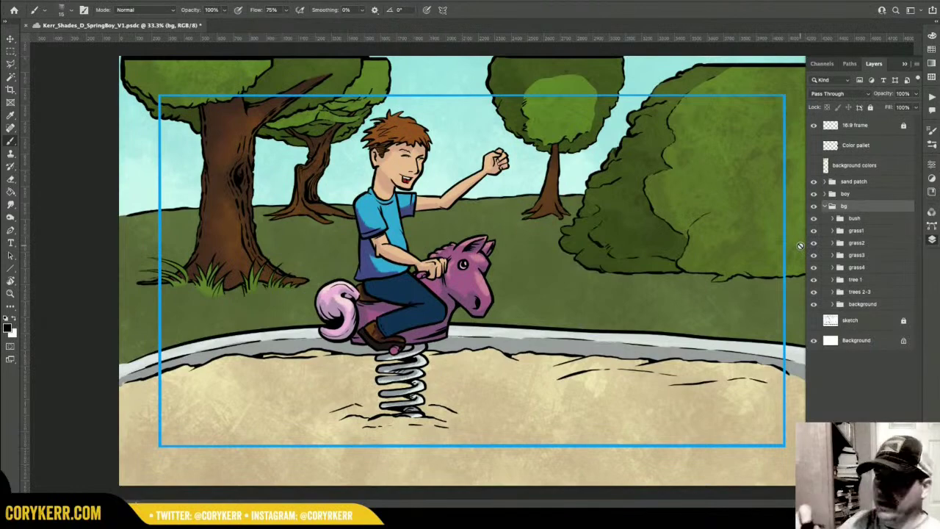
# Switch back to After Effects and open the bg precomposition.
pyautogui.press('super+Tab')
pyautogui.press('super+Tab')
pyautogui.press('super+Tab')
pyautogui.press('super+Tab')
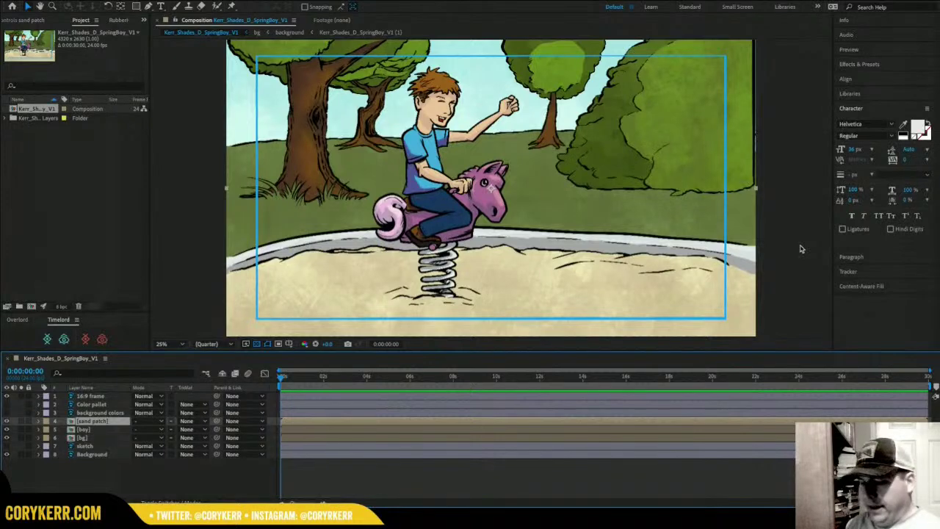
pyautogui.doubleClick(72, 438)
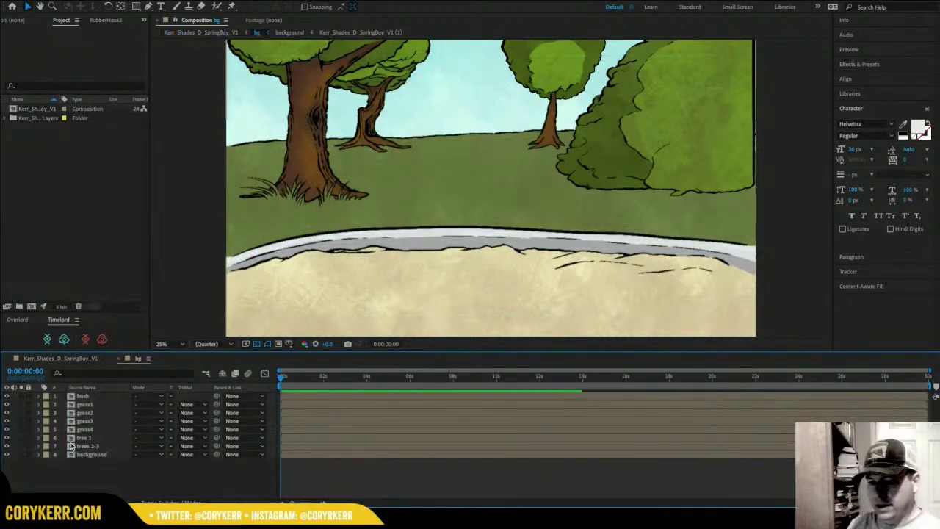
# Toggle the visibility of the grass1 layer to identify its tuft beside the large tree.
pyautogui.click(85, 404)
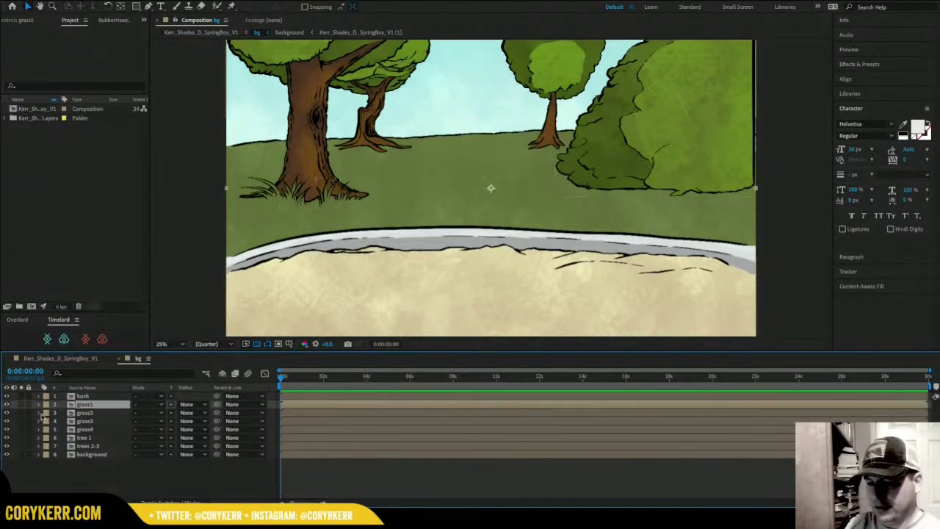
pyautogui.click(7, 404)
pyautogui.click(7, 404)
pyautogui.click(6, 404)
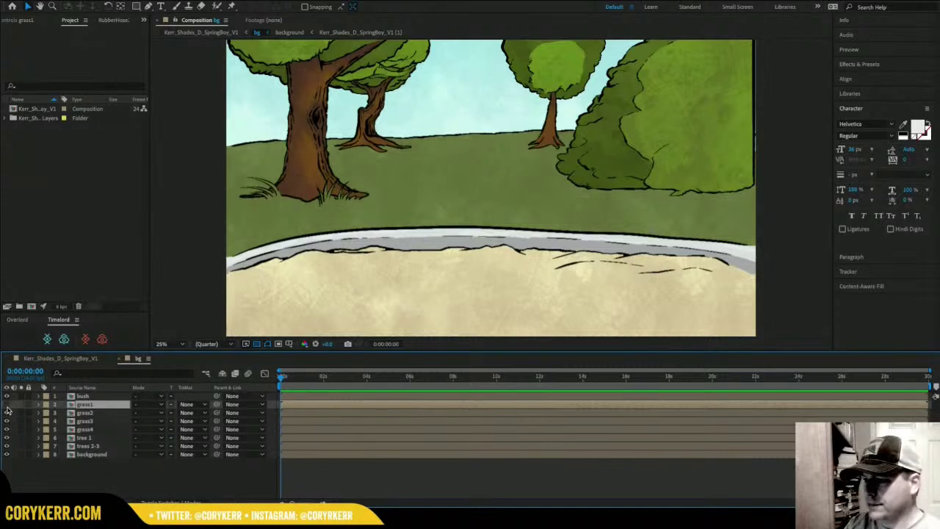
pyautogui.click(7, 405)
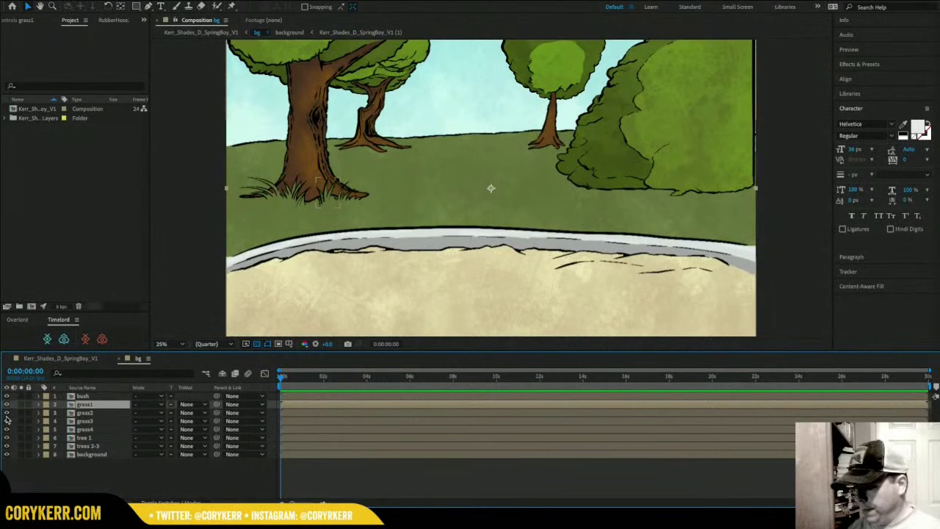
# Move the grass1 layer's anchor point to the base of its grass tuft, soloing the layer to check the placement.
pyautogui.click(488, 192)
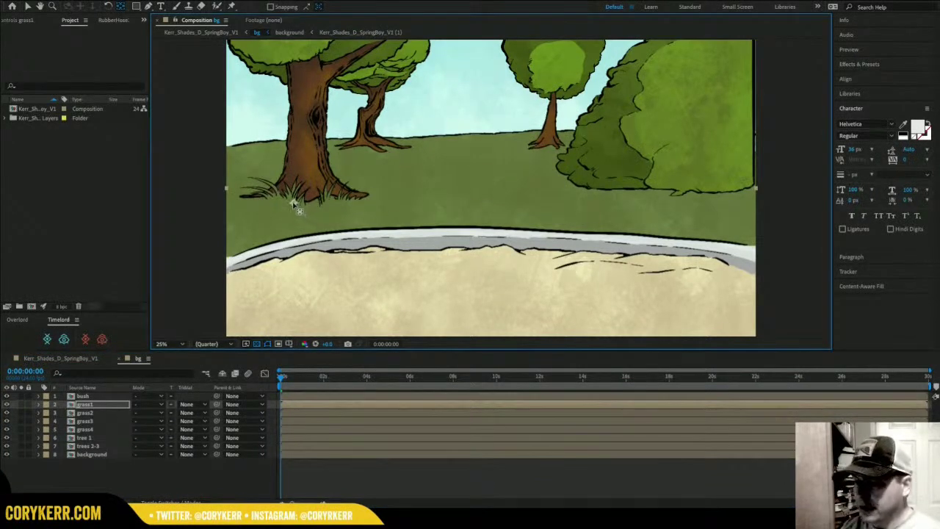
pyautogui.click(21, 405)
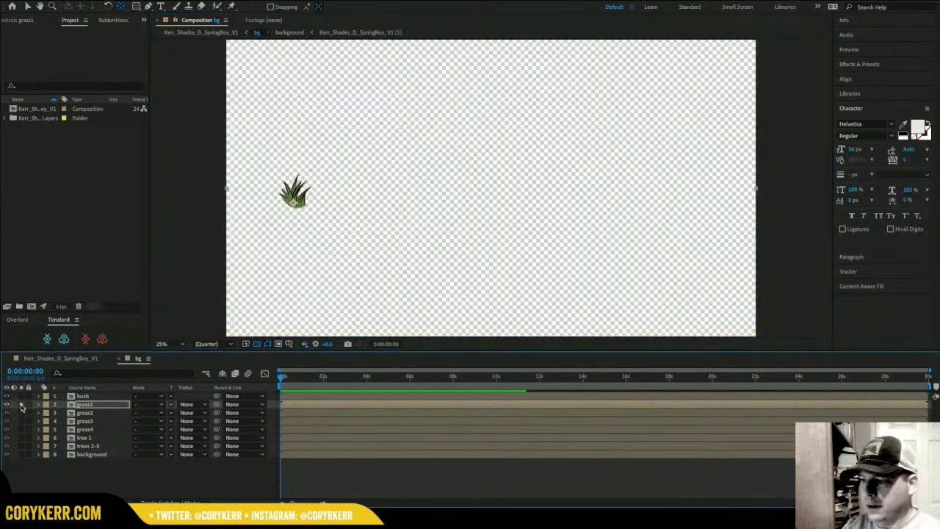
pyautogui.click(294, 207)
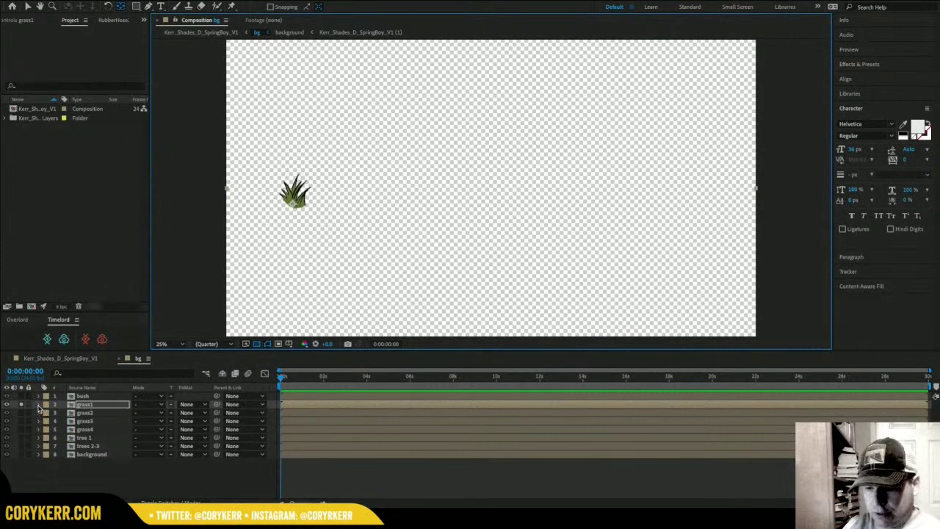
# Add the expression wiggle(2,10) to the Rotation property of grass1.
pyautogui.press('r')
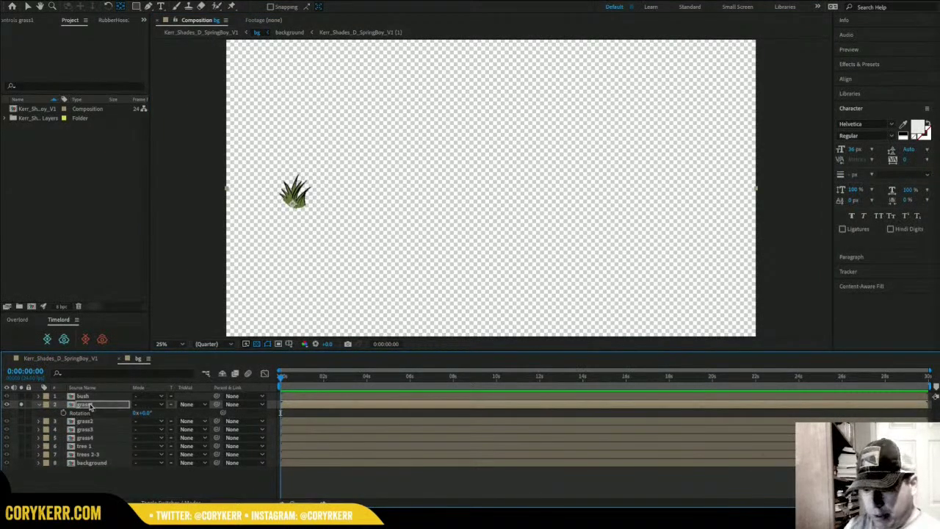
pyautogui.keyDown('alt'); pyautogui.click(63, 413); pyautogui.keyUp('alt')
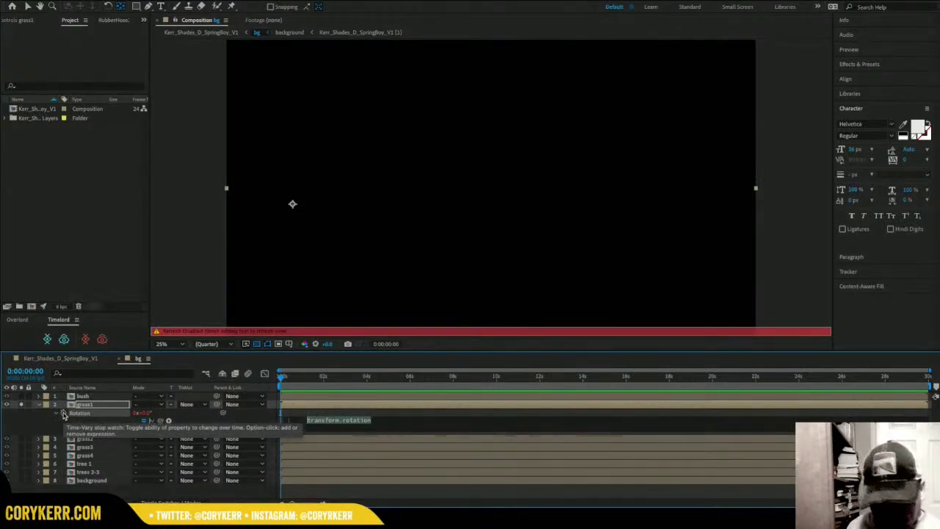
pyautogui.write('wiggle(6,1)')
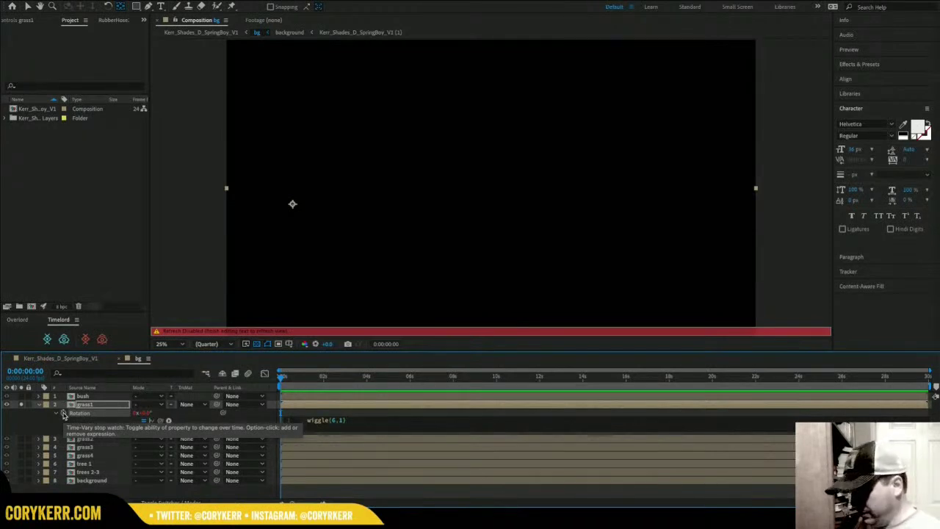
pyautogui.hotkey('shift', 'Left')
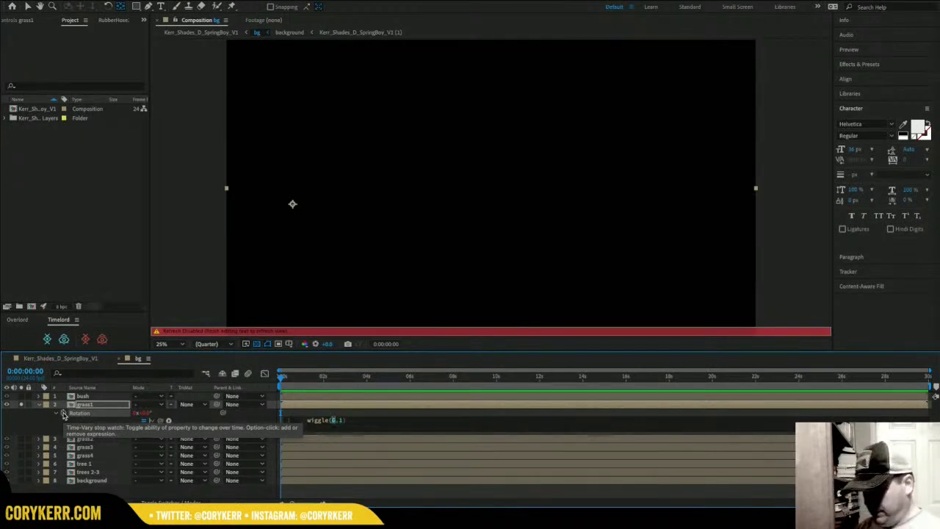
pyautogui.write('2')
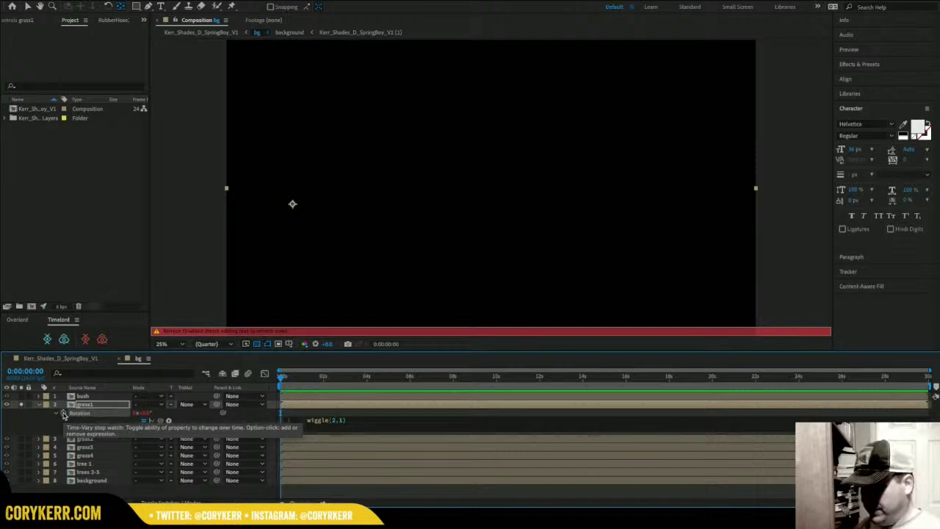
pyautogui.hotkey('shift', 'Right')
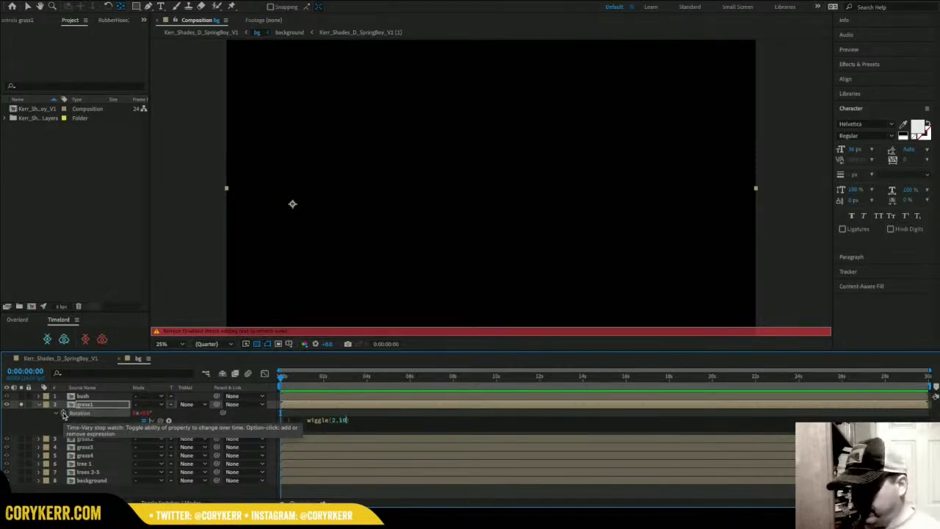
# Preview the grass1 motion from the start, turn off its solo, and preview it against the full background.
pyautogui.moveTo(297, 381); pyautogui.dragTo(269, 384)
pyautogui.press('space')
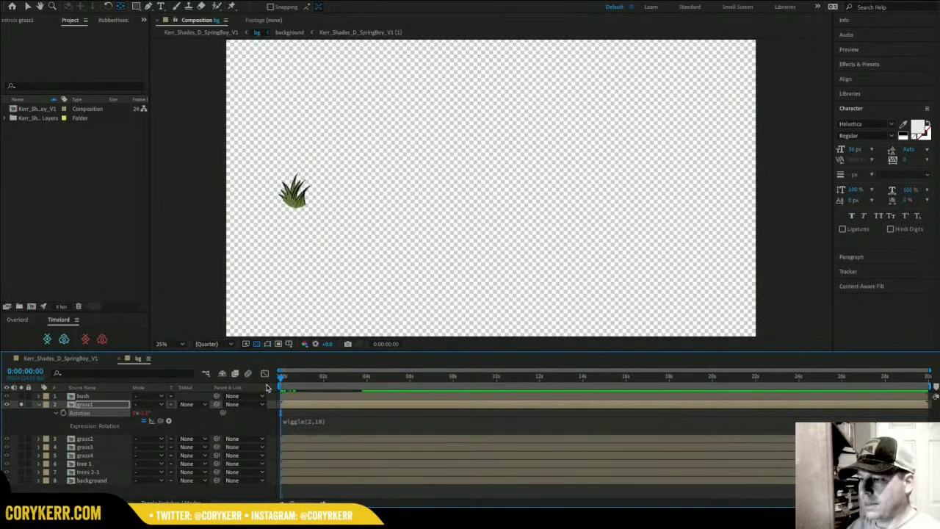
pyautogui.press('space')
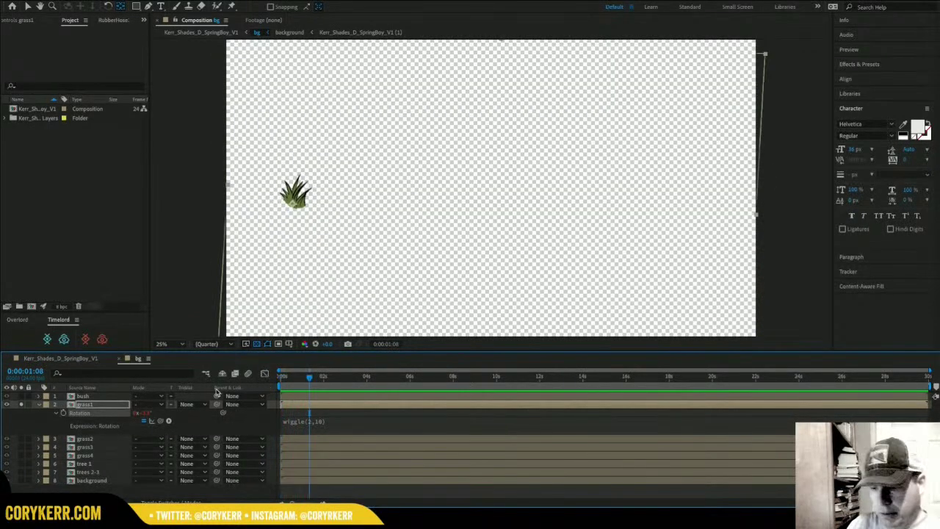
pyautogui.click(21, 404)
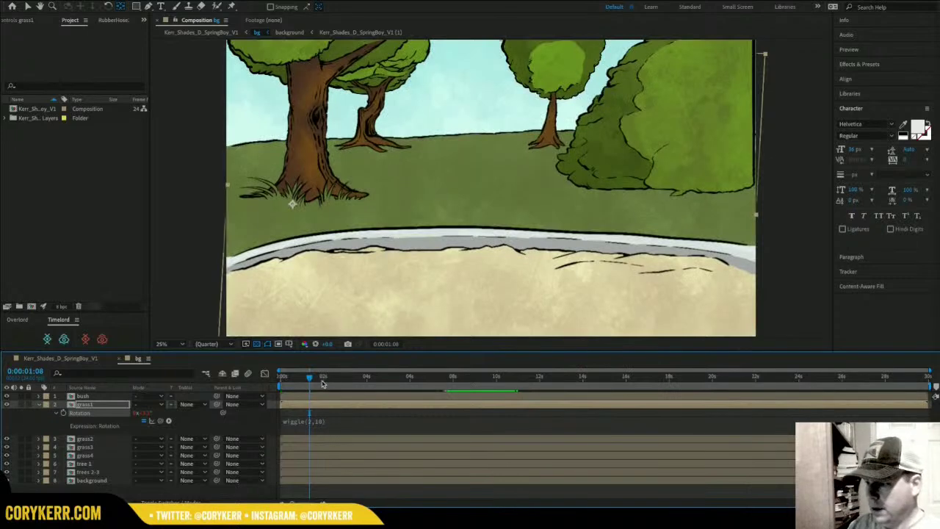
pyautogui.press('space')
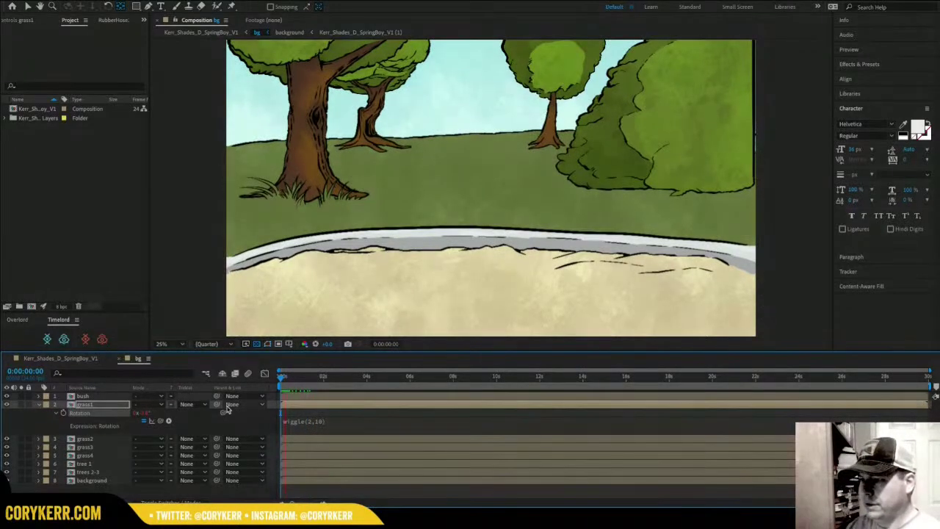
pyautogui.press('space')
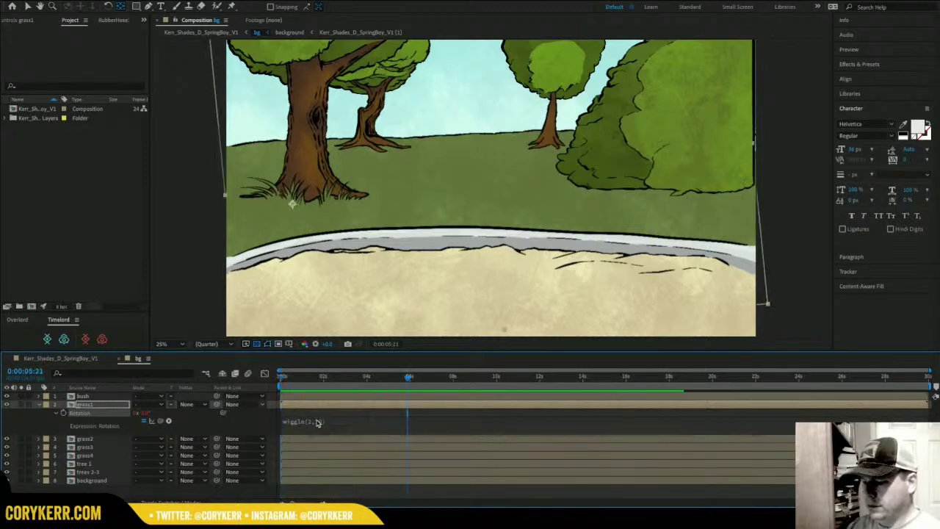
# Change the grass1 rotation expression to wiggle(2,5) and preview the gentler sway.
pyautogui.click(320, 422)
pyautogui.click(343, 421)
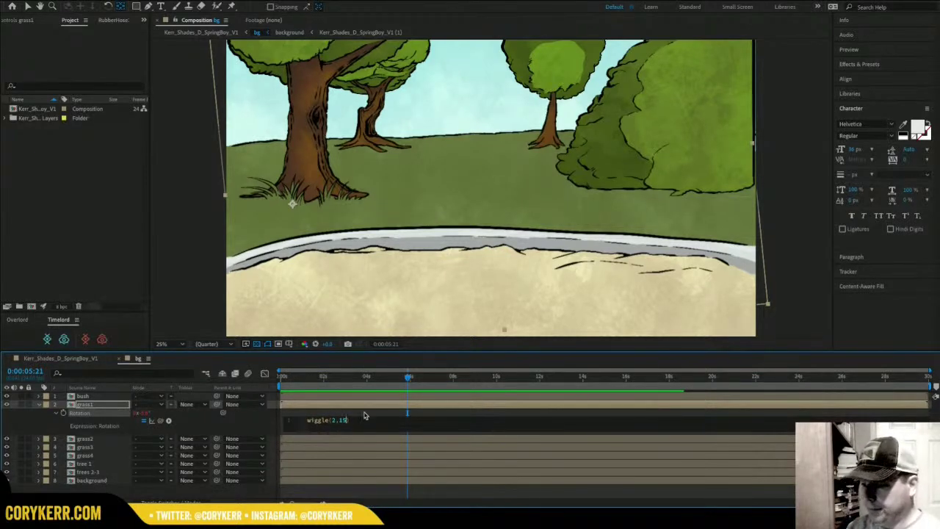
pyautogui.write('15')
pyautogui.press('BackSpace')
pyautogui.press('BackSpace')
pyautogui.write('5')
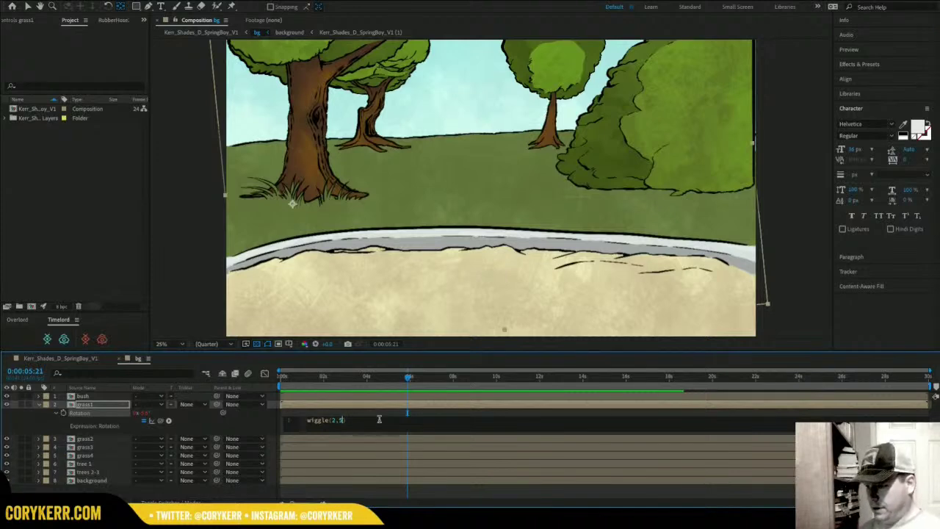
pyautogui.click(325, 387)
pyautogui.press('space')
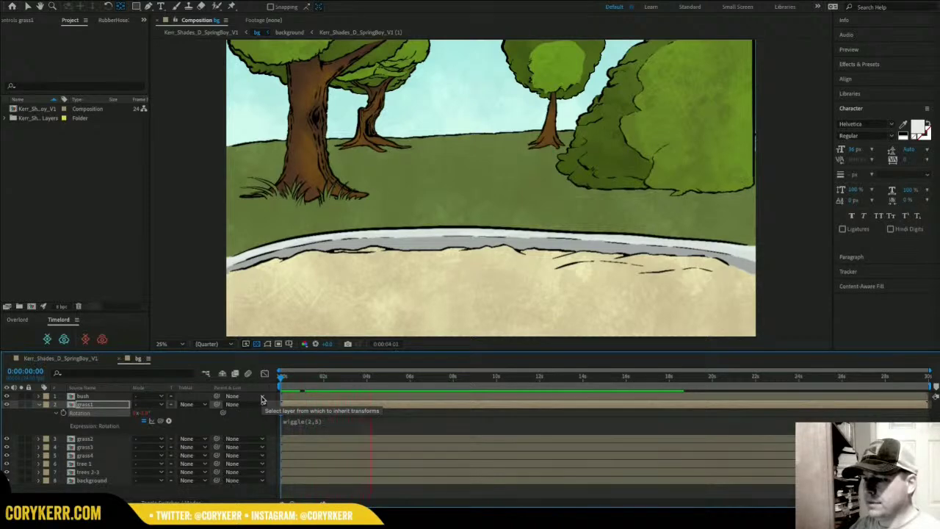
pyautogui.press('space')
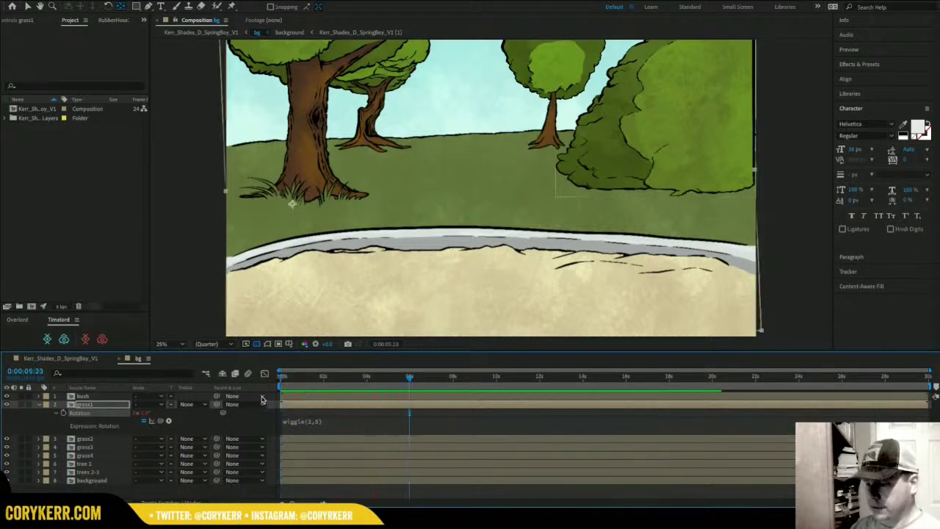
# Copy the grass1 rotation expression and reveal the Rotation property of grass2, grass3 and grass4.
pyautogui.click(326, 421)
pyautogui.hotkey('ctrl', 'c')
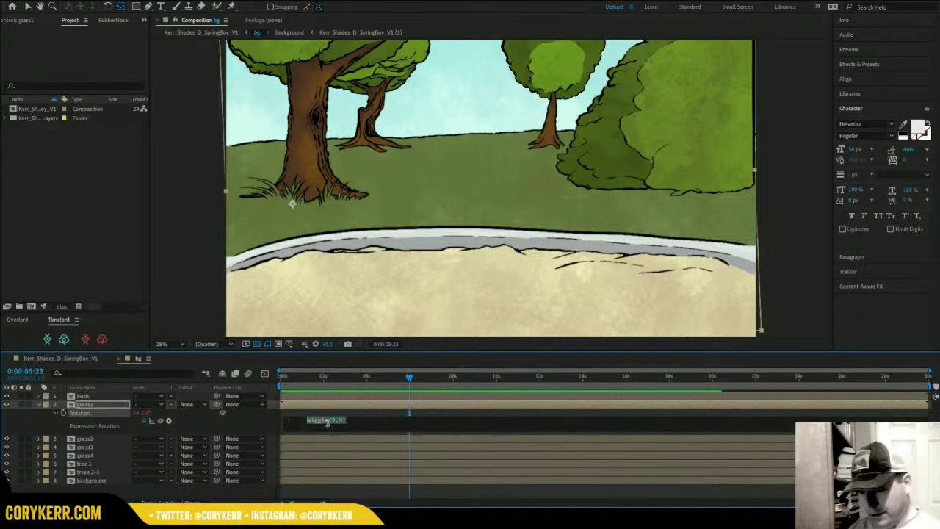
pyautogui.click(90, 439)
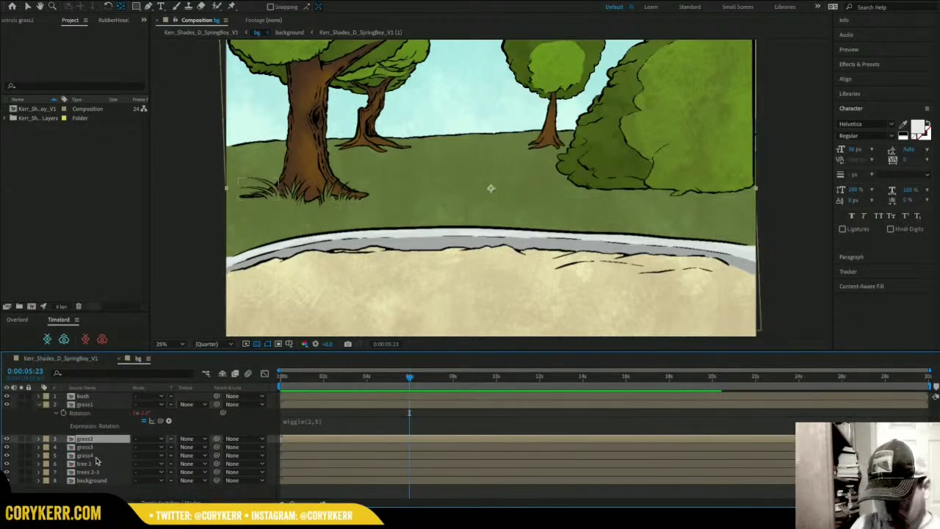
pyautogui.keyDown('shift'); pyautogui.click(97, 456); pyautogui.keyUp('shift')
pyautogui.press('r')
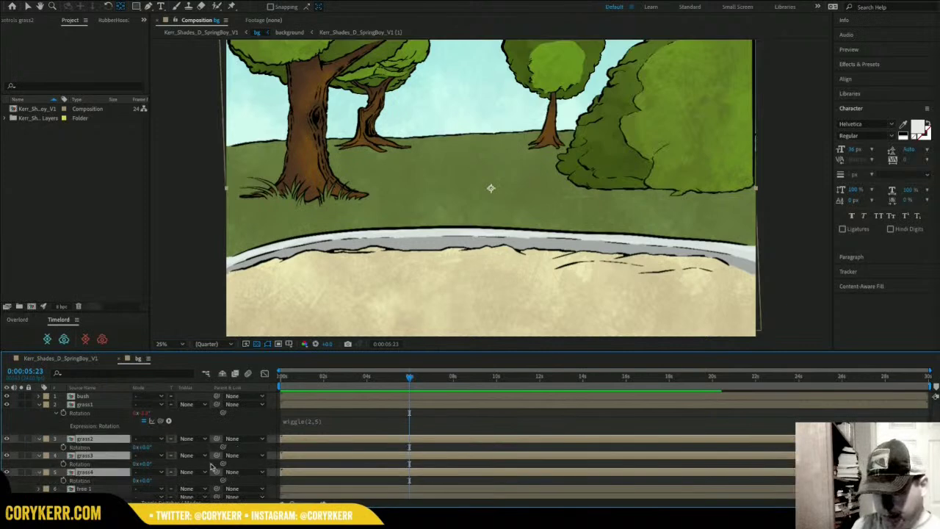
# Paste the wiggle(2,5) expression onto the Rotation properties of grass2, grass3 and grass4.
pyautogui.keyDown('alt'); pyautogui.click(63, 447); pyautogui.keyUp('alt')
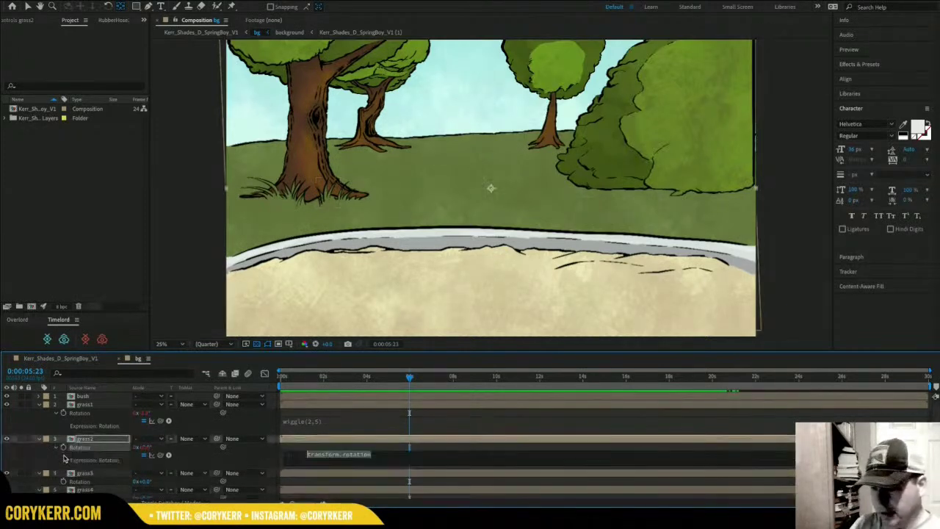
pyautogui.hotkey('ctrl', 'v')
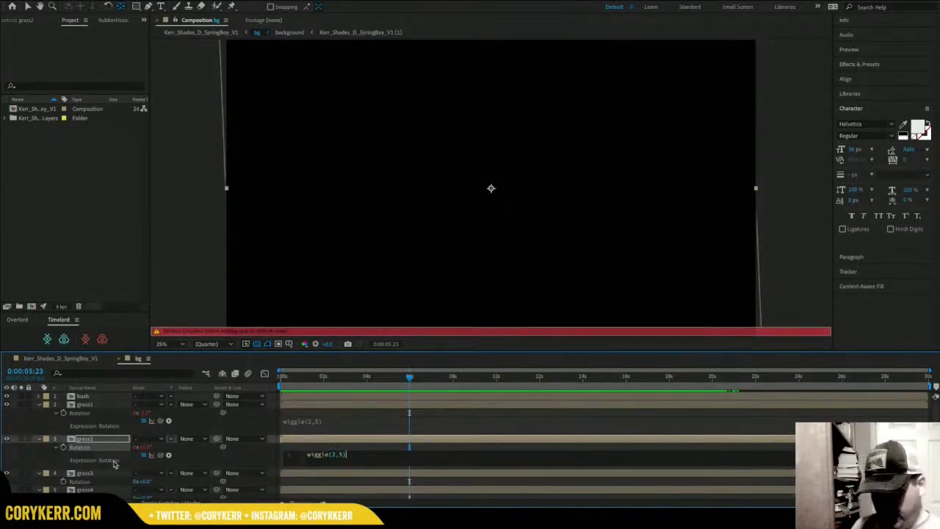
pyautogui.keyDown('alt'); pyautogui.click(64, 482); pyautogui.keyUp('alt')
pyautogui.hotkey('ctrl', 'v')
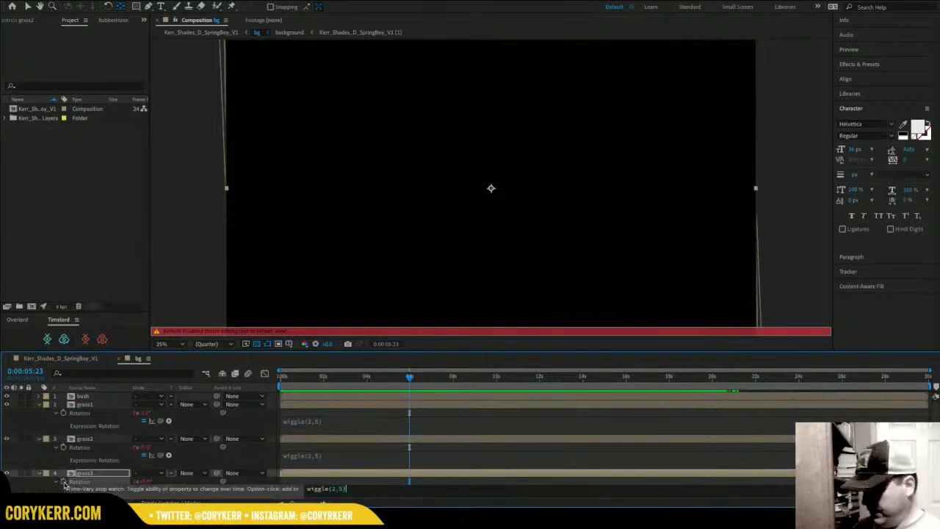
pyautogui.scroll(-3, 64, 483)
pyautogui.press('KP_Enter')
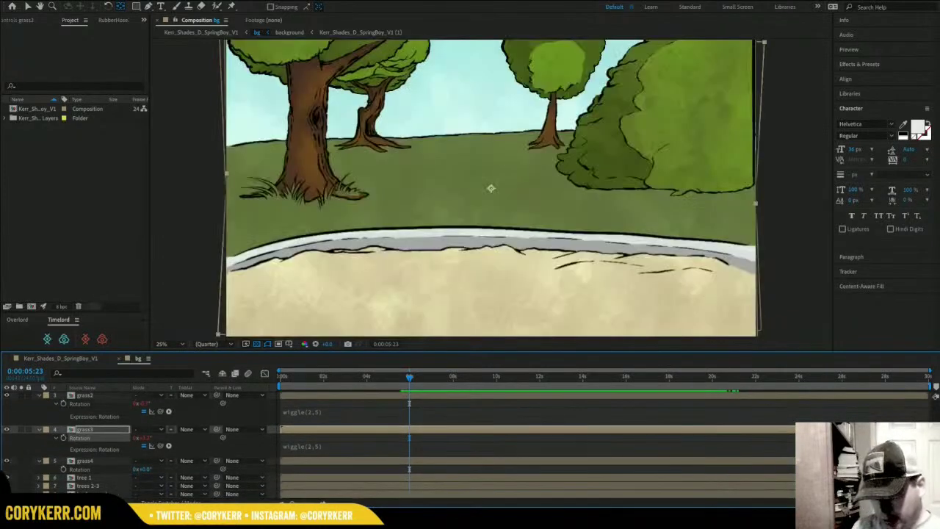
pyautogui.keyDown('alt'); pyautogui.click(64, 471); pyautogui.keyUp('alt')
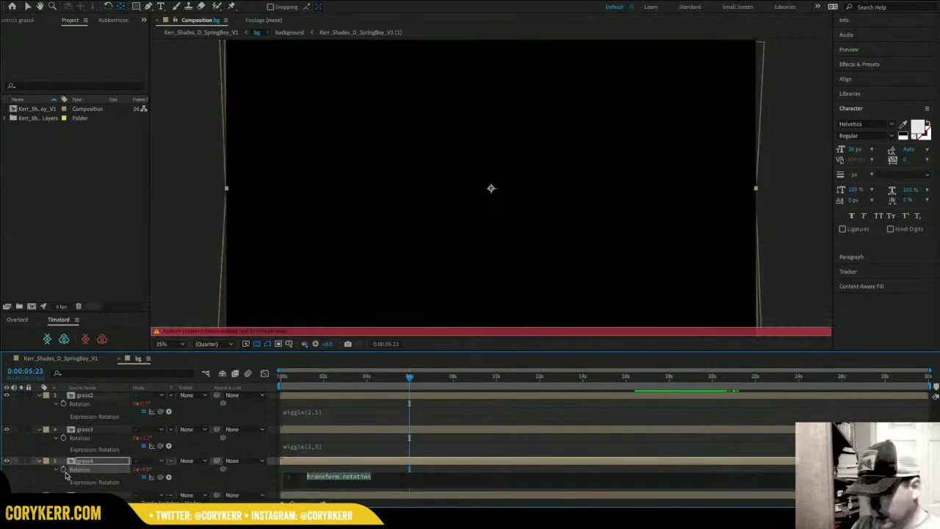
pyautogui.hotkey('ctrl', 'v')
pyautogui.press('KP_Enter')
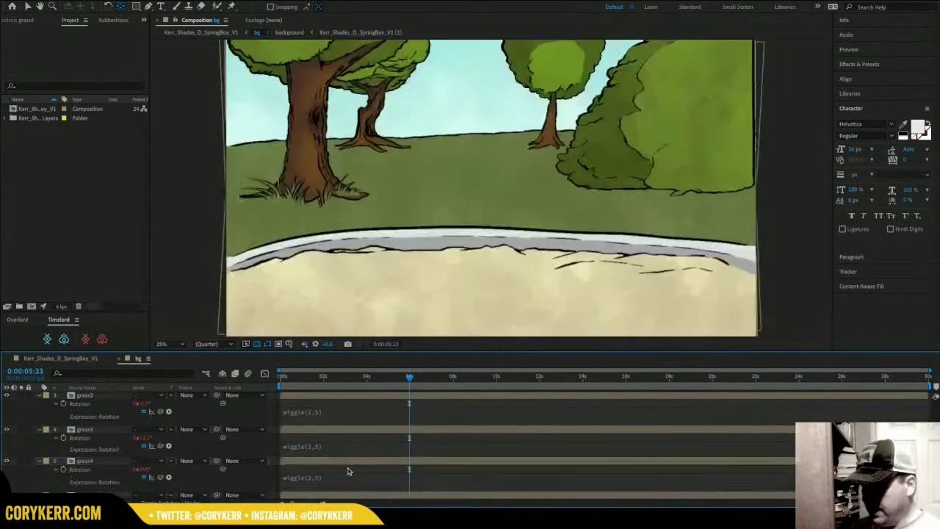
# Scrub the opening frames and solo grass3 and grass4 in turn to identify which tuft each layer holds.
pyautogui.moveTo(409, 376); pyautogui.dragTo(279, 381)
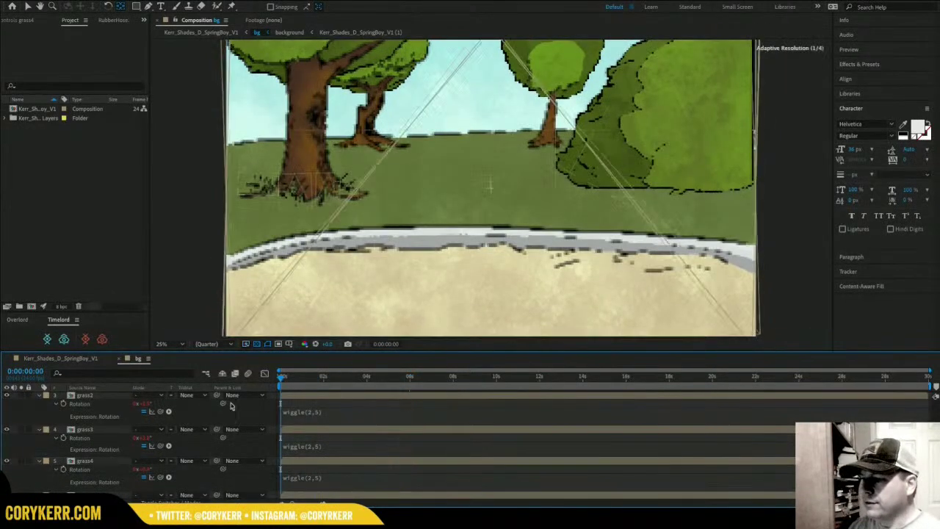
pyautogui.click(112, 401)
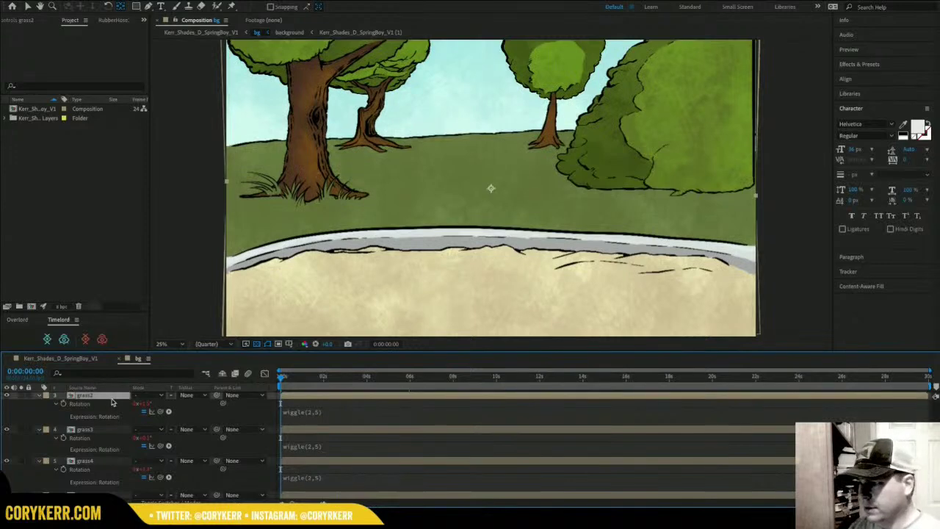
pyautogui.moveTo(281, 378); pyautogui.dragTo(288, 381)
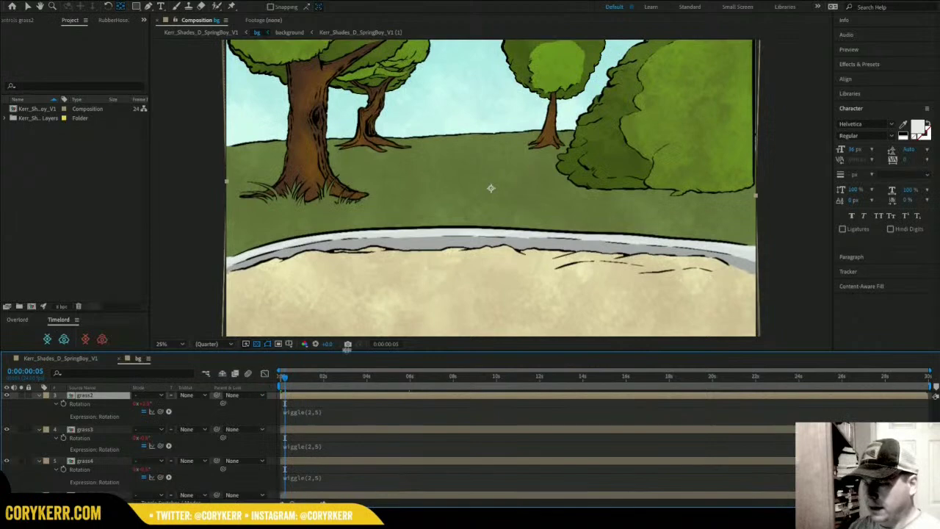
pyautogui.click(20, 430)
pyautogui.click(21, 431)
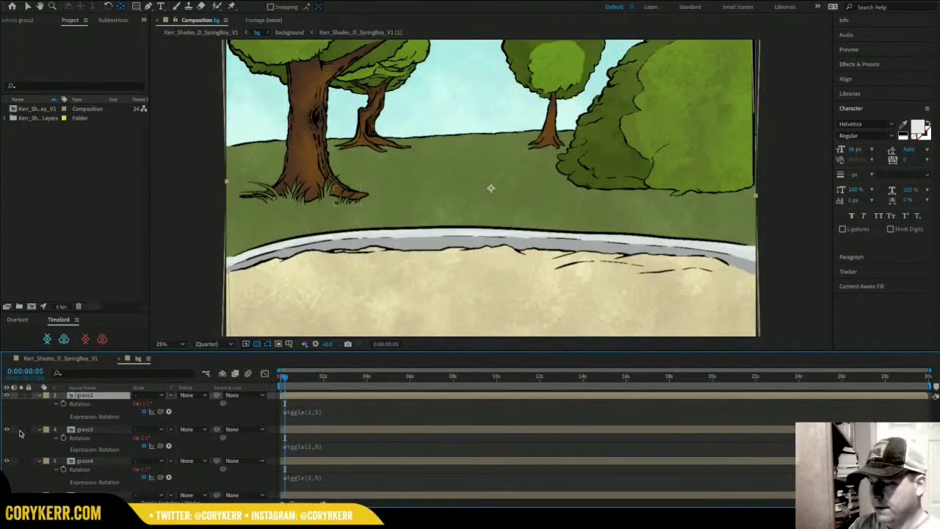
pyautogui.press('v')
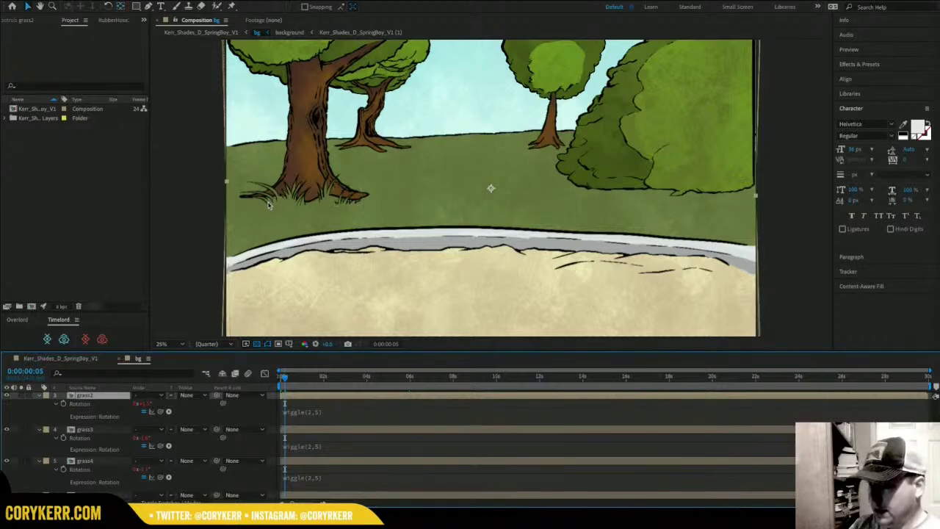
pyautogui.click(87, 430)
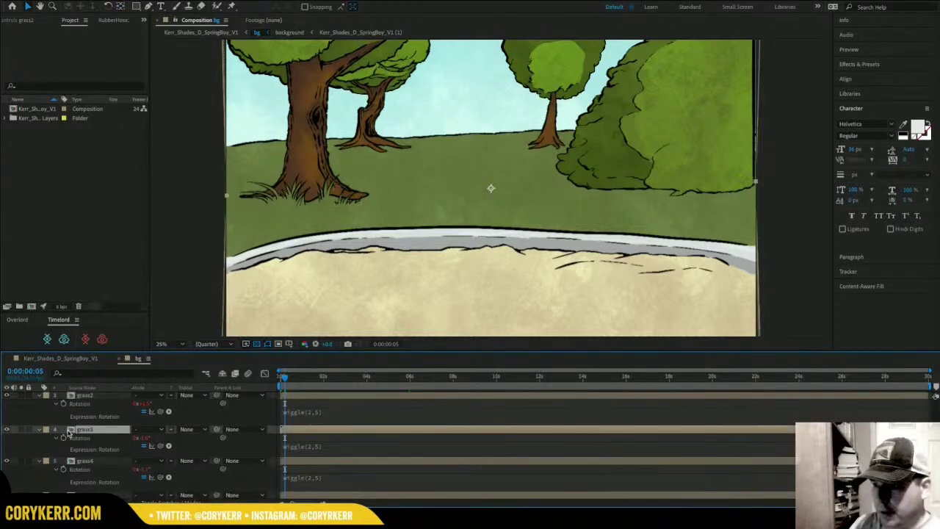
pyautogui.click(29, 430)
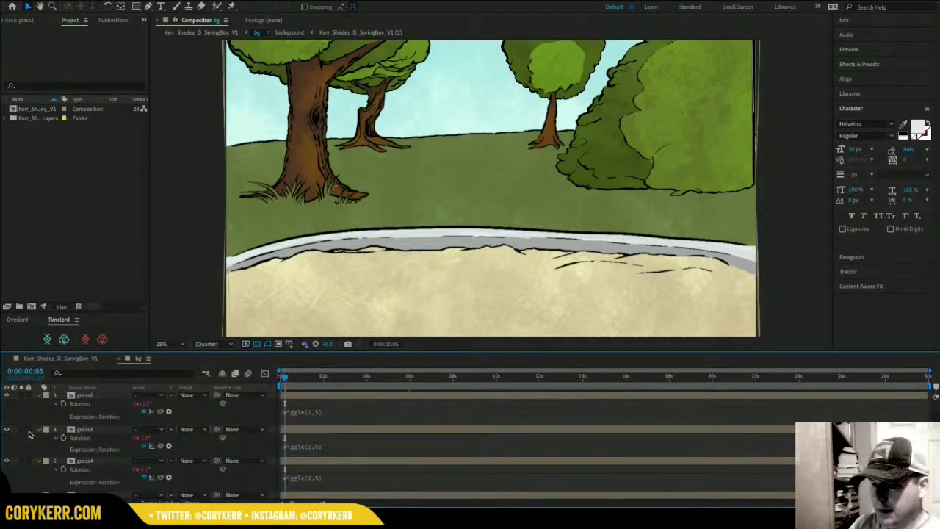
pyautogui.click(21, 431)
pyautogui.click(21, 431)
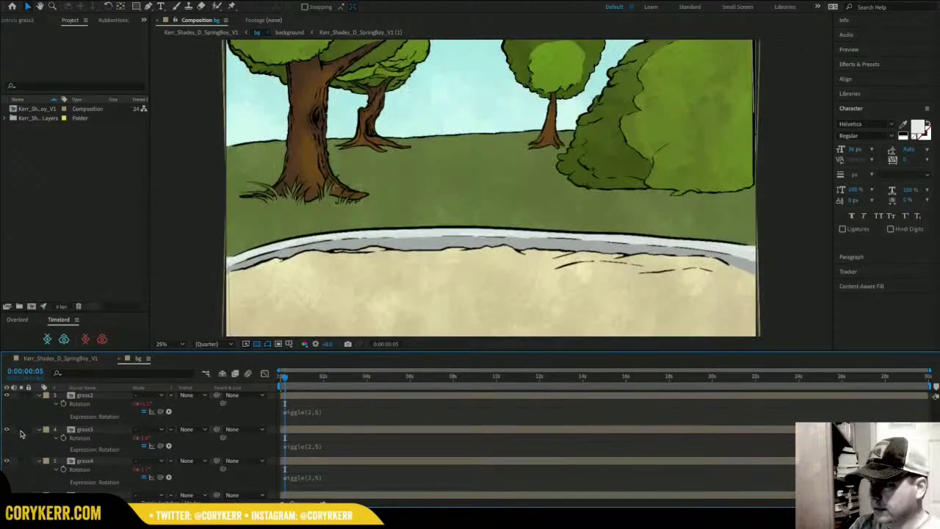
pyautogui.click(20, 463)
pyautogui.click(21, 462)
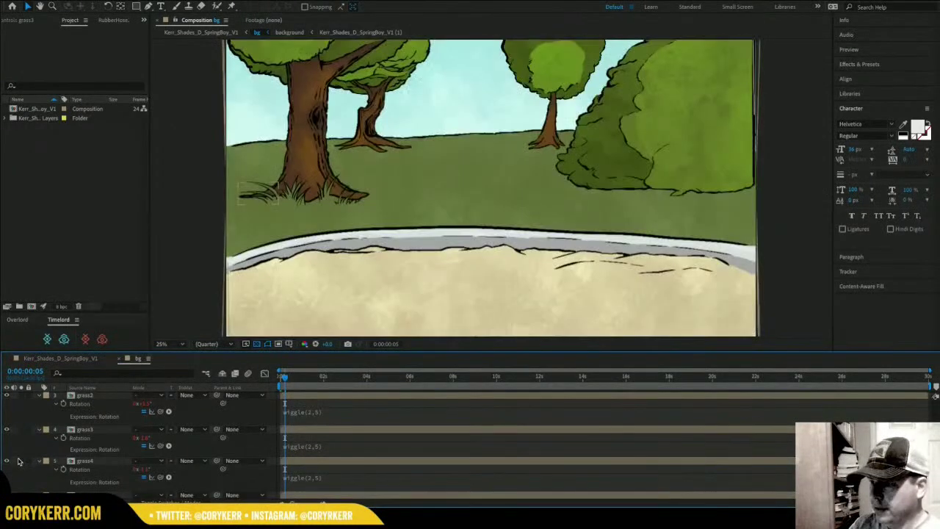
# Move grass4's anchor point to the base of the leftmost tuft beside the tree trunk and preview the sway from the start.
pyautogui.click(89, 462)
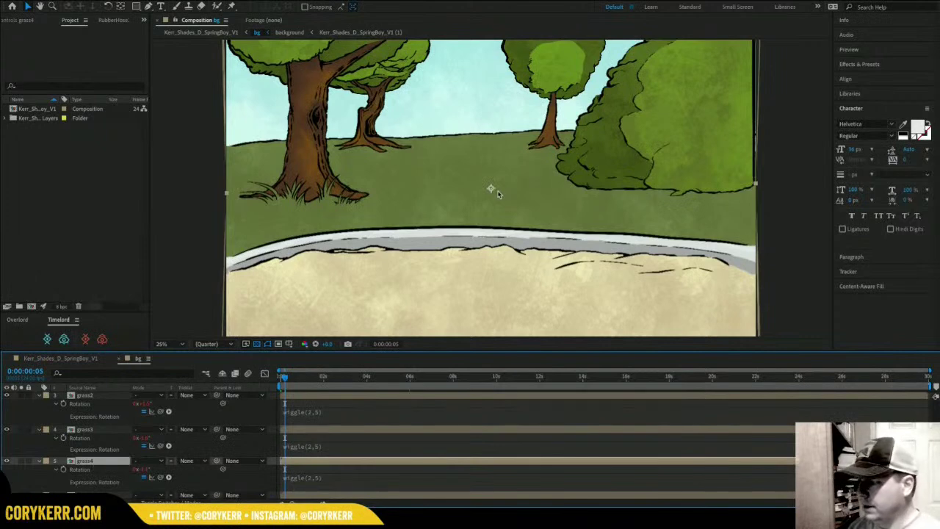
pyautogui.press('t')
pyautogui.moveTo(493, 191); pyautogui.dragTo(400, 203)
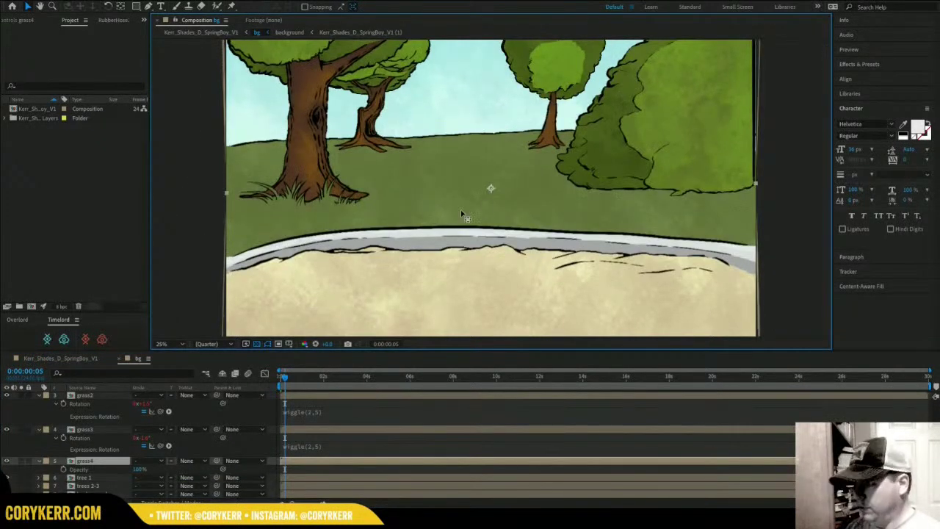
pyautogui.moveTo(491, 192); pyautogui.dragTo(276, 196)
pyautogui.moveTo(284, 377); pyautogui.dragTo(254, 384)
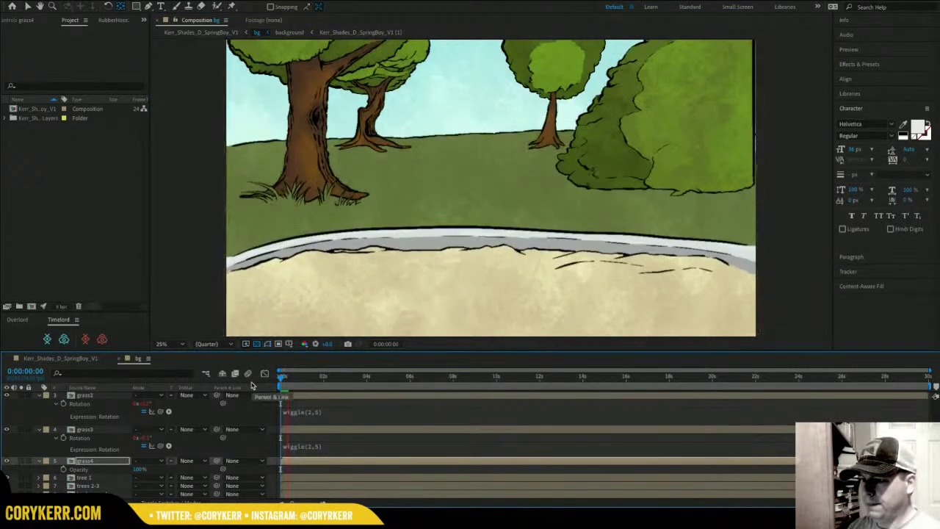
pyautogui.press('space')
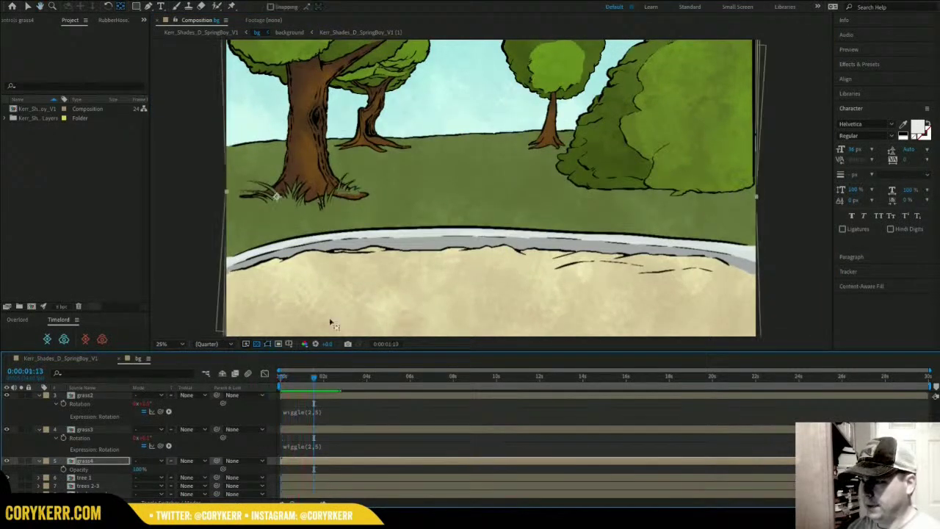
pyautogui.moveTo(314, 379); pyautogui.dragTo(308, 380)
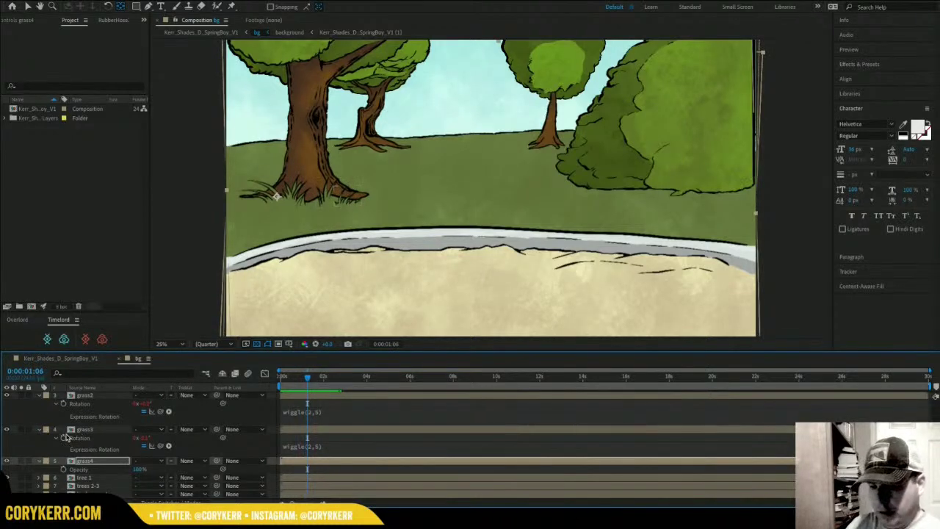
# Locate the grass2 tuft by soloing it briefly and move its anchor point to the base of the blades.
pyautogui.click(21, 396)
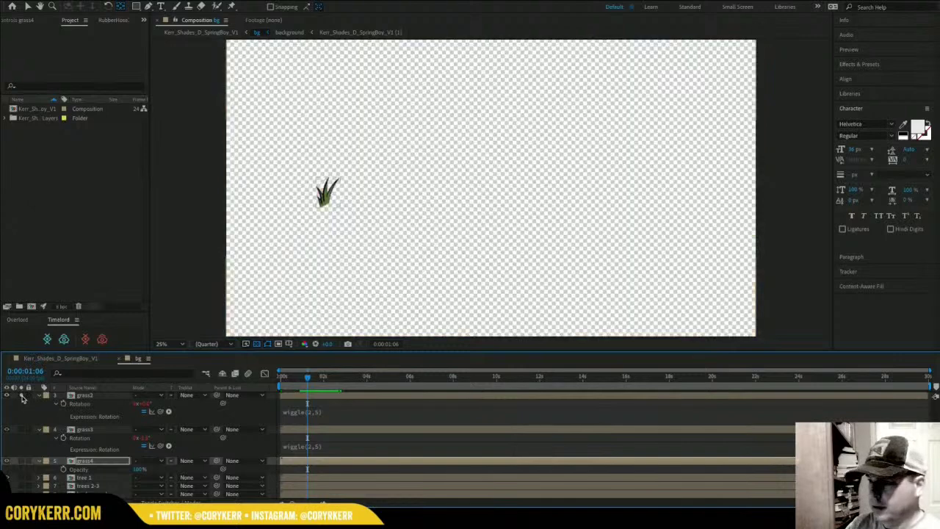
pyautogui.click(21, 396)
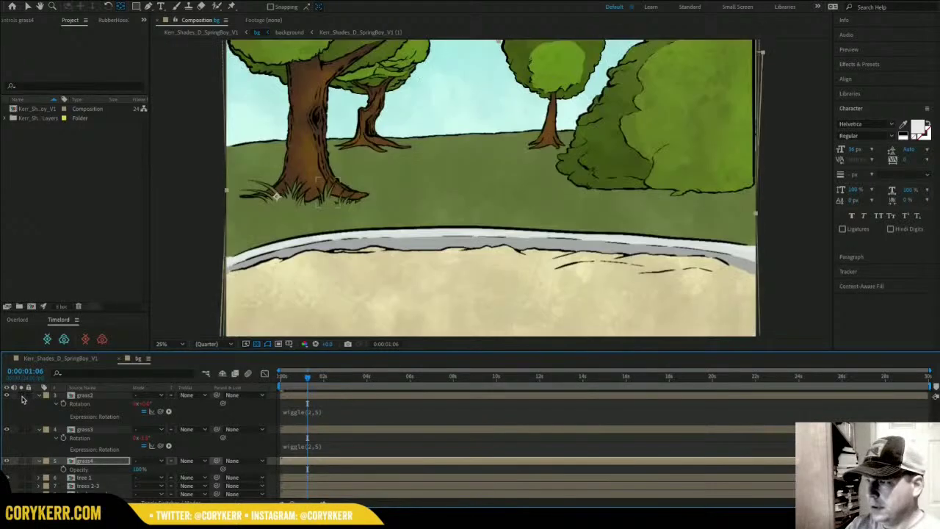
pyautogui.click(71, 396)
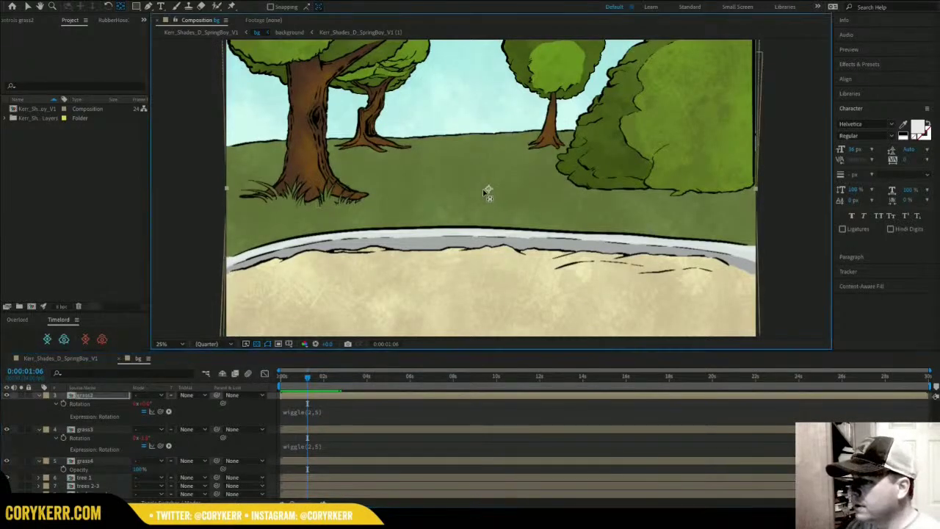
pyautogui.moveTo(490, 193); pyautogui.dragTo(320, 201)
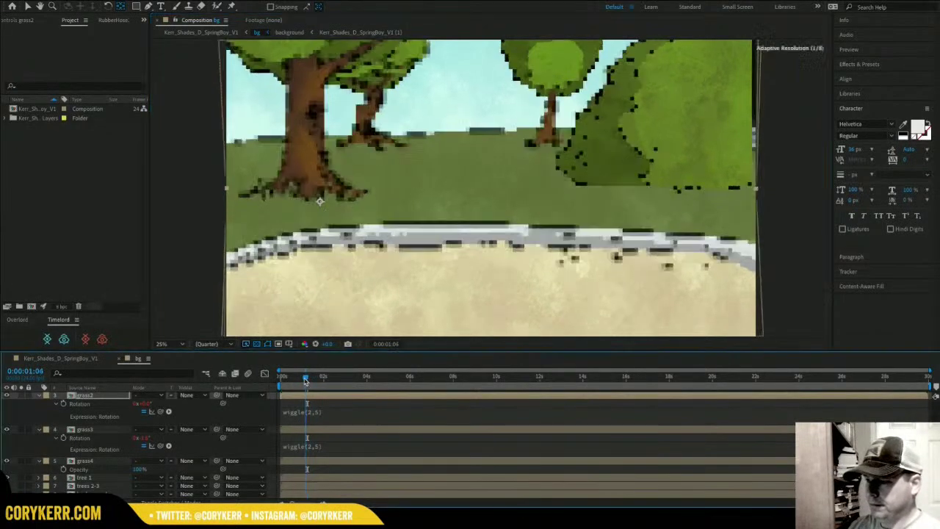
pyautogui.moveTo(308, 378); pyautogui.dragTo(306, 378)
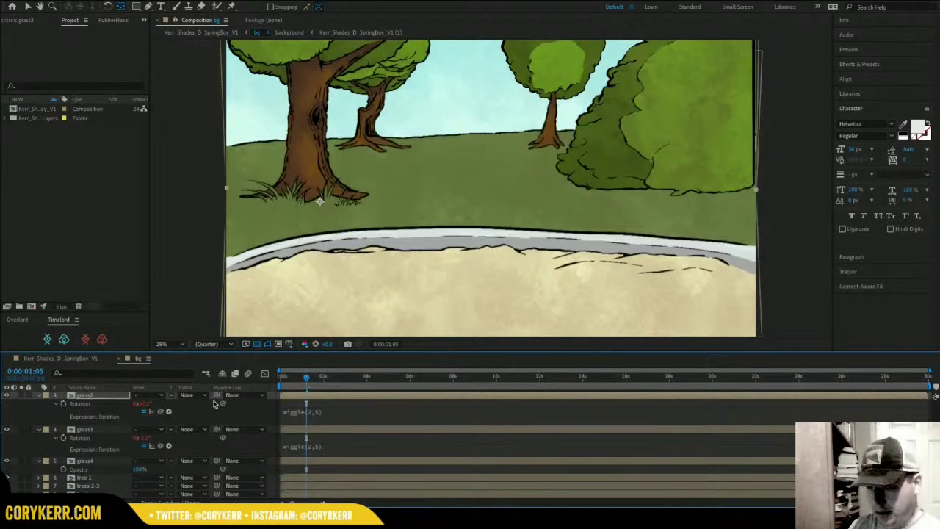
# Move grass3's anchor point to the base of its tuft, using solo to locate it, and preview the grass from the start.
pyautogui.click(64, 462)
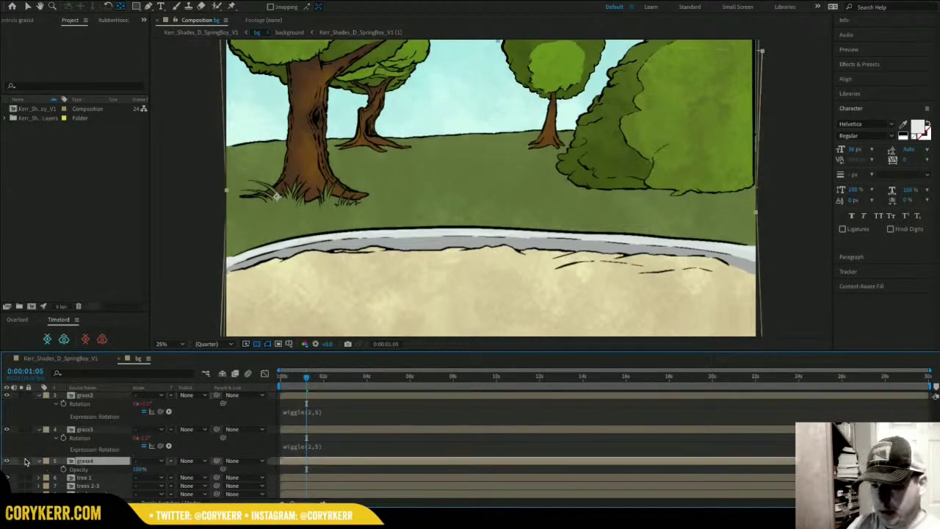
pyautogui.click(22, 460)
pyautogui.click(21, 461)
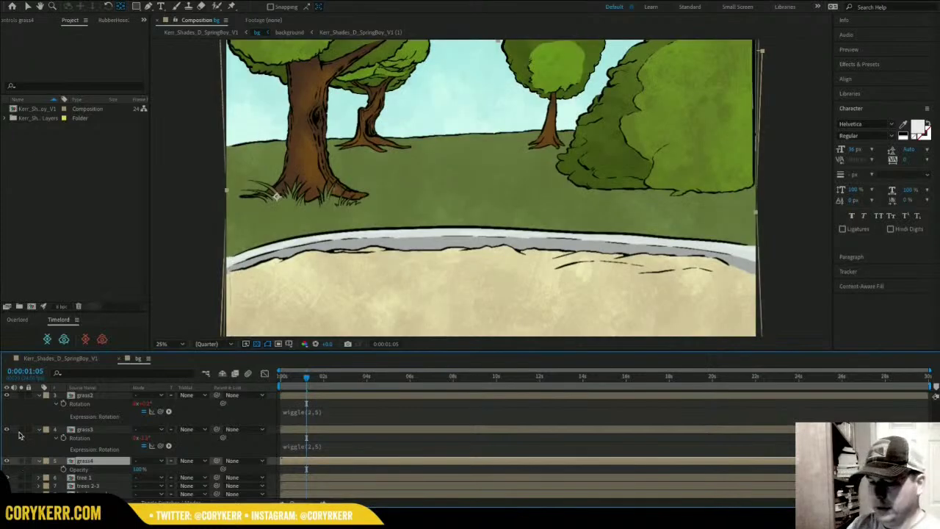
pyautogui.click(20, 430)
pyautogui.click(20, 434)
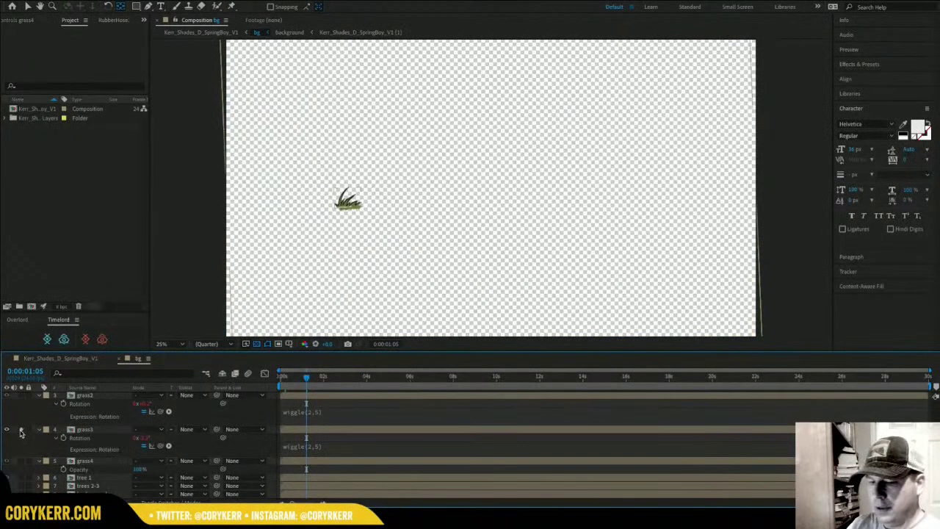
pyautogui.click(21, 431)
pyautogui.click(103, 433)
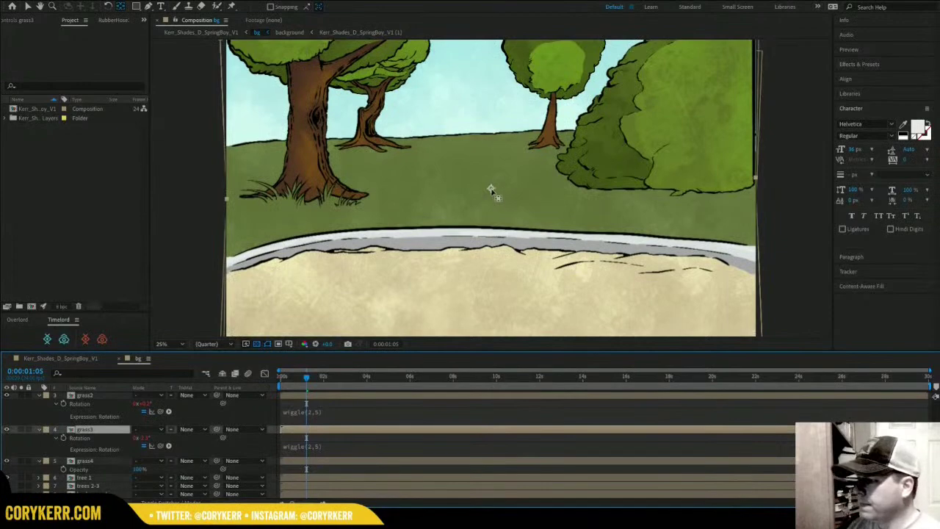
pyautogui.moveTo(491, 189)
pyautogui.mouseDown()
pyautogui.moveTo(372, 206)
pyautogui.moveTo(345, 199)
pyautogui.mouseUp()
pyautogui.press('v')
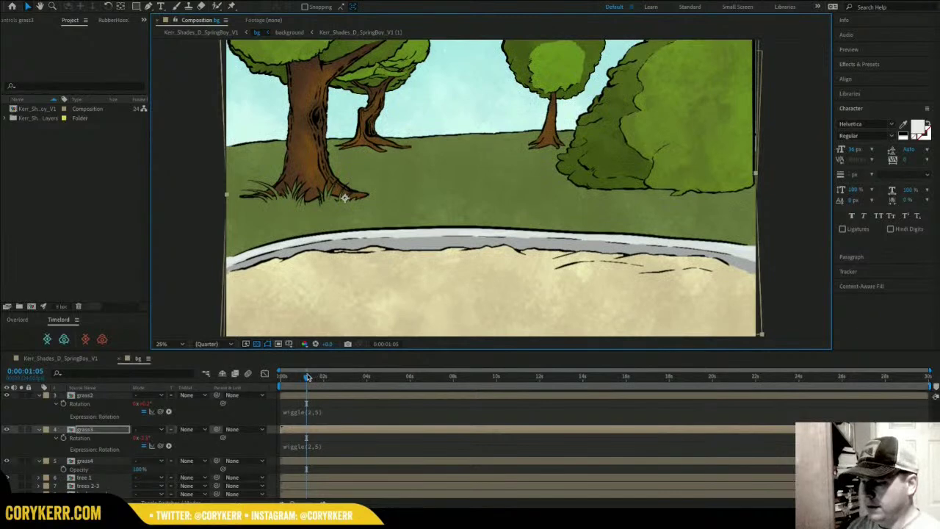
pyautogui.moveTo(307, 377); pyautogui.dragTo(282, 377)
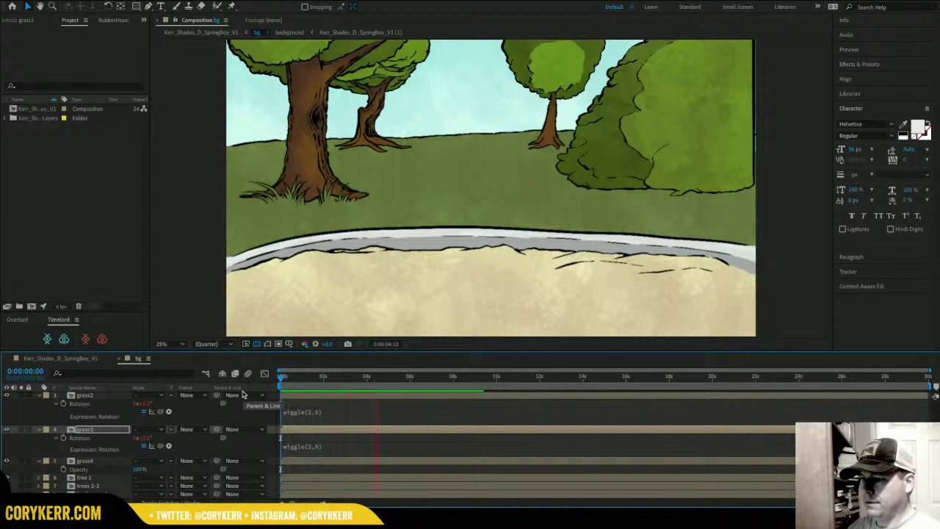
pyautogui.press('space')
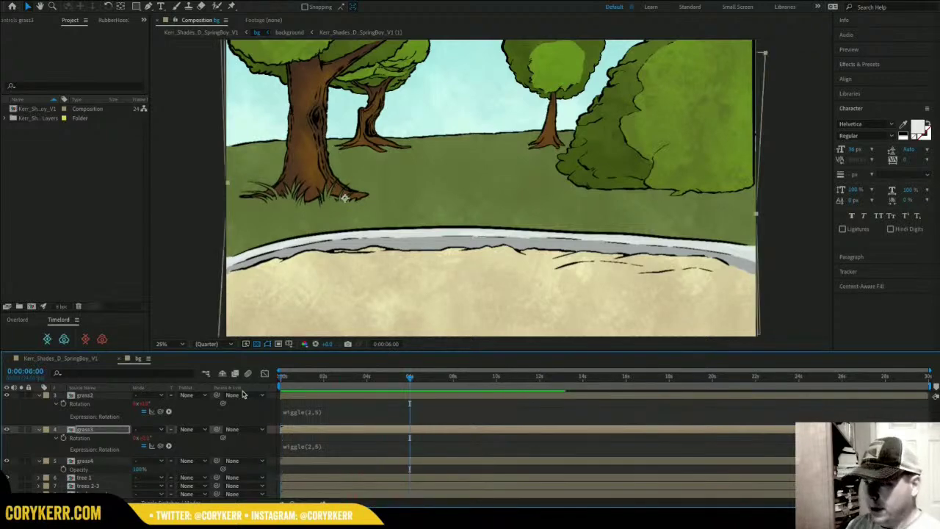
# Check the anchor points of grass2, grass3 and grass4 and reveal grass4's Rotation property with its wiggle(2,5) expression.
pyautogui.click(91, 397)
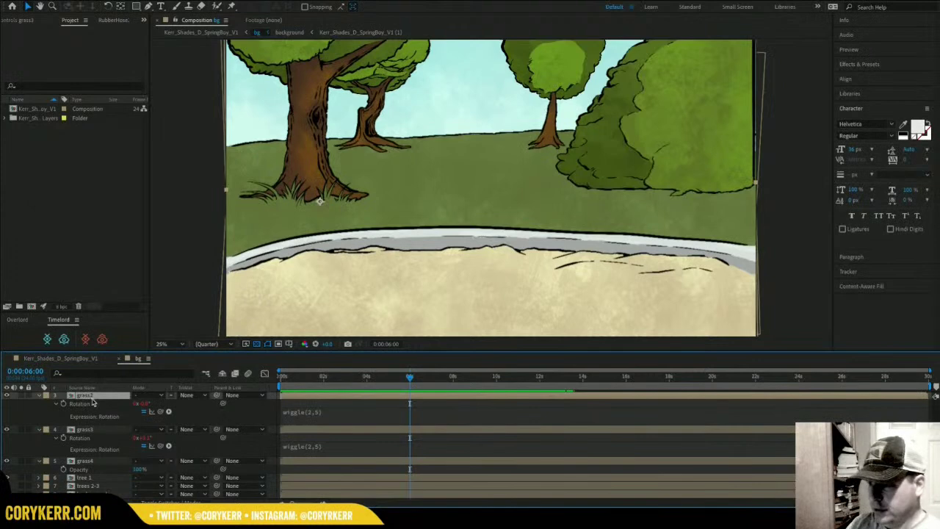
pyautogui.click(94, 431)
pyautogui.click(93, 462)
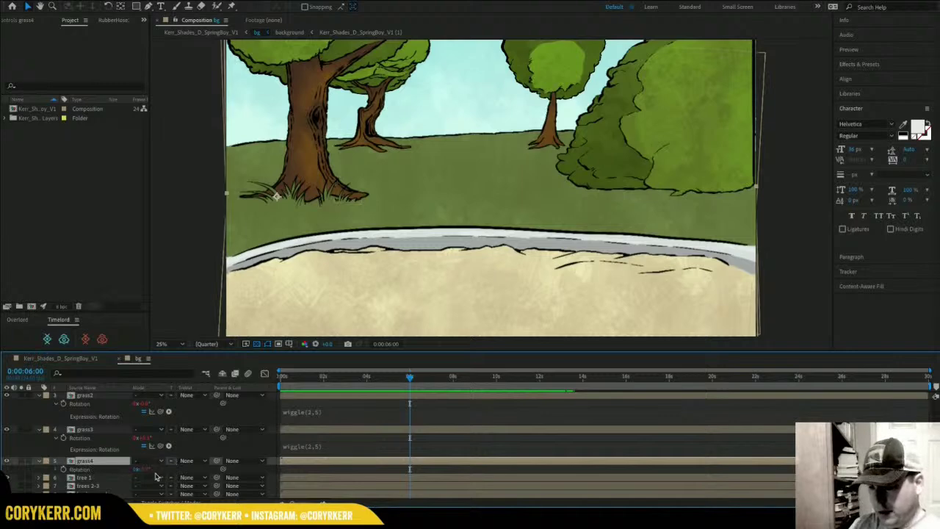
pyautogui.write('wiggle(2,5)')
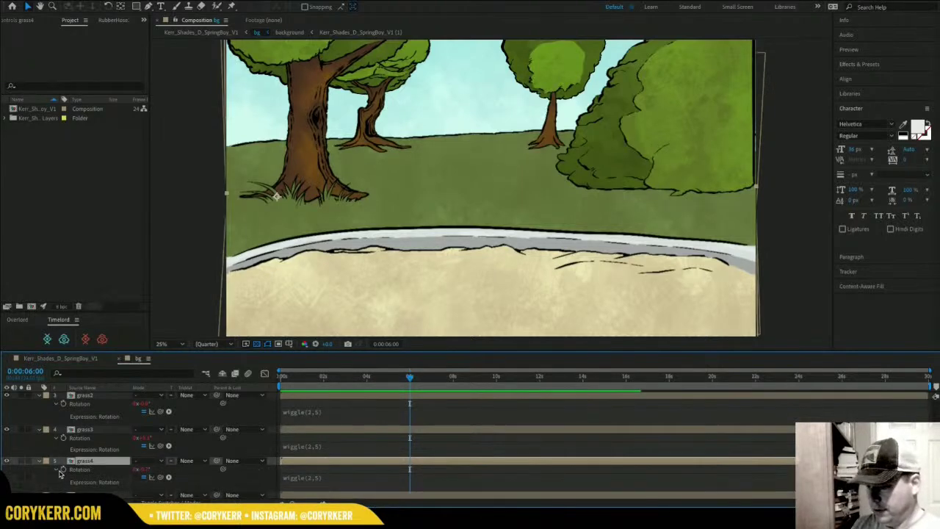
# Change grass4's Rotation expression to wiggle(1,3) and preview the sway from the start of the timeline.
pyautogui.click(312, 479)
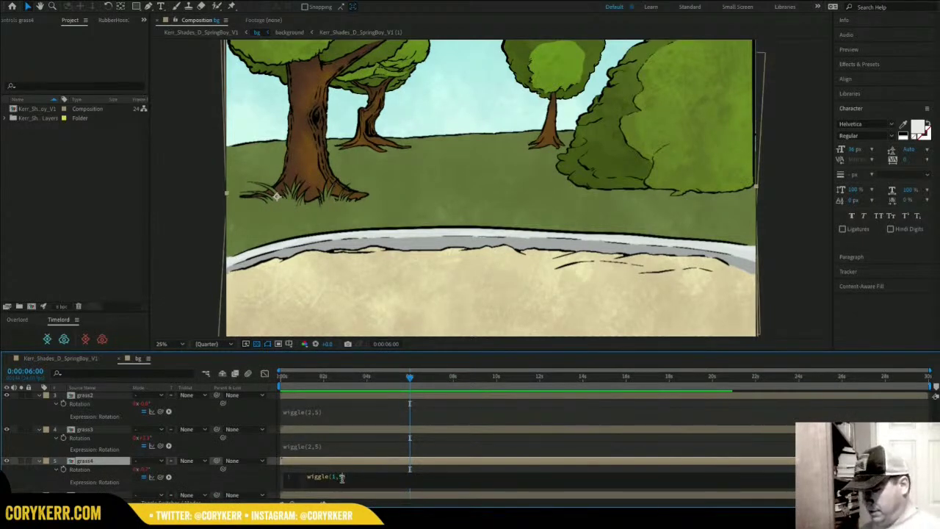
pyautogui.moveTo(335, 377); pyautogui.dragTo(229, 383)
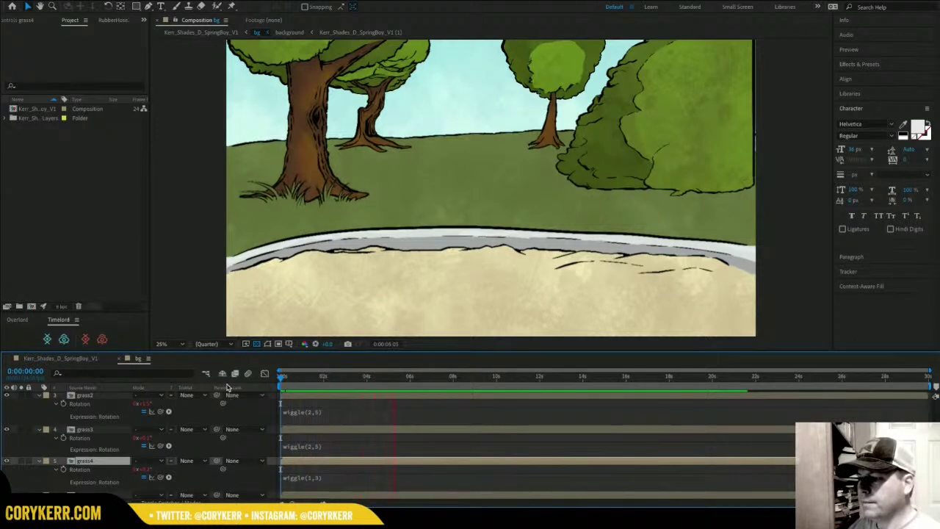
pyautogui.press('space')
# Change the Rotation expressions of grass3 and grass2 to wiggle(1,5).
pyautogui.click(321, 446)
pyautogui.click(336, 445)
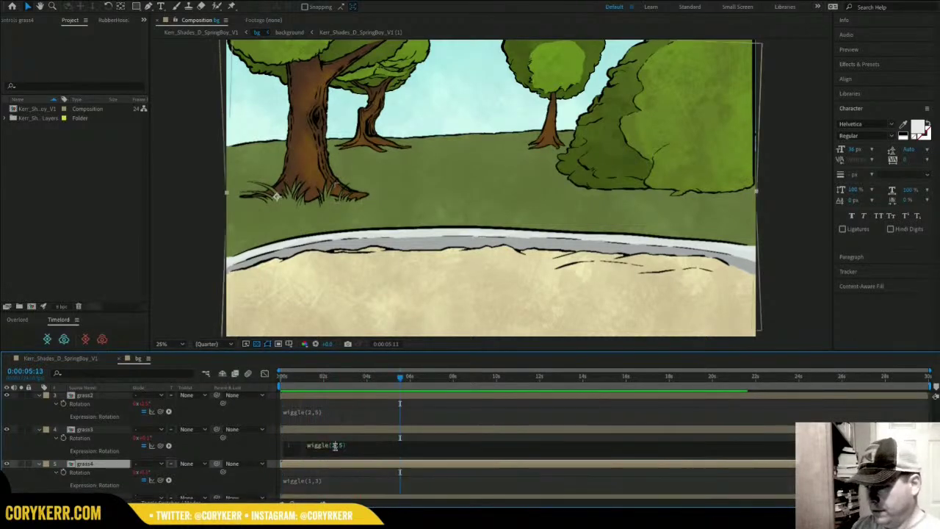
pyautogui.click(315, 412)
pyautogui.click(335, 411)
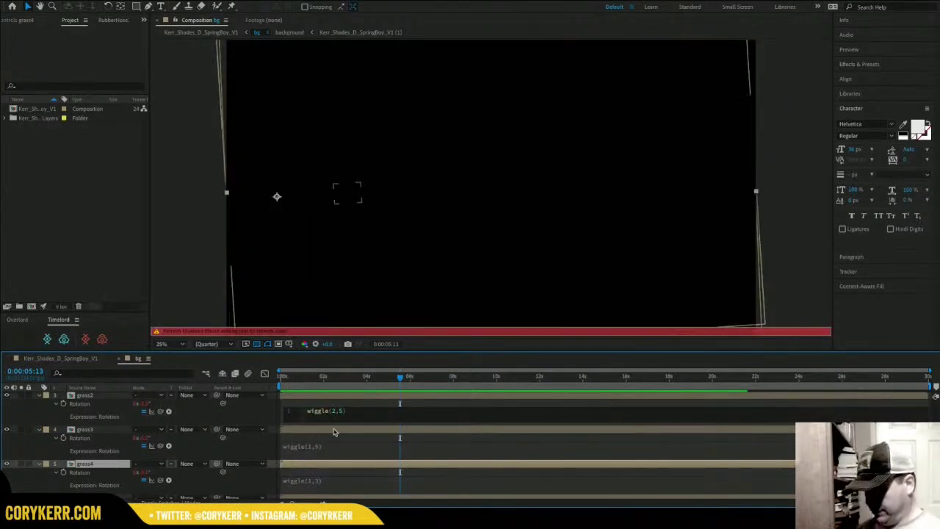
pyautogui.doubleClick(333, 410)
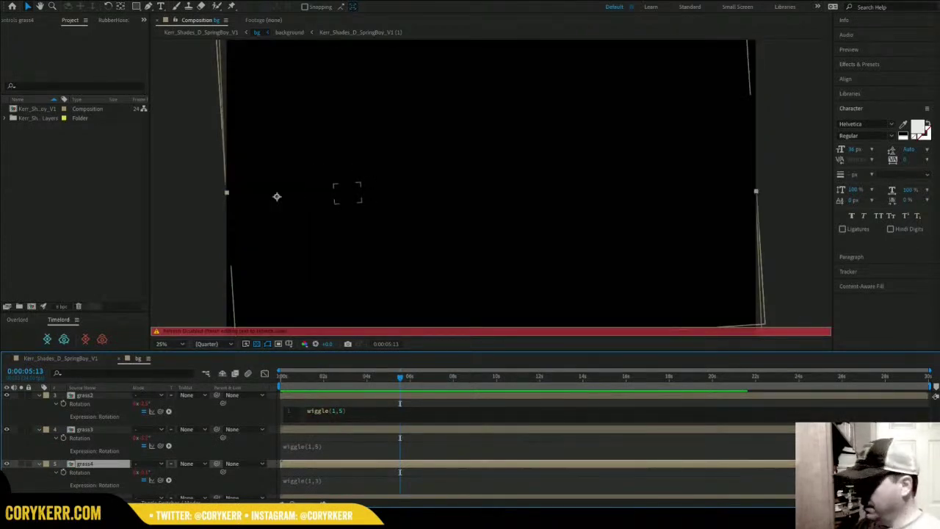
# Change grass1's Rotation expression to wiggle(1,5) and preview all the grass from the start.
pyautogui.moveTo(935, 431); pyautogui.dragTo(934, 419)
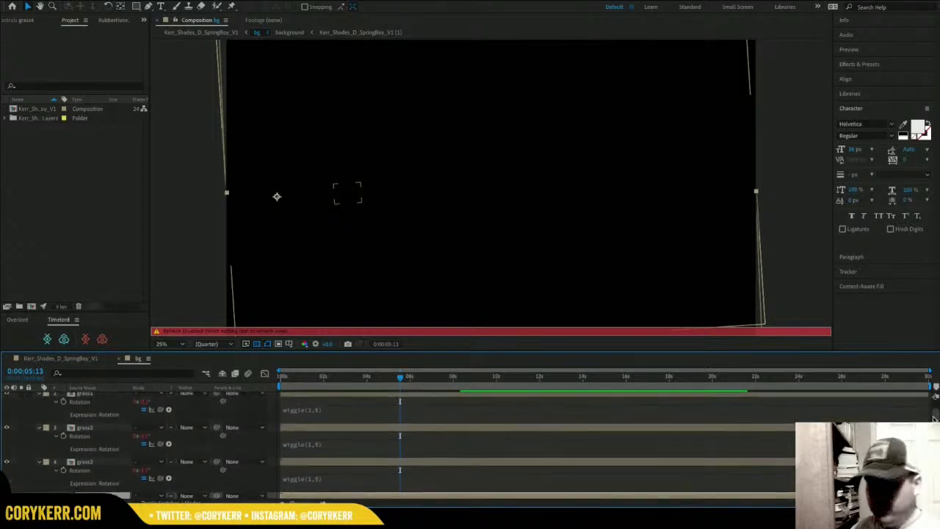
pyautogui.scroll(2, 935, 419)
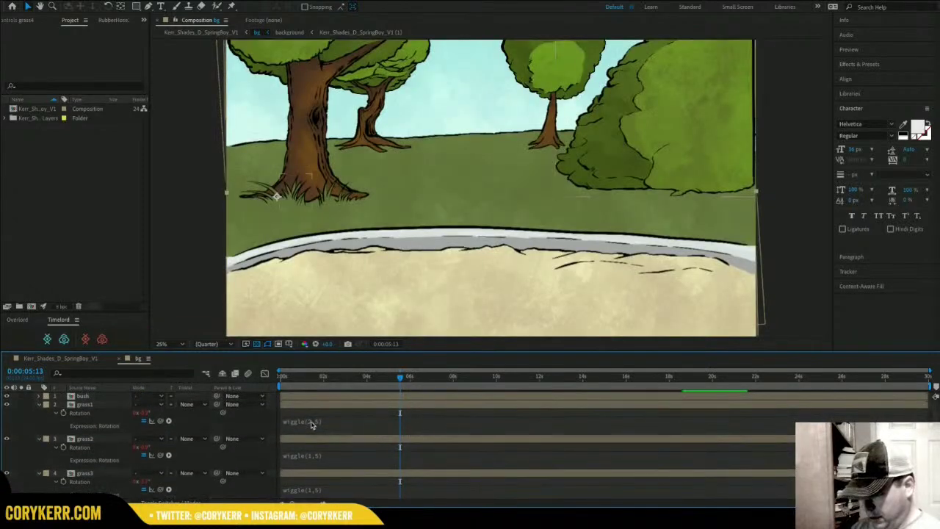
pyautogui.doubleClick(312, 424)
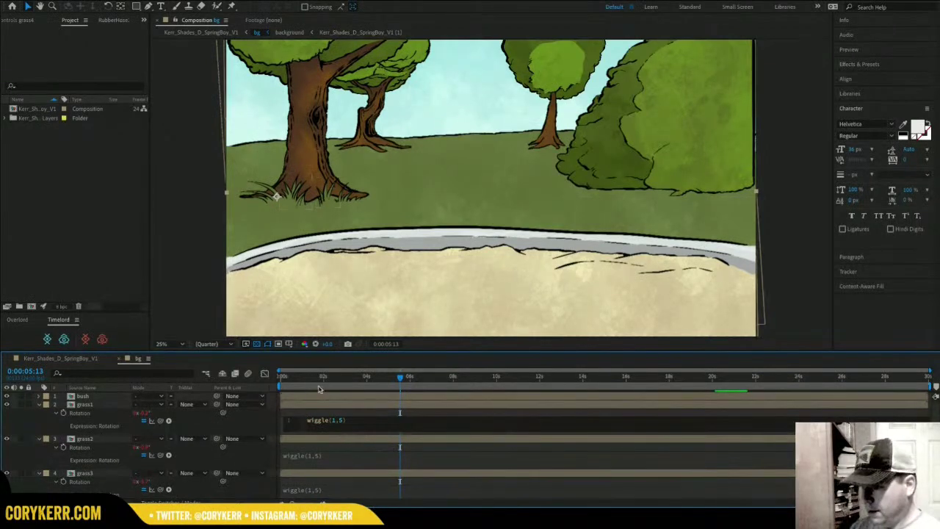
pyautogui.moveTo(319, 379); pyautogui.dragTo(252, 384)
pyautogui.press('space')
pyautogui.press('space')
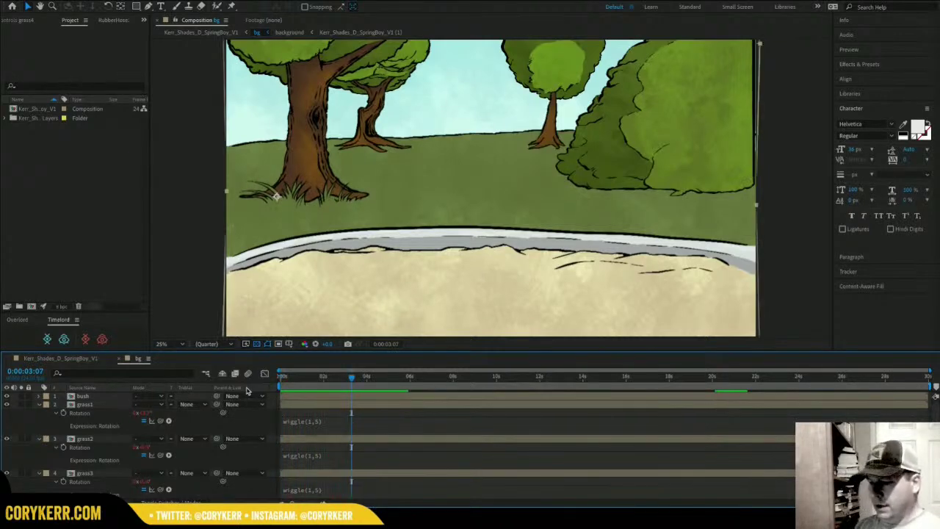
pyautogui.press('space')
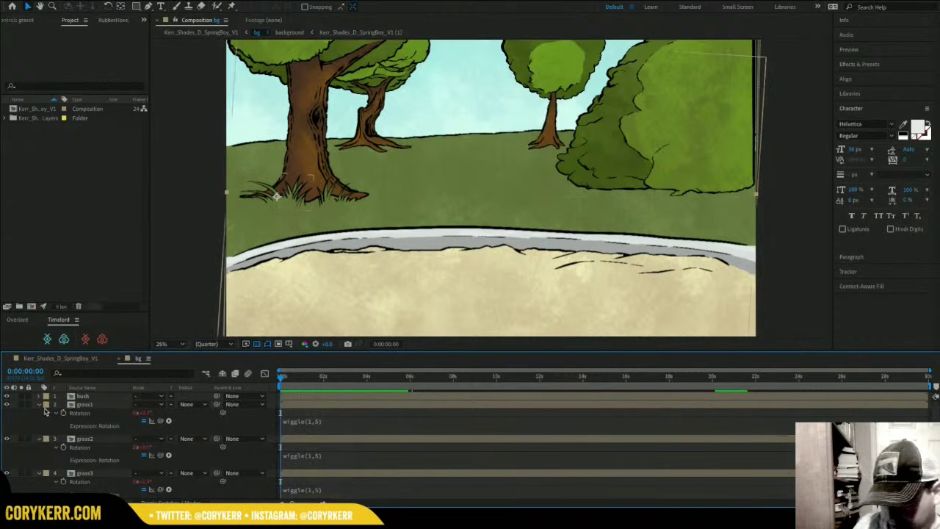
# Collapse the four grass layers and hide them from the layer list by marking them as shy.
pyautogui.click(39, 404)
pyautogui.click(39, 413)
pyautogui.click(39, 421)
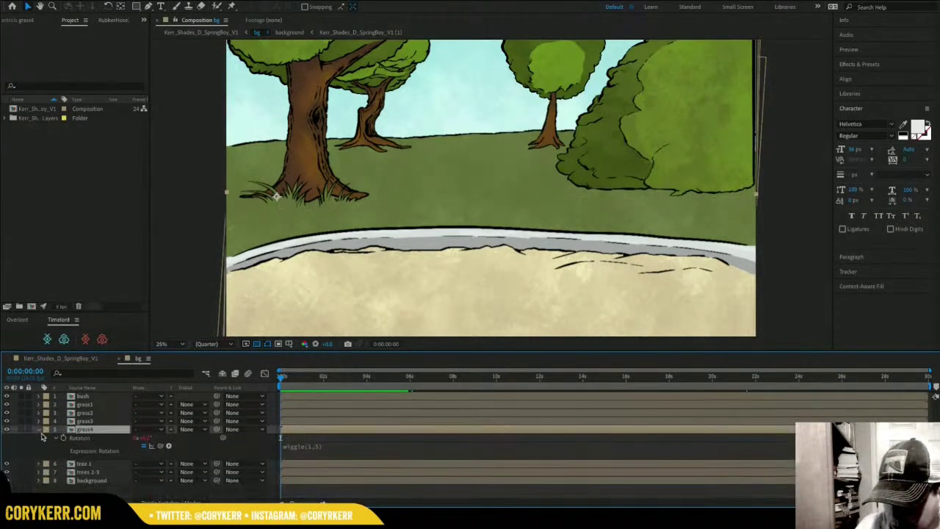
pyautogui.click(39, 428)
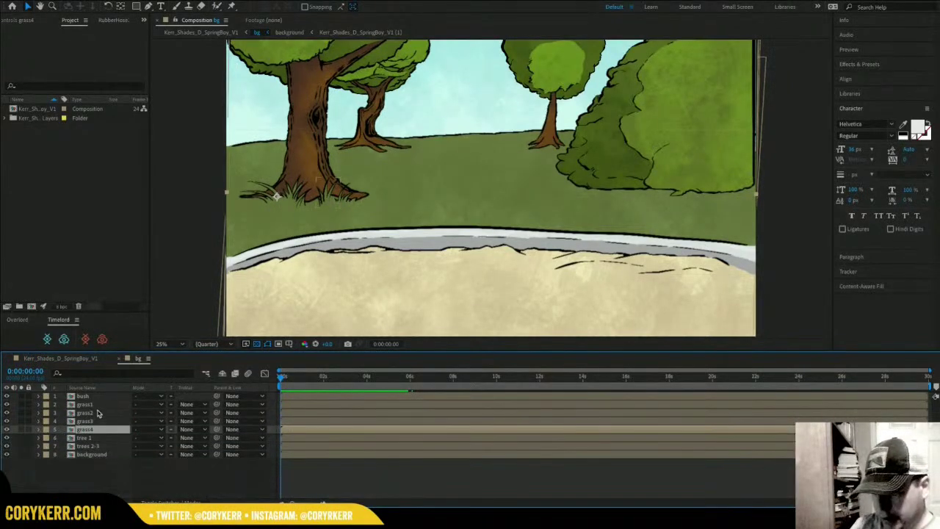
pyautogui.keyDown('shift'); pyautogui.click(98, 405); pyautogui.keyUp('shift')
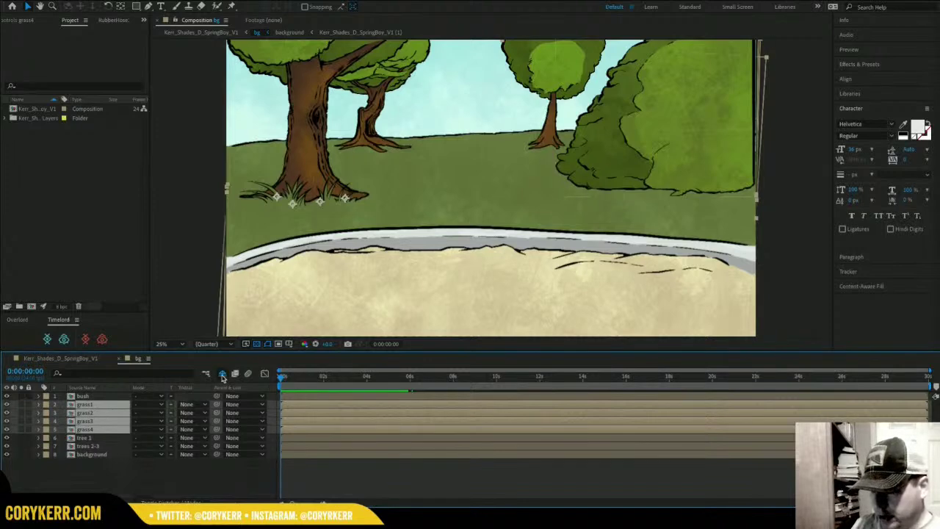
pyautogui.click(169, 502)
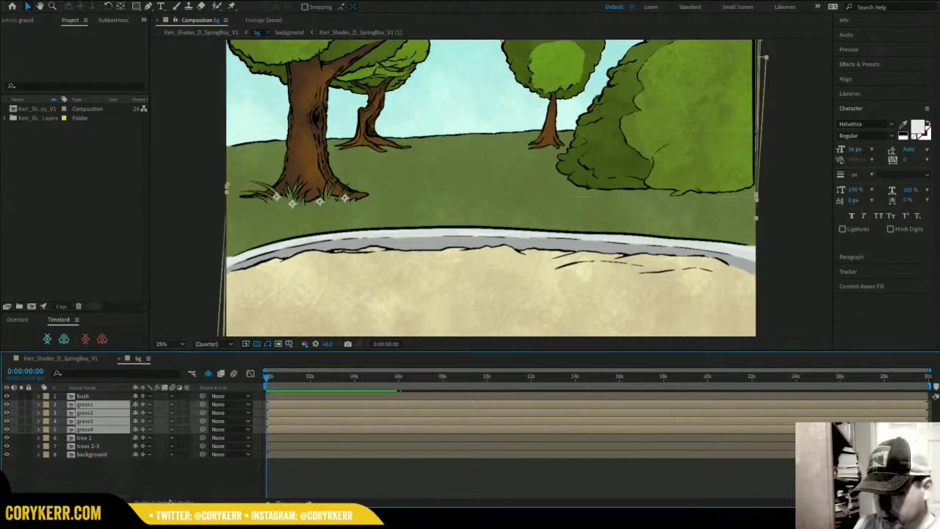
pyautogui.click(139, 413)
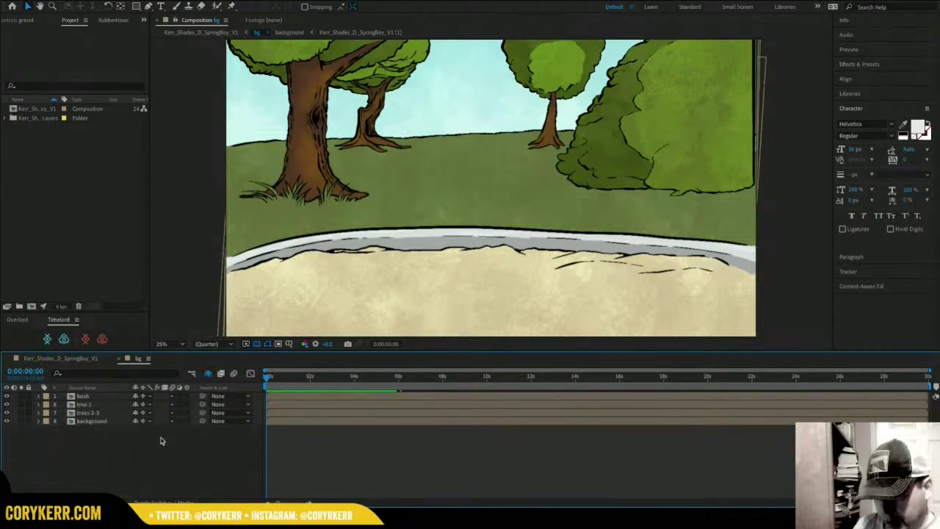
# Identify the bush and tree 1 layers by briefly hiding each, and open the tree 1 precomposition.
pyautogui.click(84, 397)
pyautogui.click(6, 396)
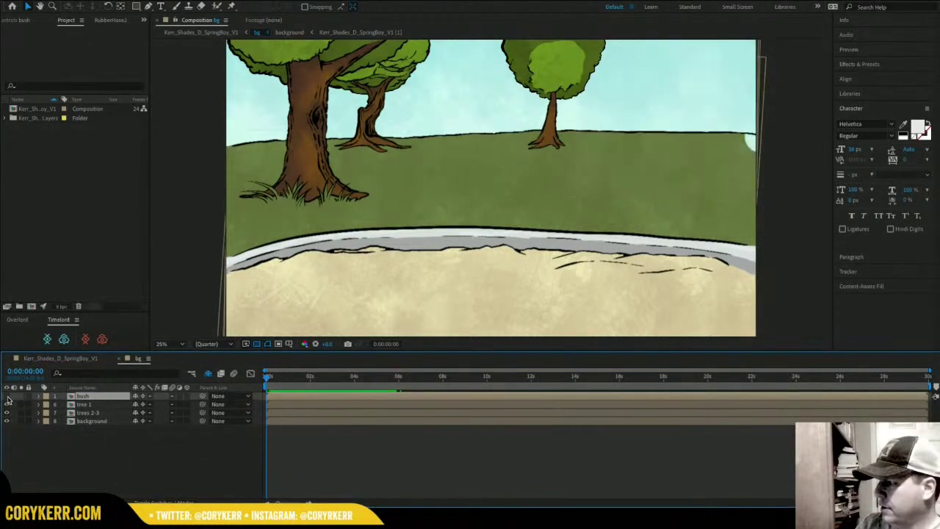
pyautogui.click(7, 396)
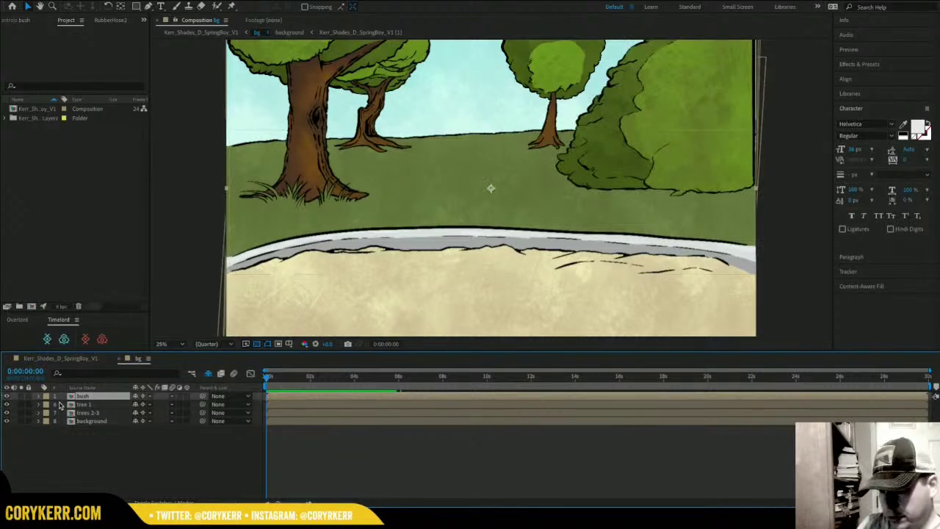
pyautogui.click(7, 404)
pyautogui.click(7, 404)
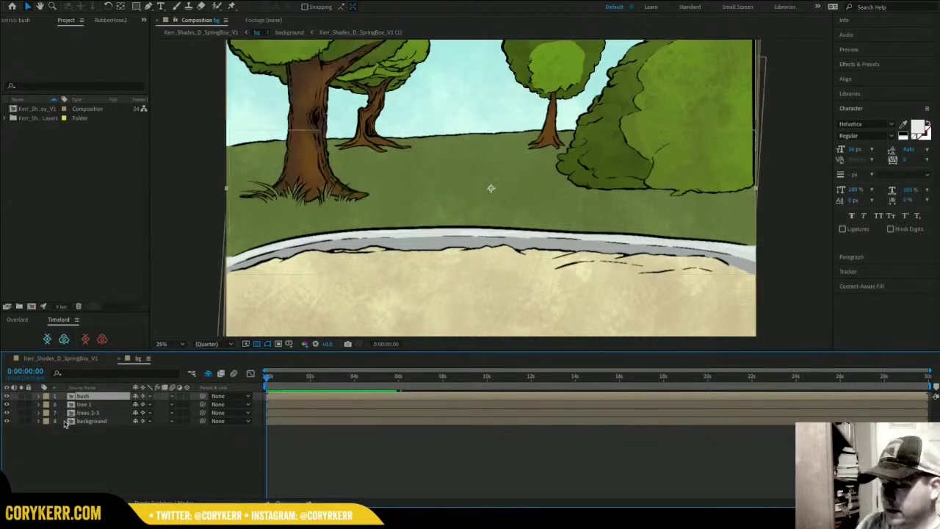
pyautogui.doubleClick(85, 404)
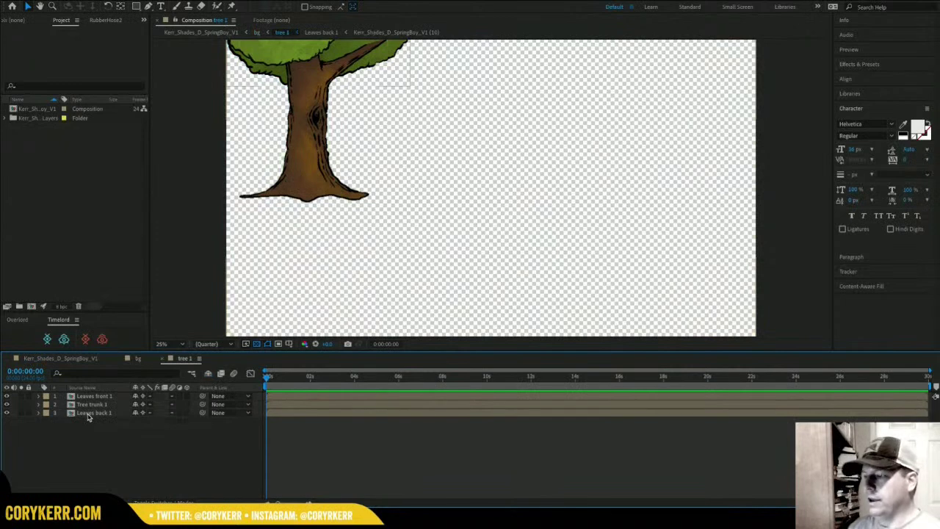
pyautogui.moveTo(412, 180); pyautogui.dragTo(413, 184)
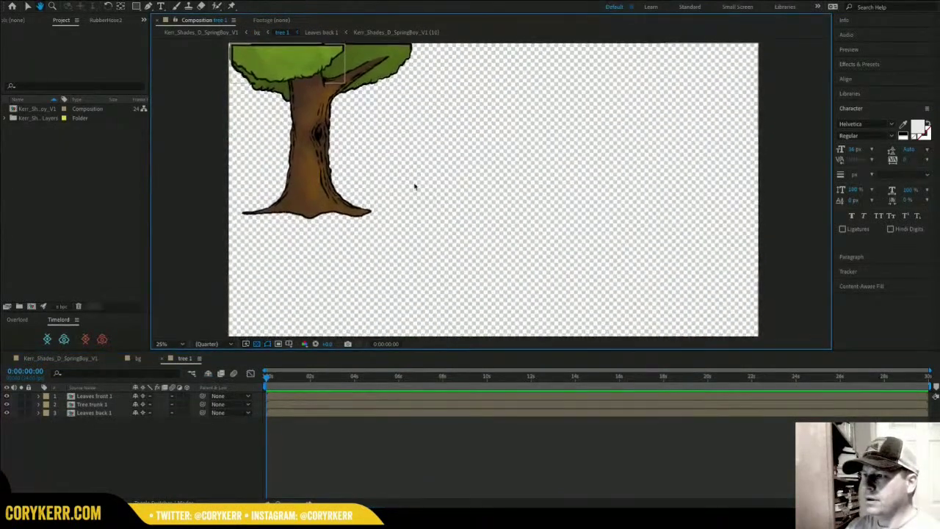
# Place three puppet pins on the Leaves front 1 layer: at its upper left corner, upper right corner and bottom centre edge.
pyautogui.click(108, 396)
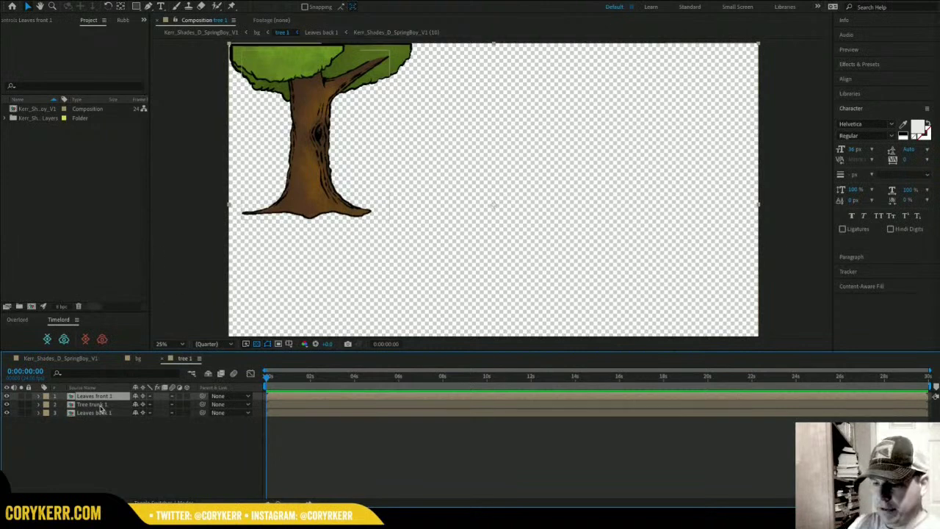
pyautogui.click(101, 405)
pyautogui.click(103, 414)
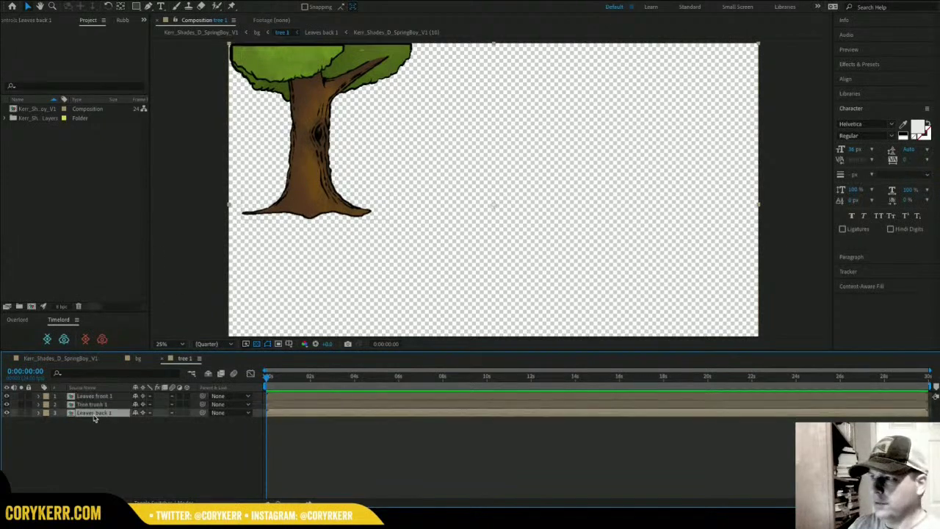
pyautogui.click(93, 396)
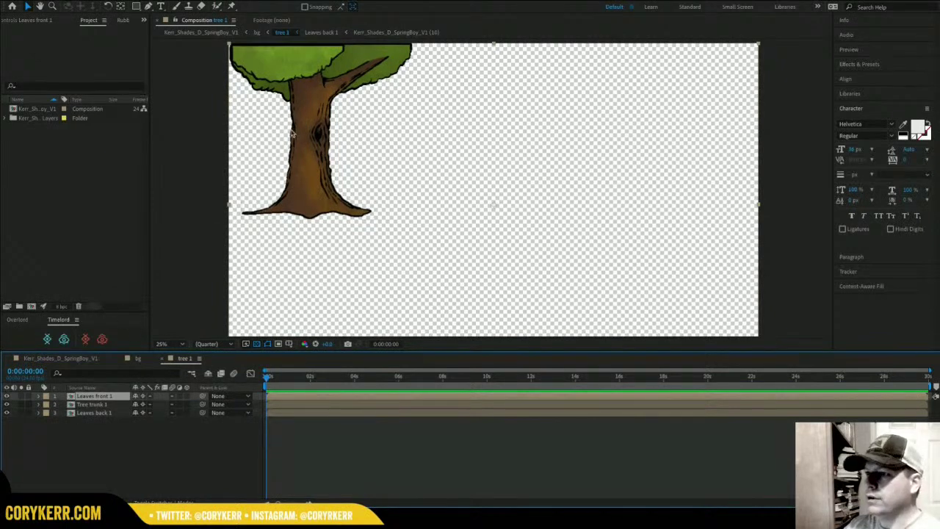
pyautogui.click(232, 7)
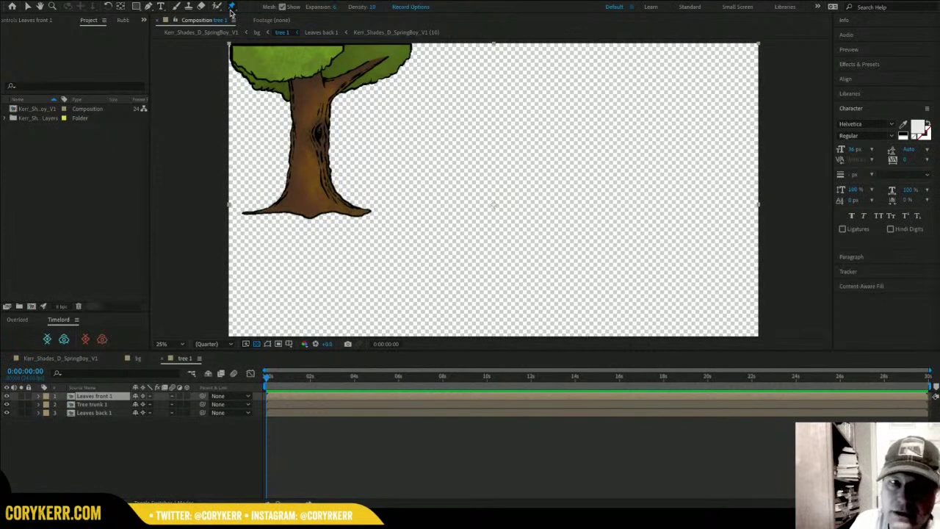
pyautogui.click(235, 48)
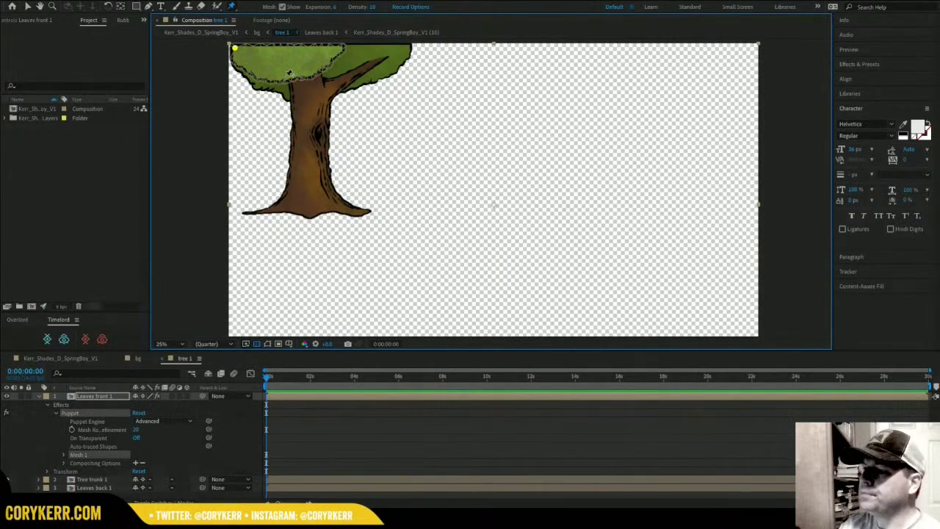
pyautogui.click(341, 46)
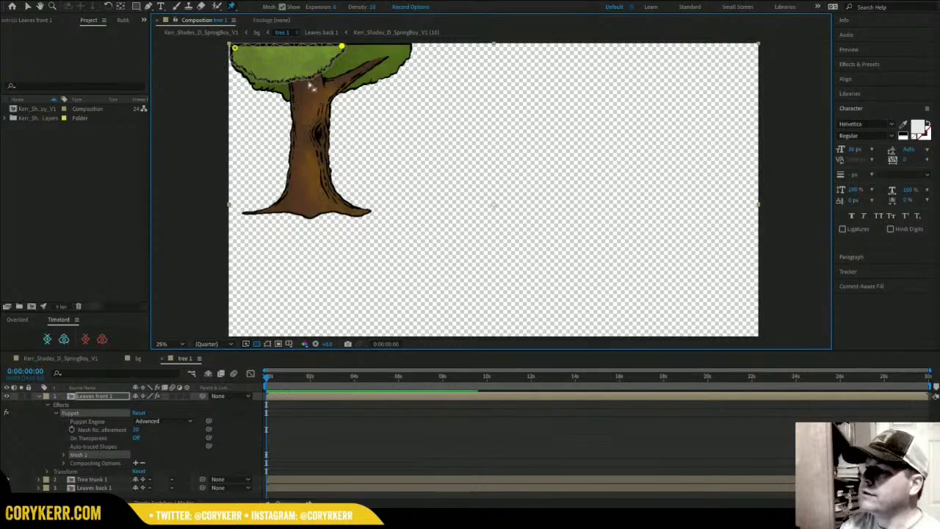
pyautogui.click(286, 79)
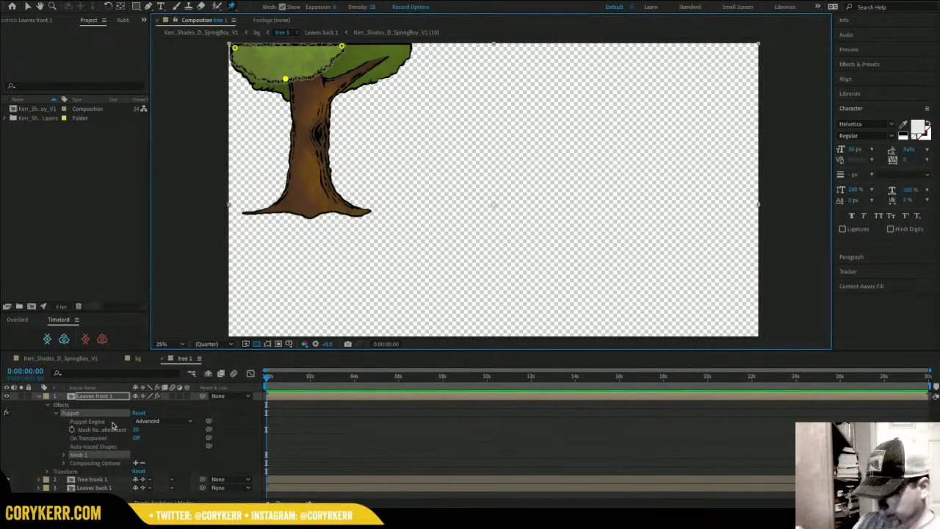
# Reveal the keyframed Position properties of the three puppet pins on Leaves front 1 and select Puppet Pin 3's keyframe.
pyautogui.press('u')
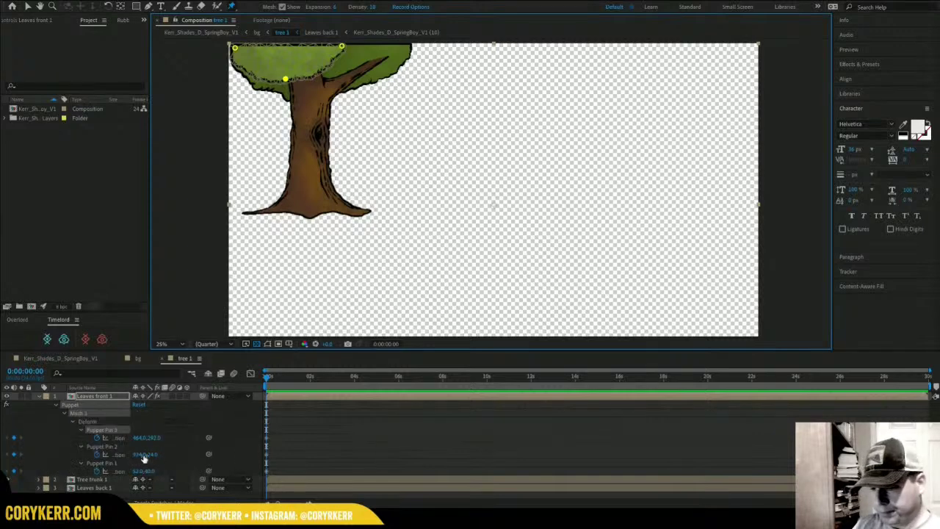
pyautogui.click(116, 471)
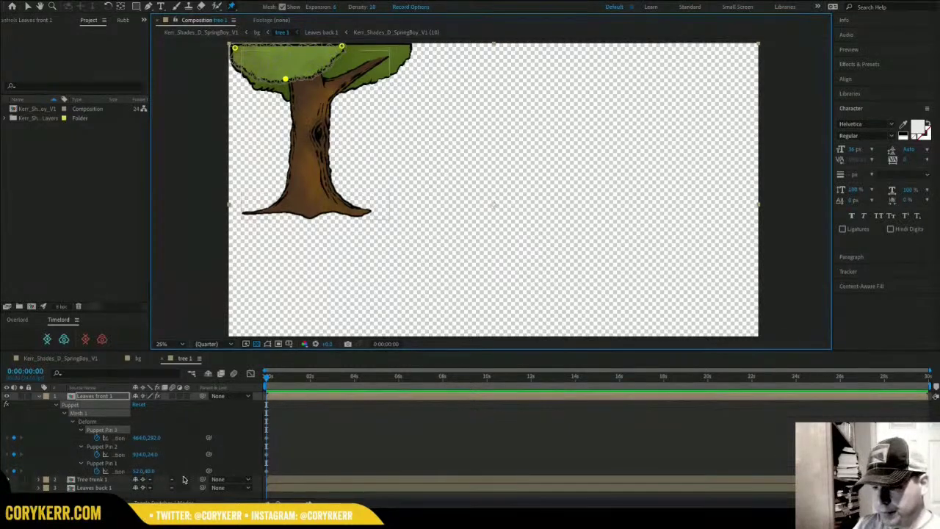
pyautogui.click(266, 457)
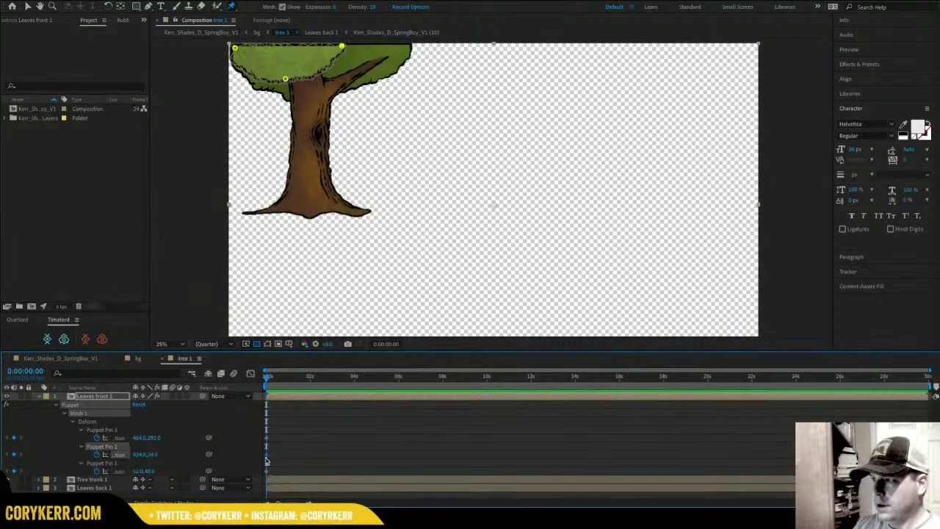
pyautogui.click(267, 440)
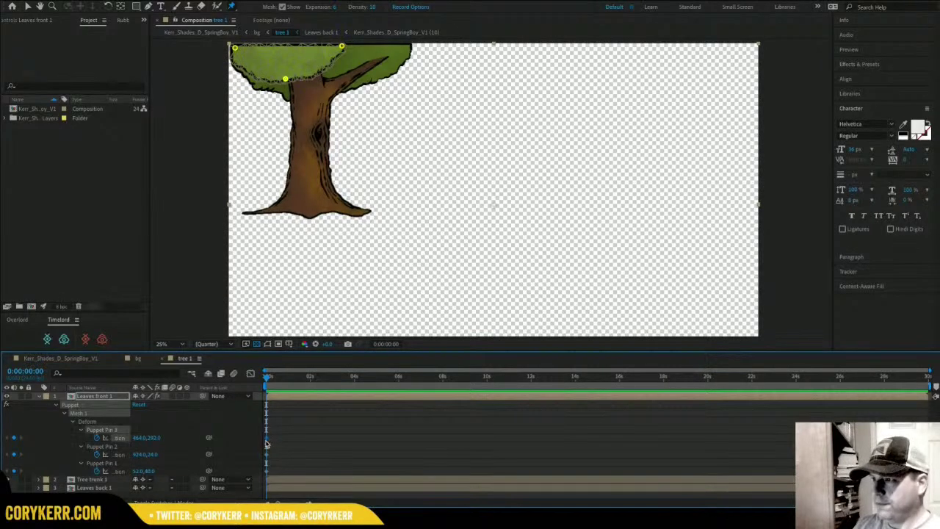
# Add the expression wiggle(3,100) to Puppet Pin 3's Position and preview the leaves from the start.
pyautogui.keyDown('alt'); pyautogui.click(97, 438); pyautogui.keyUp('alt')
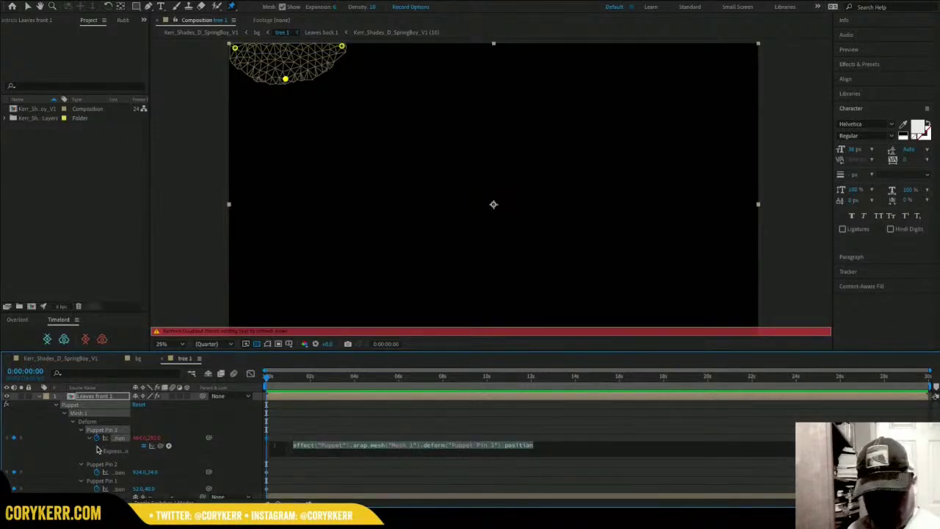
pyautogui.write('wiggle(6,1)')
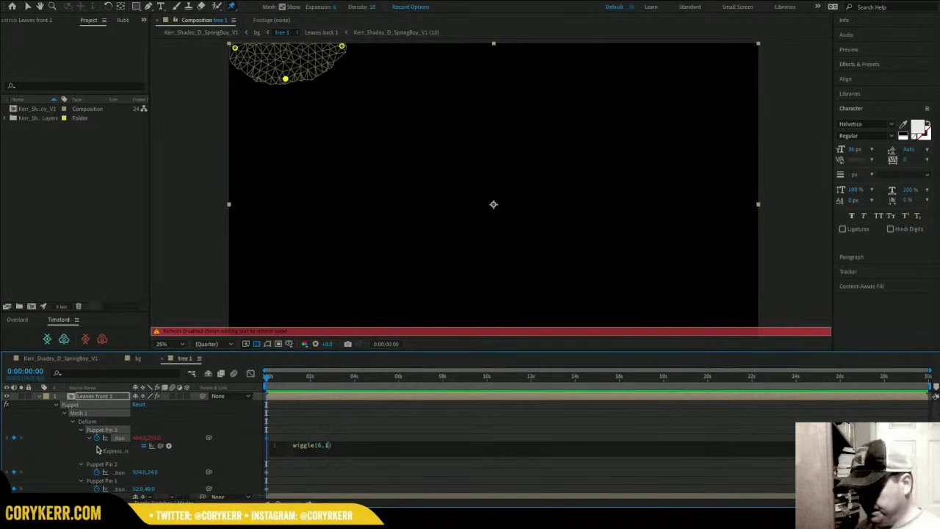
pyautogui.write('00')
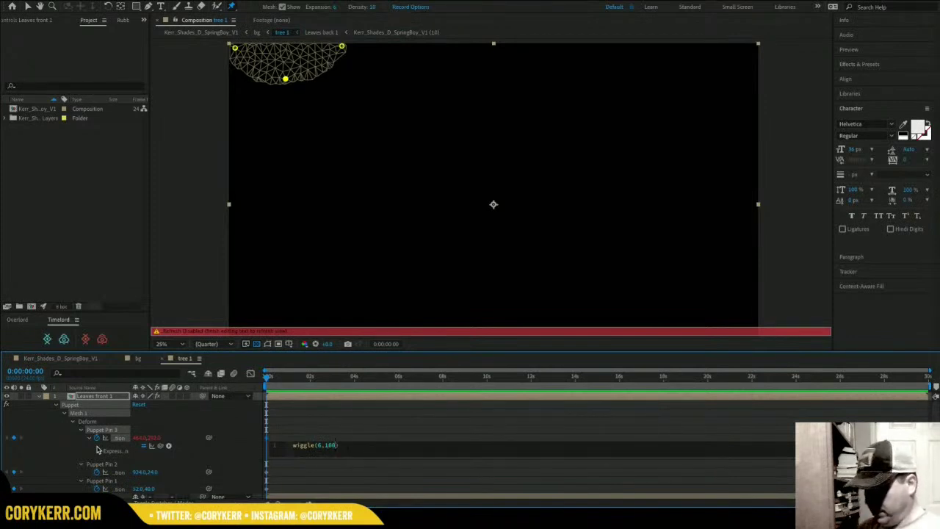
pyautogui.doubleClick(320, 445)
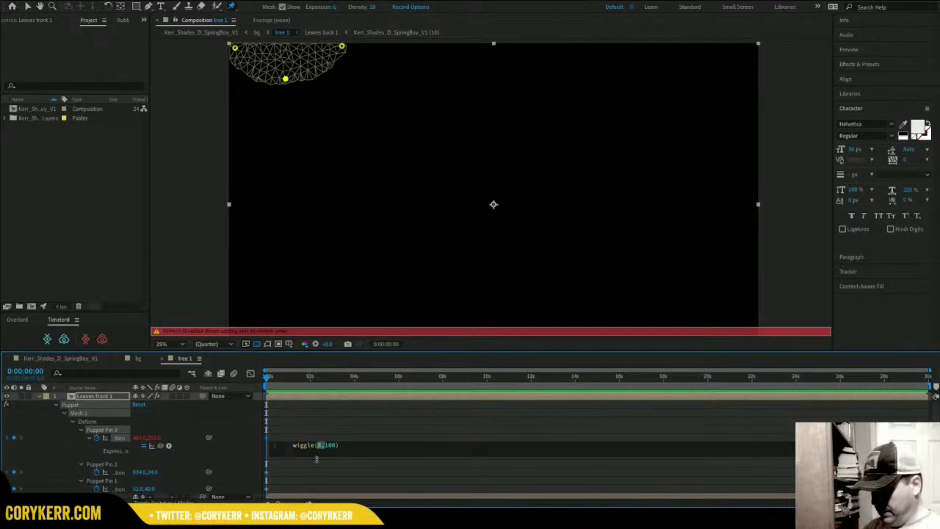
pyautogui.write('3.')
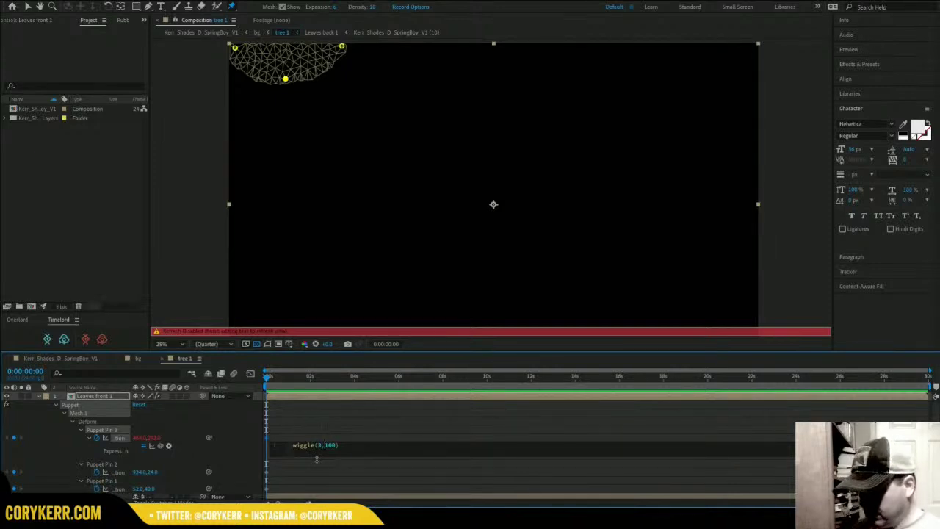
pyautogui.moveTo(297, 381); pyautogui.dragTo(242, 384)
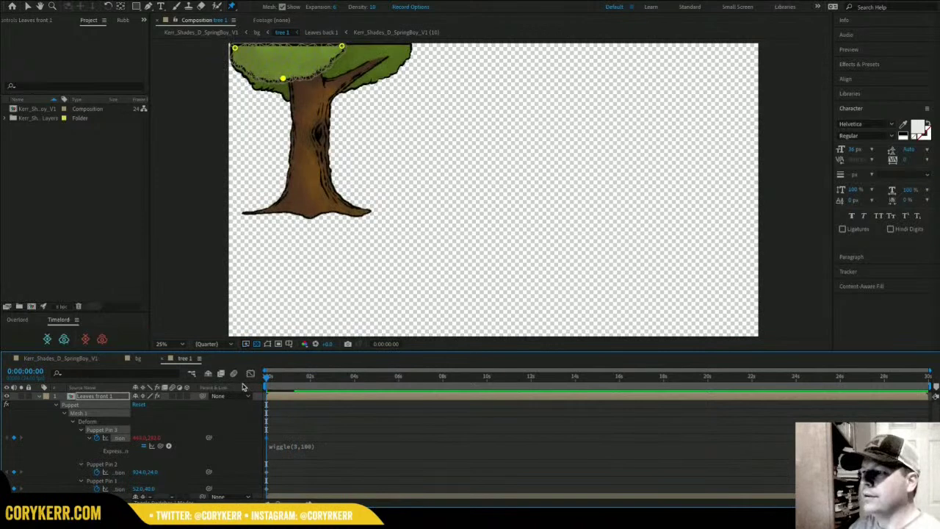
pyautogui.press('space')
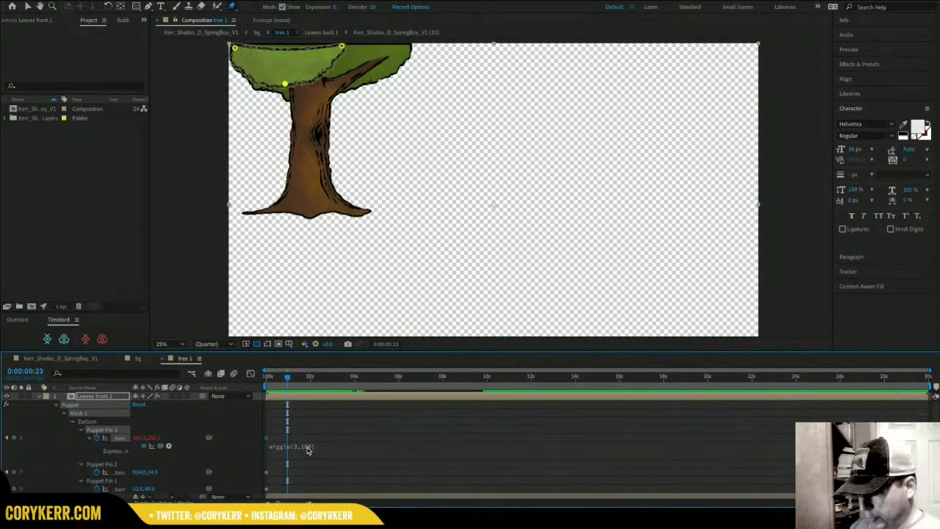
# Change Puppet Pin 3's Position expression to wiggle(3,20) and preview it from the start.
pyautogui.click(308, 450)
pyautogui.doubleClick(330, 445)
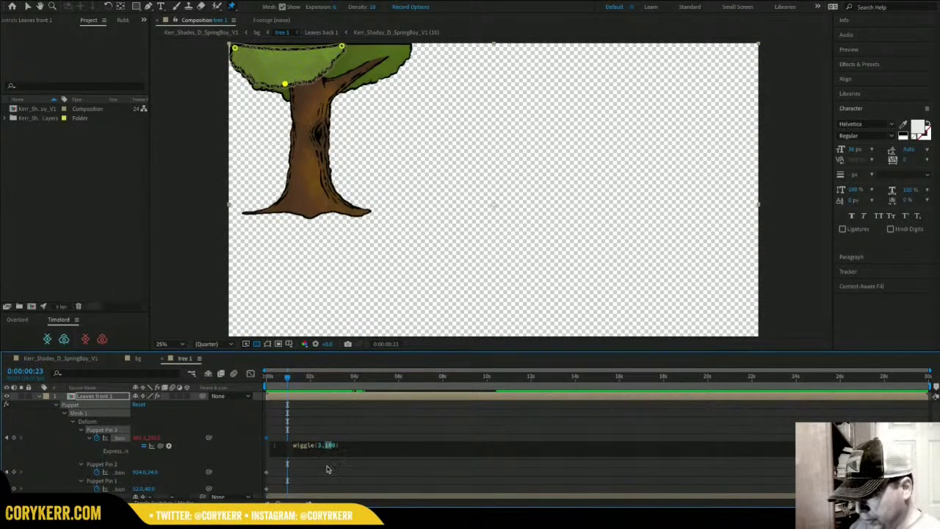
pyautogui.write('20')
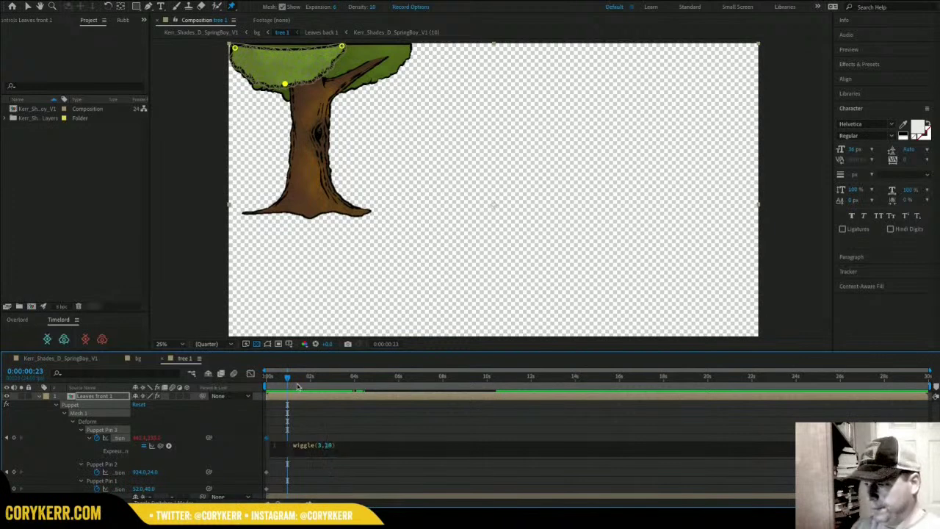
pyautogui.moveTo(288, 377); pyautogui.dragTo(248, 379)
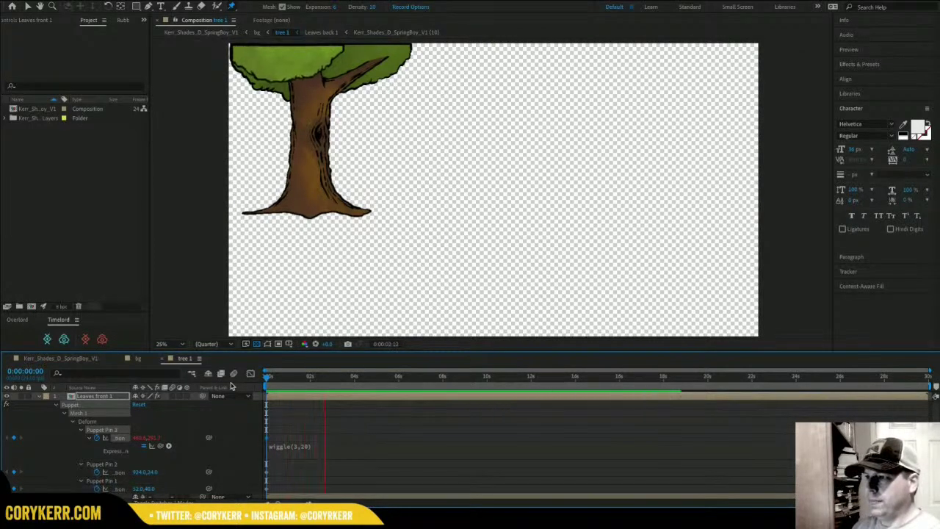
# Lower the wiggle frequency so Puppet Pin 3's expression reads wiggle(1,20), and preview it from the start.
pyautogui.click(320, 445)
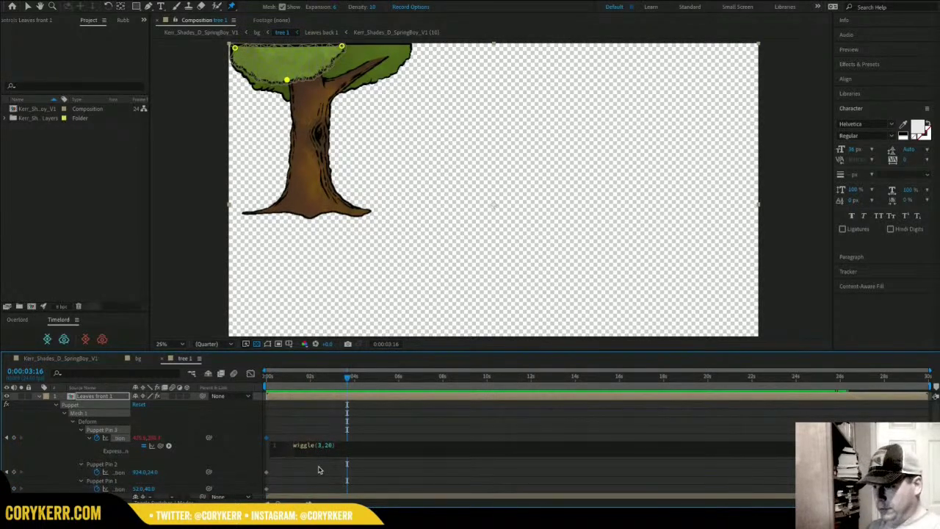
pyautogui.moveTo(307, 377); pyautogui.dragTo(266, 378)
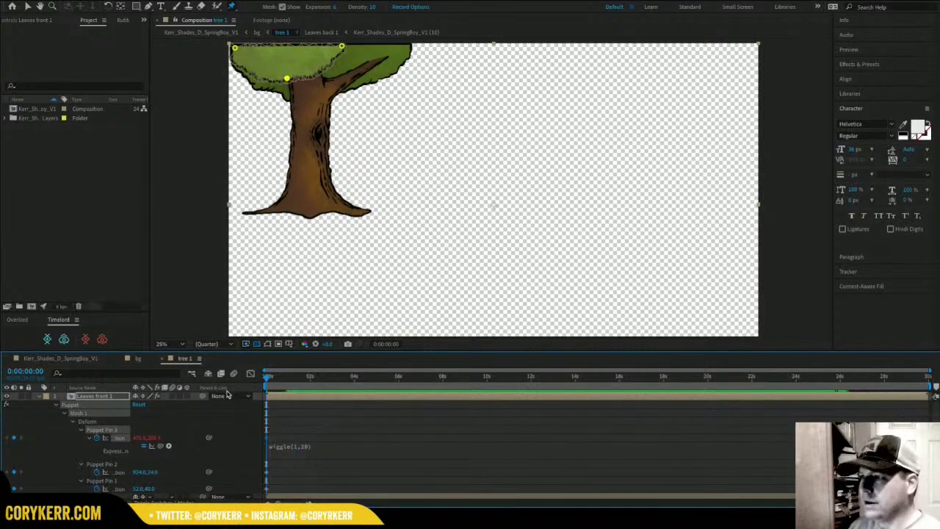
pyautogui.press('space')
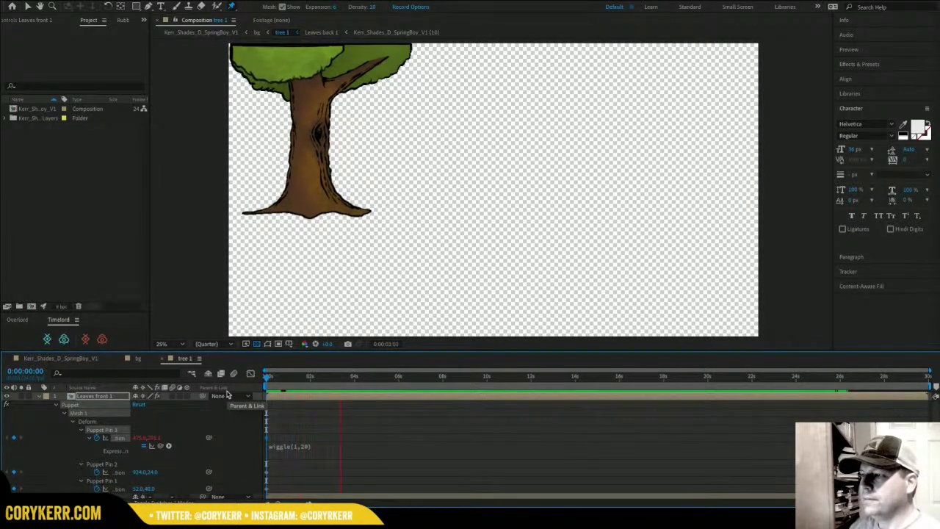
# Raise the wiggle frequency so Puppet Pin 3's expression reads wiggle(6,20), and return to the start of the timeline.
pyautogui.click(314, 447)
pyautogui.click(317, 448)
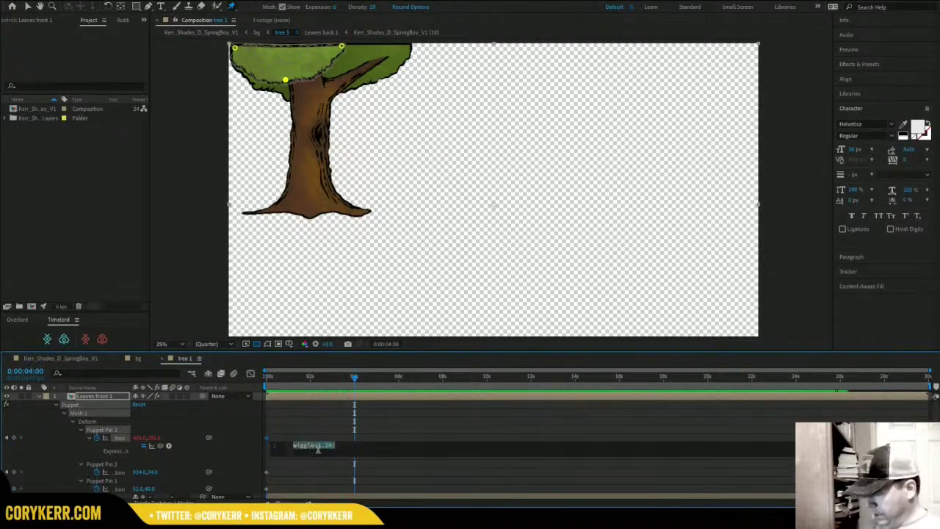
pyautogui.press('Left')
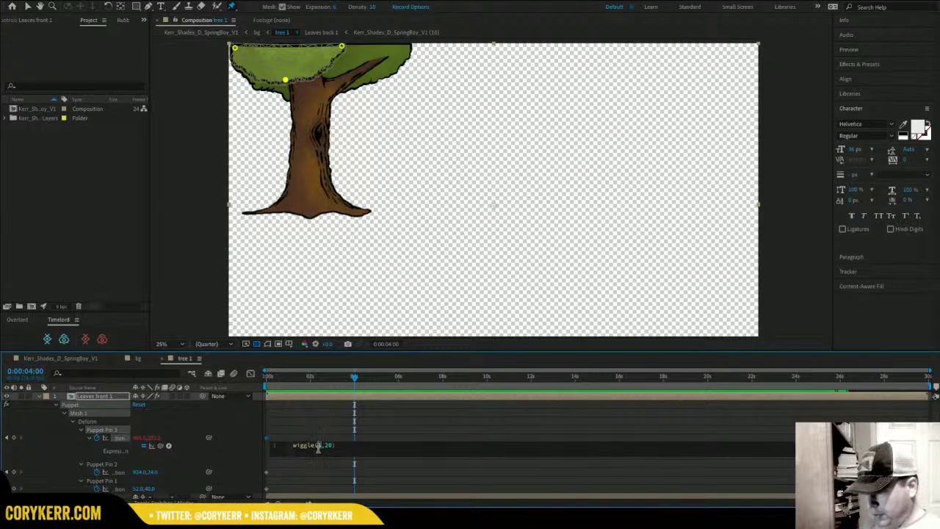
pyautogui.write('6')
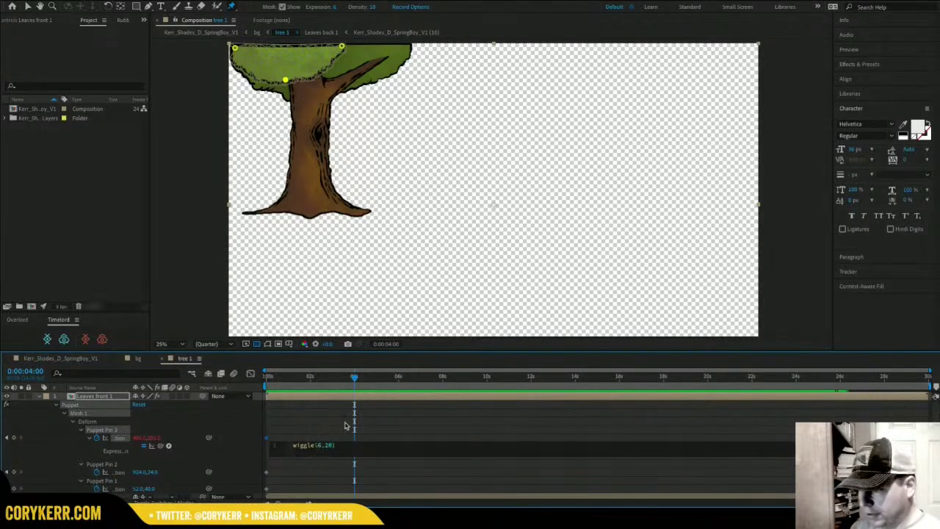
pyautogui.click(300, 382)
pyautogui.moveTo(300, 381); pyautogui.dragTo(253, 387)
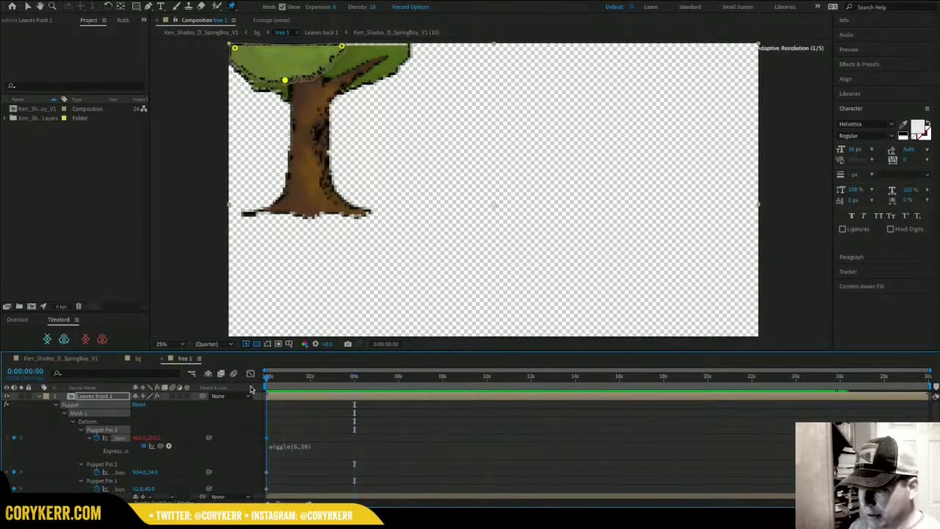
# Add posterizeTime(6); on a new line below the wiggle in Puppet Pin 3's expression and preview it from the start.
pyautogui.click(324, 448)
pyautogui.click(343, 446)
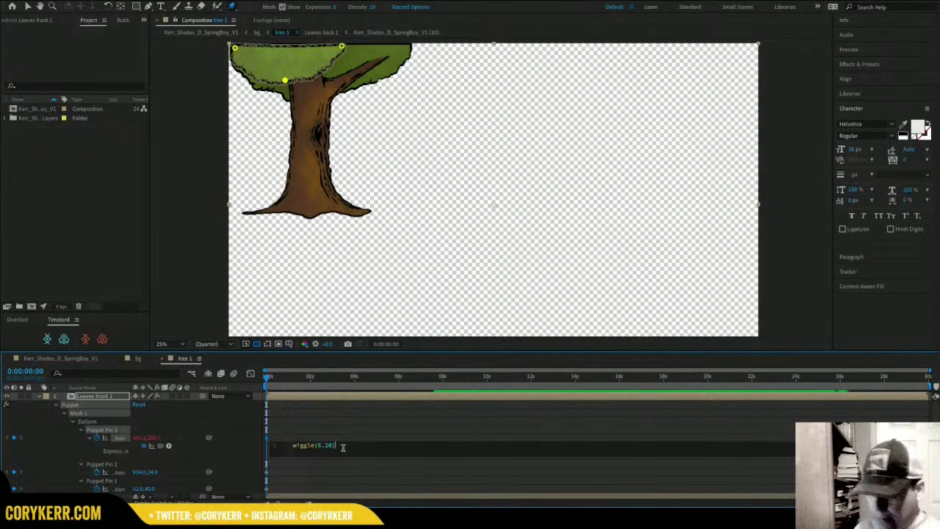
pyautogui.press('Return')
pyautogui.write('posterizeTime(8);')
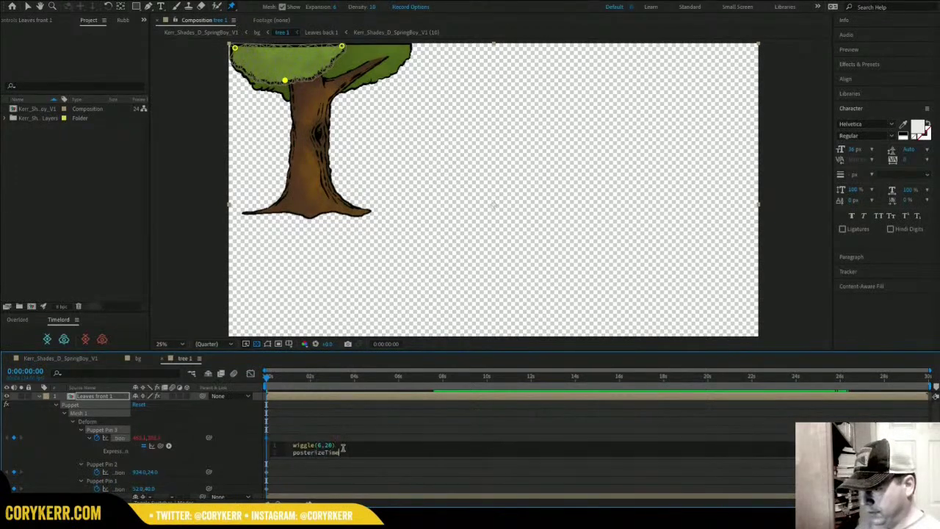
pyautogui.press('Return')
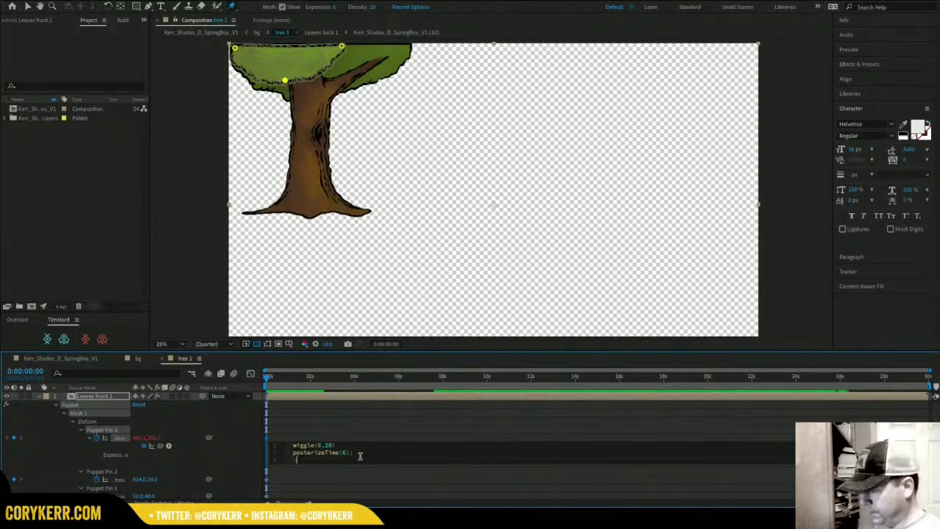
pyautogui.moveTo(281, 381); pyautogui.dragTo(259, 382)
pyautogui.press('space')
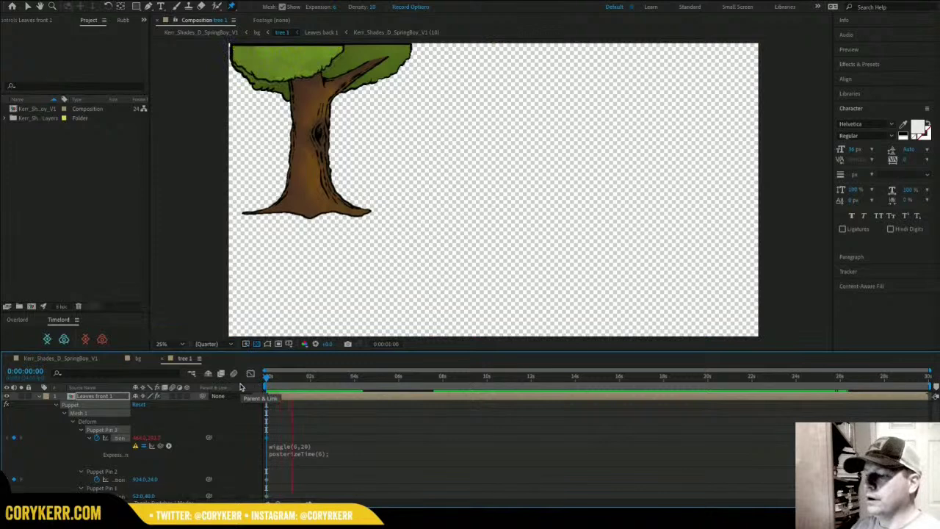
pyautogui.press('space')
# Move the wiggle(6,20) line below posterizeTime(6); in Puppet Pin 3's expression and preview the leaves from the start.
pyautogui.click(320, 446)
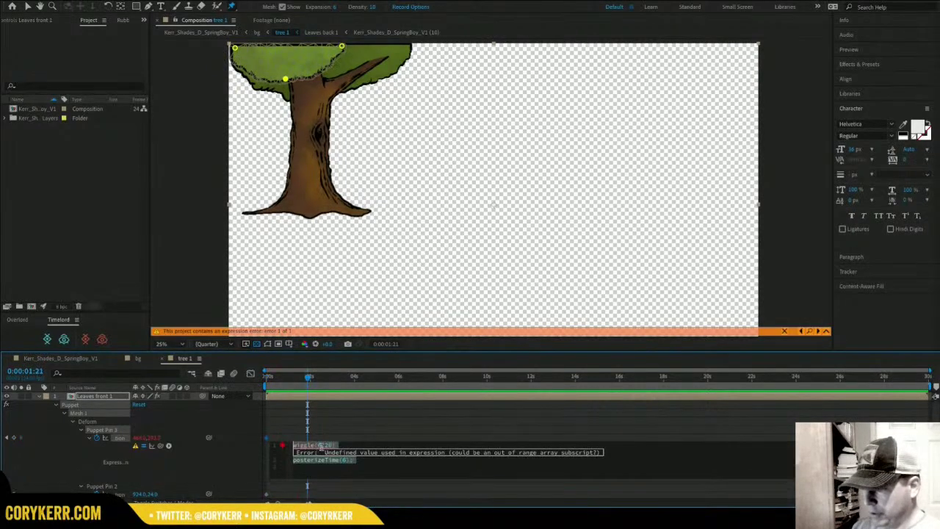
pyautogui.moveTo(341, 445); pyautogui.dragTo(297, 441)
pyautogui.hotkey('ctrl', 'c')
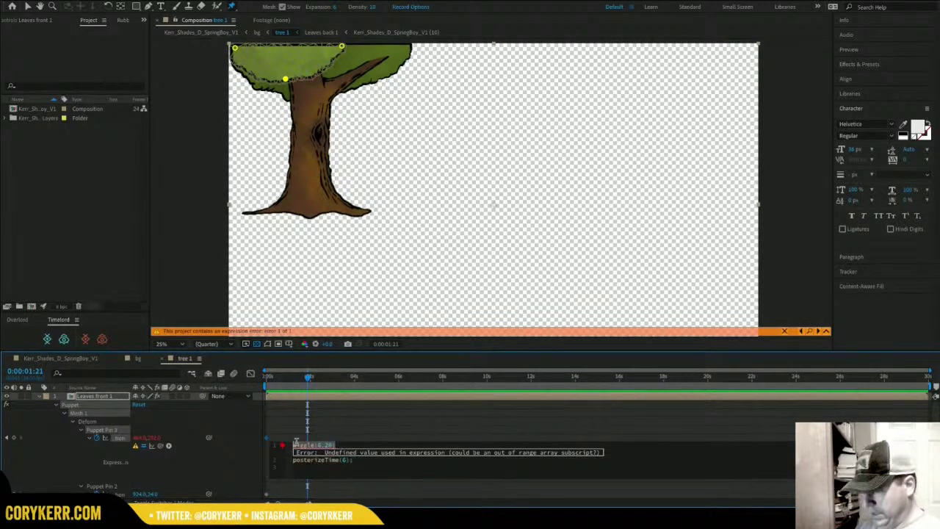
pyautogui.press('BackSpace')
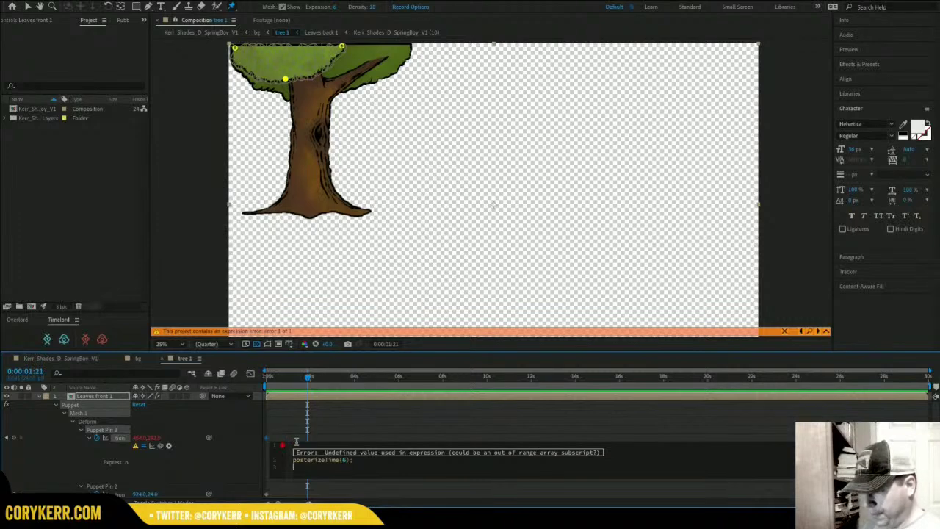
pyautogui.hotkey('ctrl', 'v')
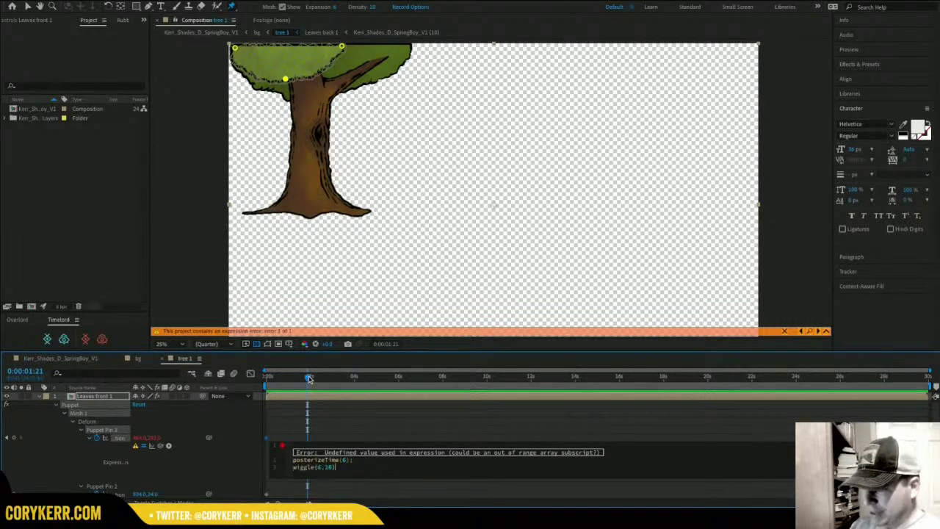
pyautogui.moveTo(308, 379); pyautogui.dragTo(229, 404)
pyautogui.press('space')
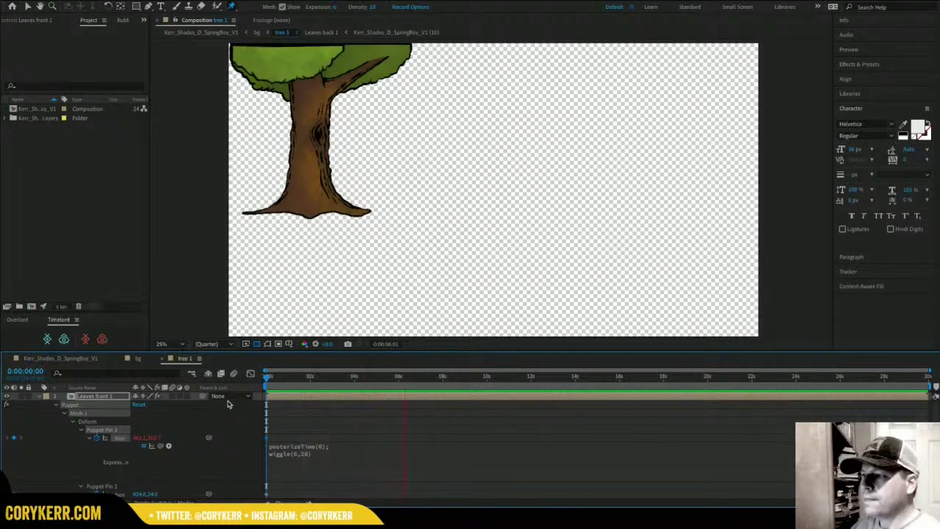
pyautogui.press('space')
# Reduce the wiggle amount in Puppet Pin 3's expression to wiggle(6,10) and preview it from the start.
pyautogui.click(320, 453)
pyautogui.click(329, 453)
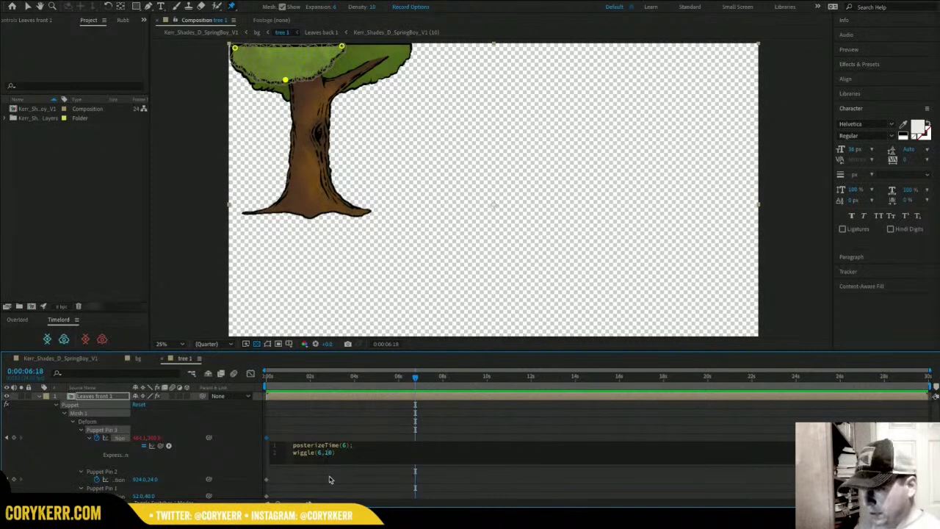
pyautogui.moveTo(300, 379); pyautogui.dragTo(240, 383)
pyautogui.press('space')
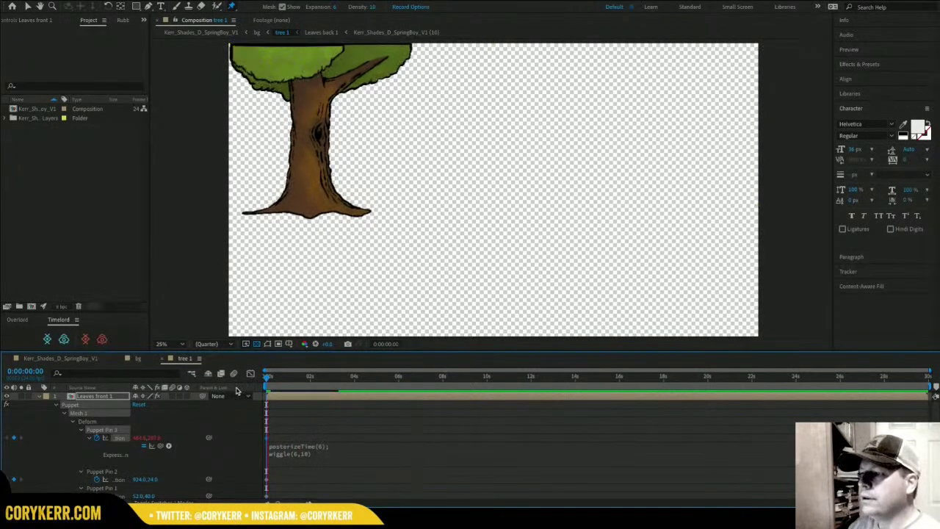
pyautogui.press('space')
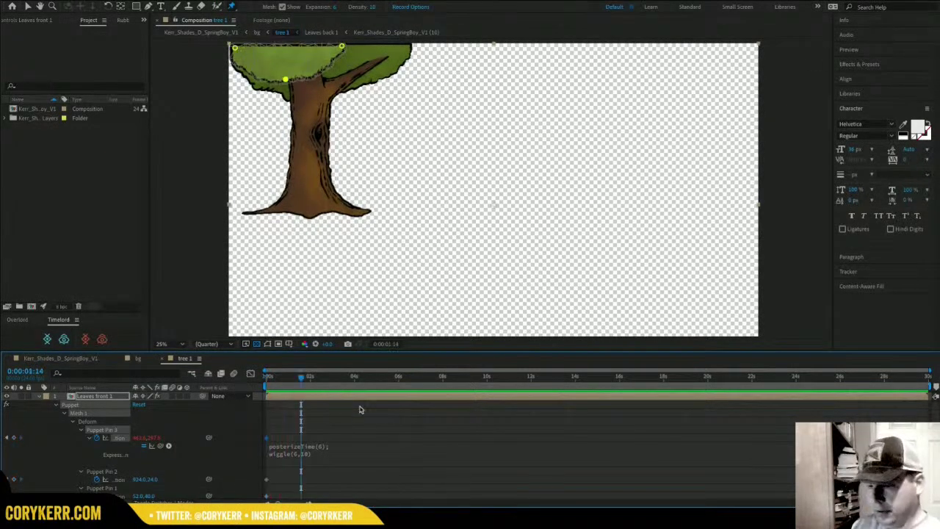
# Preview the tree's leaf movement within the full scene in the bg composition.
pyautogui.click(138, 360)
pyautogui.press('space')
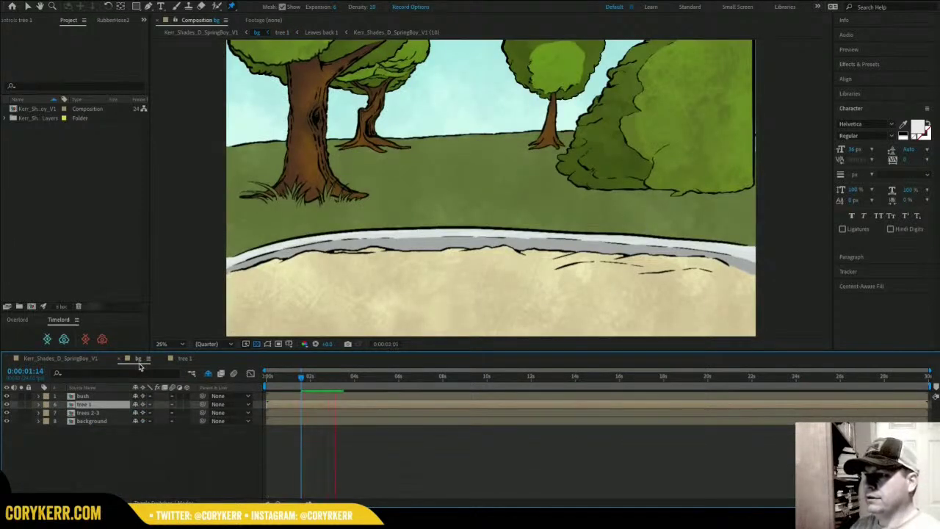
pyautogui.press('space')
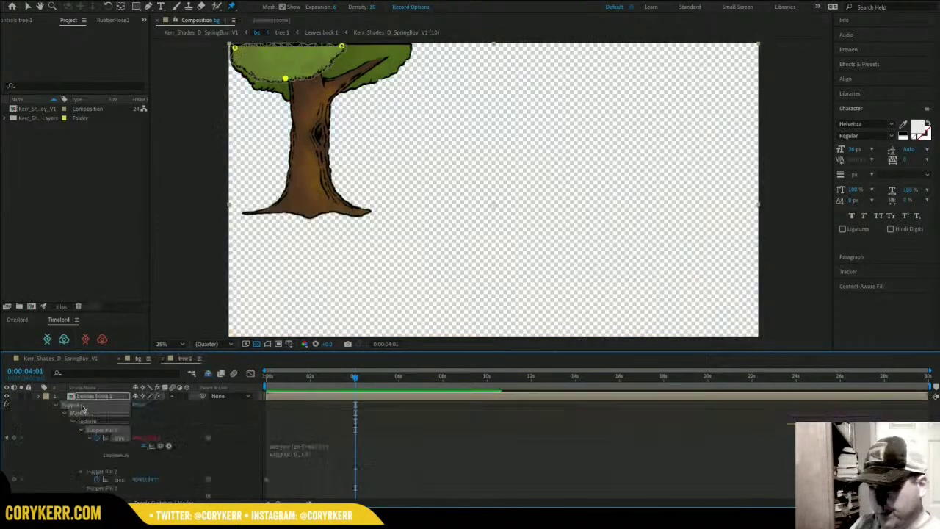
# In the tree 1 composition, place five puppet pins on the Leaves back 1 layer: three along its top edge and two along its lower edge.
pyautogui.doubleClick(85, 405)
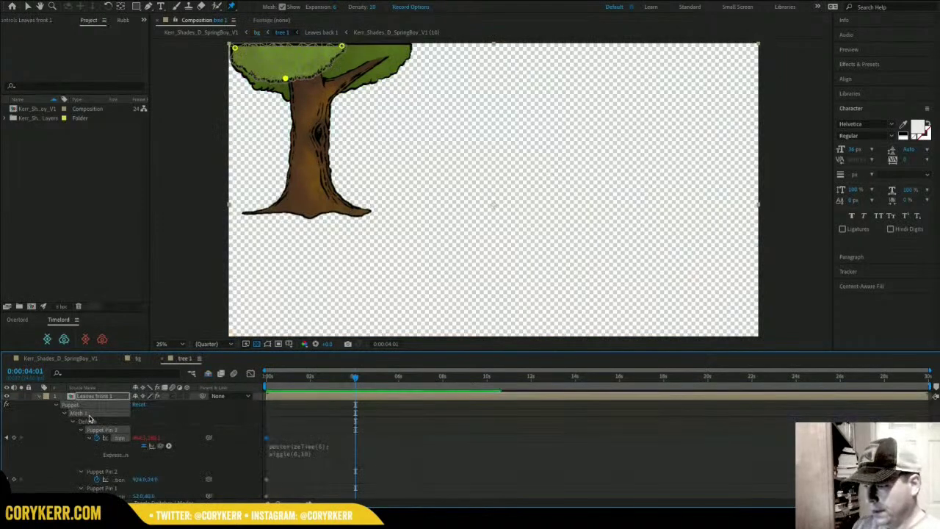
pyautogui.click(38, 397)
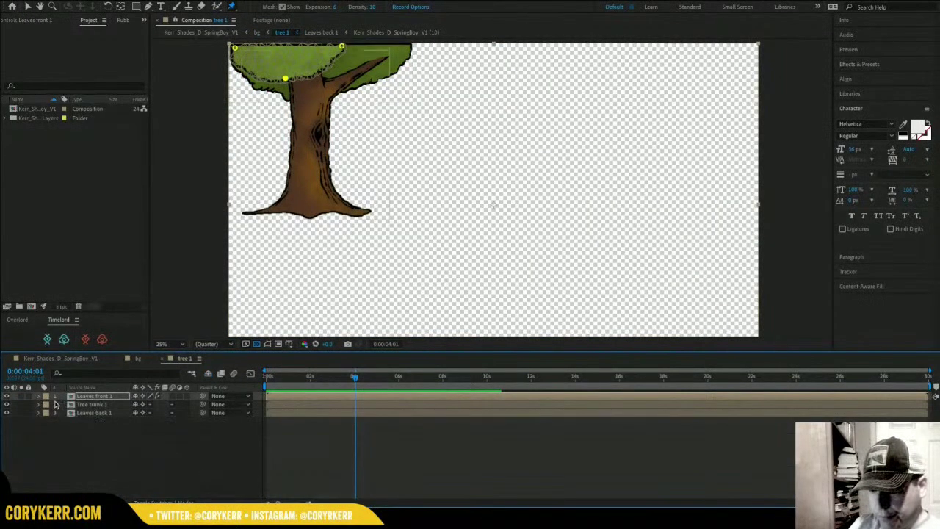
pyautogui.click(94, 413)
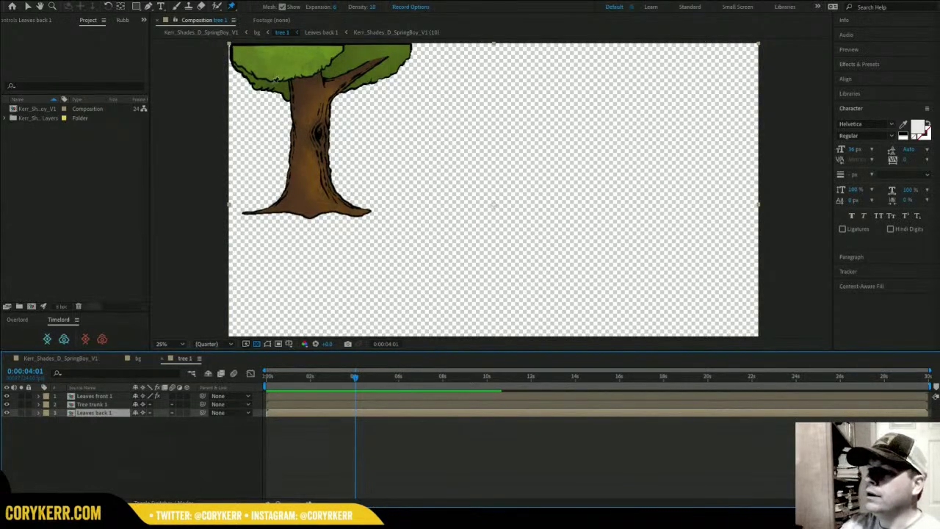
pyautogui.click(409, 46)
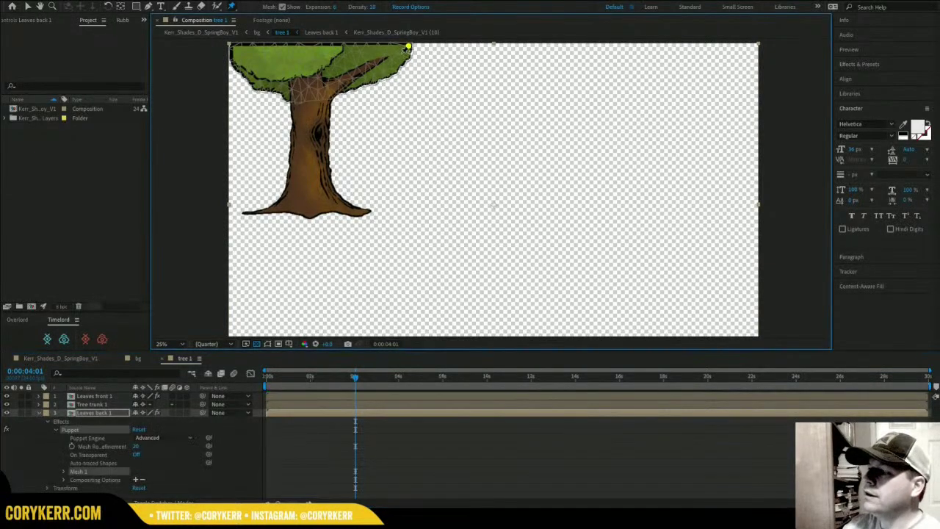
pyautogui.click(336, 49)
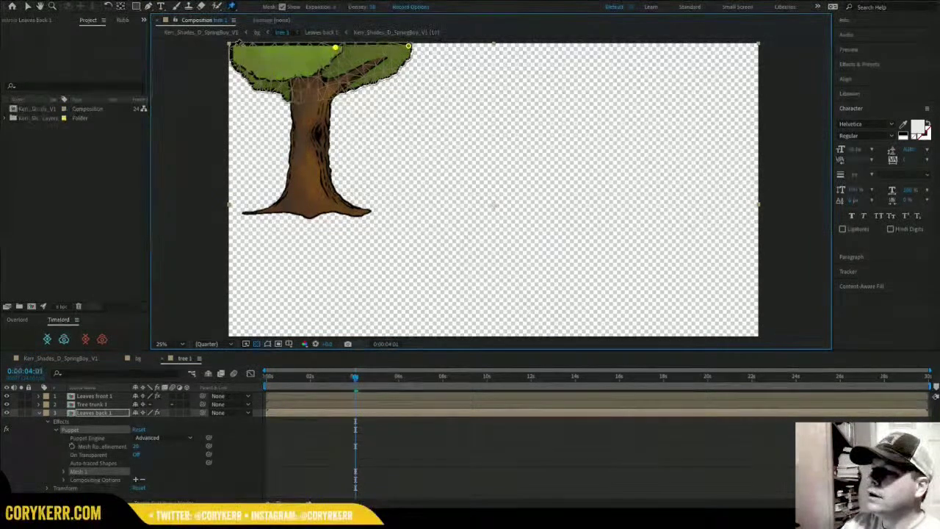
pyautogui.click(233, 46)
pyautogui.click(281, 92)
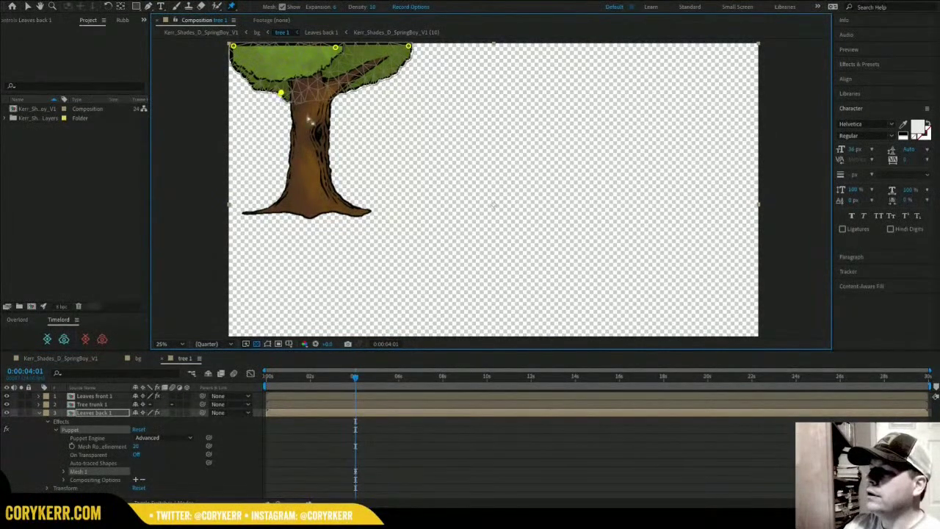
pyautogui.click(362, 86)
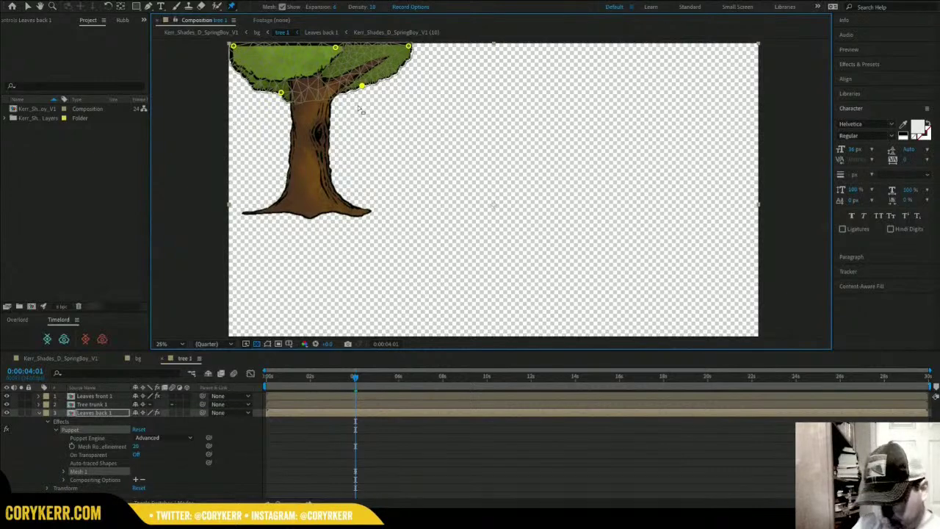
# Add a position expression to Puppet Pin 5 of Leaves back 1 with posterizeTime(6); followed by wiggle(6,10) on a second line.
pyautogui.click(112, 419)
pyautogui.press('u')
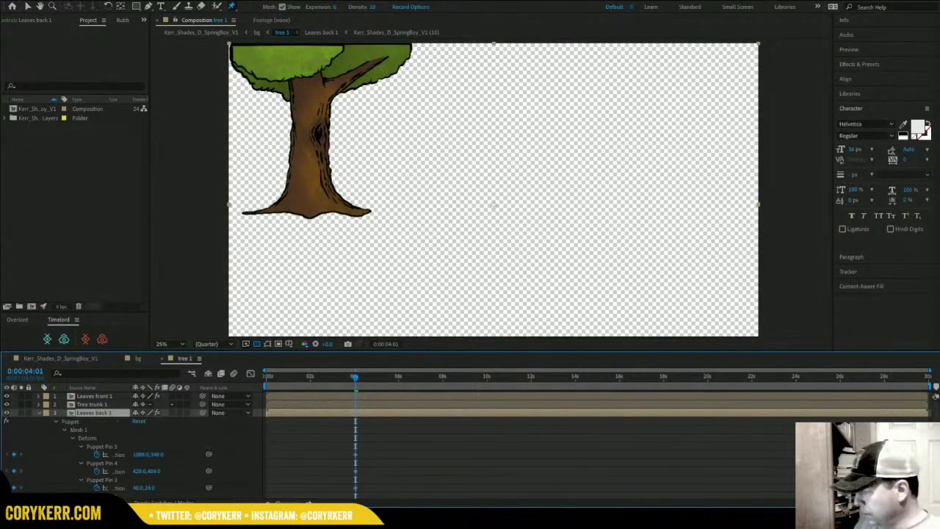
pyautogui.scroll(-2, 471, 446)
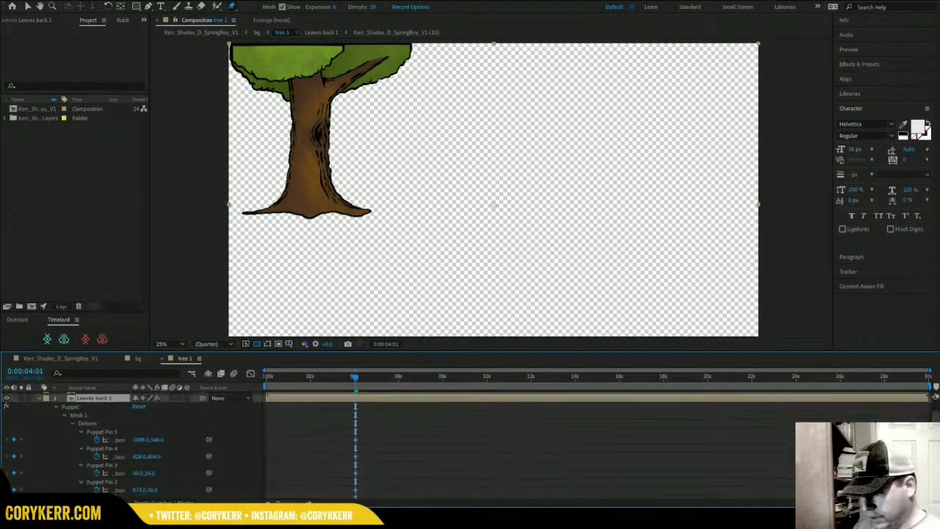
pyautogui.click(356, 433)
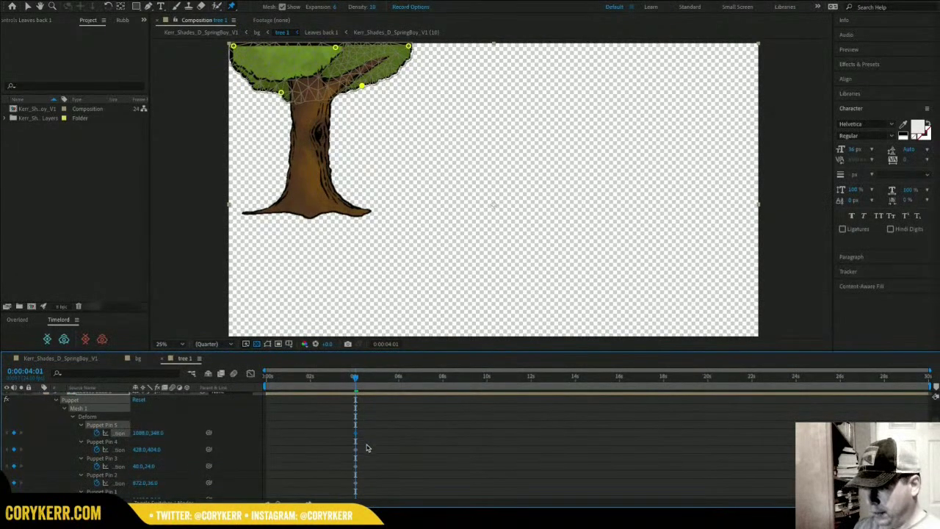
pyautogui.keyDown('alt'); pyautogui.click(96, 435); pyautogui.keyUp('alt')
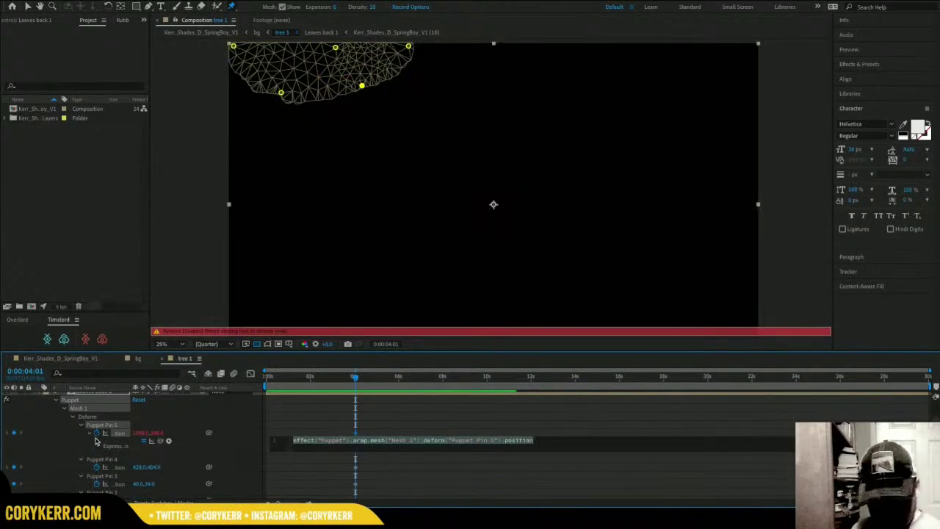
pyautogui.write('posterizeTime(6);')
pyautogui.press('Return')
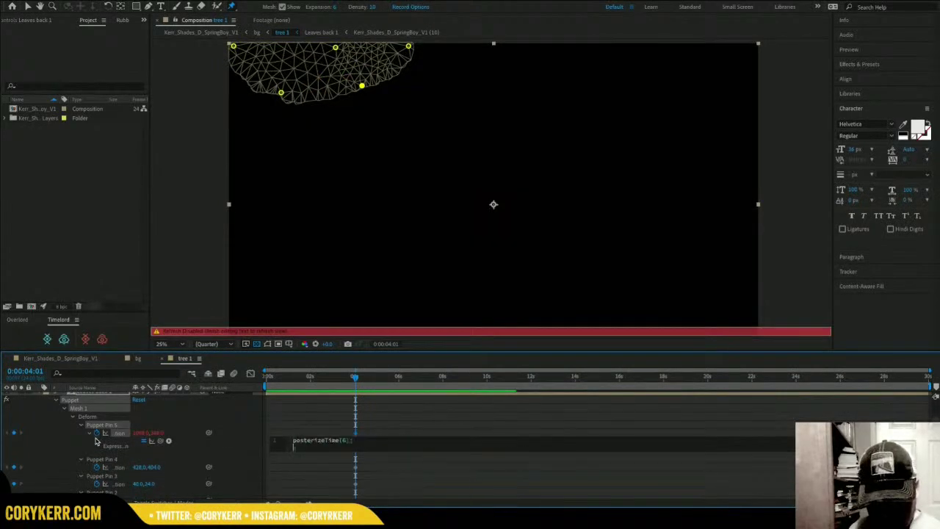
pyautogui.write('wiggle(6,1)')
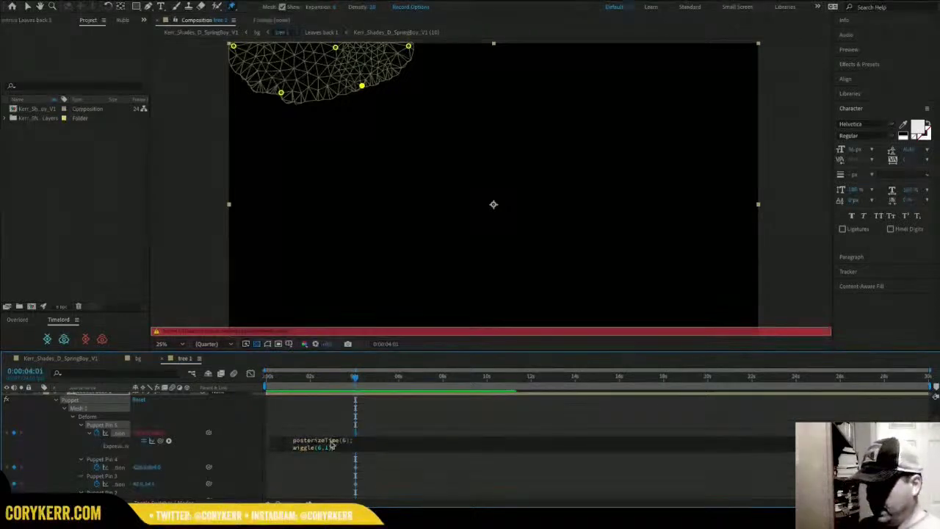
pyautogui.hotkey('ctrl', 'a')
pyautogui.write('wiggle(6,1)')
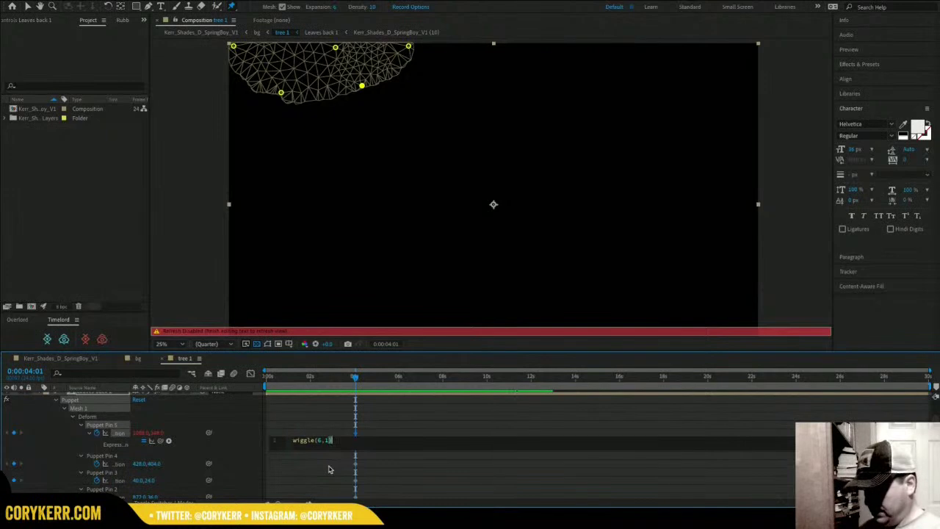
pyautogui.click(327, 439)
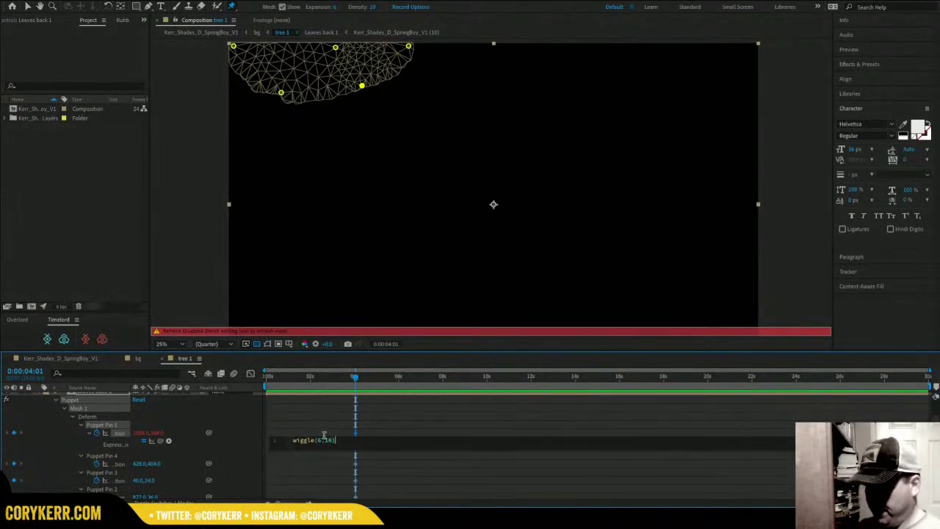
pyautogui.press('KP_Enter')
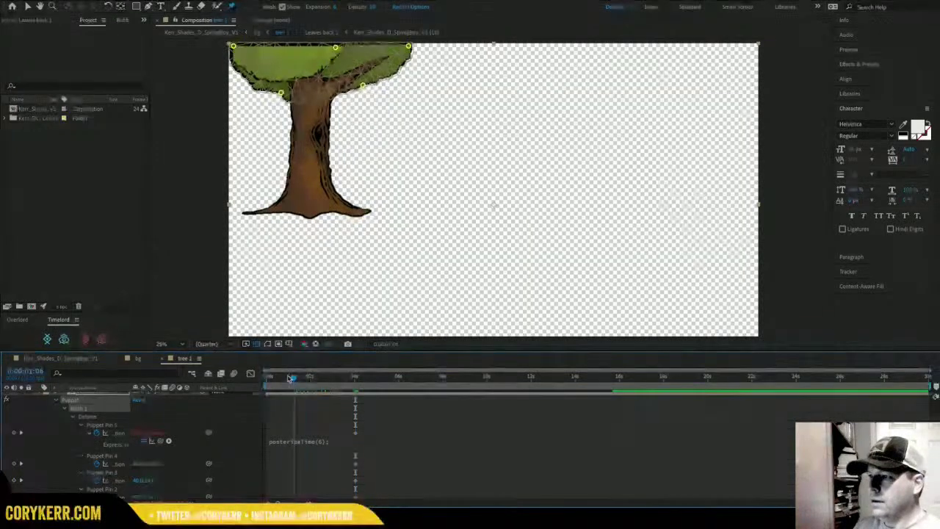
# Preview Puppet Pin 5's wiggle on the back leaves from the start of the tree 1 composition.
pyautogui.moveTo(289, 379); pyautogui.dragTo(235, 379)
pyautogui.press('space')
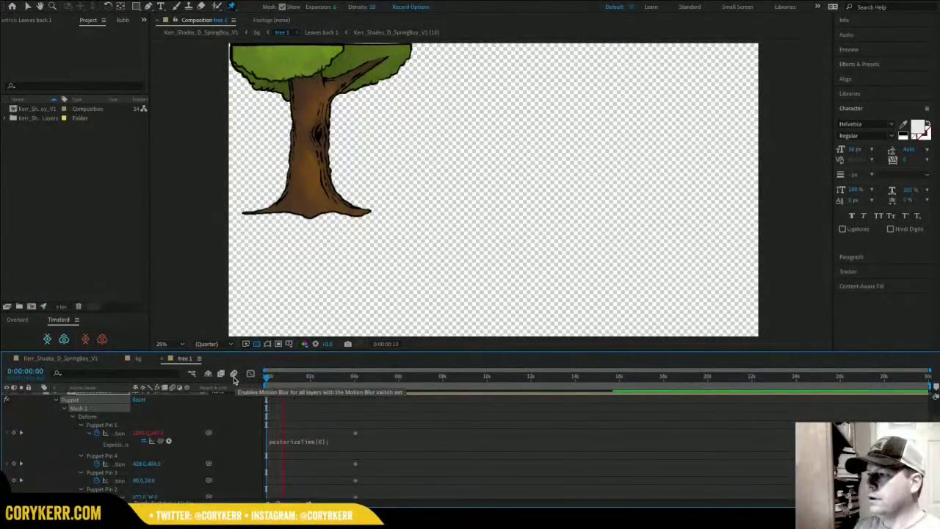
pyautogui.press('space')
pyautogui.press('space')
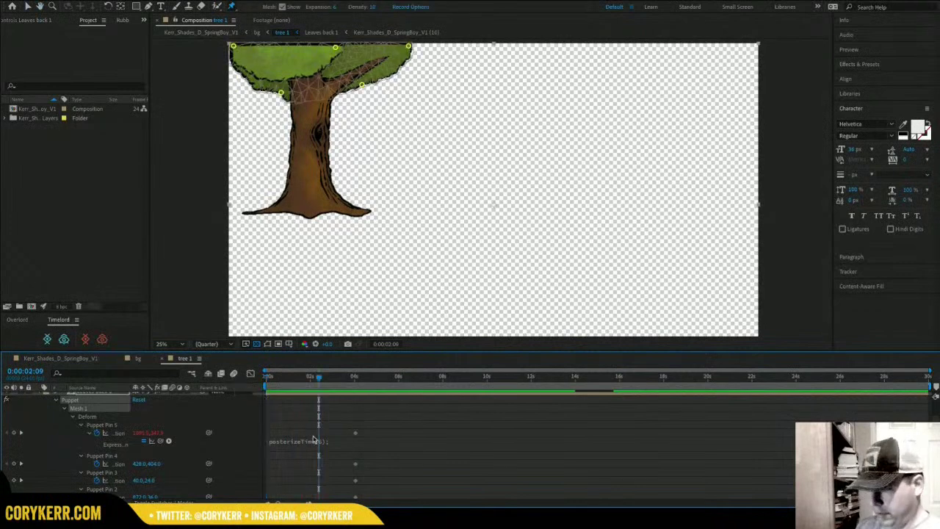
# Copy Puppet Pin 5's posterizeTime(6); wiggle(6,10) expression to the position of Puppet Pin 4 on Leaves back 1.
pyautogui.click(314, 440)
pyautogui.hotkey('ctrl', 'c')
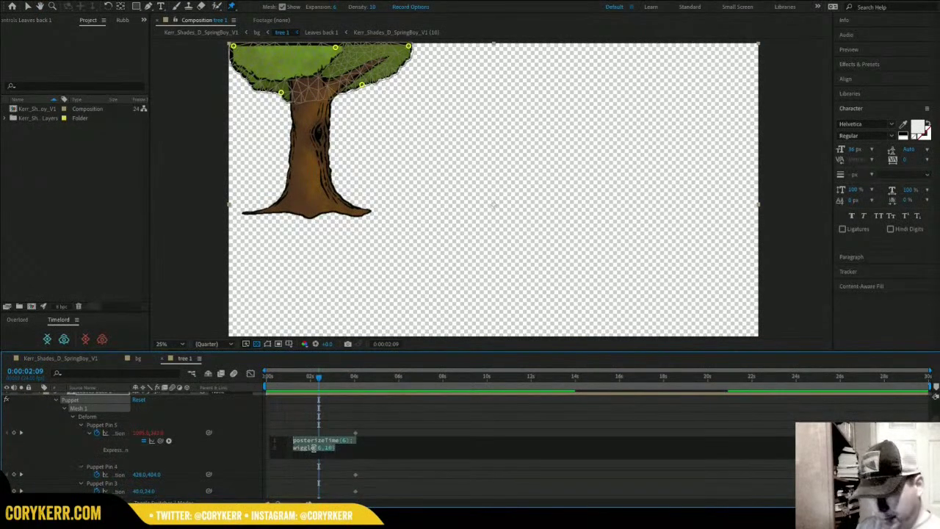
pyautogui.keyDown('alt'); pyautogui.click(96, 475); pyautogui.keyUp('alt')
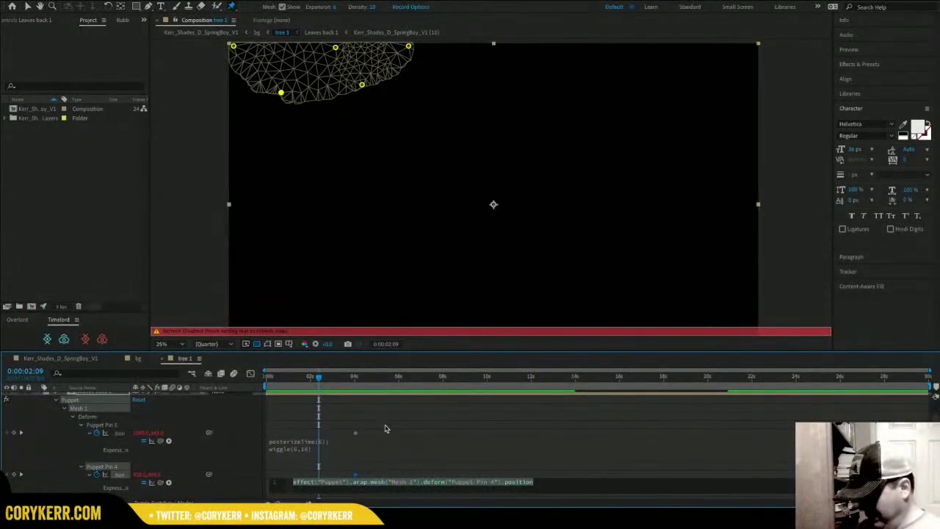
pyautogui.hotkey('ctrl', 'v')
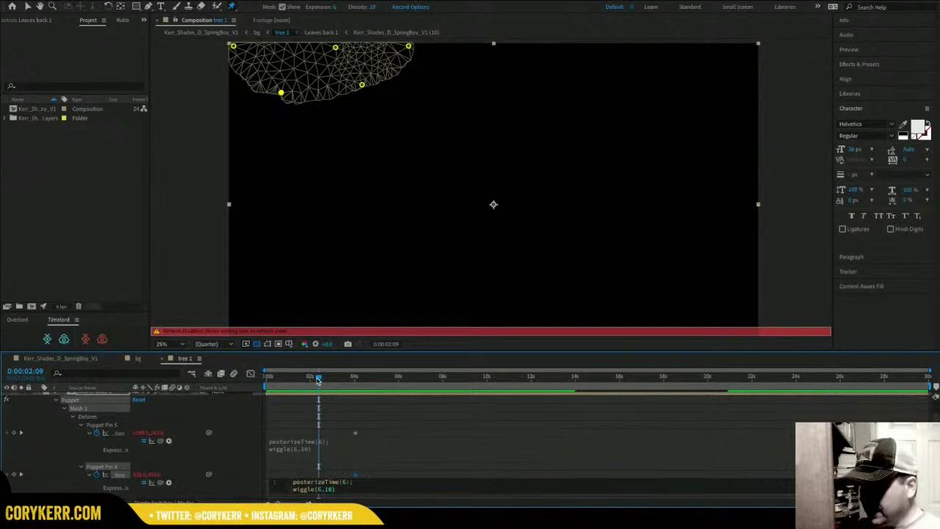
# Preview the back leaves from the start with both lower pins wiggling, and return to the first frame.
pyautogui.moveTo(319, 379); pyautogui.dragTo(246, 387)
pyautogui.press('space')
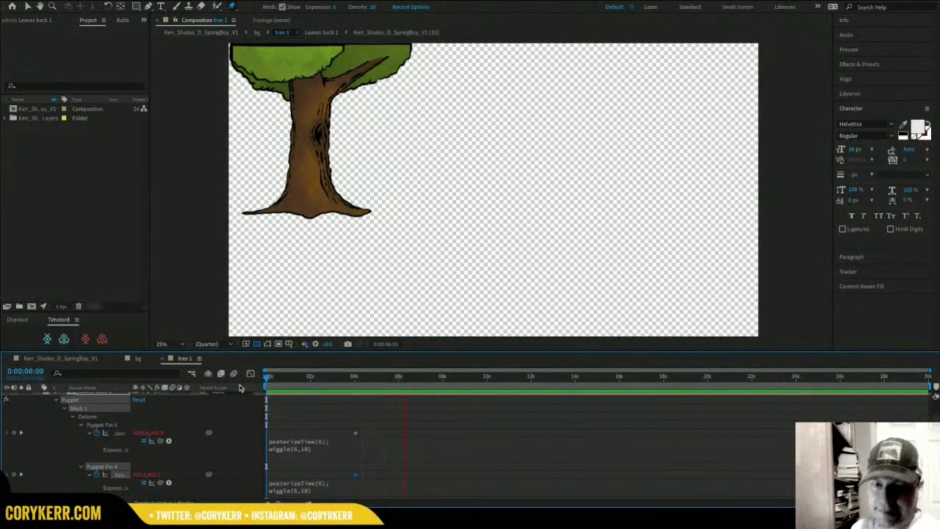
pyautogui.press('space')
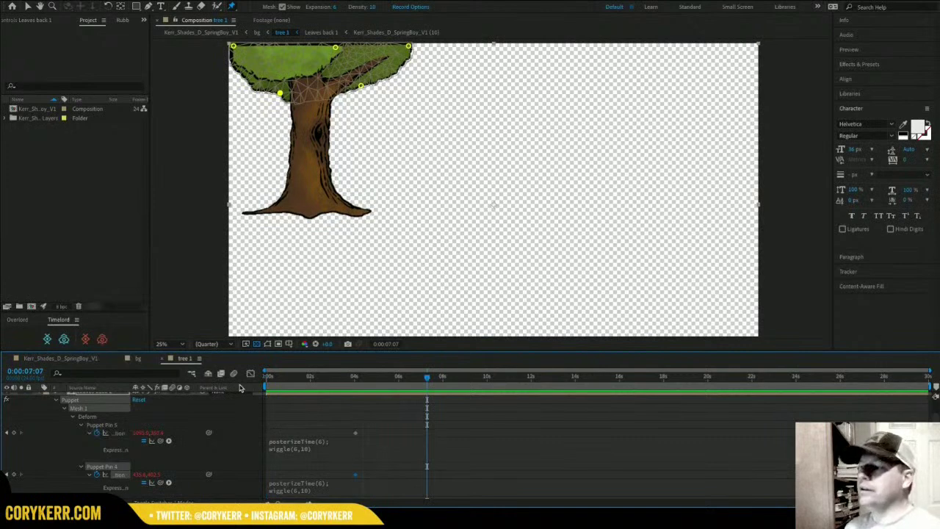
pyautogui.moveTo(362, 379); pyautogui.dragTo(266, 379)
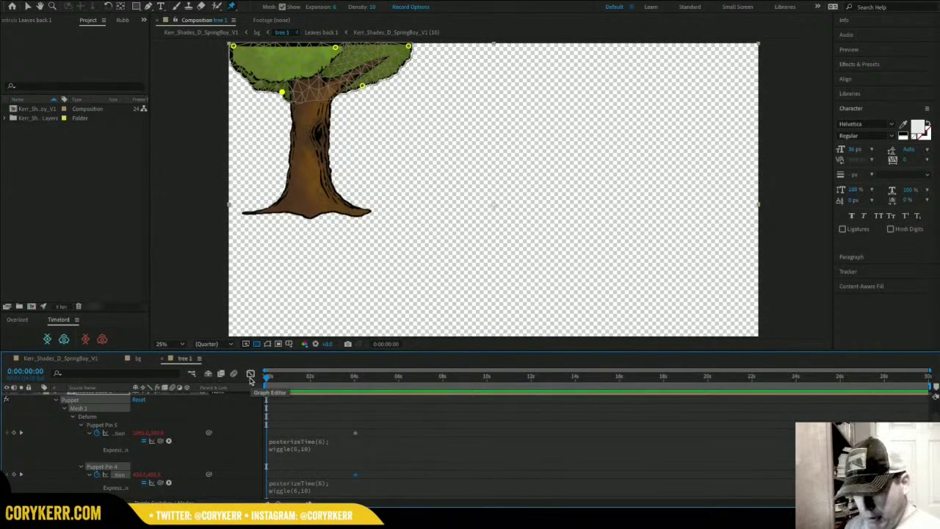
# Preview the front and back leaf movement in the bg composition from the start.
pyautogui.click(139, 359)
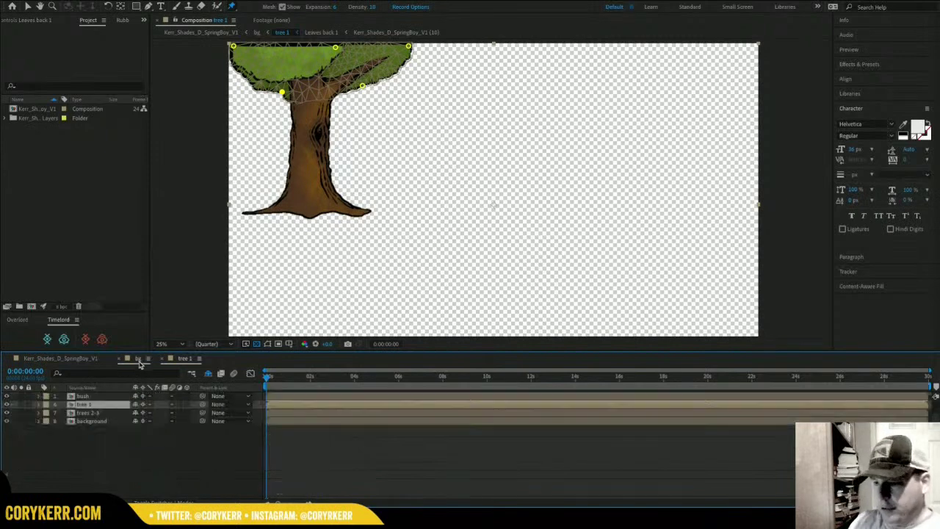
pyautogui.moveTo(284, 382); pyautogui.dragTo(261, 383)
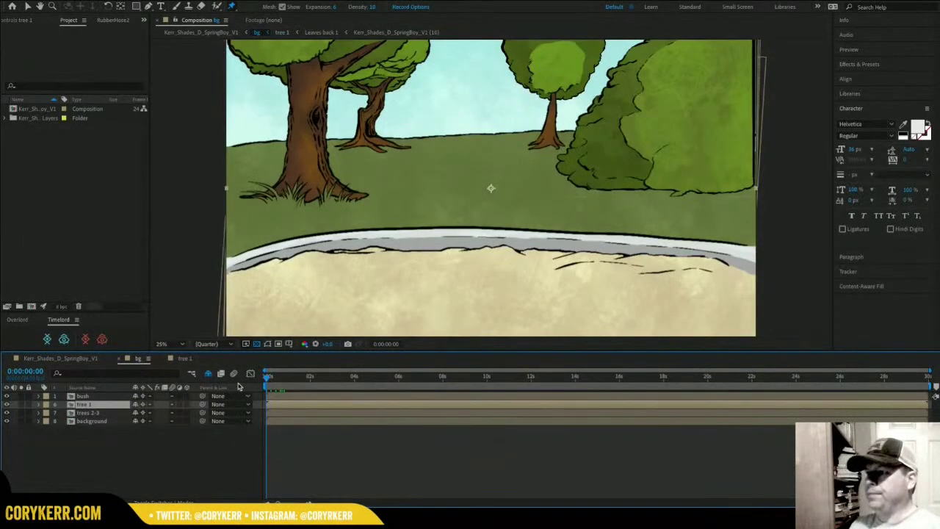
pyautogui.press('space')
pyautogui.press('space')
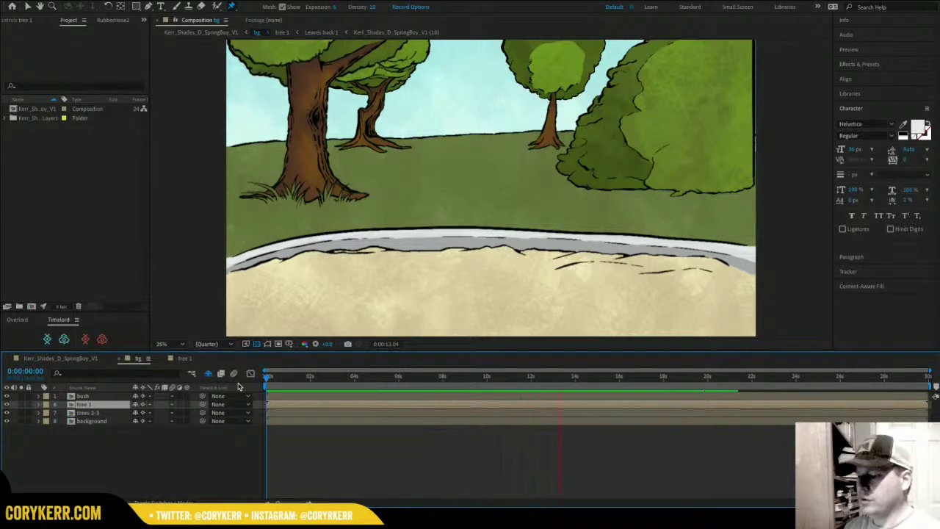
pyautogui.press('space')
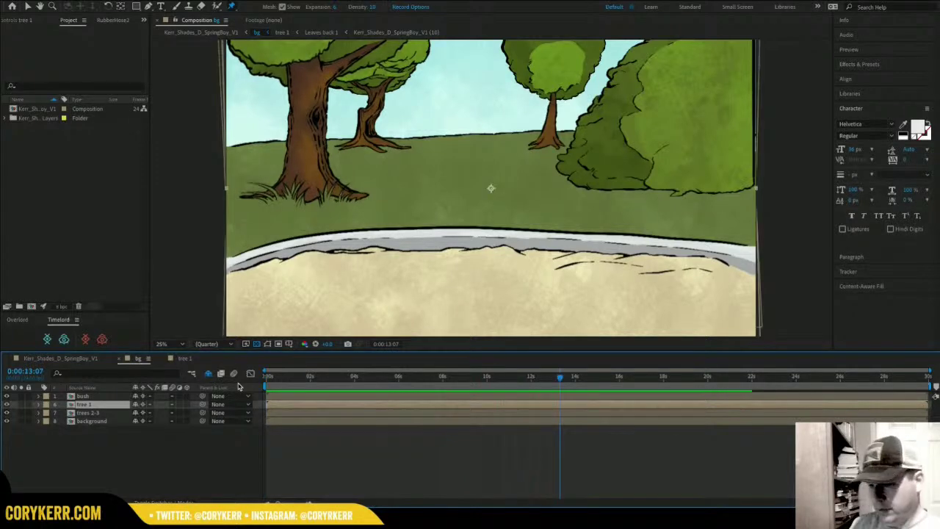
# In the tree 1 composition, change the wiggle to wiggle(6,3) in the expressions of Puppet Pin 5 and Puppet Pin 4 on Leaves back 1.
pyautogui.doubleClick(86, 406)
pyautogui.click(308, 453)
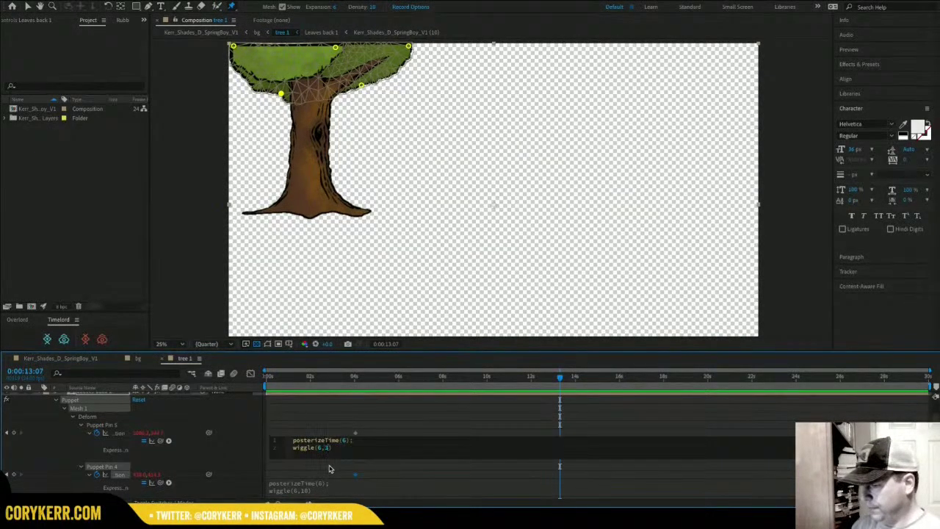
pyautogui.press('KP_Enter')
pyautogui.scroll(-3, 335, 449)
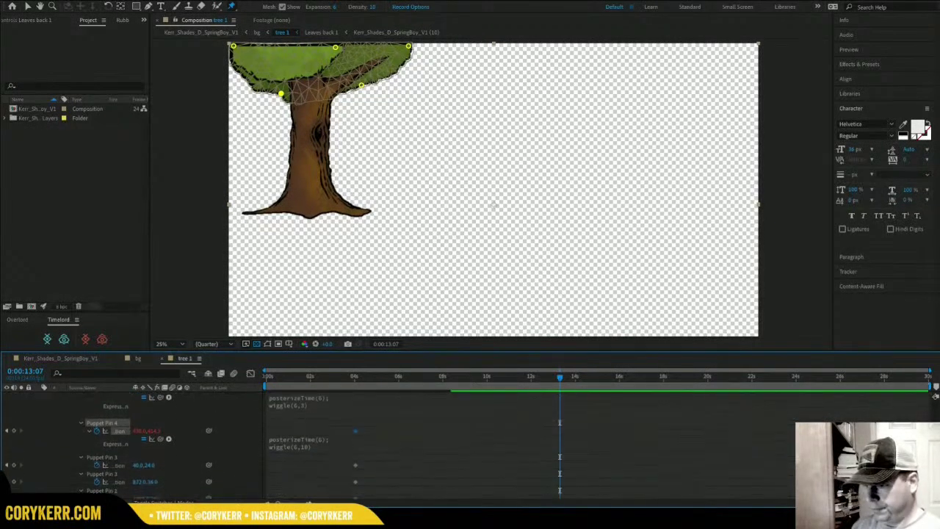
pyautogui.click(307, 445)
pyautogui.click(333, 456)
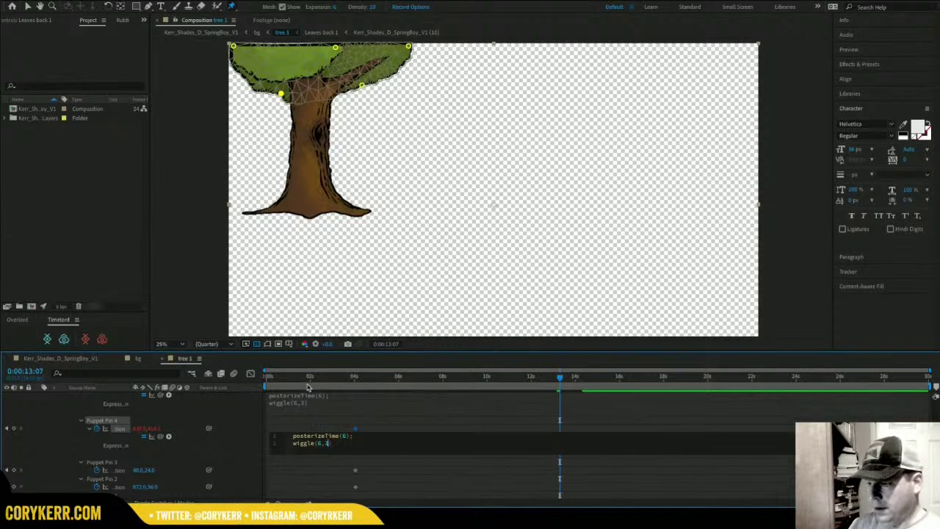
# Preview the reduced wiggle of the back leaves from the start of the tree 1 composition.
pyautogui.moveTo(307, 380); pyautogui.dragTo(230, 388)
pyautogui.press('space')
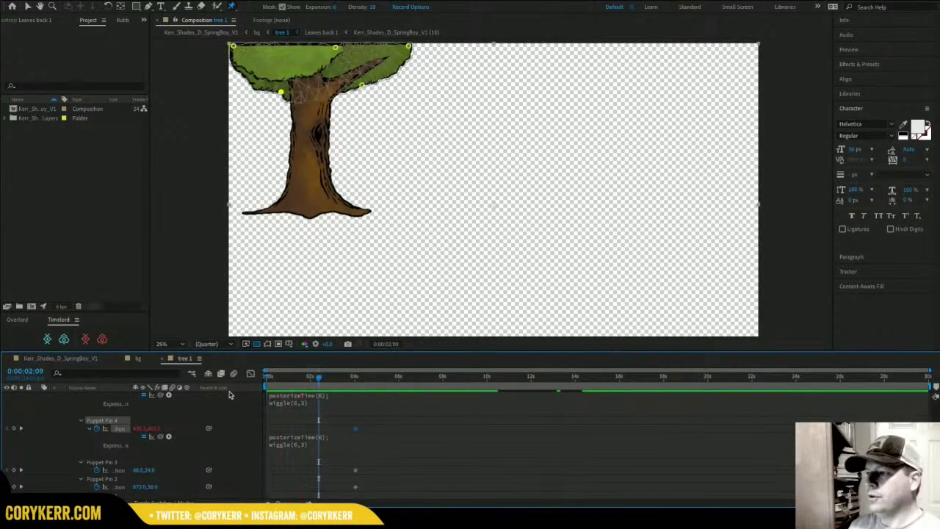
pyautogui.press('space')
# Change the wiggle to wiggle(6,3) in the Puppet Pin 3 expression of the Leaves front 1 layer.
pyautogui.scroll(5, 96, 441)
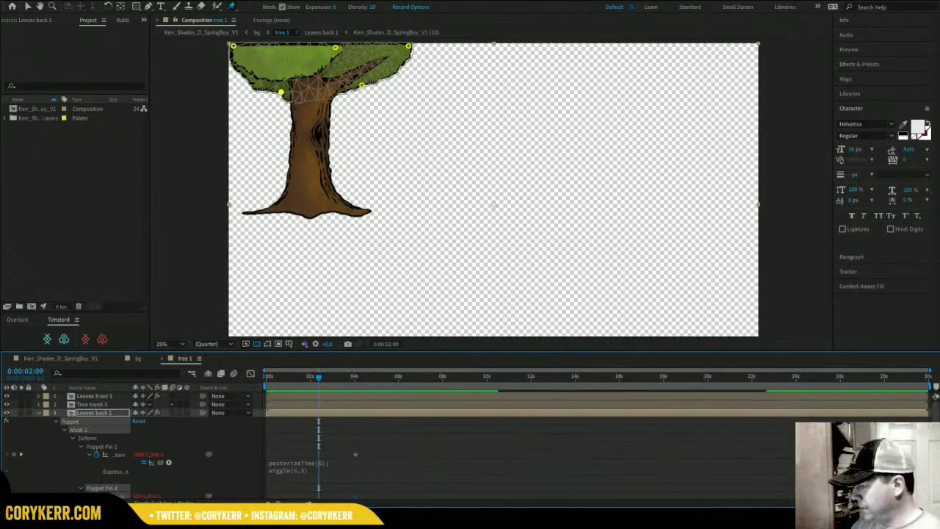
pyautogui.click(94, 397)
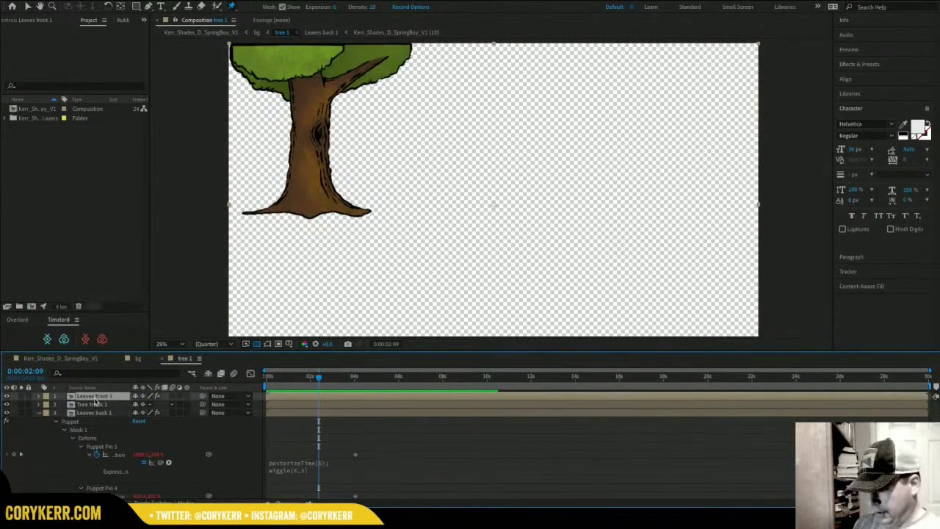
pyautogui.press('u')
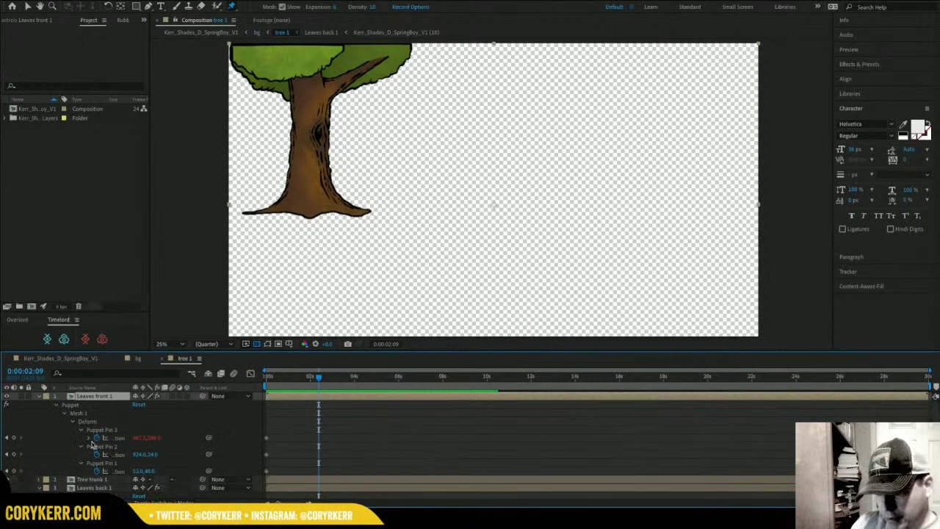
pyautogui.click(89, 438)
pyautogui.click(303, 455)
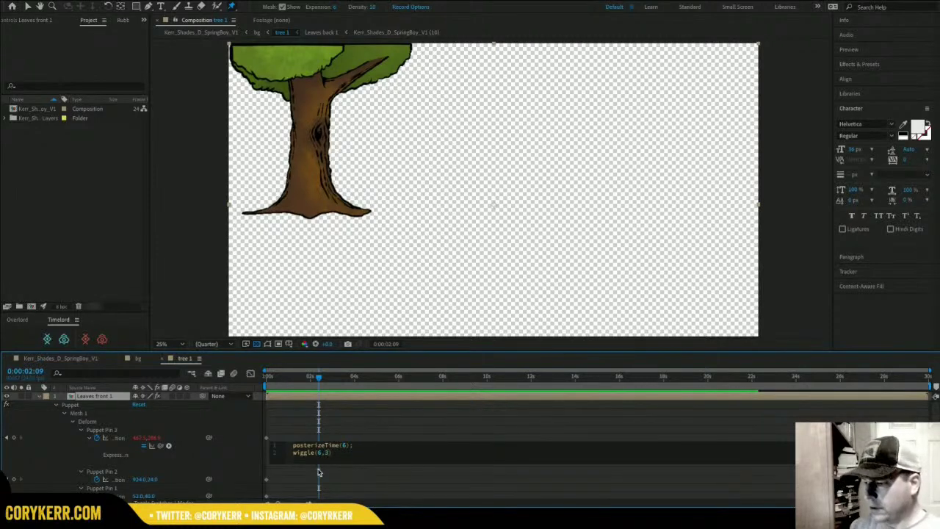
# Preview the leaf movement from the first frame in the tree 1 composition and again in the bg composition.
pyautogui.moveTo(314, 379); pyautogui.dragTo(230, 383)
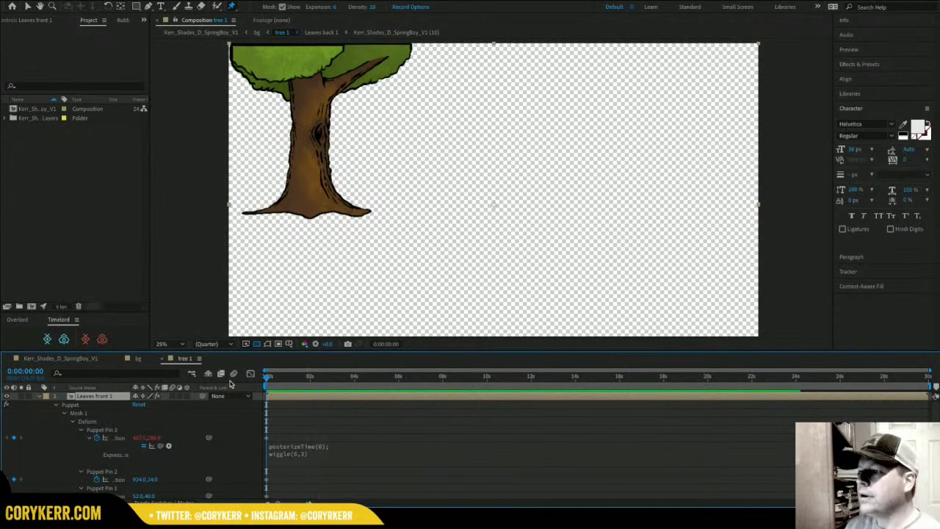
pyautogui.press('space')
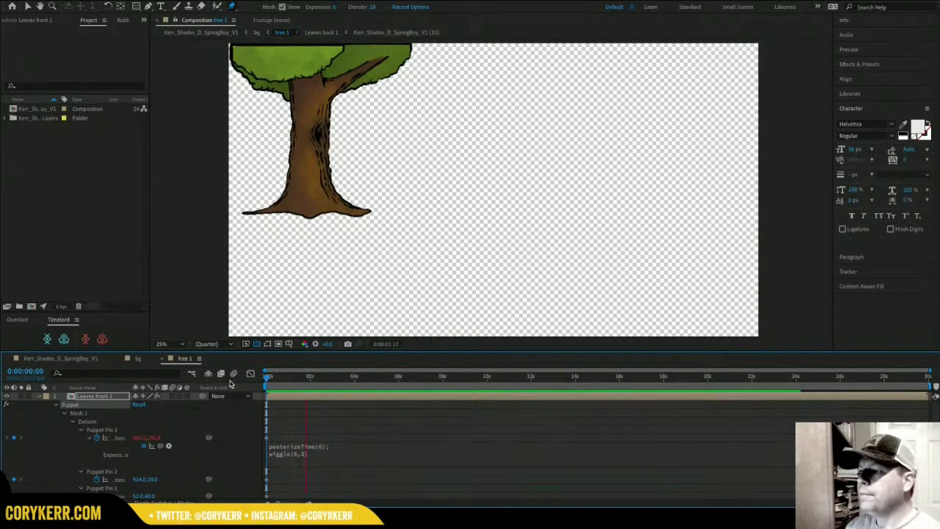
pyautogui.click(138, 359)
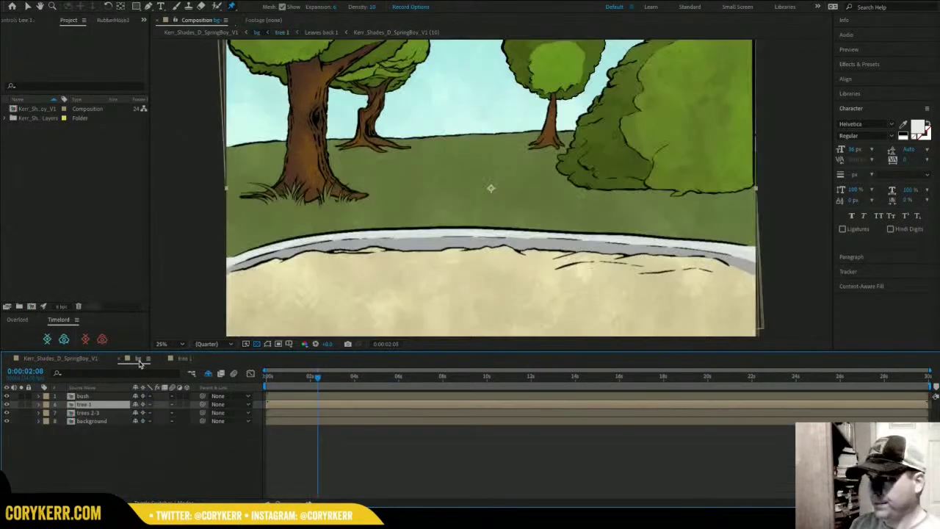
pyautogui.moveTo(301, 379); pyautogui.dragTo(235, 394)
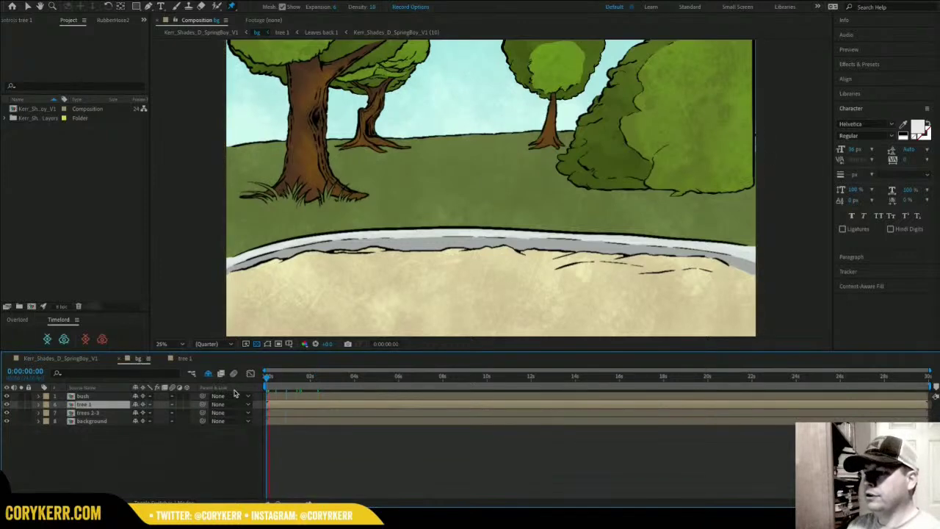
pyautogui.press('space')
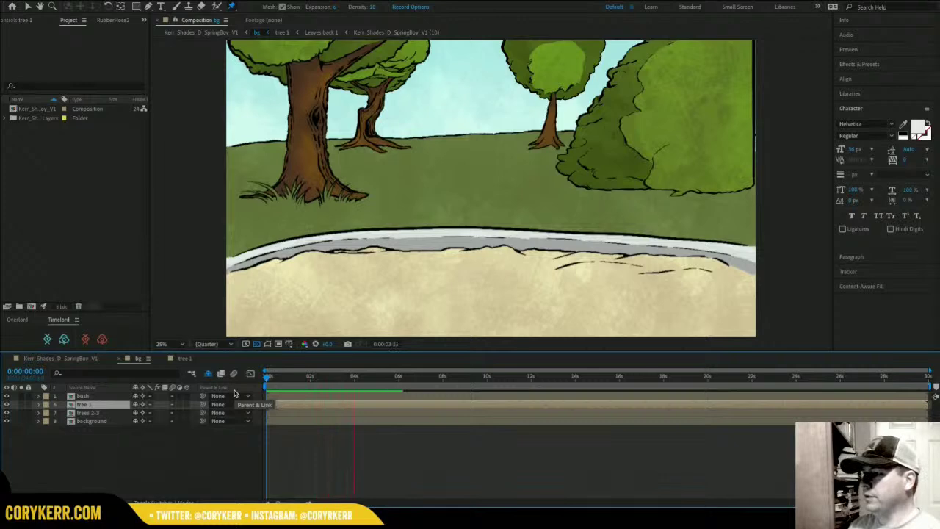
pyautogui.press('space')
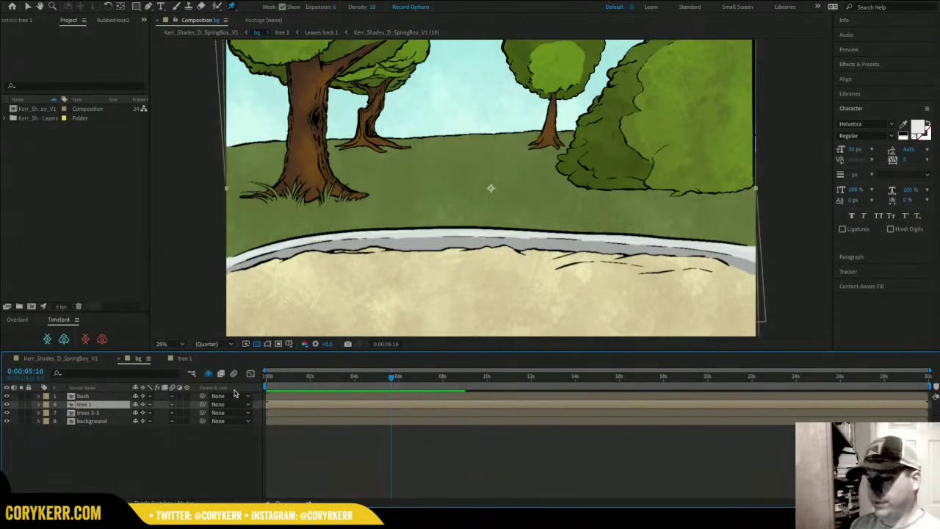
# Open the trees 2-3 composition and toggle its trunk and leaf layers off and on to identify which tree part each holds.
pyautogui.click(87, 413)
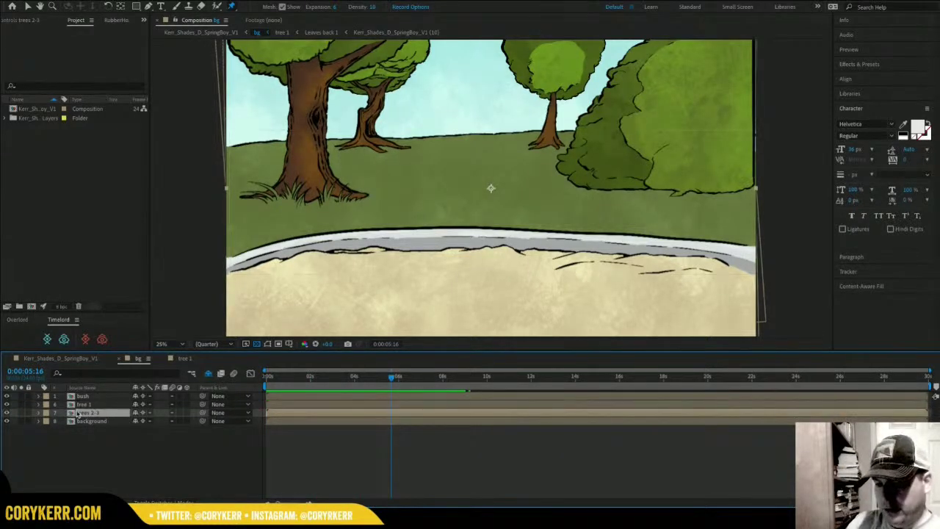
pyautogui.doubleClick(74, 414)
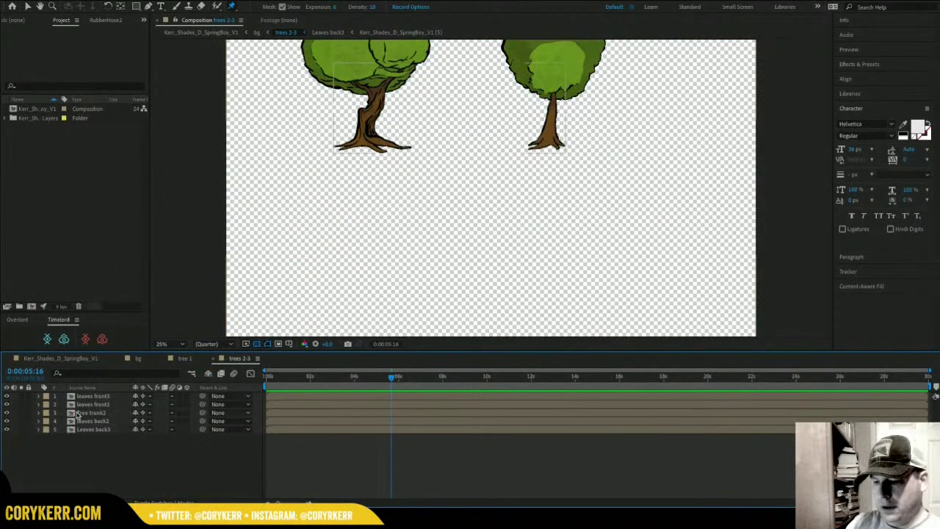
pyautogui.click(7, 414)
pyautogui.click(8, 415)
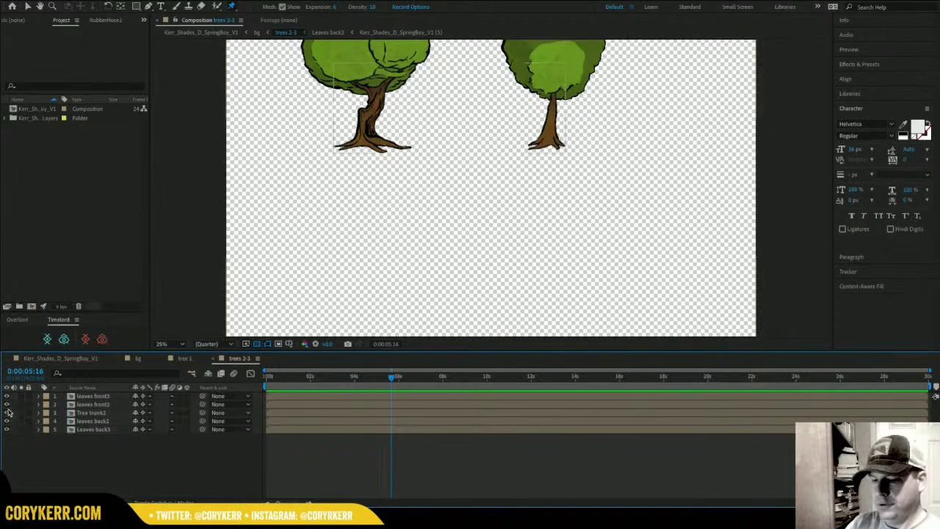
pyautogui.click(7, 406)
pyautogui.click(7, 405)
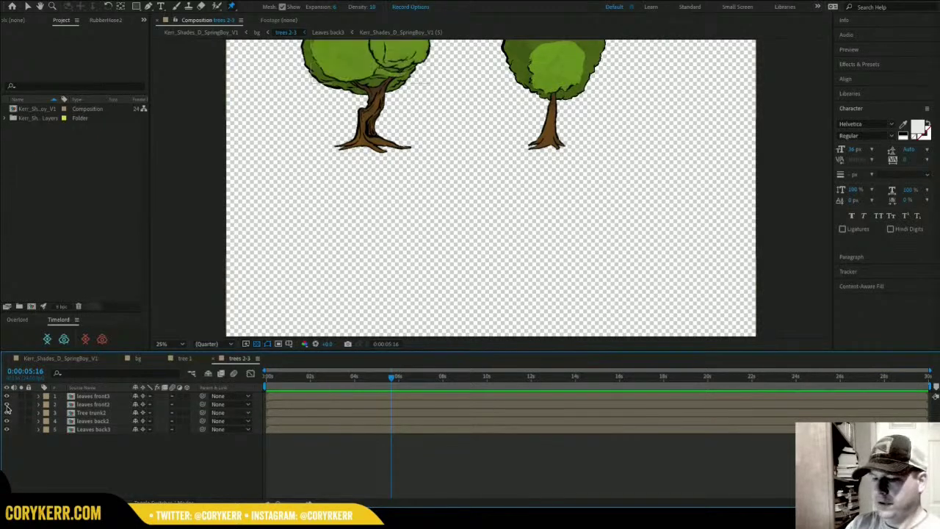
pyautogui.click(8, 421)
pyautogui.click(7, 421)
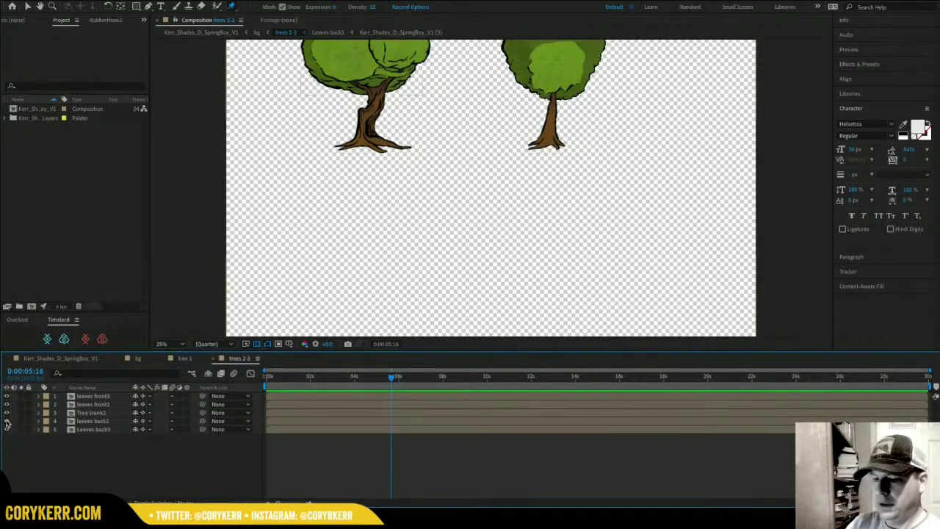
pyautogui.click(8, 426)
pyautogui.click(7, 426)
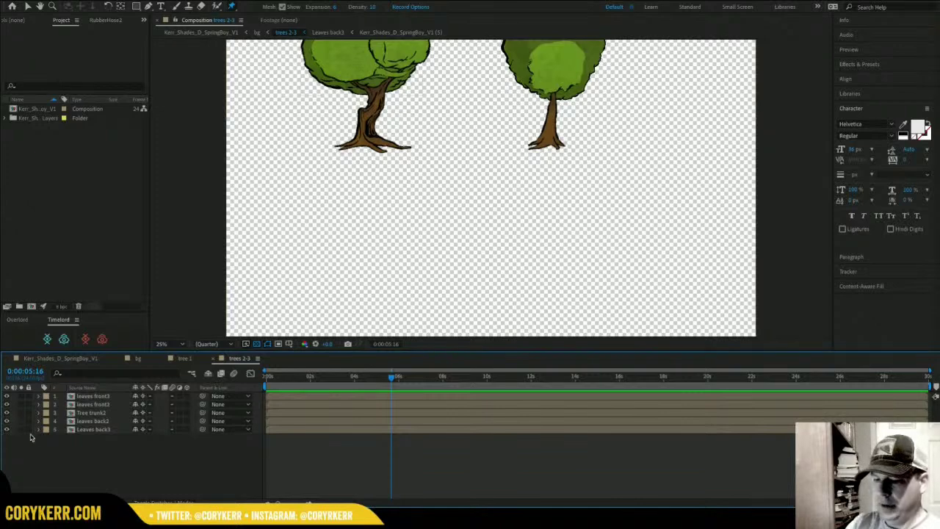
pyautogui.click(99, 405)
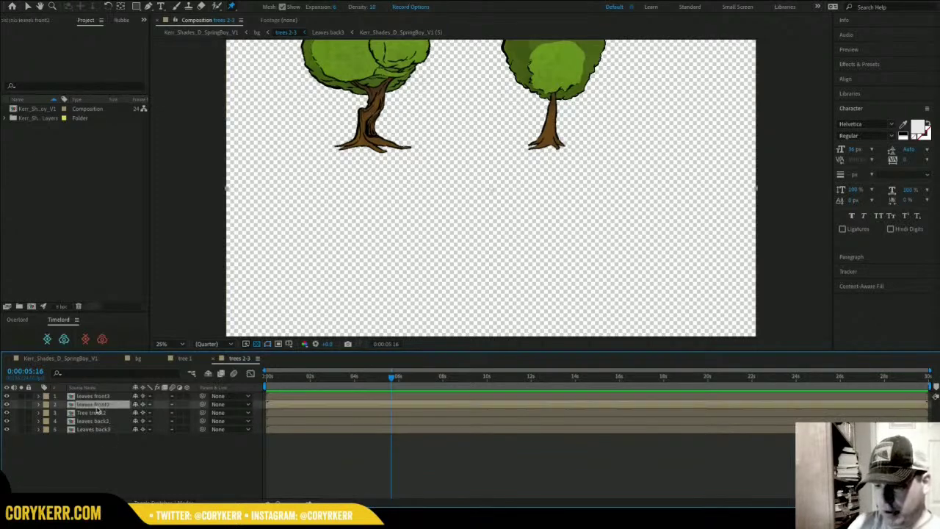
pyautogui.click(7, 404)
pyautogui.click(7, 405)
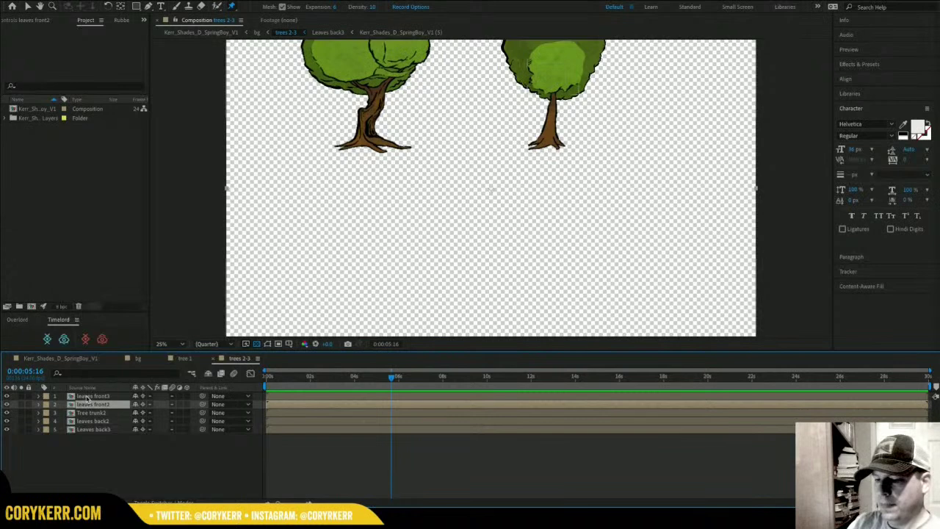
# Identify the leaves front3 layer and add a Position expression to it with posterizeTime(6); and wiggle(6,2).
pyautogui.click(67, 396)
pyautogui.click(7, 396)
pyautogui.click(6, 396)
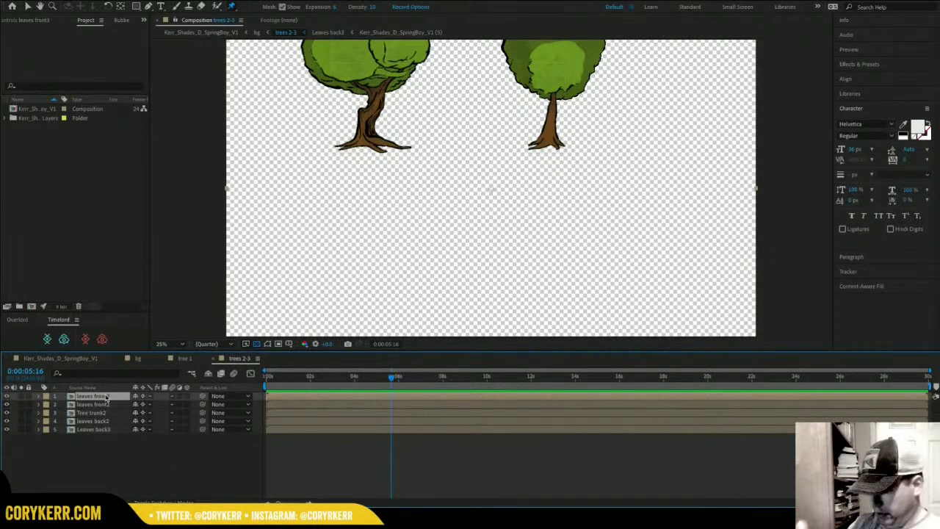
pyautogui.press('p')
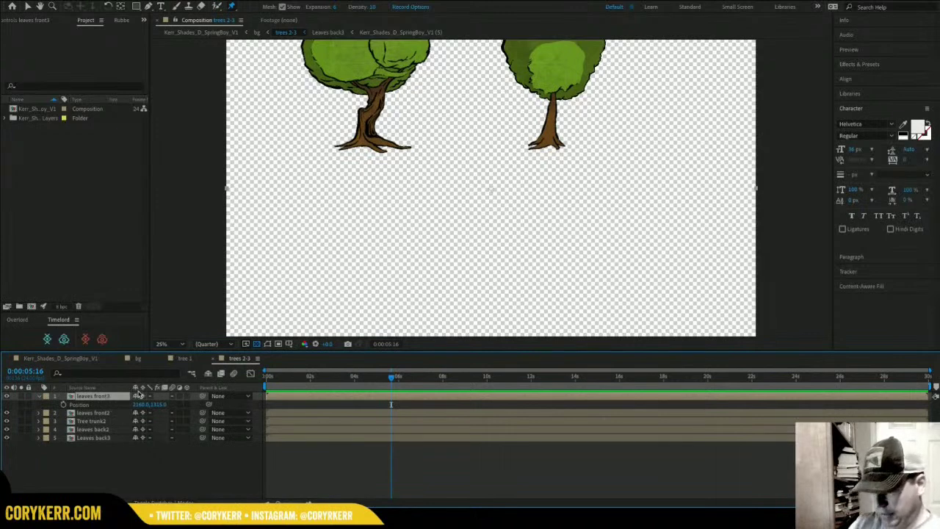
pyautogui.keyDown('alt'); pyautogui.click(63, 404); pyautogui.keyUp('alt')
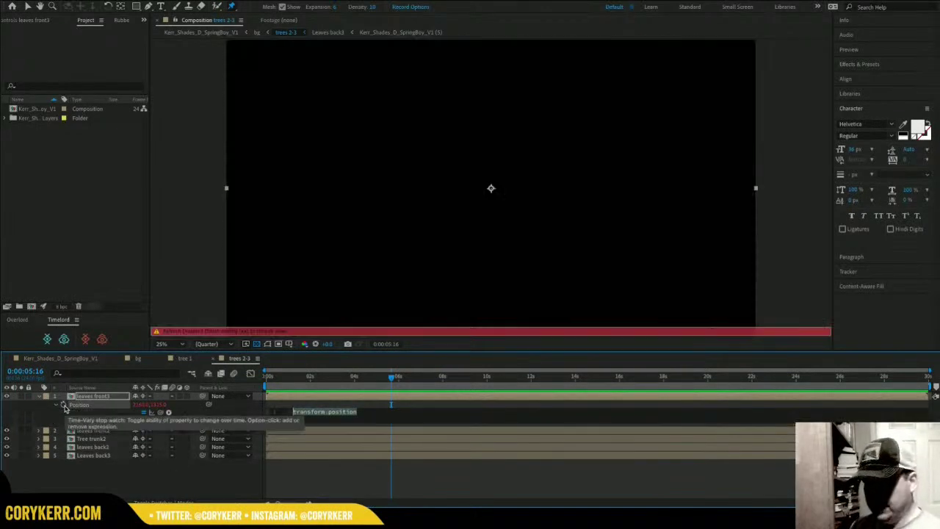
pyautogui.write('posterizeTime(6);')
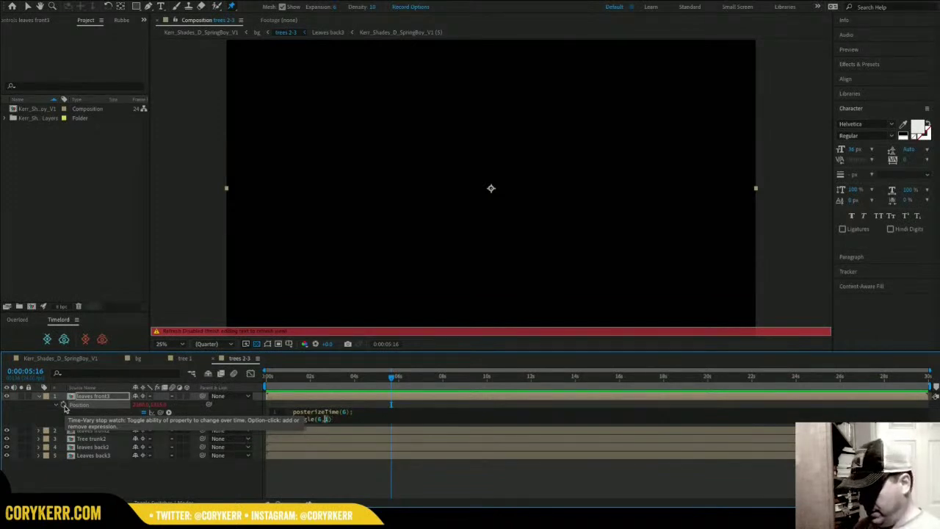
# Preview the position wiggle of leaves front3 from the start of the trees 2-3 composition.
pyautogui.moveTo(323, 377); pyautogui.dragTo(245, 389)
pyautogui.press('space')
pyautogui.press('space')
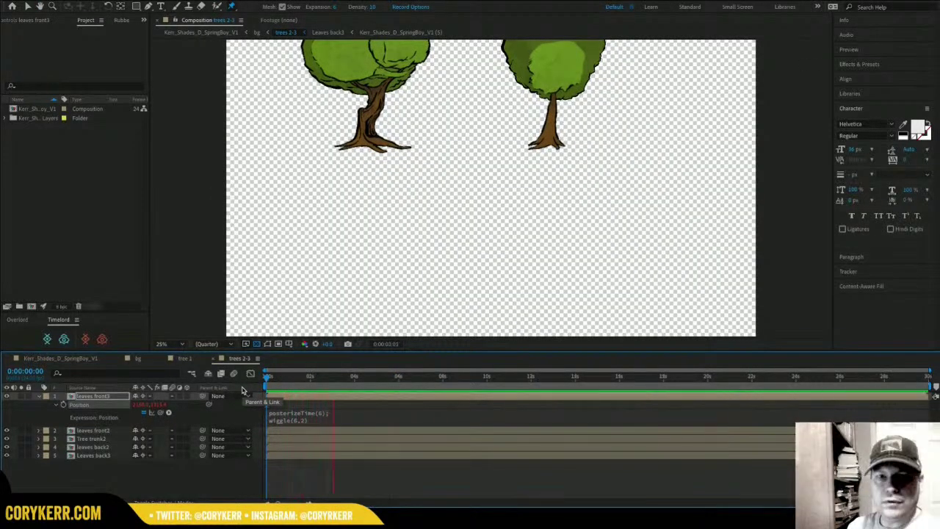
pyautogui.press('space')
# Examine the front leaves' wiggle on the smaller tree up close at 100% by previewing from the first frame.
pyautogui.press('z')
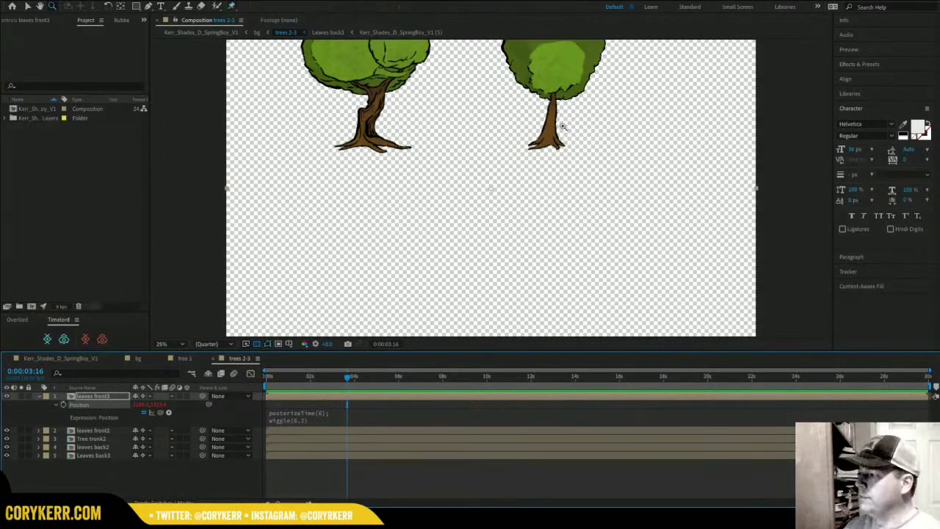
pyautogui.moveTo(526, 109); pyautogui.dragTo(629, 47)
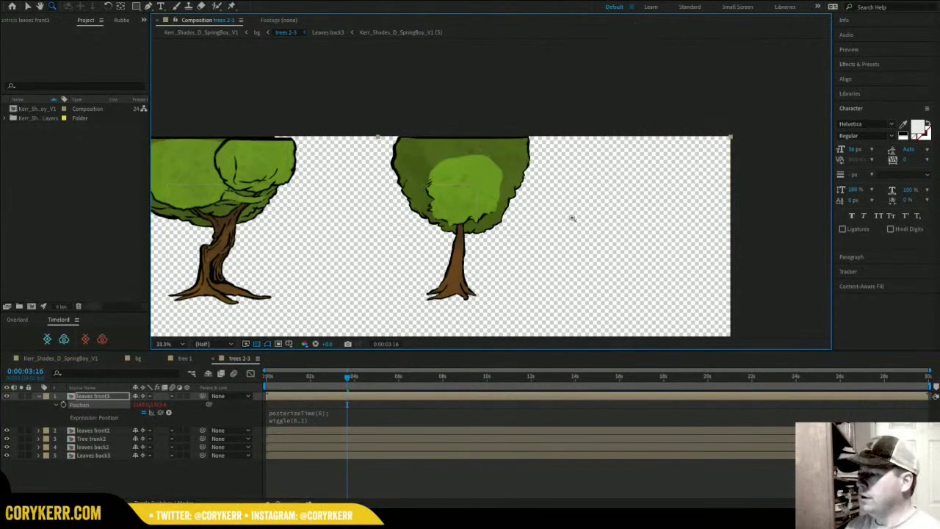
pyautogui.scroll(3, 486, 189)
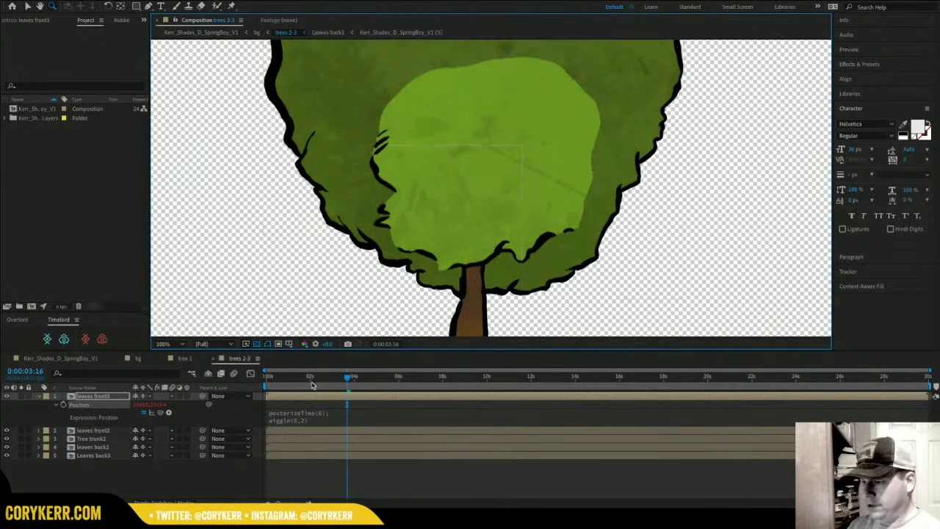
pyautogui.press('Home')
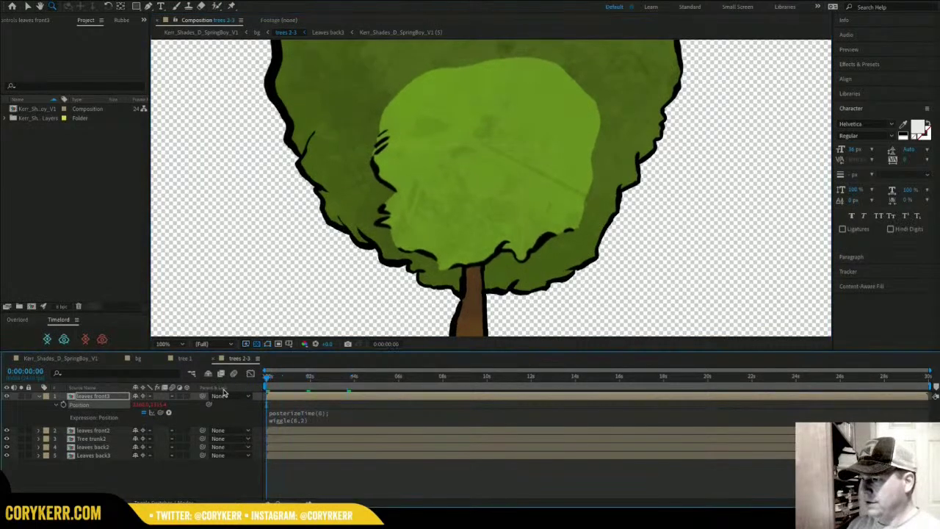
pyautogui.press('space')
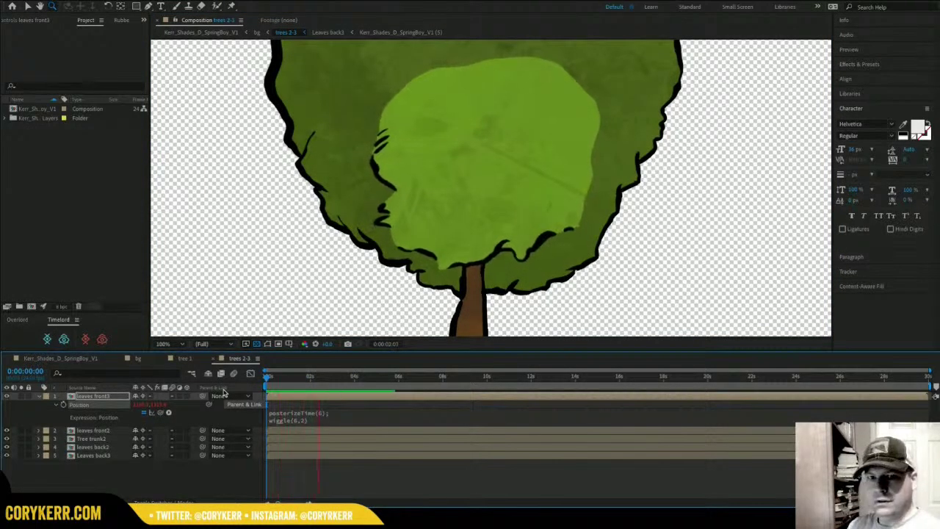
pyautogui.press('space')
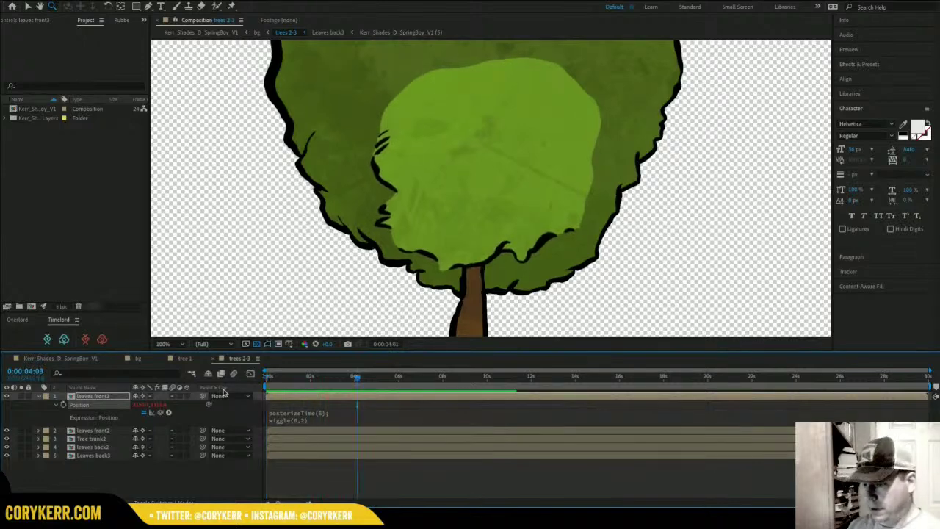
# Change the leaves front3 Position expression to wiggle(6,3) and preview it from the start.
pyautogui.click(303, 422)
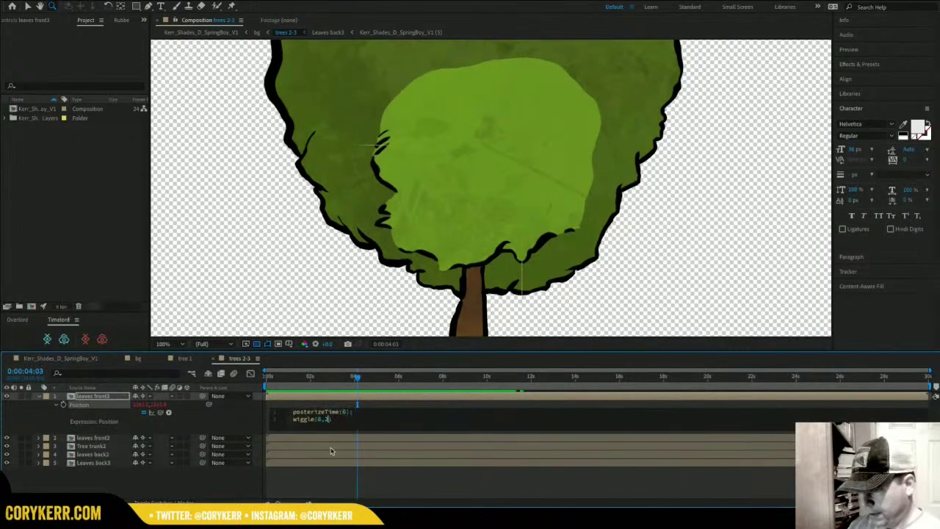
pyautogui.press('BackSpace')
pyautogui.write('3')
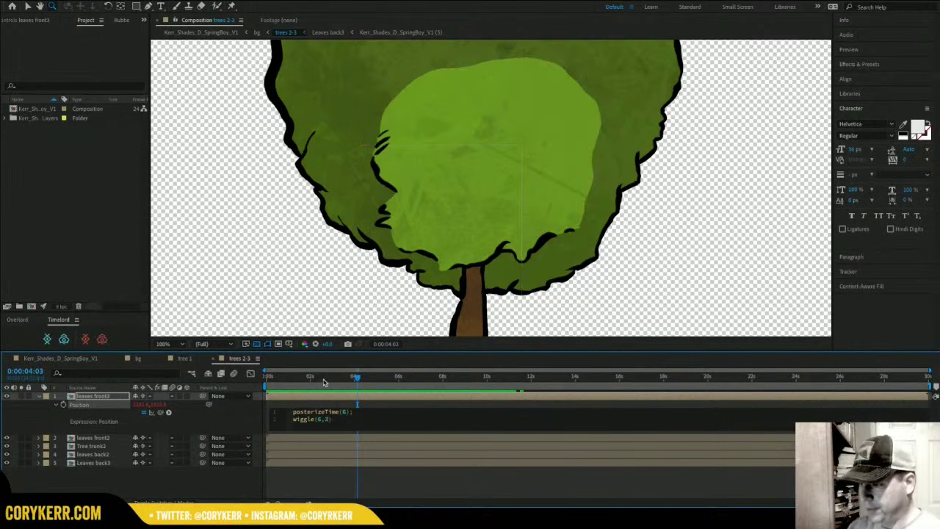
pyautogui.moveTo(324, 379); pyautogui.dragTo(221, 395)
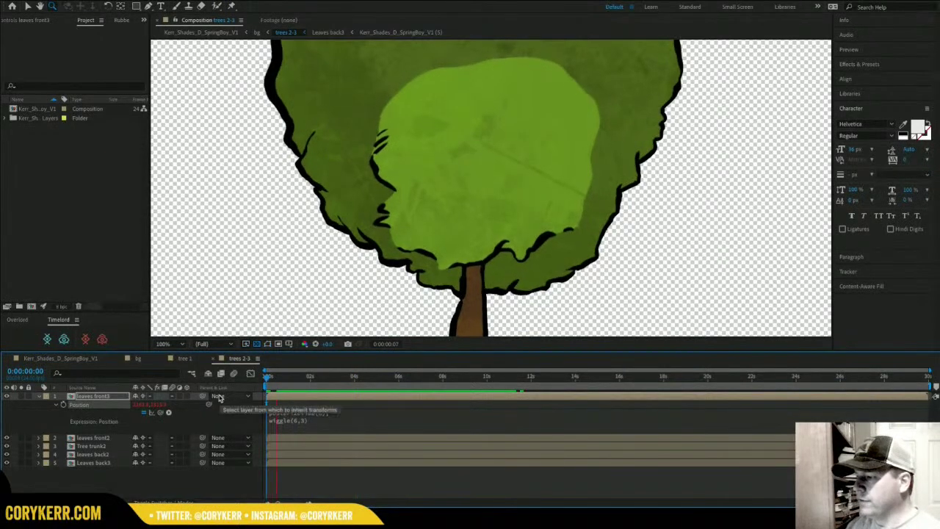
# Copy the leaves front3 expression onto the Rotation of Leaves back3 as posterizeTime(6); wiggle(6,3), and preview it from the start.
pyautogui.click(301, 420)
pyautogui.hotkey('ctrl', 'c')
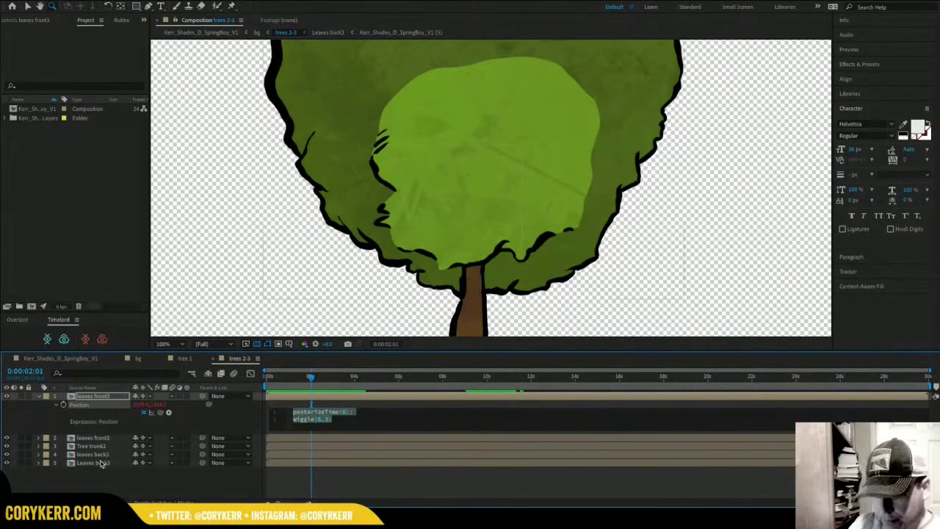
pyautogui.click(6, 455)
pyautogui.click(7, 454)
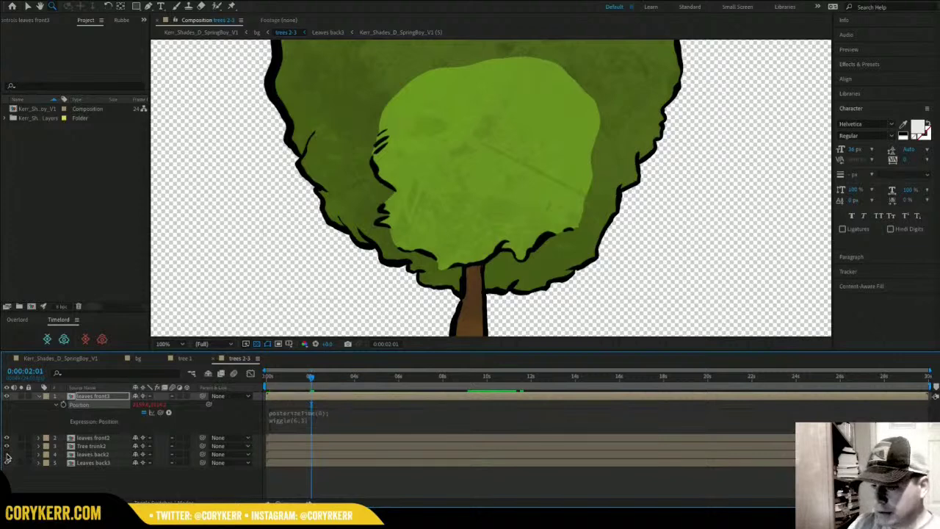
pyautogui.click(7, 463)
pyautogui.click(6, 463)
pyautogui.click(84, 462)
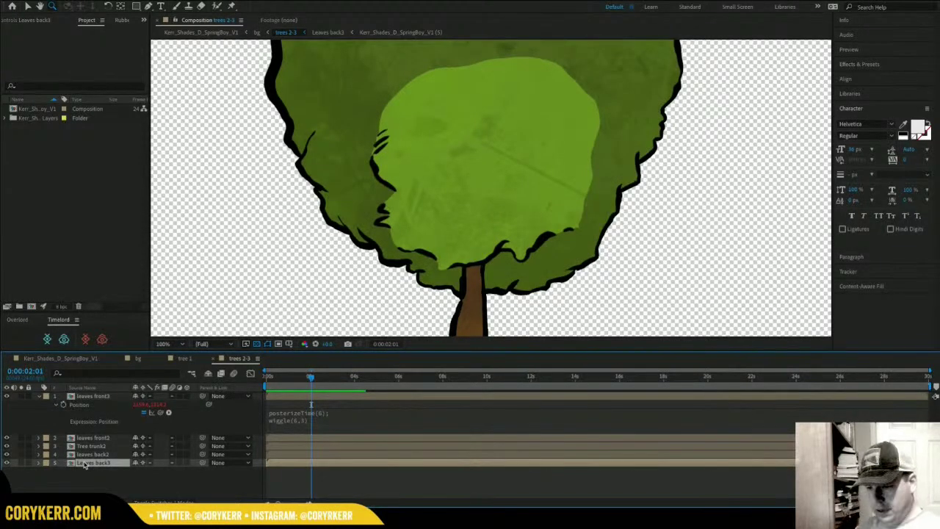
pyautogui.press('r')
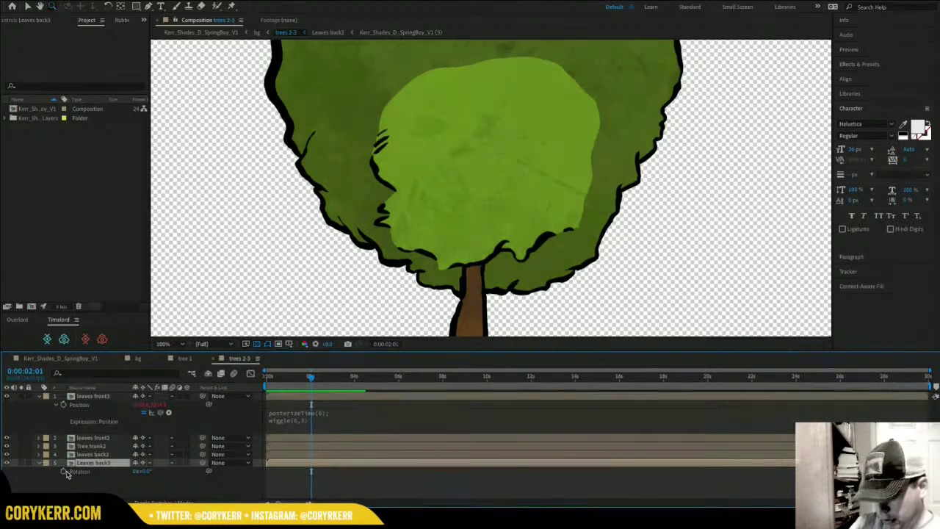
pyautogui.keyDown('alt'); pyautogui.click(64, 472); pyautogui.keyUp('alt')
pyautogui.hotkey('ctrl', 'v')
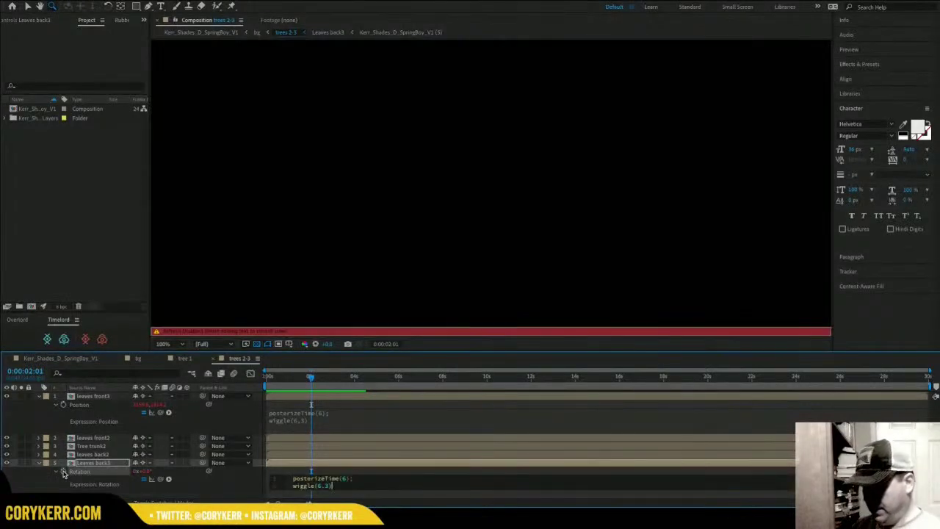
pyautogui.moveTo(292, 382); pyautogui.dragTo(259, 381)
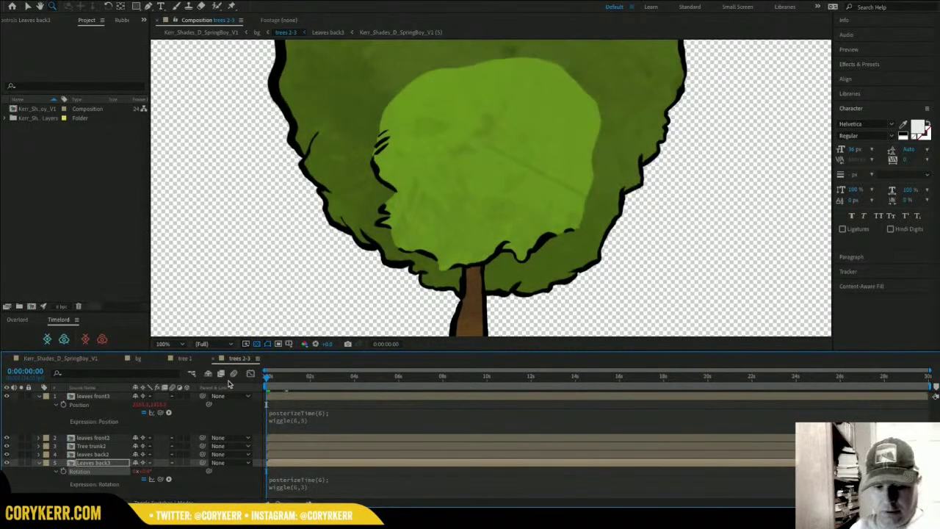
# Move the Leaves back3 anchor point from the composition centre to the middle of the smaller tree's foliage.
pyautogui.hotkey('shift', '/')
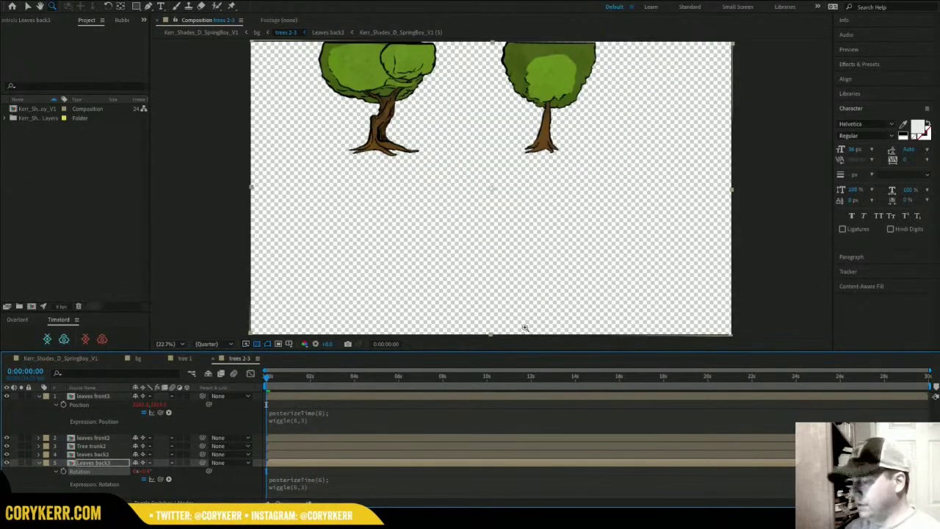
pyautogui.press('y')
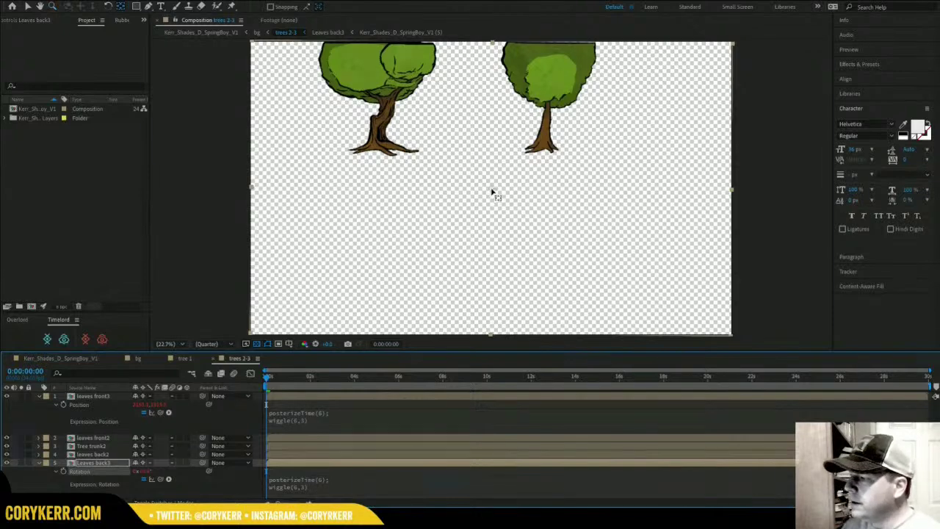
pyautogui.moveTo(492, 189); pyautogui.dragTo(553, 117)
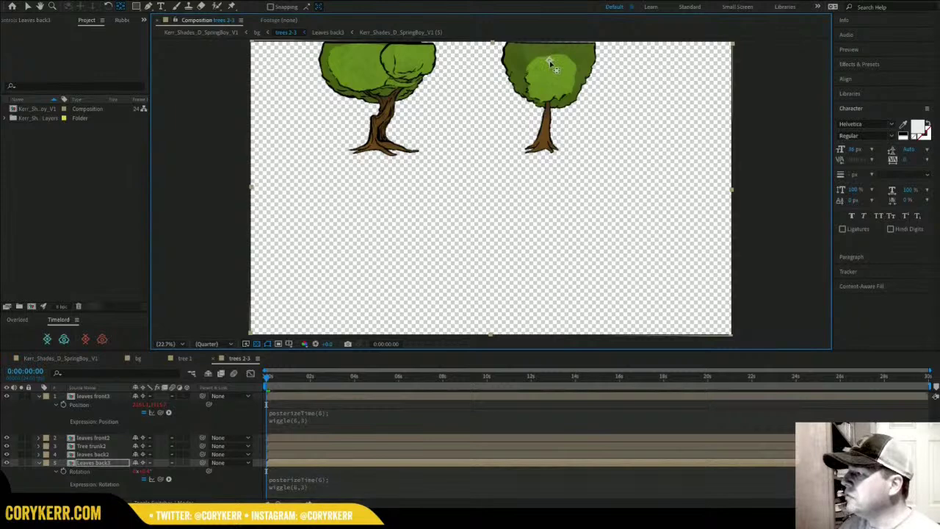
pyautogui.click(332, 392)
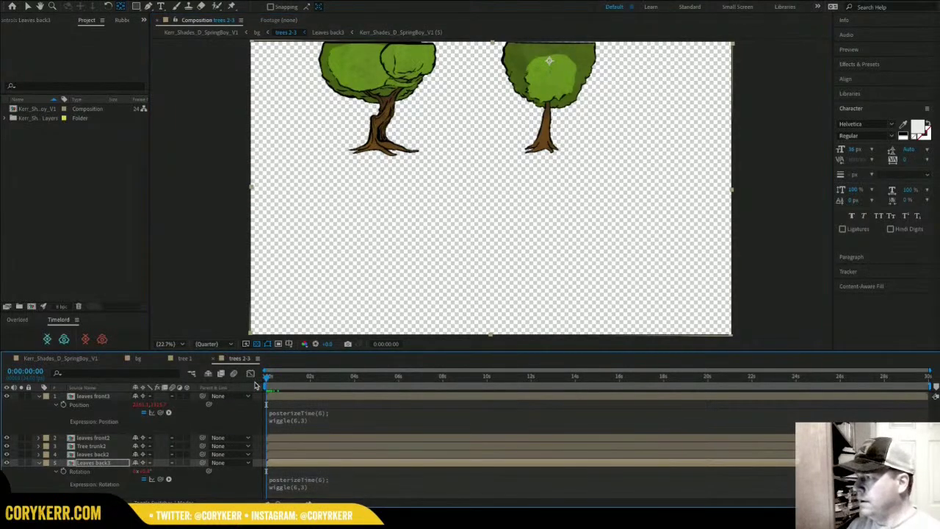
# Change the Leaves back3 Rotation expression to wiggle(6,.5) and preview it from the first frame.
pyautogui.click(301, 490)
pyautogui.hotkey('ctrl', 'c')
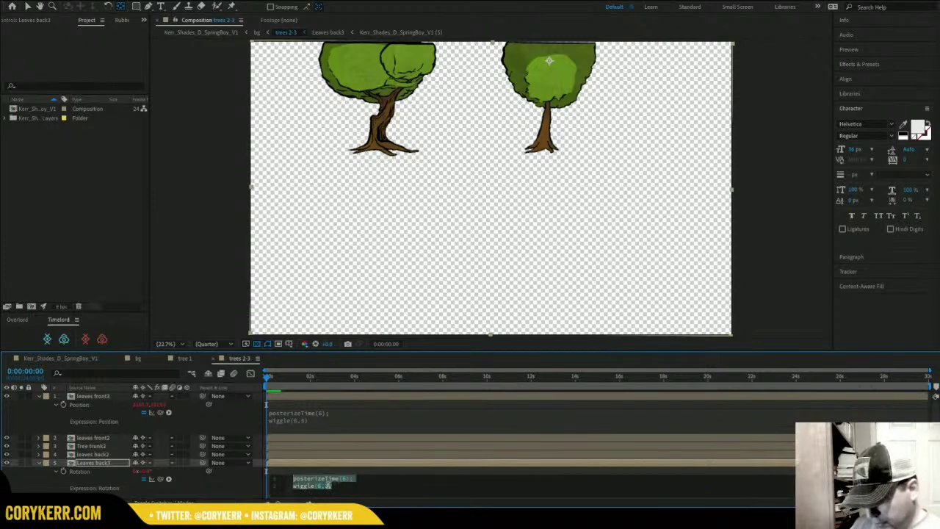
pyautogui.click(331, 495)
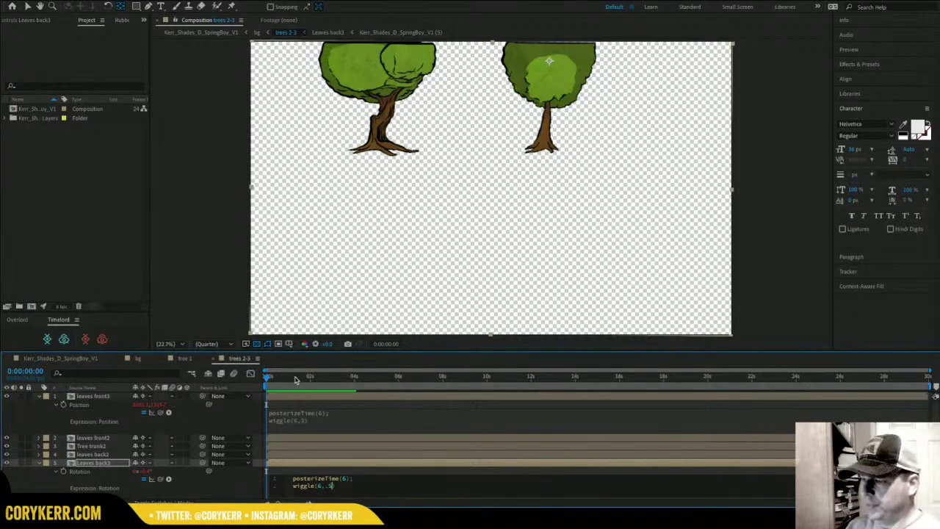
pyautogui.click(268, 379)
pyautogui.press('space')
pyautogui.press('space')
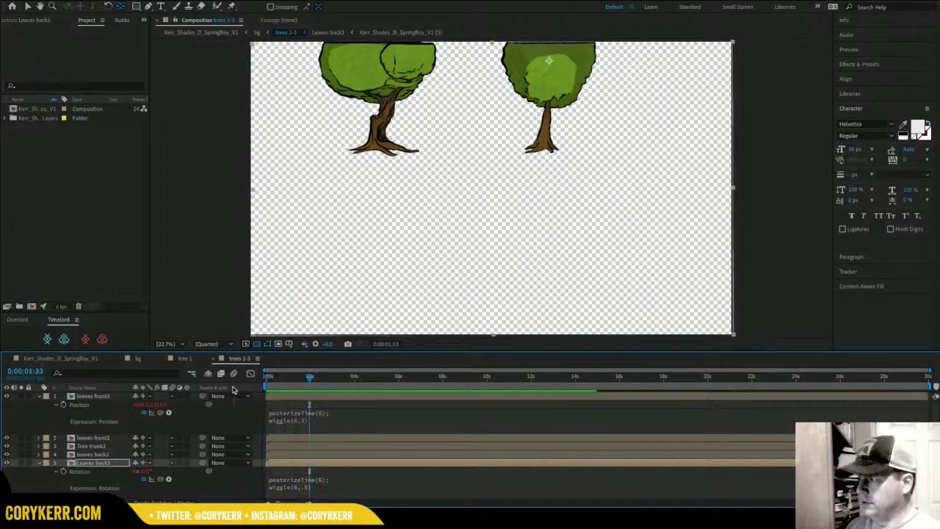
# Examine the smaller tree's back-leaf rotation wiggle up close at 100% by playing a preview.
pyautogui.press('z')
pyautogui.click(551, 88)
pyautogui.click(504, 161)
pyautogui.click(501, 173)
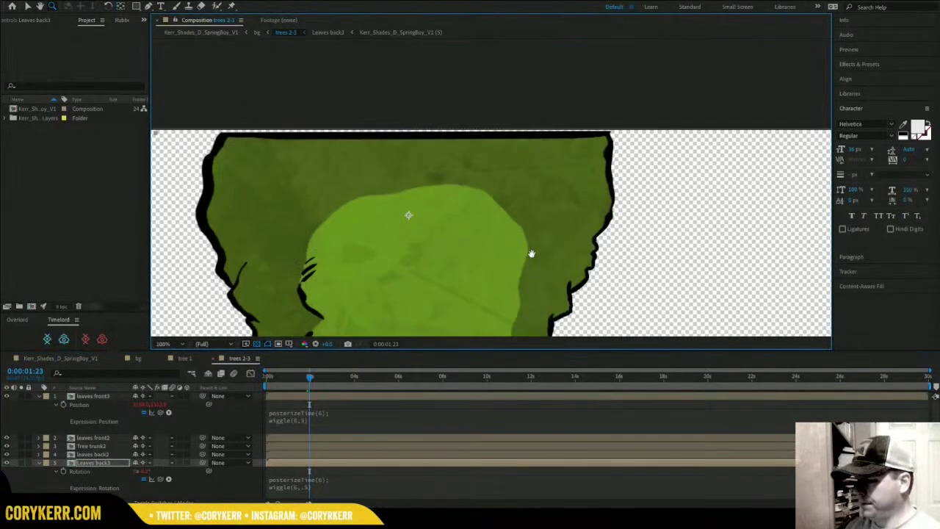
pyautogui.moveTo(531, 254); pyautogui.dragTo(584, 104)
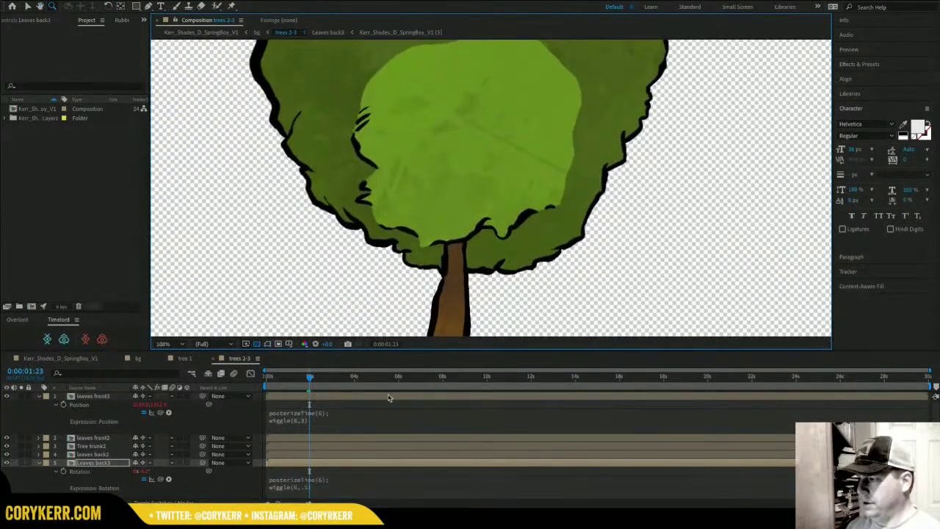
pyautogui.press('space')
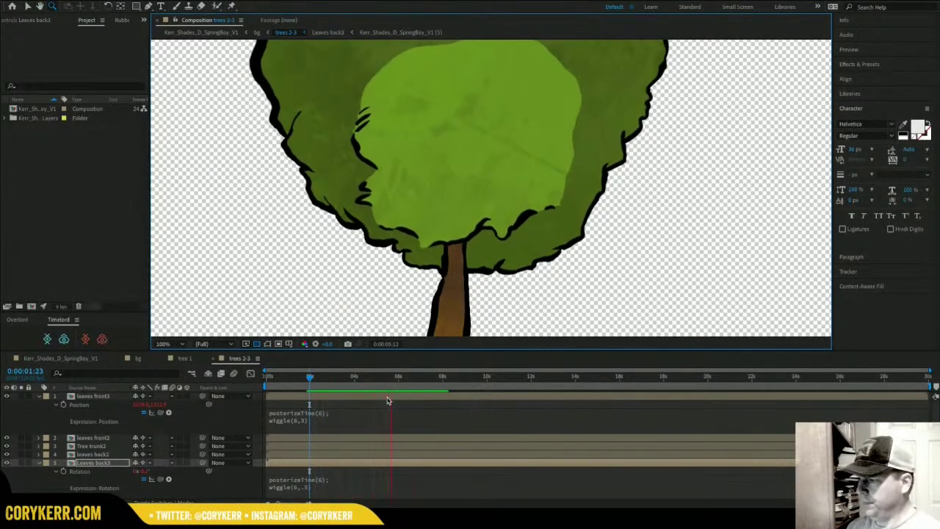
pyautogui.press('space')
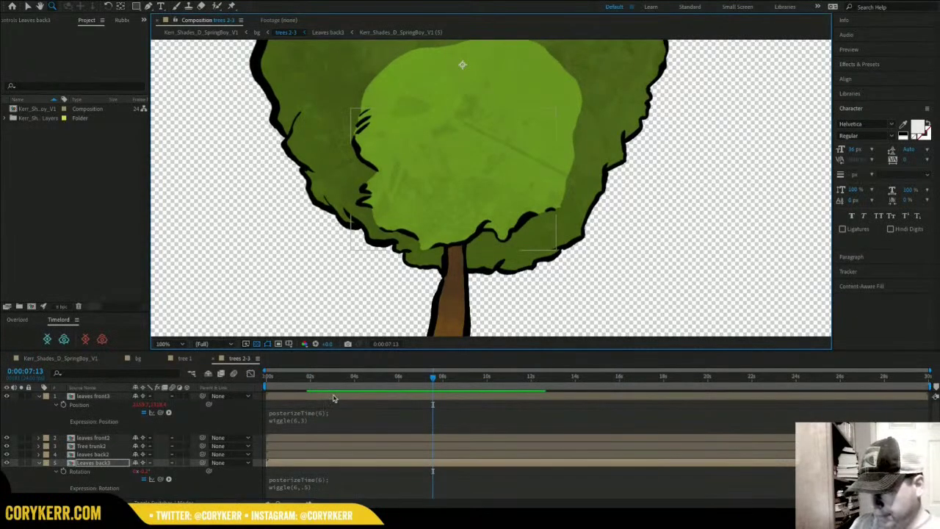
# Identify the leaves front2 layer on the larger tree and give its Position the expression posterizeTime(6); wiggle(6,3).
pyautogui.hotkey('shift', '/')
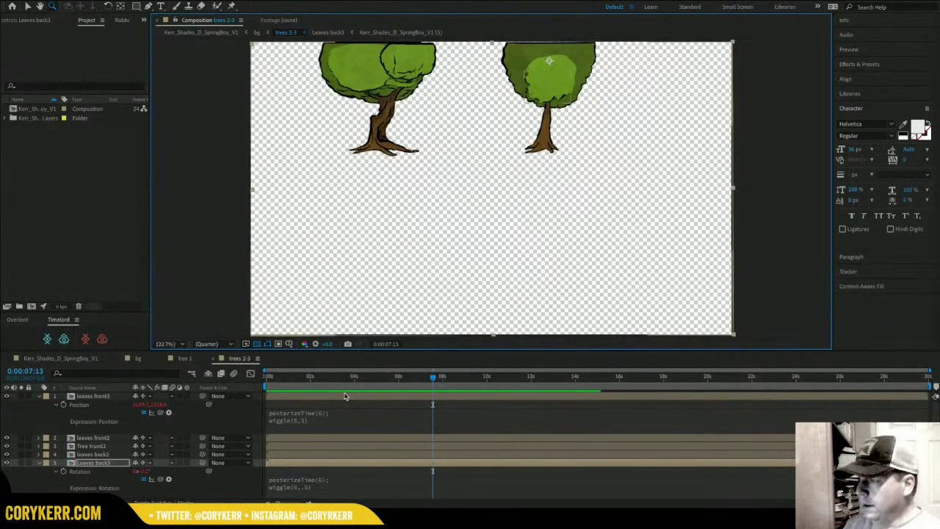
pyautogui.click(379, 88)
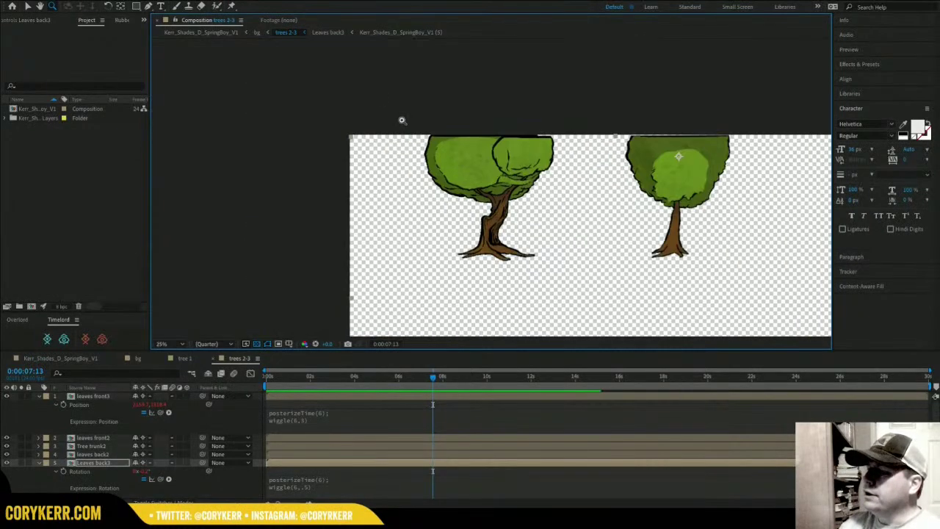
pyautogui.click(496, 191)
pyautogui.moveTo(563, 220); pyautogui.dragTo(554, 202)
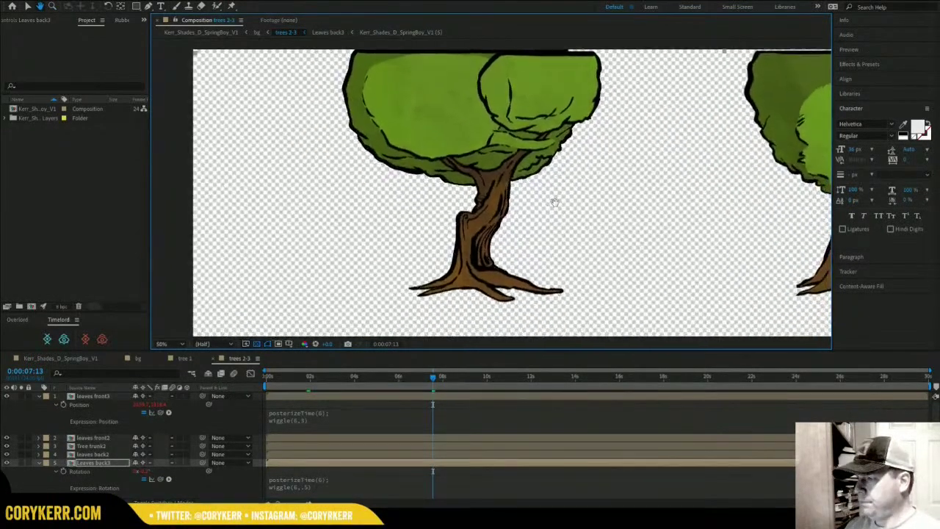
pyautogui.click(39, 396)
pyautogui.click(78, 405)
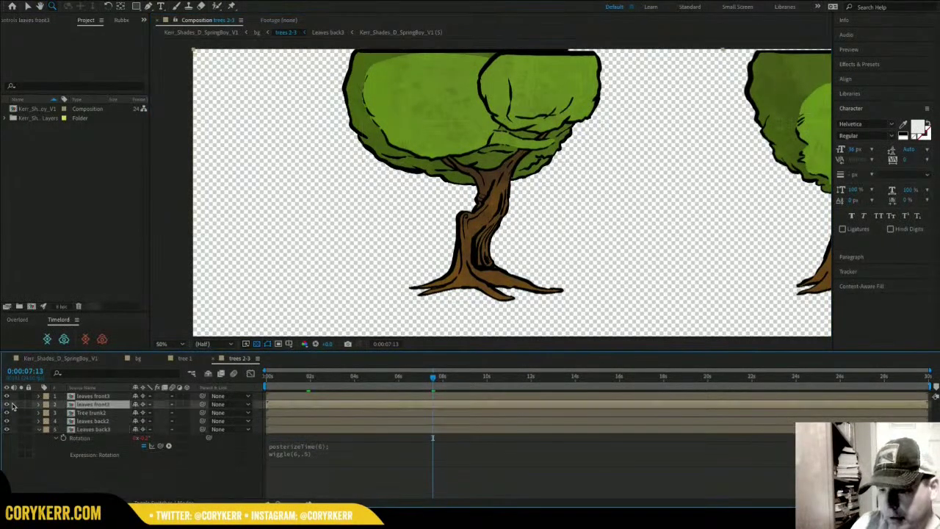
pyautogui.click(7, 405)
pyautogui.click(7, 405)
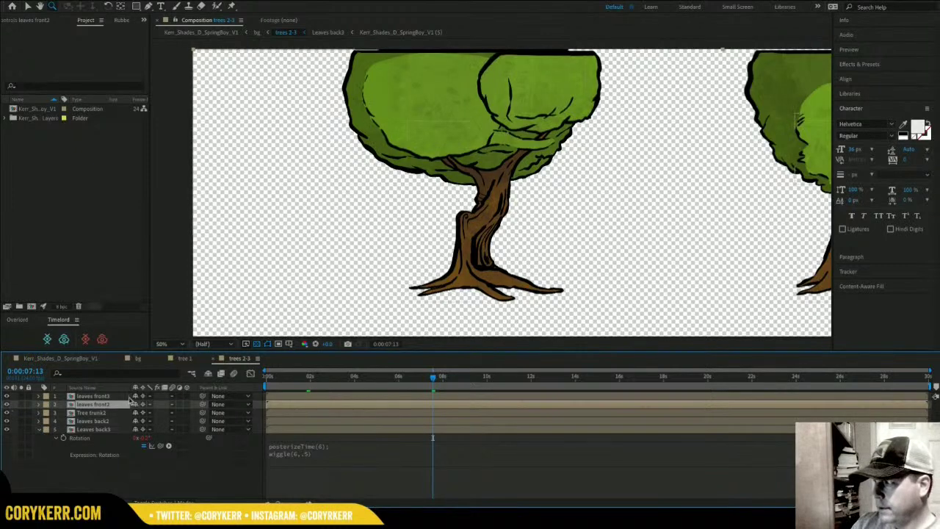
pyautogui.press('p')
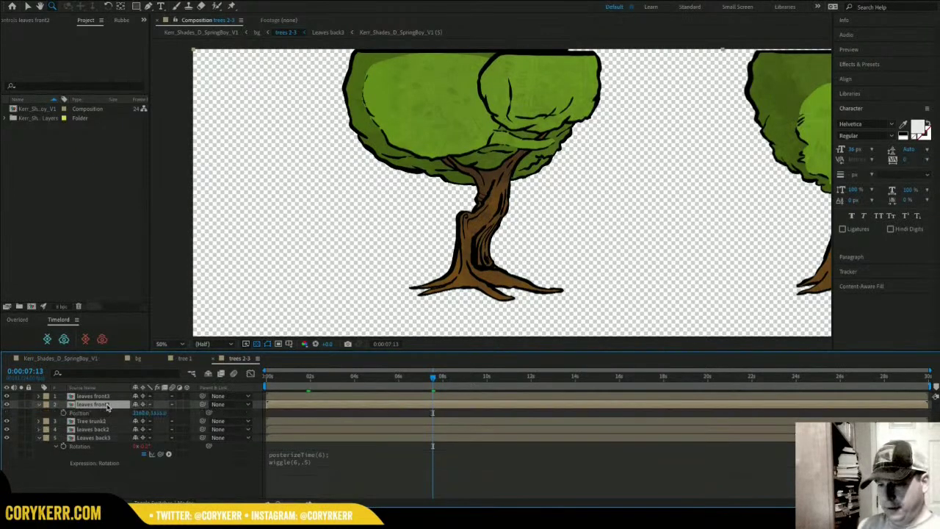
pyautogui.keyDown('alt'); pyautogui.click(64, 413); pyautogui.keyUp('alt')
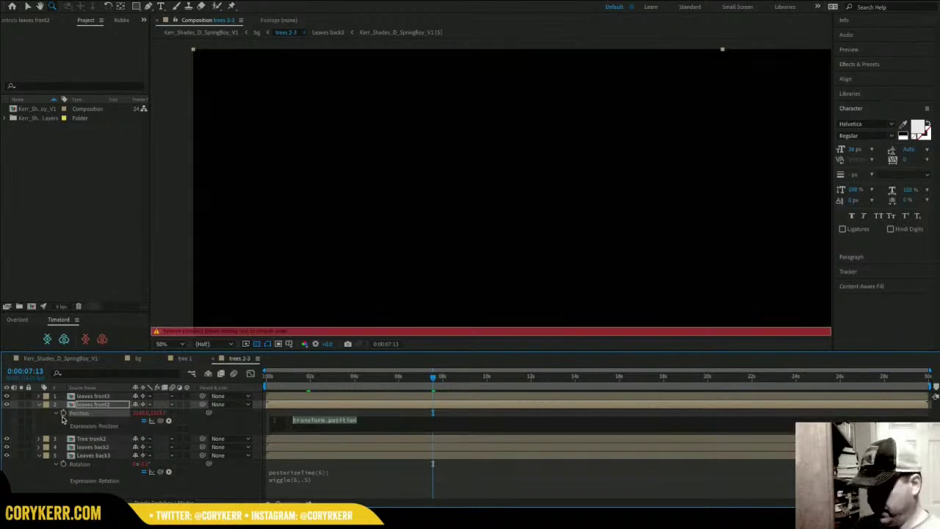
pyautogui.hotkey('ctrl', 'v')
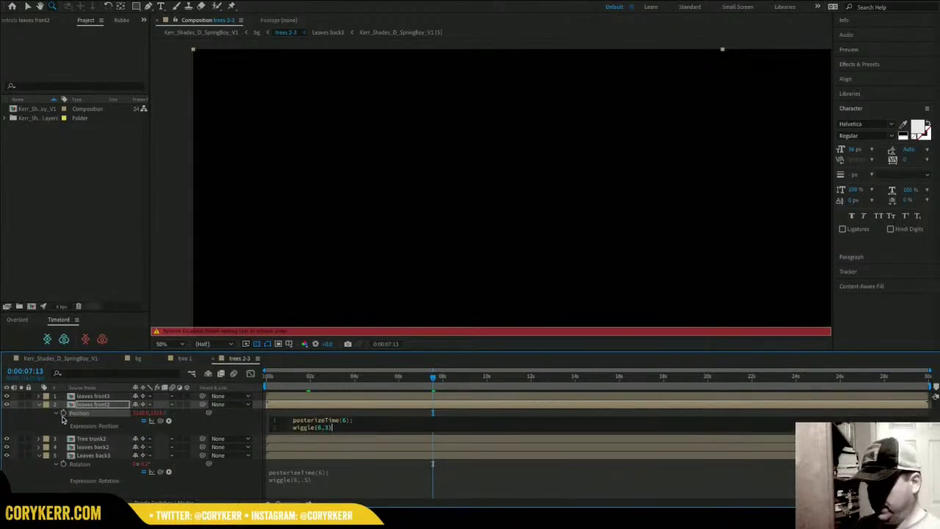
# Preview the leaves front2 position wiggle on the larger tree from the first frame.
pyautogui.click(268, 377)
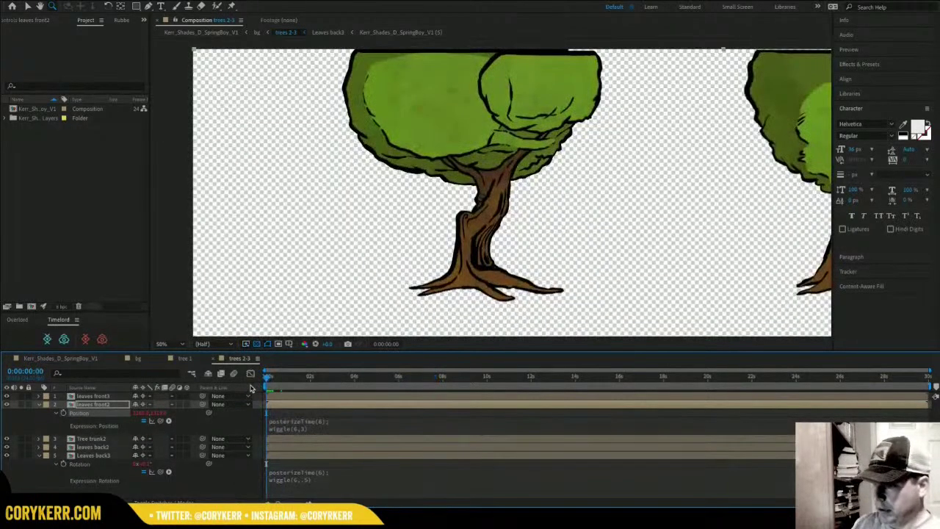
pyautogui.press('space')
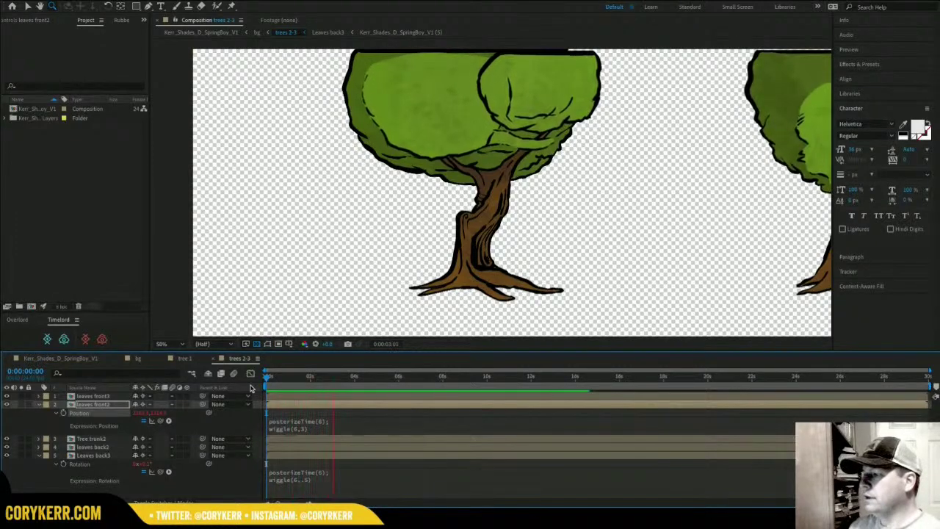
pyautogui.press('space')
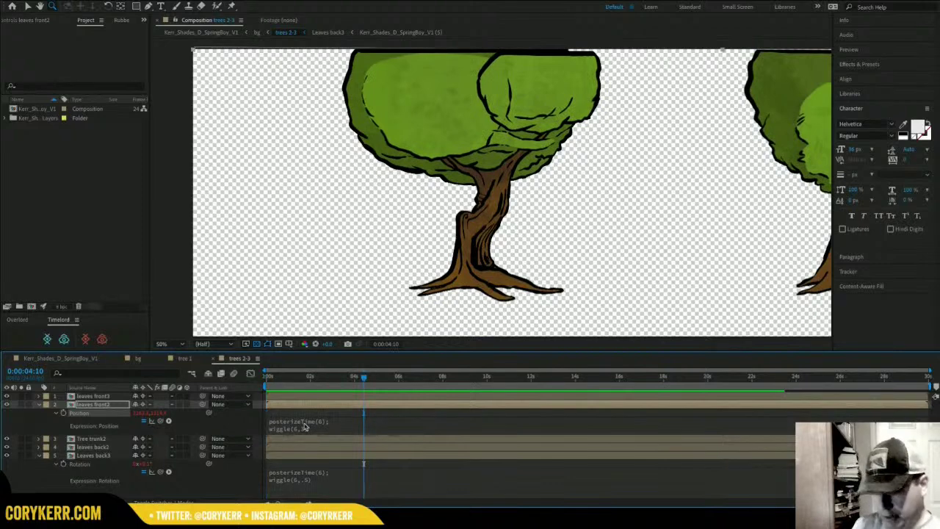
# Link the Position of leaves back2 to the leaves front2 Position with the pick whip and show the resulting expression.
pyautogui.click(94, 447)
pyautogui.click(8, 447)
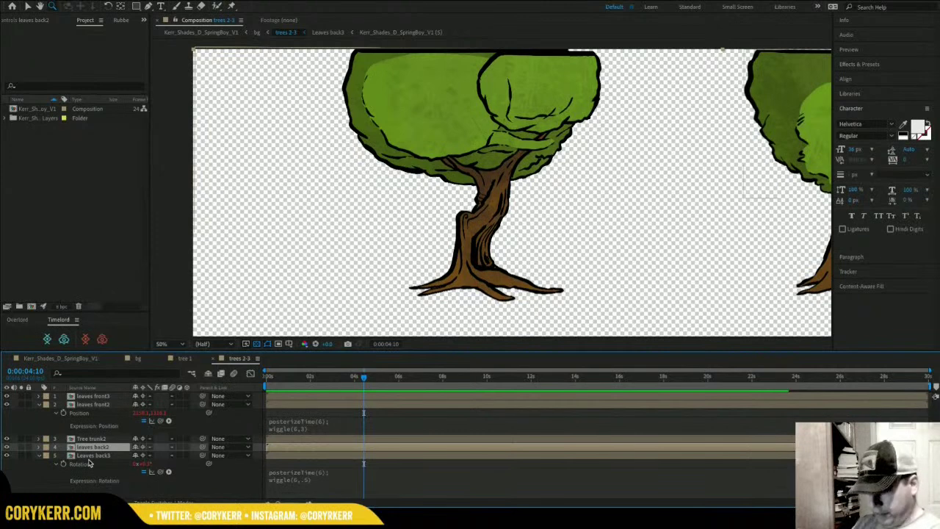
pyautogui.press('p')
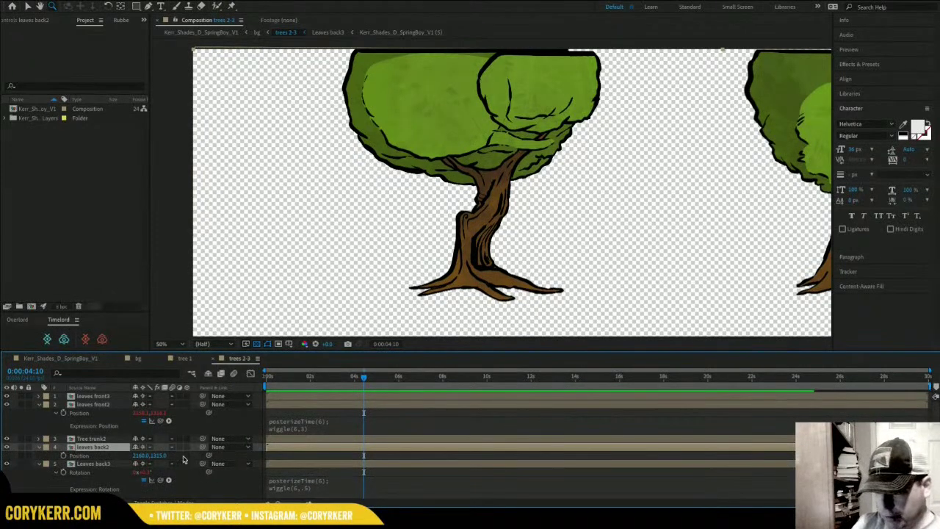
pyautogui.moveTo(210, 457); pyautogui.dragTo(85, 412)
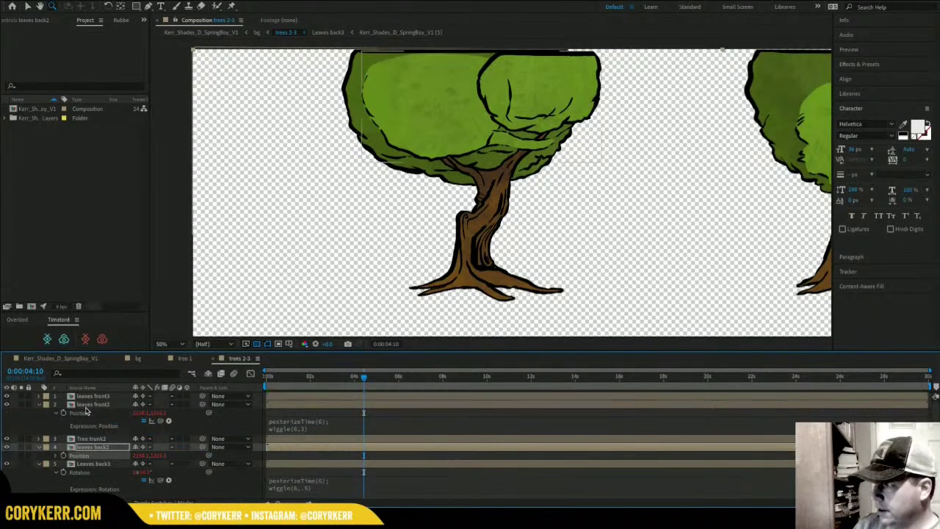
pyautogui.click(55, 456)
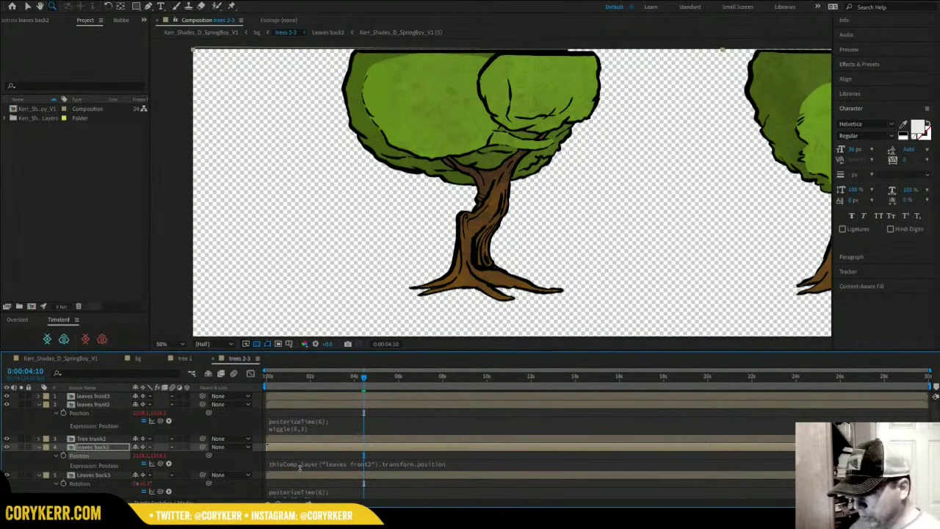
# Enclose the linked leaves back2 Position expression in parentheses and multiply it by (-1).
pyautogui.click(374, 464)
pyautogui.press('Home')
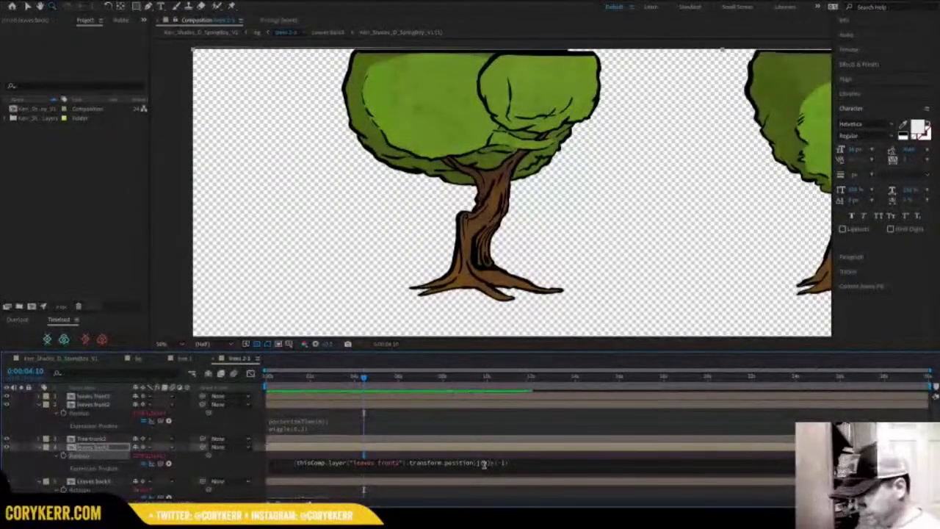
pyautogui.press('BackSpace')
pyautogui.press('BackSpace')
pyautogui.press('BackSpace')
pyautogui.press('BackSpace')
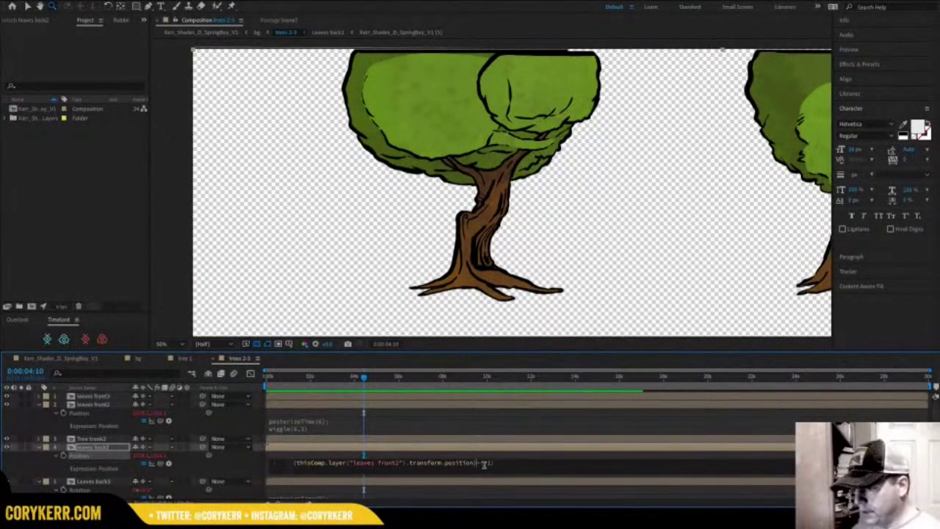
pyautogui.click(290, 456)
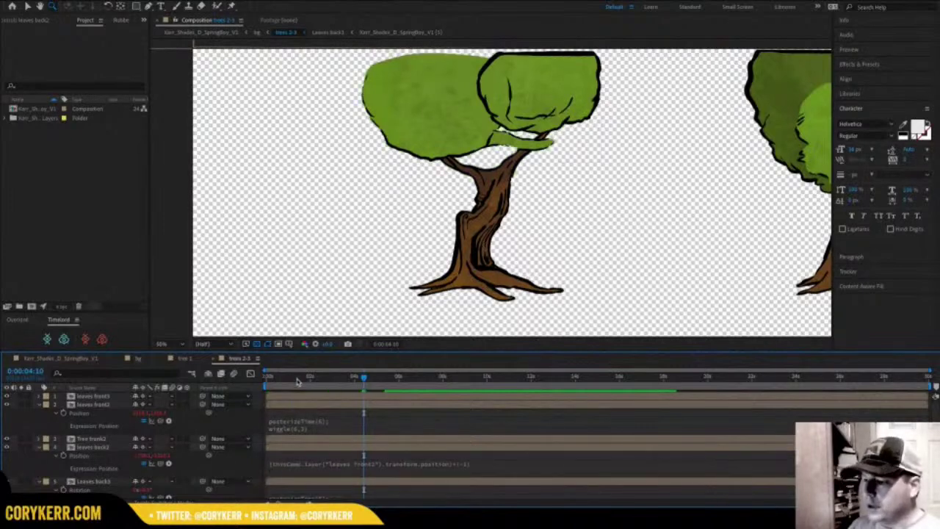
# Preview the inverted leaves back2 position link on the larger tree from the first frame.
pyautogui.press('Home')
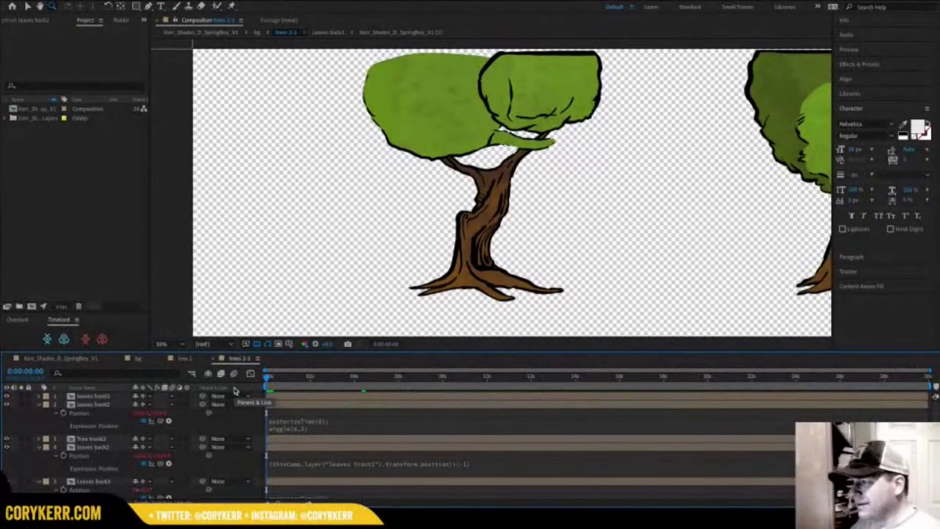
pyautogui.press('space')
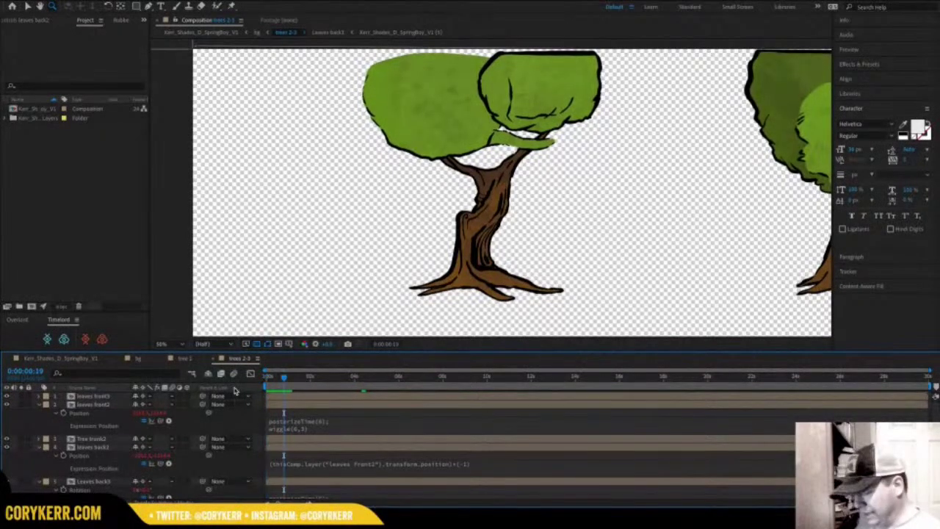
pyautogui.press(',')
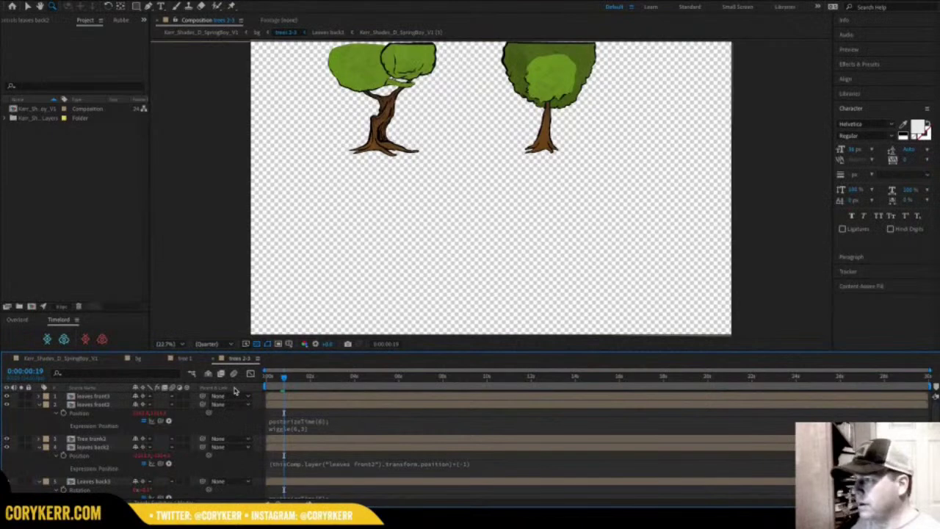
# Remove the (-1) multiplication from the leaves back2 Position and replace its linked expression with posterizeTime(6); wiggle(6,3).
pyautogui.click(485, 466)
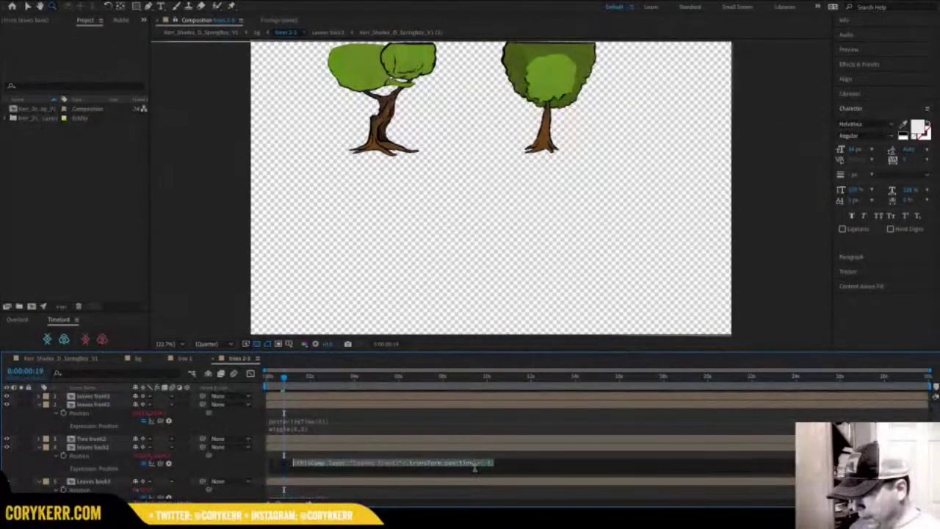
pyautogui.click(500, 470)
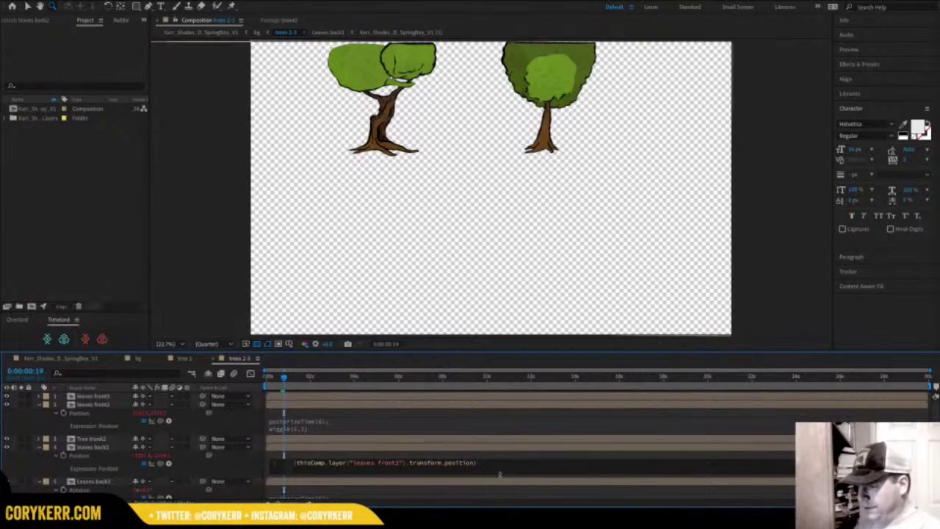
pyautogui.click(433, 470)
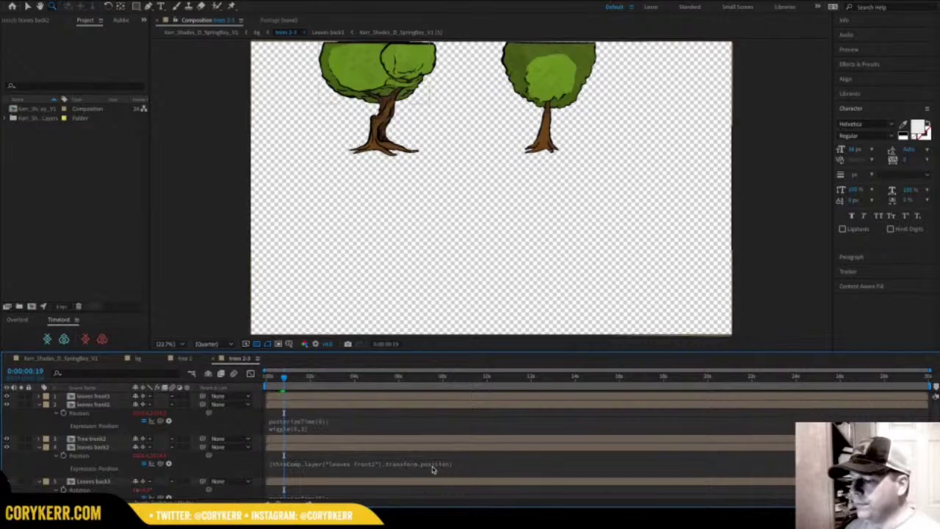
pyautogui.click(453, 468)
pyautogui.write('posterizeTime(6); wiggle(6,3)')
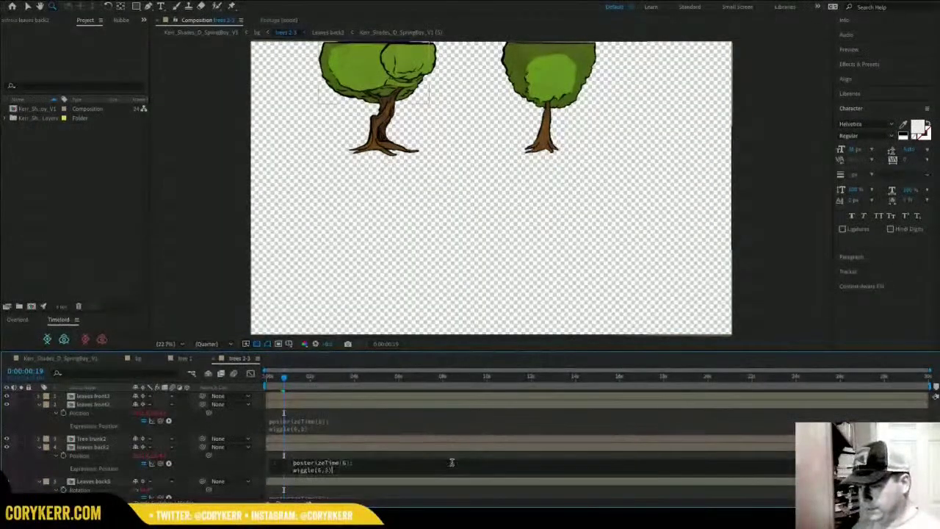
pyautogui.click(303, 456)
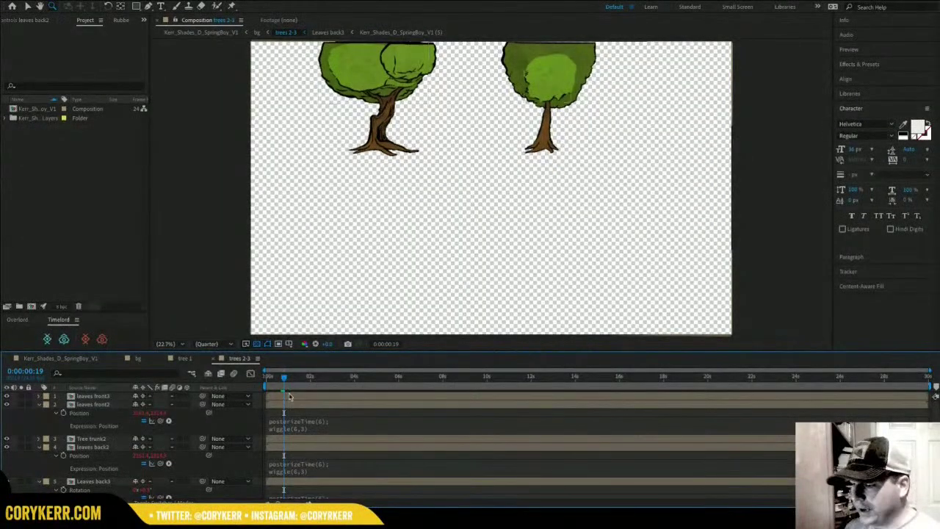
# Preview the leaves back2 position wiggle up close from the first frame, bringing both trees into view.
pyautogui.moveTo(284, 379); pyautogui.dragTo(266, 378)
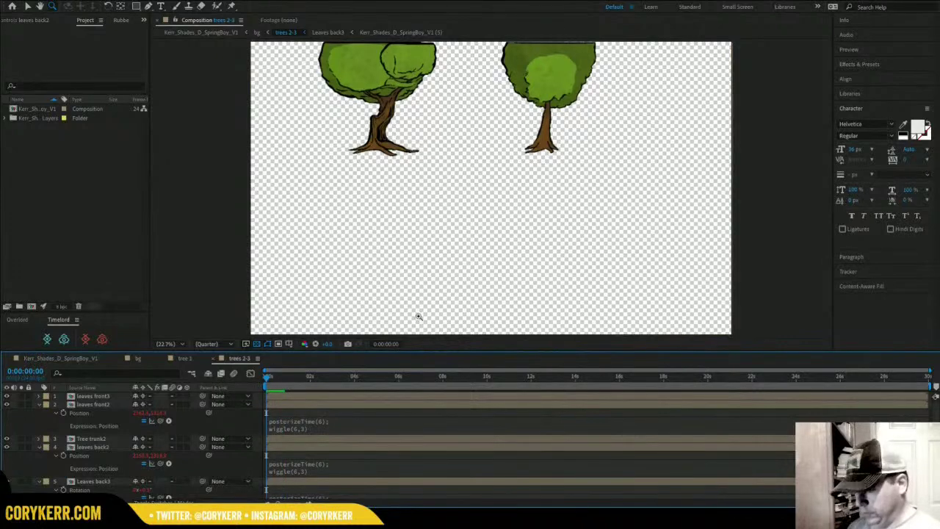
pyautogui.scroll(1, 385, 101)
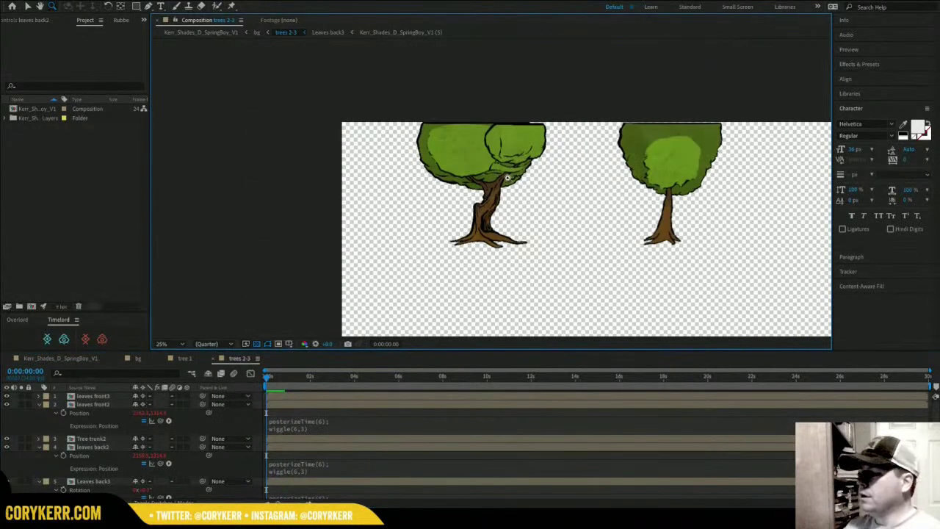
pyautogui.scroll(2, 506, 177)
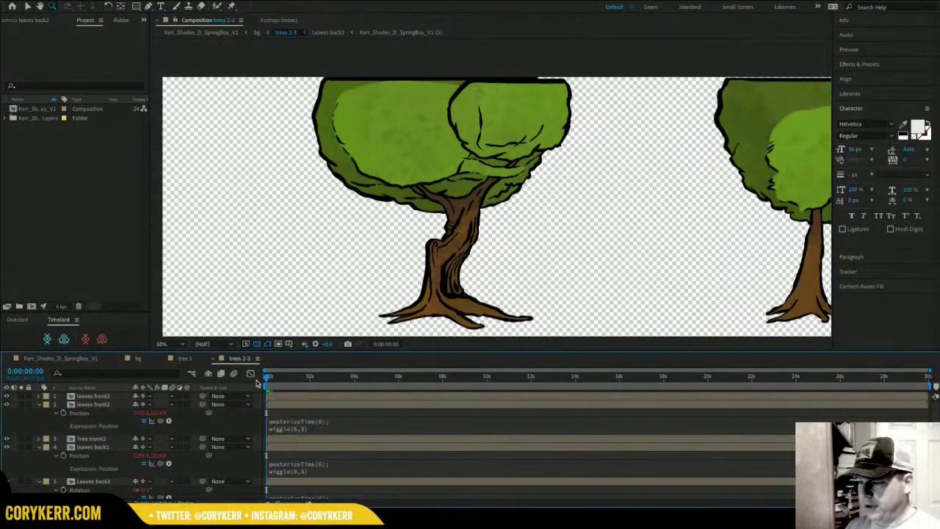
pyautogui.press('space')
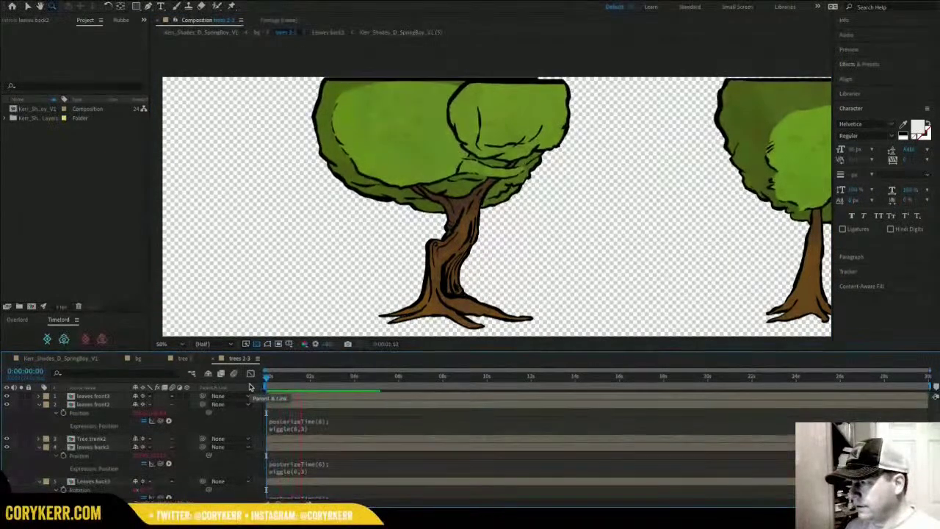
pyautogui.moveTo(657, 245); pyautogui.dragTo(579, 247)
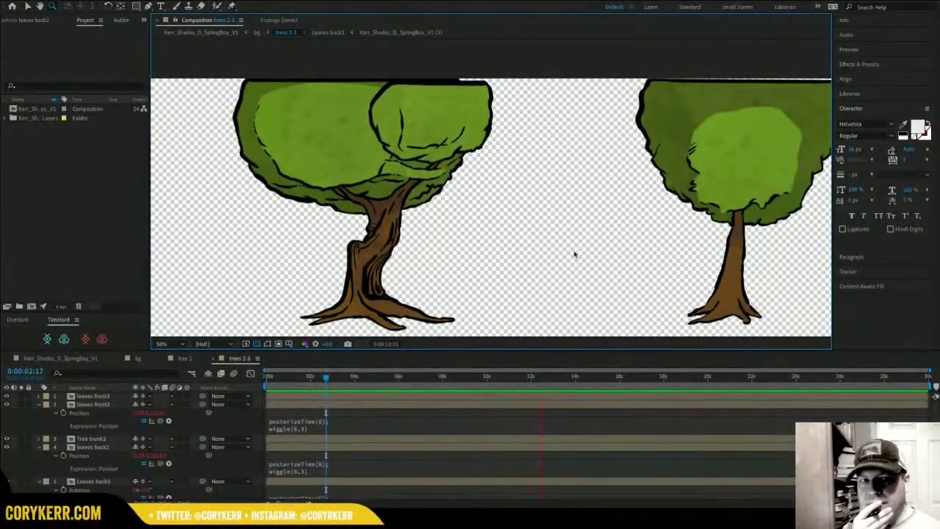
pyautogui.press('space')
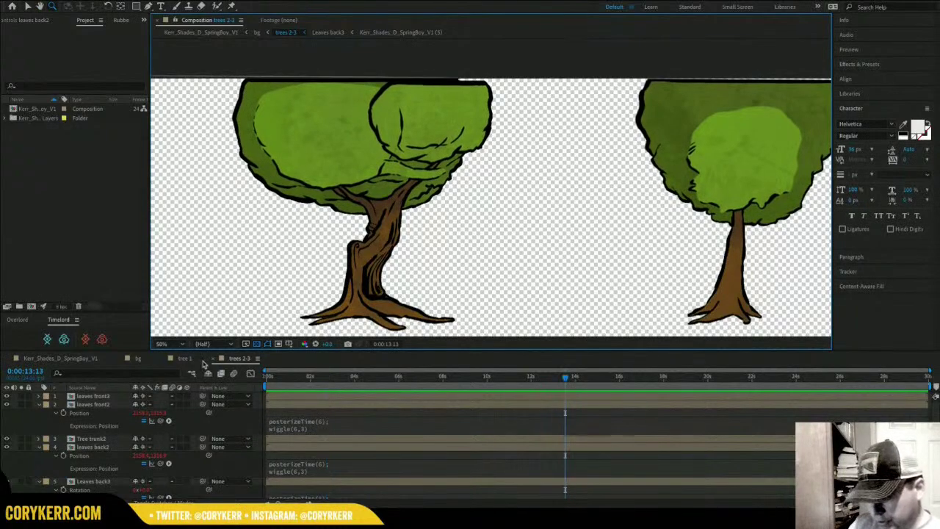
# Preview the whole bg composition from the first frame.
pyautogui.click(142, 362)
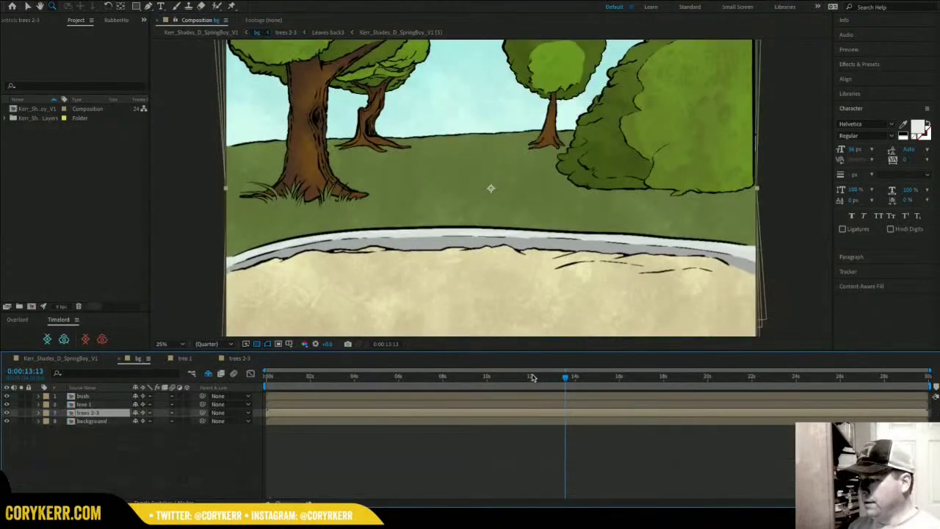
pyautogui.moveTo(523, 377); pyautogui.dragTo(224, 390)
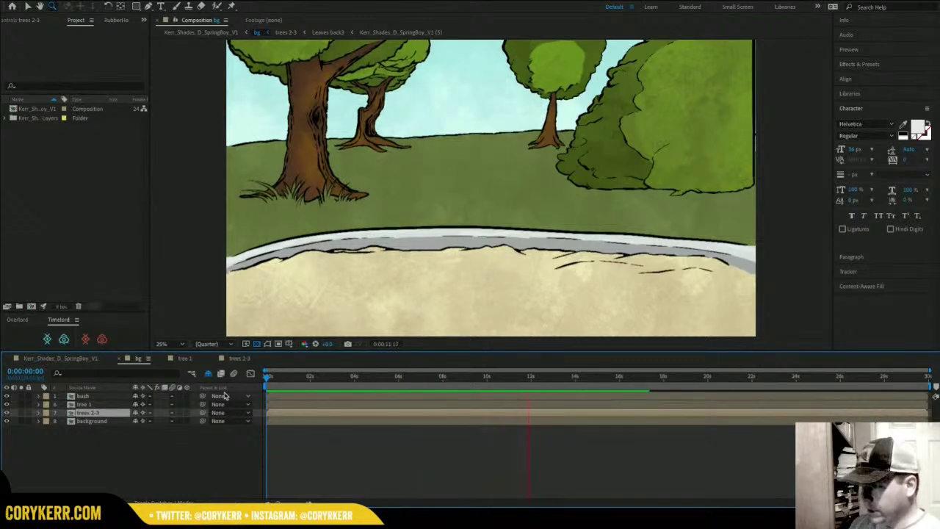
pyautogui.press('space')
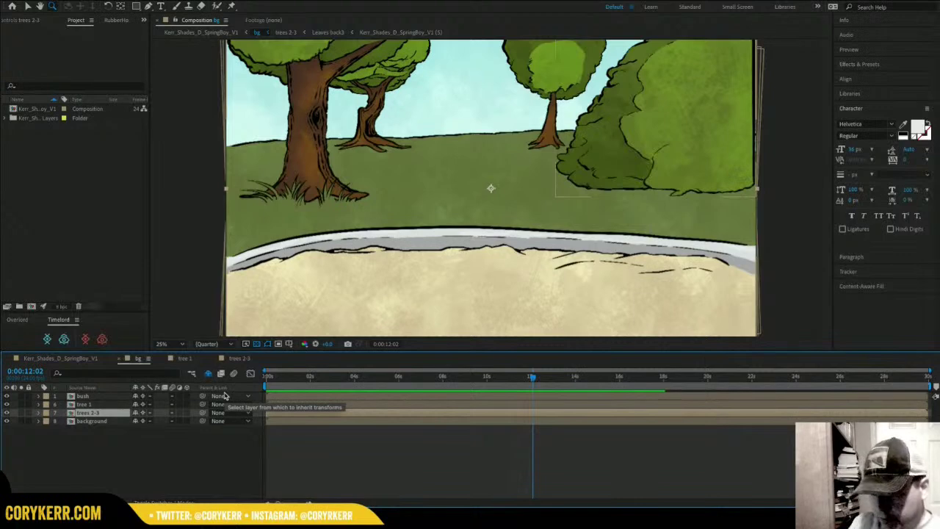
# Close the trees 2-3 and tree 1 compositions and preview the main composition from the first frame.
pyautogui.click(215, 359)
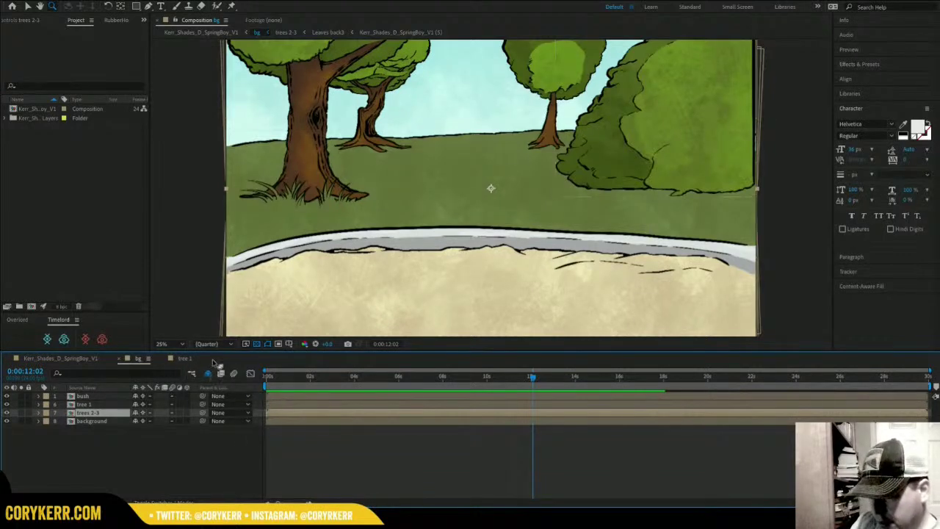
pyautogui.click(169, 359)
pyautogui.click(80, 363)
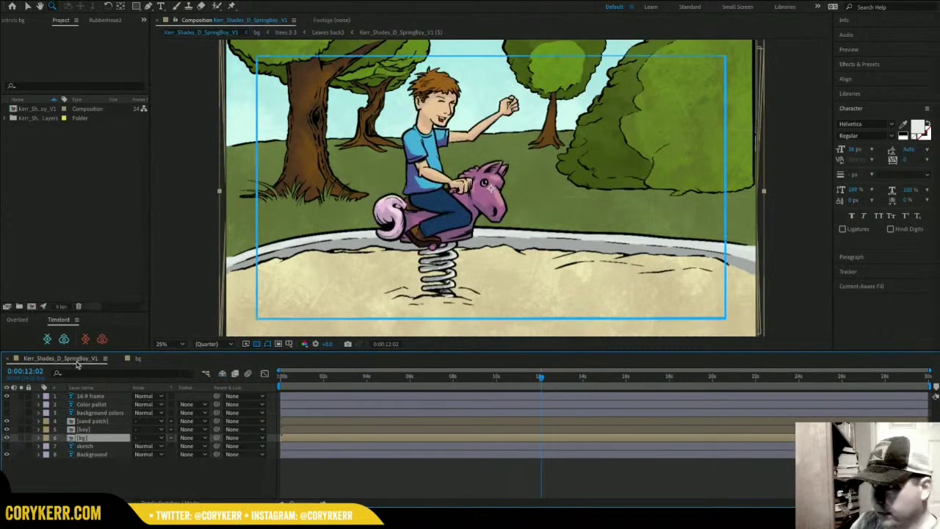
pyautogui.moveTo(345, 380); pyautogui.dragTo(221, 415)
pyautogui.press('space')
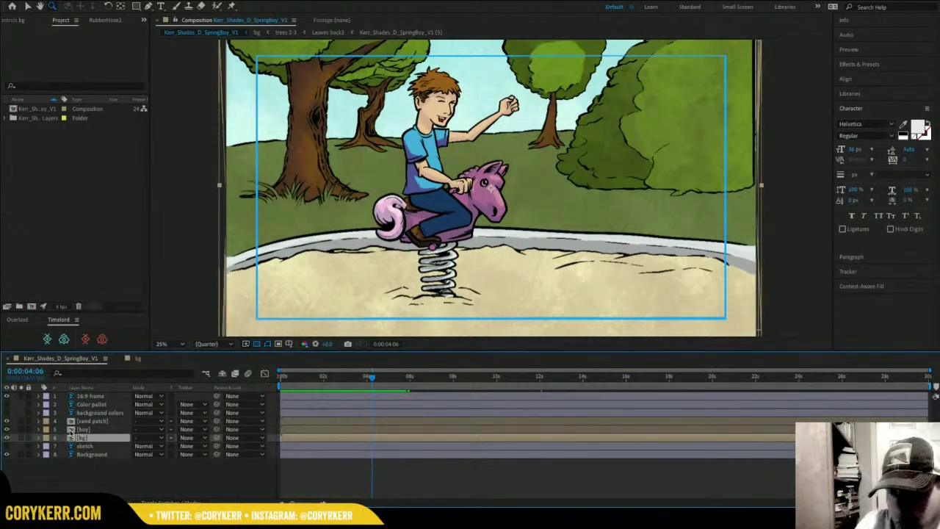
# Open the boy composition and pull the Head, Forearm Right and Arm Right layers away from the body.
pyautogui.doubleClick(70, 430)
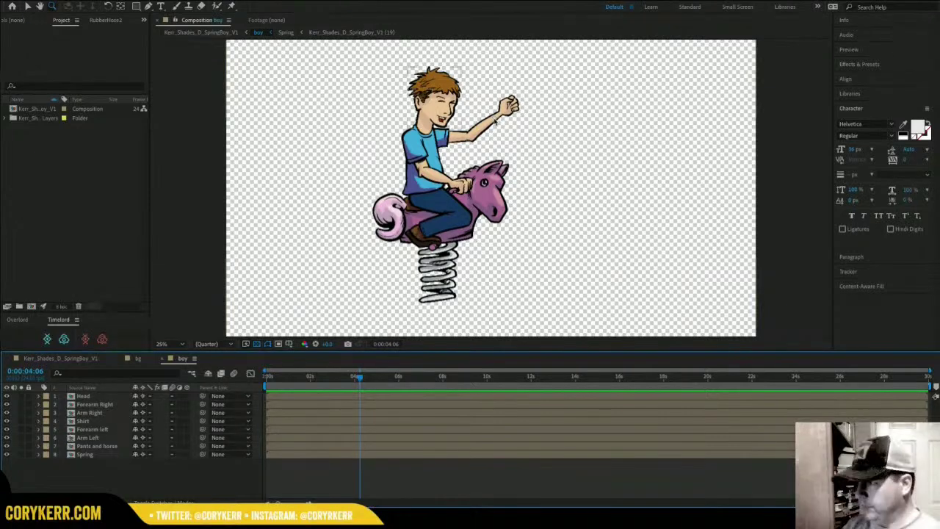
pyautogui.press('v')
pyautogui.moveTo(495, 118); pyautogui.dragTo(658, 119)
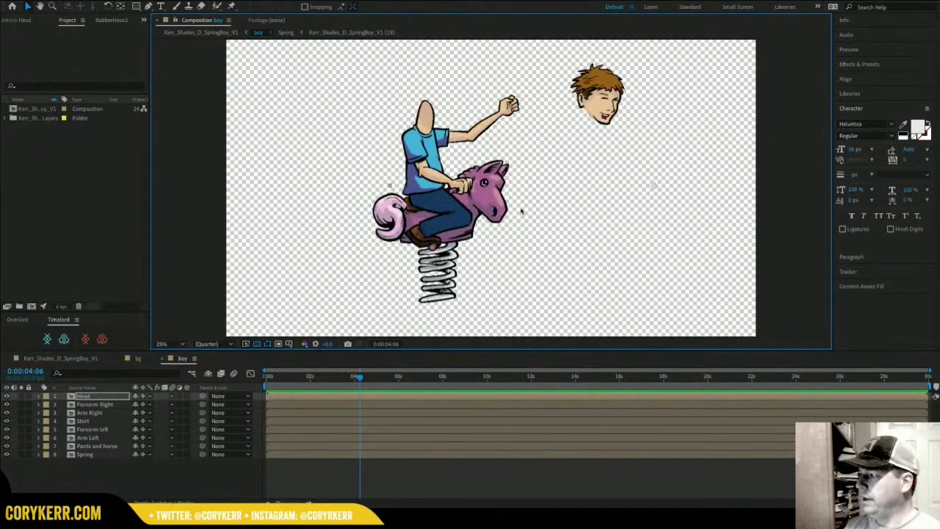
pyautogui.click(95, 405)
pyautogui.moveTo(487, 128); pyautogui.dragTo(535, 136)
pyautogui.click(96, 414)
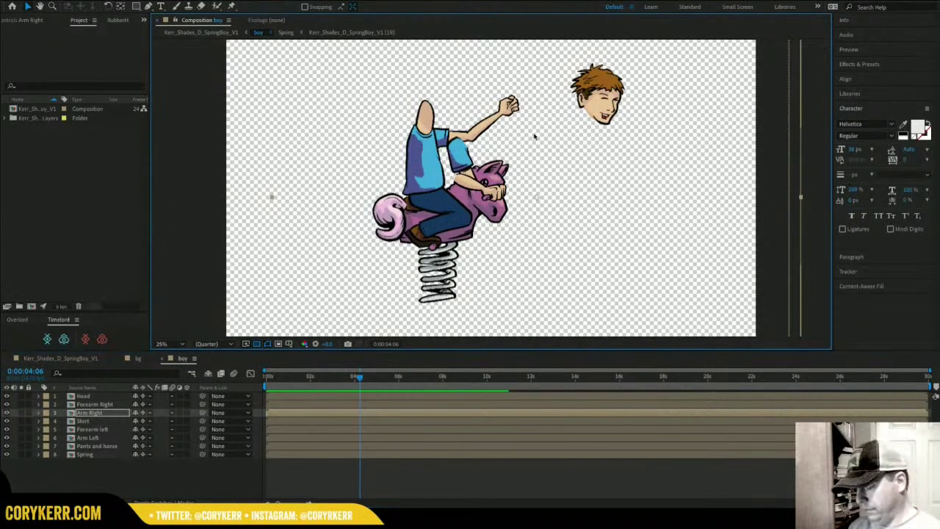
# Undo the moves of the boy's head and right arm layers.
pyautogui.hotkey('ctrl', 'z')
pyautogui.hotkey('ctrl', 'z')
pyautogui.hotkey('ctrl', 'z')
pyautogui.hotkey('ctrl', 'z')
pyautogui.hotkey('ctrl', 'z')
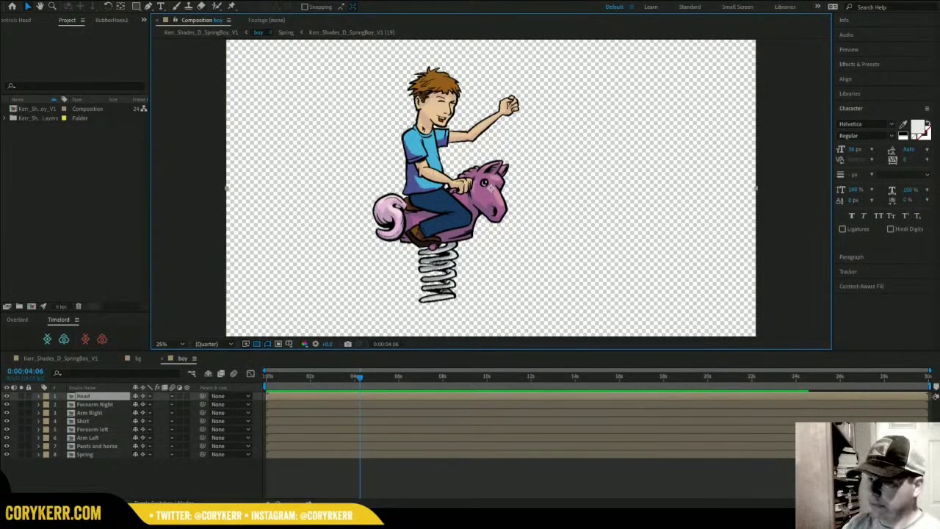
# Lower the Head layer slightly and move its anchor point to the back of the boy's jaw.
pyautogui.moveTo(444, 100); pyautogui.dragTo(443, 104)
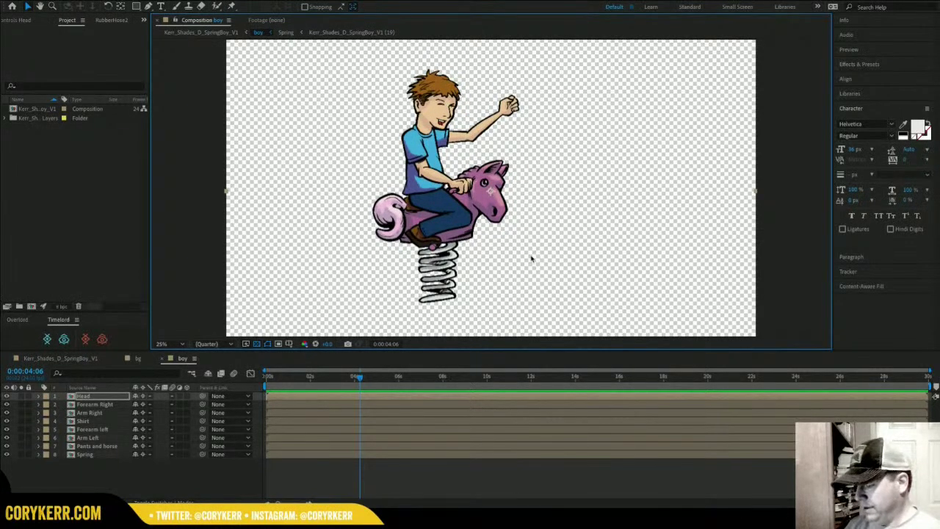
pyautogui.press('y')
pyautogui.moveTo(490, 192); pyautogui.dragTo(418, 111)
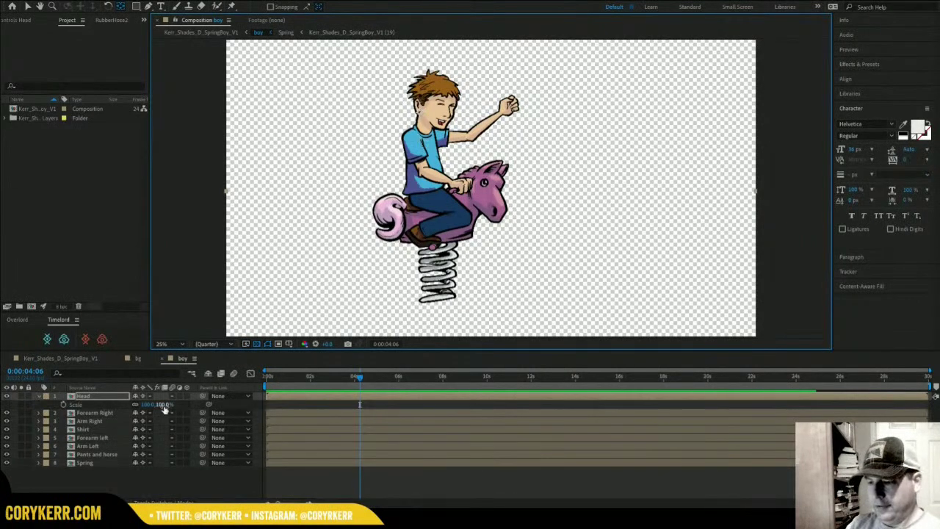
# Scale the Head layer down to 91%.
pyautogui.moveTo(160, 406); pyautogui.dragTo(155, 409)
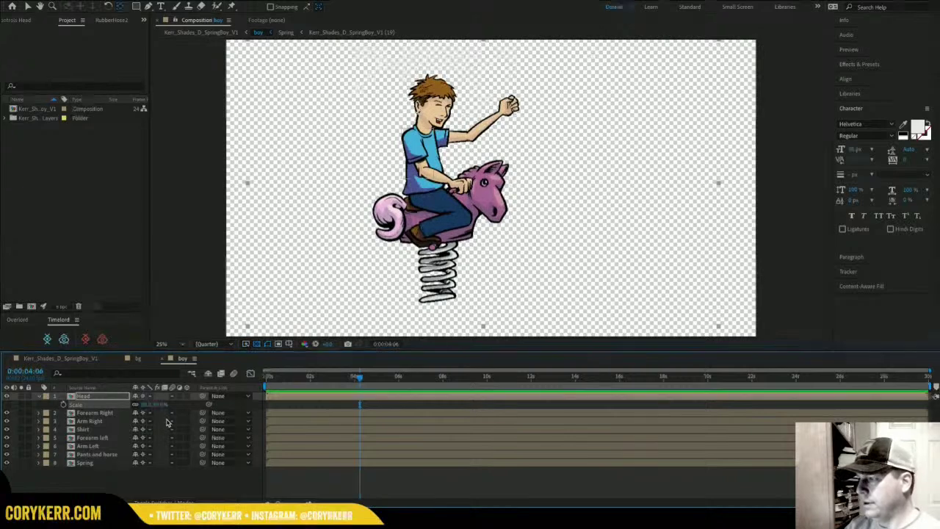
pyautogui.click(160, 405)
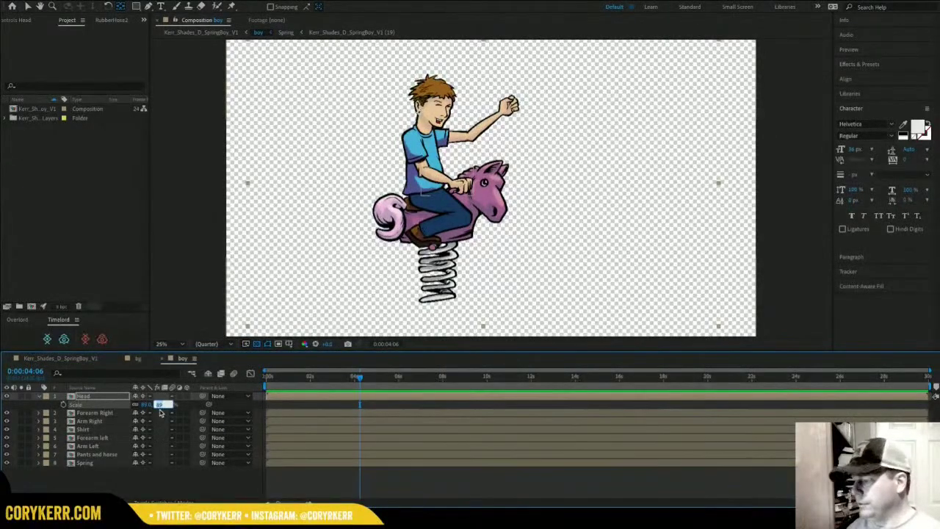
pyautogui.press('Up')
pyautogui.press('Up')
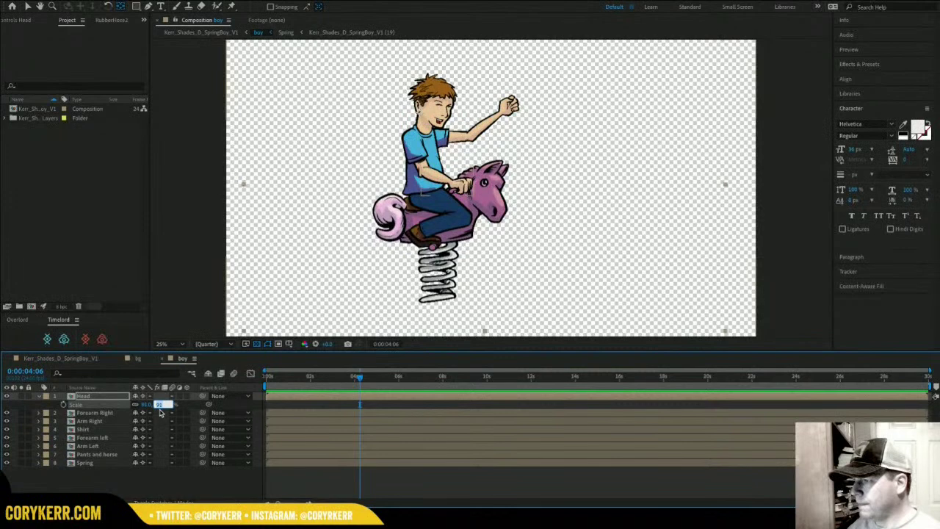
# Try a 0% scale on the Head layer and delete the Forearm Right layer, and undo both changes.
pyautogui.write('0')
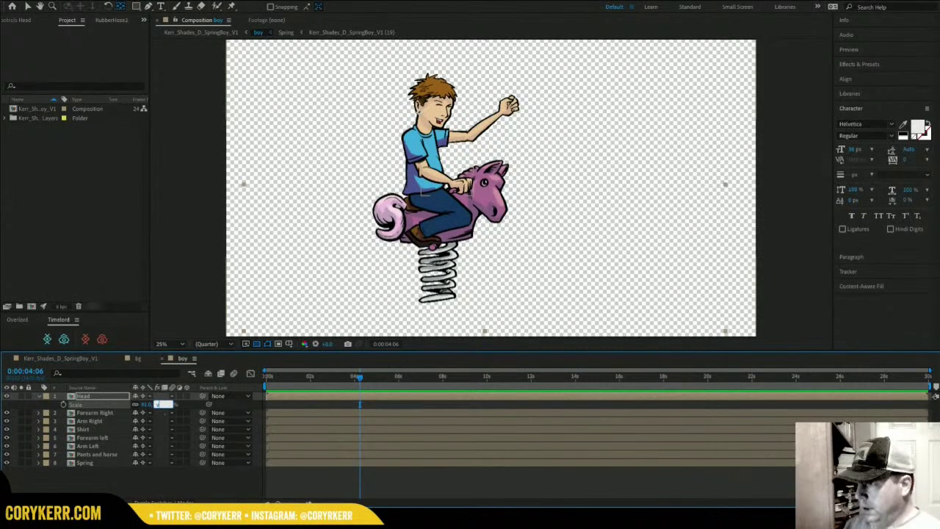
pyautogui.click(578, 226)
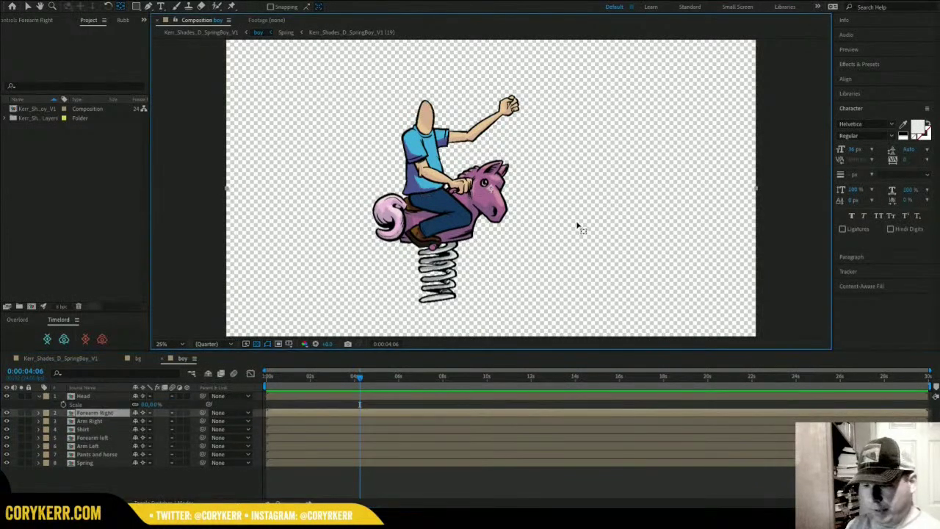
pyautogui.press('Delete')
pyautogui.click(116, 397)
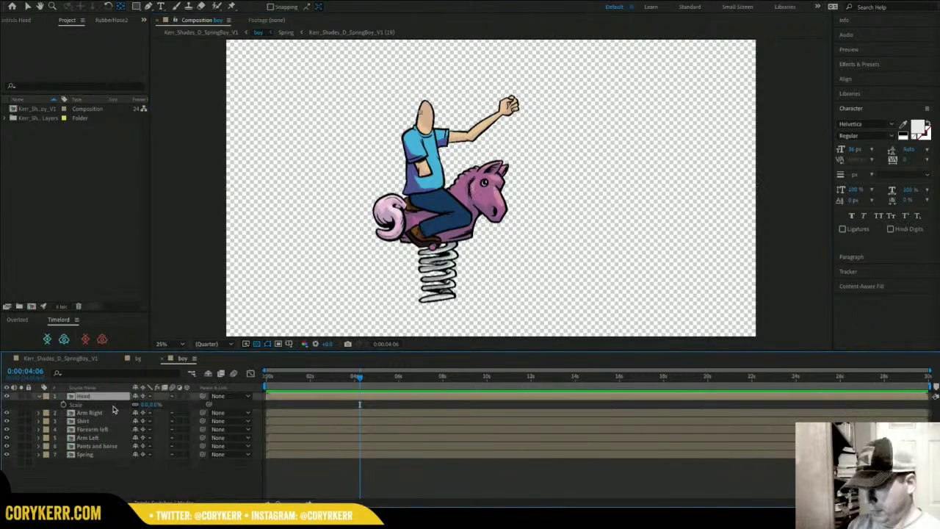
pyautogui.hotkey('ctrl', 'z')
pyautogui.hotkey('ctrl', 'z')
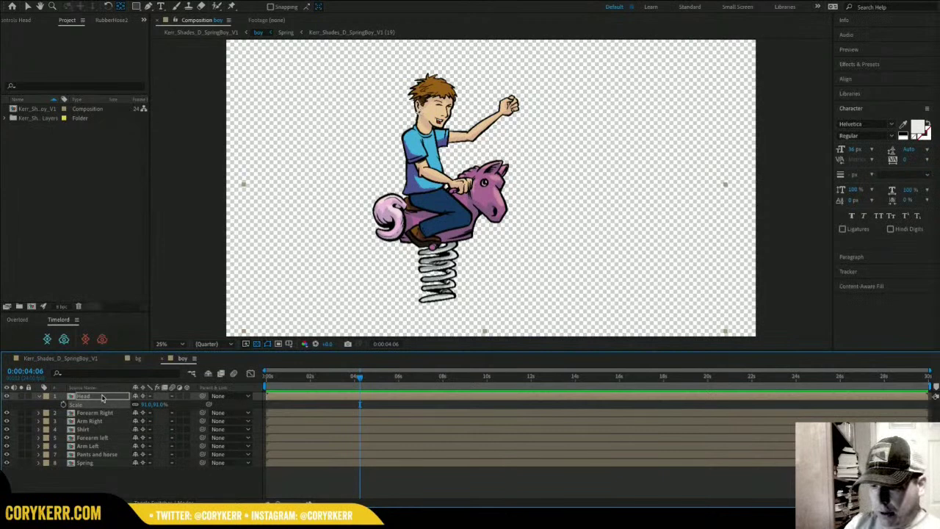
pyautogui.click(102, 397)
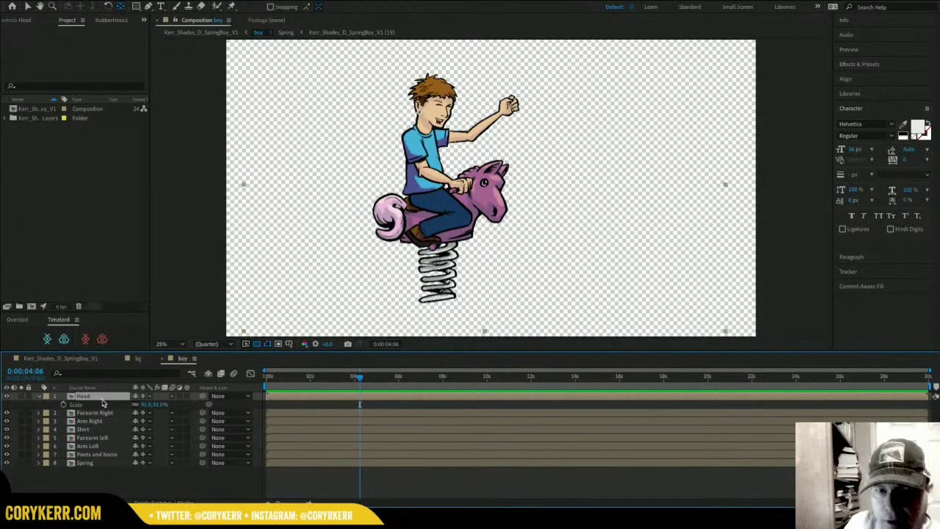
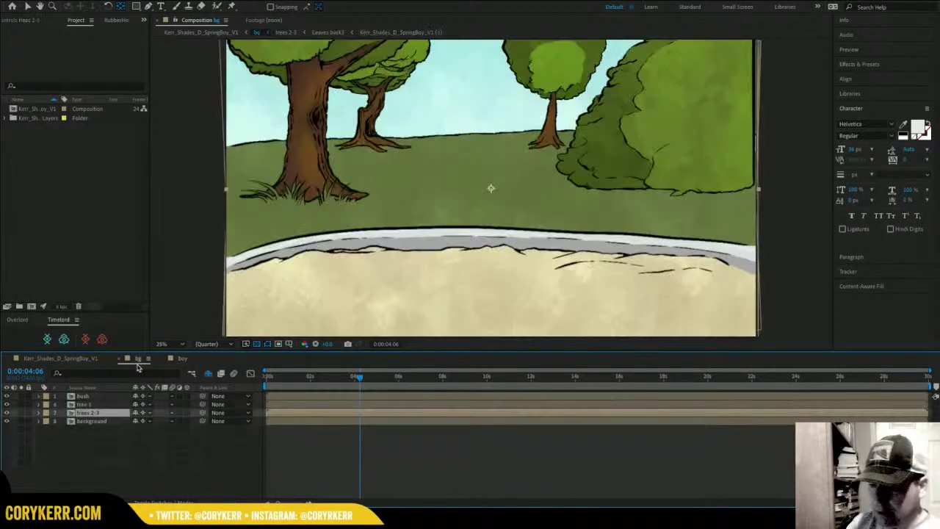
# Open the tree 1 composition from bg and move the Tree trunk 1 layer's anchor point to the base of the trunk.
pyautogui.click(137, 359)
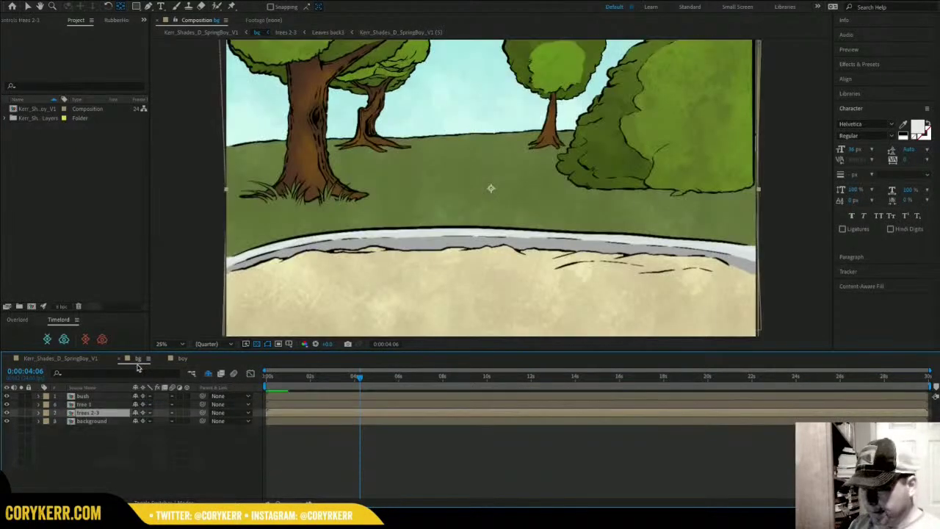
pyautogui.doubleClick(87, 406)
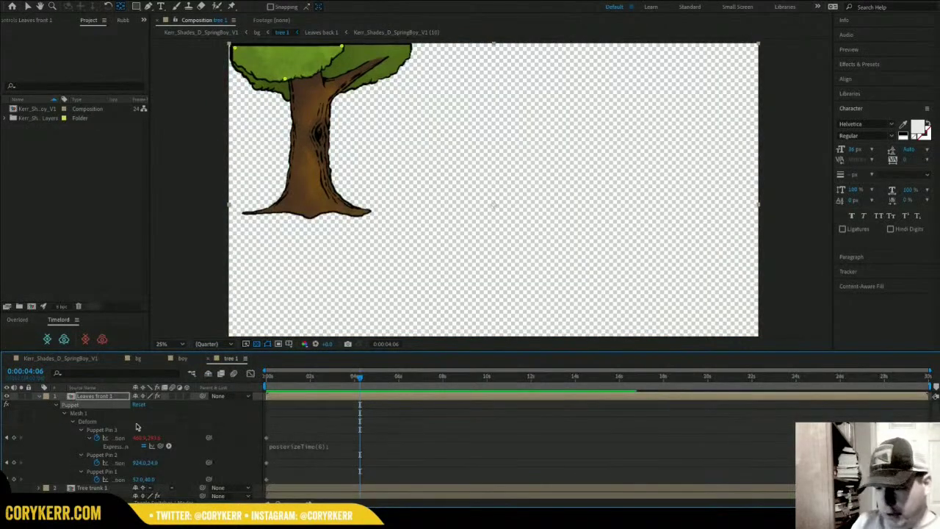
pyautogui.click(38, 396)
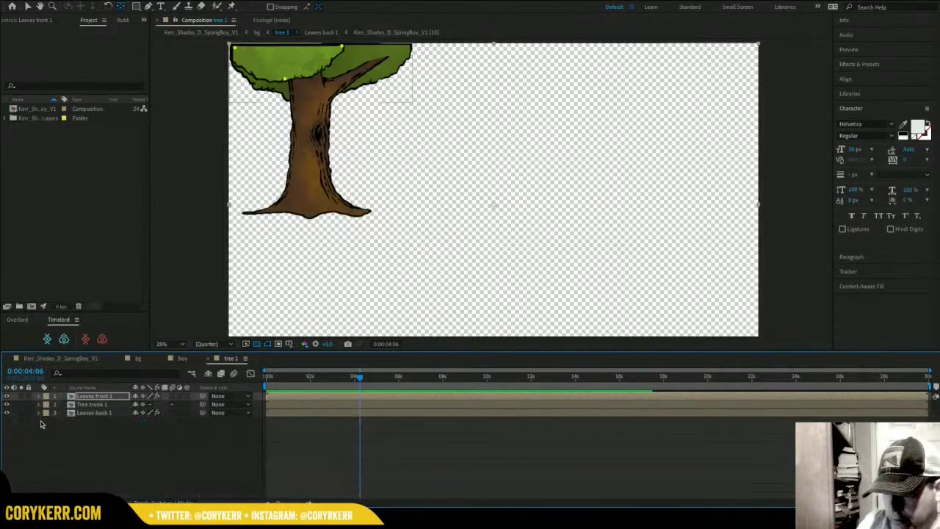
pyautogui.click(97, 405)
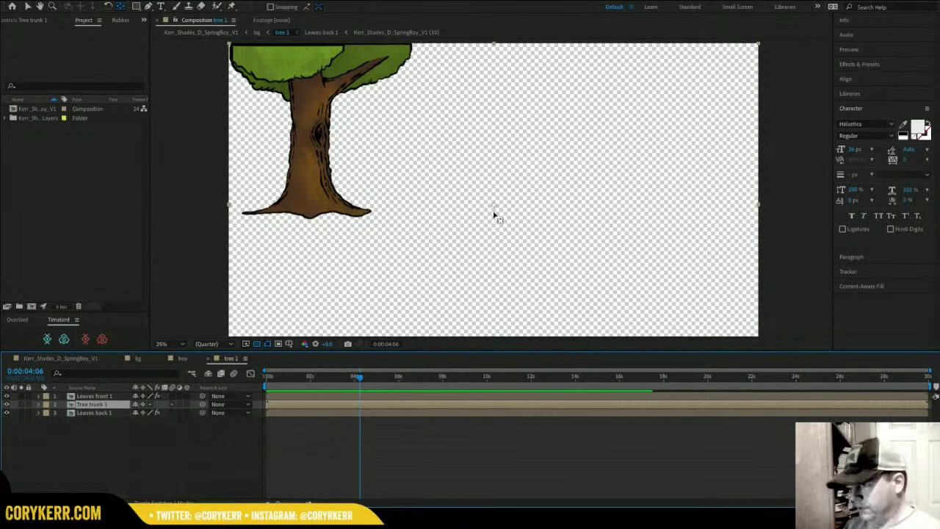
pyautogui.moveTo(493, 206); pyautogui.dragTo(308, 203)
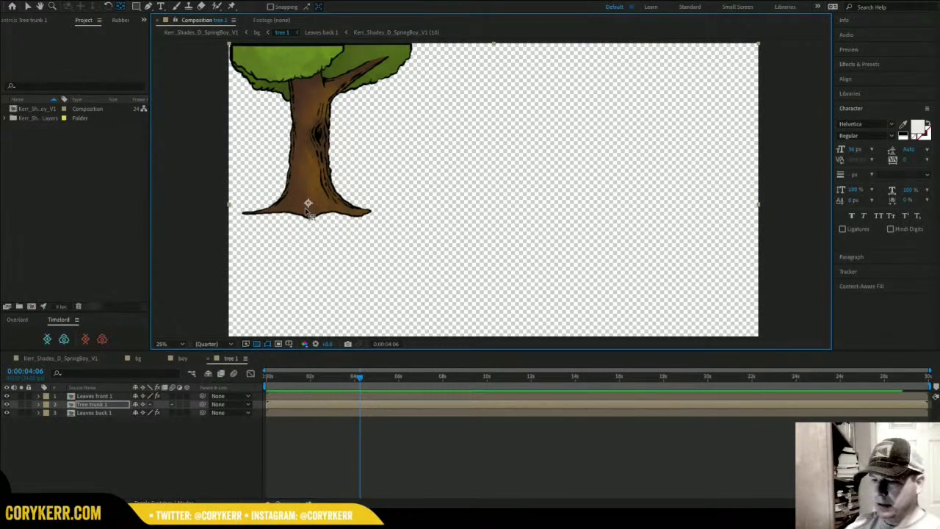
# Hide the Leaves front 1 layer to check what lies behind it, and show it again.
pyautogui.click(108, 397)
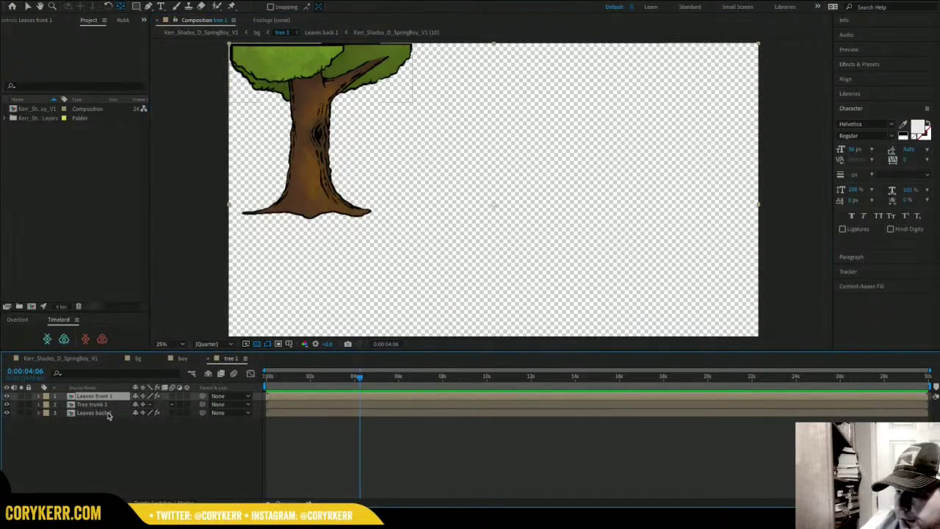
pyautogui.click(7, 396)
pyautogui.click(7, 396)
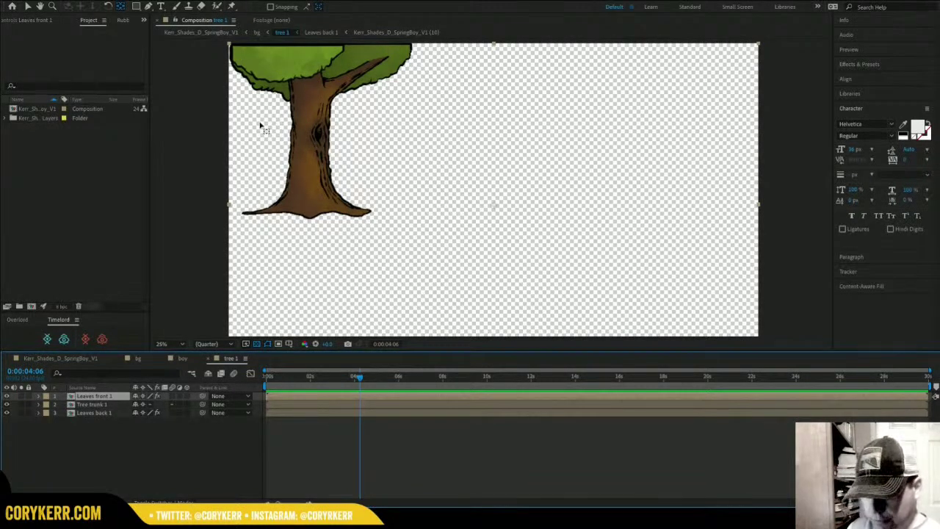
# Place a puppet advanced pin in the middle of the trunk on the Tree trunk 1 layer.
pyautogui.click(96, 405)
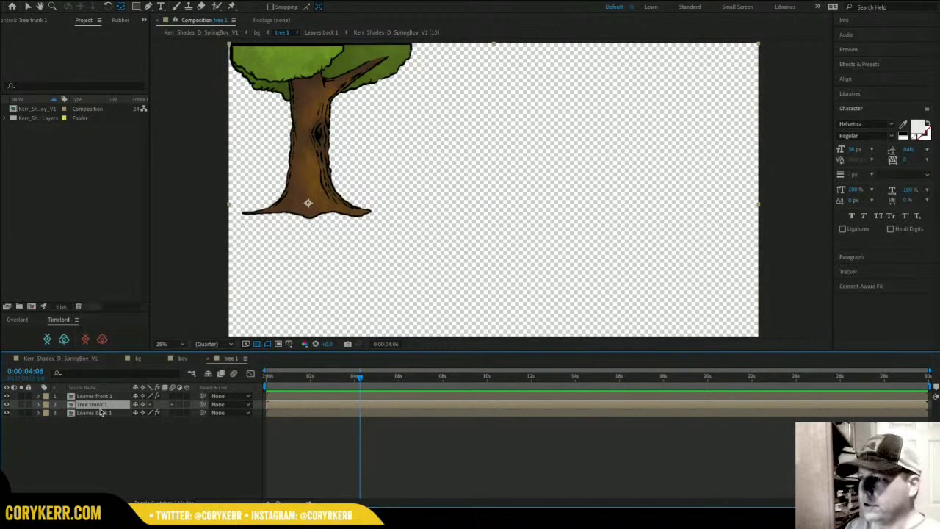
pyautogui.click(230, 7)
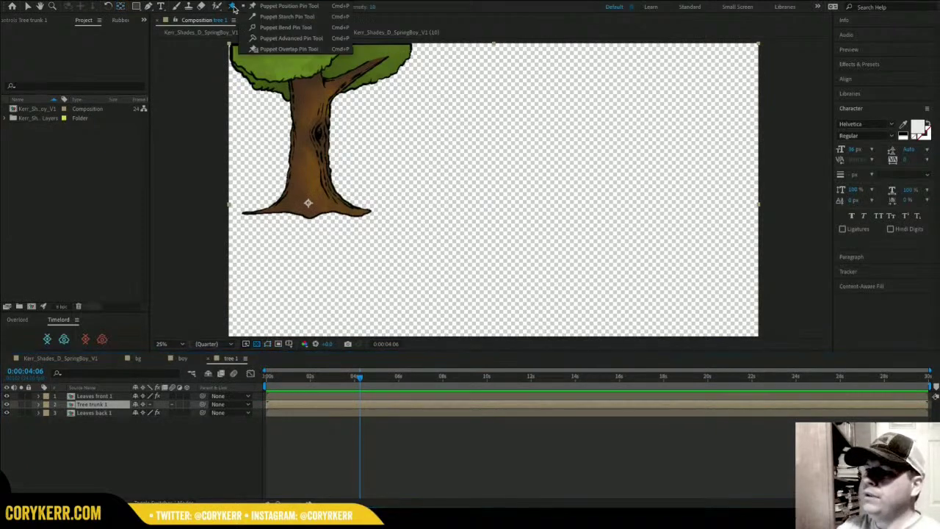
pyautogui.click(314, 41)
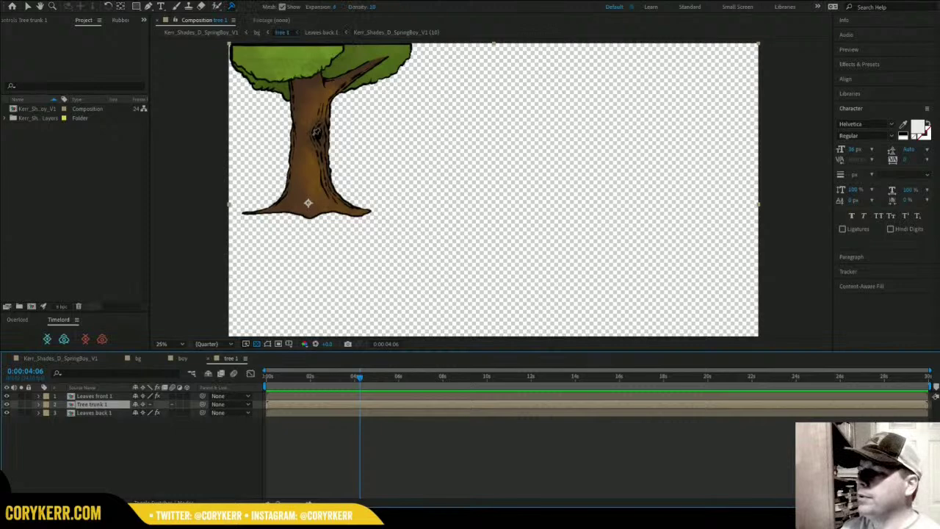
pyautogui.click(312, 137)
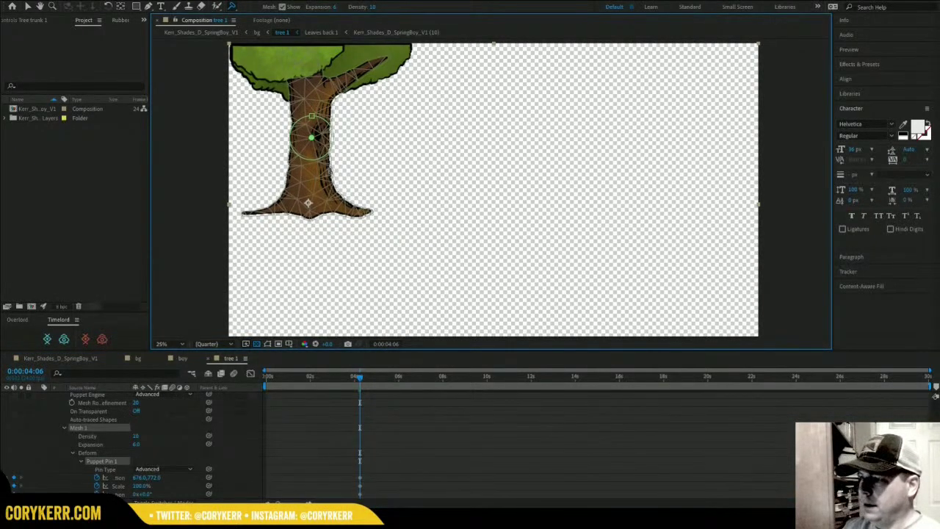
# Add puppet position pins at both outer root tips, the bottom centre of the trunk, the right branch tip and the trunk's hidden upper end.
pyautogui.click(231, 7)
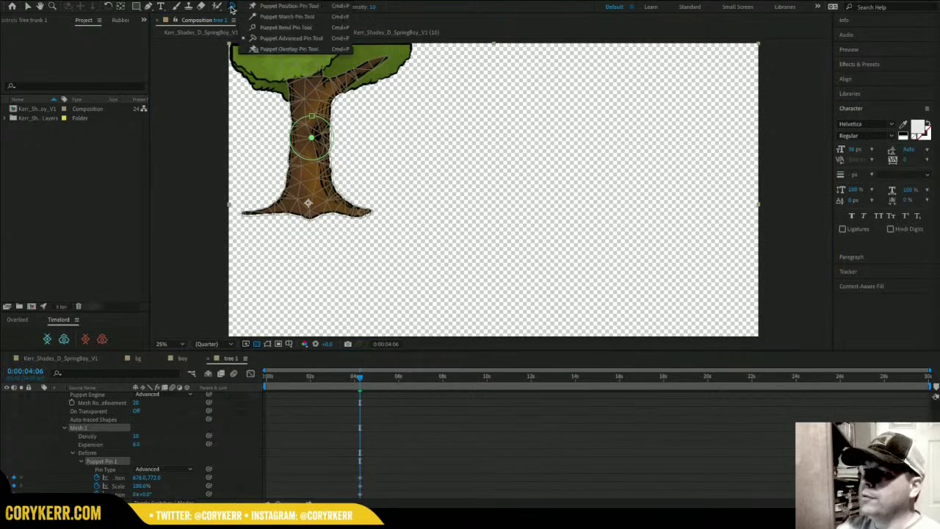
pyautogui.click(267, 8)
pyautogui.click(248, 213)
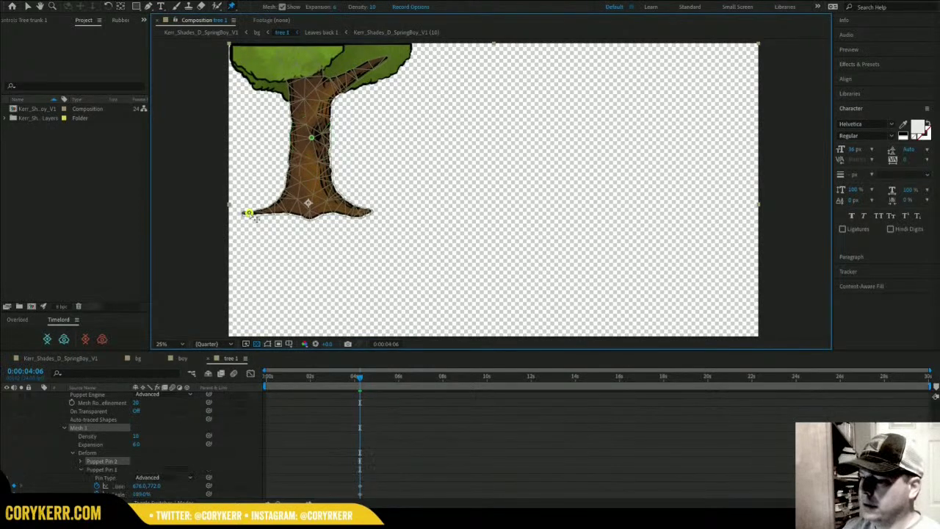
pyautogui.click(310, 215)
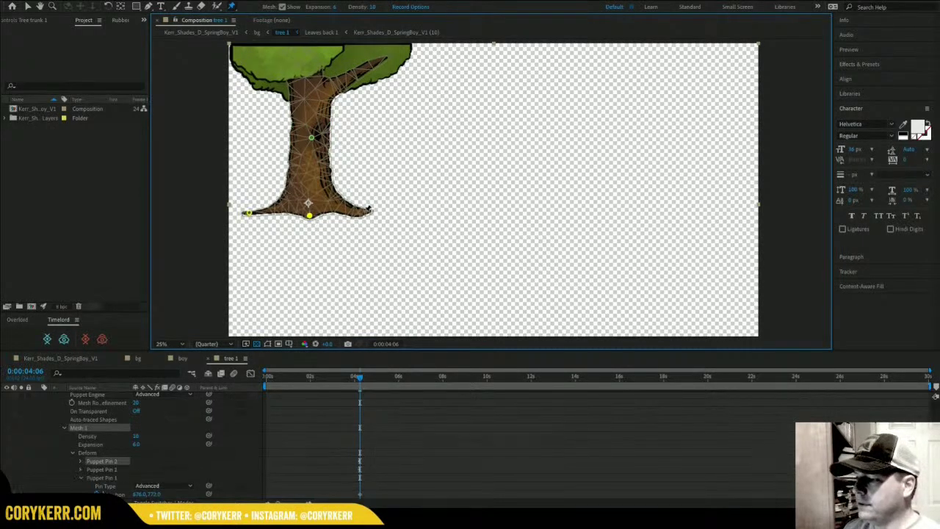
pyautogui.click(365, 212)
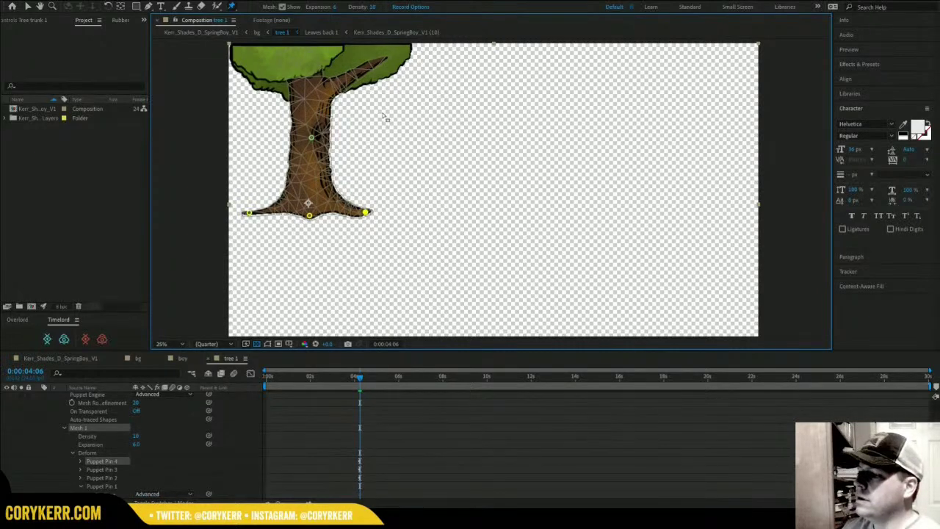
pyautogui.click(377, 60)
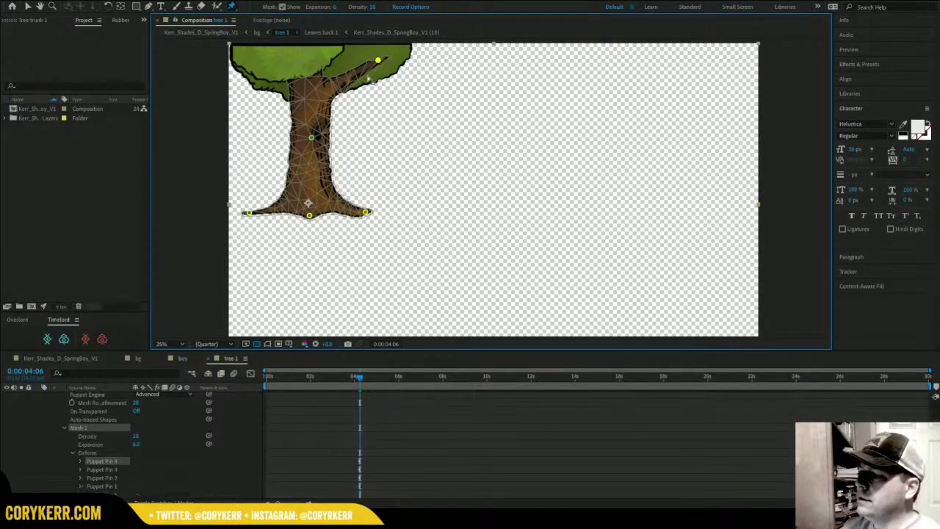
pyautogui.click(294, 53)
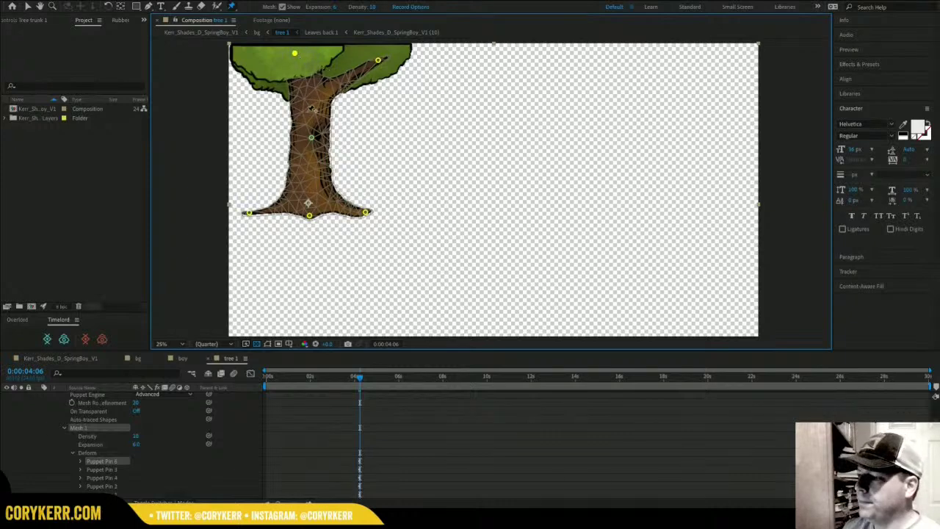
# Bend the trunk by rotating its middle advanced pin to 15° and shifting the pin slightly left to 644, 780.
pyautogui.click(311, 138)
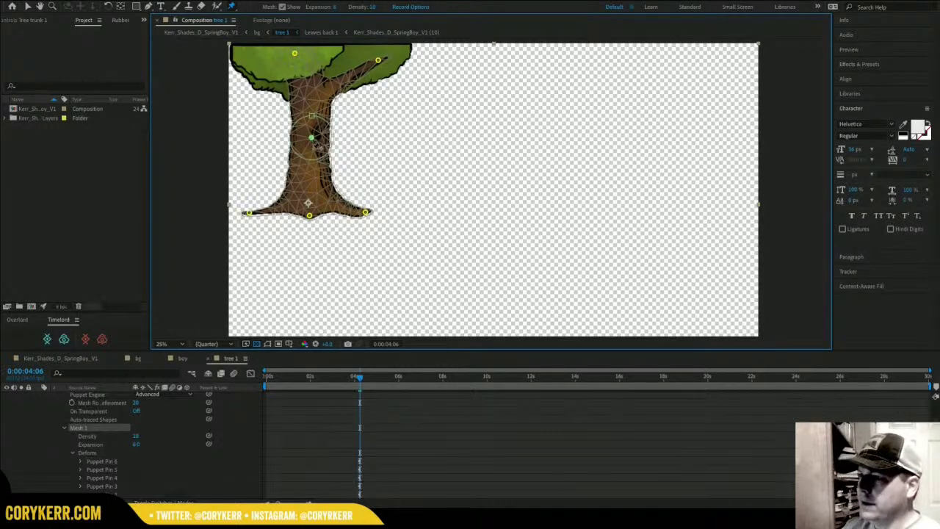
pyautogui.moveTo(311, 116); pyautogui.dragTo(308, 139)
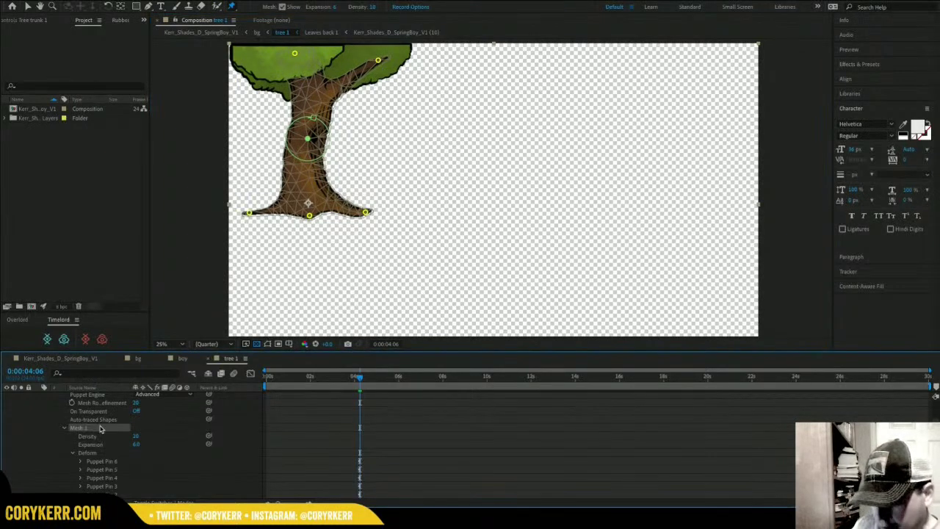
# Reveal Tree trunk 1's keyframed properties and remove position keyframing from Puppet Pins 2 to 6.
pyautogui.scroll(5, 110, 440)
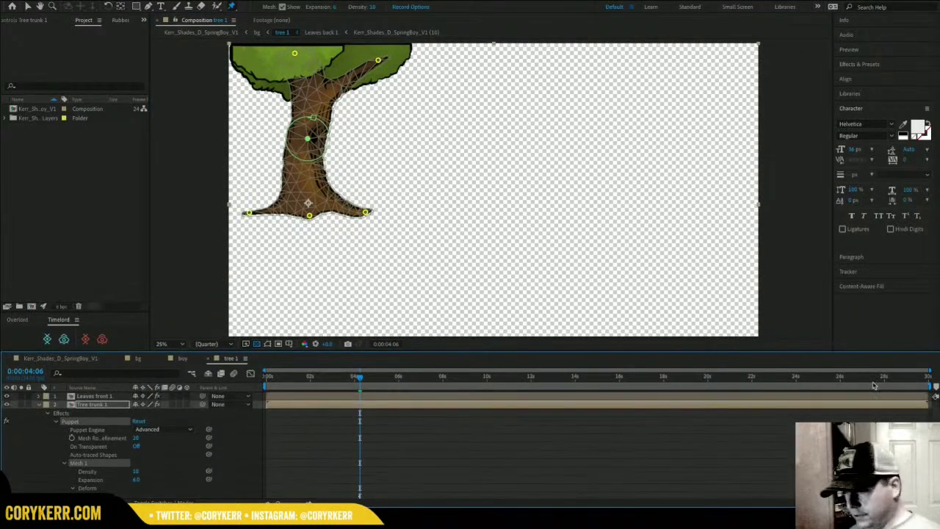
pyautogui.click(98, 408)
pyautogui.press('u')
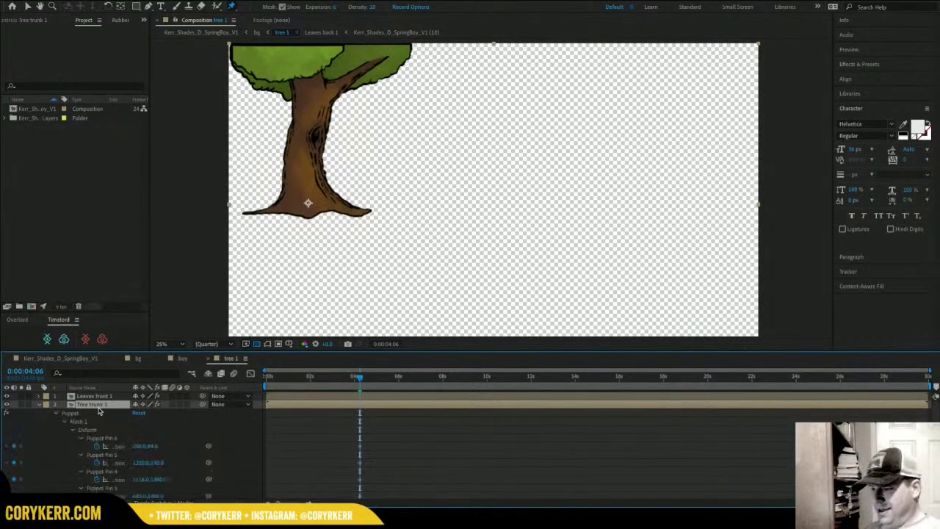
pyautogui.scroll(-4, 110, 441)
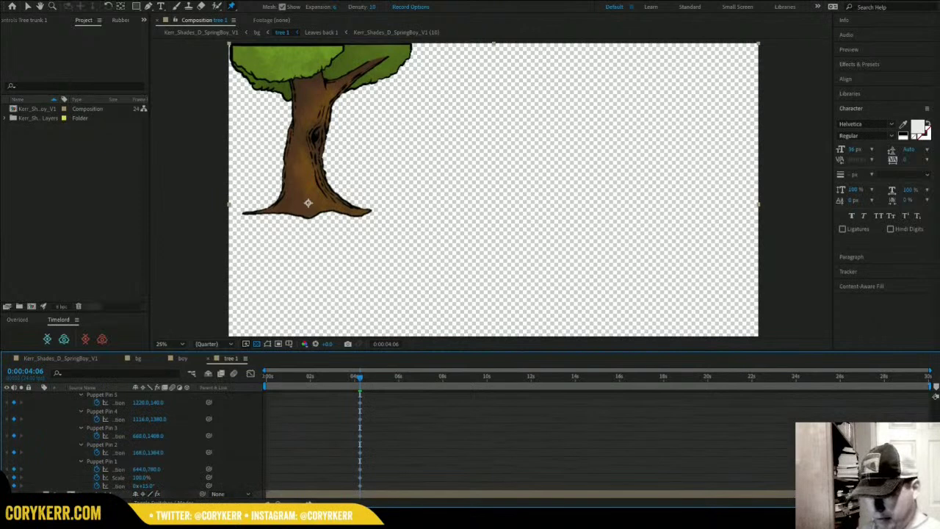
pyautogui.click(96, 452)
pyautogui.click(96, 435)
pyautogui.click(96, 419)
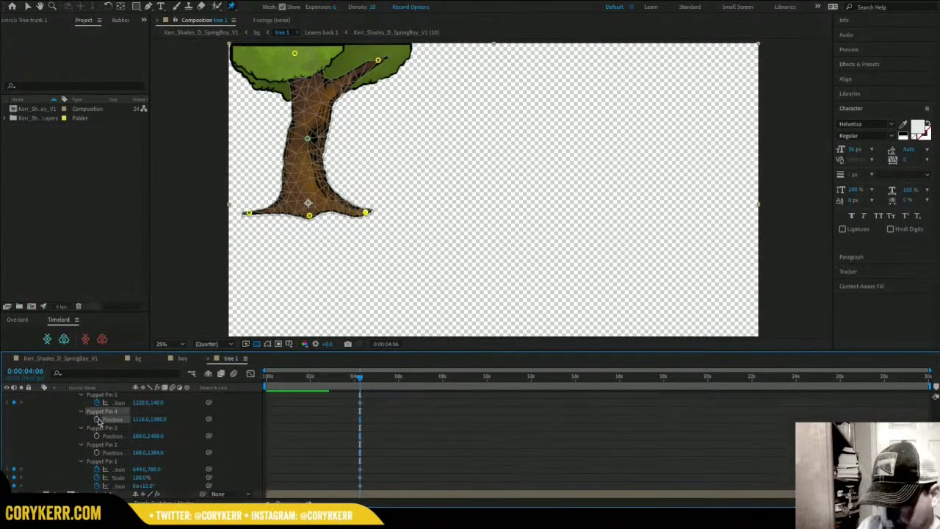
pyautogui.click(96, 402)
pyautogui.scroll(1, 470, 444)
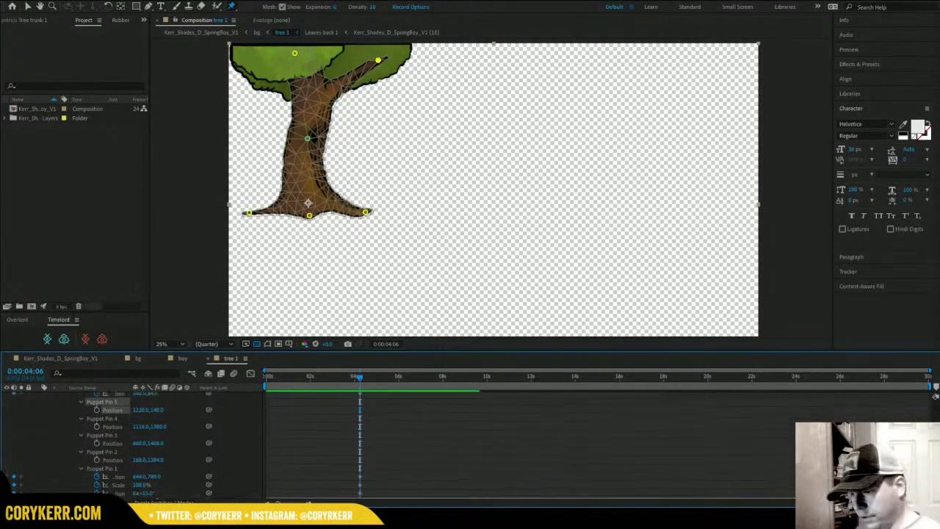
pyautogui.scroll(4, 106, 425)
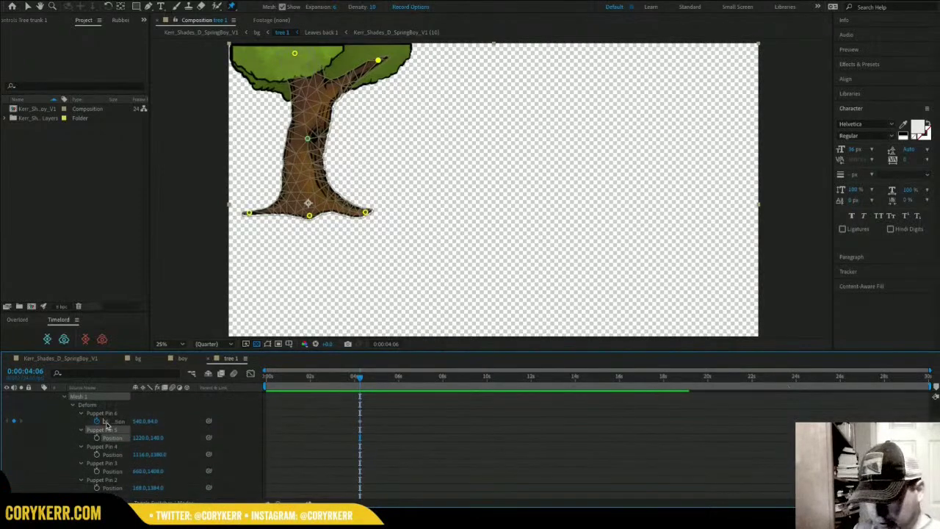
pyautogui.click(97, 421)
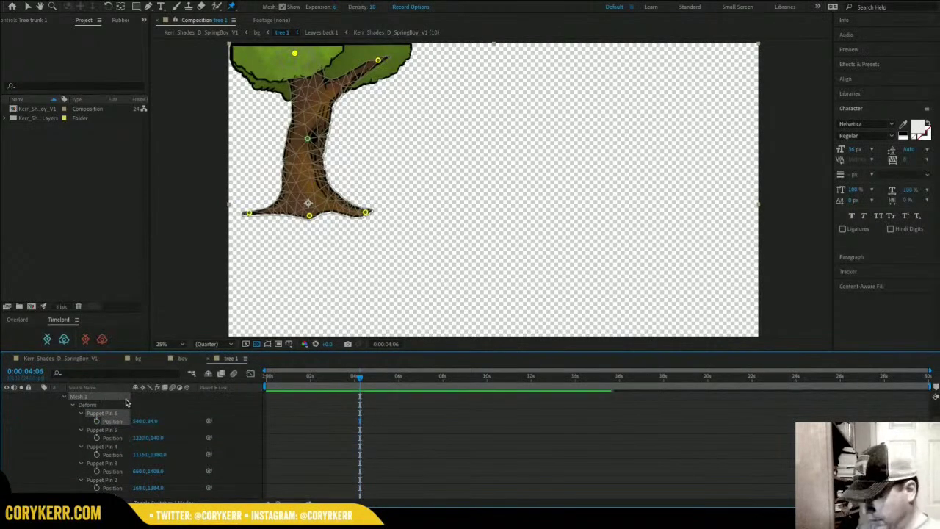
# Move Puppet Pin 1's position, scale and rotation keyframes to the start of the composition and return the playhead there.
pyautogui.press('u')
pyautogui.press('u')
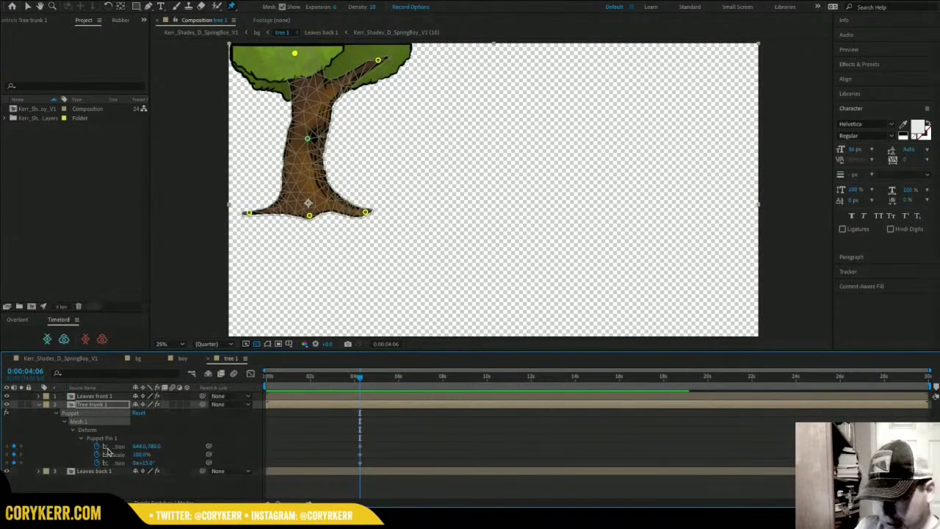
pyautogui.moveTo(128, 388); pyautogui.dragTo(134, 390)
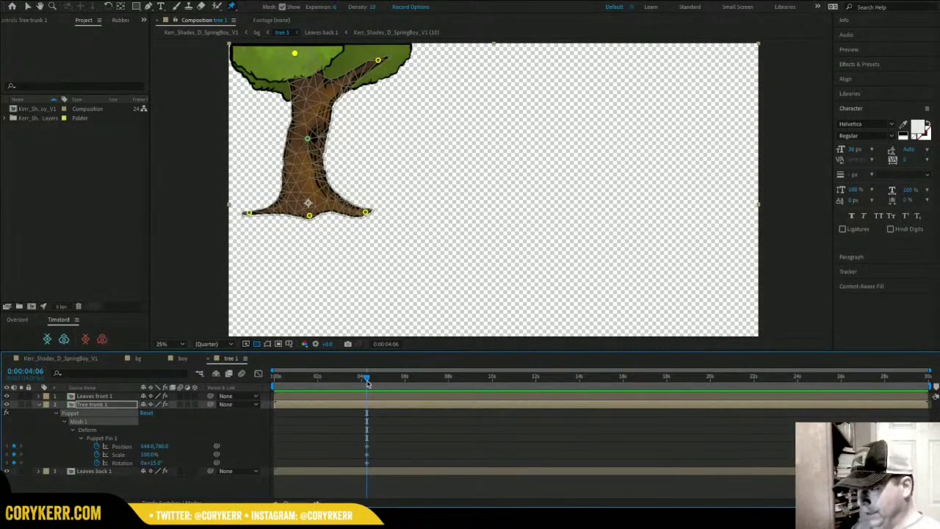
pyautogui.moveTo(373, 447); pyautogui.dragTo(274, 466)
pyautogui.moveTo(284, 381); pyautogui.dragTo(268, 383)
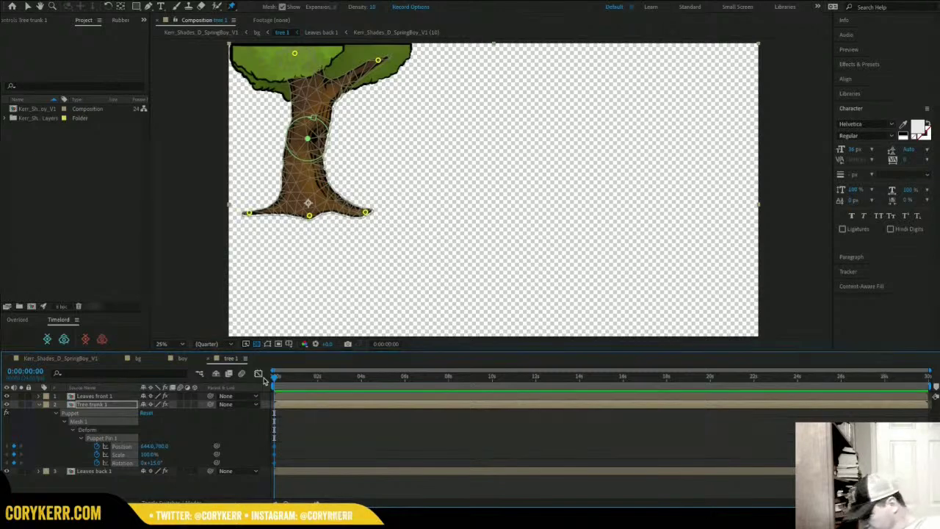
# At 0:00:00:12, bend the trunk the opposite way by moving Puppet Pin 1 slightly right and rotating it to -19°.
pyautogui.press('=')
pyautogui.press('=')
pyautogui.press('=')
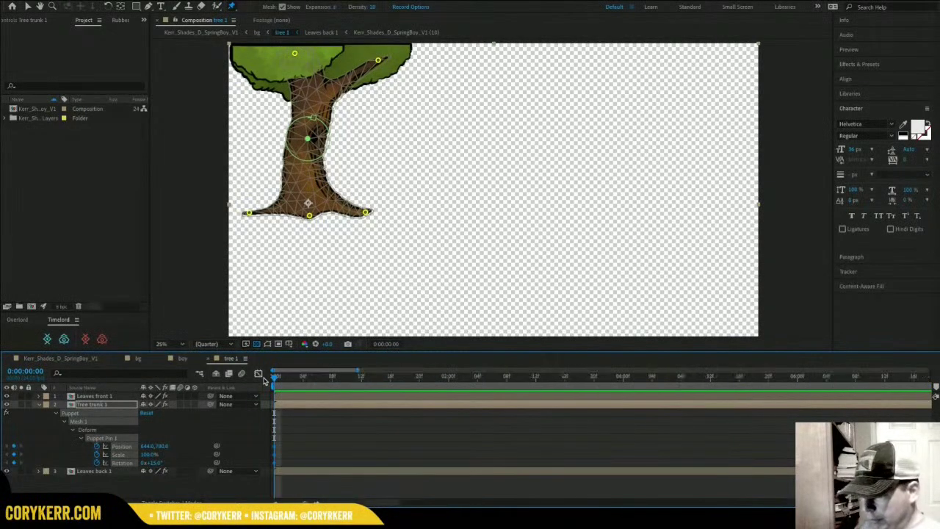
pyautogui.press('=')
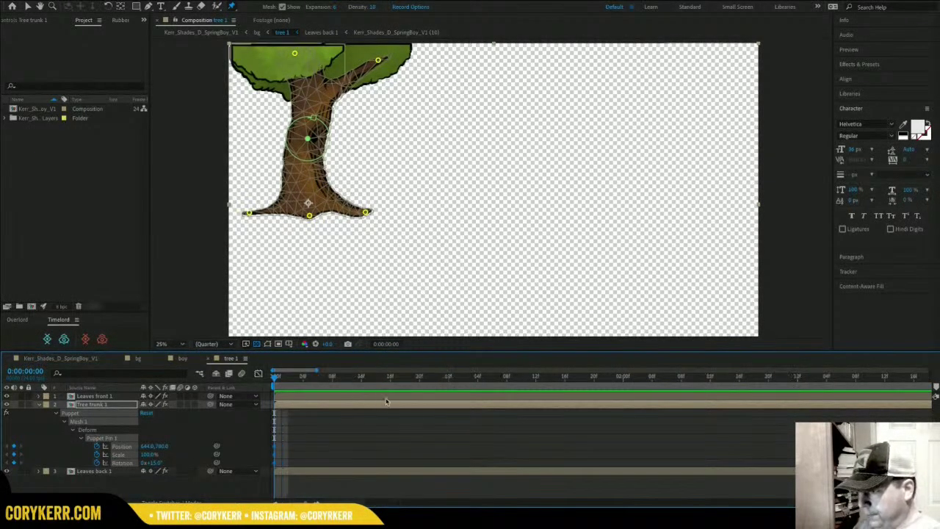
pyautogui.click(450, 381)
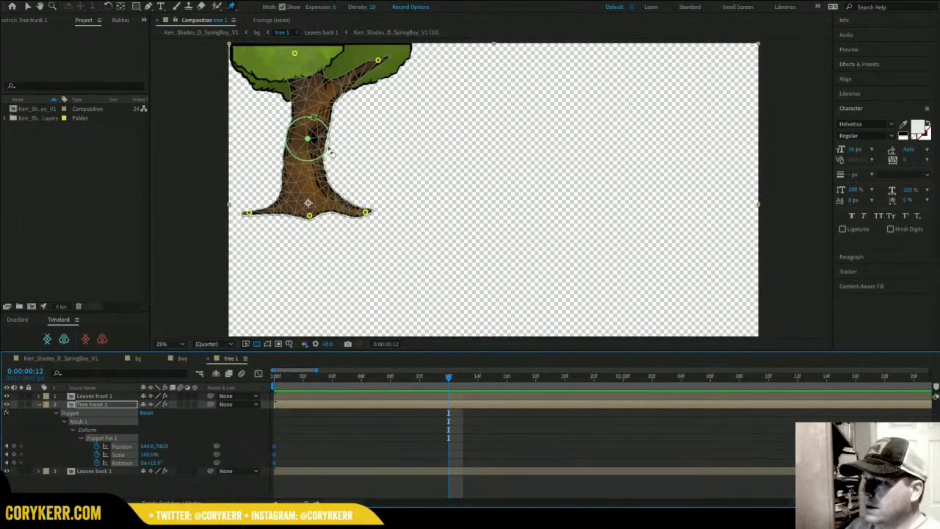
pyautogui.moveTo(330, 137)
pyautogui.mouseDown()
pyautogui.moveTo(322, 127)
pyautogui.moveTo(301, 142)
pyautogui.moveTo(316, 141)
pyautogui.mouseUp()
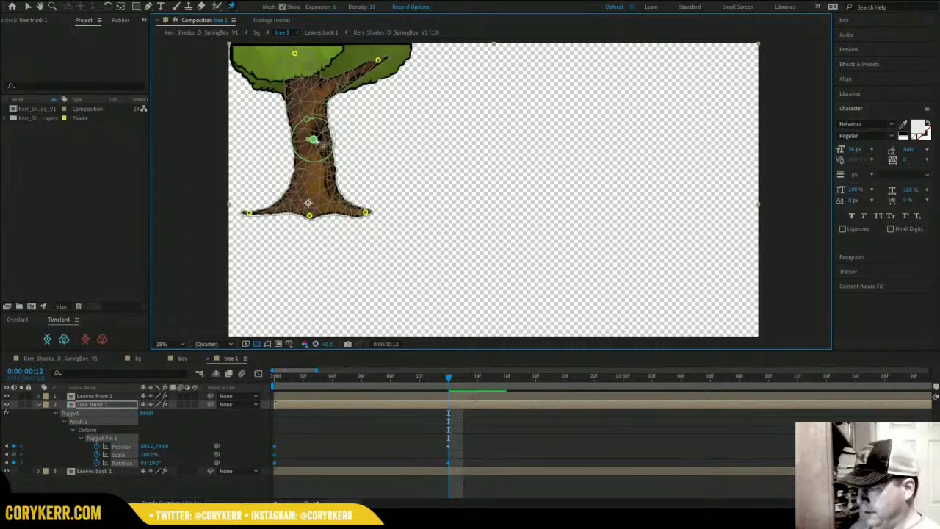
# At 0:00:00:00, shift Puppet Pin 1 slightly further left to strengthen the starting bend of the trunk.
pyautogui.moveTo(449, 381); pyautogui.dragTo(269, 385)
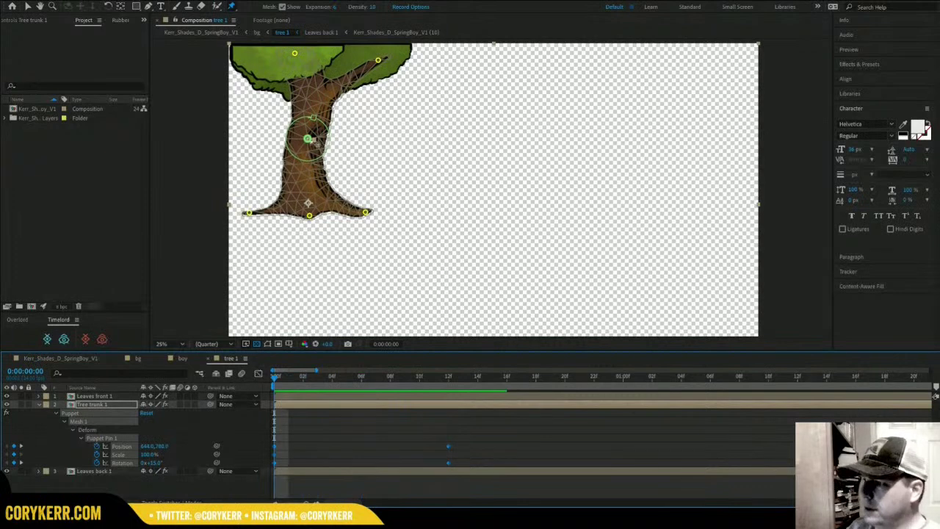
pyautogui.moveTo(310, 140); pyautogui.dragTo(307, 141)
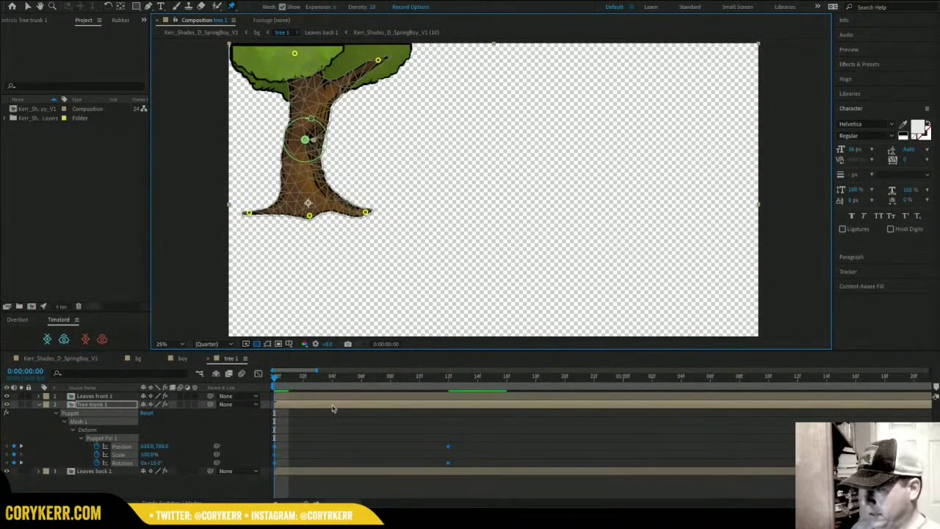
# At 0:00:00:05, nudge Puppet Pin 1 slightly downward to add a mid-sway position keyframe, and return the playhead to the start.
pyautogui.moveTo(275, 378); pyautogui.dragTo(346, 376)
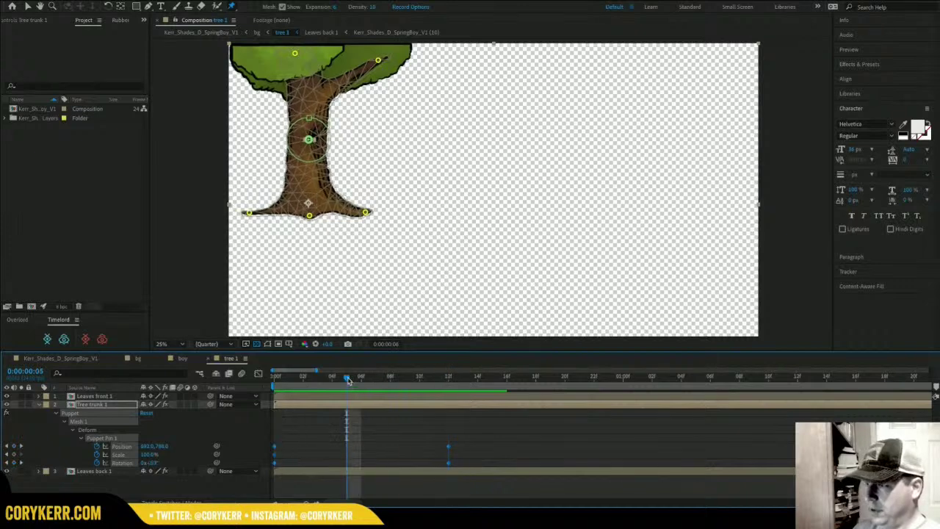
pyautogui.moveTo(308, 140); pyautogui.dragTo(310, 144)
pyautogui.moveTo(348, 383); pyautogui.dragTo(242, 356)
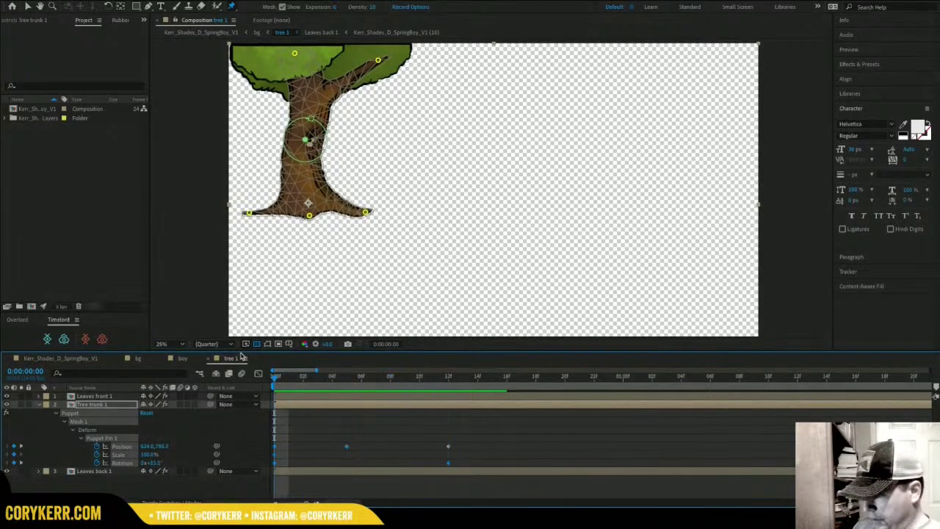
pyautogui.click(448, 378)
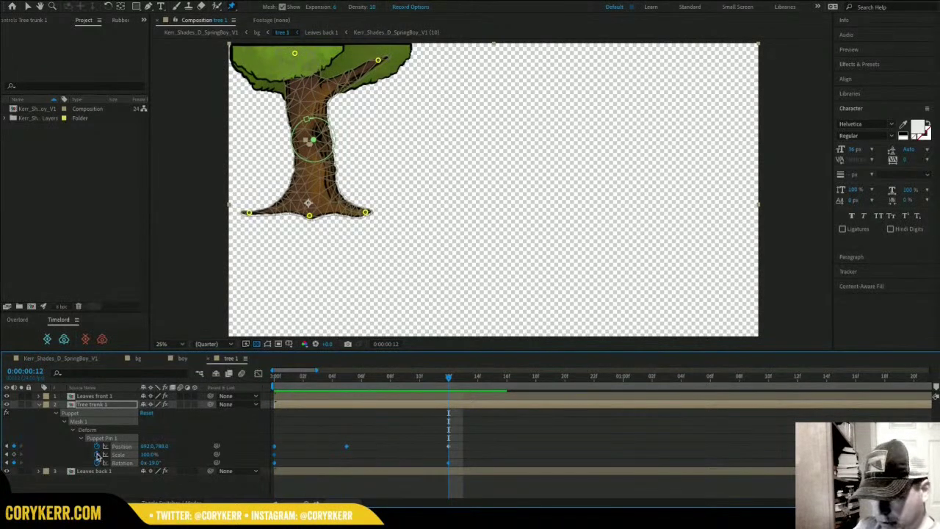
pyautogui.click(96, 454)
pyautogui.click(96, 463)
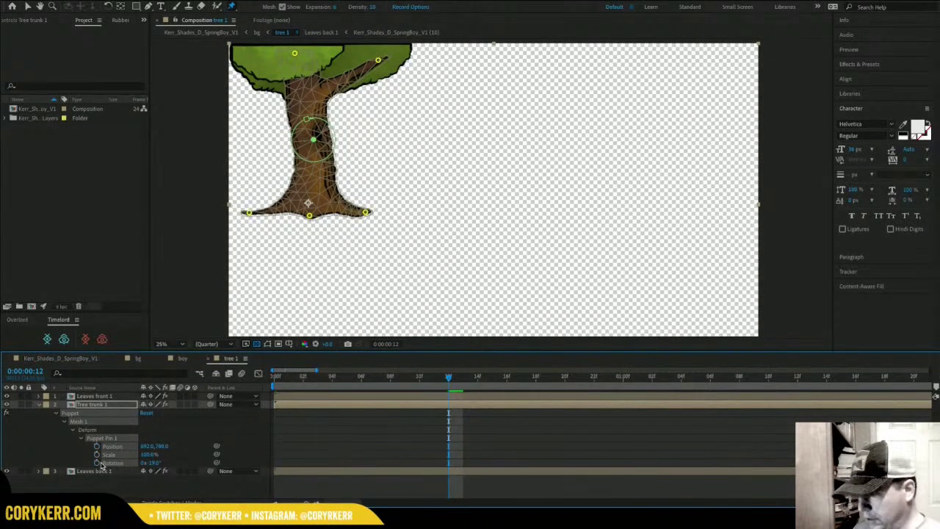
pyautogui.hotkey('ctrl', 'z')
pyautogui.hotkey('ctrl', 'z')
pyautogui.hotkey('ctrl', 'z')
# Remove only Puppet Pin 1's scale keyframing and preview the trunk's sway.
pyautogui.click(171, 456)
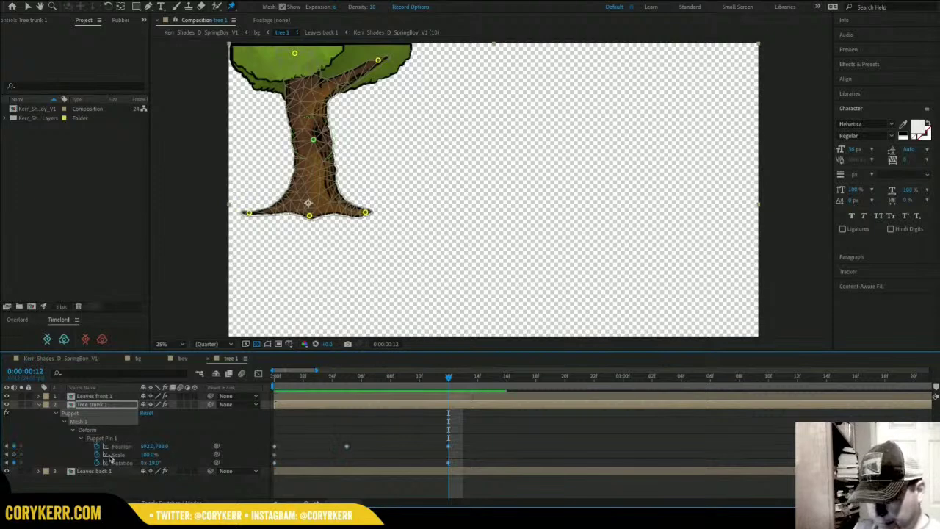
pyautogui.click(96, 455)
pyautogui.press('space')
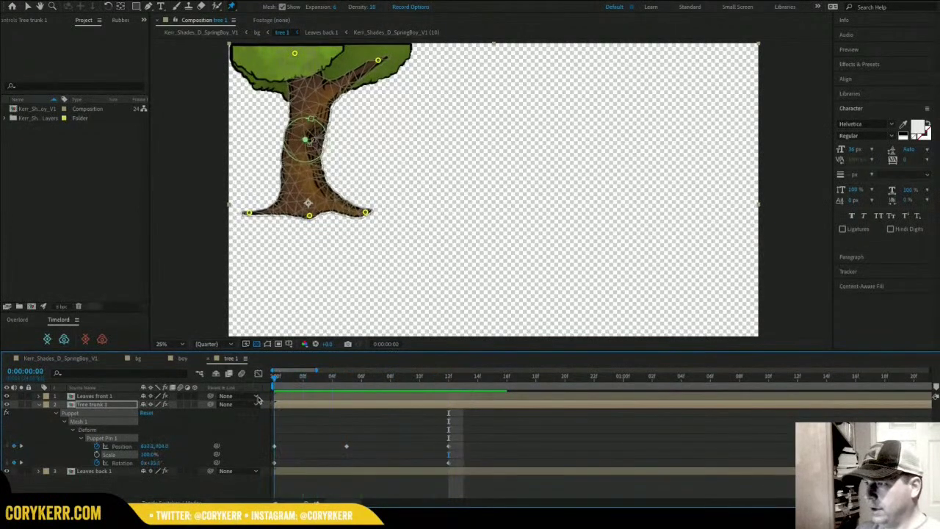
# Add the expression loopOut("pingpong") to the Position of Puppet Pin 1 on the Tree trunk 1 layer.
pyautogui.press('space')
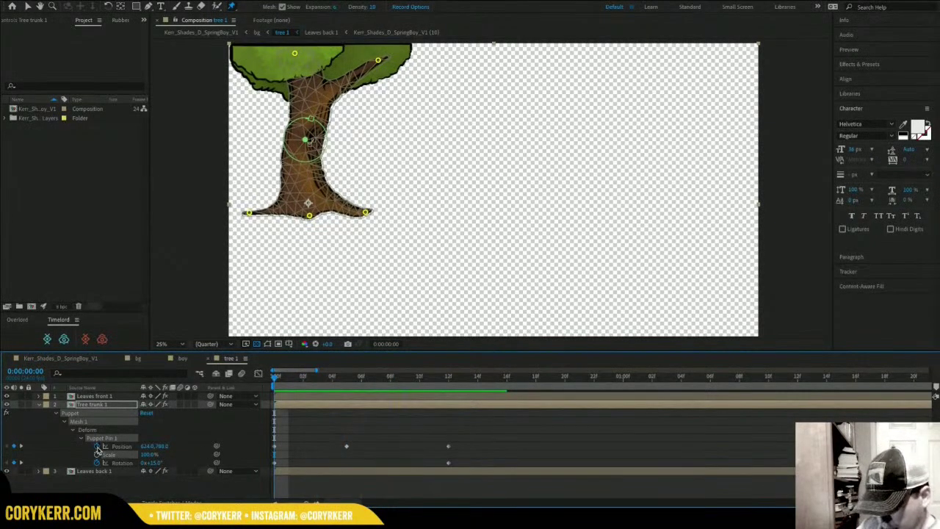
pyautogui.keyDown('alt'); pyautogui.click(97, 447); pyautogui.keyUp('alt')
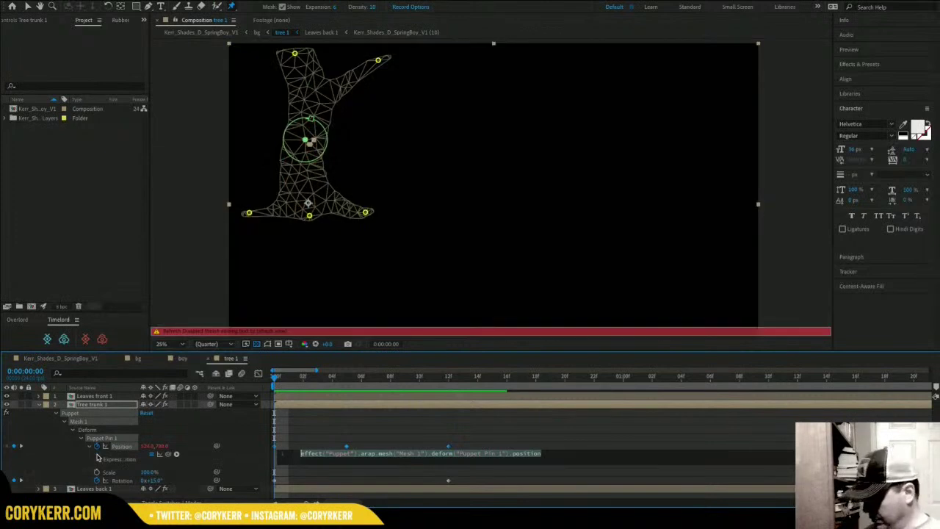
pyautogui.write('loopo')
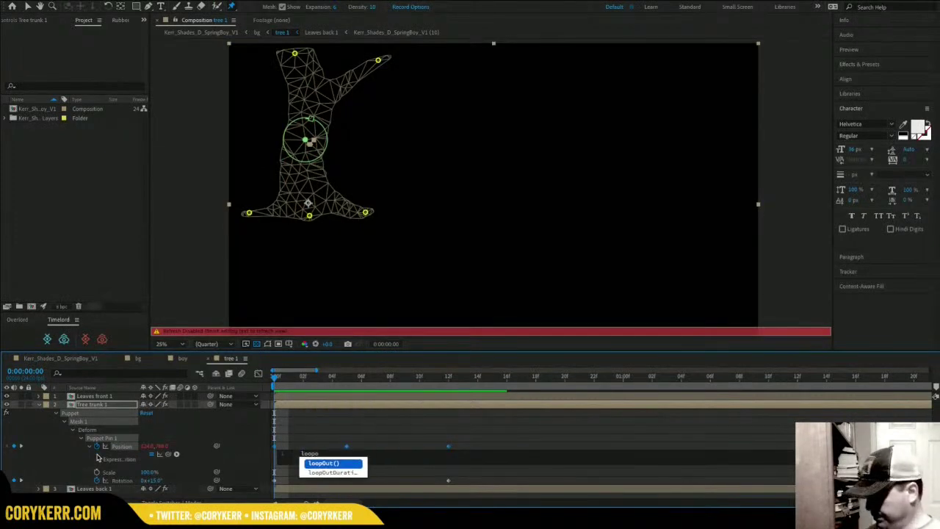
pyautogui.press('Return')
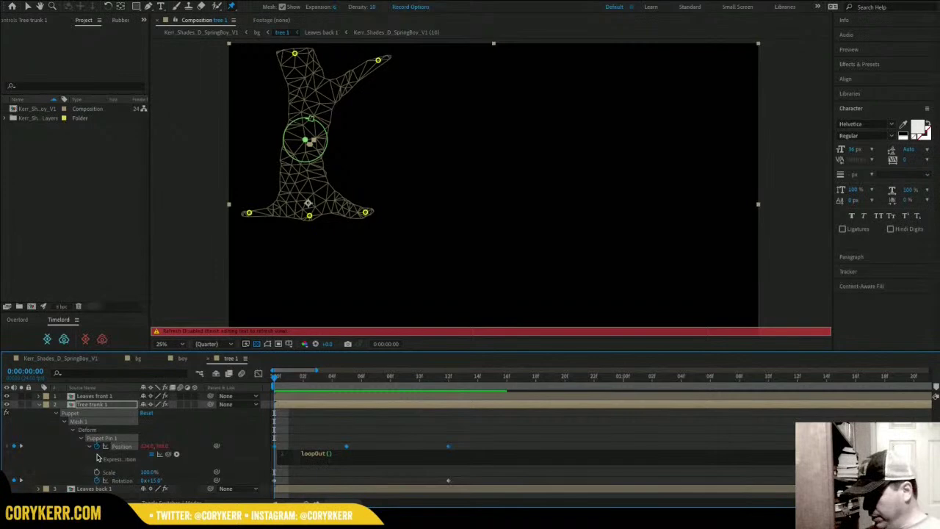
pyautogui.write('"')
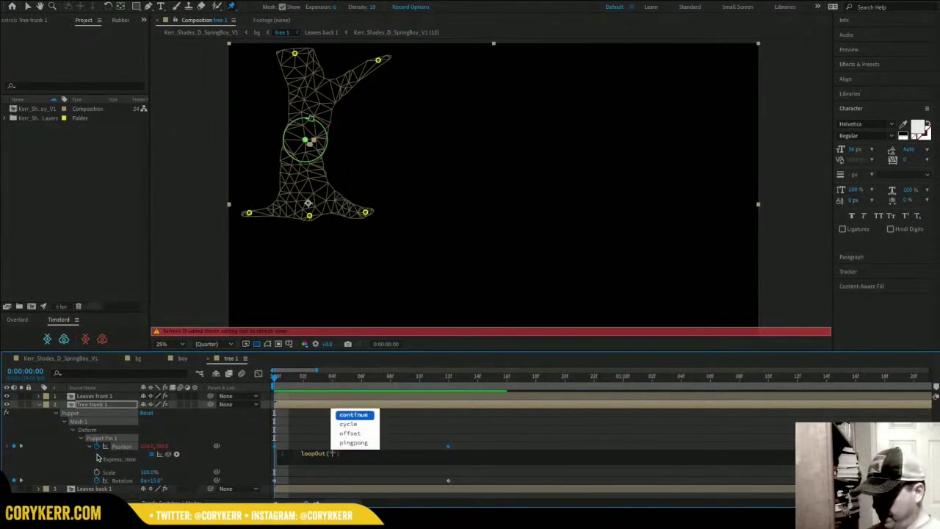
pyautogui.press('Down')
pyautogui.press('Down')
pyautogui.press('Down')
pyautogui.press('Return')
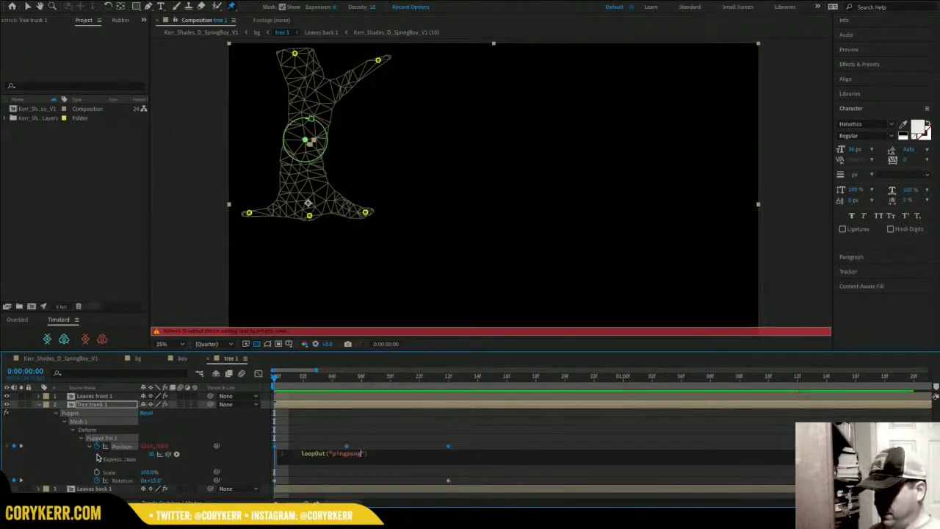
# Copy the loopOut("pingpong") expression from Position to the Rotation of Puppet Pin 1 and return to the first frame.
pyautogui.hotkey('ctrl', 'a')
pyautogui.hotkey('ctrl', 'c')
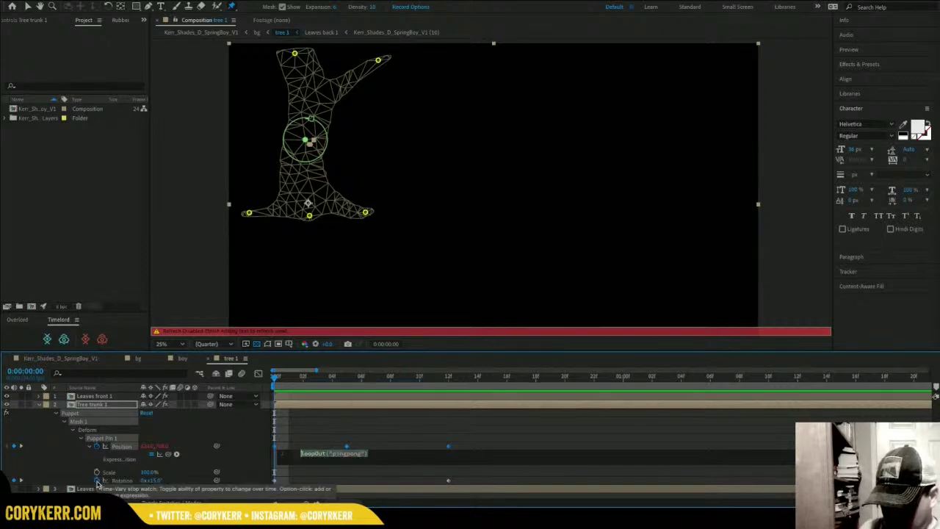
pyautogui.keyDown('alt'); pyautogui.click(96, 480); pyautogui.keyUp('alt')
pyautogui.hotkey('ctrl', 'v')
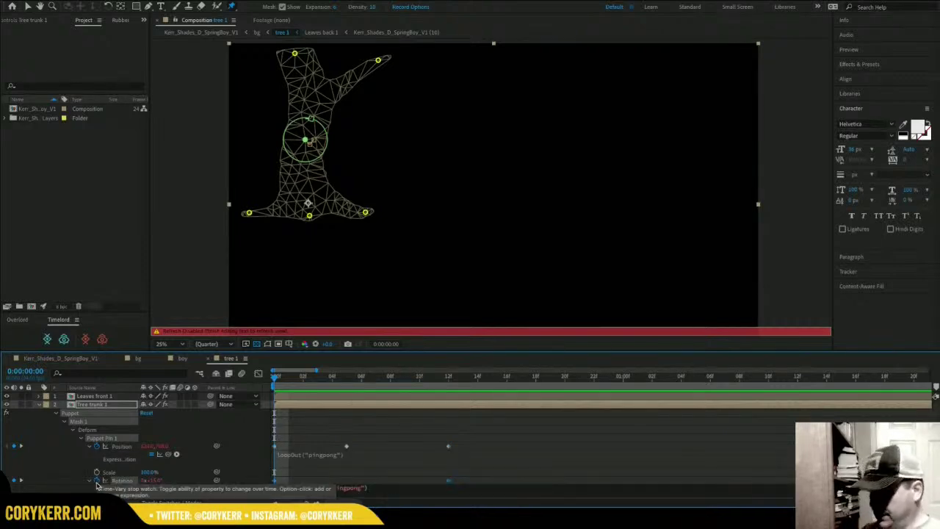
pyautogui.moveTo(320, 382); pyautogui.dragTo(259, 382)
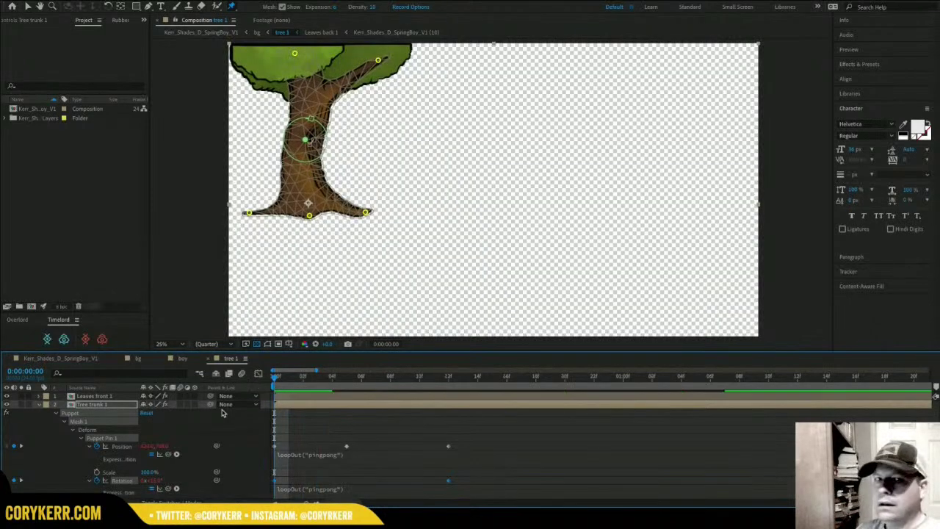
# Preview the trunk's looping sway in the tree 1 composition and in the bg composition.
pyautogui.press('space')
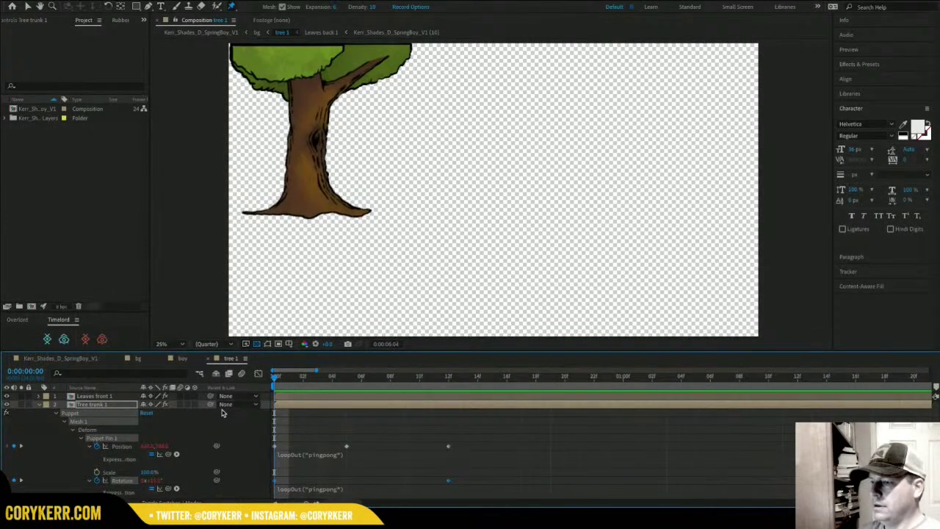
pyautogui.press('space')
pyautogui.click(138, 359)
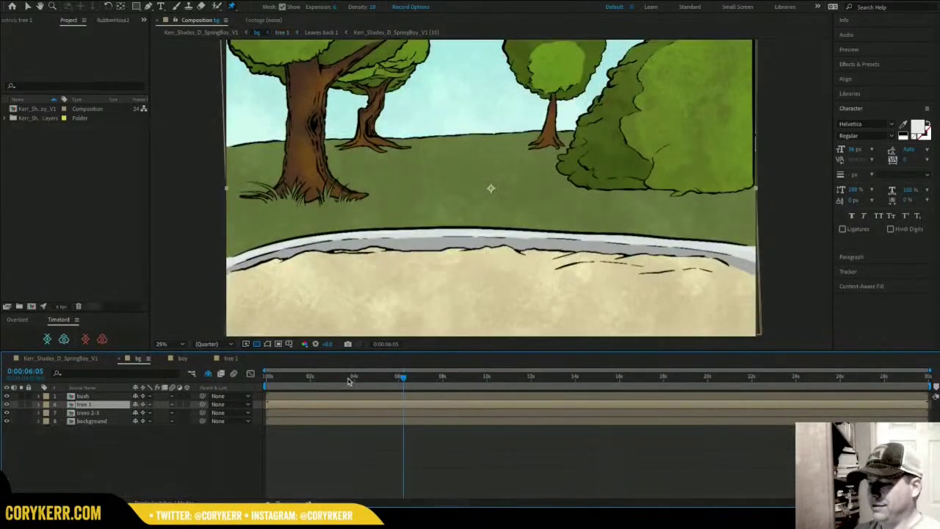
pyautogui.press('space')
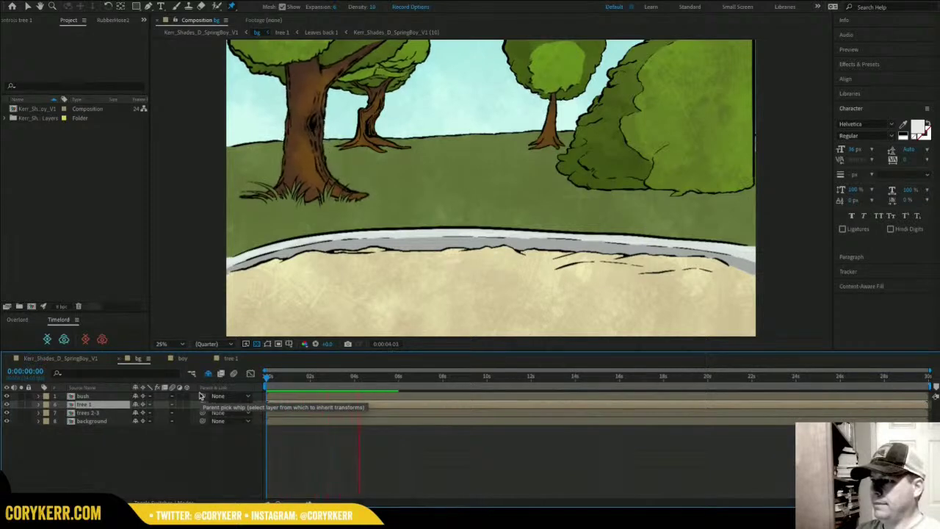
pyautogui.press('space')
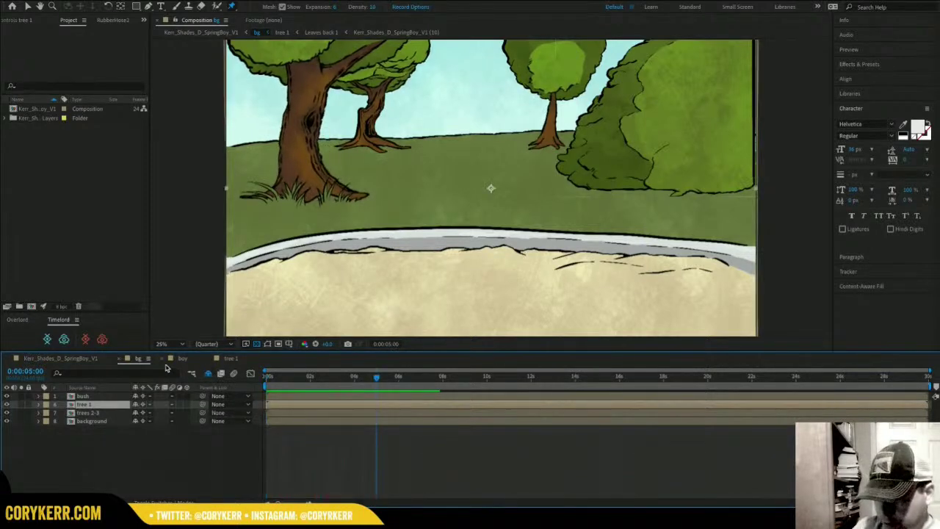
# In tree 1, stretch the pin's Position and Rotation keyframes so the last ones sit at 1:20, and shift the middle Position keyframe to frame 19.
pyautogui.click(231, 359)
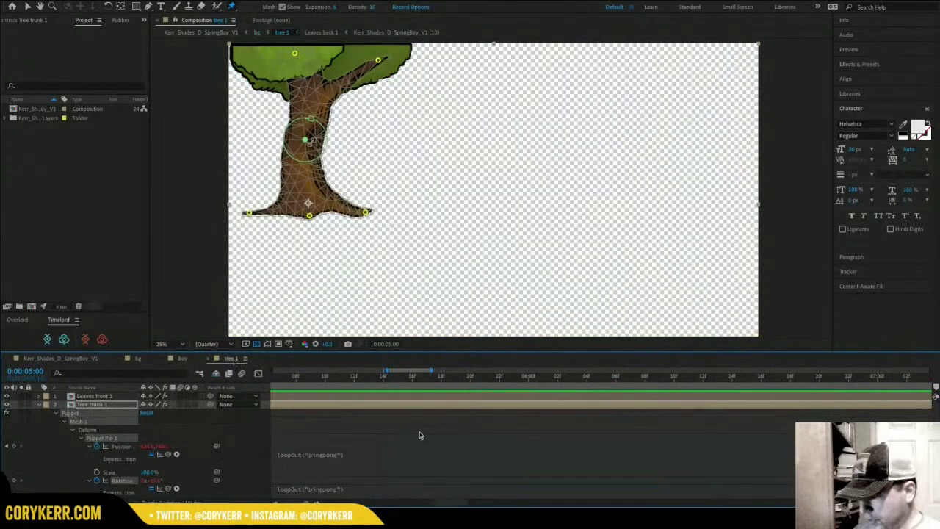
pyautogui.moveTo(441, 501); pyautogui.dragTo(323, 502)
pyautogui.moveTo(472, 439); pyautogui.dragTo(272, 494)
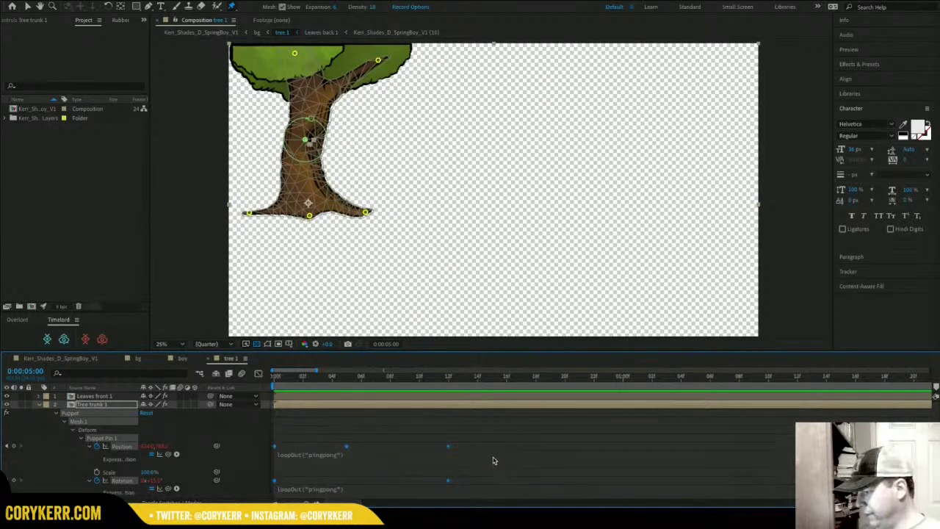
pyautogui.press('-')
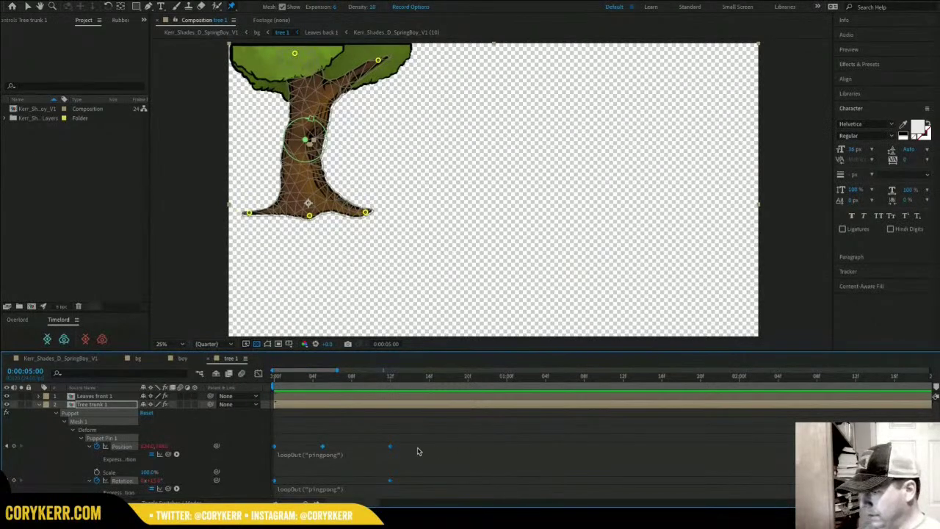
pyautogui.moveTo(390, 446); pyautogui.dragTo(704, 431)
pyautogui.click(478, 457)
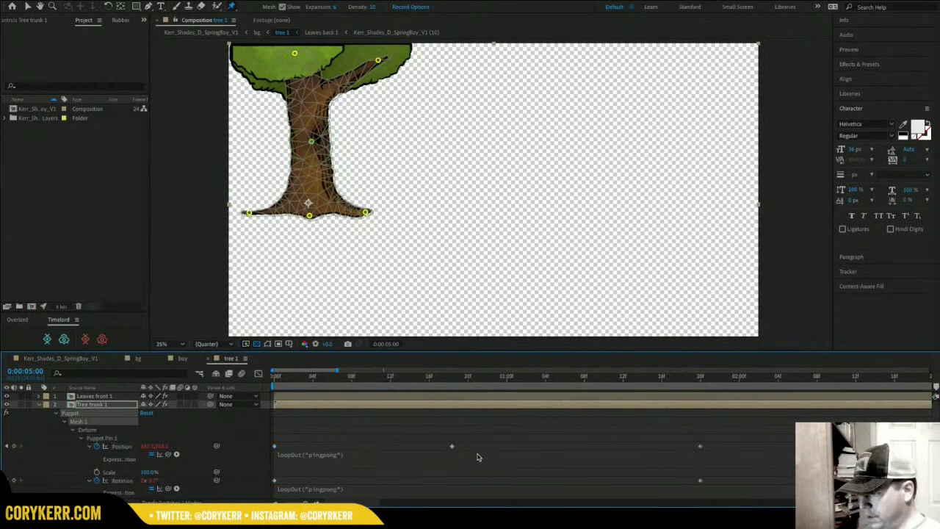
pyautogui.click(453, 449)
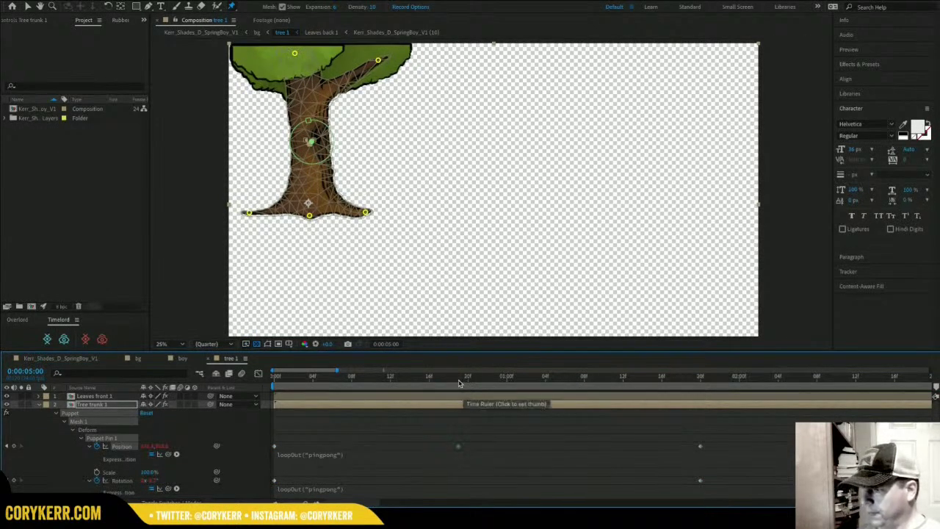
# Check the slowed trunk sway by playing the bg composition from the beginning.
pyautogui.moveTo(459, 383); pyautogui.dragTo(273, 384)
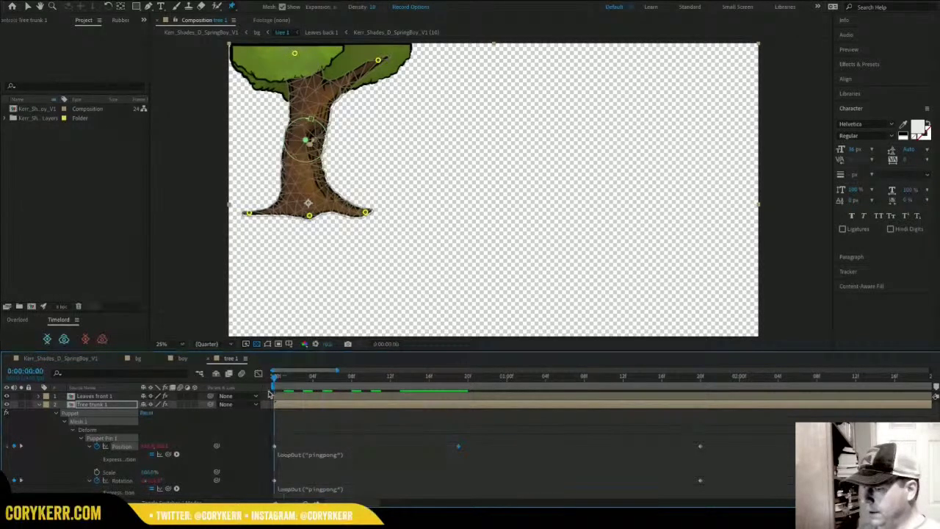
pyautogui.click(139, 359)
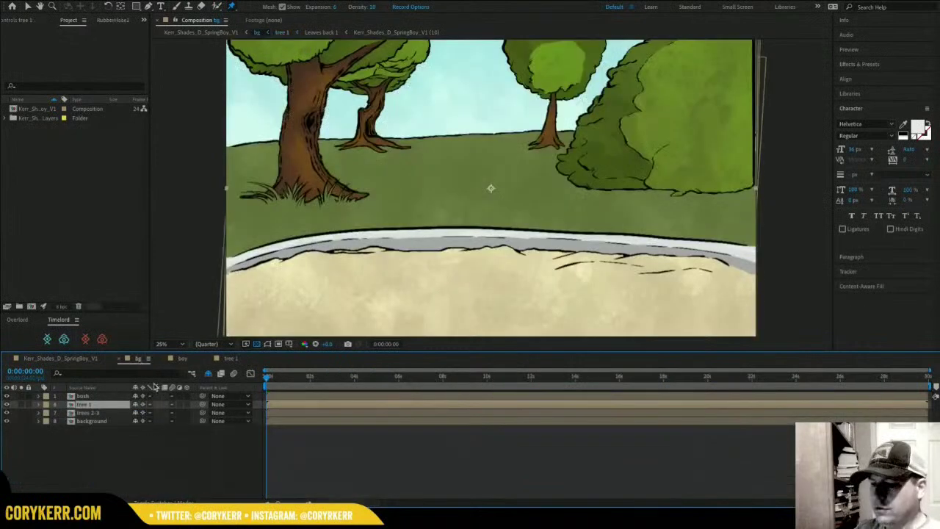
pyautogui.moveTo(287, 380); pyautogui.dragTo(230, 387)
pyautogui.press('space')
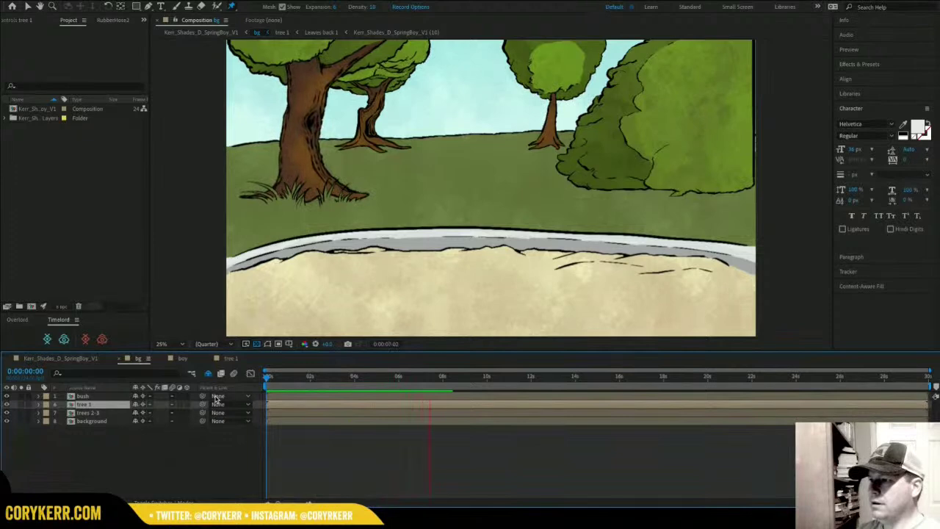
pyautogui.press('space')
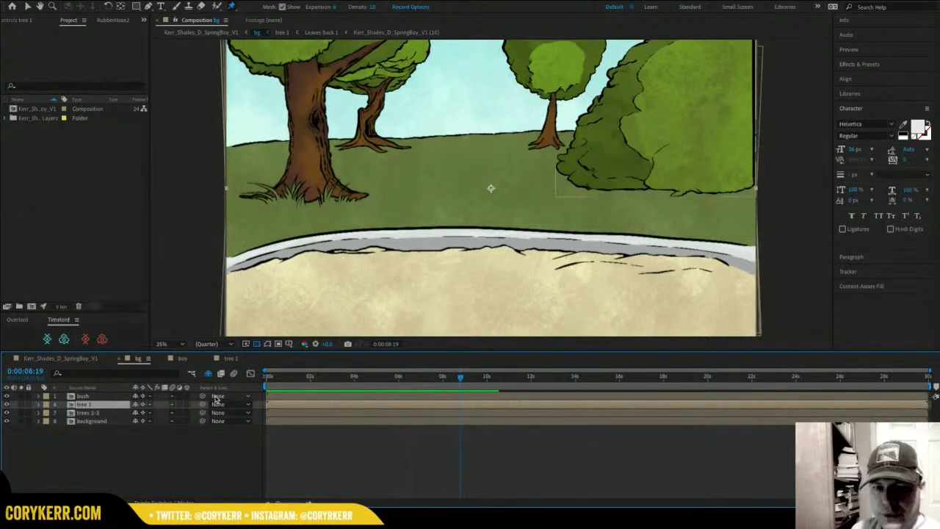
# In tree 1, insert posterizeTime(6); as a line above loopOut("pingpong") in the Position expression of Puppet Pin 1.
pyautogui.click(230, 358)
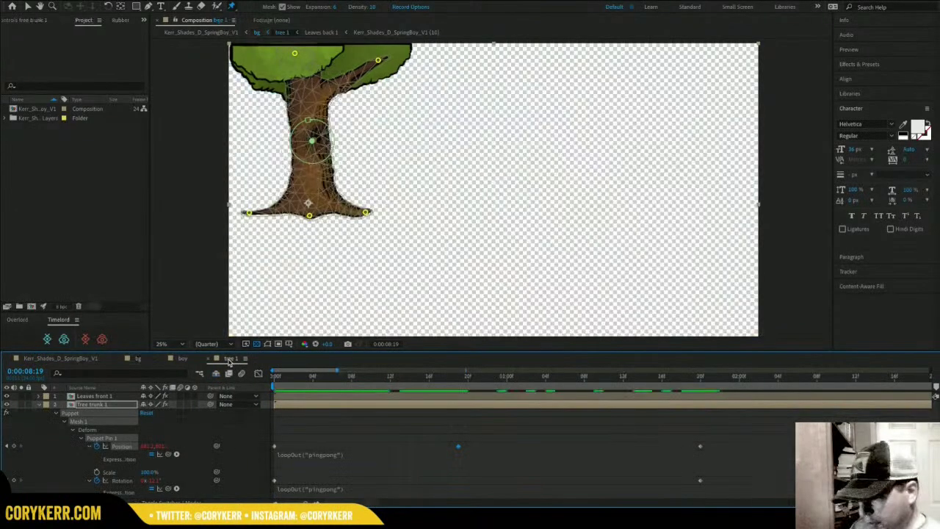
pyautogui.click(334, 455)
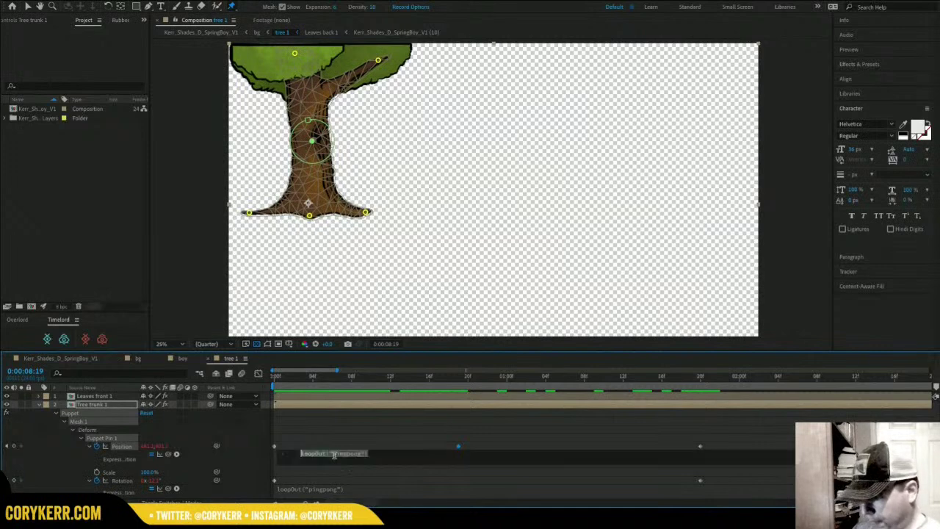
pyautogui.click(380, 453)
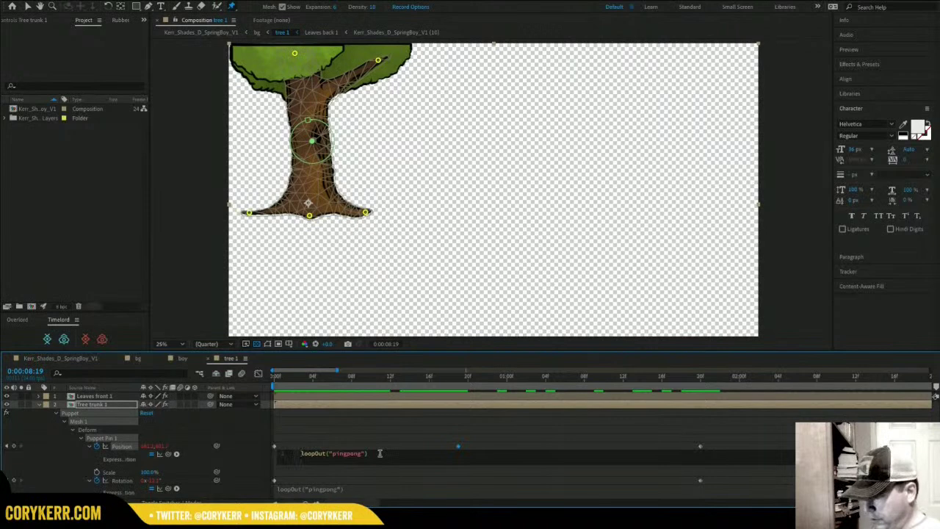
pyautogui.press('Home')
pyautogui.write('posterizeTime(6);')
pyautogui.press('Return')
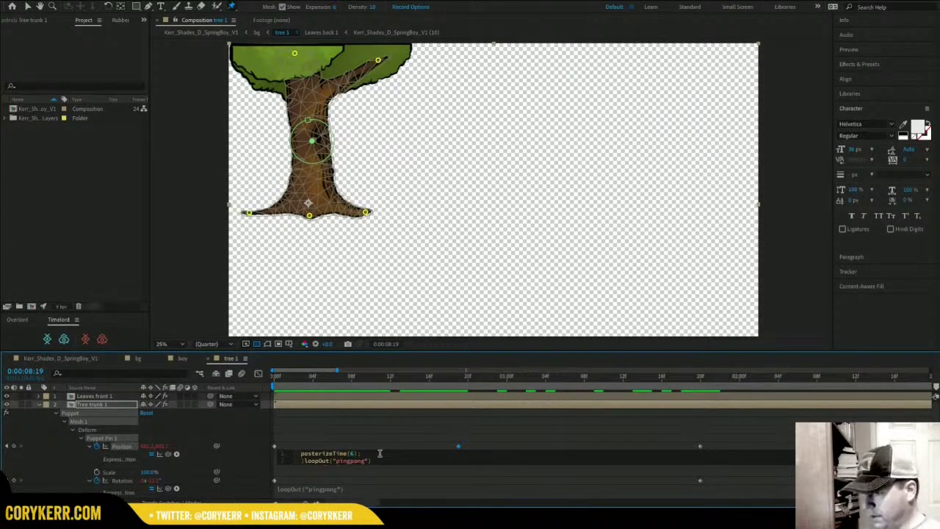
pyautogui.press('Delete')
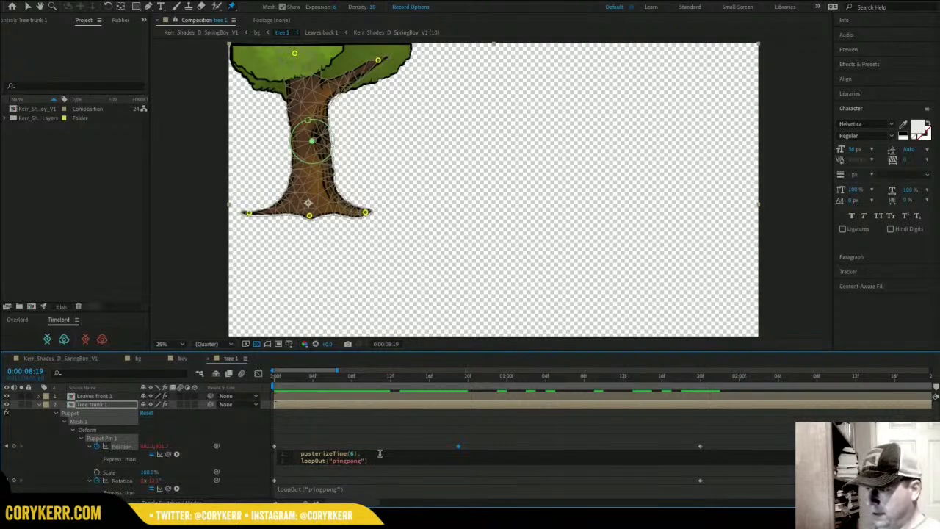
# Play tree 1 from the first frame to review the posterized trunk motion.
pyautogui.moveTo(289, 378); pyautogui.dragTo(243, 383)
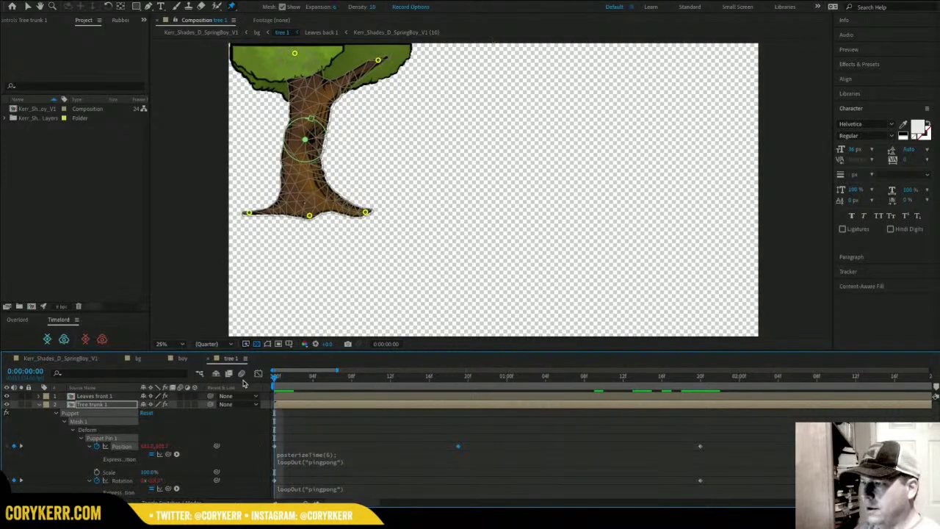
pyautogui.press('space')
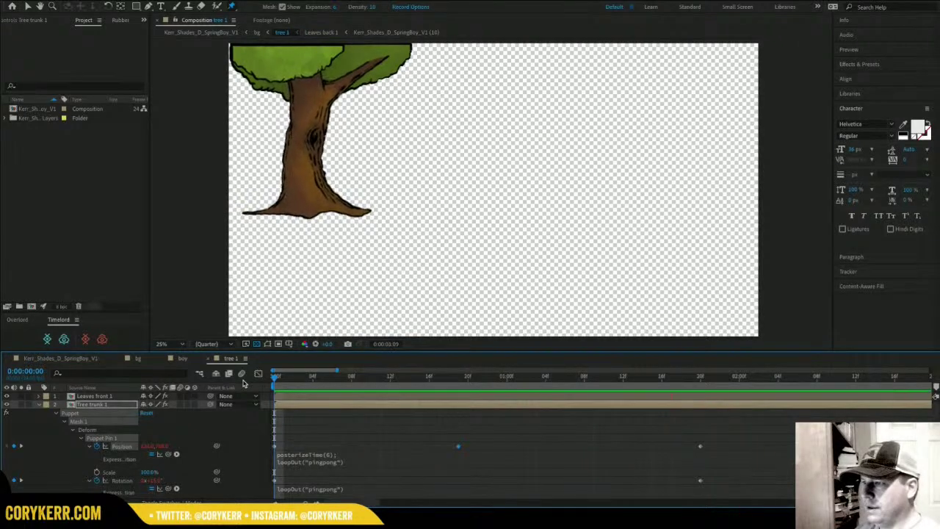
pyautogui.press('space')
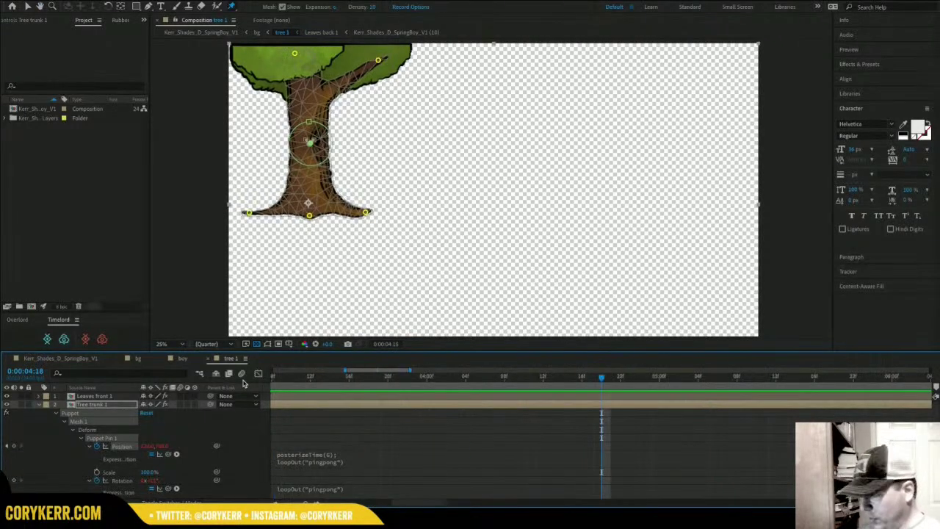
# Insert posterizeTime(6); as a line above loopOut("pingpong") in the Rotation expression of Puppet Pin 1.
pyautogui.scroll(-1, 539, 450)
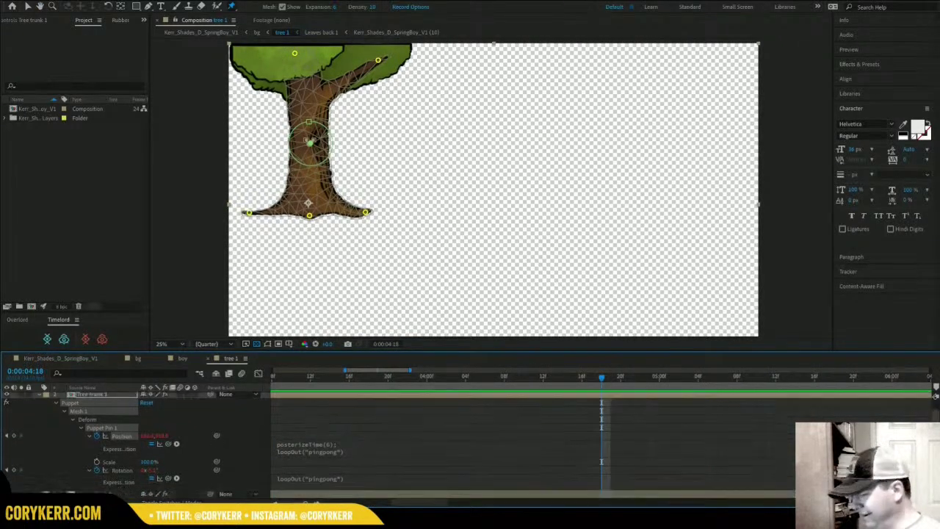
pyautogui.click(348, 478)
pyautogui.press('Left')
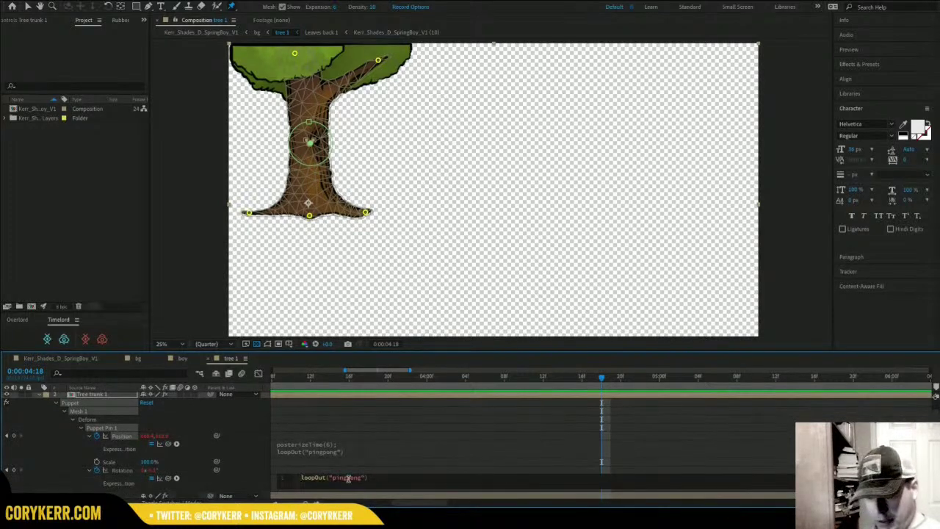
pyautogui.write('posterizeTime(6);')
pyautogui.press('Return')
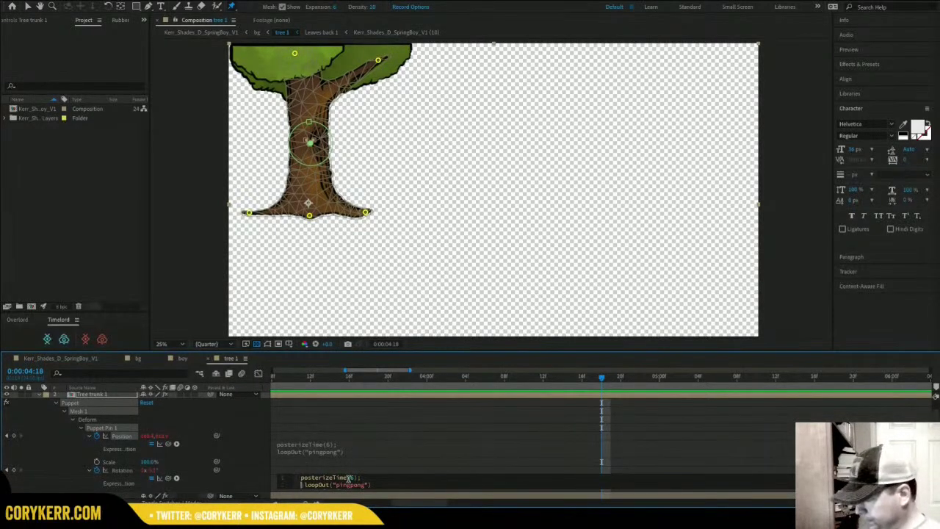
pyautogui.press('BackSpace')
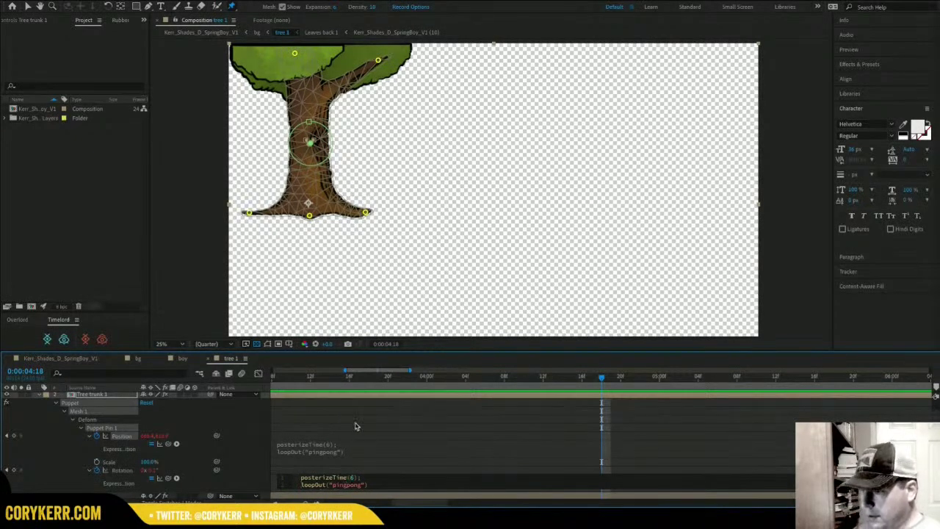
pyautogui.moveTo(293, 381); pyautogui.dragTo(236, 383)
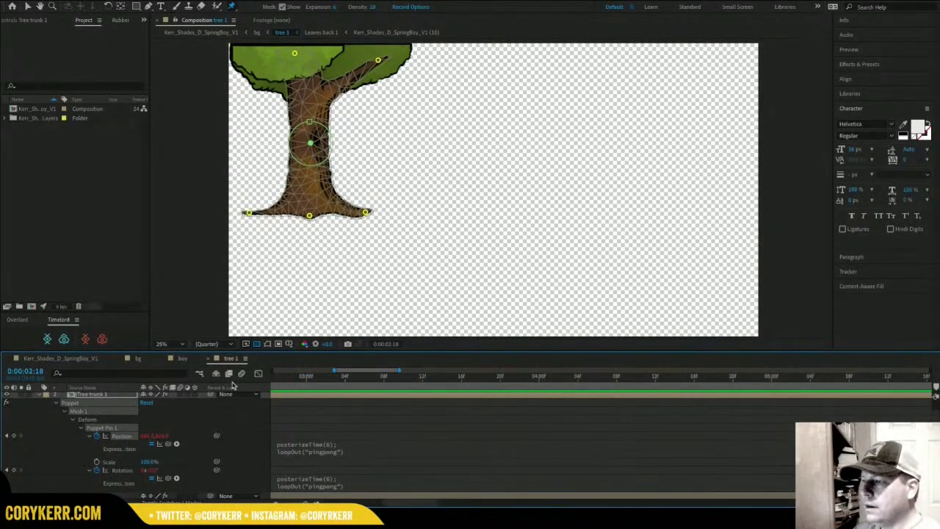
# Play tree 1 briefly, and play the bg composition from the first frame to review the stepped trunk sway.
pyautogui.press('space')
pyautogui.press('space')
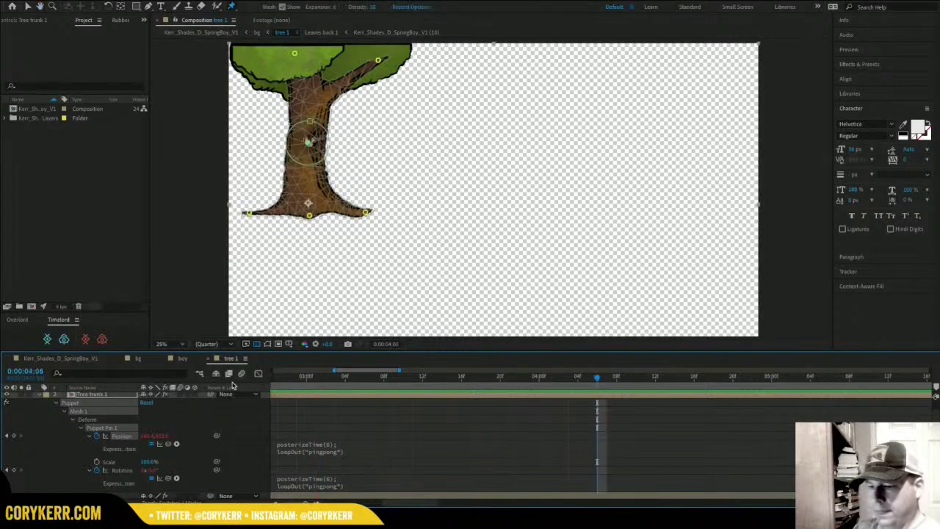
pyautogui.click(138, 358)
pyautogui.press('space')
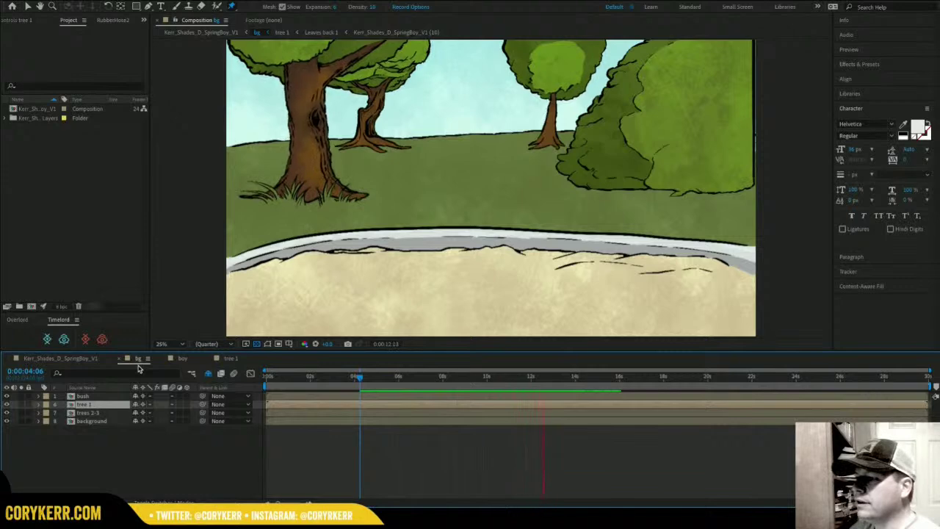
pyautogui.press('space')
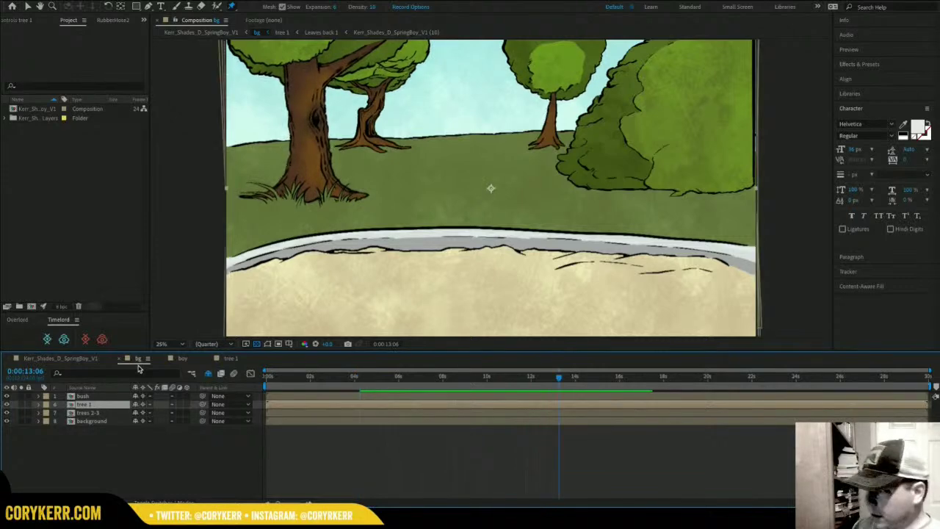
pyautogui.moveTo(327, 376); pyautogui.dragTo(266, 376)
pyautogui.press('space')
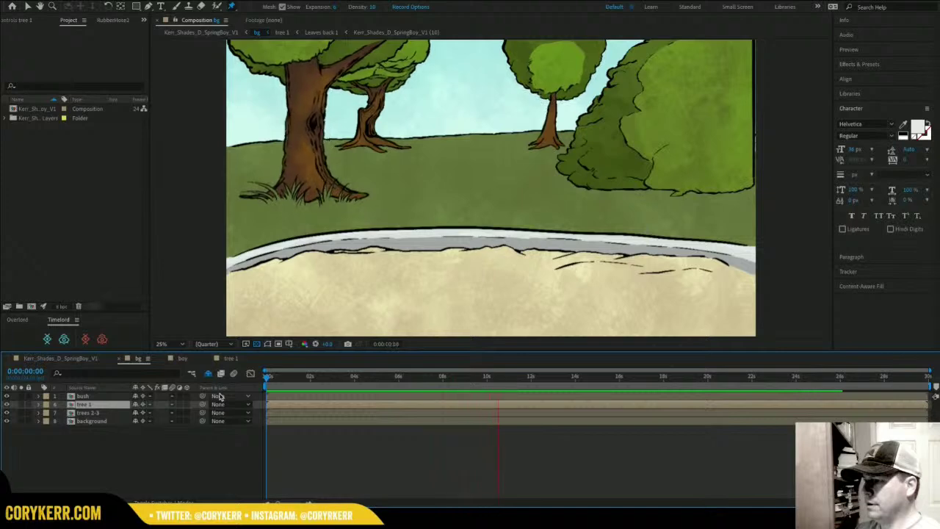
pyautogui.press('space')
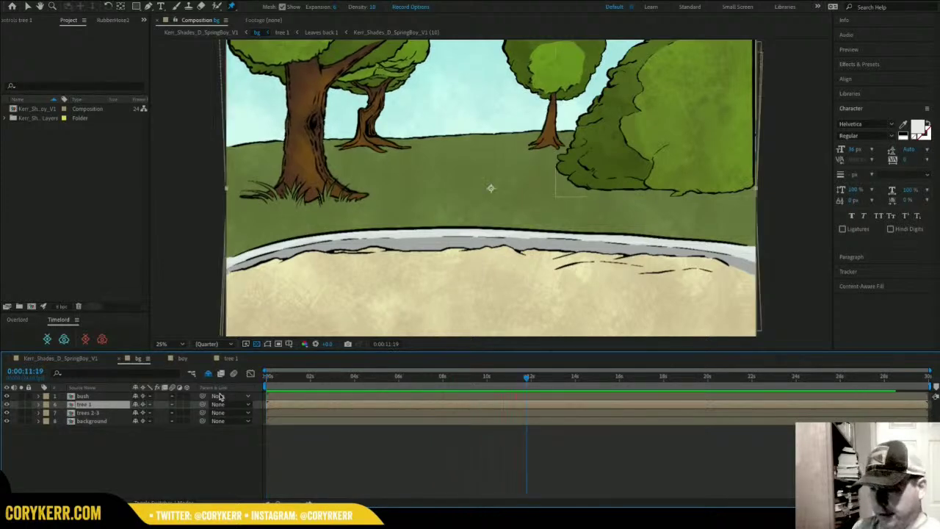
# Close the tree 1 composition and open the trees 2-3 composition from bg.
pyautogui.click(229, 358)
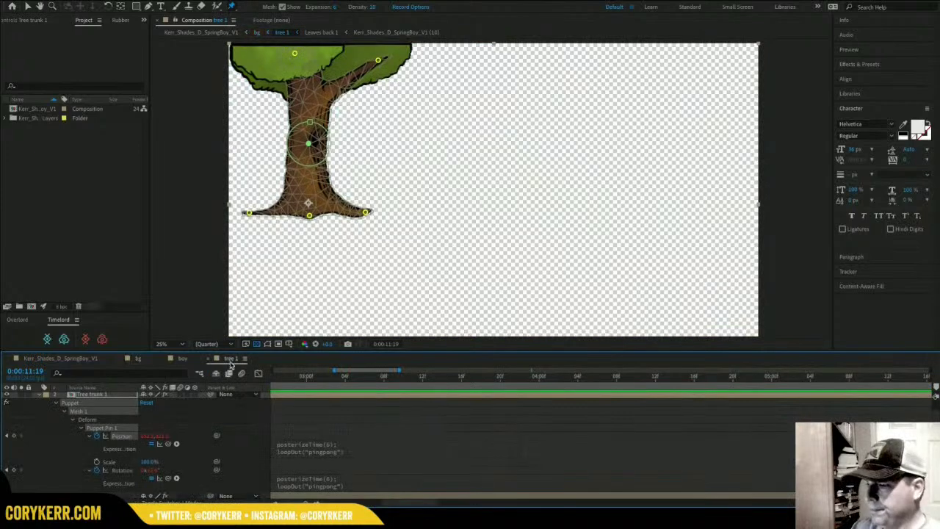
pyautogui.click(208, 359)
pyautogui.click(139, 358)
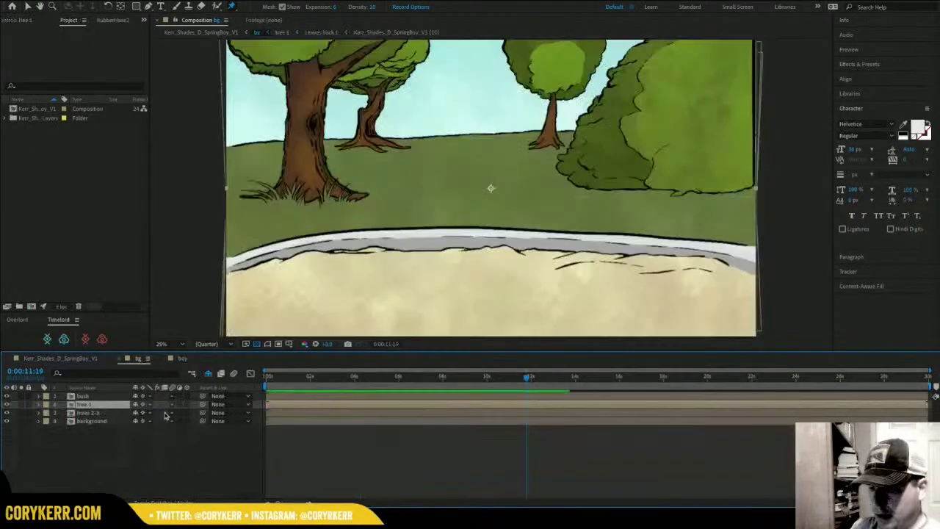
pyautogui.click(98, 413)
pyautogui.doubleClick(98, 416)
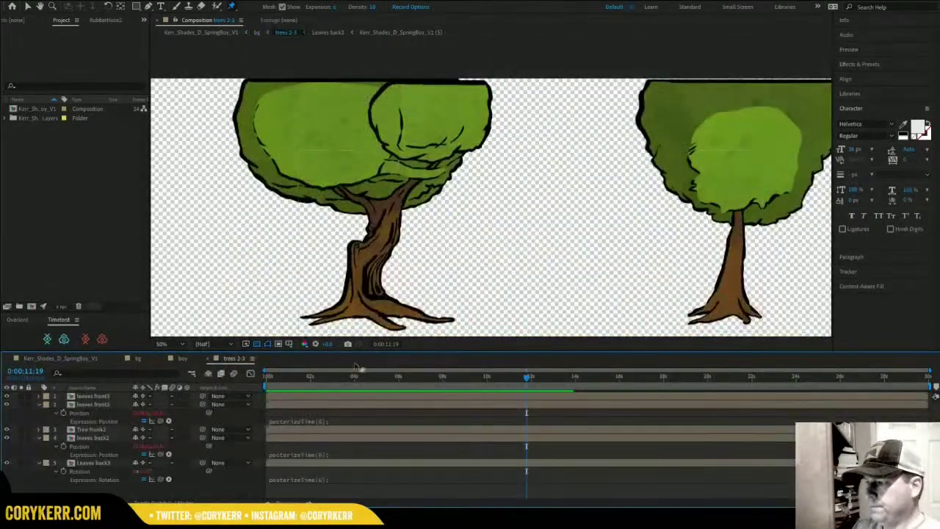
# Select the Tree trunk2 layer and toggle its visibility off and on to identify its artwork.
pyautogui.click(100, 406)
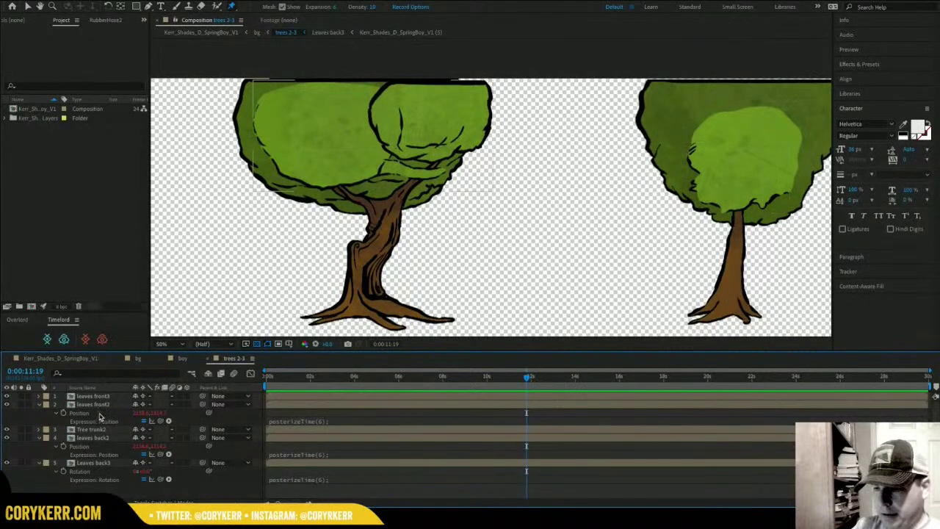
pyautogui.click(102, 431)
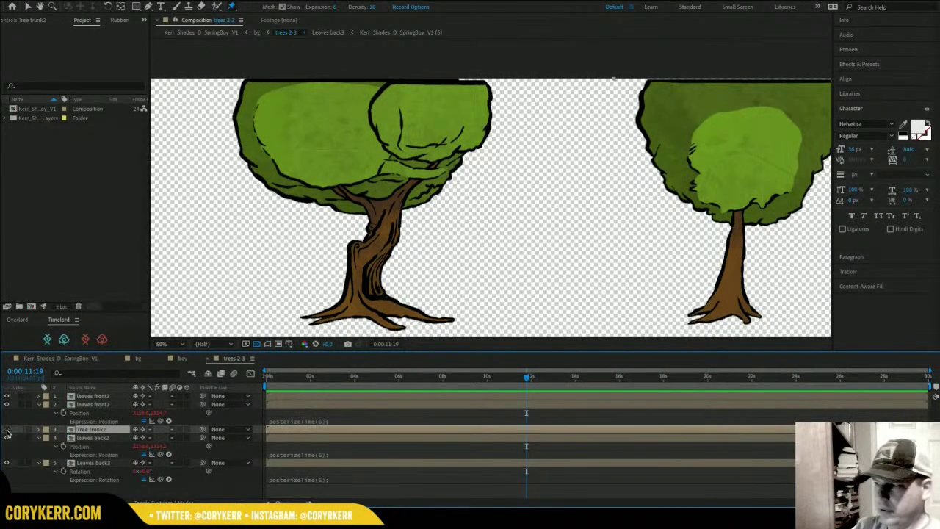
pyautogui.click(6, 429)
pyautogui.click(7, 430)
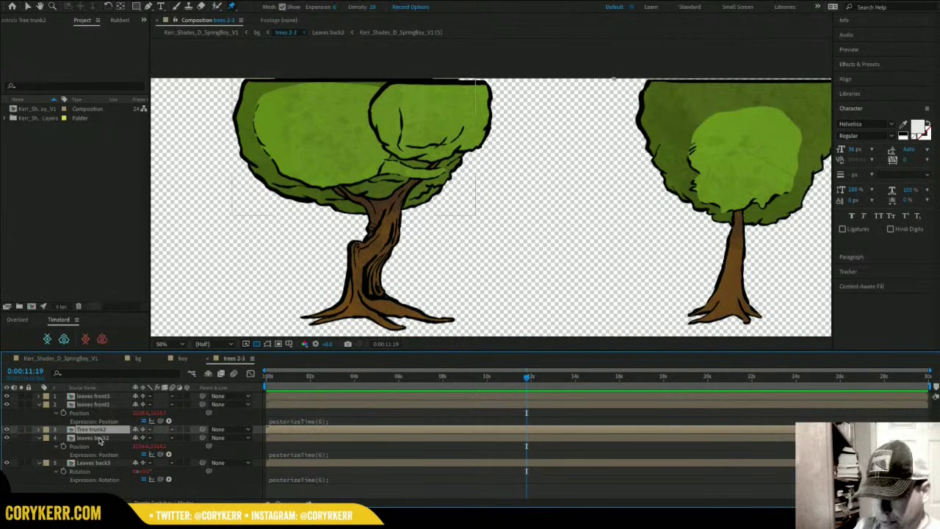
pyautogui.click(6, 430)
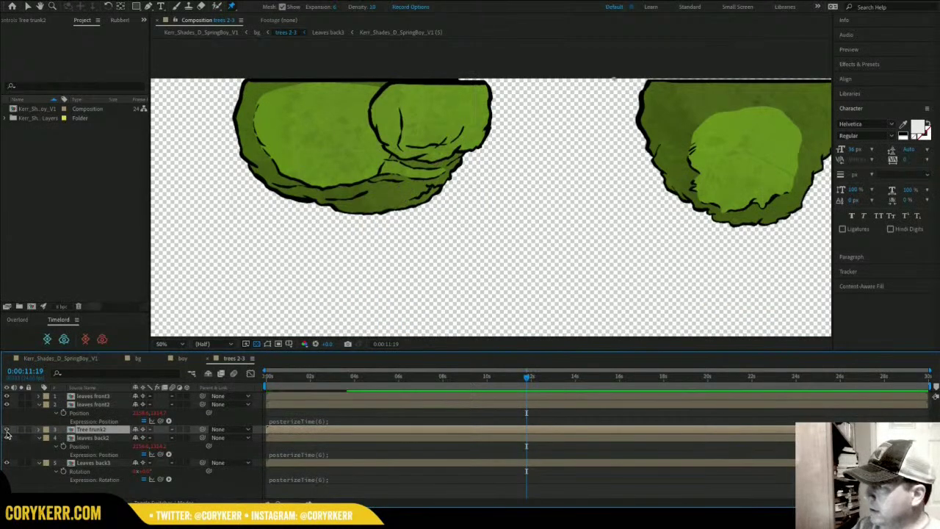
pyautogui.click(6, 430)
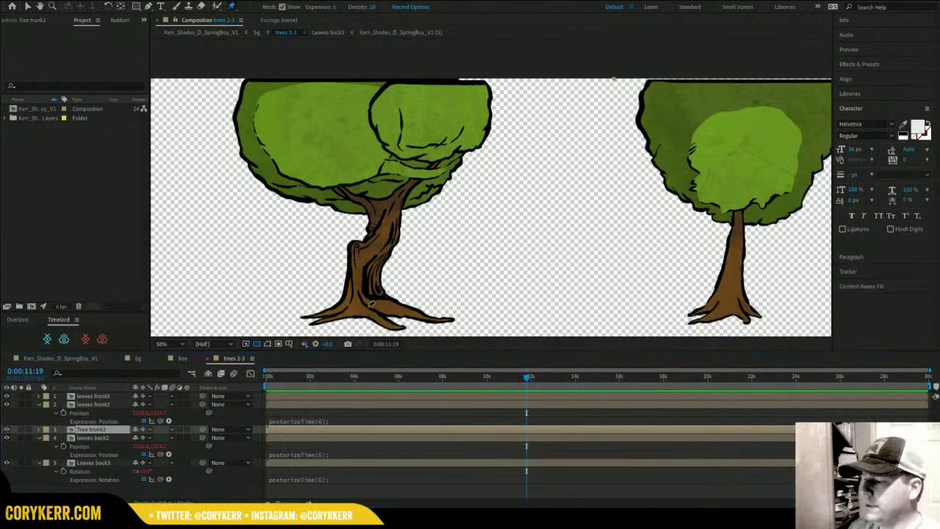
# Place puppet position pins on Tree trunk2: three along the root tips and one at each upper branch end.
pyautogui.click(318, 313)
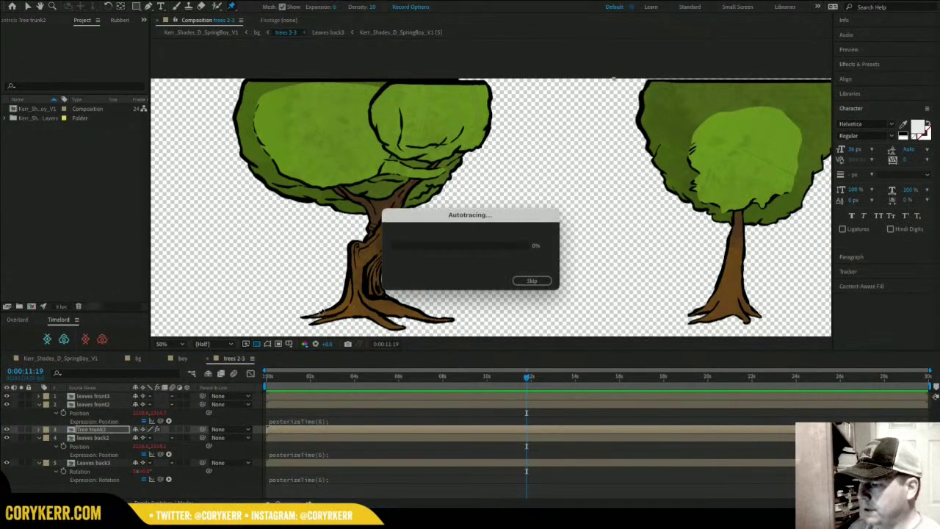
pyautogui.click(399, 329)
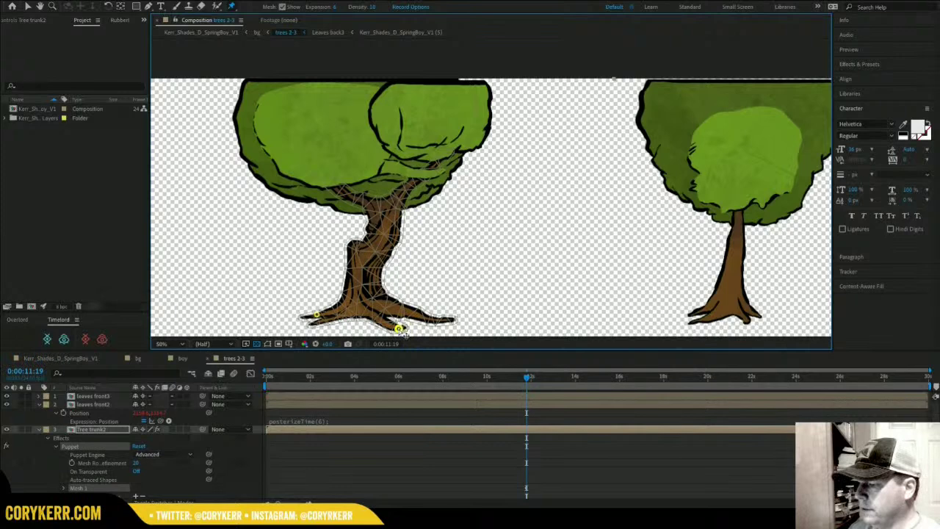
pyautogui.click(451, 321)
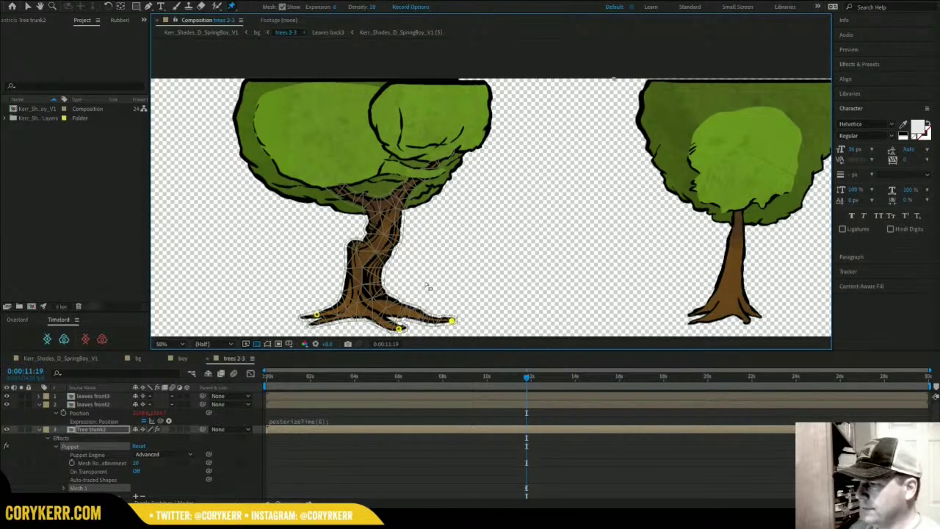
pyautogui.click(450, 152)
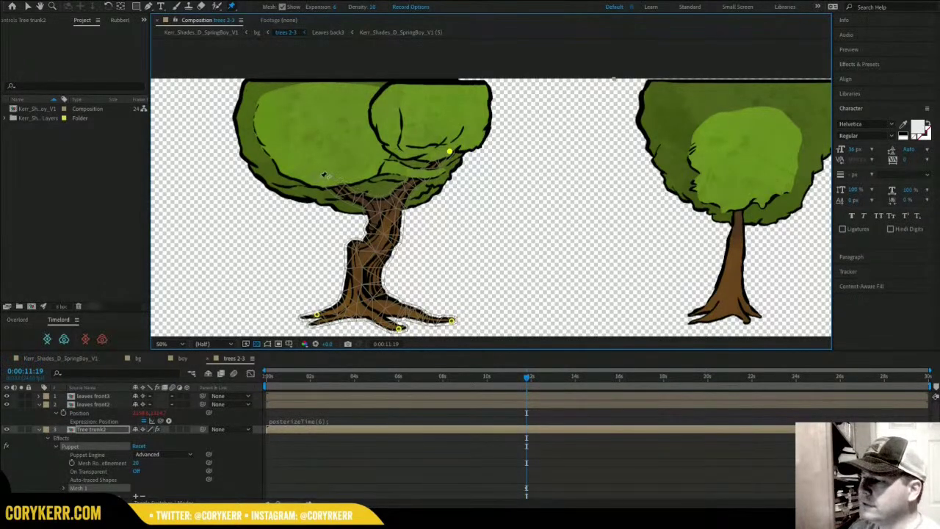
pyautogui.click(321, 177)
# Add a Puppet Advanced pin in the middle of the Tree trunk2 trunk.
pyautogui.click(232, 6)
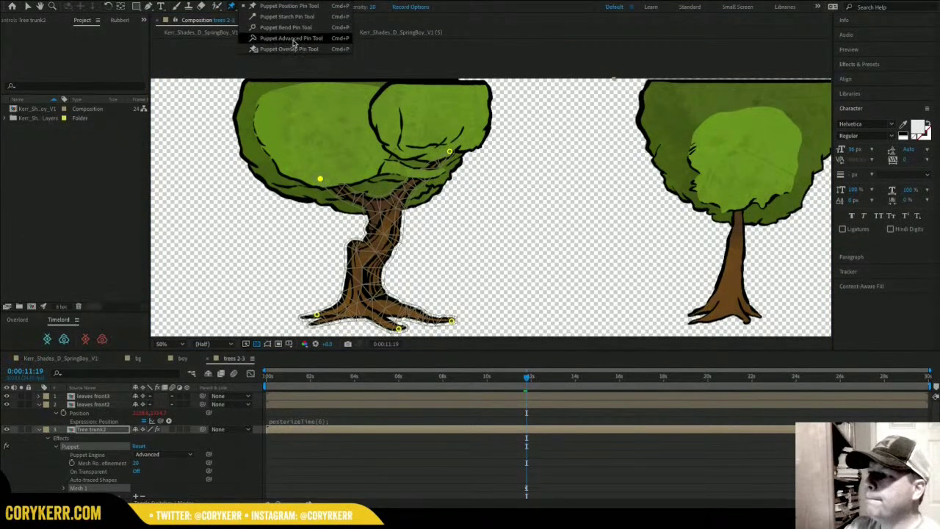
pyautogui.click(292, 39)
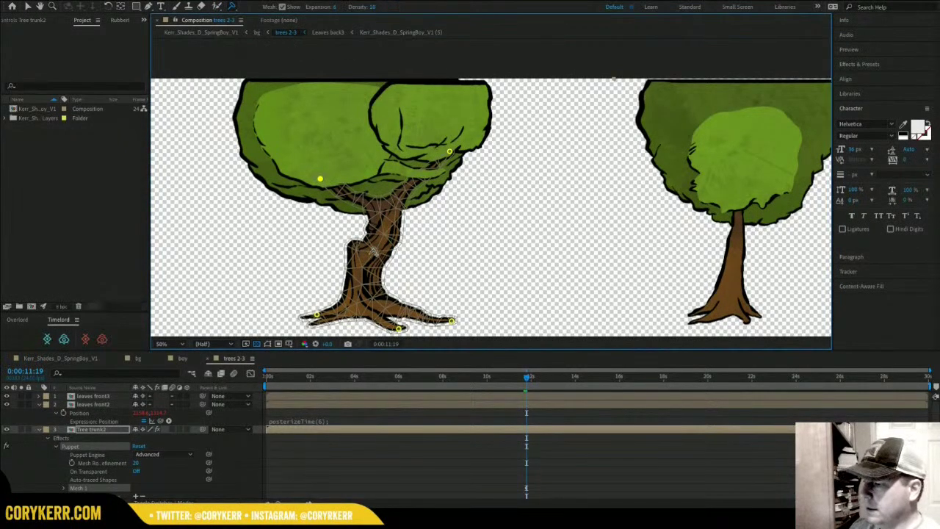
pyautogui.click(371, 252)
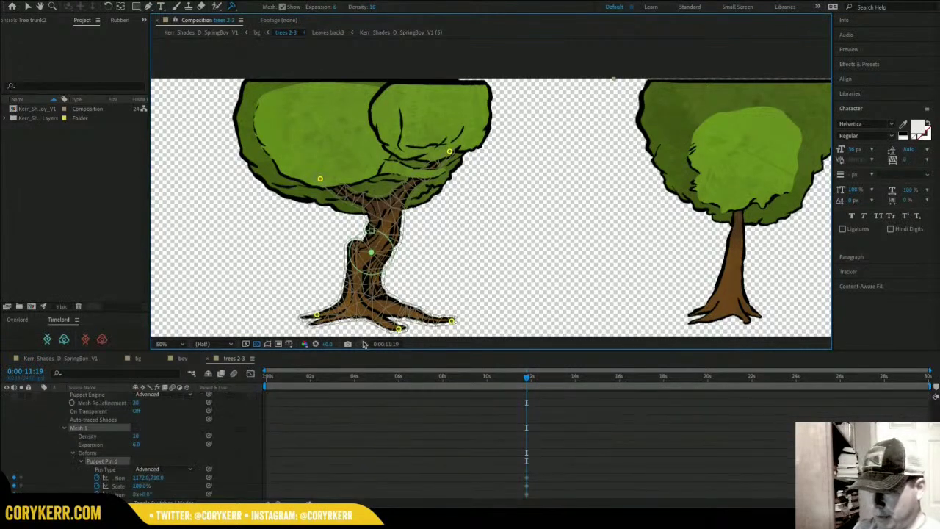
# Reduce the Tree trunk2 layer's property display to its keyframed puppet pin properties.
pyautogui.scroll(-5, 103, 441)
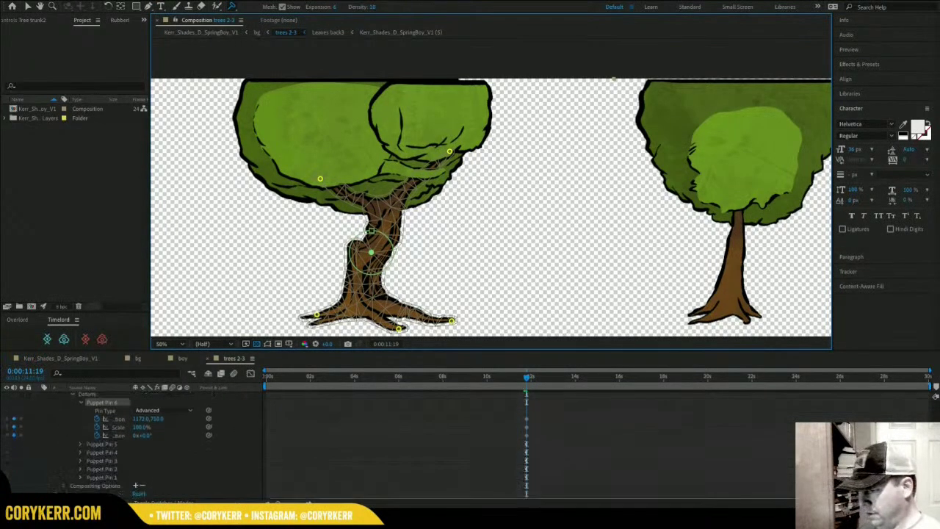
pyautogui.scroll(5, 103, 441)
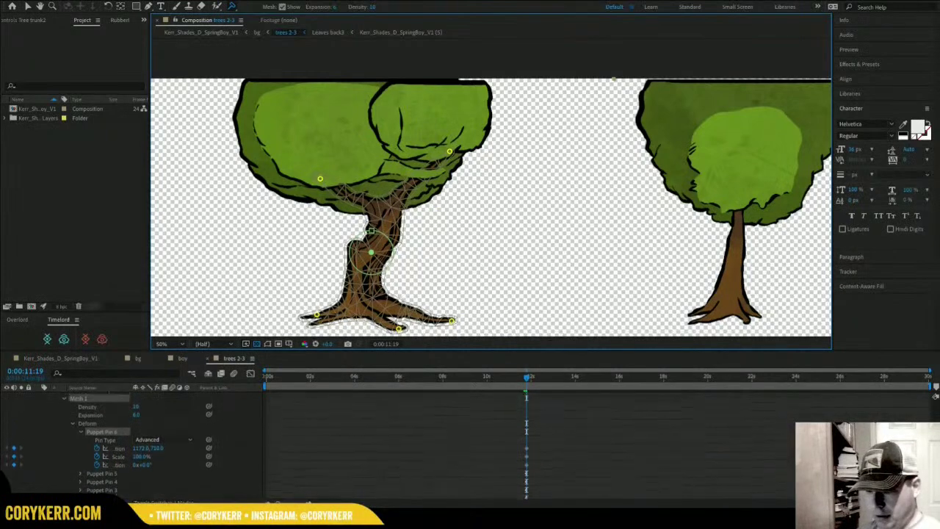
pyautogui.scroll(3, 103, 441)
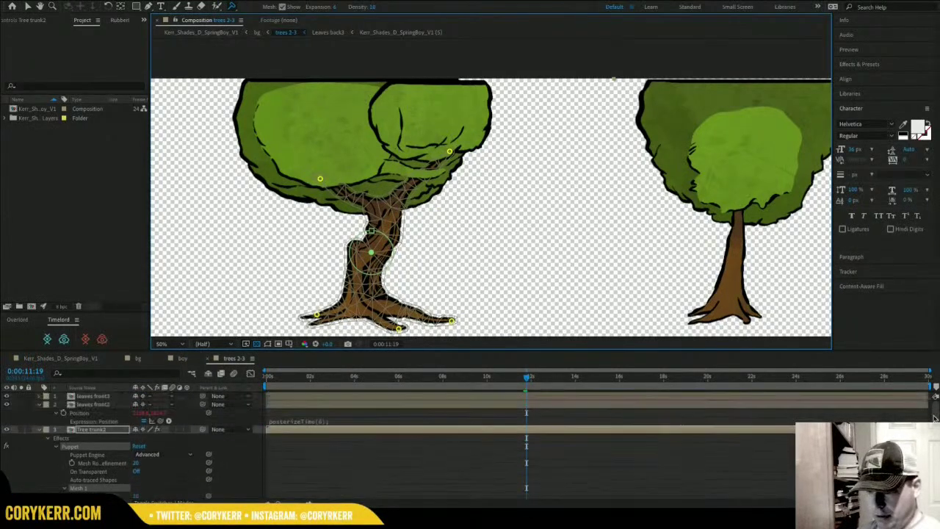
pyautogui.click(108, 430)
pyautogui.press('u')
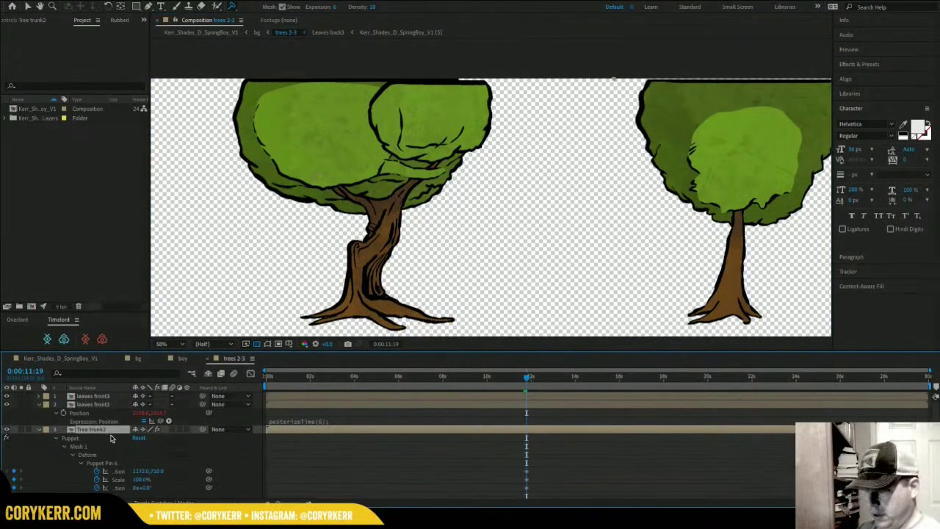
pyautogui.press('u')
pyautogui.press('u')
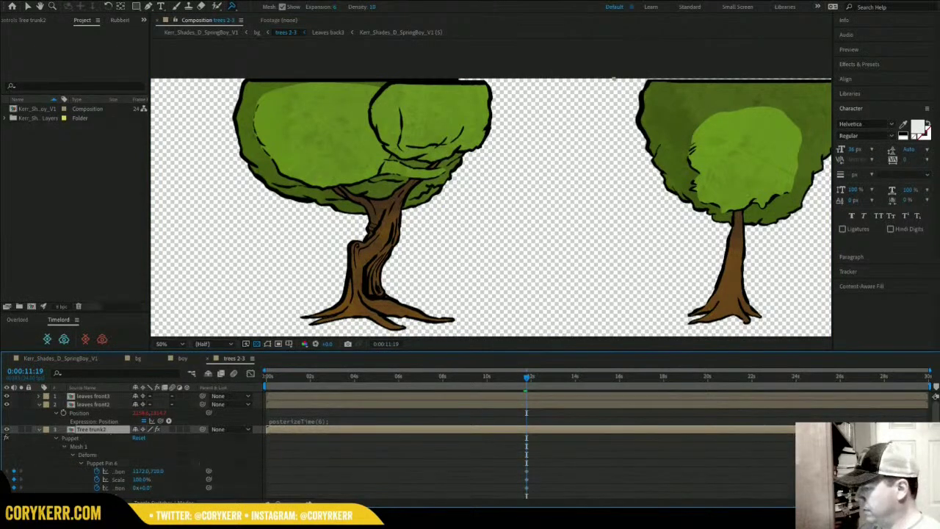
pyautogui.scroll(-5, 132, 441)
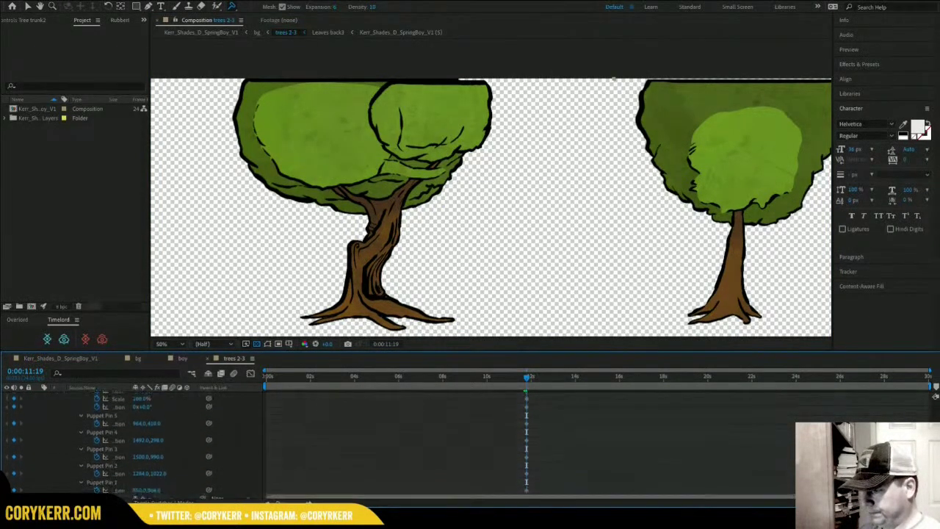
pyautogui.scroll(2, 132, 440)
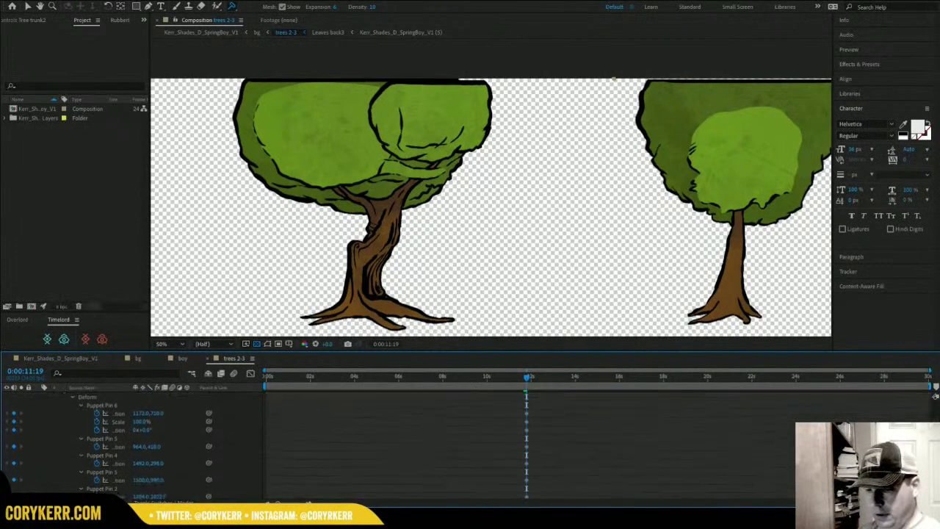
pyautogui.scroll(-1, 133, 441)
# Turn off Position keyframing for Puppet Pins 5, 4, 3, 2 and 1 of Tree trunk2.
pyautogui.click(97, 430)
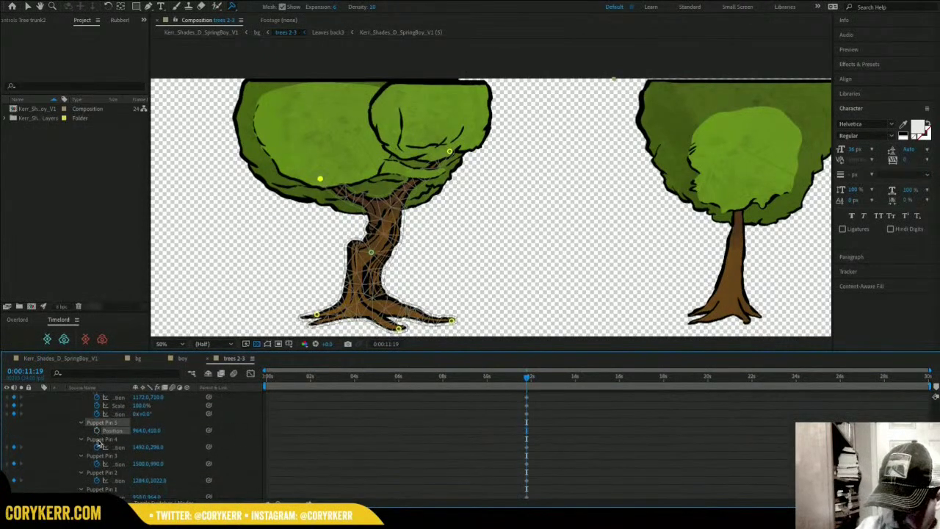
pyautogui.click(97, 447)
pyautogui.click(97, 463)
pyautogui.click(97, 480)
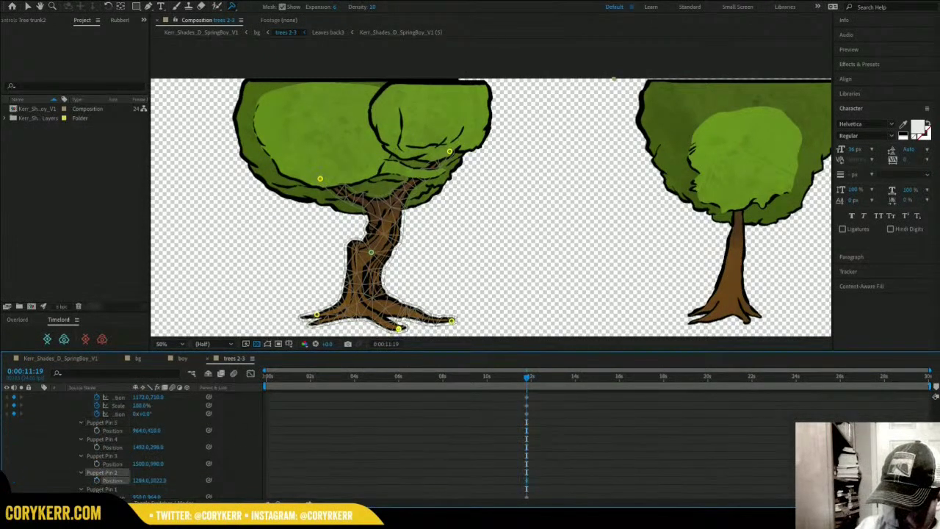
pyautogui.click(97, 497)
# Collapse the property groups of Puppet Pins 5 to 1, leaving Puppet Pin 6 expanded.
pyautogui.scroll(1, 110, 441)
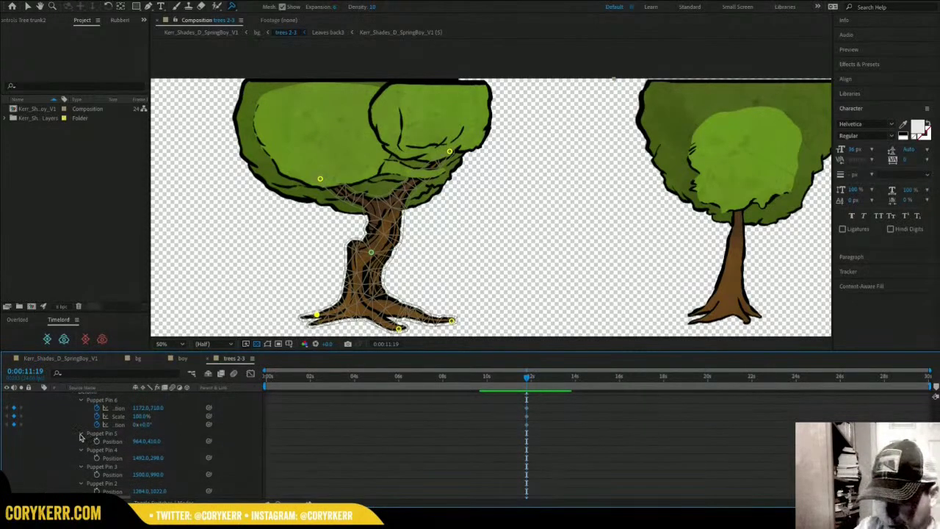
pyautogui.click(81, 434)
pyautogui.click(82, 442)
pyautogui.click(81, 450)
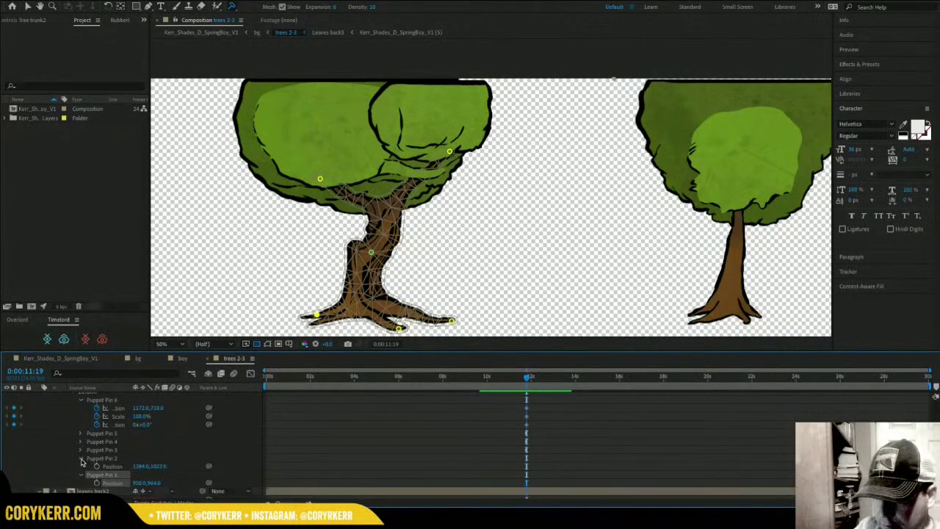
pyautogui.click(82, 458)
pyautogui.click(81, 466)
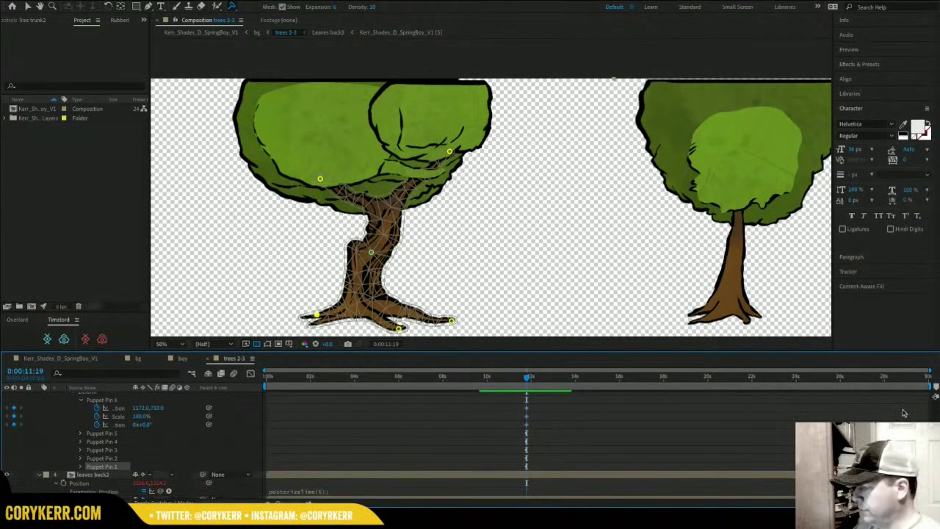
# Move Puppet Pin 6's Position, Scale and Rotation keyframes to the first frame, and set the current time to 0:00:02:00.
pyautogui.scroll(2, 526, 445)
pyautogui.moveTo(537, 424); pyautogui.dragTo(263, 445)
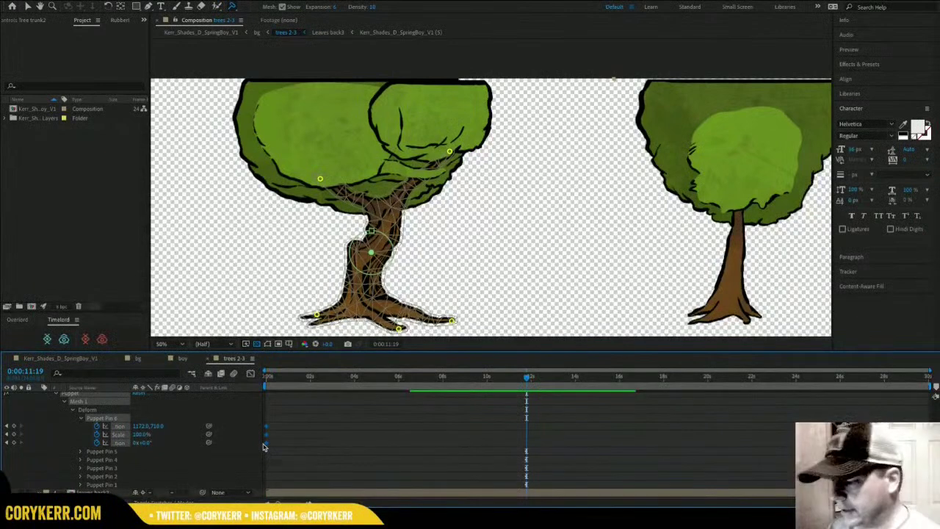
pyautogui.press('Home')
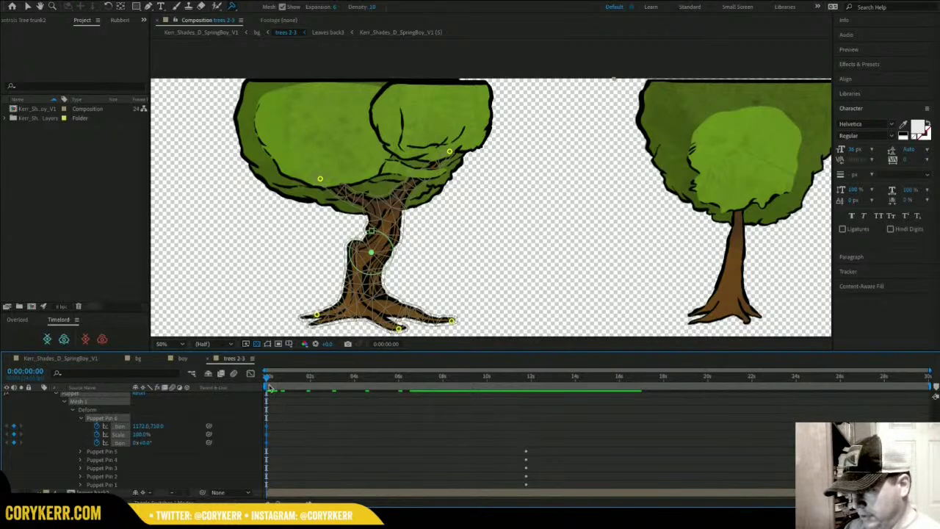
pyautogui.moveTo(266, 379); pyautogui.dragTo(310, 378)
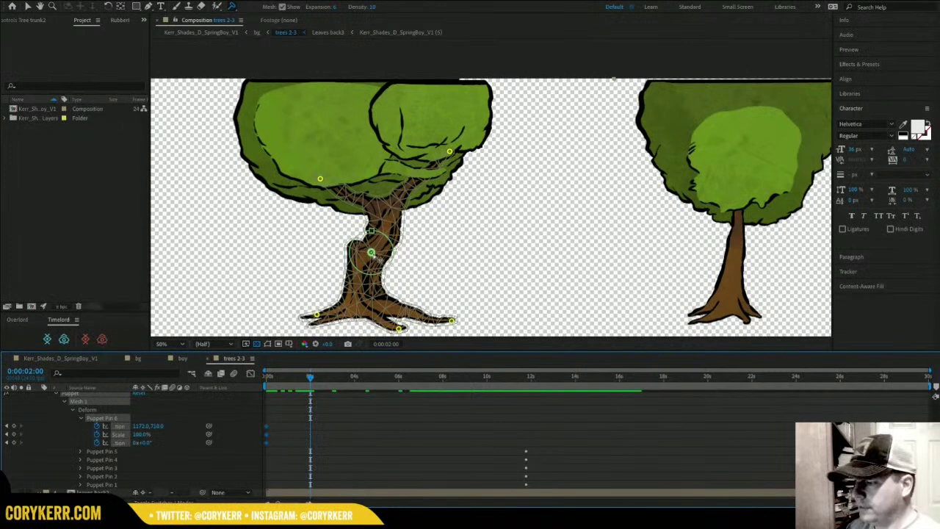
# Shift and rotate Puppet Pin 6 slightly at 0:00:02:00, return to the first frame, and turn off the pin's Scale keyframing.
pyautogui.moveTo(371, 252); pyautogui.dragTo(395, 246)
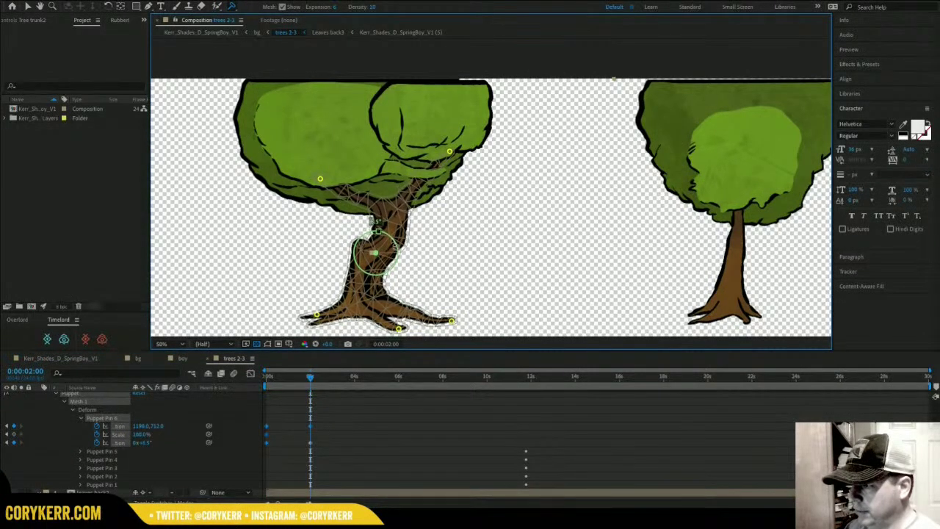
pyautogui.moveTo(310, 378); pyautogui.dragTo(245, 374)
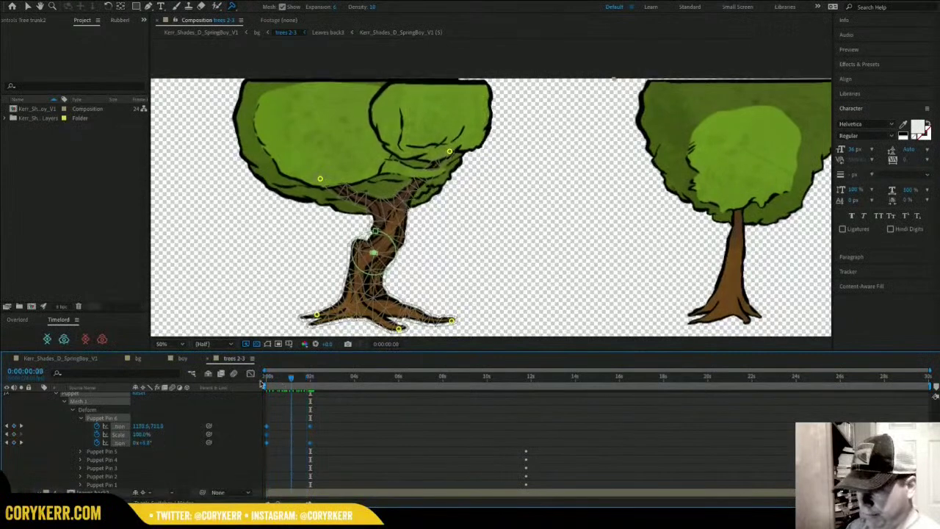
pyautogui.click(165, 441)
pyautogui.click(101, 439)
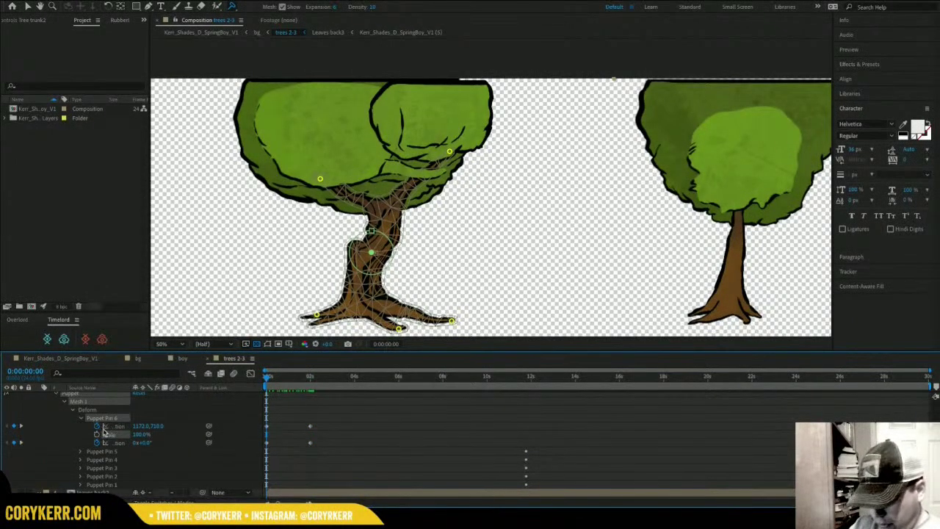
# Add a two-line expression to Puppet Pin 6's Position: posterizeTime(6); followed by loopOut("pingpong").
pyautogui.keyDown('alt'); pyautogui.click(96, 427); pyautogui.keyUp('alt')
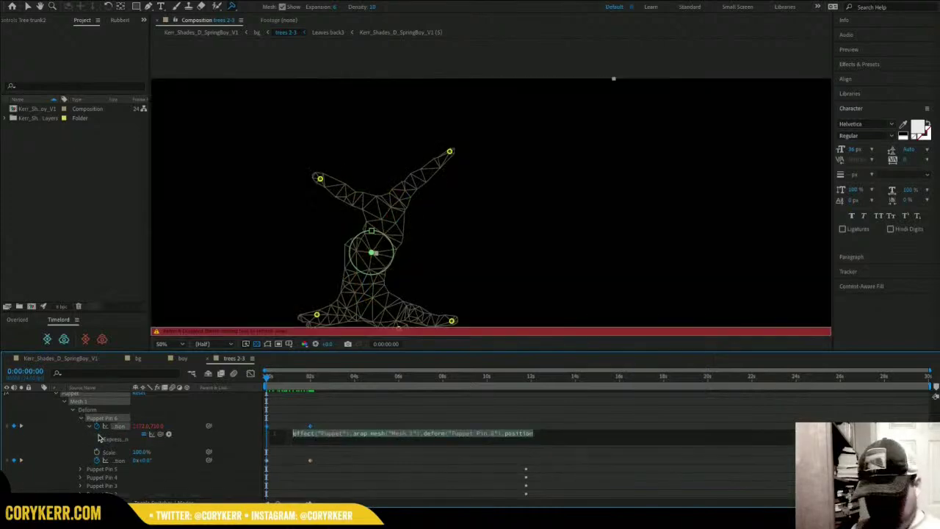
pyautogui.write('posterizeTime(6);')
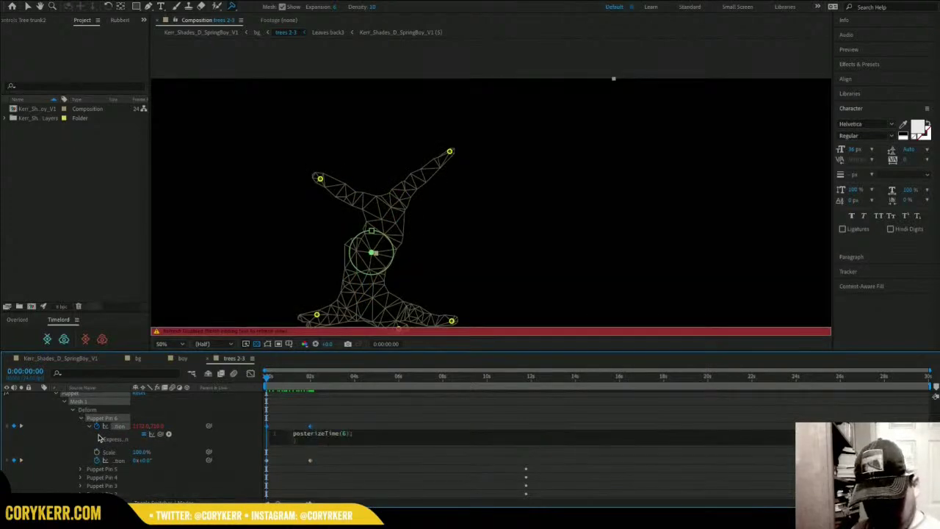
pyautogui.write('loopOut("pingpong")')
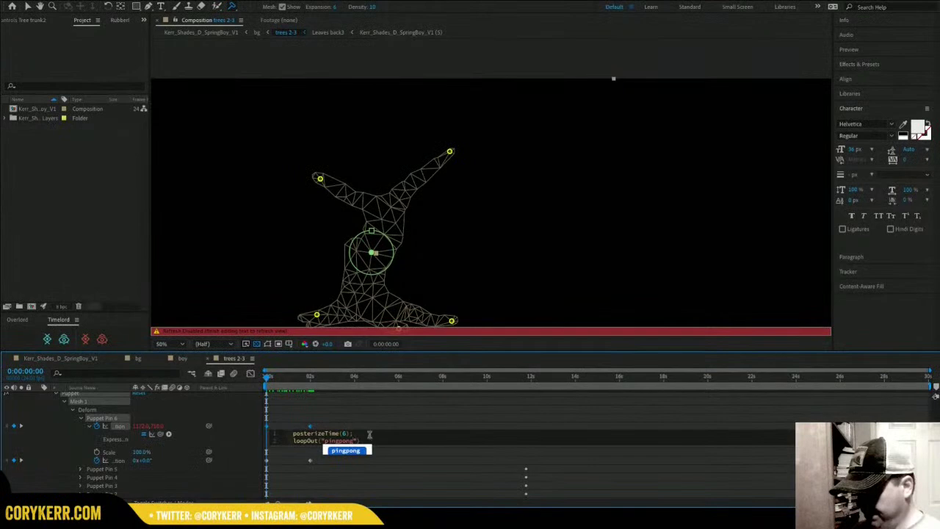
pyautogui.click(365, 434)
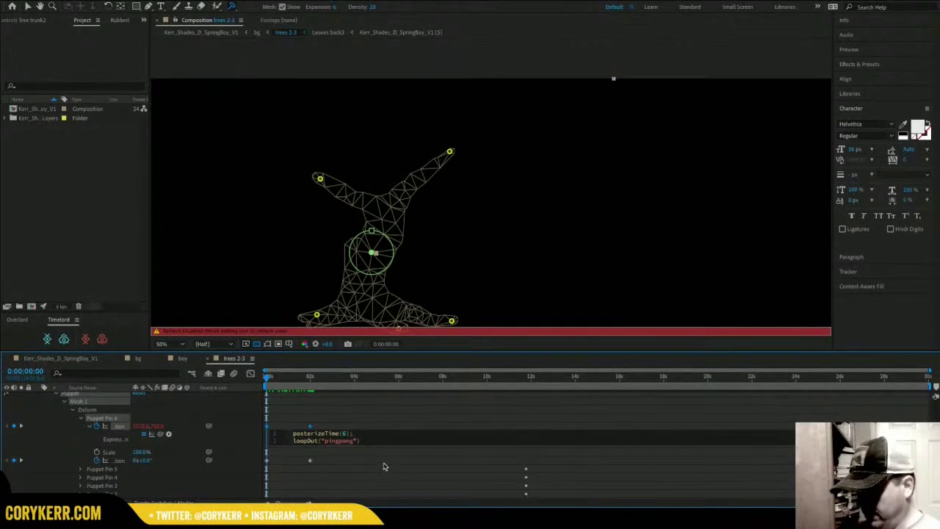
pyautogui.click(357, 446)
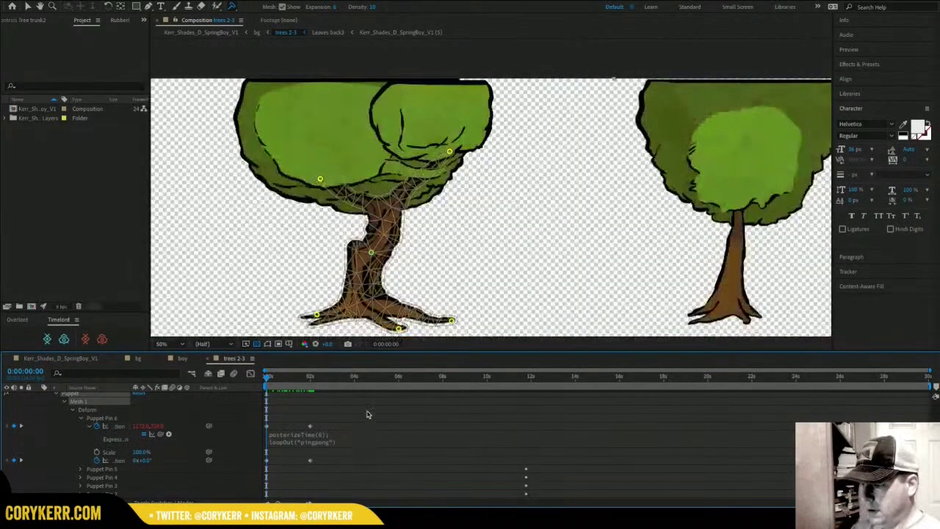
# Give Puppet Pin 6's Rotation the expression posterizeTime(6); with loopOut("pingpong") on the second line.
pyautogui.keyDown('alt'); pyautogui.click(97, 461); pyautogui.keyUp('alt')
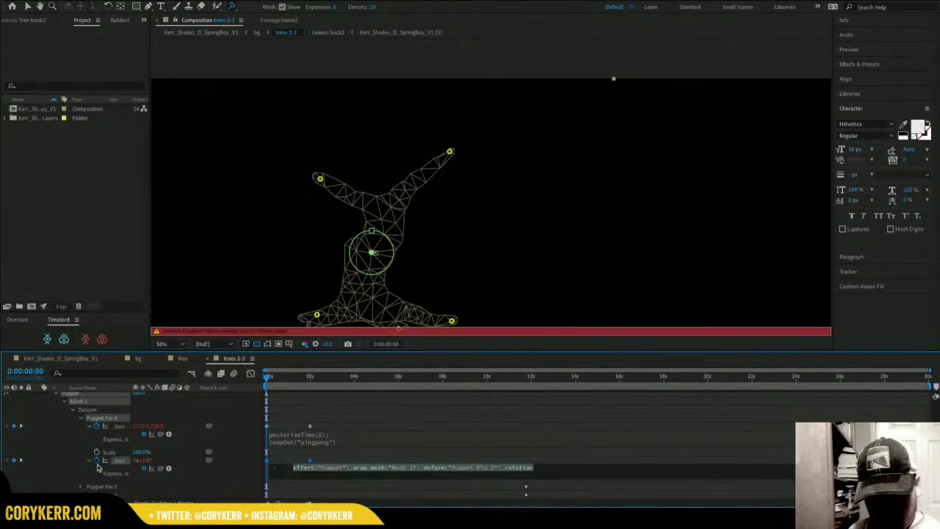
pyautogui.write('posterizeTime(6)')
pyautogui.press('Return')
pyautogui.write('loopOut("pingpong")')
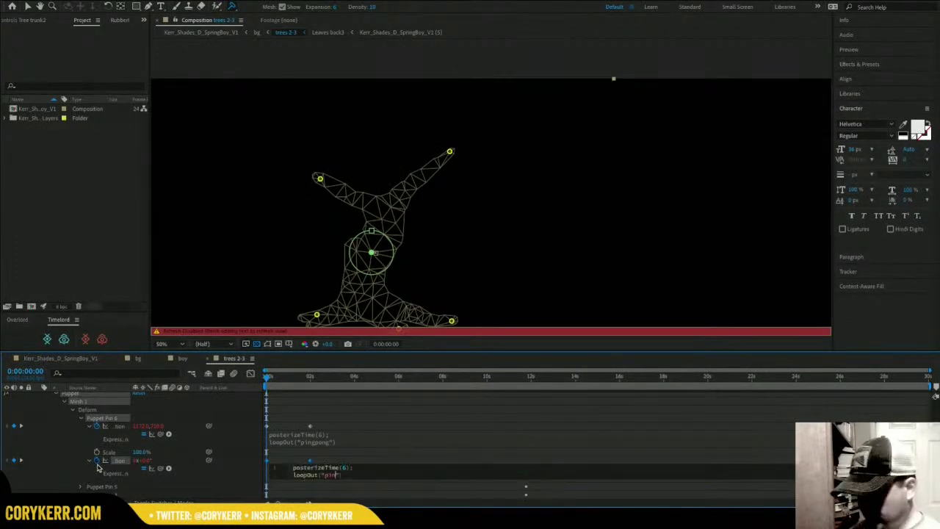
pyautogui.click(281, 380)
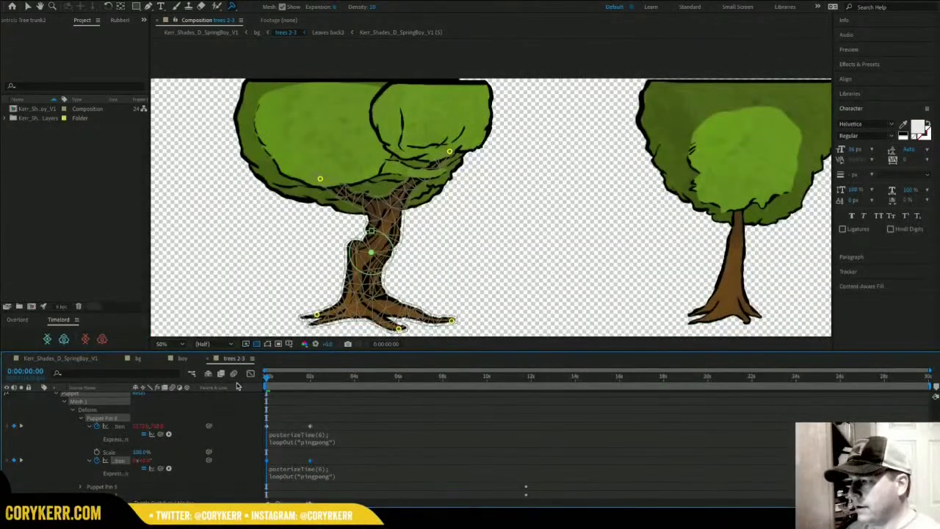
# Preview the trunk sway in trees 2-3, and play the bg composition from its first frame.
pyautogui.press('space')
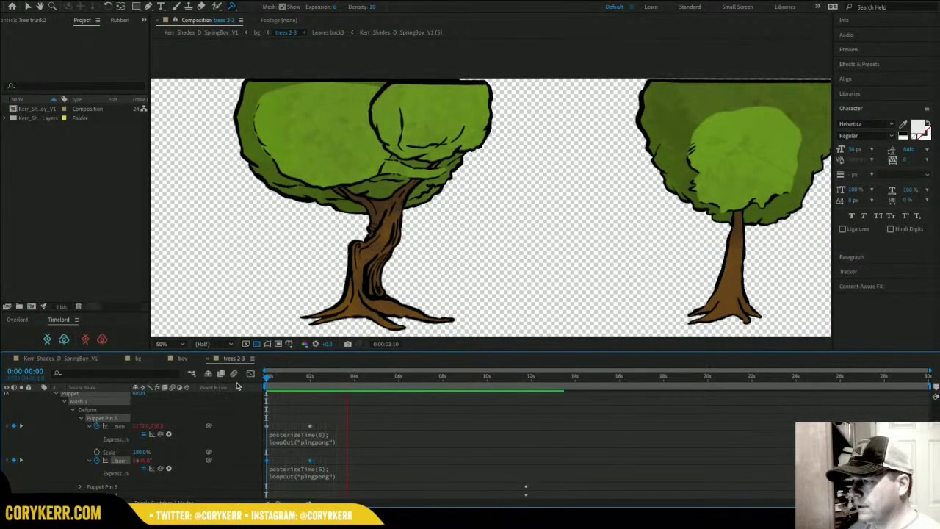
pyautogui.press('space')
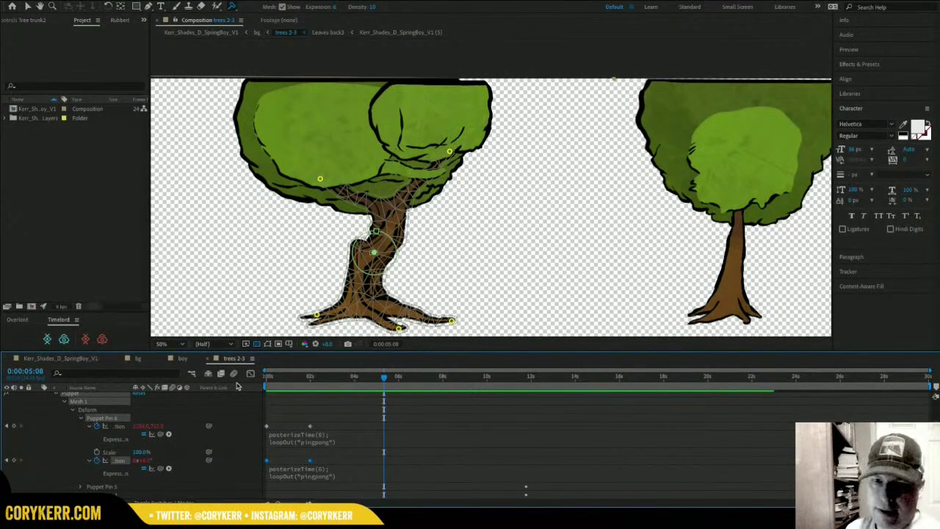
pyautogui.click(138, 359)
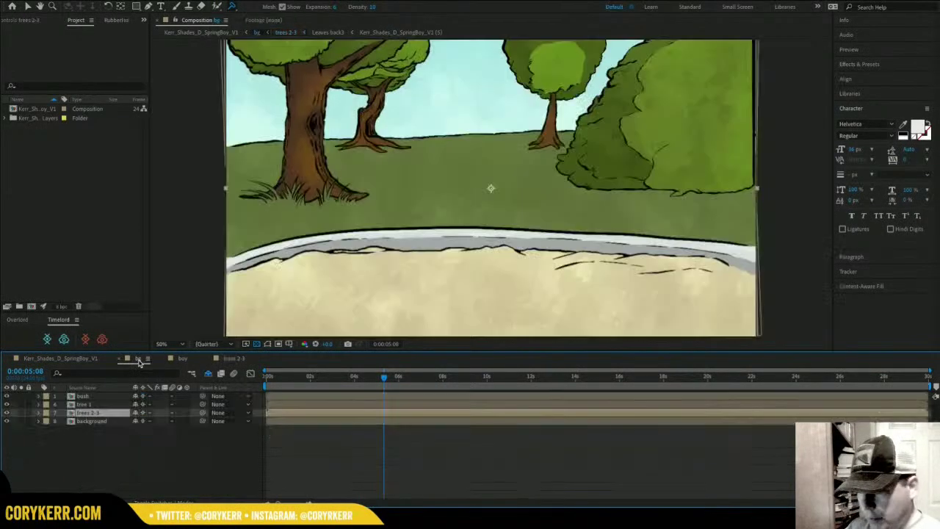
pyautogui.moveTo(320, 379); pyautogui.dragTo(265, 379)
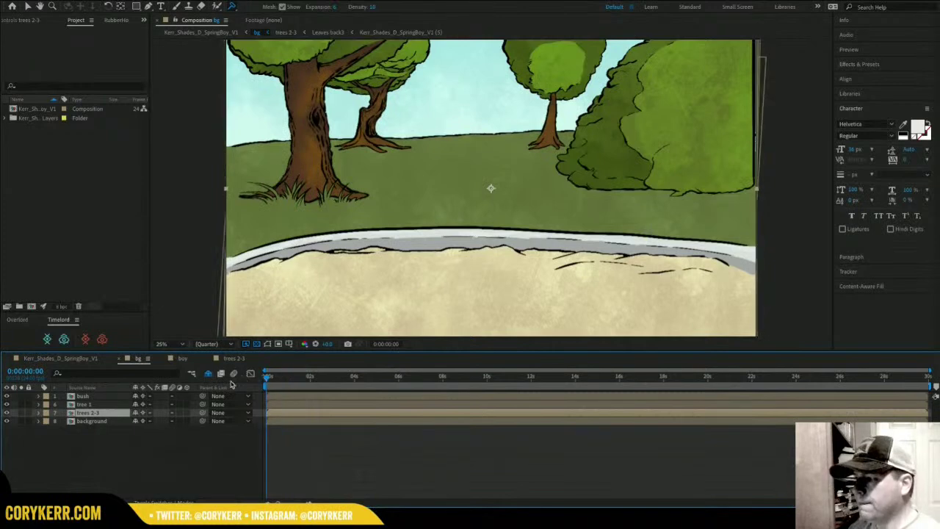
pyautogui.press('space')
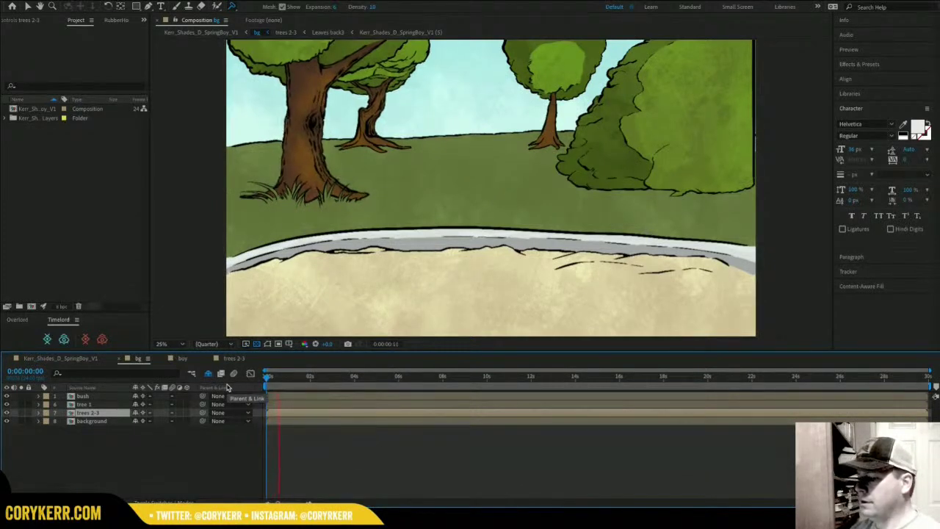
# Limit the bg composition's work area to the first four seconds and preview the looping sway.
pyautogui.click(310, 389)
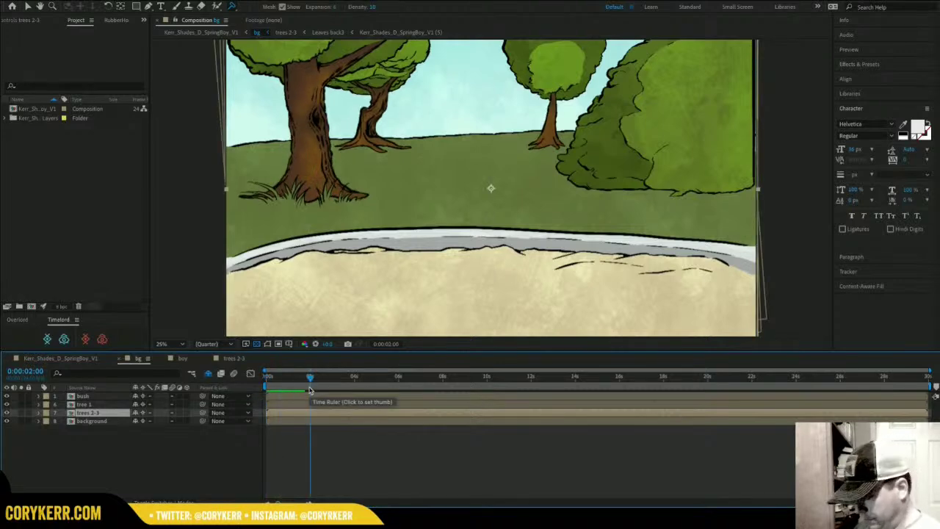
pyautogui.press('space')
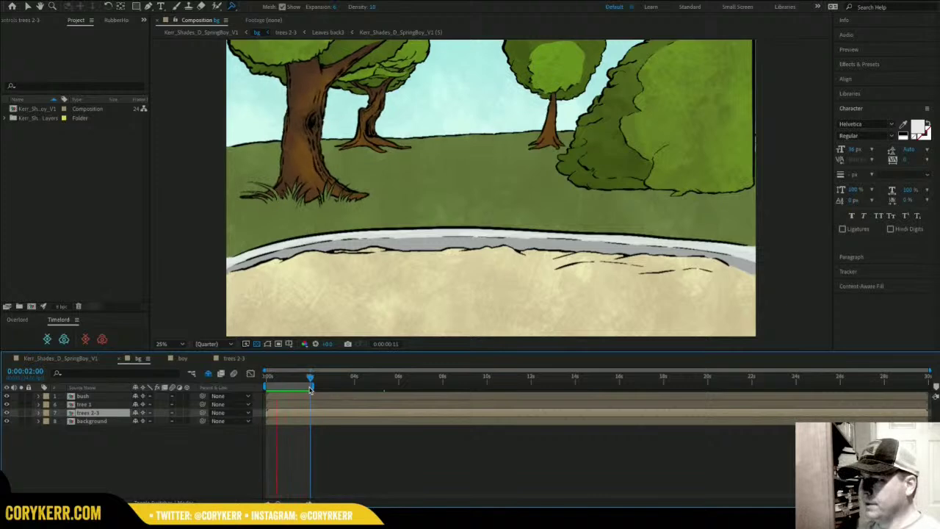
pyautogui.press('space')
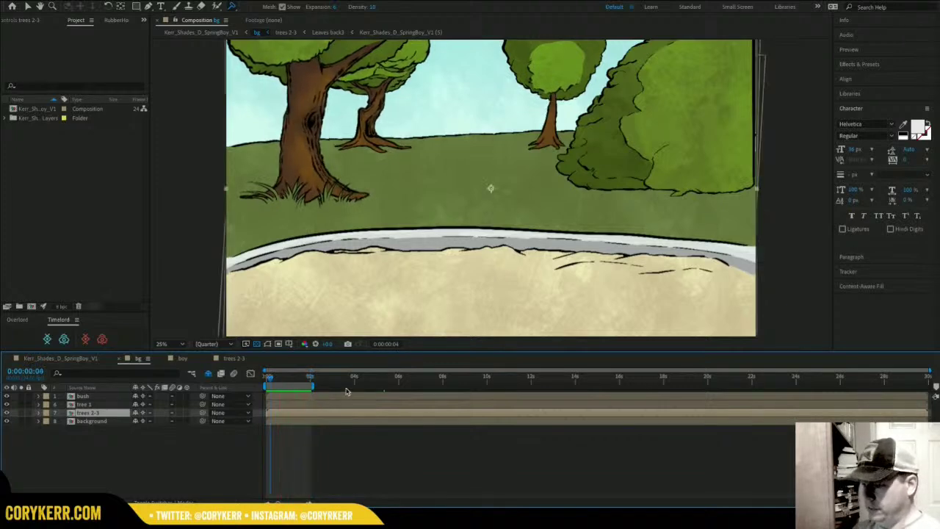
pyautogui.moveTo(314, 388); pyautogui.dragTo(355, 387)
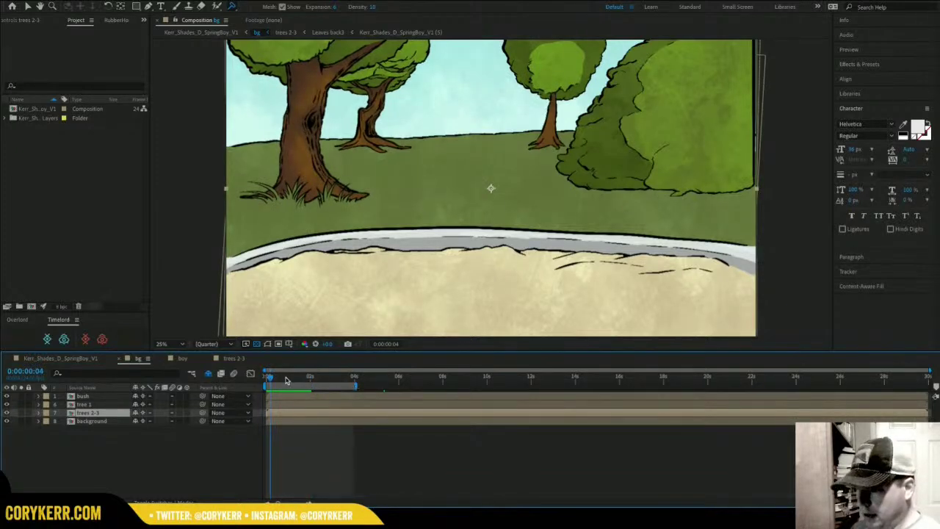
pyautogui.press('space')
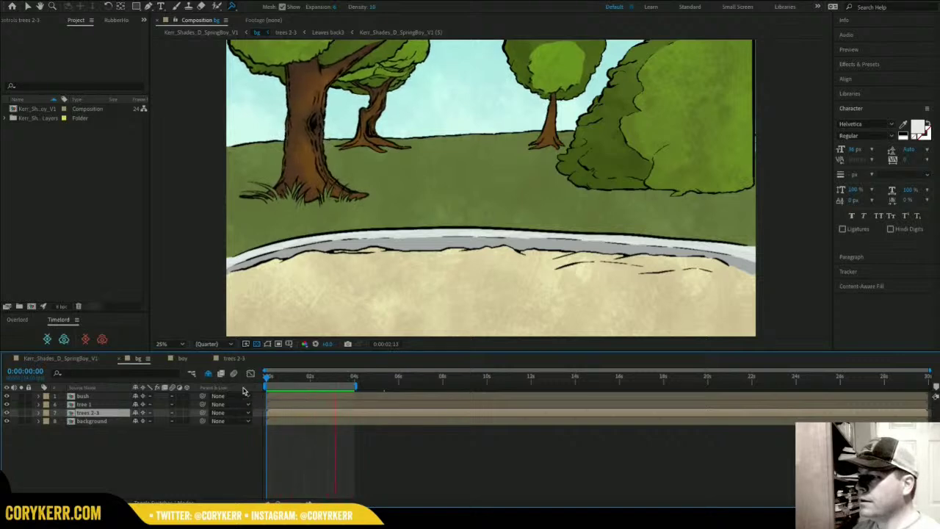
pyautogui.press('space')
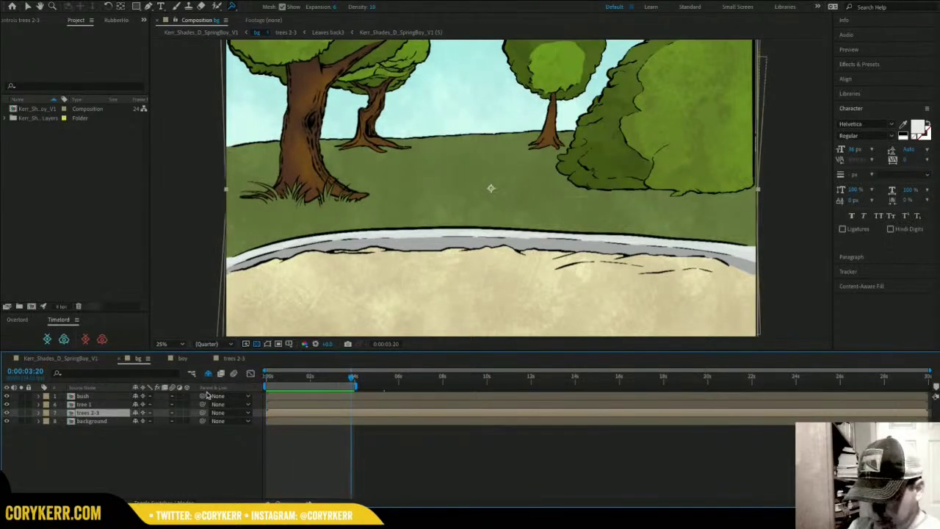
# Return to the trees 2-3 composition and collapse the properties of the Tree trunk2 and Leaves back3 layers.
pyautogui.click(232, 359)
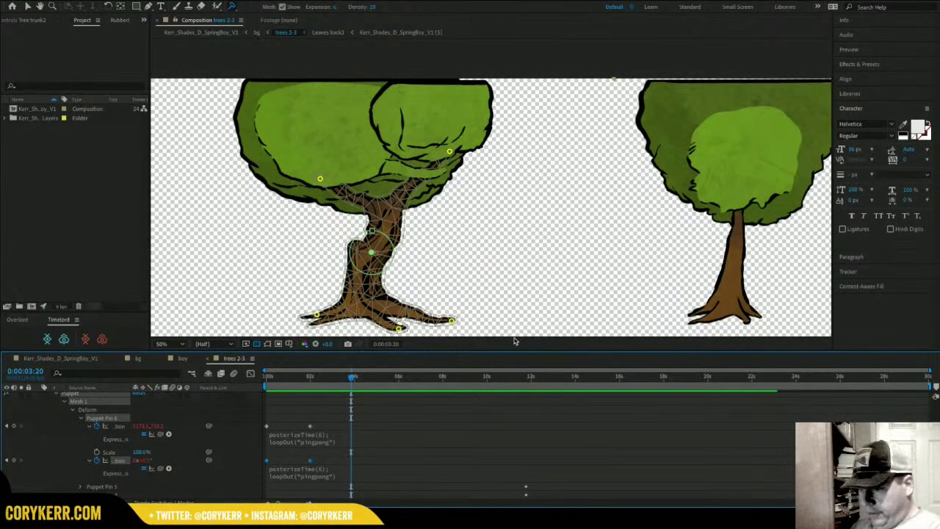
pyautogui.scroll(4, 48, 430)
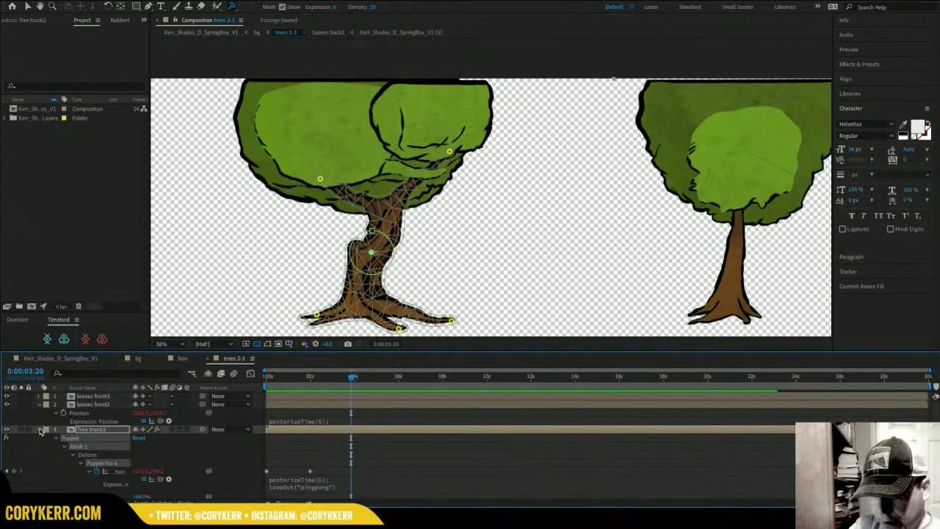
pyautogui.click(40, 430)
pyautogui.click(40, 446)
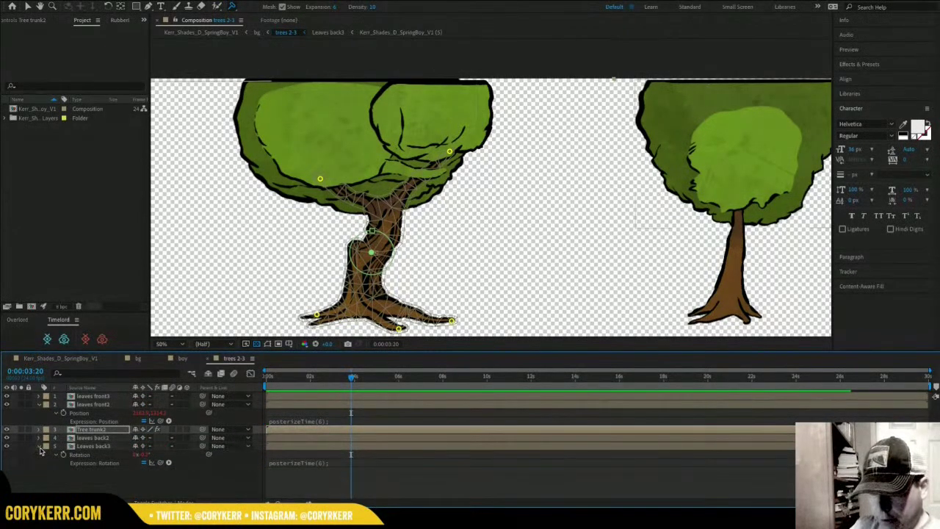
pyautogui.click(39, 446)
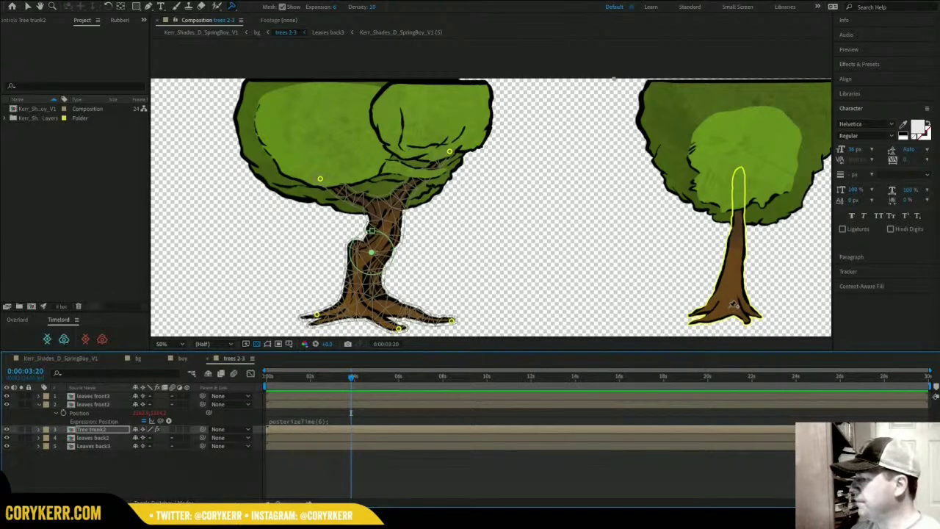
# Pin the thin tree's trunk with an Advanced pin at mid-trunk and Position pins at its top and at both root ends.
pyautogui.click(734, 263)
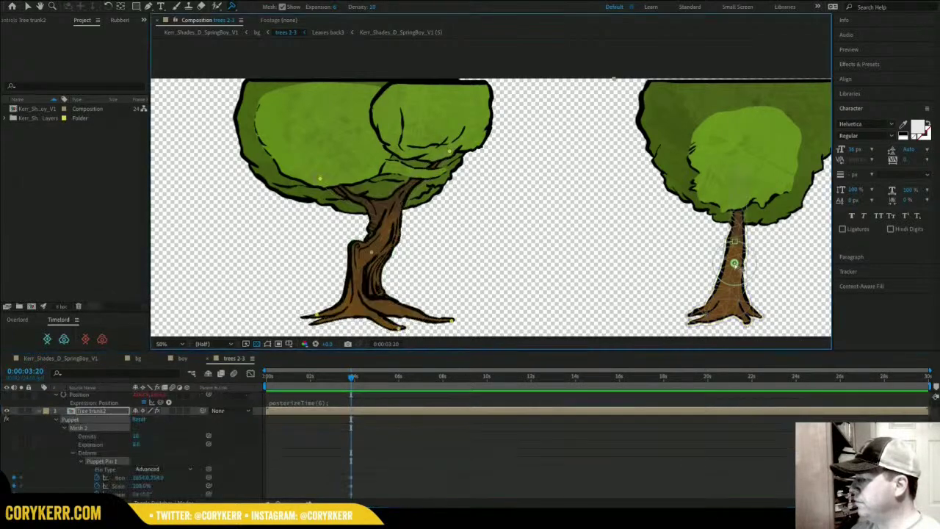
pyautogui.click(232, 6)
pyautogui.click(250, 7)
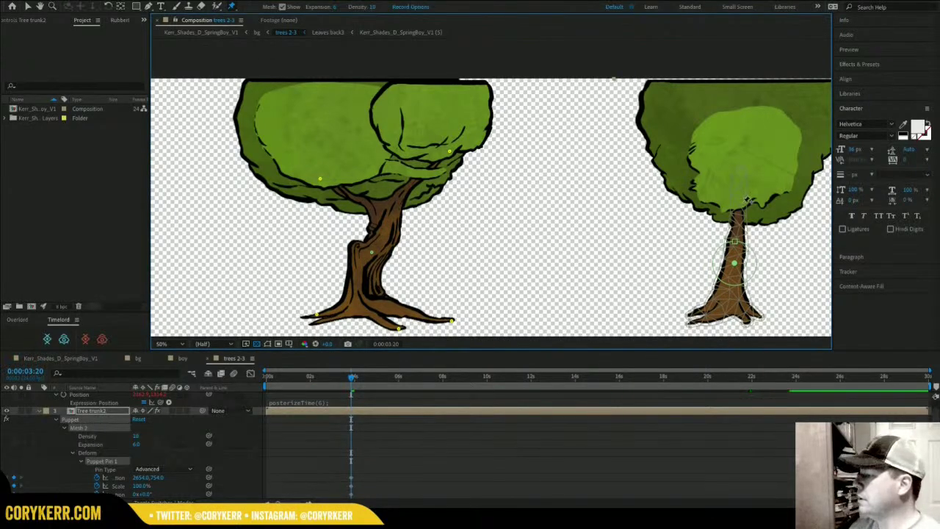
pyautogui.click(739, 170)
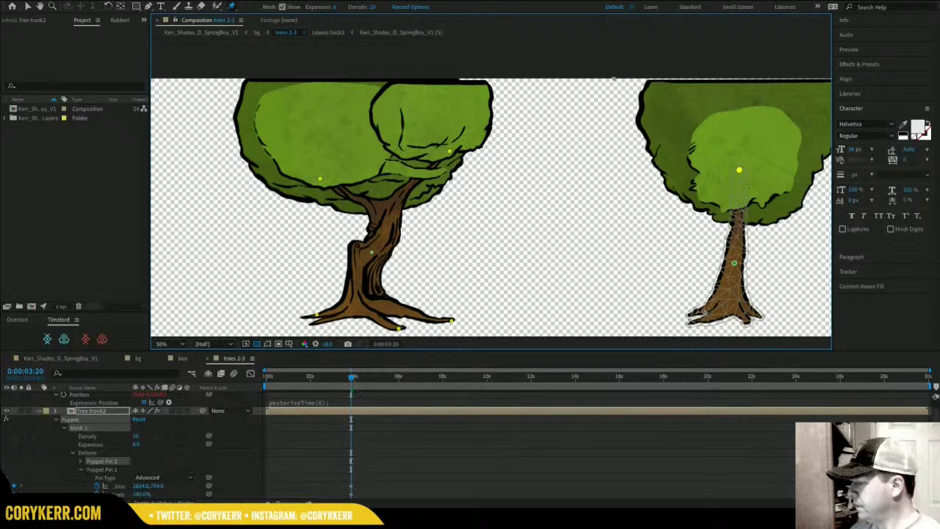
pyautogui.click(693, 318)
pyautogui.click(752, 317)
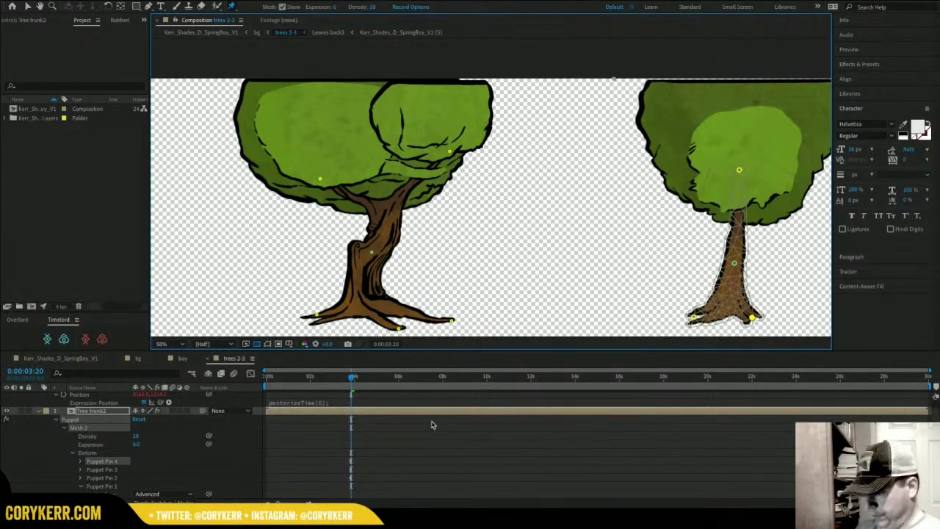
# Show only the keyframed properties of Tree trunk2, bringing the Mesh 2 puppet pins into view.
pyautogui.press('u')
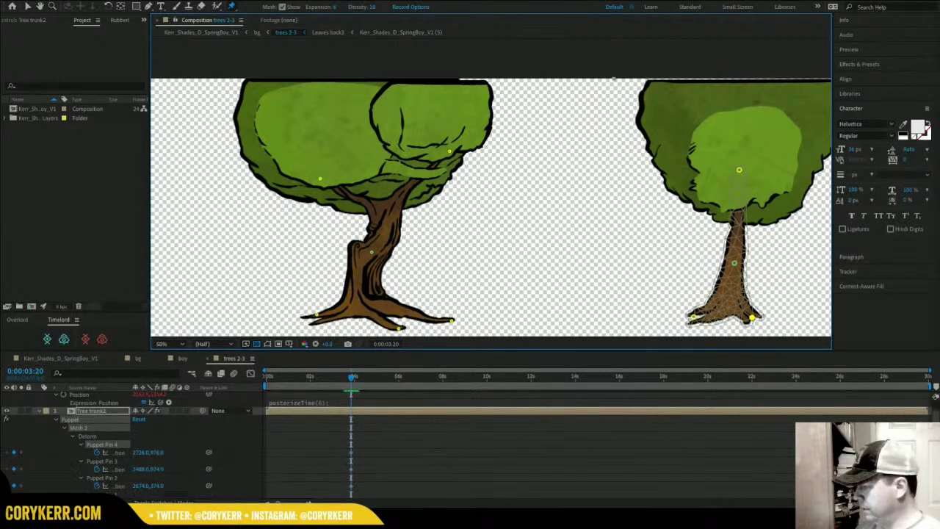
pyautogui.scroll(-3, 133, 444)
pyautogui.scroll(2, 132, 445)
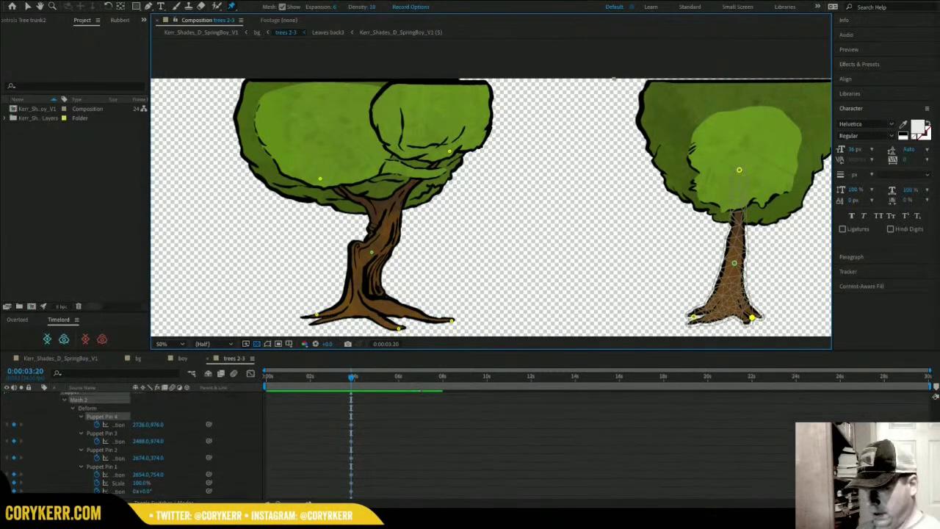
pyautogui.scroll(-2, 110, 441)
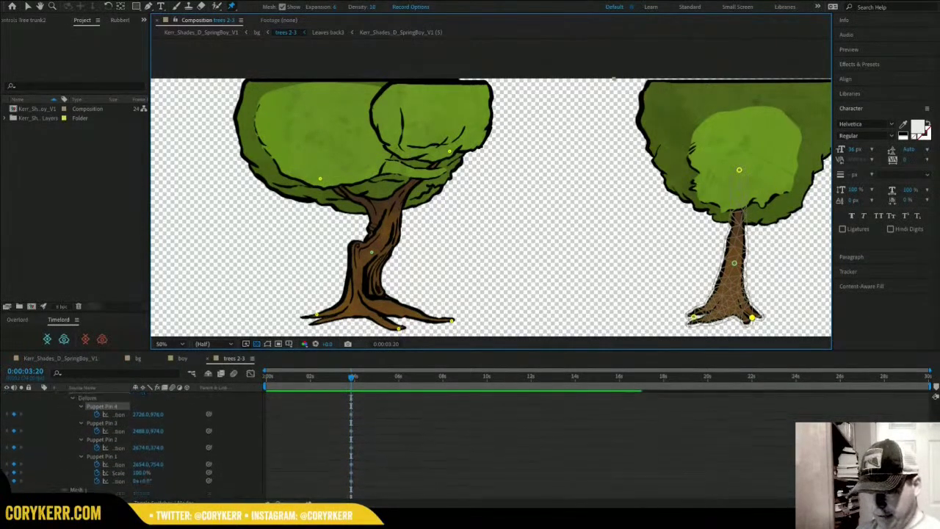
pyautogui.scroll(-3, 111, 441)
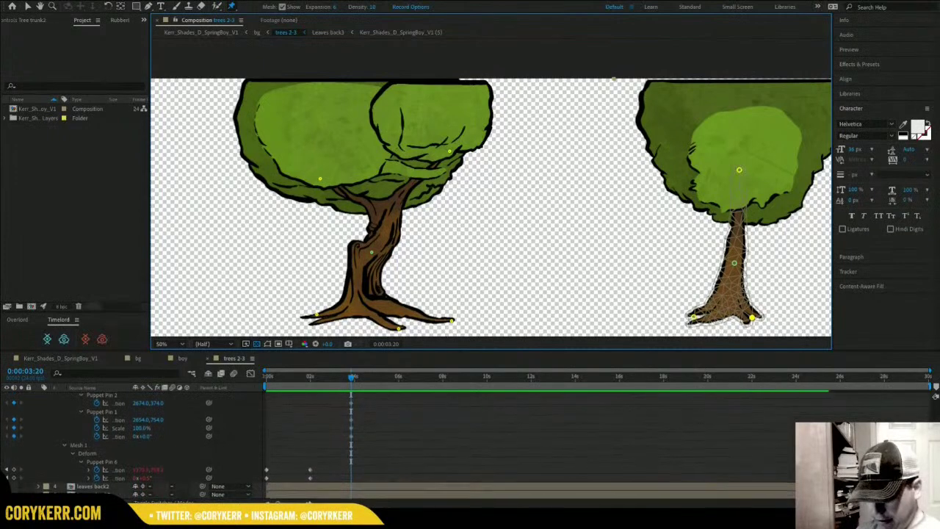
pyautogui.scroll(4, 110, 441)
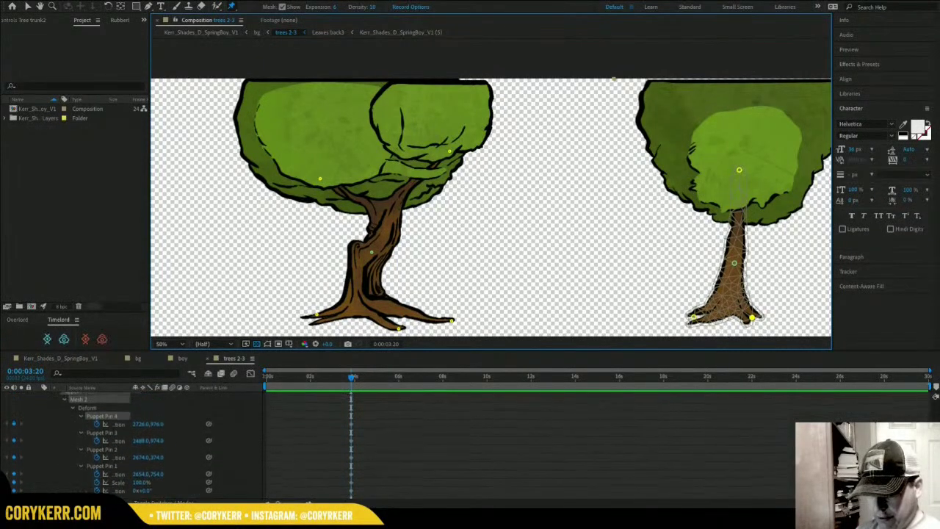
# Turn off position keyframing for Puppet Pins 4, 3 and 2 in Mesh 2 of Tree trunk2.
pyautogui.scroll(1, 111, 440)
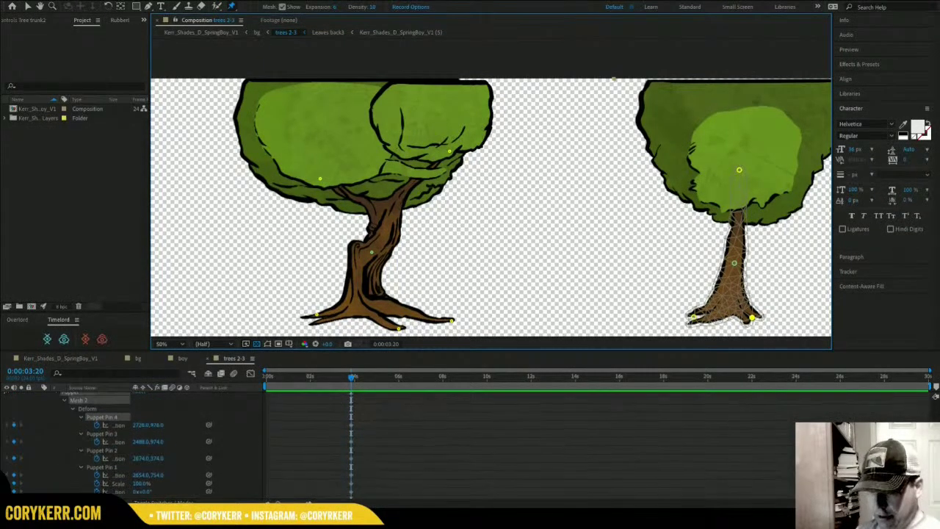
pyautogui.click(105, 435)
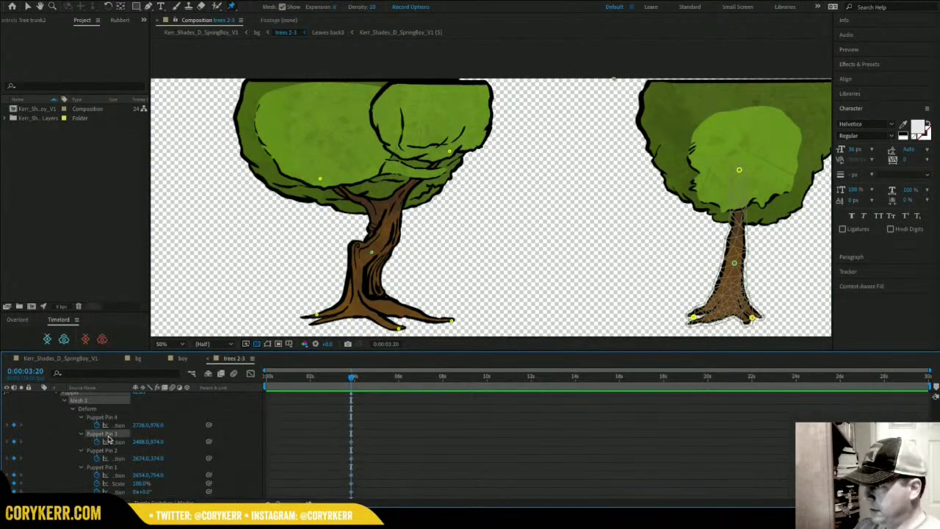
pyautogui.click(96, 425)
pyautogui.click(97, 441)
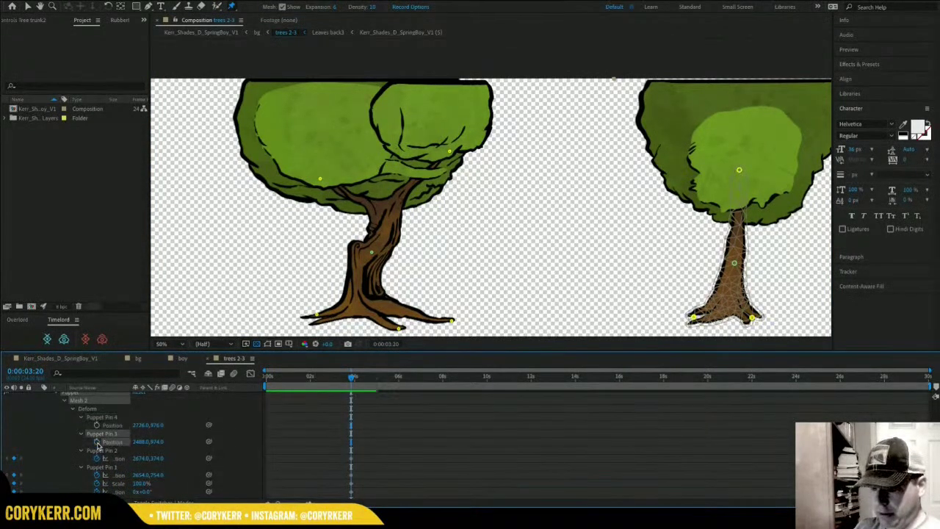
pyautogui.click(103, 468)
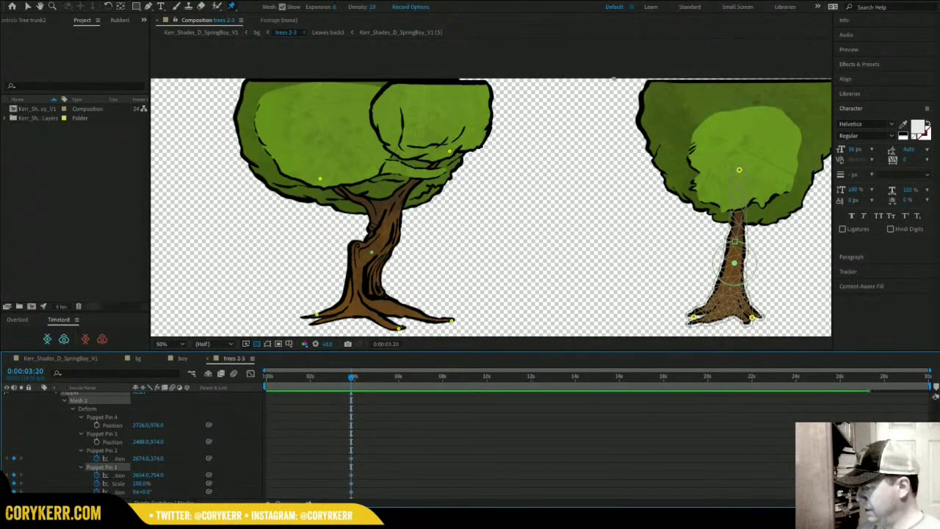
pyautogui.scroll(-2, 110, 441)
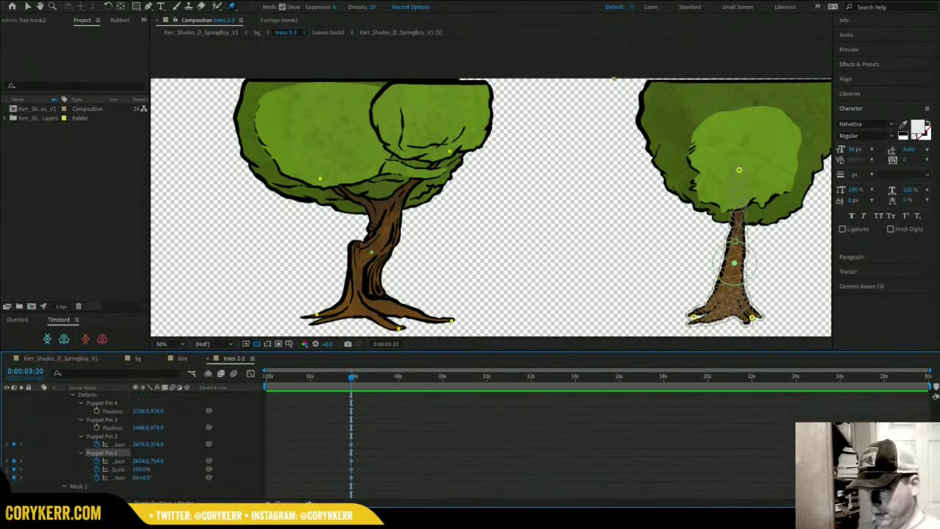
pyautogui.click(96, 444)
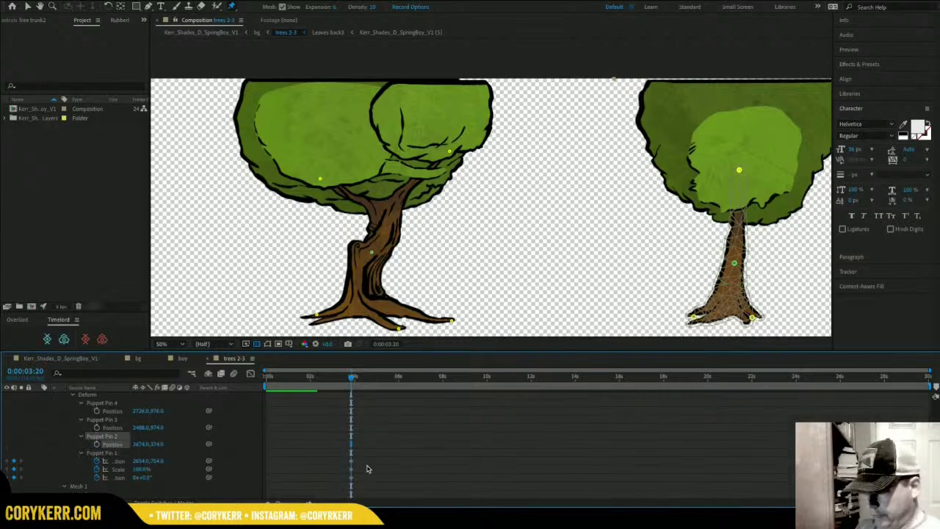
# Move Puppet Pin 1's keyframes to the start of the timeline and rotate the mid-trunk pin to about -10.6° at 2 seconds.
pyautogui.moveTo(360, 458); pyautogui.dragTo(268, 481)
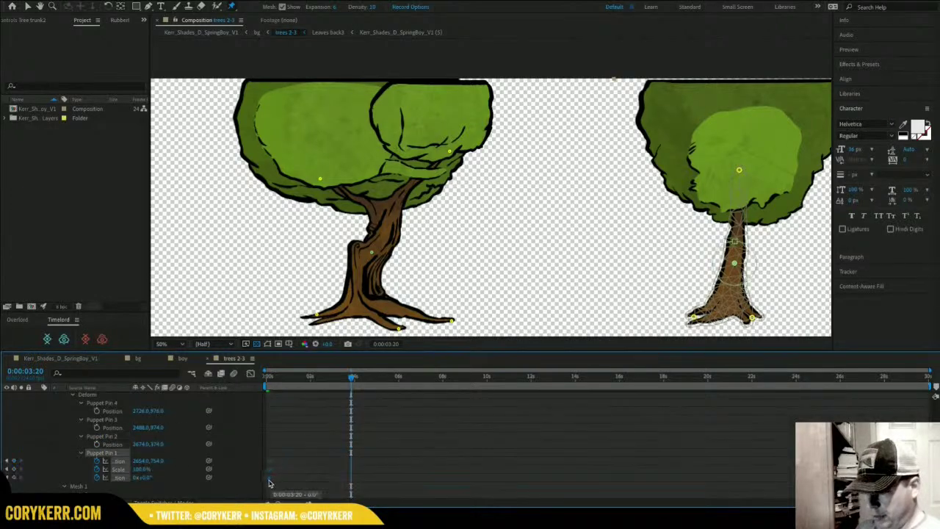
pyautogui.moveTo(295, 379); pyautogui.dragTo(251, 384)
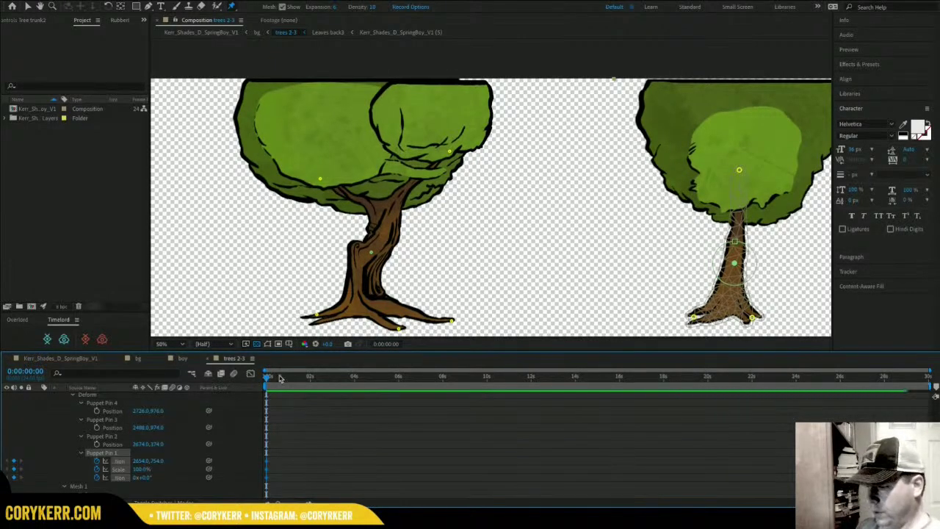
pyautogui.moveTo(266, 378); pyautogui.dragTo(265, 378)
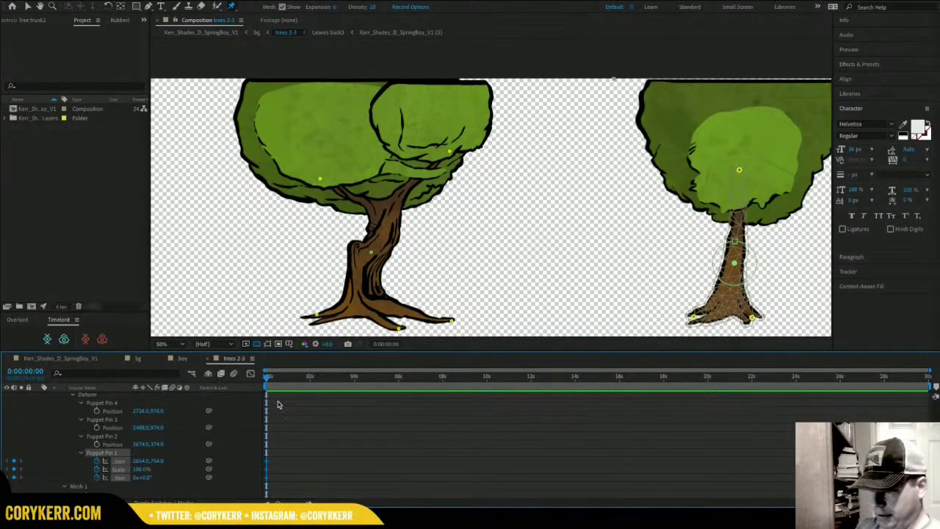
pyautogui.moveTo(269, 380); pyautogui.dragTo(309, 388)
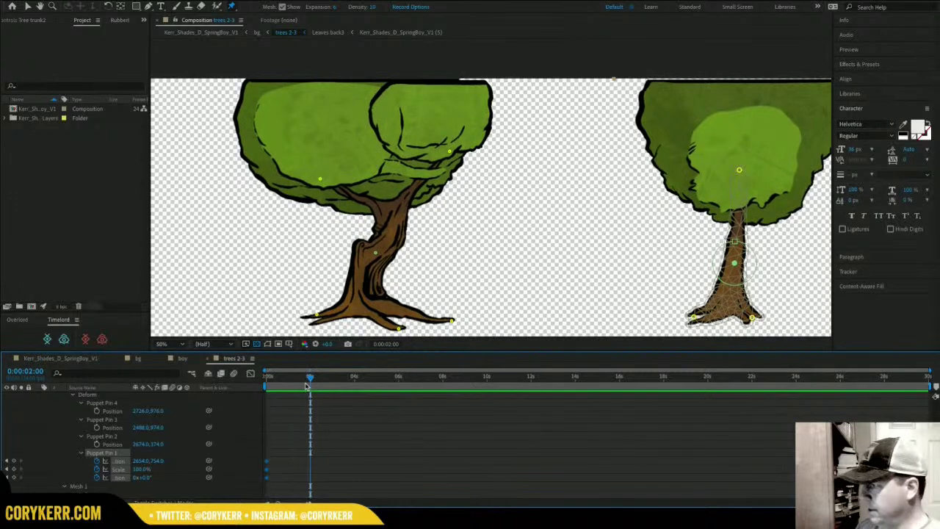
pyautogui.moveTo(761, 260); pyautogui.dragTo(759, 261)
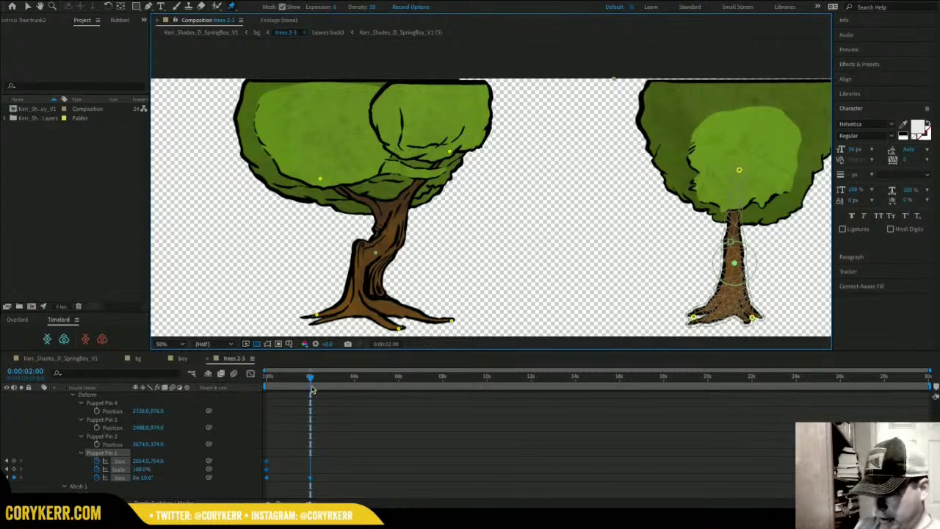
# Keyframe the thin trunk's top pin at about 2608, 378 at 2 seconds and at about 2686, 382 at the start.
pyautogui.moveTo(740, 169); pyautogui.dragTo(723, 172)
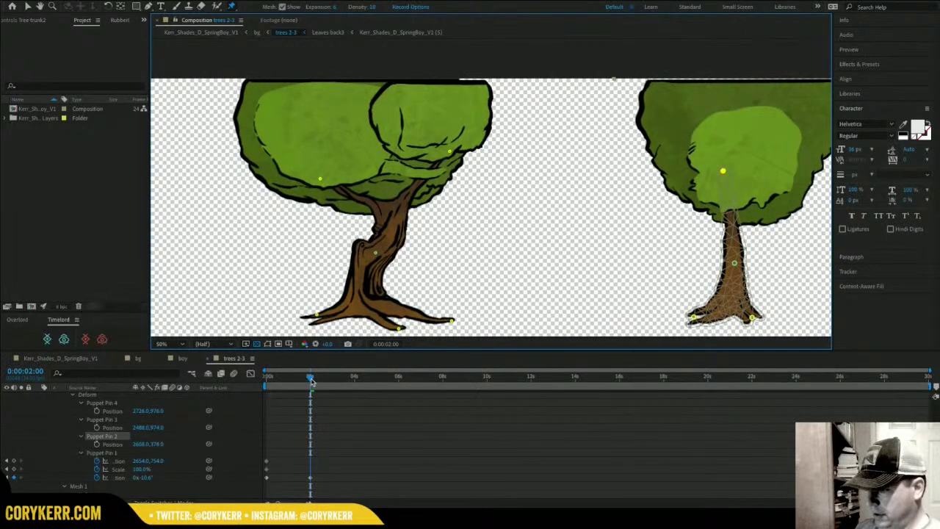
pyautogui.moveTo(312, 380); pyautogui.dragTo(260, 375)
pyautogui.click(96, 445)
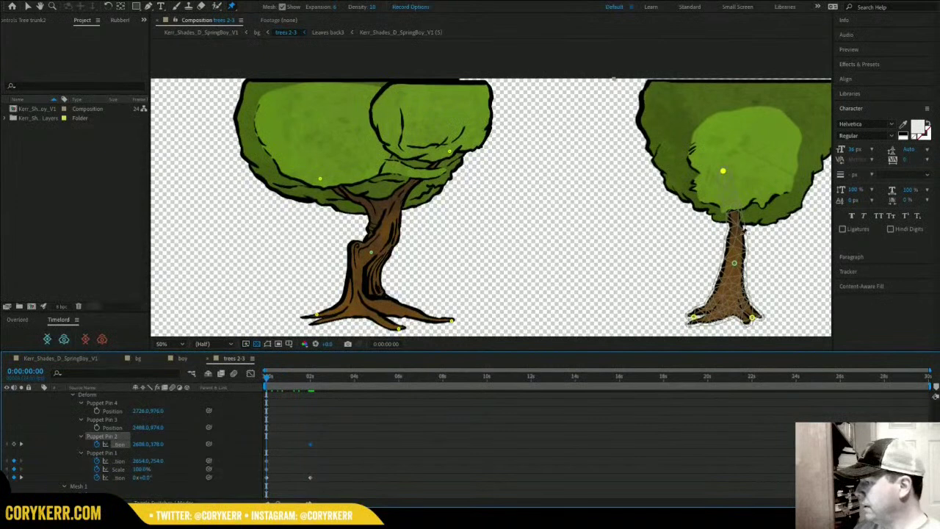
pyautogui.moveTo(266, 380)
pyautogui.mouseDown()
pyautogui.moveTo(311, 380)
pyautogui.moveTo(261, 382)
pyautogui.moveTo(313, 390)
pyautogui.moveTo(268, 393)
pyautogui.mouseUp()
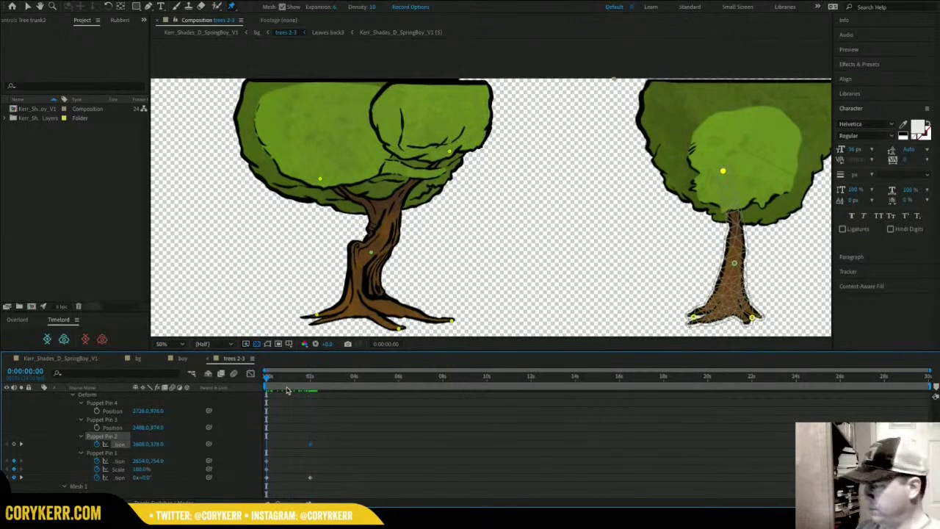
pyautogui.moveTo(723, 171); pyautogui.dragTo(742, 172)
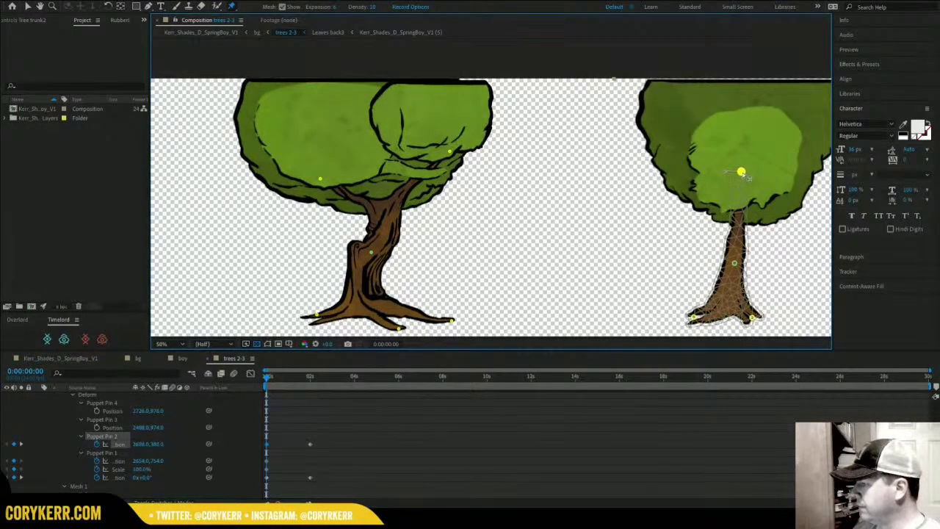
pyautogui.click(278, 378)
pyautogui.moveTo(283, 380); pyautogui.dragTo(264, 381)
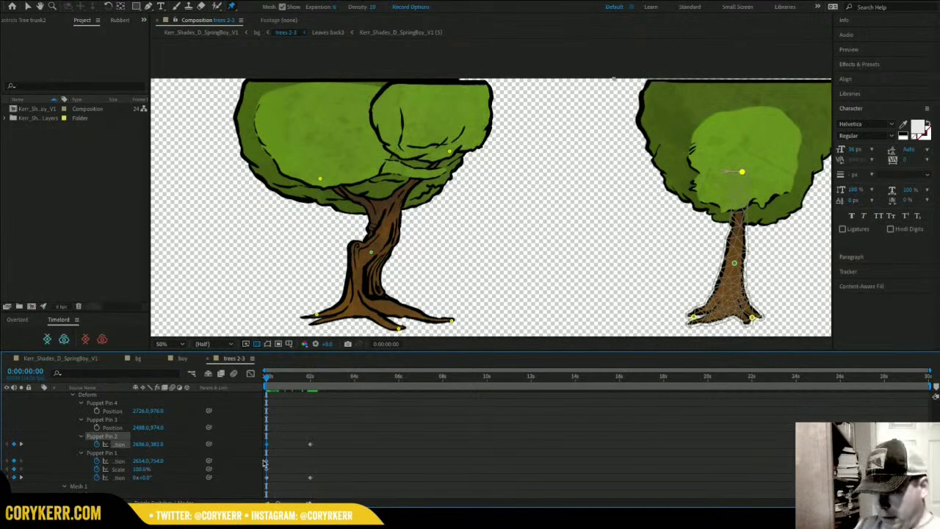
# Remove Puppet Pin 1's scale keyframing and give Puppet Pin 2's Position the expression posterizeTime(6); loopOut("cycle").
pyautogui.click(103, 453)
pyautogui.keyDown('alt'); pyautogui.click(97, 443); pyautogui.keyUp('alt')
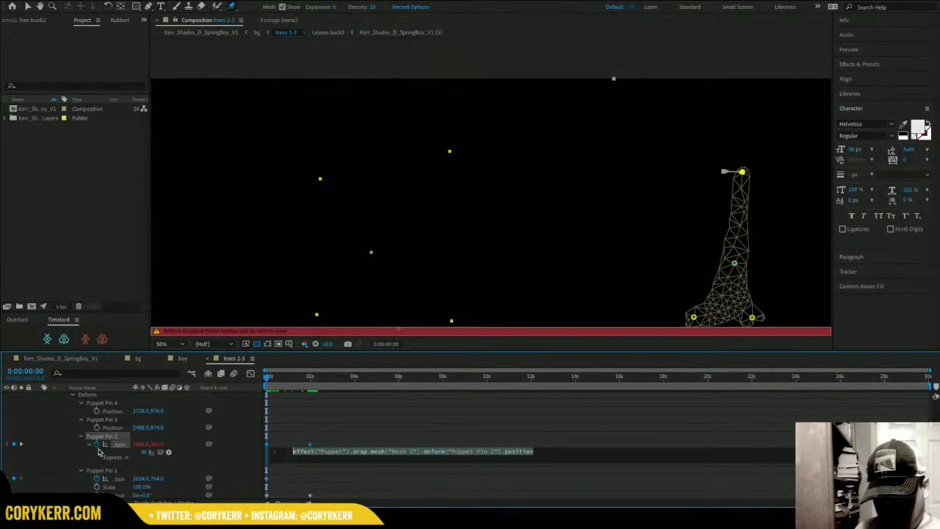
pyautogui.hotkey('ctrl', 'v')
pyautogui.press('Return')
pyautogui.write('loopOut("cycle')
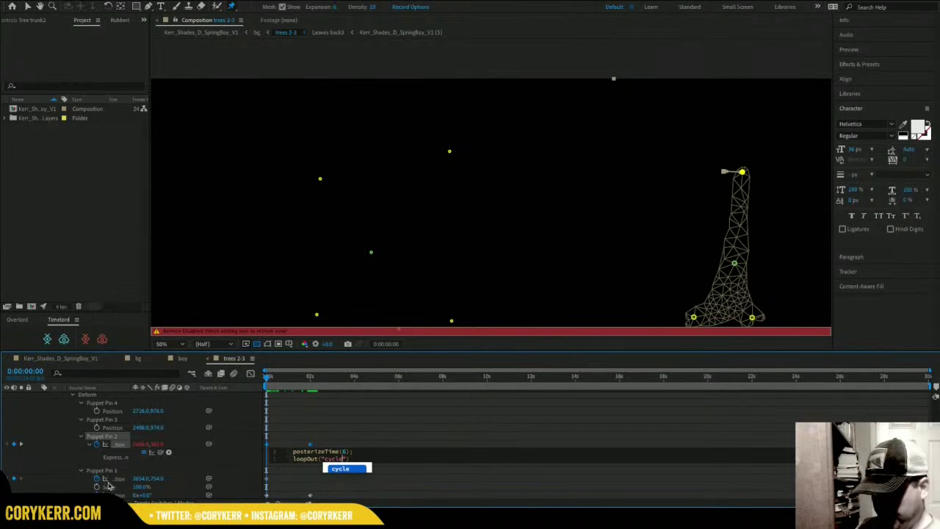
pyautogui.click(225, 469)
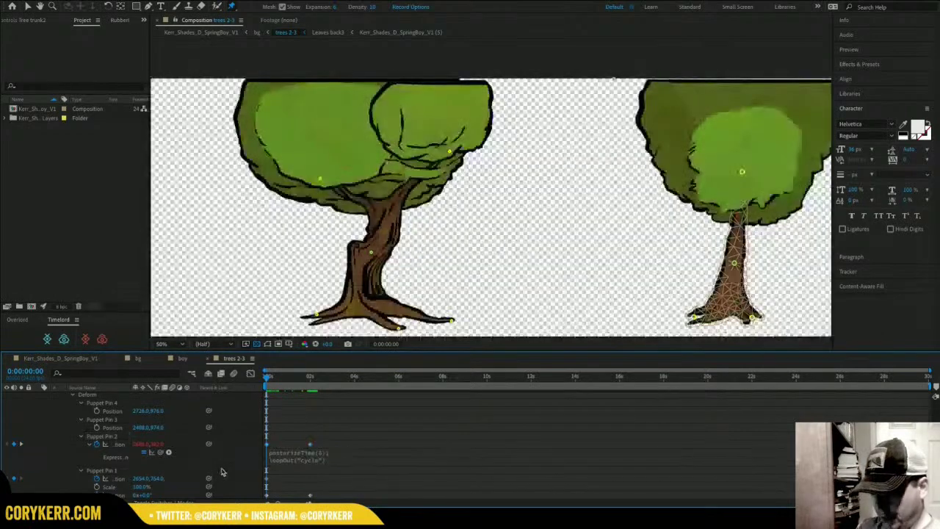
# Give Puppet Pin 1's Position the expression posterizeTime(6); loopOut("pingpong").
pyautogui.keyDown('alt'); pyautogui.click(97, 478); pyautogui.keyUp('alt')
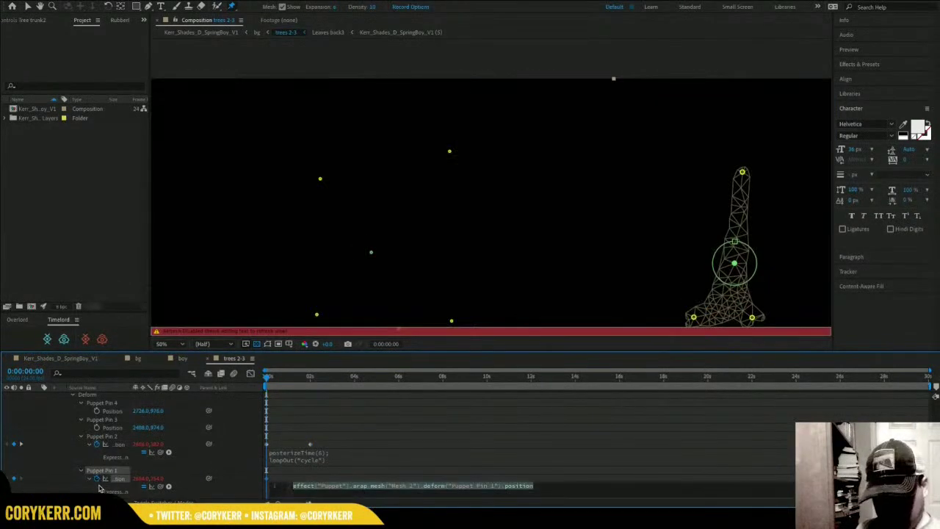
pyautogui.hotkey('ctrl', 'v')
pyautogui.write('loopOut("pingpong")')
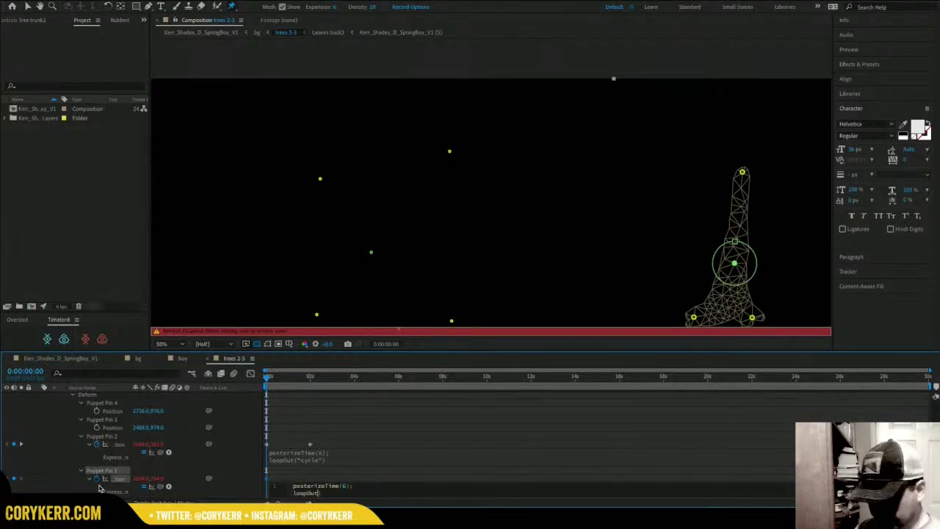
pyautogui.press('KP_Enter')
# Give Puppet Pin 1's Rotation the expression posterizeTime(6); loopOut("cycle").
pyautogui.scroll(-2, 390, 430)
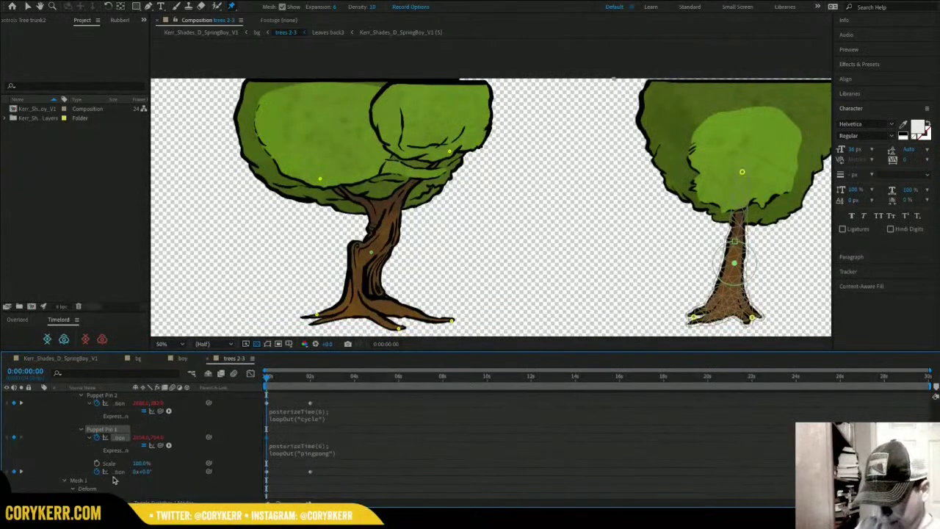
pyautogui.keyDown('alt'); pyautogui.click(98, 472); pyautogui.keyUp('alt')
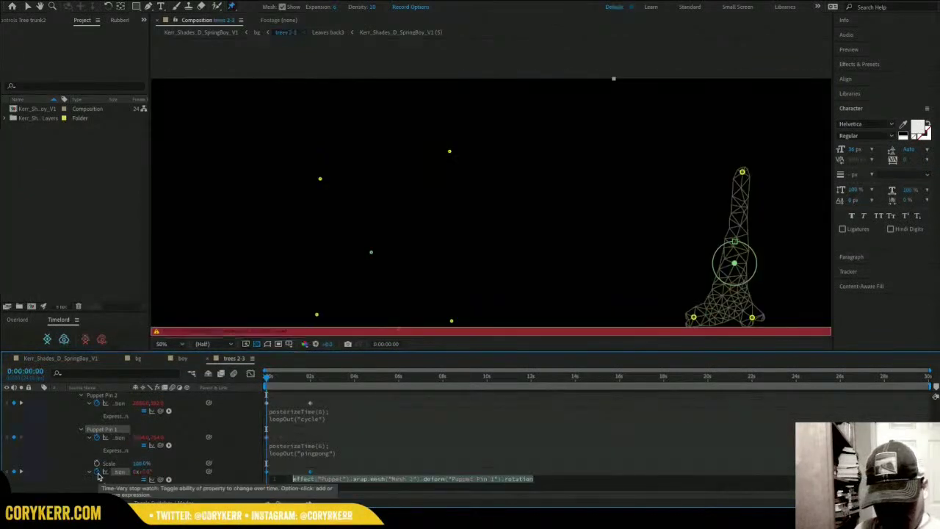
pyautogui.write('posterizeTime(6);')
pyautogui.press('Return')
pyautogui.write('loopOut("cycle")')
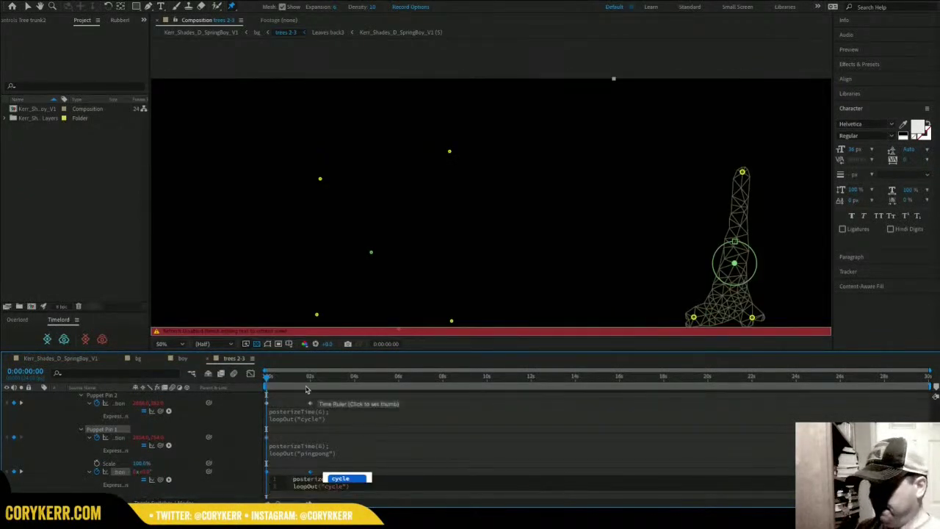
# Preview the thin trunk's sway from the start of the composition and return to the first frame.
pyautogui.moveTo(297, 379); pyautogui.dragTo(241, 383)
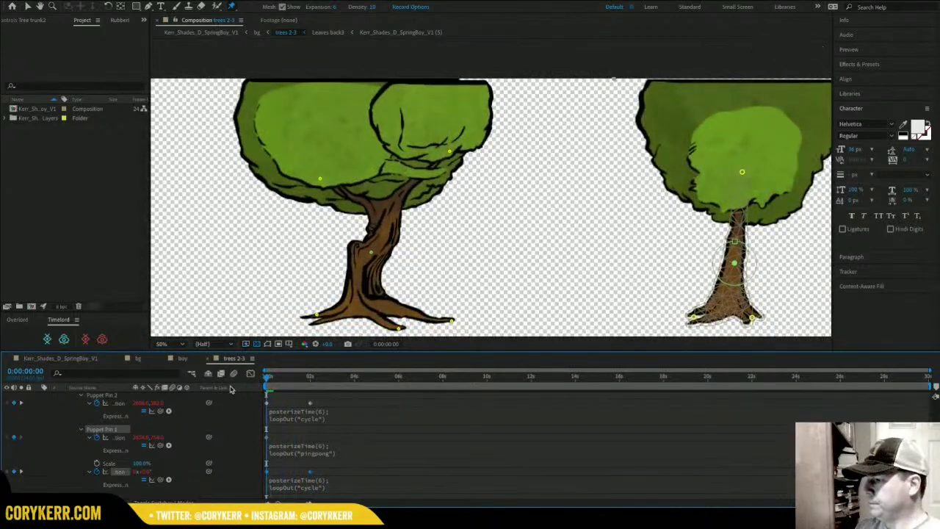
pyautogui.press('space')
pyautogui.press('space')
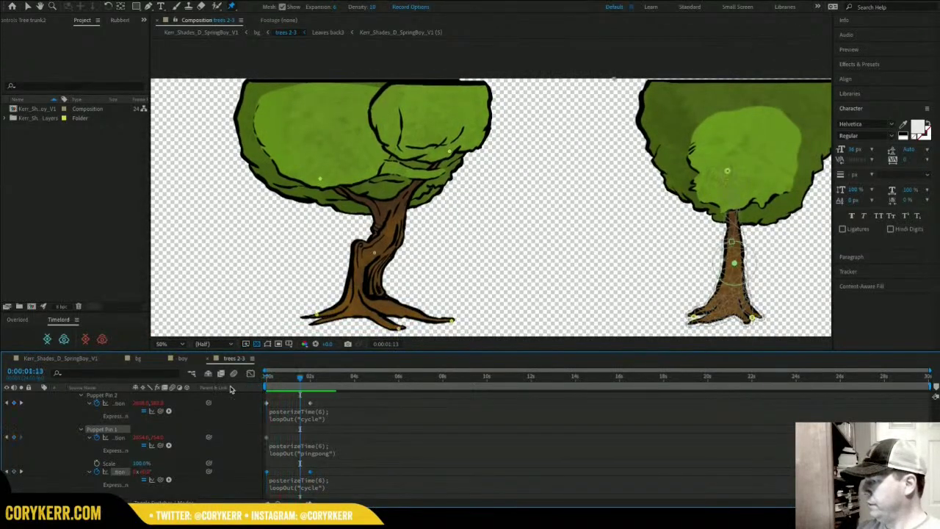
pyautogui.moveTo(301, 377); pyautogui.dragTo(269, 376)
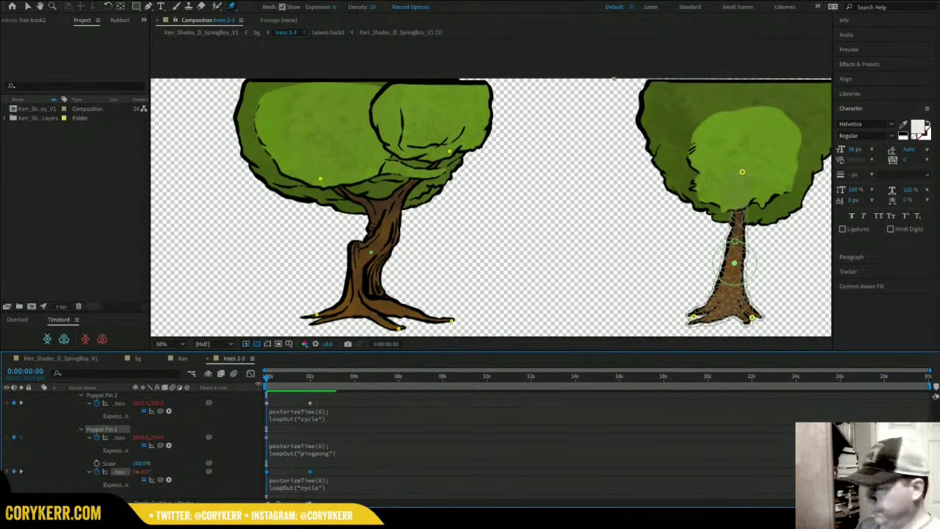
# Hide and show the leaves front3 layer to identify which foliage it contains.
pyautogui.scroll(5, 934, 397)
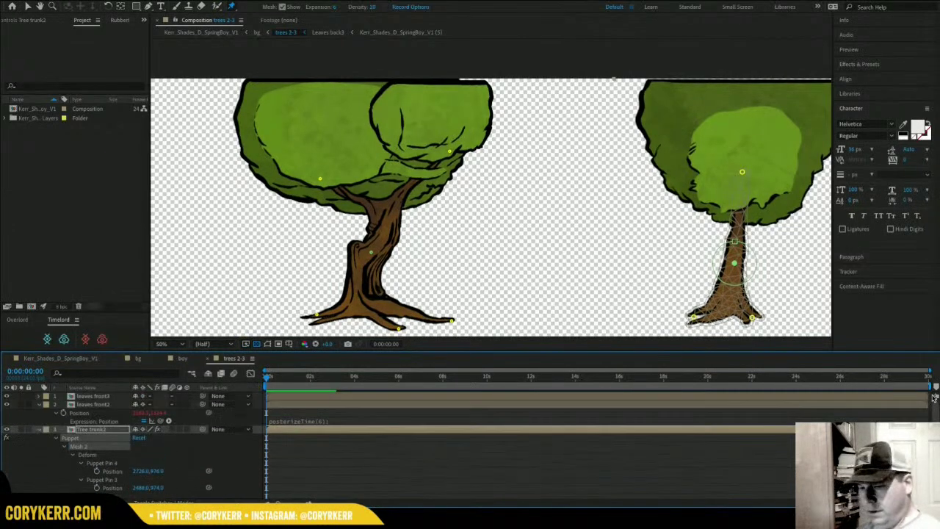
pyautogui.click(103, 397)
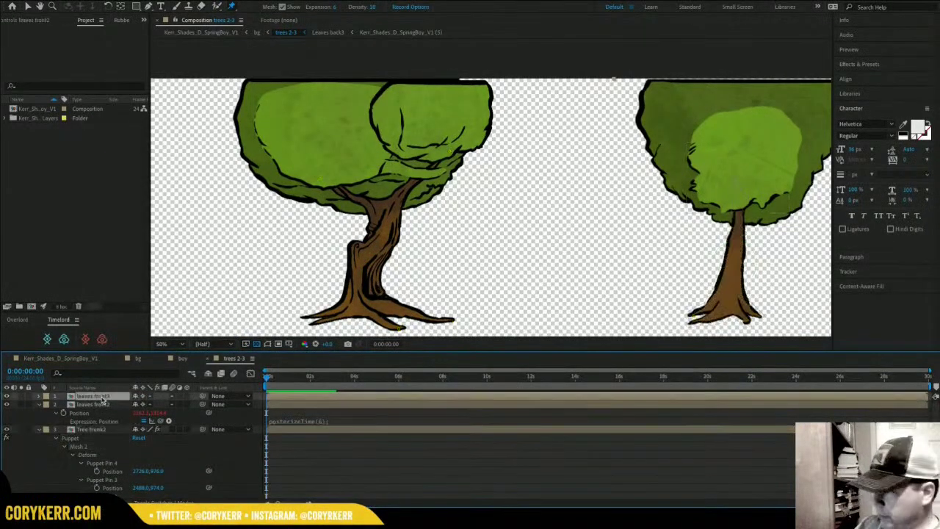
pyautogui.click(6, 396)
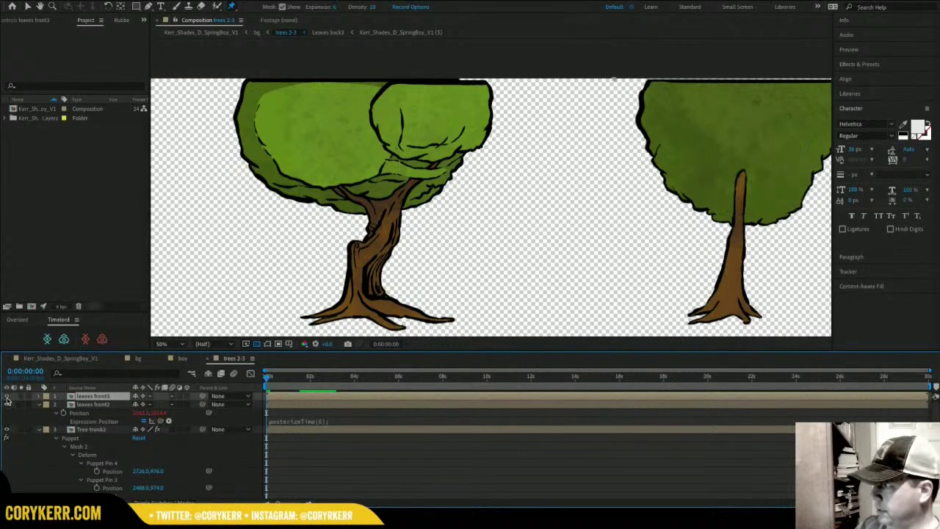
pyautogui.click(6, 397)
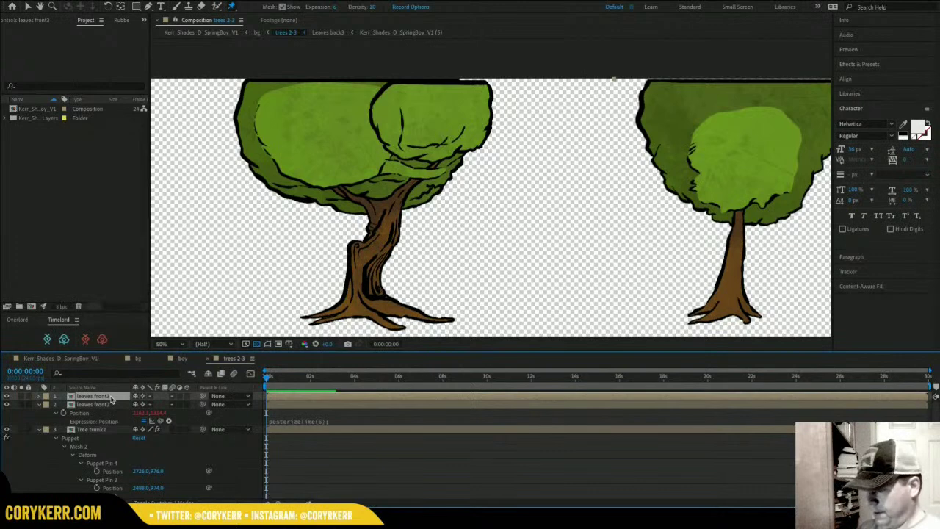
# Start keyframing the Position and Rotation of the leaves front3 layer at 0 seconds.
pyautogui.press('p')
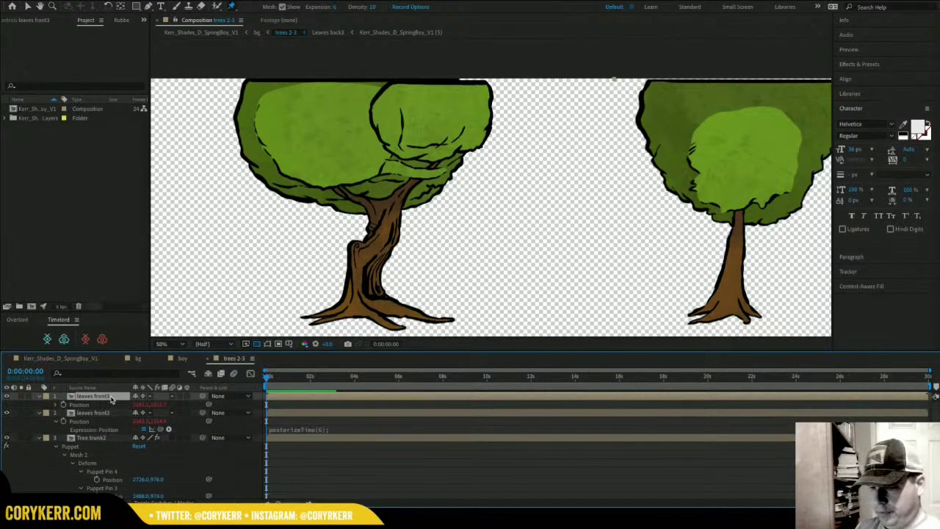
pyautogui.click(63, 405)
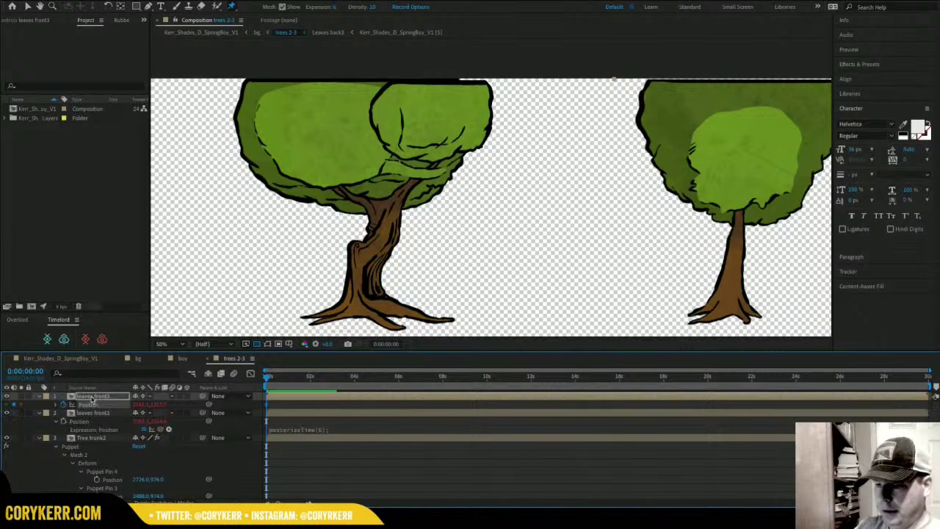
pyautogui.click(93, 398)
pyautogui.press('r')
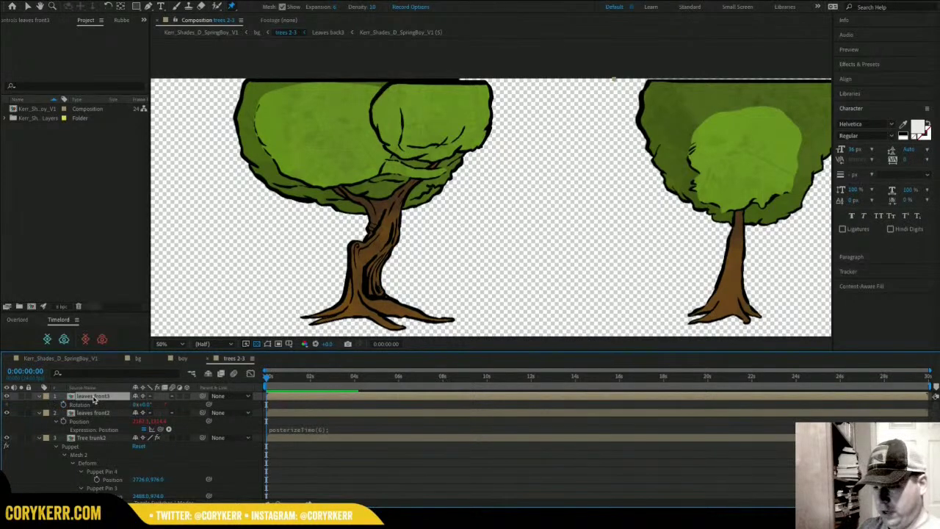
pyautogui.click(64, 404)
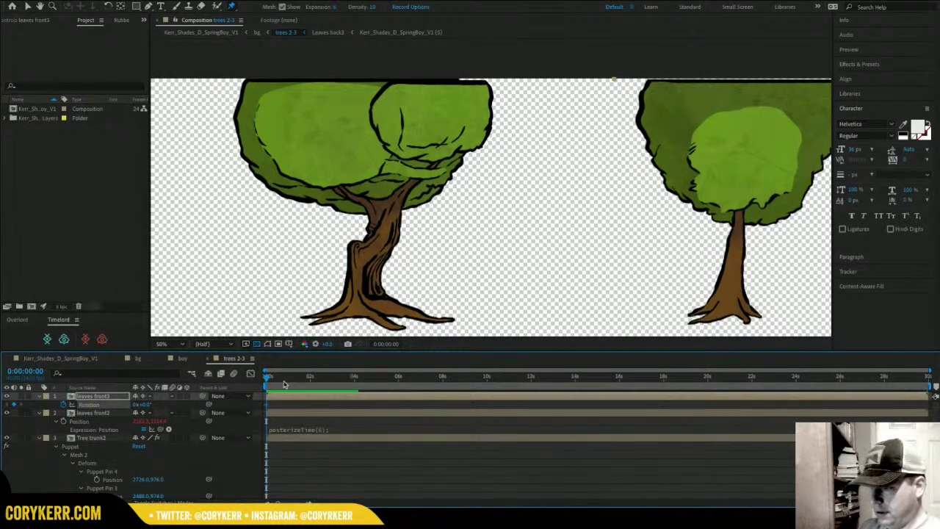
# Try a Rotation keyframe on leaves front3 at 2 seconds and reset its Rotation to 0°.
pyautogui.moveTo(268, 380); pyautogui.dragTo(310, 381)
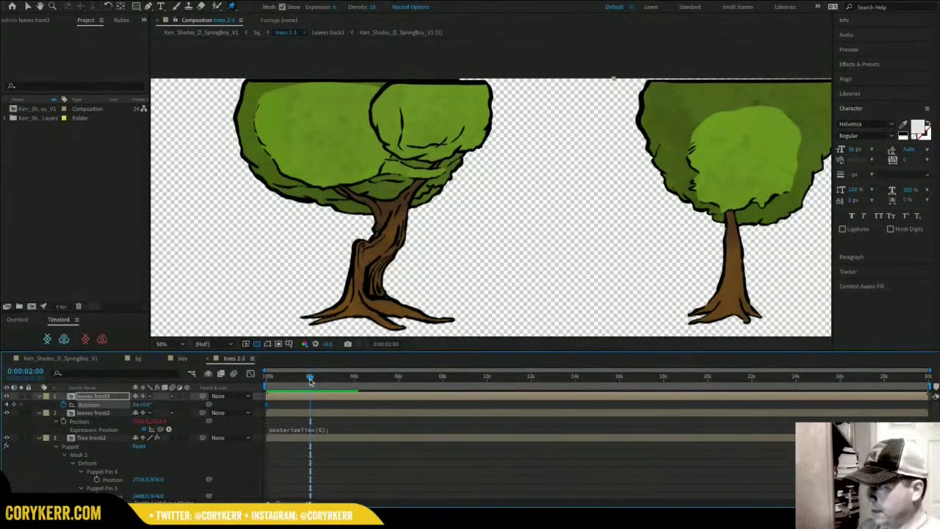
pyautogui.hotkey('shift', 'p')
pyautogui.click(112, 398)
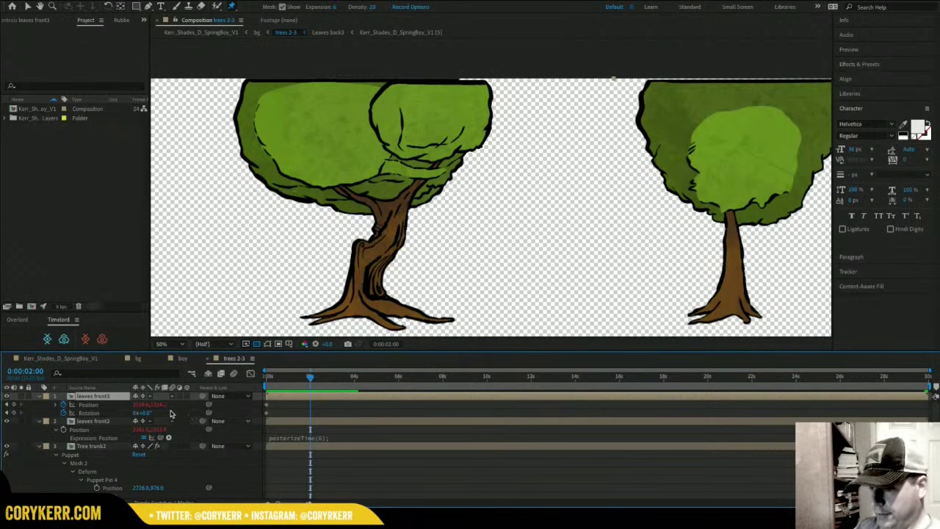
pyautogui.moveTo(145, 414); pyautogui.dragTo(148, 415)
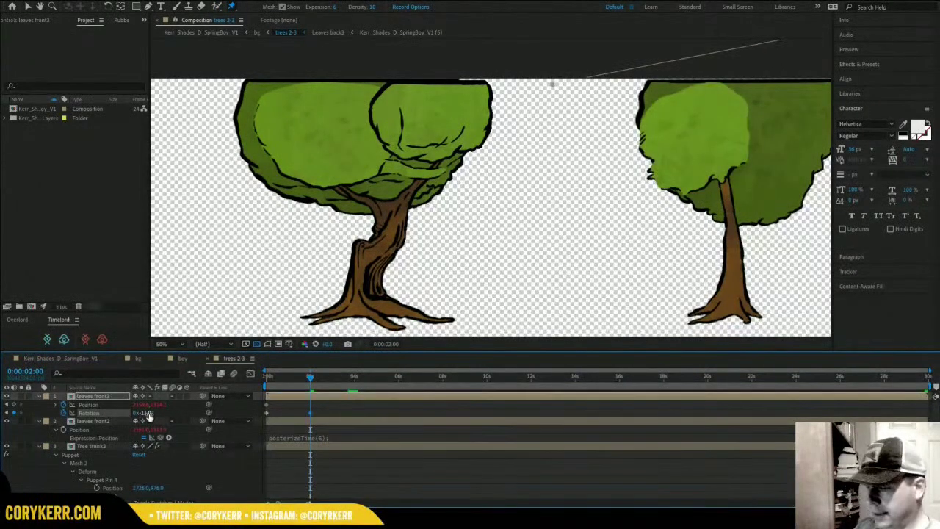
pyautogui.click(147, 413)
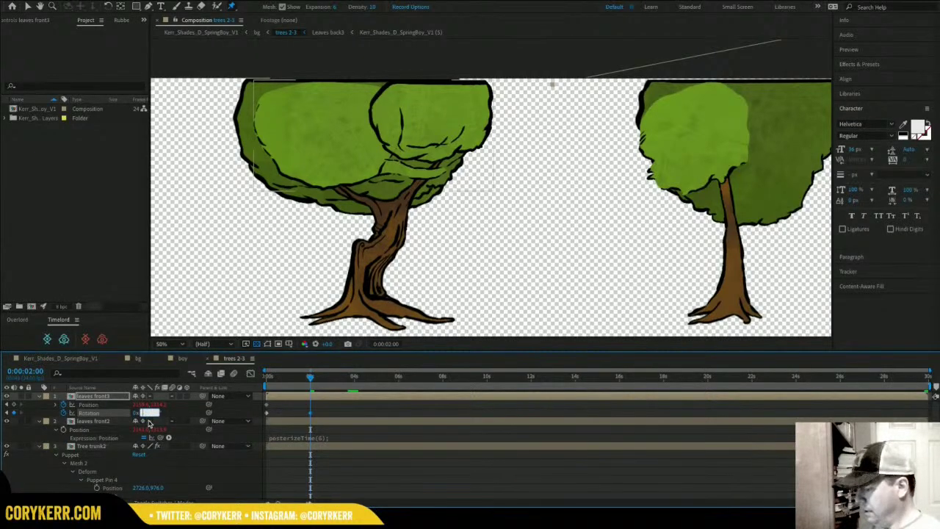
pyautogui.write('0')
pyautogui.press('Return')
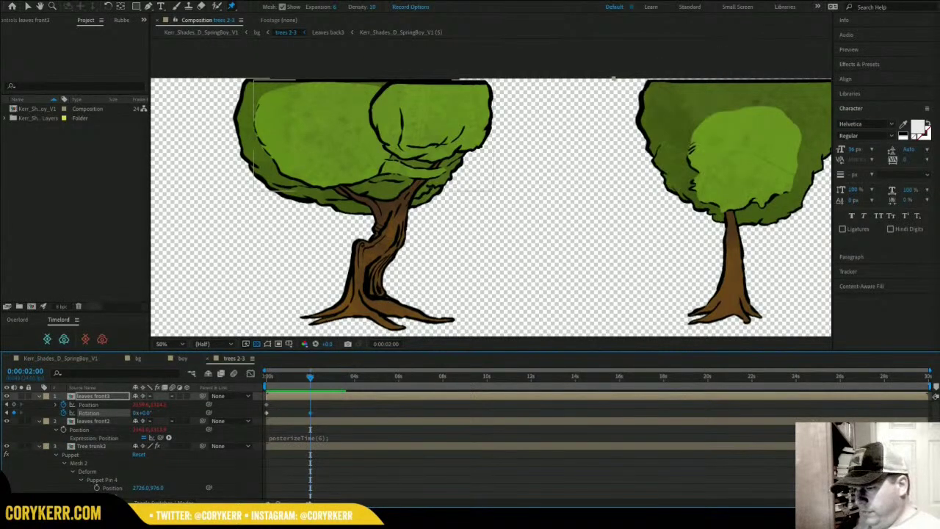
pyautogui.press('Home')
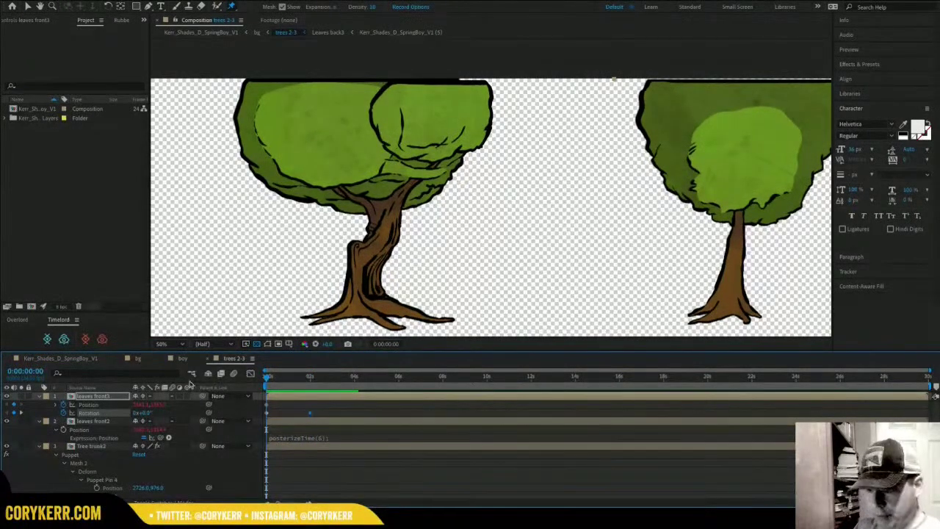
# Move the leaves front3 anchor point onto the middle of the thin tree's trunk at the first frame.
pyautogui.hotkey('shift', '/')
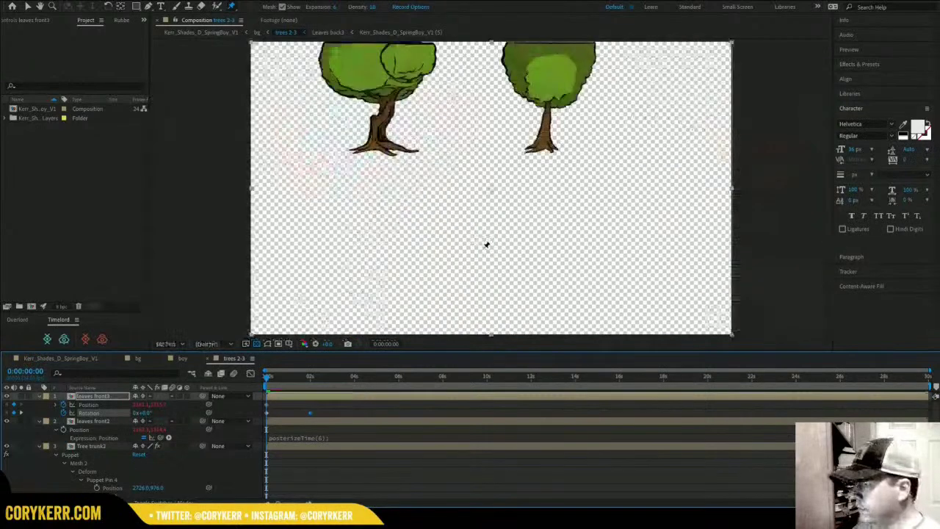
pyautogui.press('y')
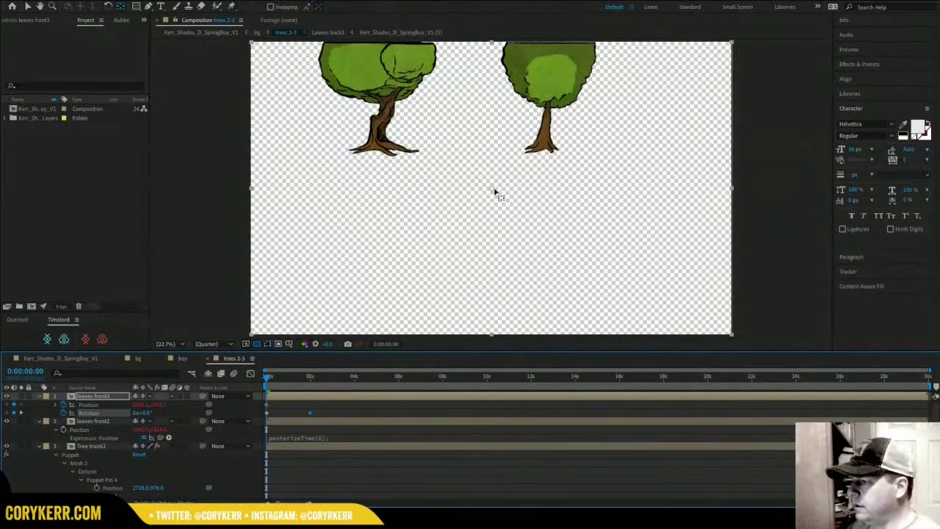
pyautogui.moveTo(492, 189); pyautogui.dragTo(549, 91)
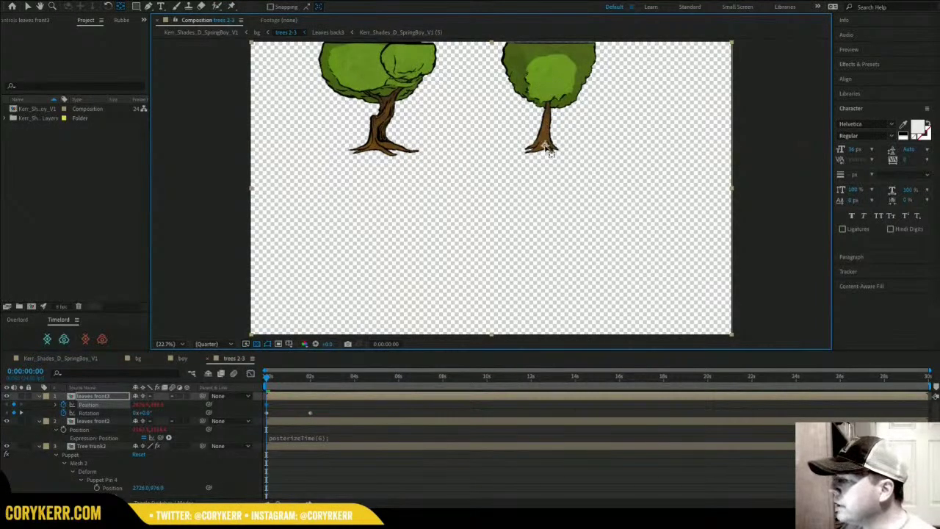
pyautogui.moveTo(545, 146); pyautogui.dragTo(547, 125)
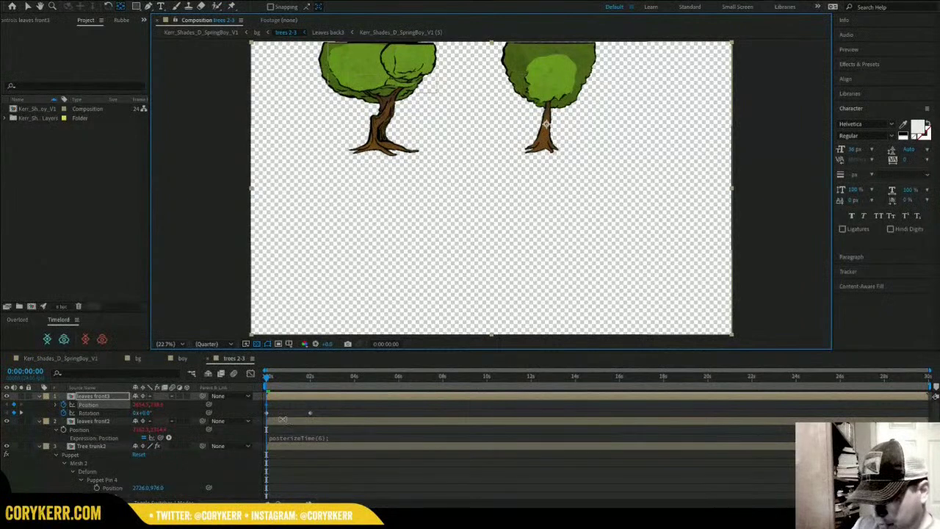
# Set the Rotation of leaves front3 to -11° at 2 seconds and preview the sway.
pyautogui.moveTo(266, 378); pyautogui.dragTo(310, 378)
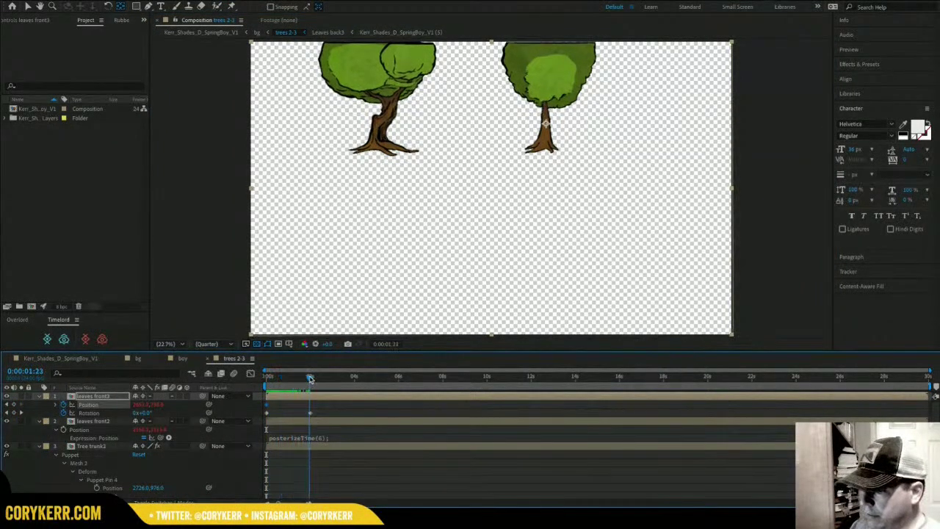
pyautogui.click(147, 414)
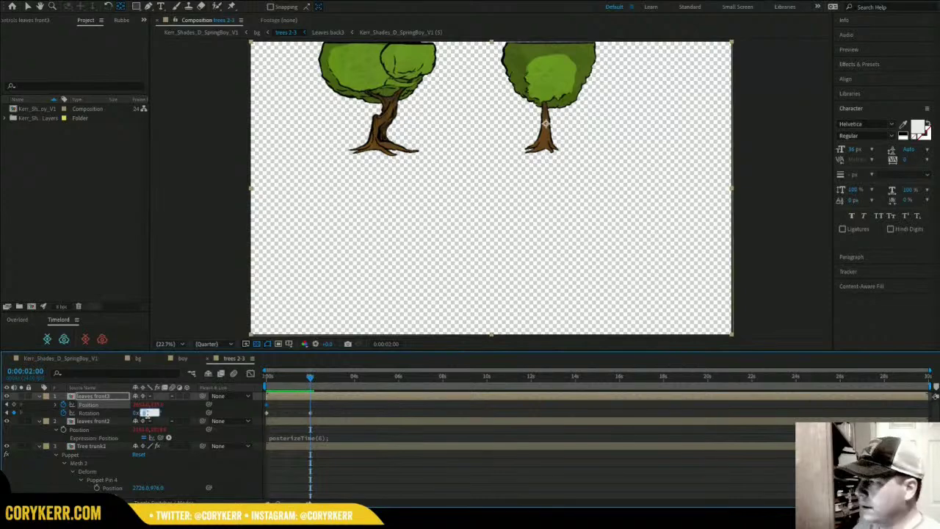
pyautogui.press('Down')
pyautogui.press('Down')
pyautogui.press('Down')
pyautogui.press('Down')
pyautogui.press('Down')
pyautogui.press('Down')
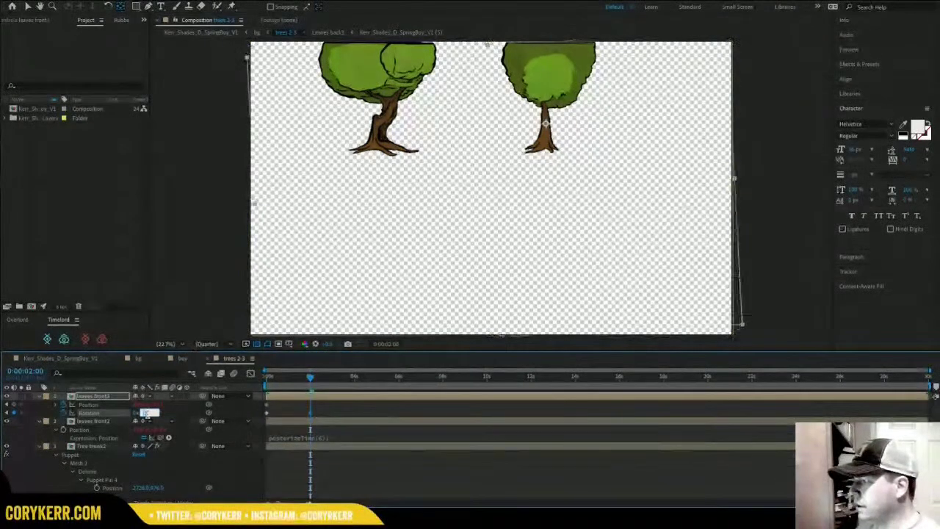
pyautogui.press('Down')
pyautogui.press('Down')
pyautogui.press('Down')
pyautogui.press('Down')
pyautogui.press('Down')
pyautogui.press('Down')
pyautogui.press('Down')
pyautogui.press('Down')
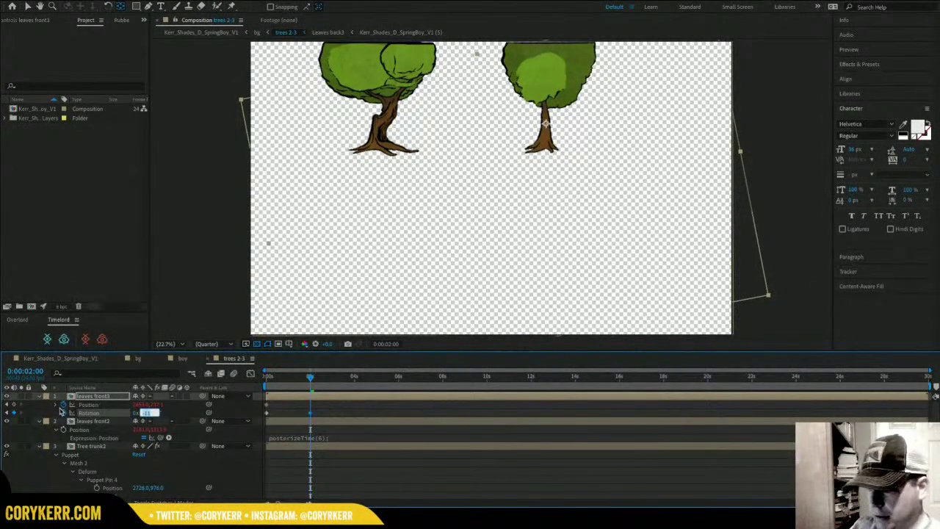
pyautogui.click(267, 404)
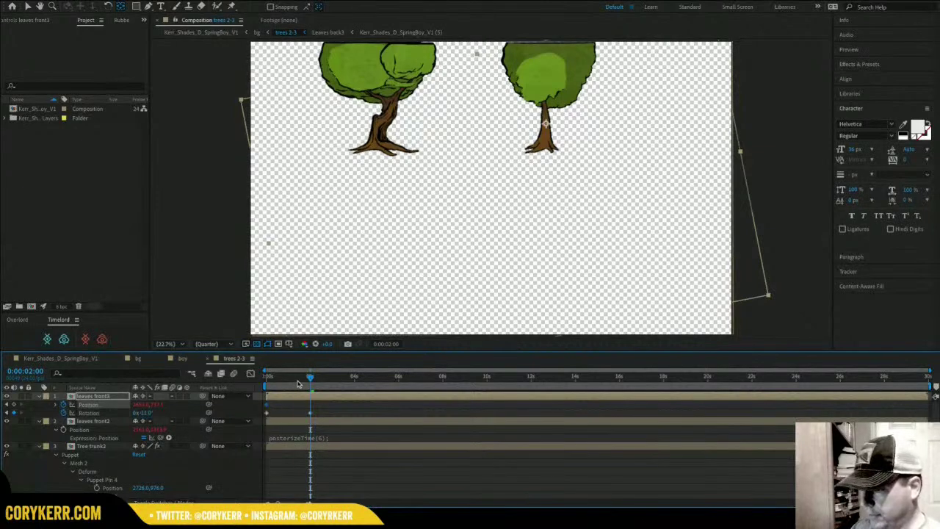
pyautogui.press('space')
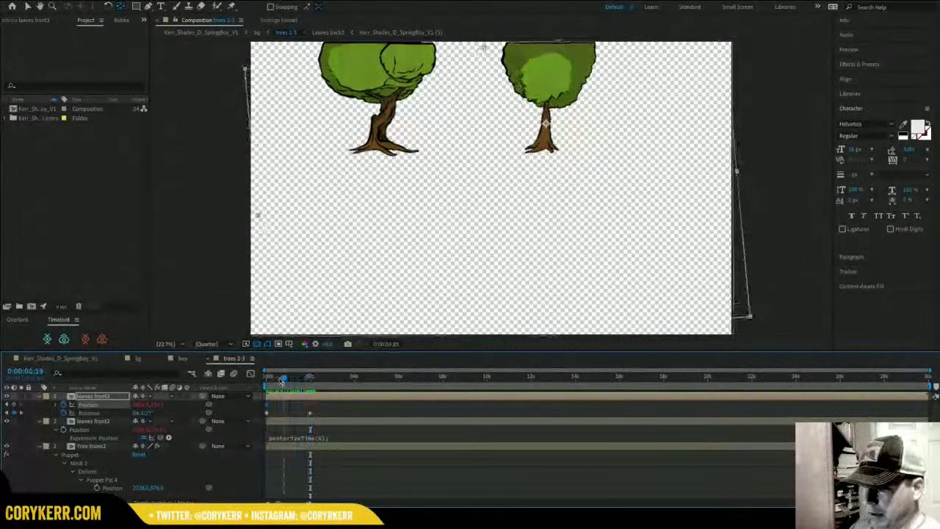
pyautogui.press('space')
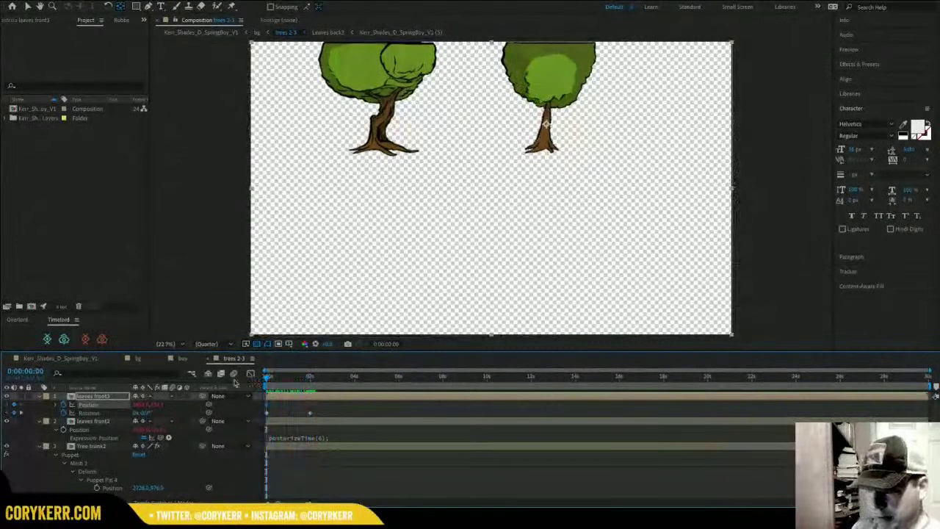
# Collapse the open layer properties, and hide and show leaves back2 and Leaves back3 to identify their foliage.
pyautogui.click(39, 397)
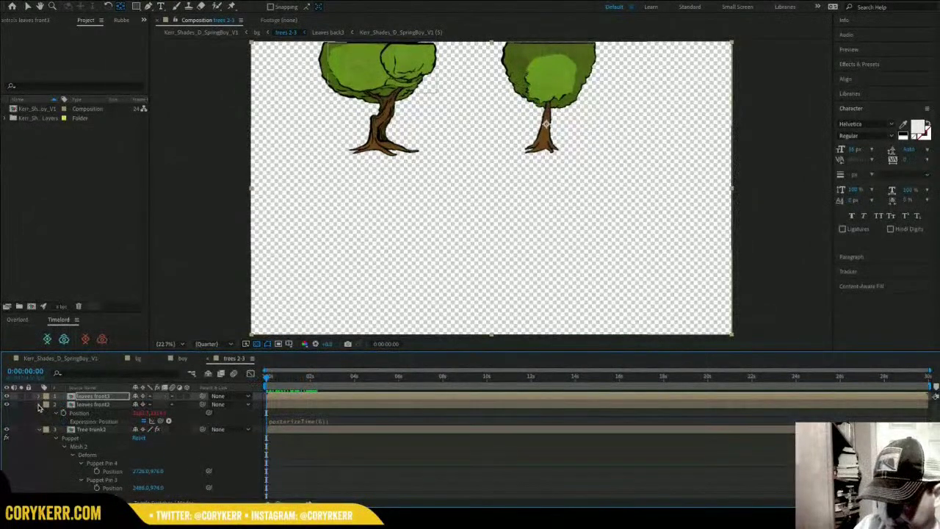
pyautogui.click(39, 405)
pyautogui.click(39, 413)
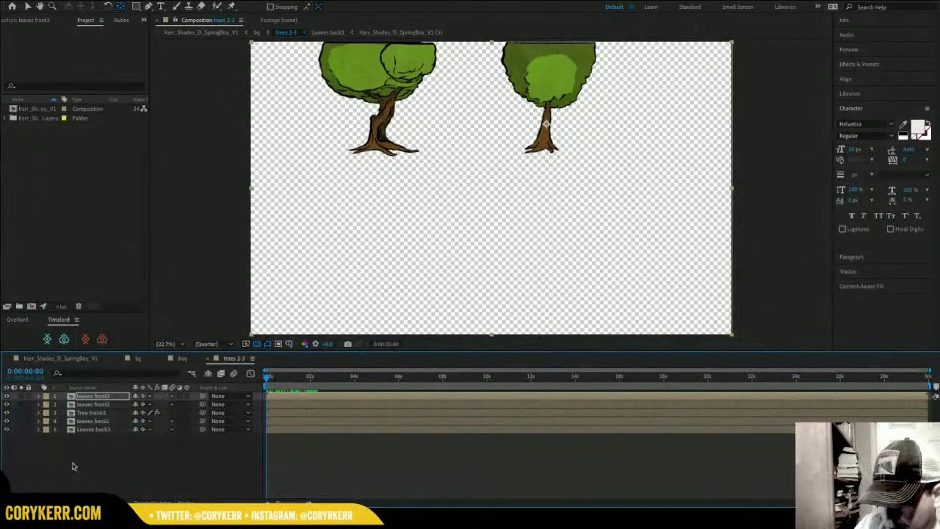
pyautogui.click(94, 420)
pyautogui.click(6, 422)
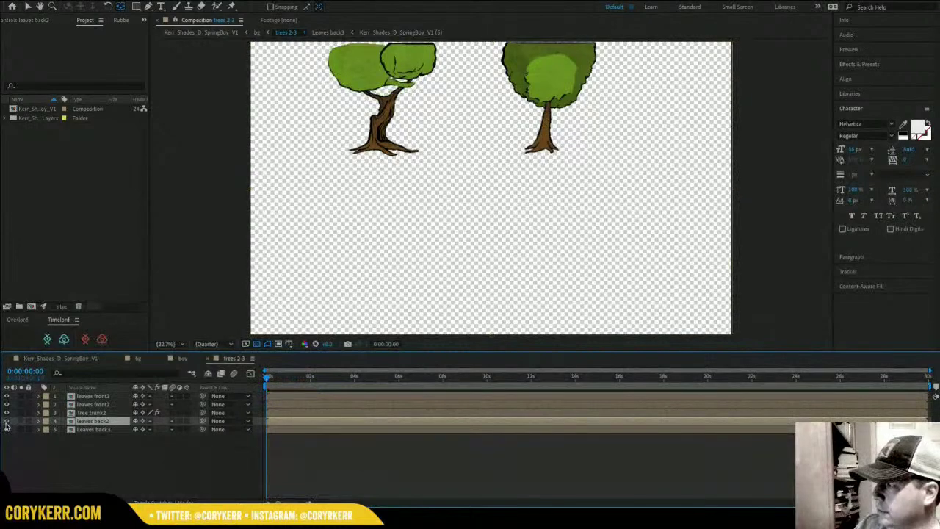
pyautogui.click(6, 422)
pyautogui.click(6, 430)
pyautogui.click(6, 429)
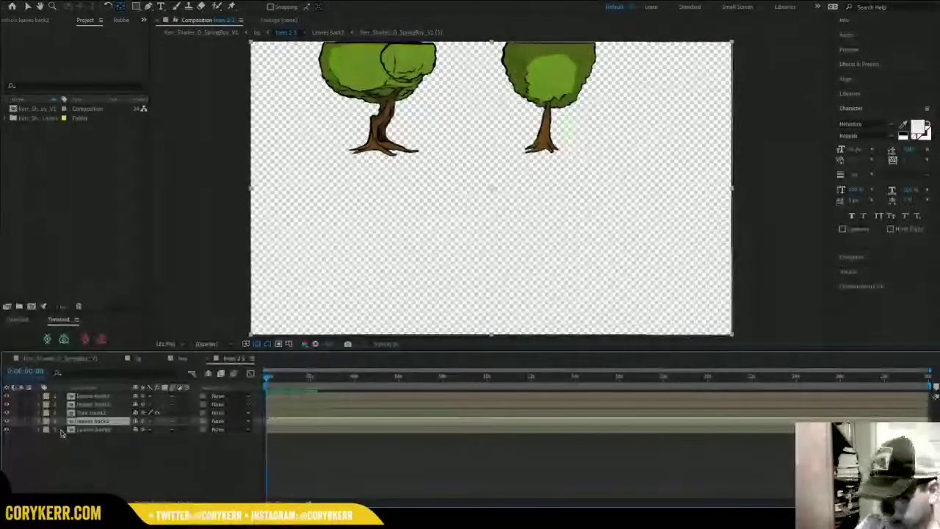
# Move the Leaves back3 anchor point to the top of the thin trunk and start keyframing its Rotation at 0 seconds.
pyautogui.click(94, 429)
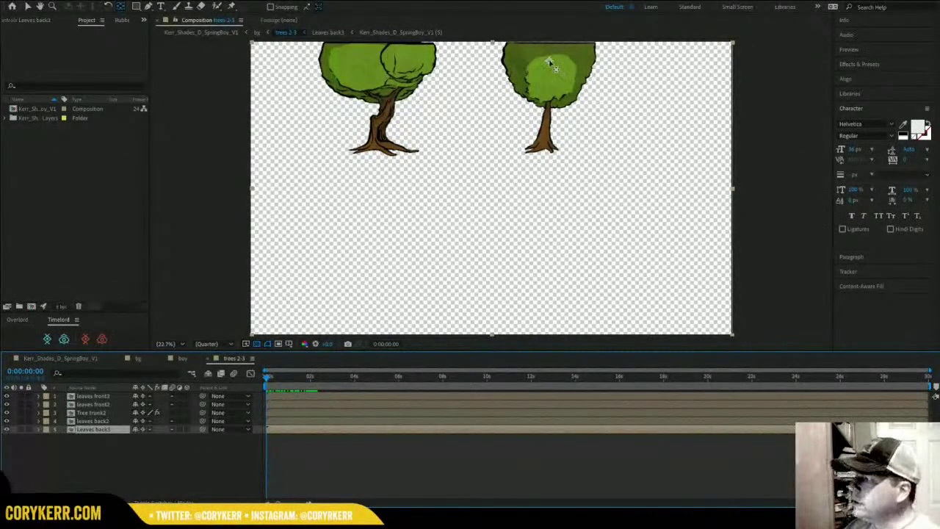
pyautogui.moveTo(549, 65); pyautogui.dragTo(549, 103)
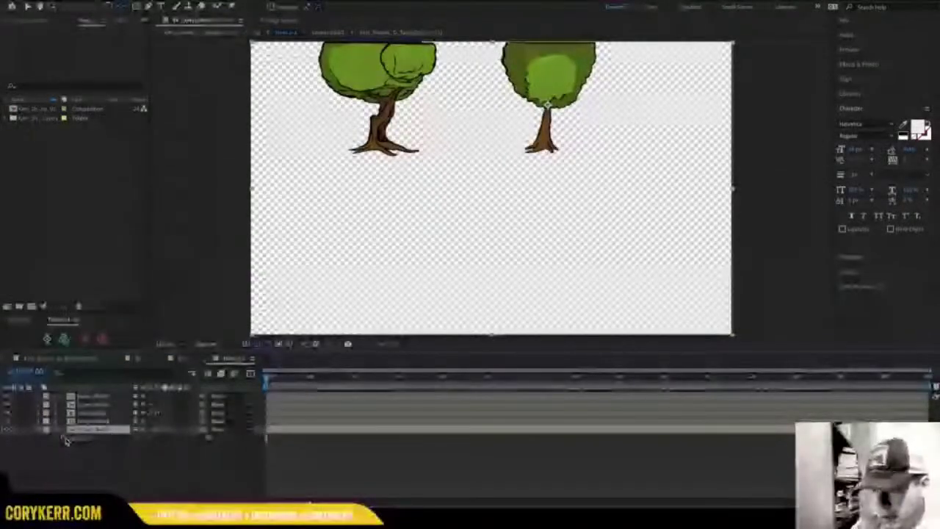
pyautogui.click(64, 437)
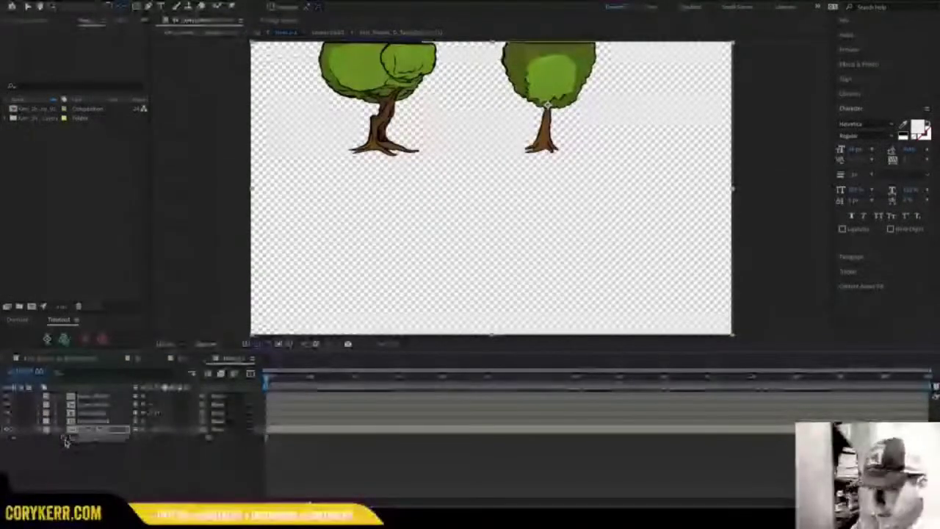
# Add a Rotation keyframe to Leaves back3 at 2 seconds and remove its posterizeTime and wiggle expression.
pyautogui.moveTo(268, 383); pyautogui.dragTo(308, 383)
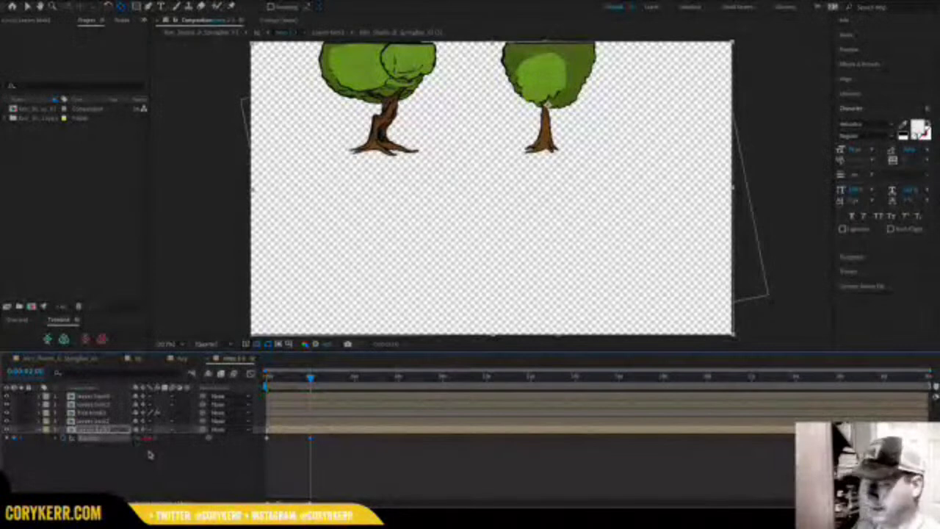
pyautogui.click(140, 438)
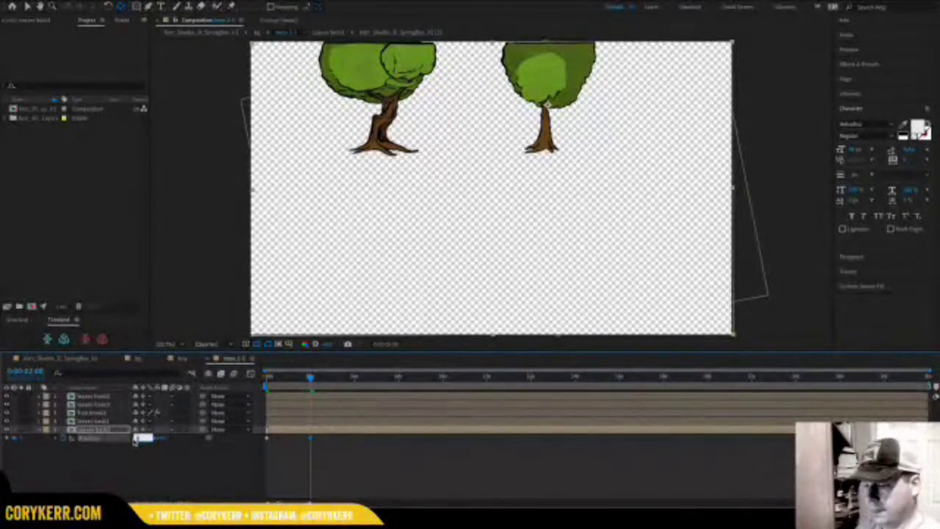
pyautogui.keyDown('alt'); pyautogui.click(63, 438); pyautogui.keyUp('alt')
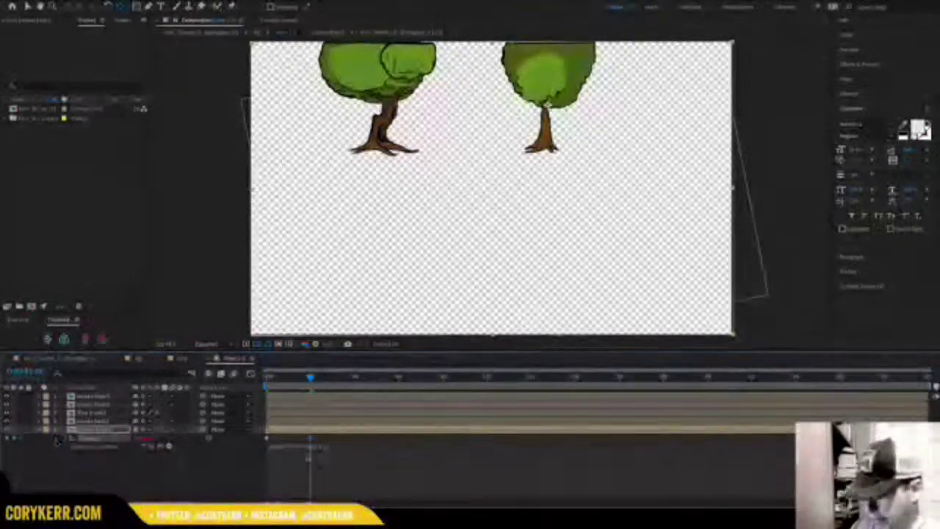
pyautogui.click(324, 444)
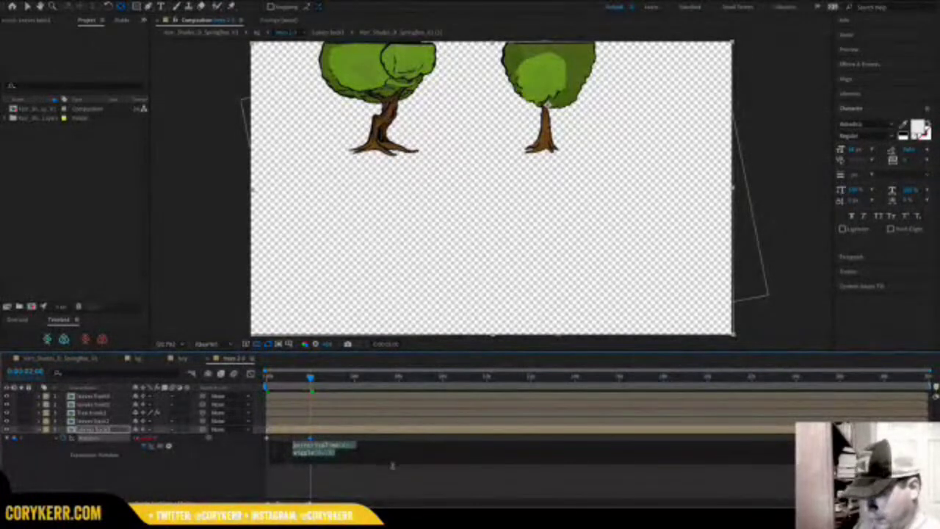
pyautogui.press('BackSpace')
pyautogui.click(138, 490)
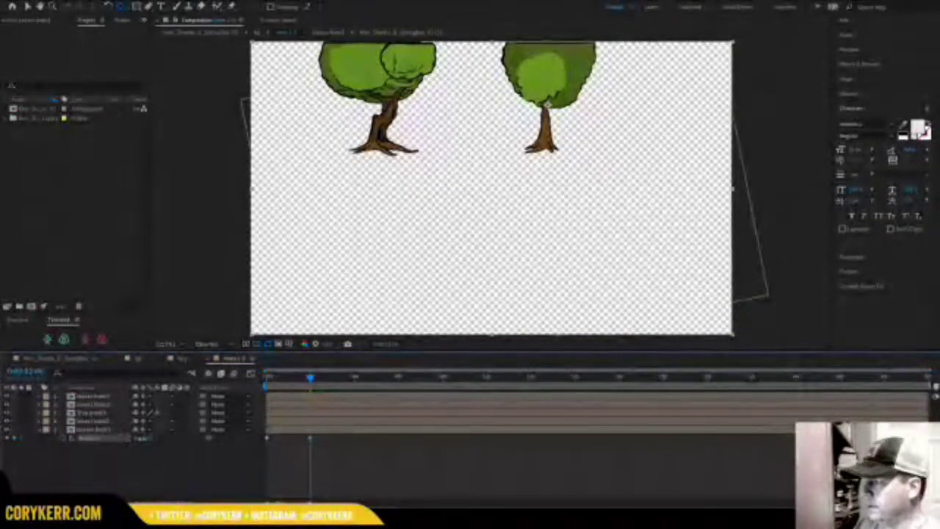
# Try to change the Rotation of Leaves back3 at 2 seconds and scrub back to 0 seconds to check the sway.
pyautogui.click(107, 431)
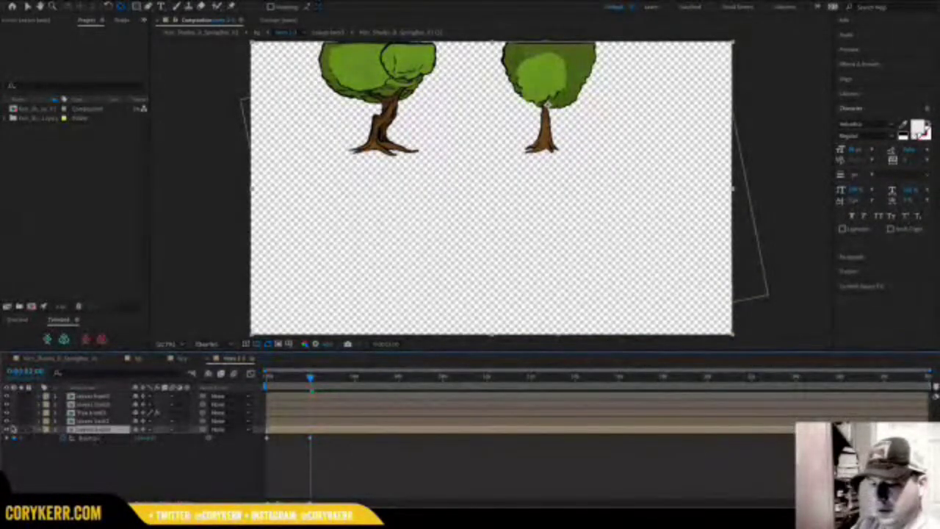
pyautogui.click(7, 431)
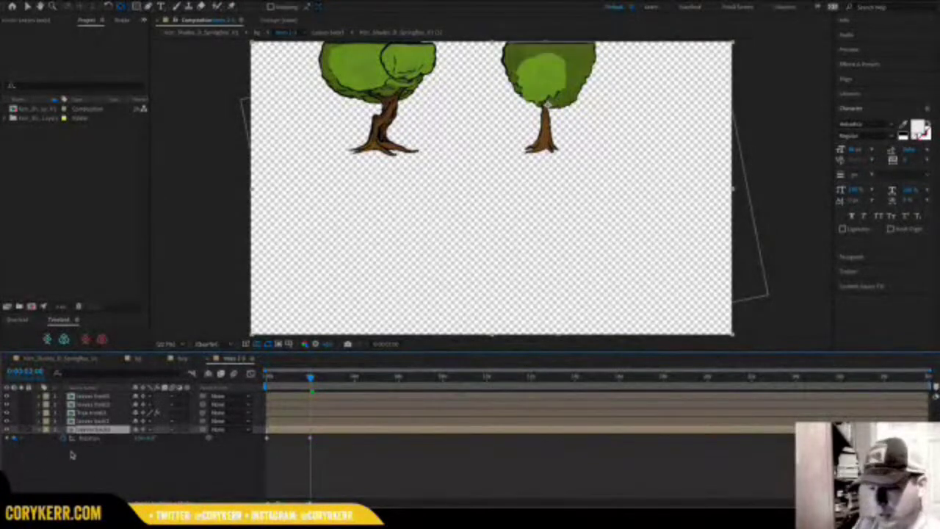
pyautogui.moveTo(311, 379); pyautogui.dragTo(256, 379)
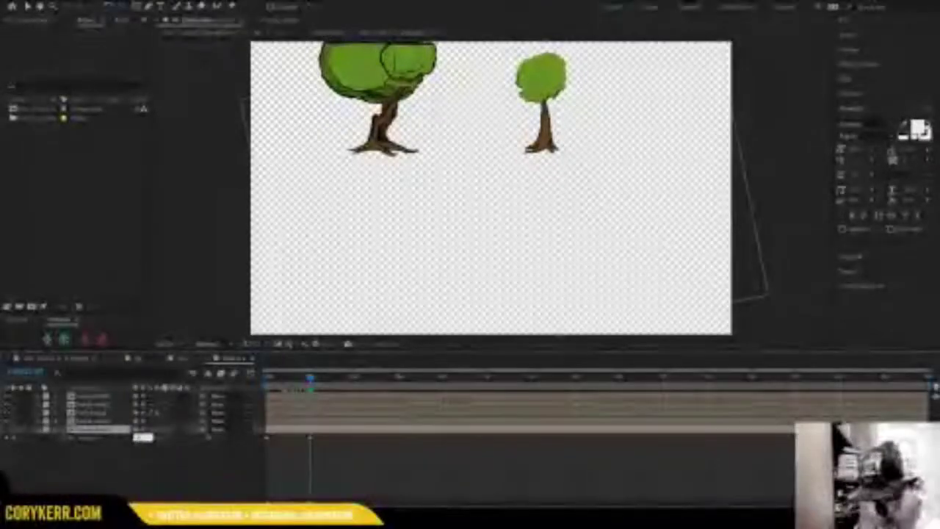
pyautogui.click(97, 437)
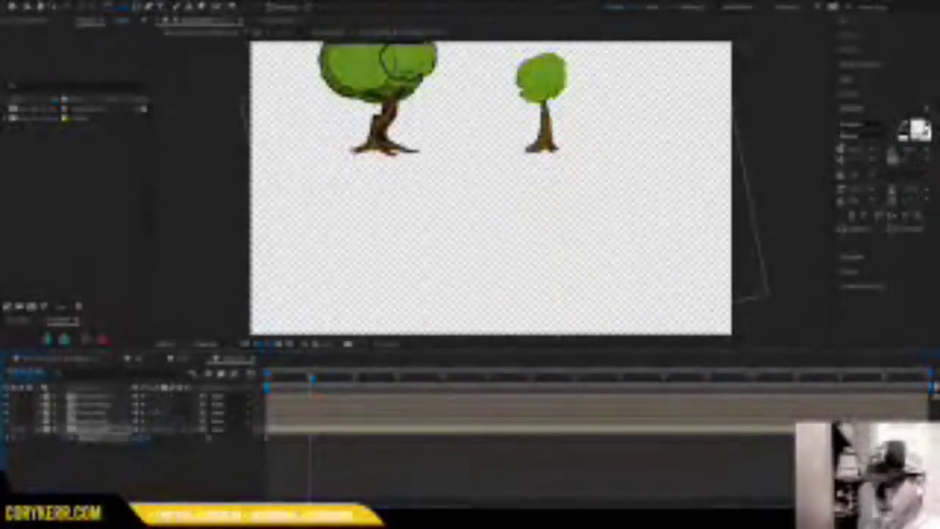
pyautogui.moveTo(311, 379); pyautogui.dragTo(236, 385)
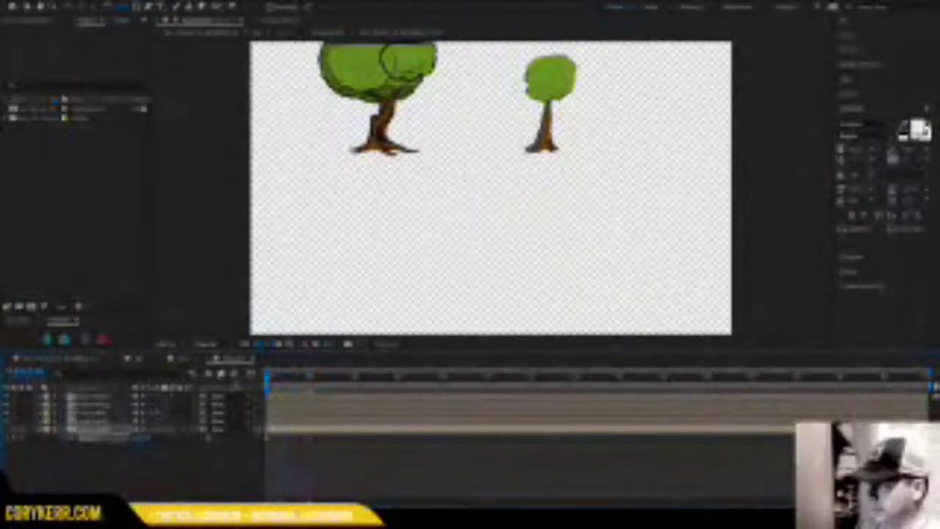
pyautogui.click(117, 432)
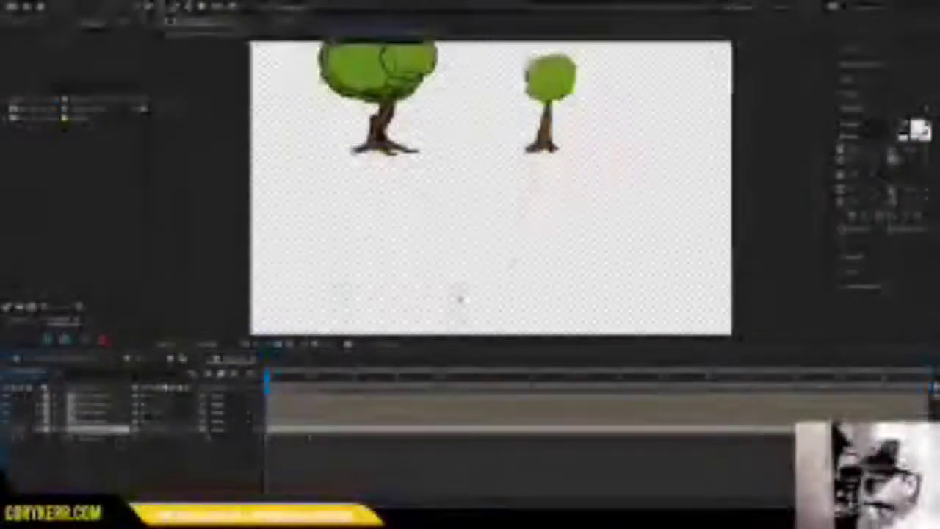
# Look for the Leaves back3 foliage in and around the composition at 0 and 2 seconds, and reveal the layer's keyframed Rotation.
pyautogui.scroll(2, 458, 299)
pyautogui.scroll(-5, 482, 272)
pyautogui.scroll(-2, 487, 285)
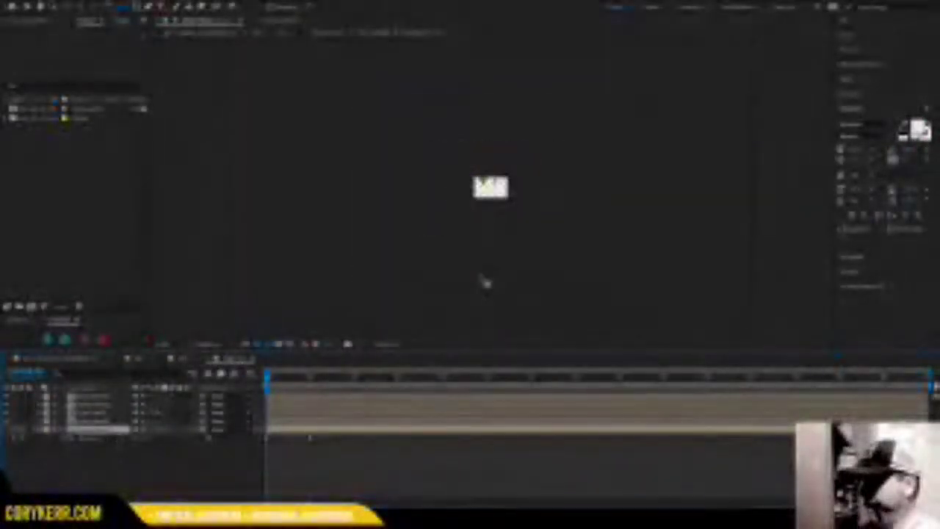
pyautogui.scroll(2, 485, 279)
pyautogui.click(137, 475)
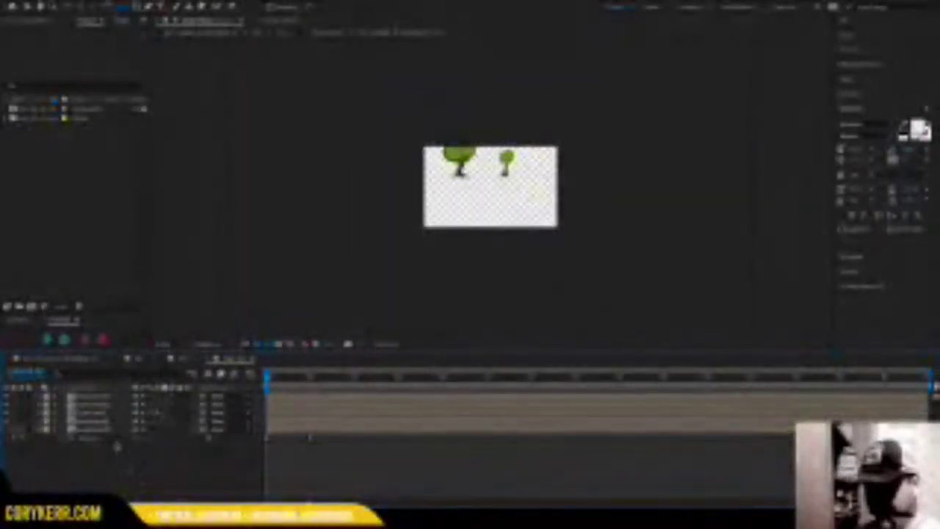
pyautogui.click(109, 431)
pyautogui.press('k')
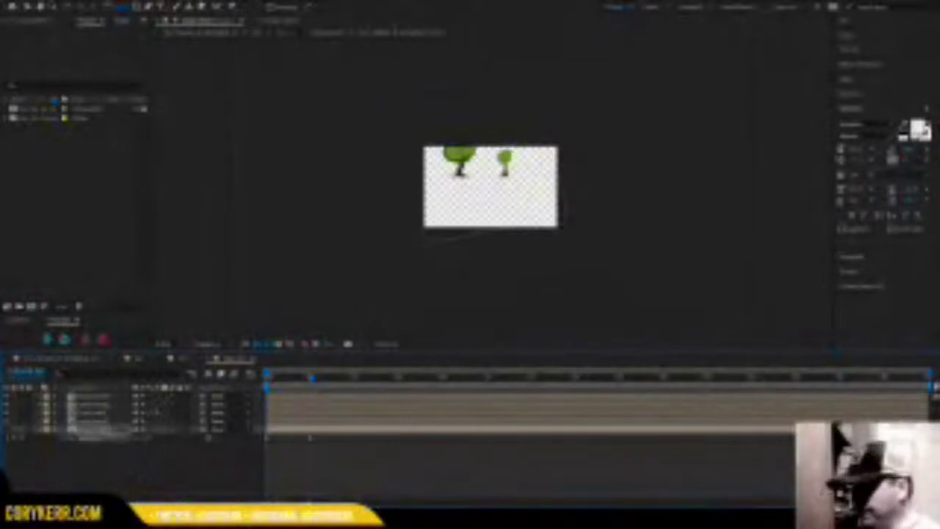
pyautogui.press('F2')
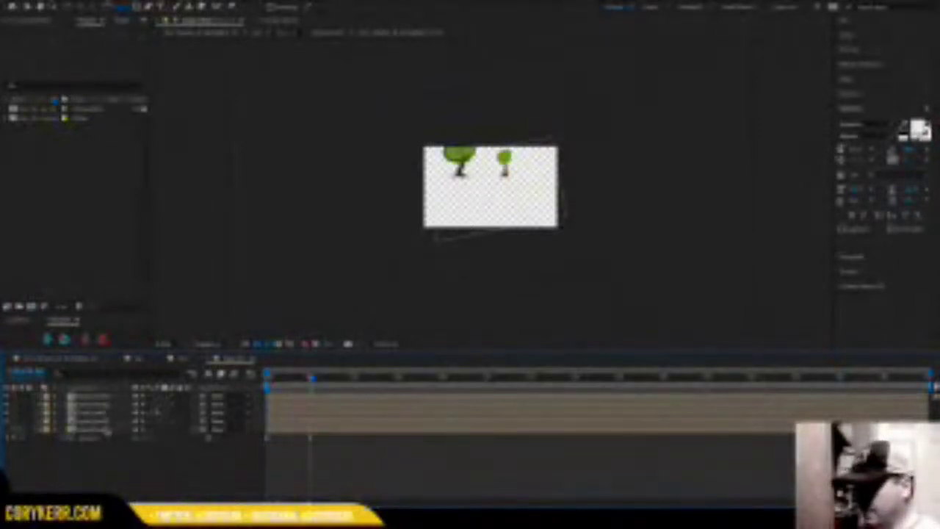
pyautogui.click(108, 432)
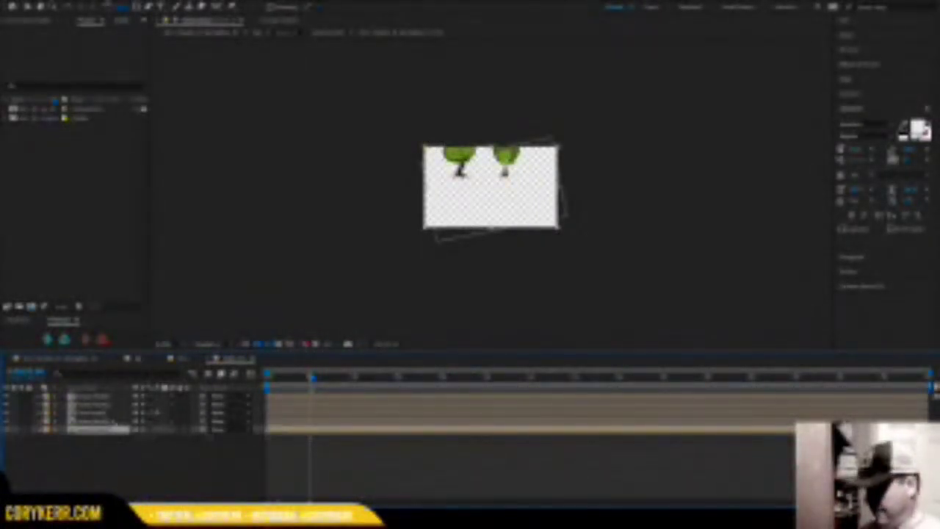
pyautogui.press('u')
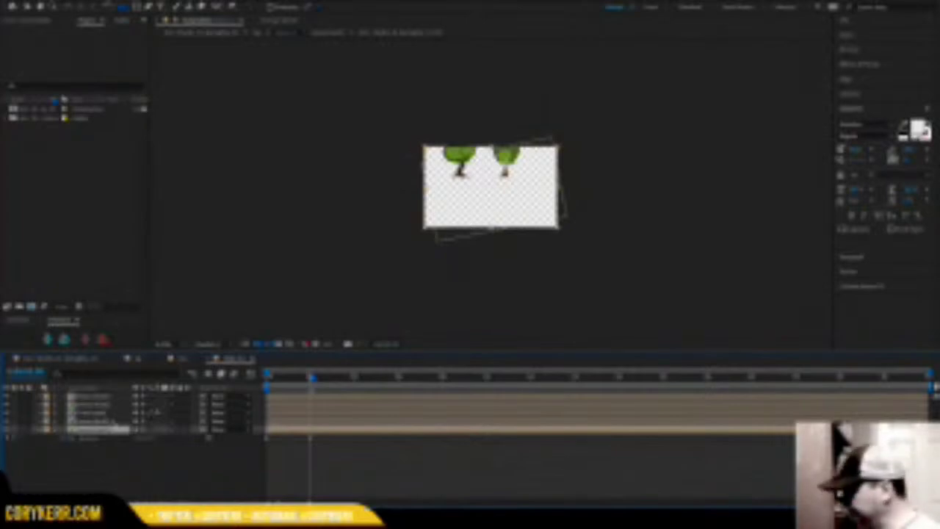
# Set the Rotation of Leaves back3 to -14° at 2 seconds and preview the sway from the start.
pyautogui.scroll(-1, 513, 157)
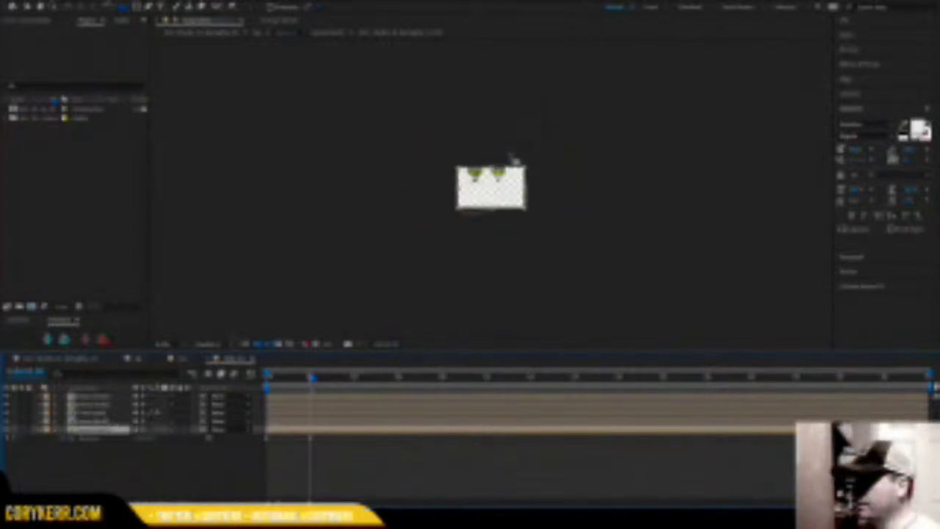
pyautogui.scroll(6, 514, 160)
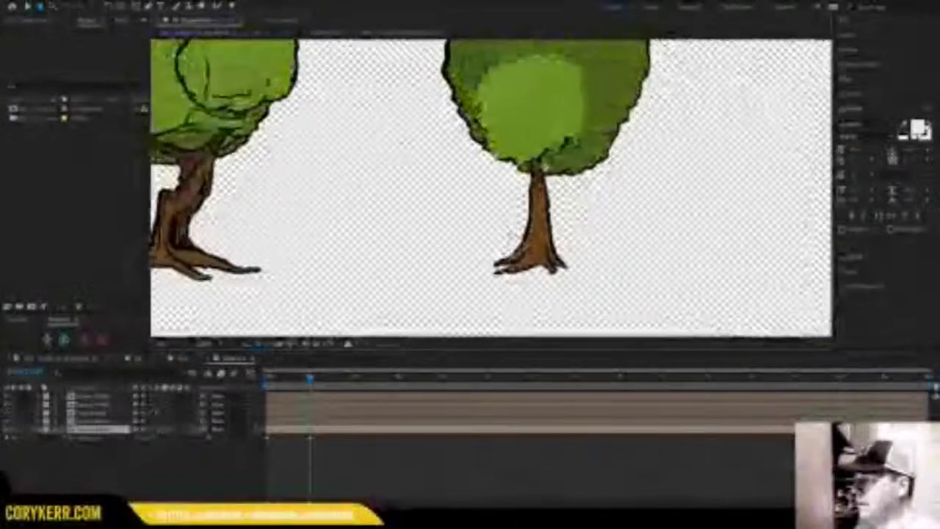
pyautogui.moveTo(526, 205); pyautogui.dragTo(468, 232)
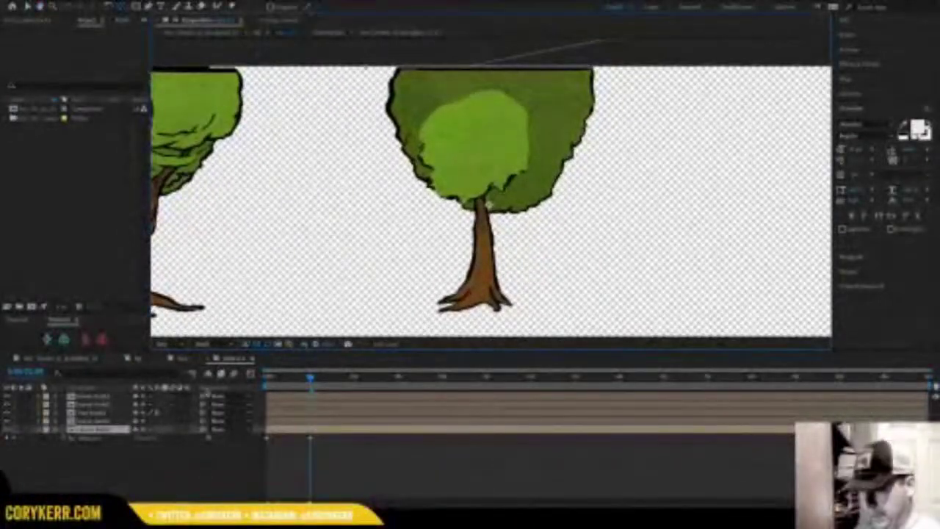
pyautogui.moveTo(312, 381)
pyautogui.mouseDown()
pyautogui.moveTo(265, 383)
pyautogui.moveTo(311, 379)
pyautogui.mouseUp()
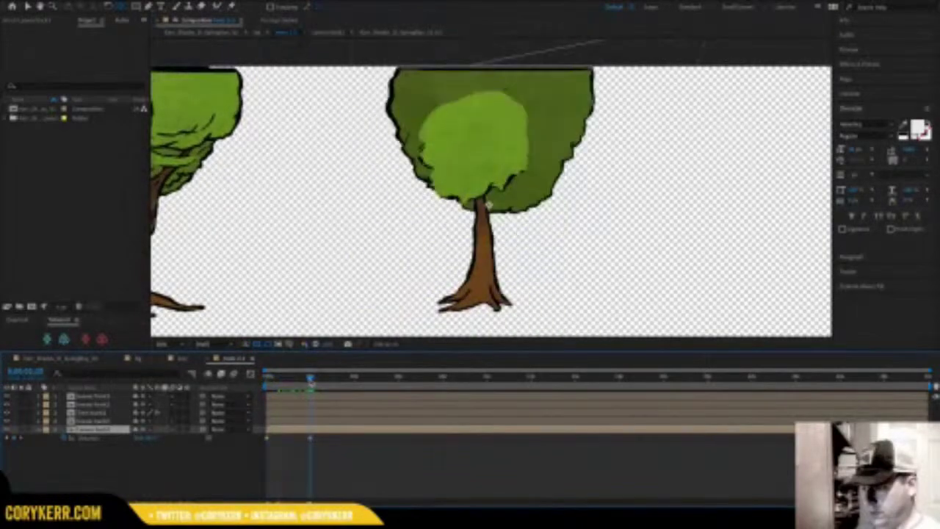
pyautogui.click(138, 438)
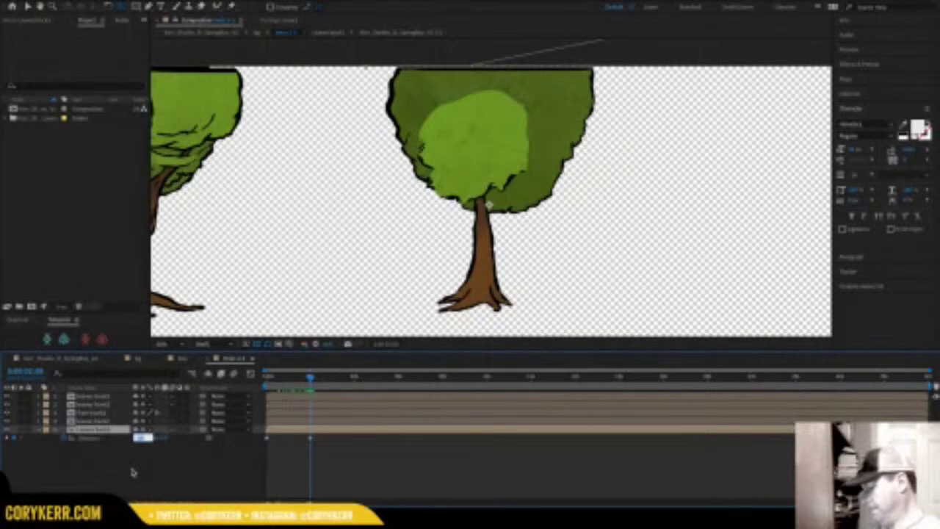
pyautogui.press('Return')
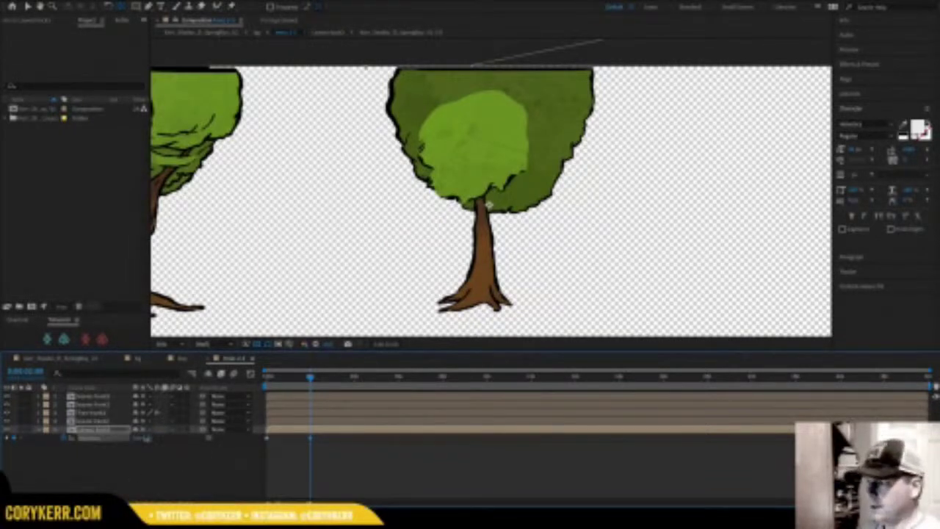
pyautogui.moveTo(147, 438); pyautogui.dragTo(140, 440)
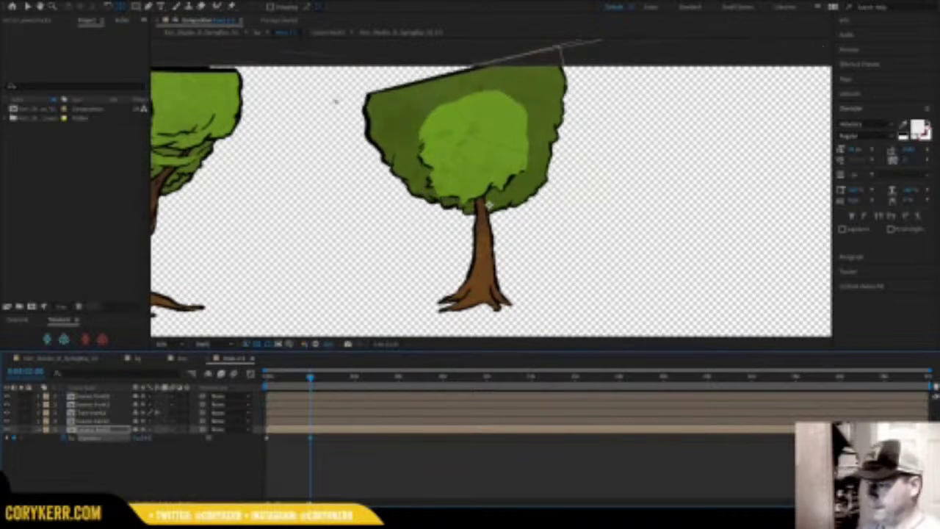
pyautogui.moveTo(310, 383); pyautogui.dragTo(201, 397)
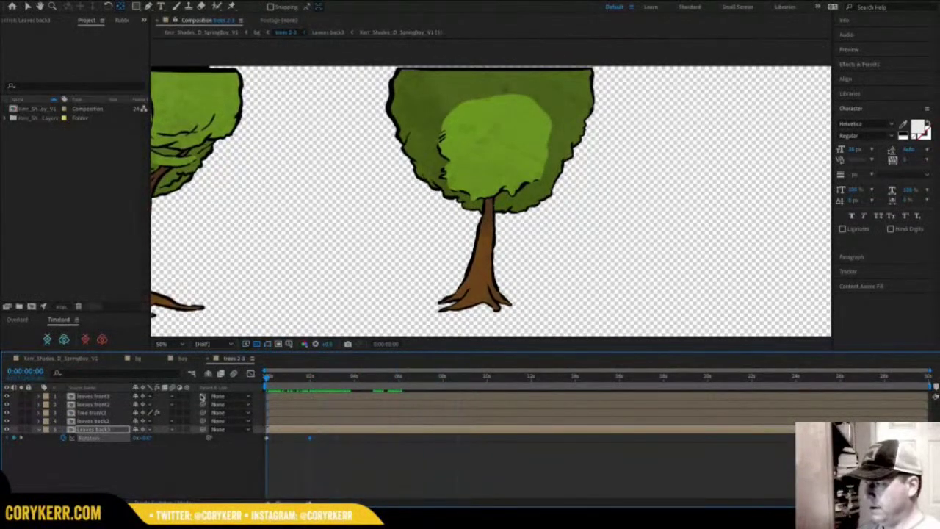
pyautogui.press('space')
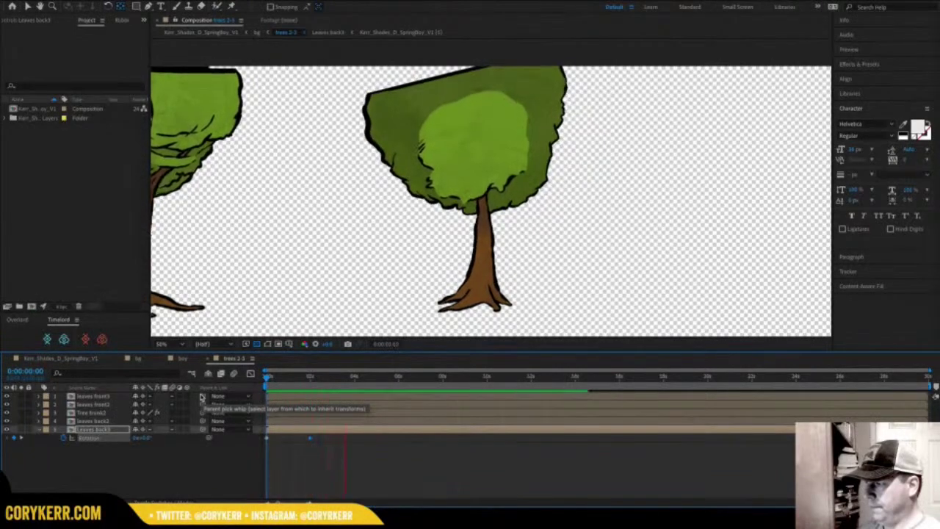
pyautogui.press('space')
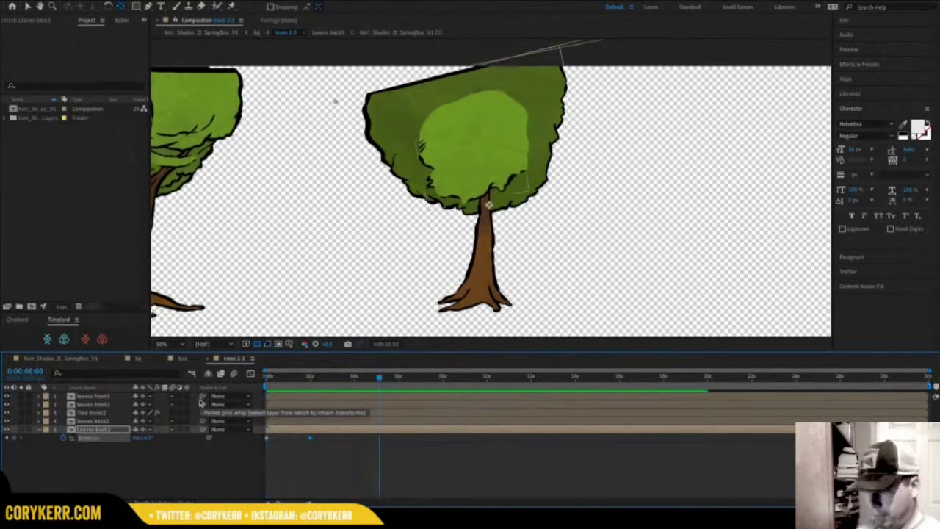
# Add the expression posterizeTime(6); loopOut("pingpong") to the Rotation of Leaves back3 and preview the looping sway.
pyautogui.keyDown('alt'); pyautogui.click(65, 438); pyautogui.keyUp('alt')
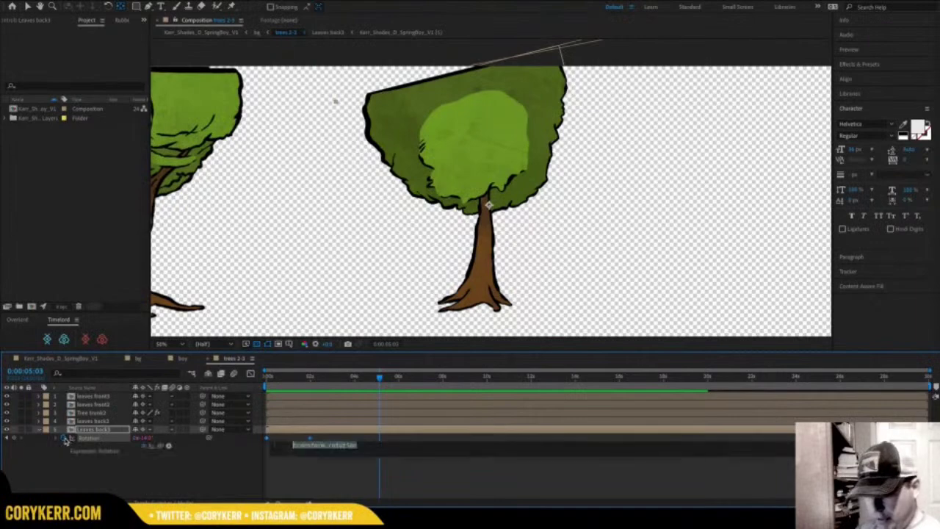
pyautogui.write('posterizeTime(6); loopOut("pingpong")')
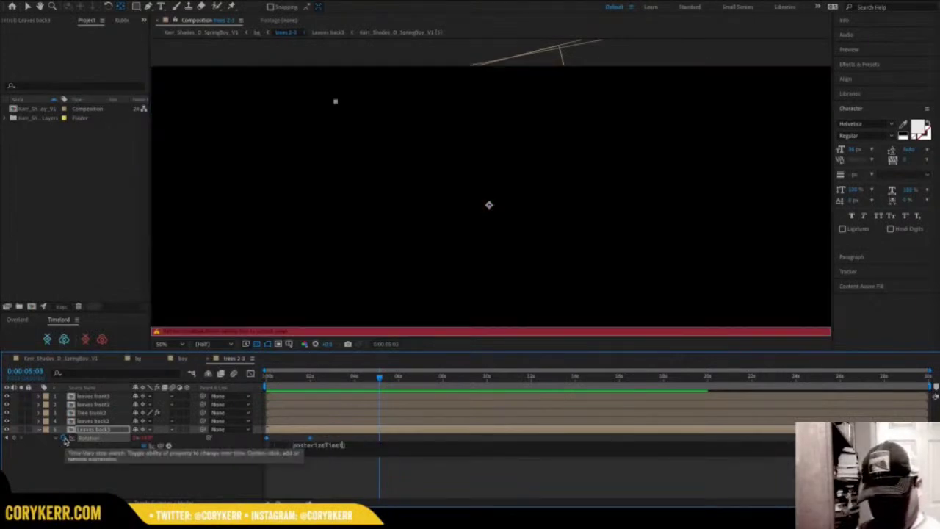
pyautogui.moveTo(330, 377); pyautogui.dragTo(249, 379)
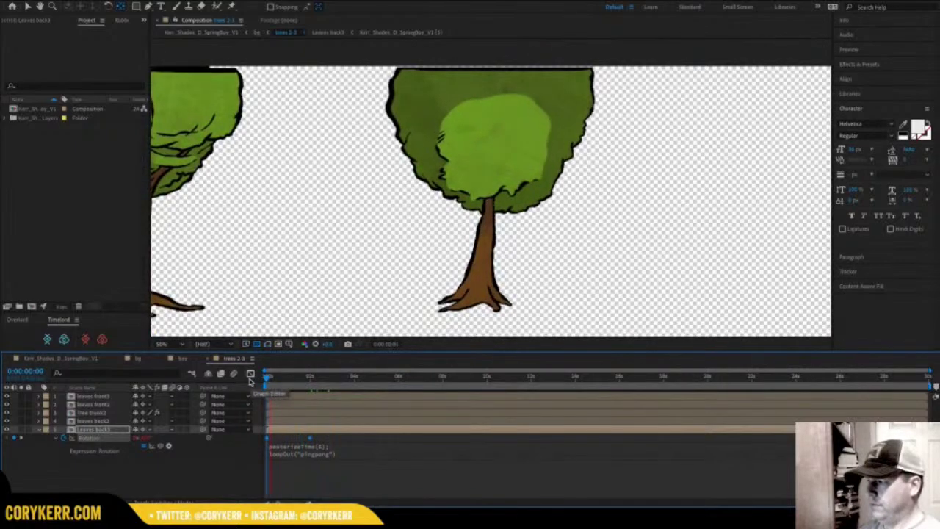
pyautogui.press('space')
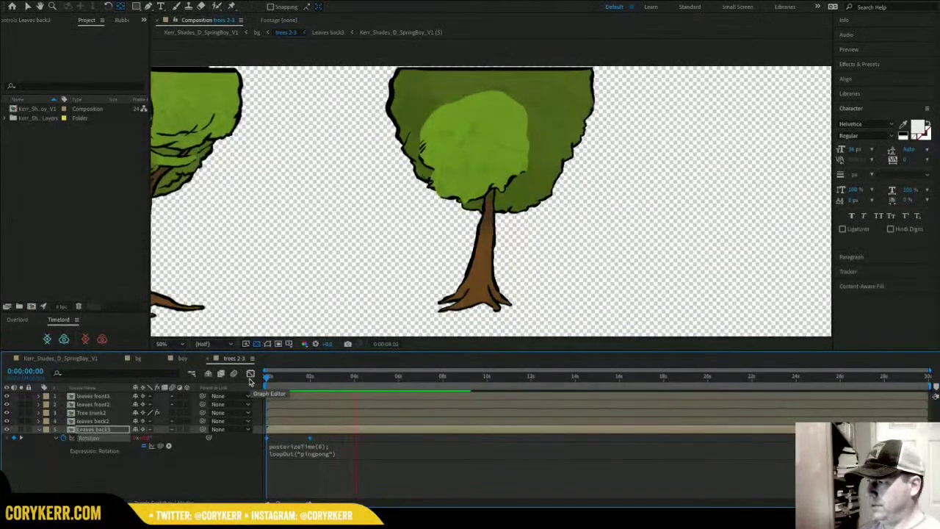
pyautogui.press('space')
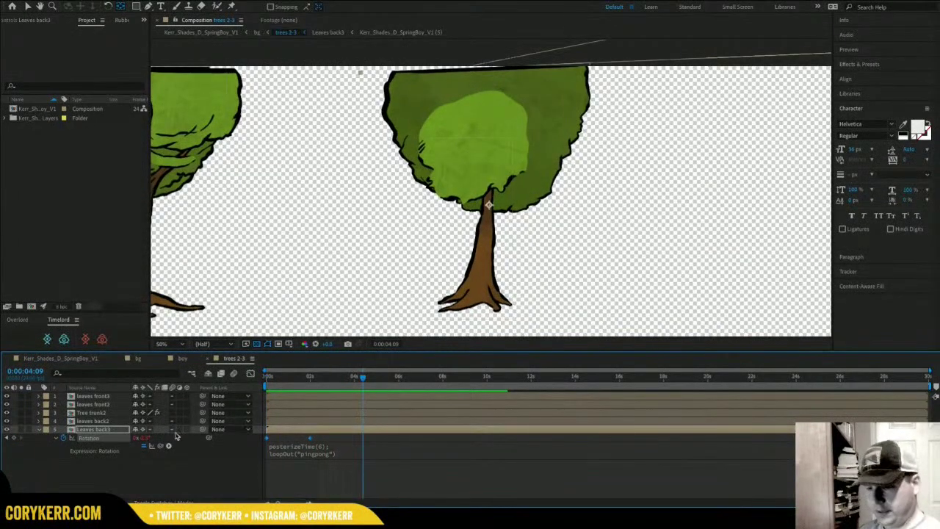
# Hide and show Tree trunk2 to identify it, and reveal its keyframed puppet pin properties.
pyautogui.click(98, 414)
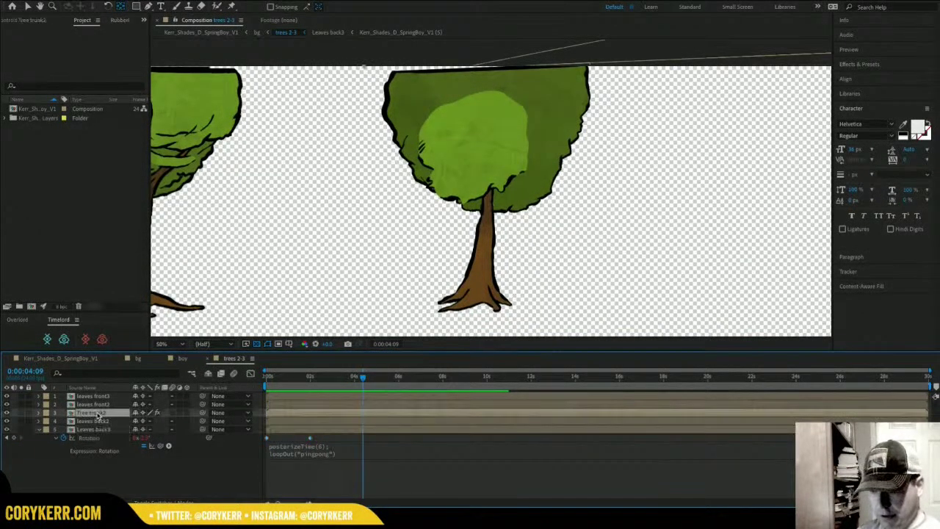
pyautogui.click(7, 413)
pyautogui.click(6, 412)
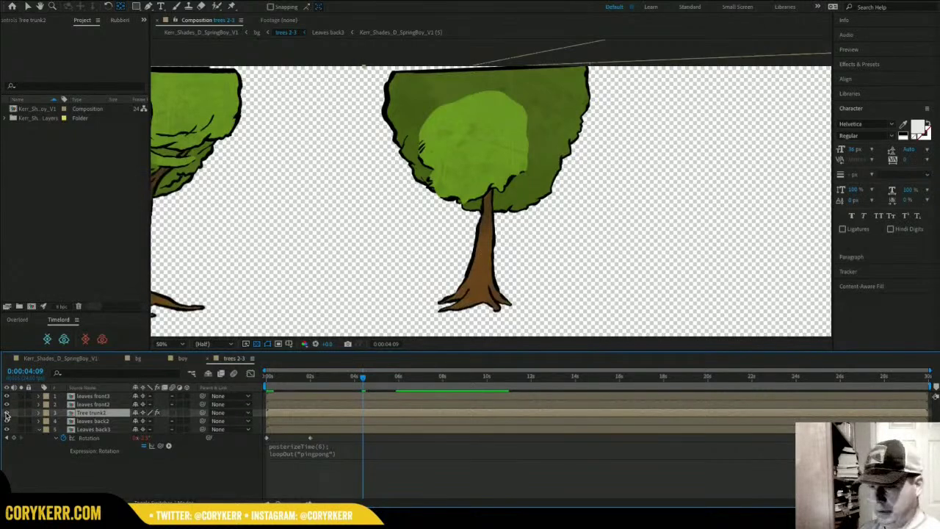
pyautogui.click(39, 414)
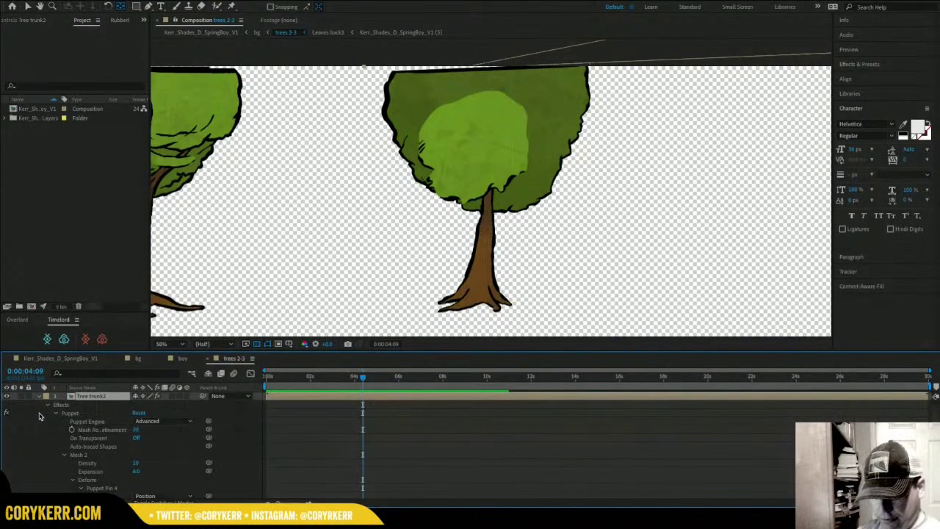
pyautogui.press('u')
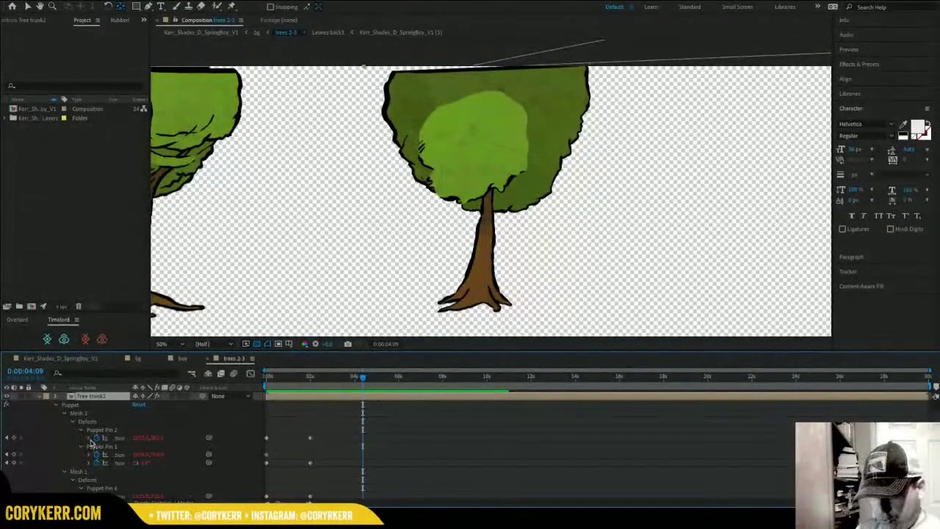
# Set the loopOut type of Tree trunk2's Puppet Pin 2 Position expression to "pingpong" and show the Puppet Pin 1 Position expression.
pyautogui.click(89, 439)
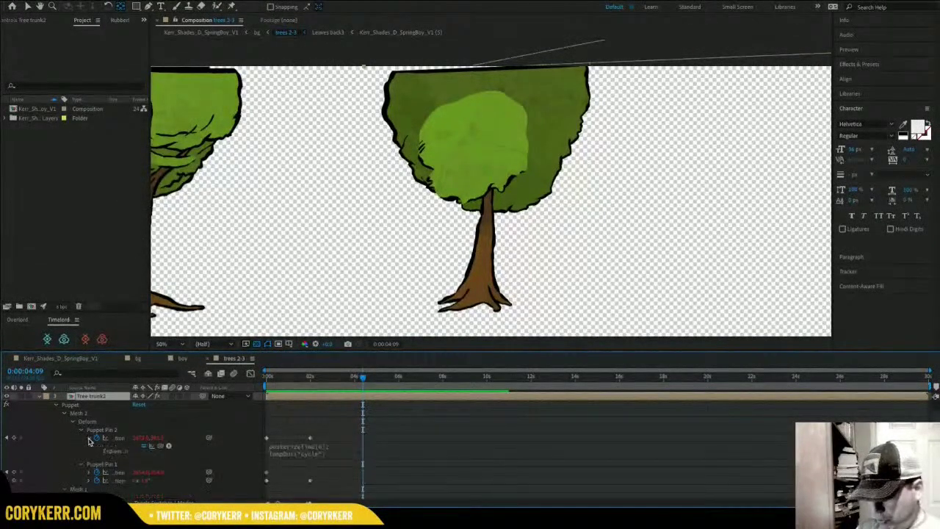
pyautogui.click(305, 453)
pyautogui.doubleClick(335, 453)
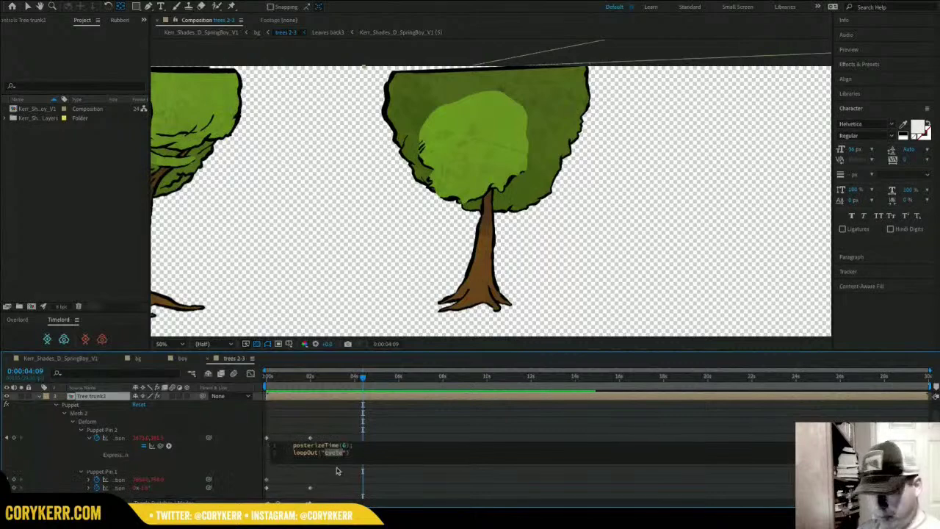
pyautogui.write('pingpong')
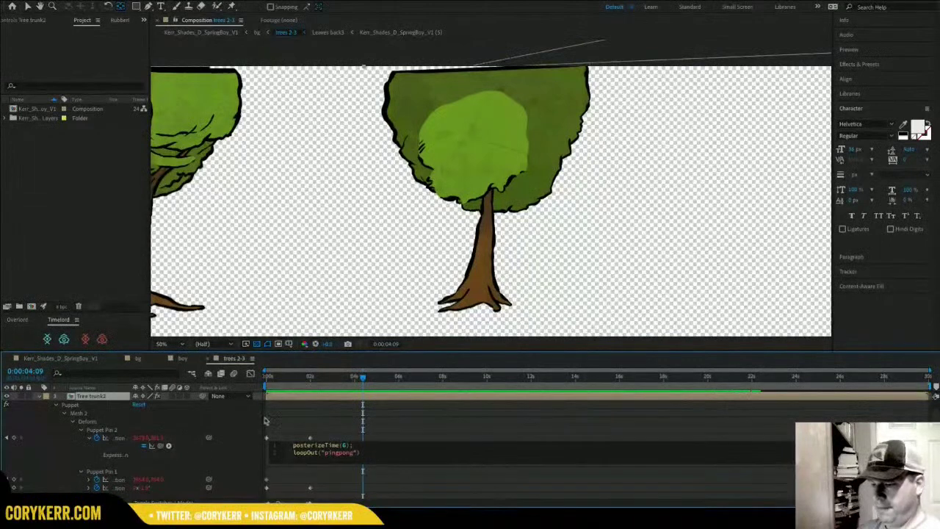
pyautogui.click(89, 482)
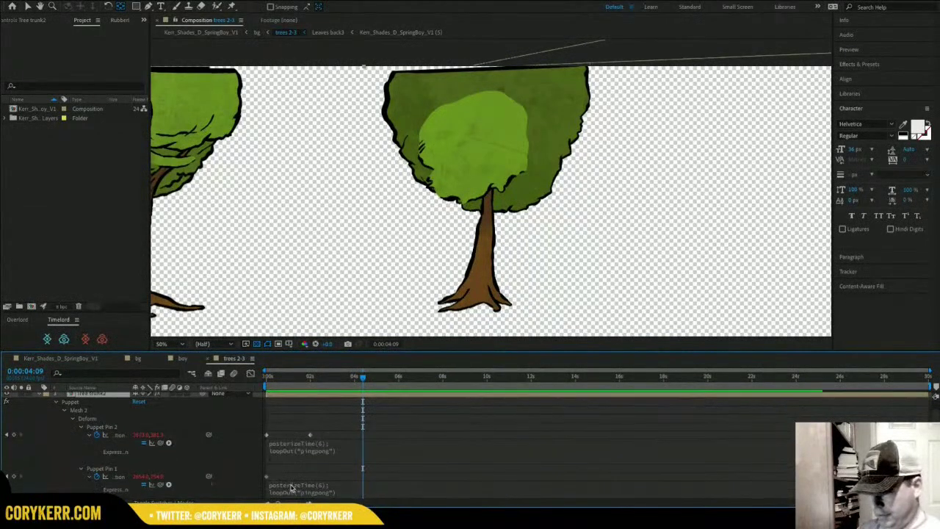
# Collapse the Position expression of Puppet Pin 1 in Tree trunk2's Mesh 2 and set its Rotation expression's loopOut type to "pingpong".
pyautogui.click(89, 477)
pyautogui.click(88, 485)
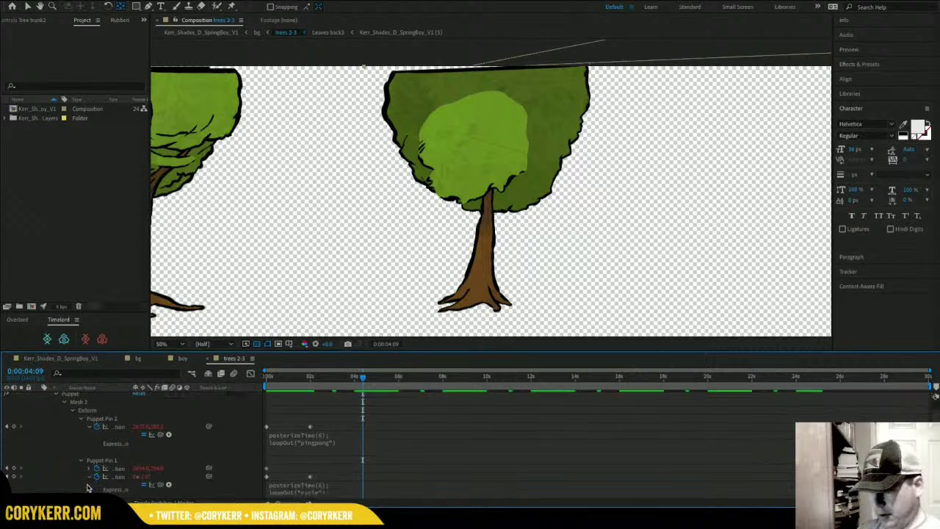
pyautogui.scroll(-2, 282, 488)
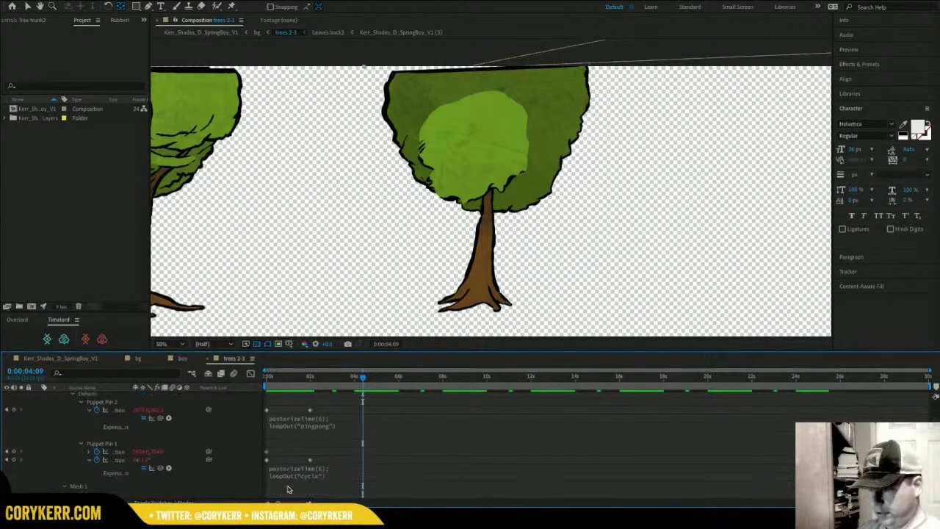
pyautogui.click(310, 479)
pyautogui.doubleClick(335, 474)
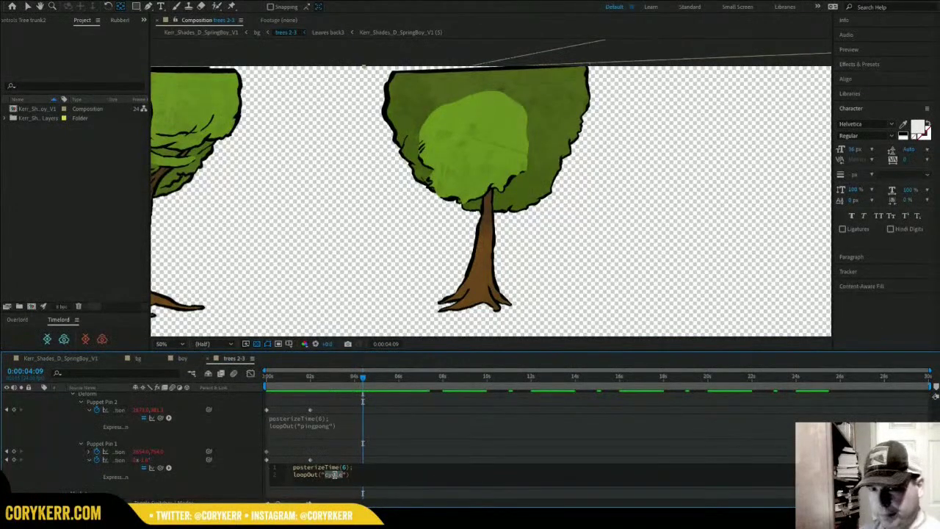
pyautogui.write('p')
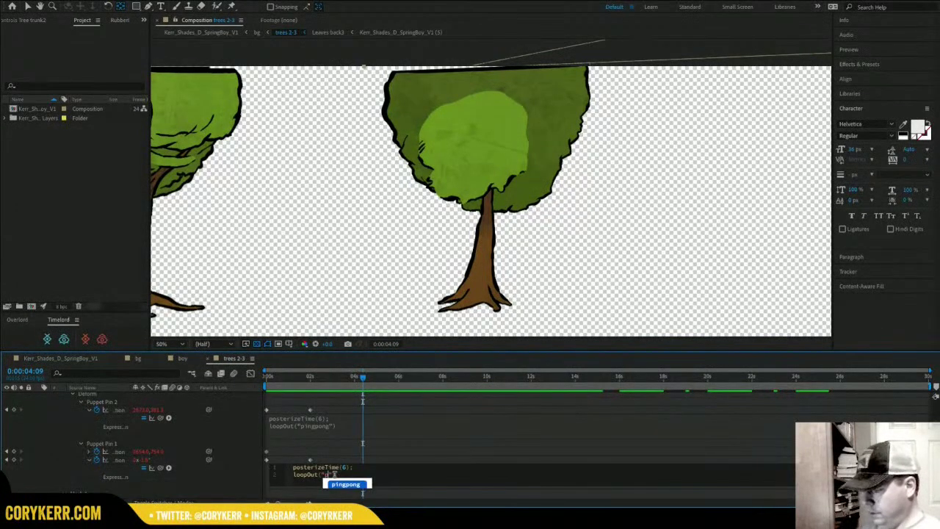
pyautogui.press('Return')
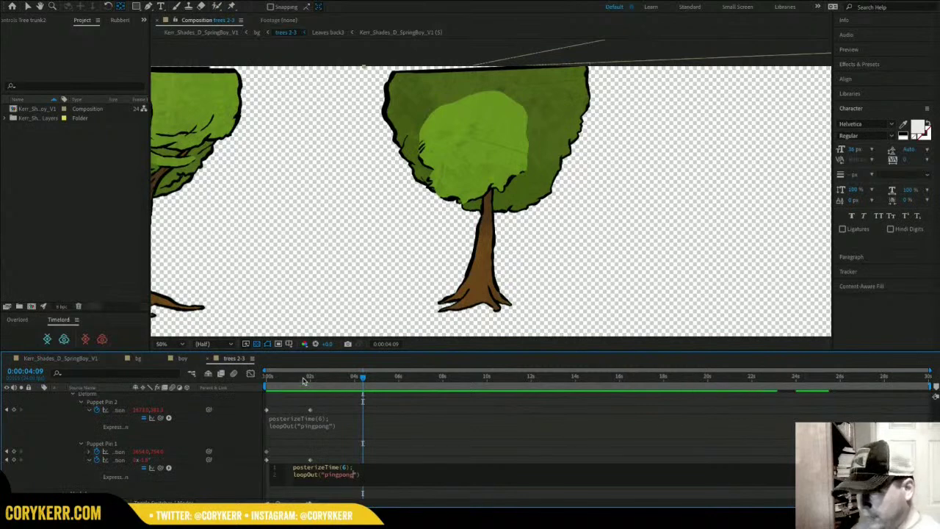
# Preview the tree's sway from the start of the composition and collapse Tree trunk2's properties.
pyautogui.moveTo(303, 379); pyautogui.dragTo(266, 381)
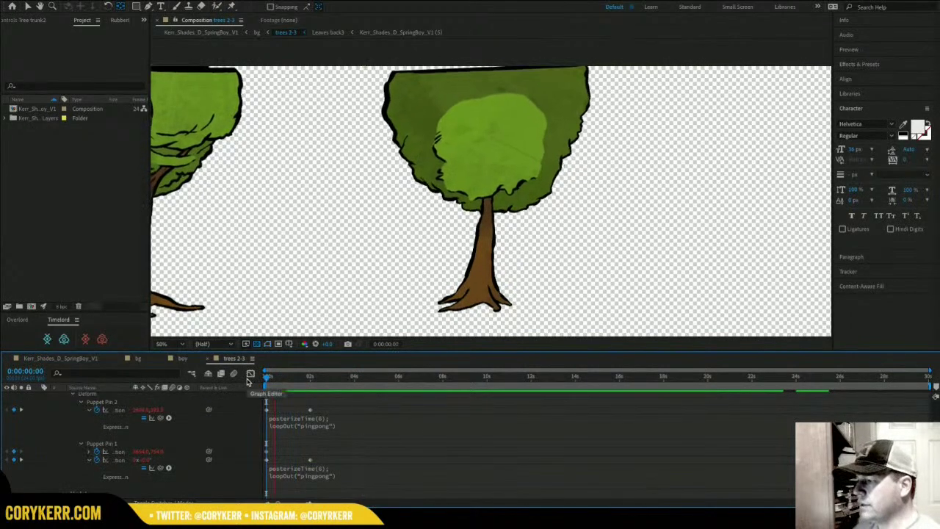
pyautogui.press('space')
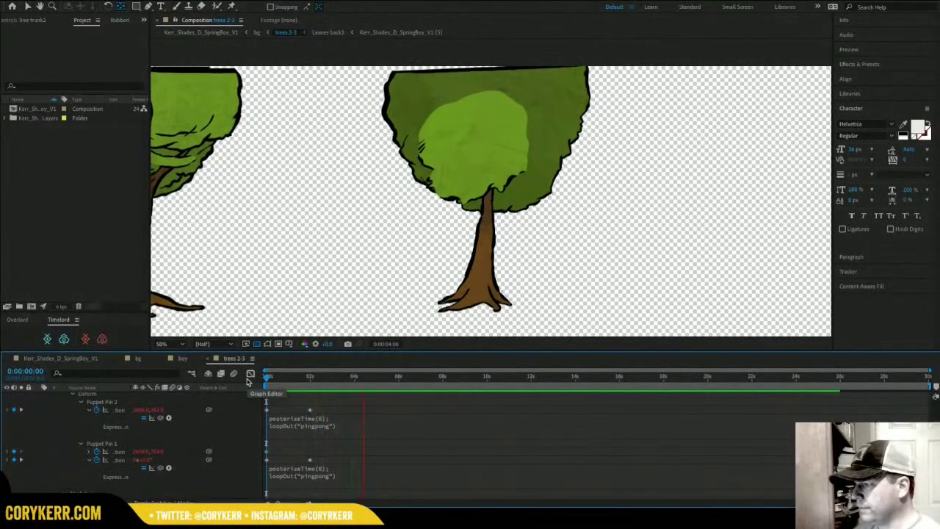
pyautogui.press('space')
pyautogui.scroll(3, 20, 402)
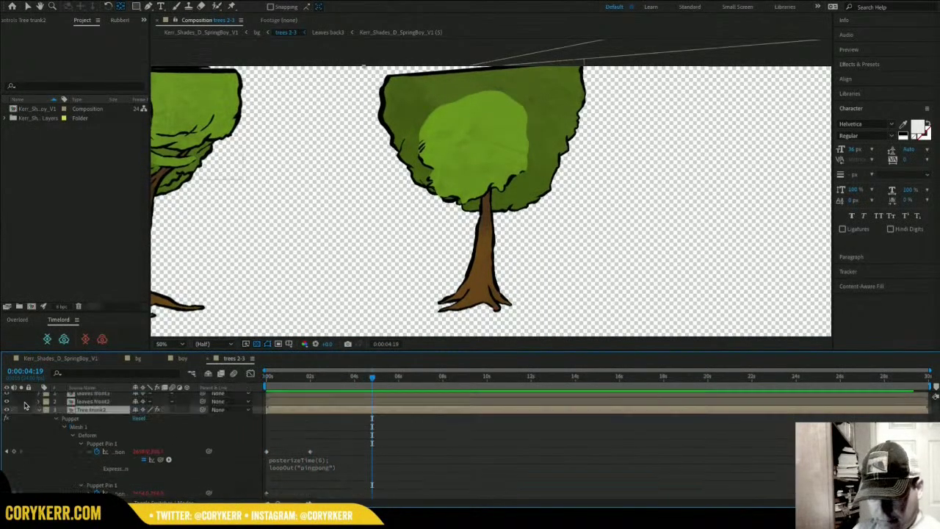
pyautogui.click(38, 414)
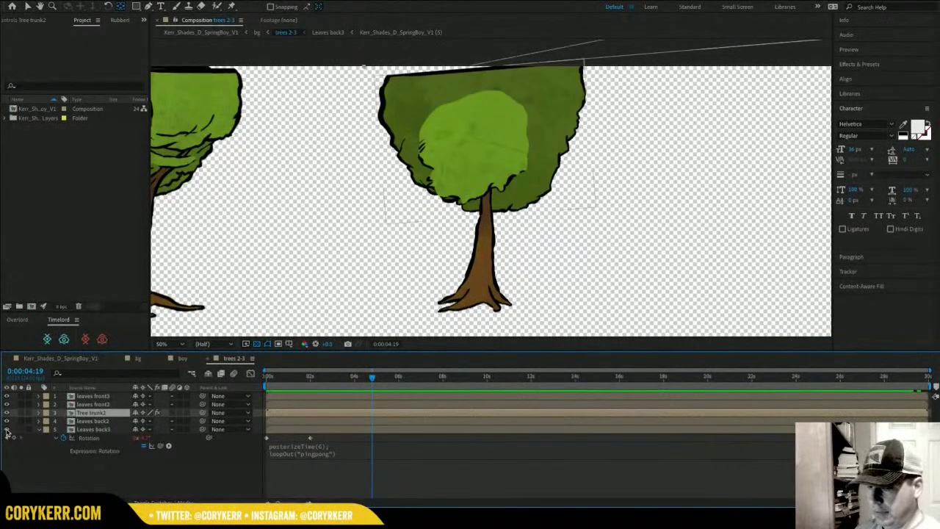
# Add the expression posterizeTime(6); loopOut("pingpong") to the Rotation of leaves front3 and preview the looping sway from the start.
pyautogui.moveTo(298, 382); pyautogui.dragTo(209, 385)
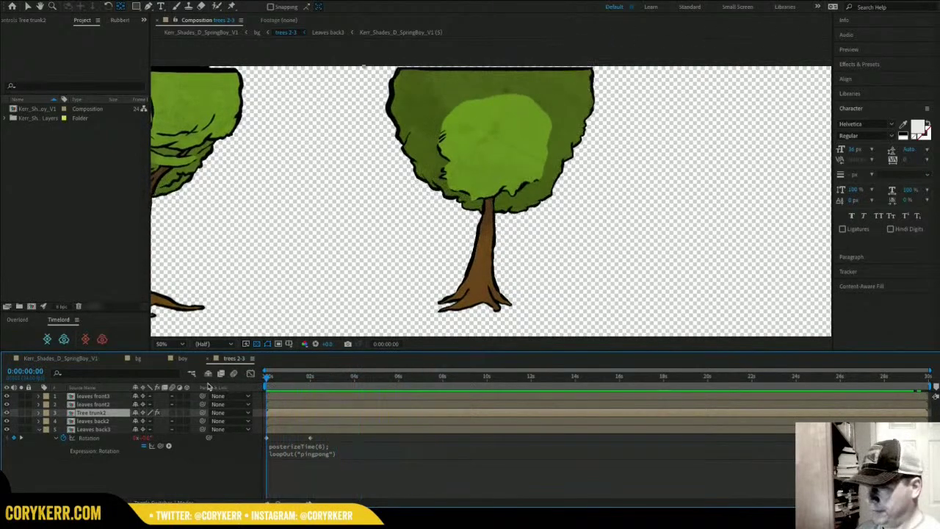
pyautogui.click(94, 396)
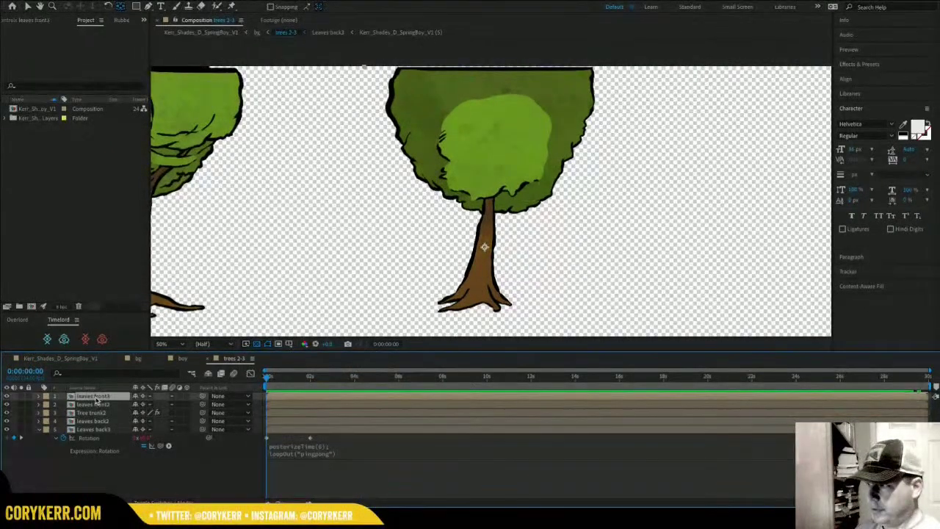
pyautogui.moveTo(268, 380)
pyautogui.mouseDown()
pyautogui.moveTo(360, 380)
pyautogui.moveTo(269, 380)
pyautogui.mouseUp()
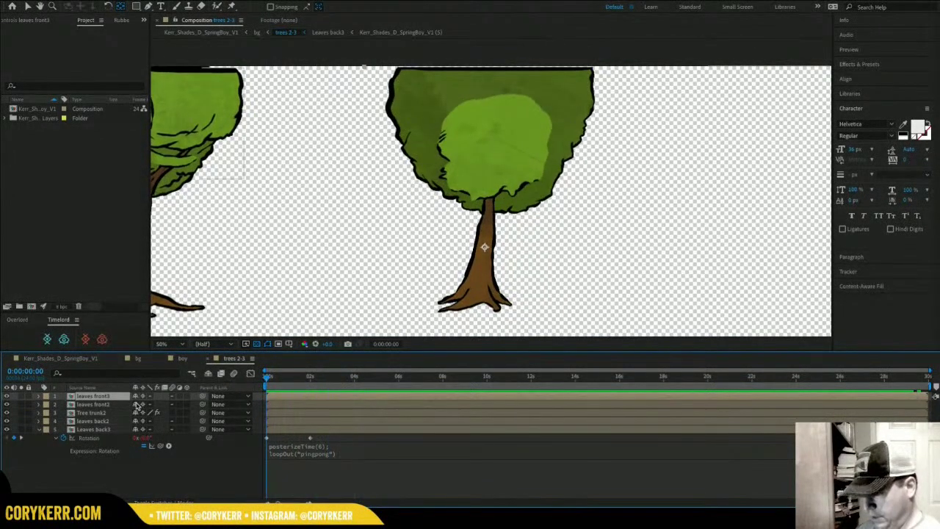
pyautogui.press('u')
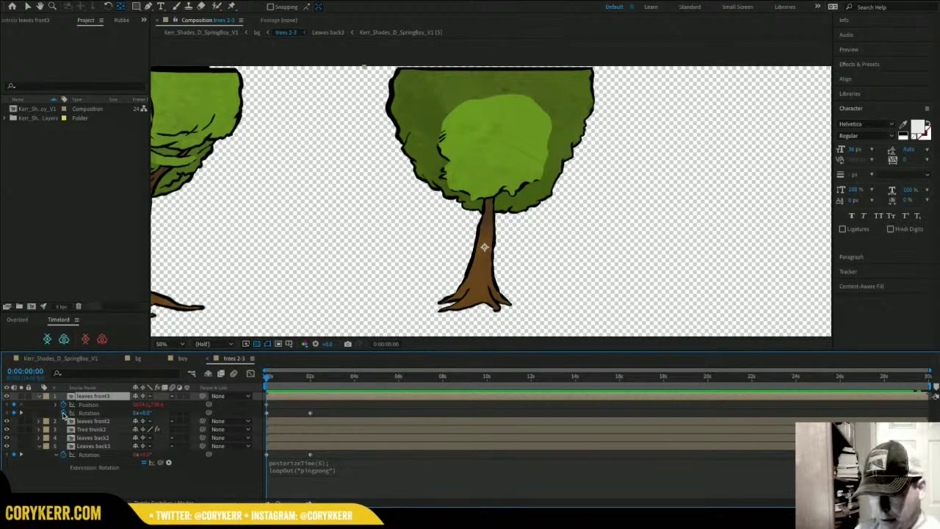
pyautogui.keyDown('alt'); pyautogui.click(64, 414); pyautogui.keyUp('alt')
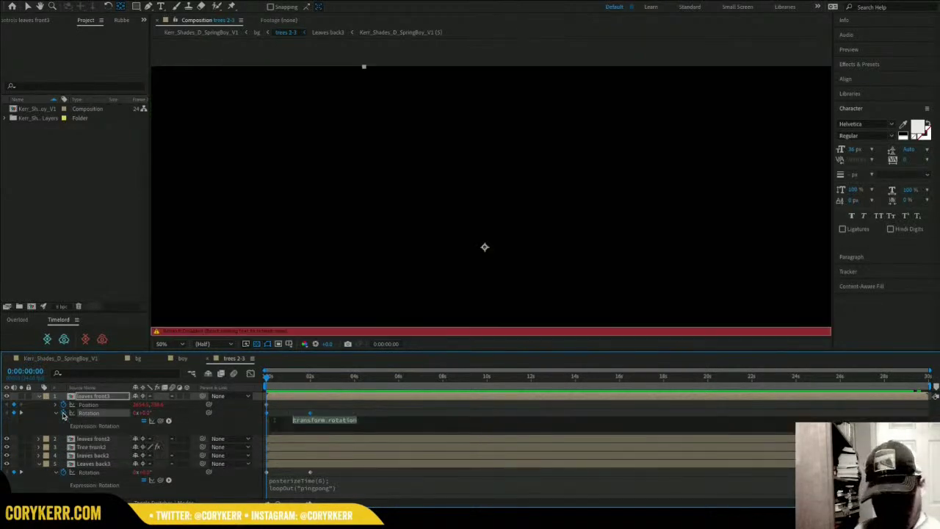
pyautogui.write('posterizeTime(6);')
pyautogui.press('Return')
pyautogui.write('loopOut("pingpong")')
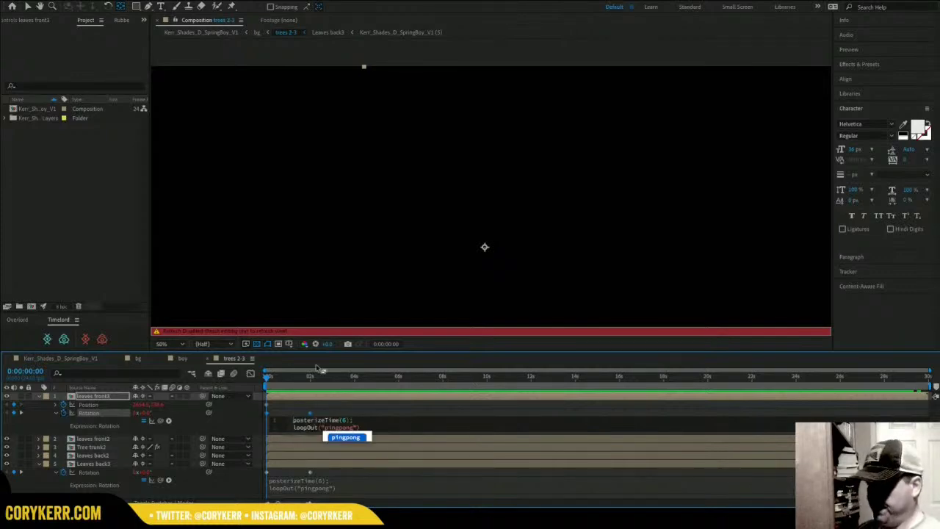
pyautogui.press('KP_Enter')
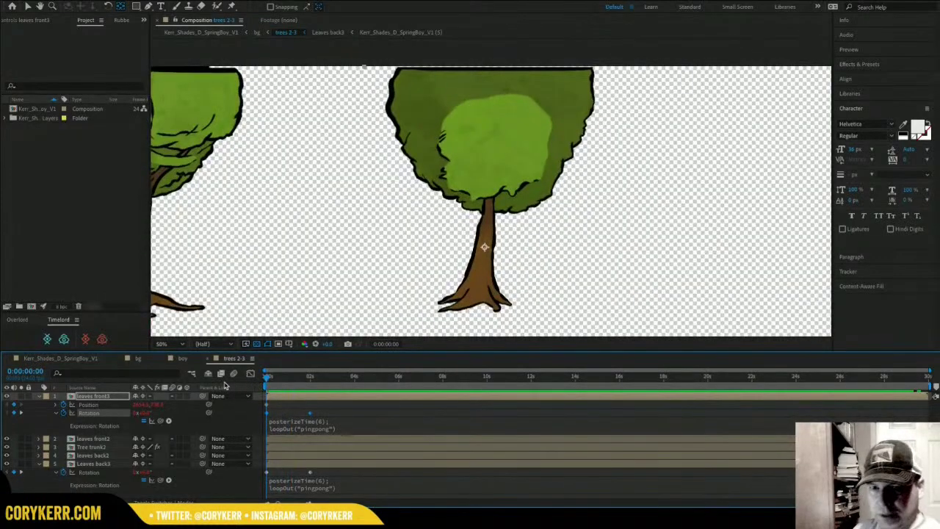
pyautogui.press('space')
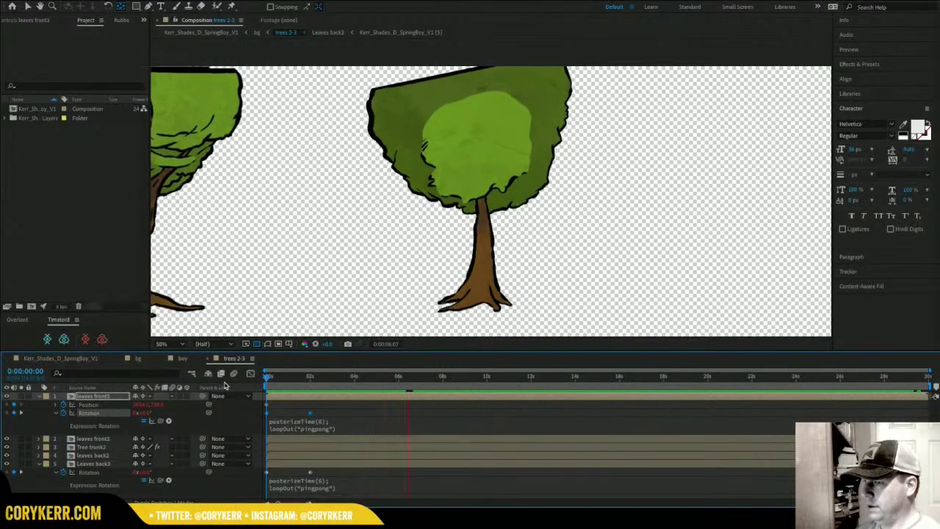
pyautogui.press('space')
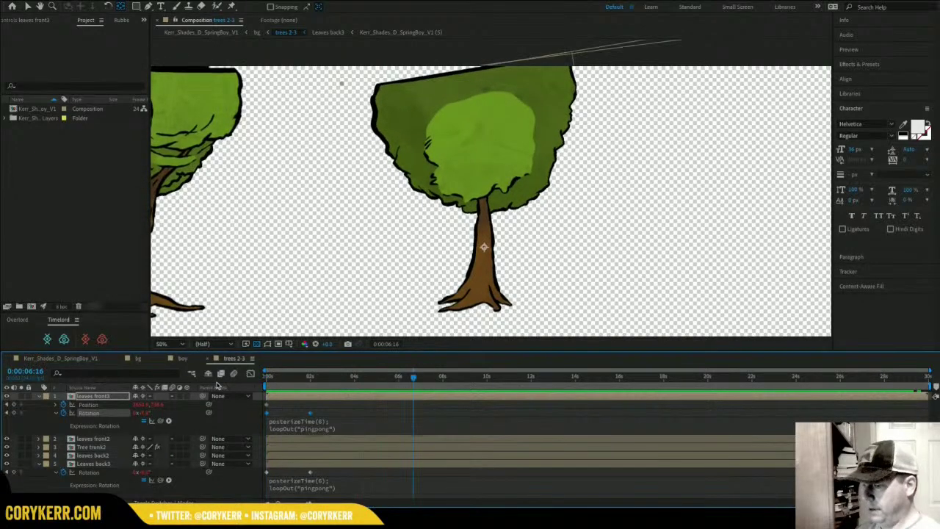
# Open the bg composition and preview the swaying trees in the full background from the start.
pyautogui.click(135, 359)
pyautogui.press('Home')
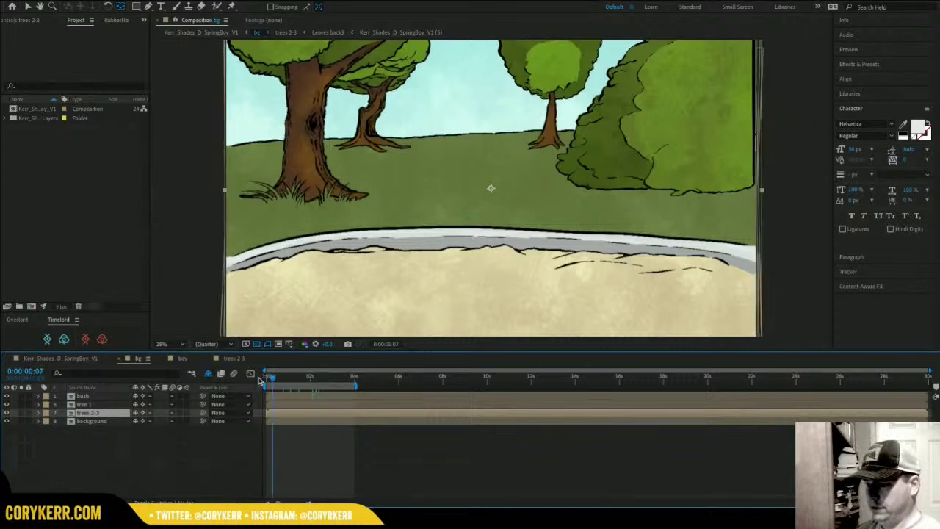
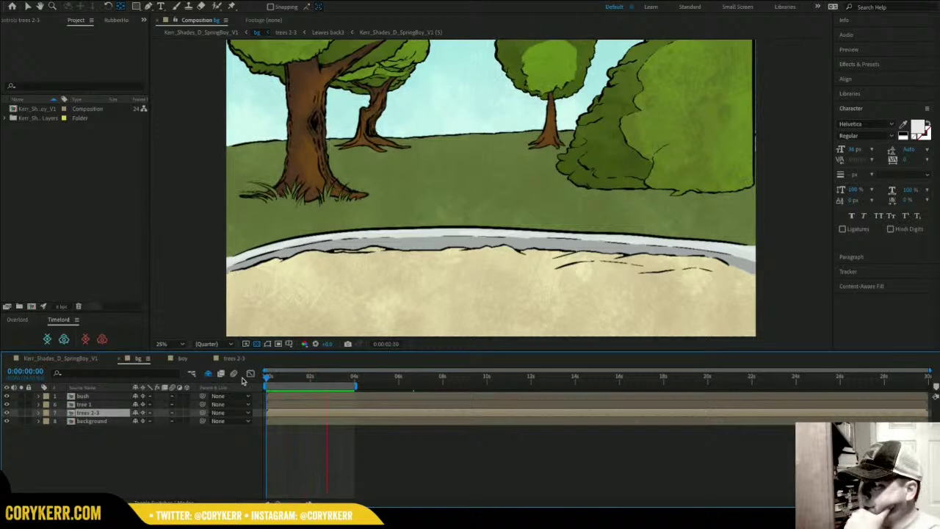
pyautogui.press('space')
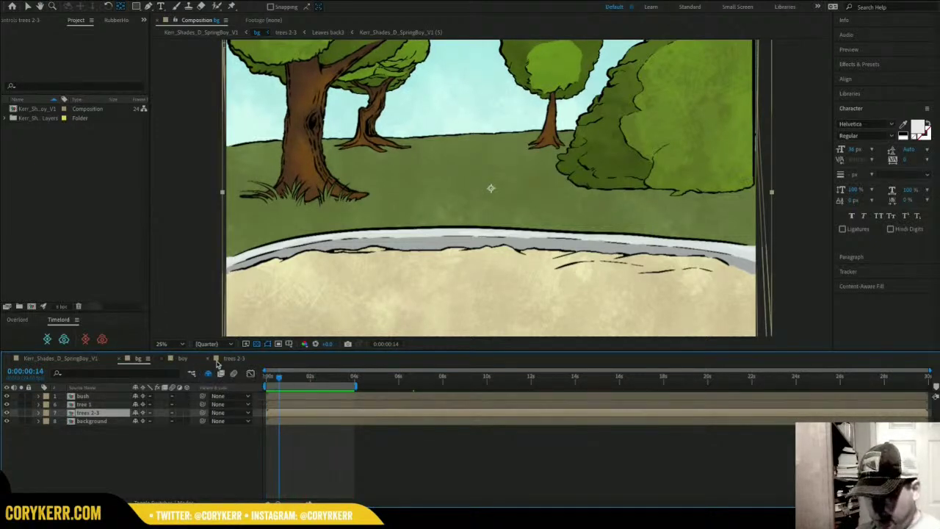
# Move the bush layer's anchor point to the bush's base and place six puppet position pins around the bush's outline.
pyautogui.click(83, 396)
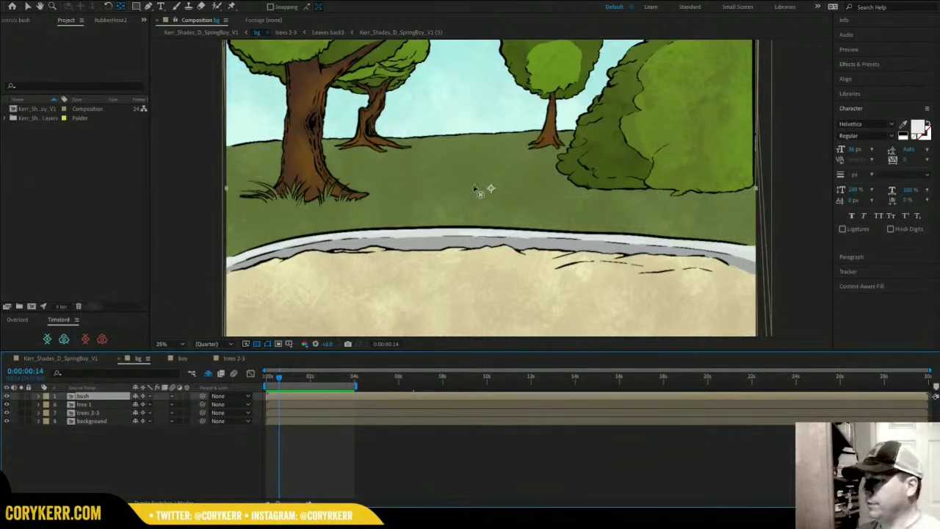
pyautogui.moveTo(491, 191); pyautogui.dragTo(687, 122)
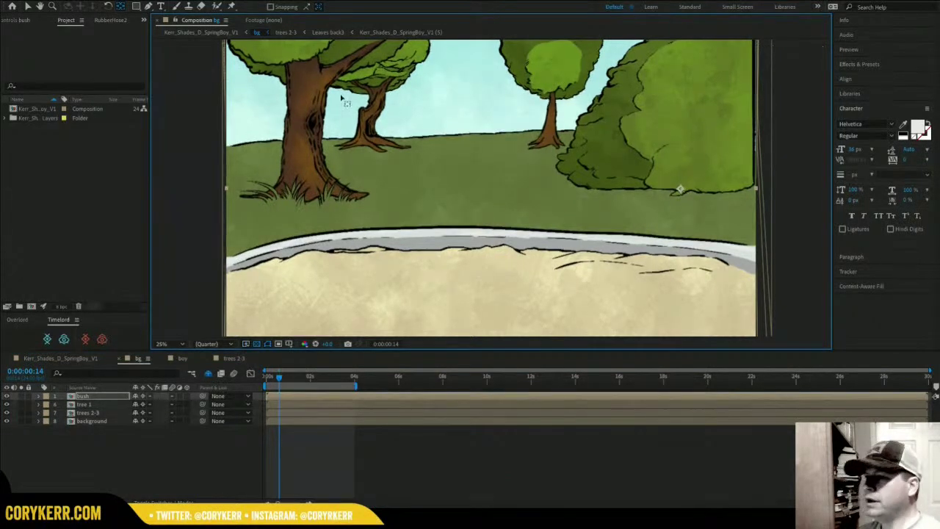
pyautogui.click(232, 7)
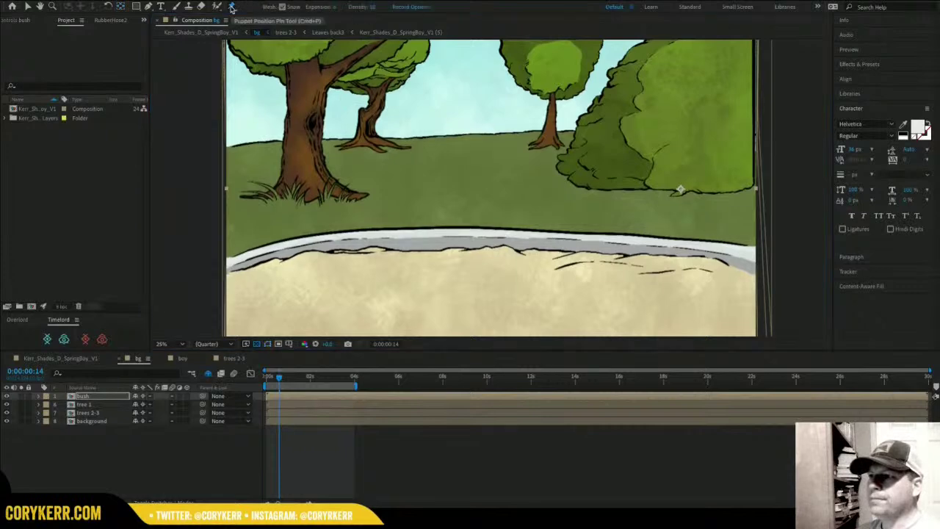
pyautogui.click(577, 173)
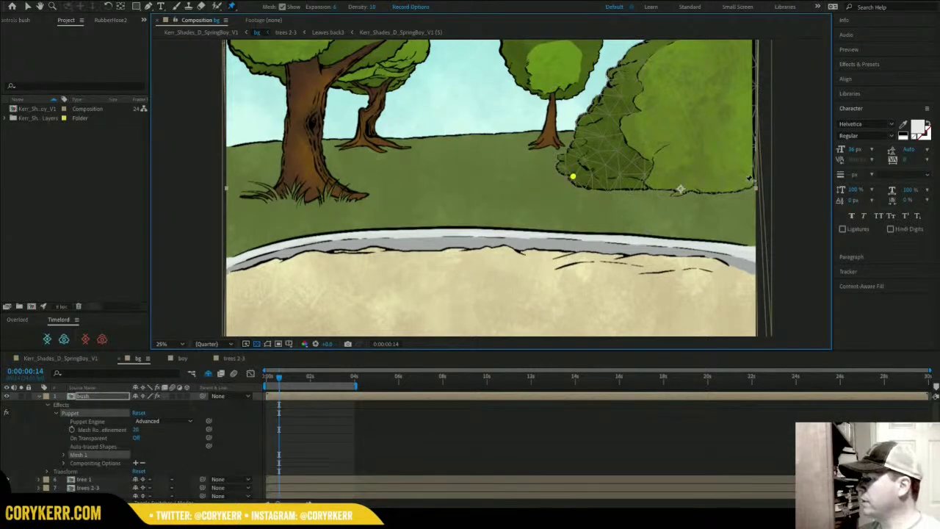
pyautogui.click(751, 182)
pyautogui.click(753, 112)
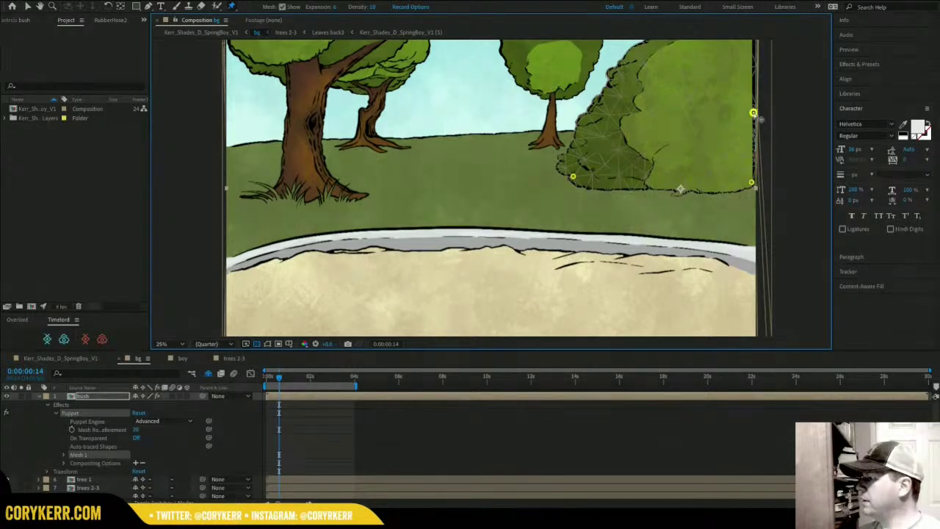
pyautogui.click(753, 42)
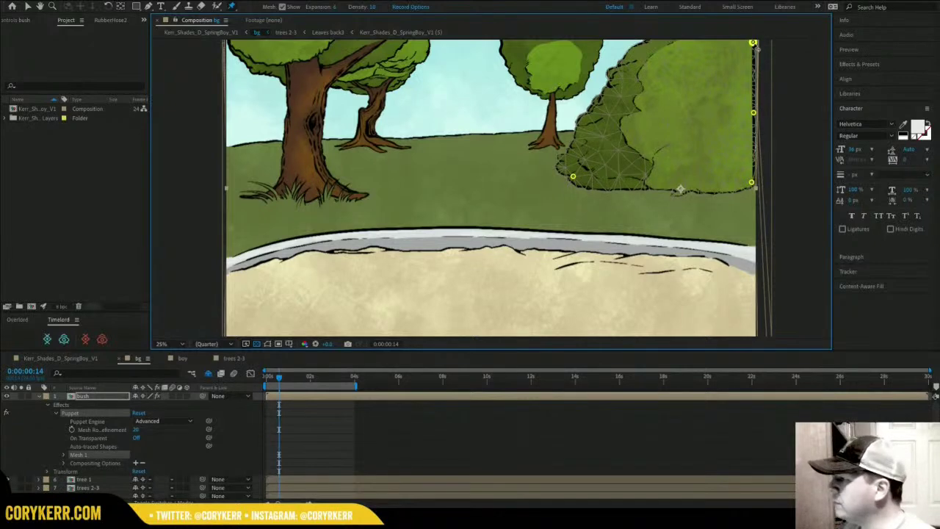
pyautogui.click(648, 42)
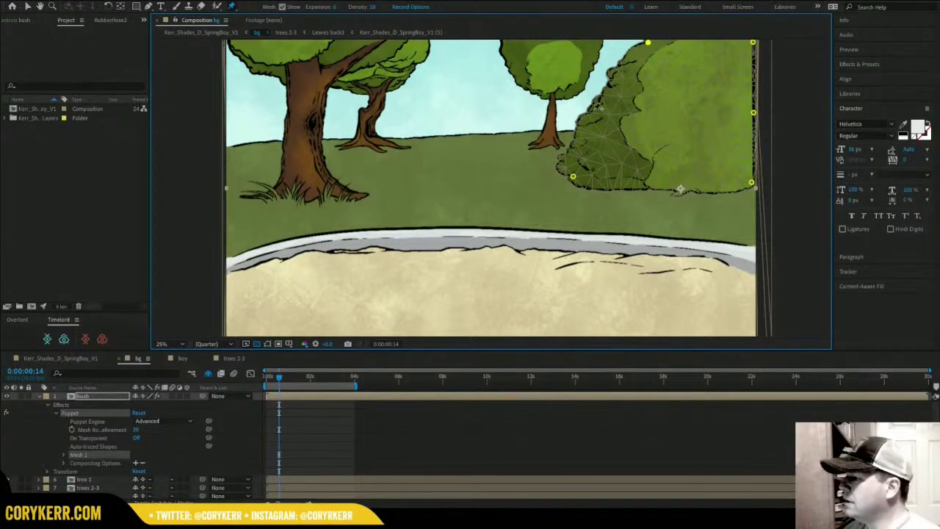
pyautogui.click(592, 110)
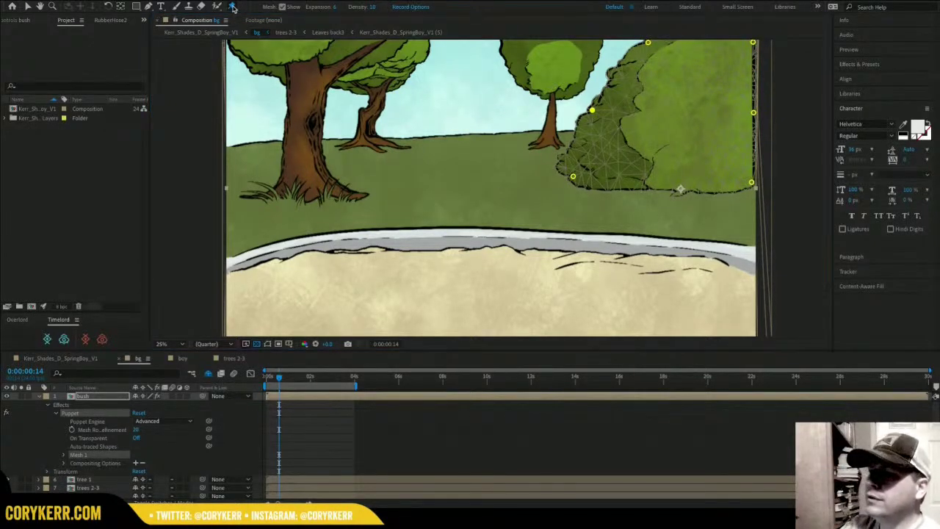
# Place a Puppet Advanced pin near the middle of the bush.
pyautogui.click(232, 6)
pyautogui.click(268, 39)
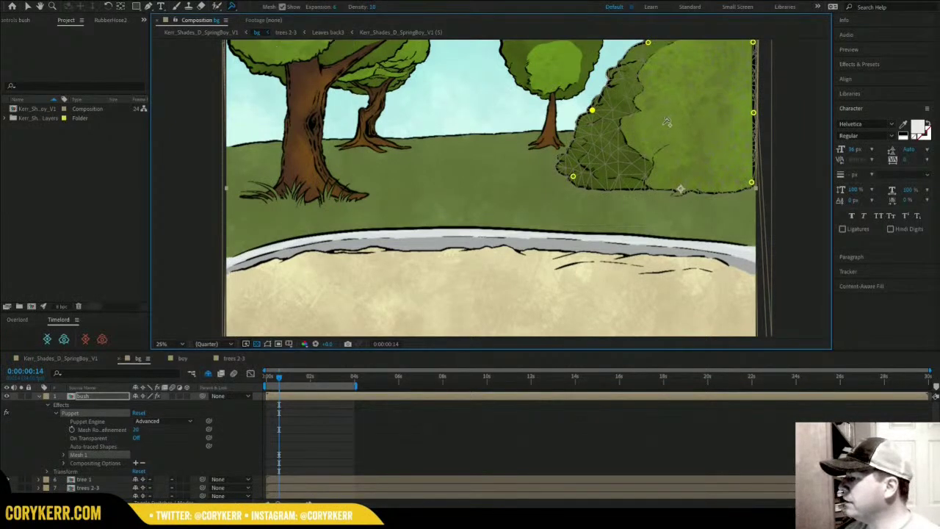
pyautogui.click(664, 125)
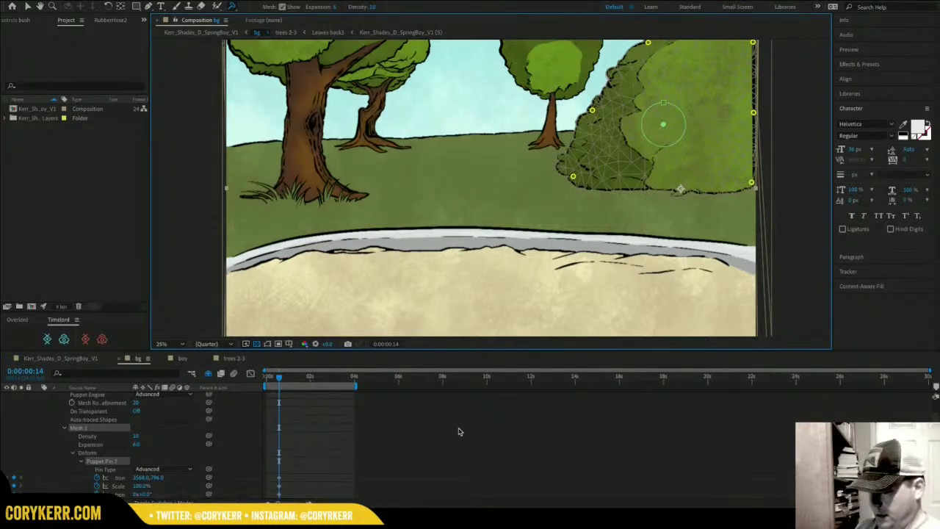
# Reveal the bush layer's keyframed properties and turn off Position keyframing for Puppet Pins 1 through 6.
pyautogui.scroll(-3, 147, 441)
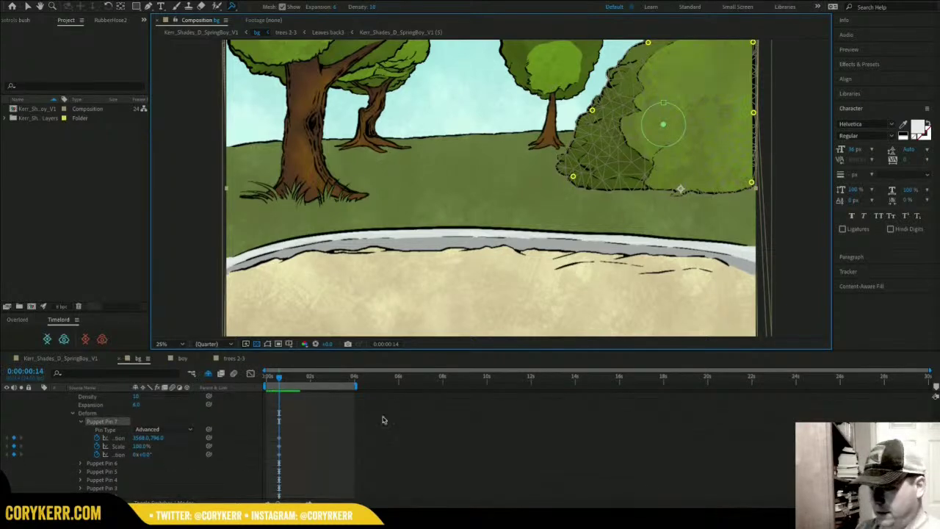
pyautogui.scroll(4, 103, 426)
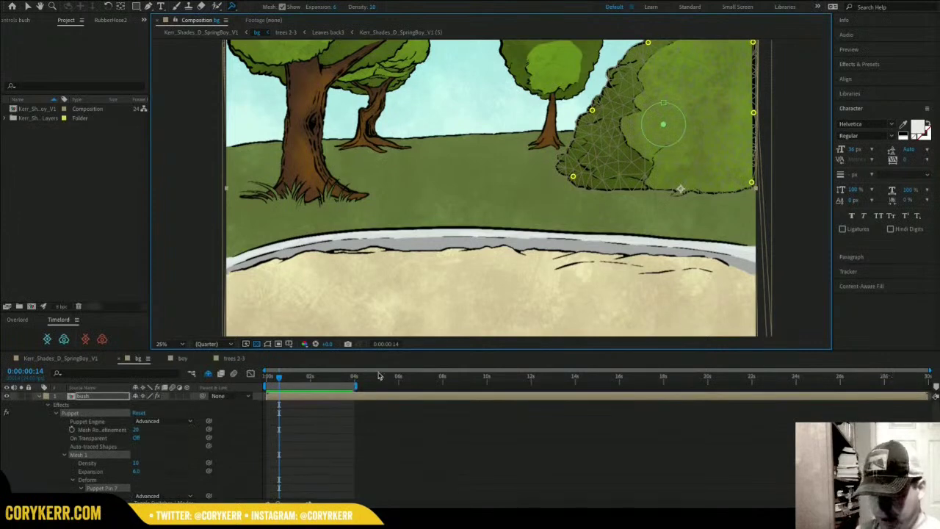
pyautogui.click(103, 400)
pyautogui.press('u')
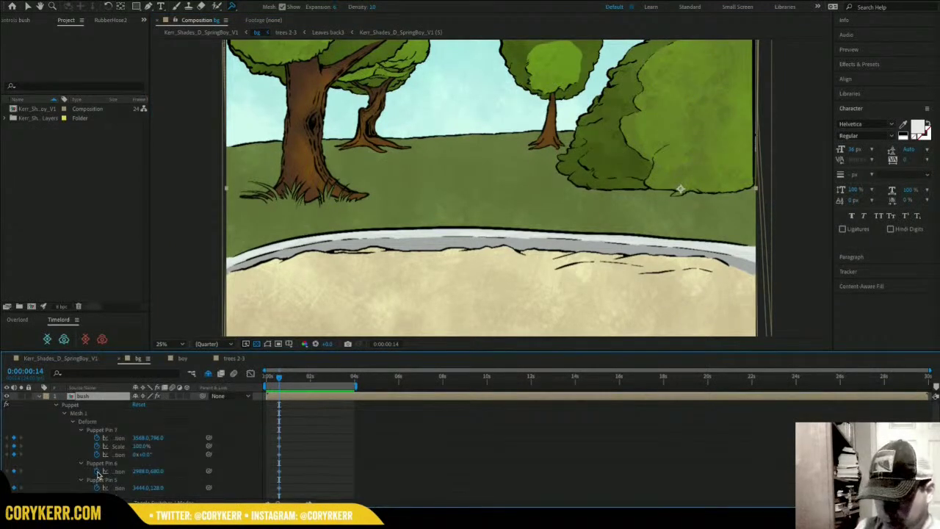
pyautogui.click(97, 471)
pyautogui.click(96, 488)
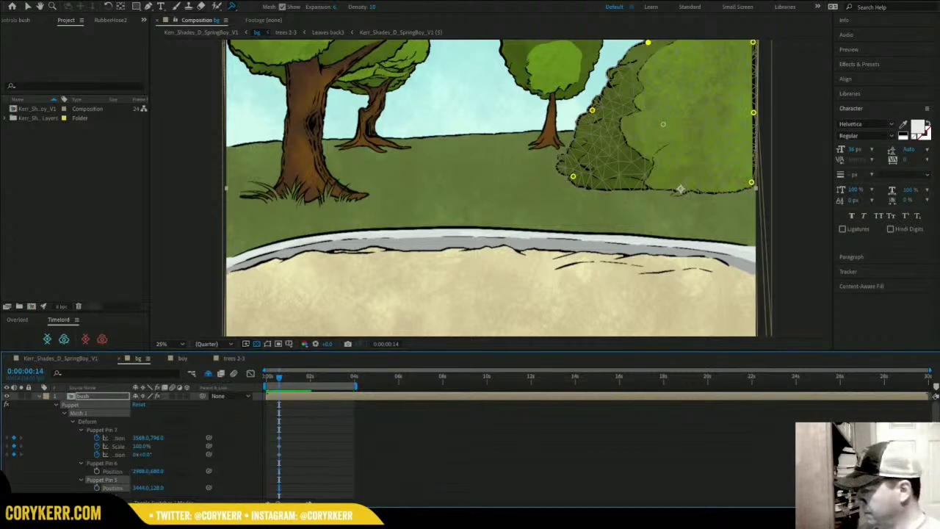
pyautogui.scroll(-3, 110, 440)
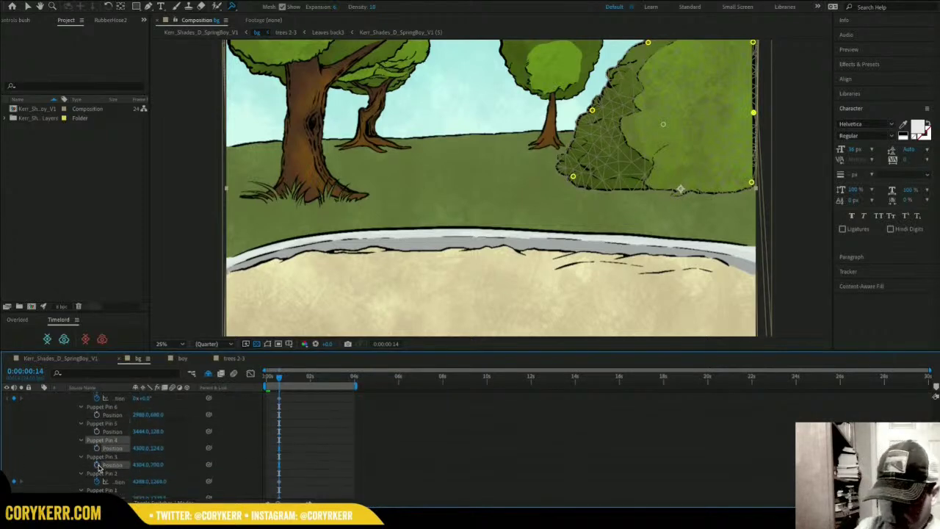
pyautogui.click(97, 482)
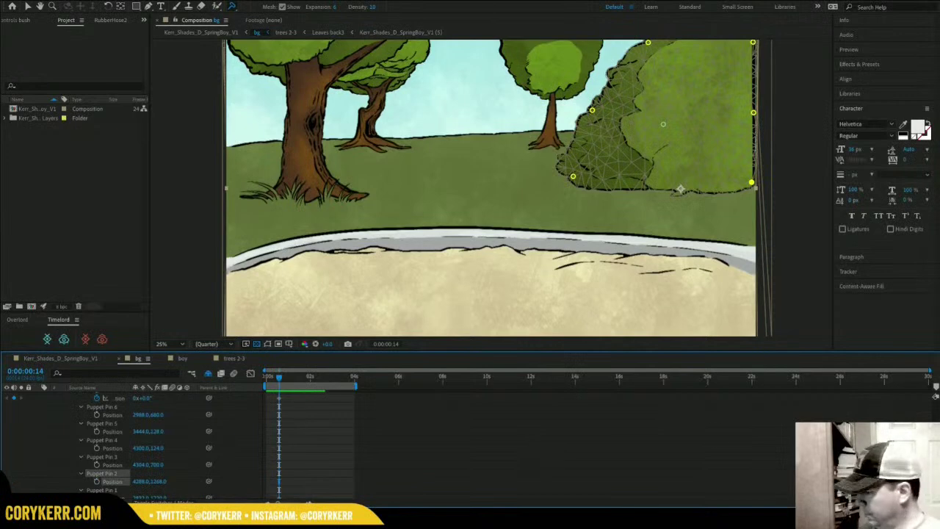
pyautogui.scroll(-2, 107, 470)
pyautogui.click(106, 470)
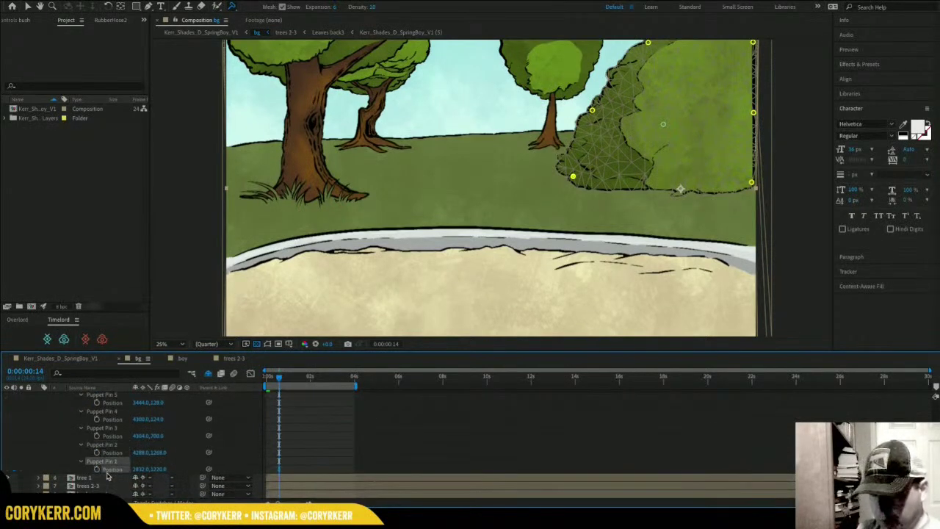
pyautogui.scroll(5, 332, 413)
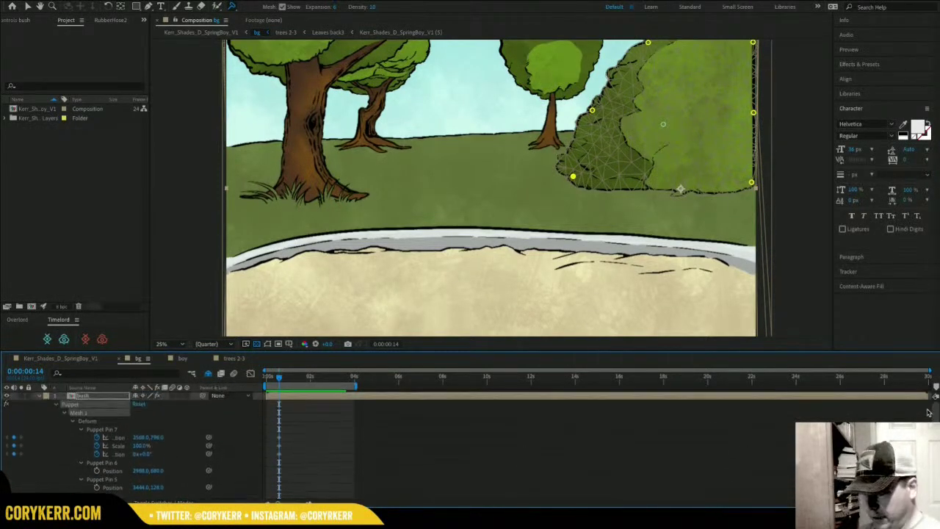
# Move Puppet Pin 7's keyframes to the start and, at 2 seconds, set its Rotation to 9°, Scale to 121% and Position to 3609, 796.
pyautogui.moveTo(287, 437); pyautogui.dragTo(268, 457)
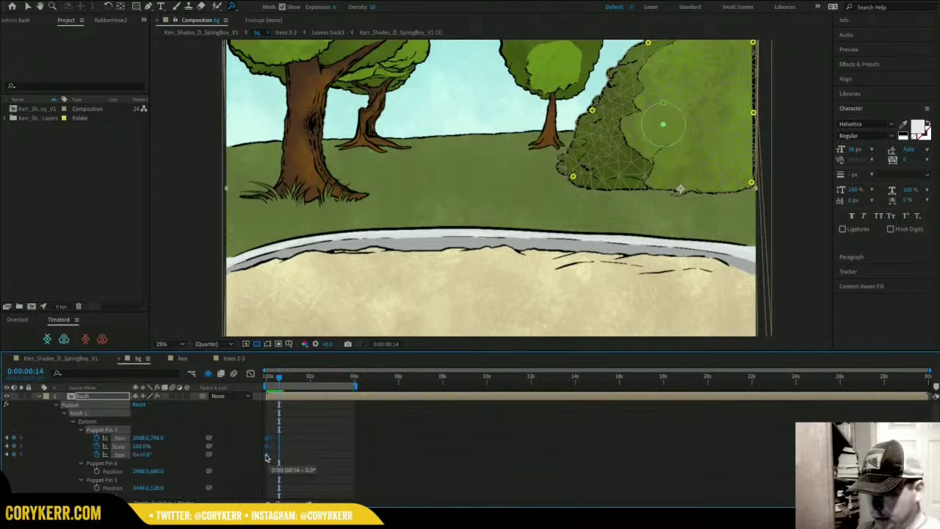
pyautogui.moveTo(279, 381); pyautogui.dragTo(311, 383)
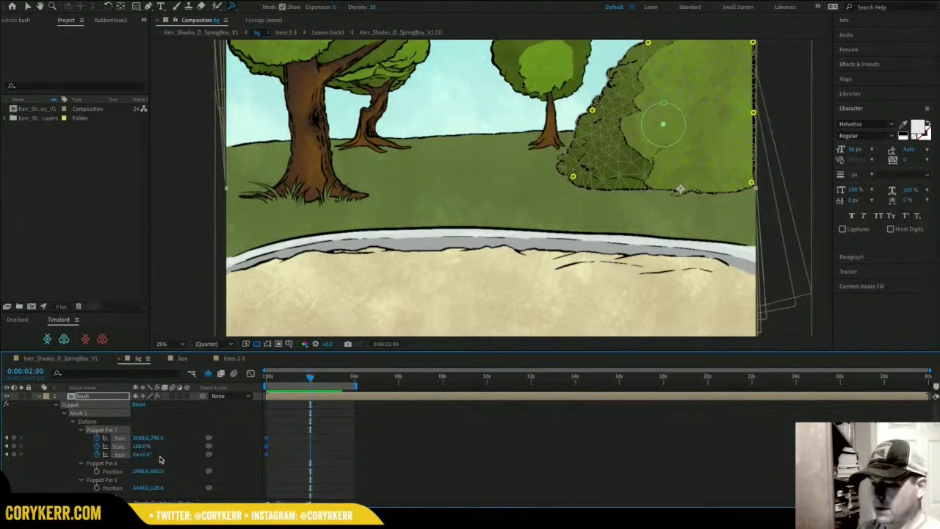
pyautogui.moveTo(146, 454); pyautogui.dragTo(148, 454)
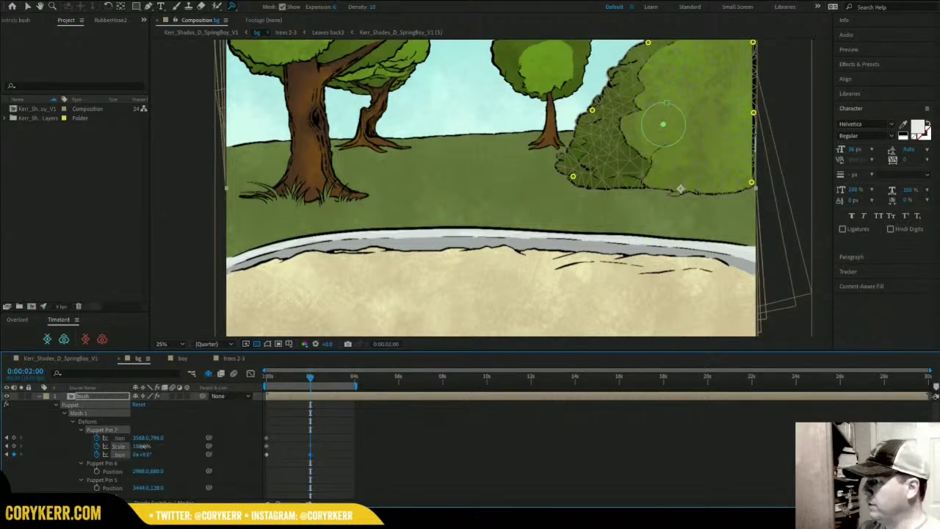
pyautogui.moveTo(141, 446); pyautogui.dragTo(149, 438)
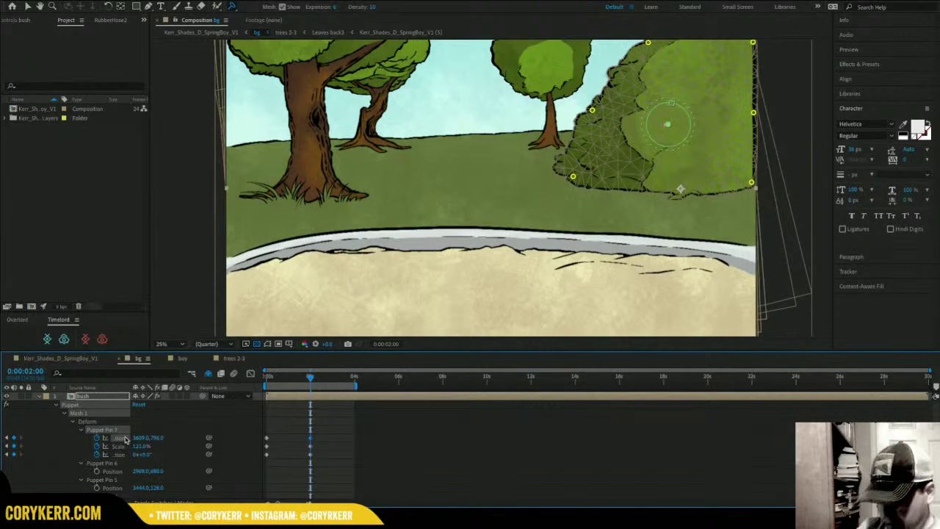
# Add the expression posterizeTime(6); loopOut("pingpong") to the Position, Scale and Rotation of the bush's Puppet Pin 7.
pyautogui.keyDown('alt'); pyautogui.click(97, 438); pyautogui.keyUp('alt')
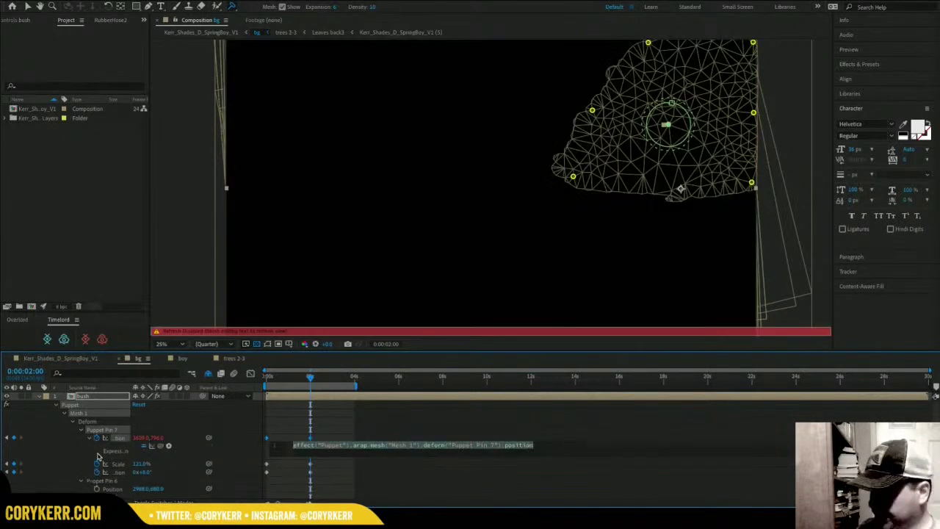
pyautogui.hotkey('ctrl', 'v')
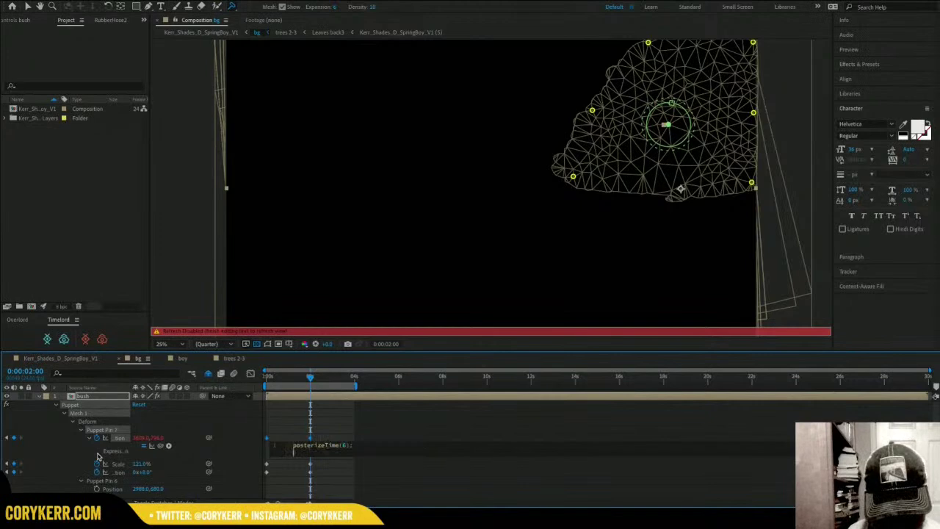
pyautogui.write('loopOut("pingpong")')
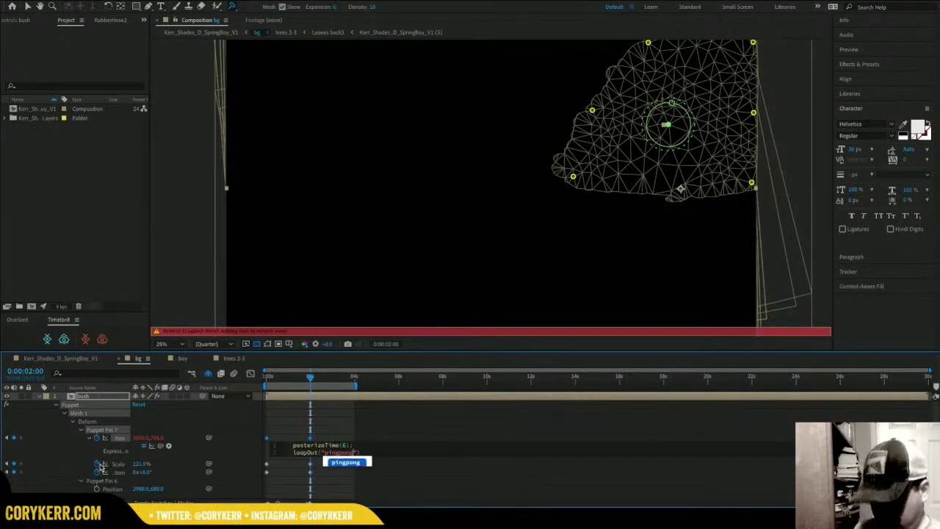
pyautogui.keyDown('alt'); pyautogui.click(96, 465); pyautogui.keyUp('alt')
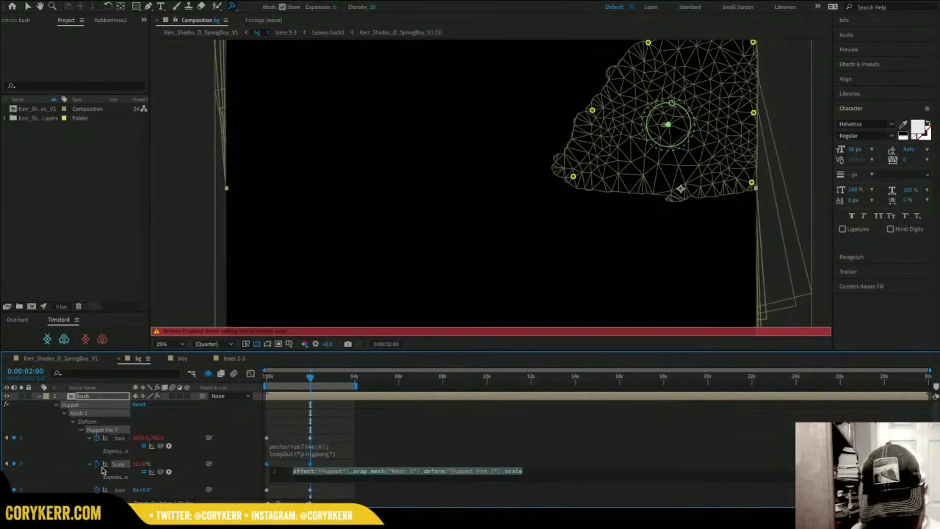
pyautogui.write('posterizeTime(6);')
pyautogui.write('loopOut("pingpong")')
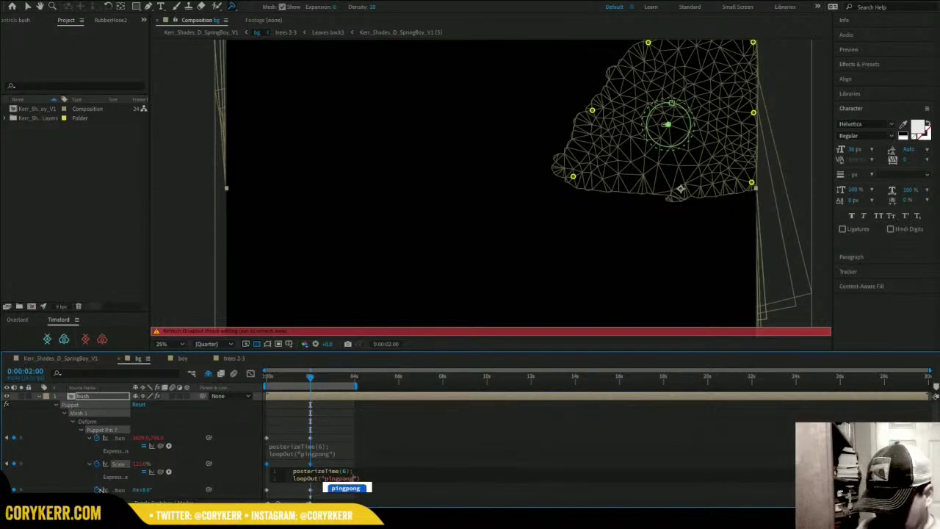
pyautogui.keyDown('alt'); pyautogui.click(97, 489); pyautogui.keyUp('alt')
pyautogui.press('BackSpace')
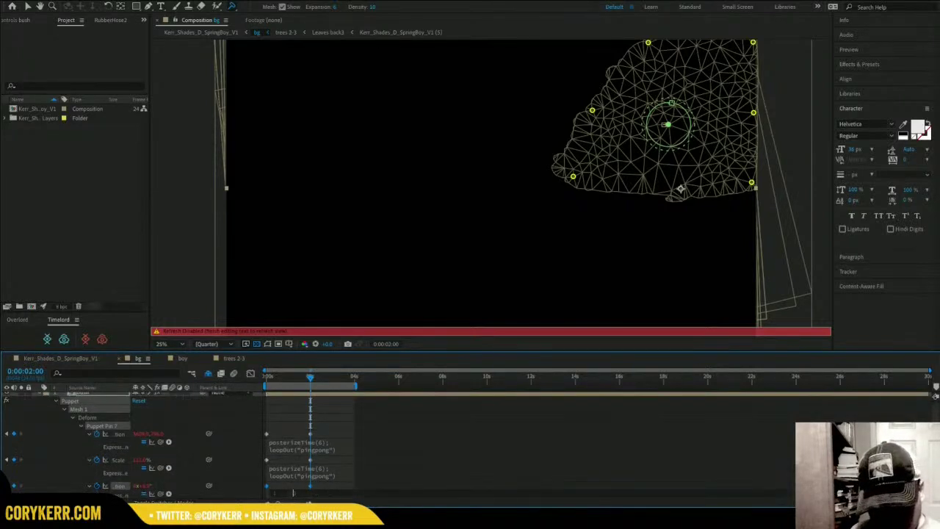
pyautogui.write('loopOut("pingpong")')
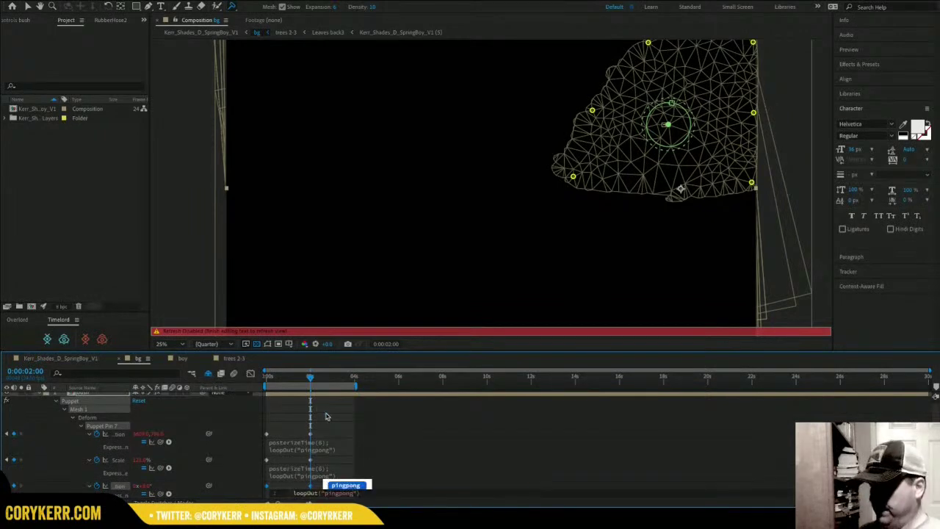
# Preview the bush's looping movement in the bg composition from the start.
pyautogui.click(294, 383)
pyautogui.moveTo(296, 380); pyautogui.dragTo(232, 419)
pyautogui.press('space')
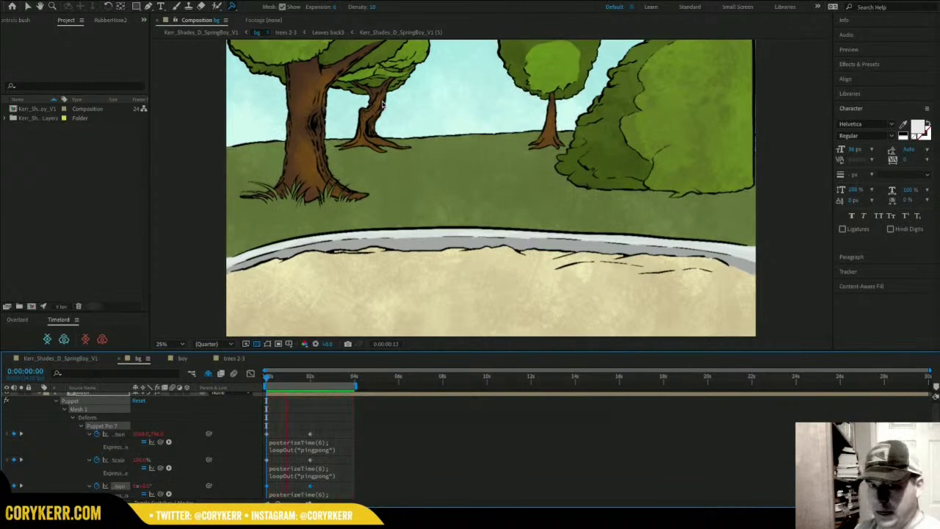
pyautogui.press('space')
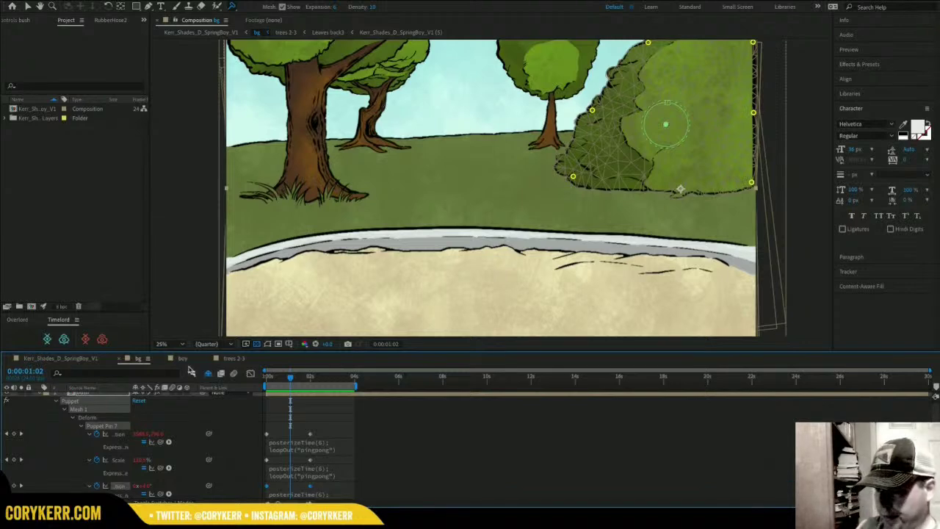
# In the Kerr_Shades_D_SpringBoy_V1 composition, set the work area from 0 to 4 seconds and preview the full scene from the start.
pyautogui.click(81, 359)
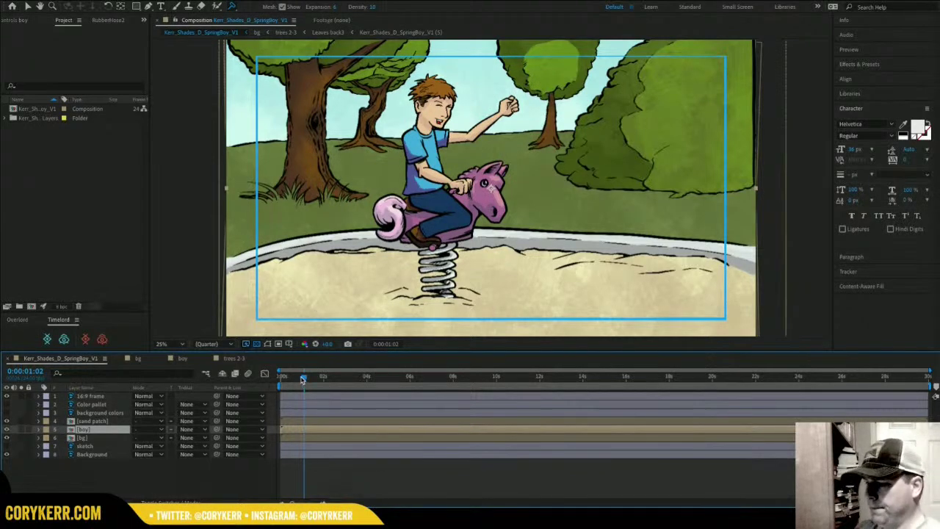
pyautogui.moveTo(304, 378); pyautogui.dragTo(289, 357)
pyautogui.press('b')
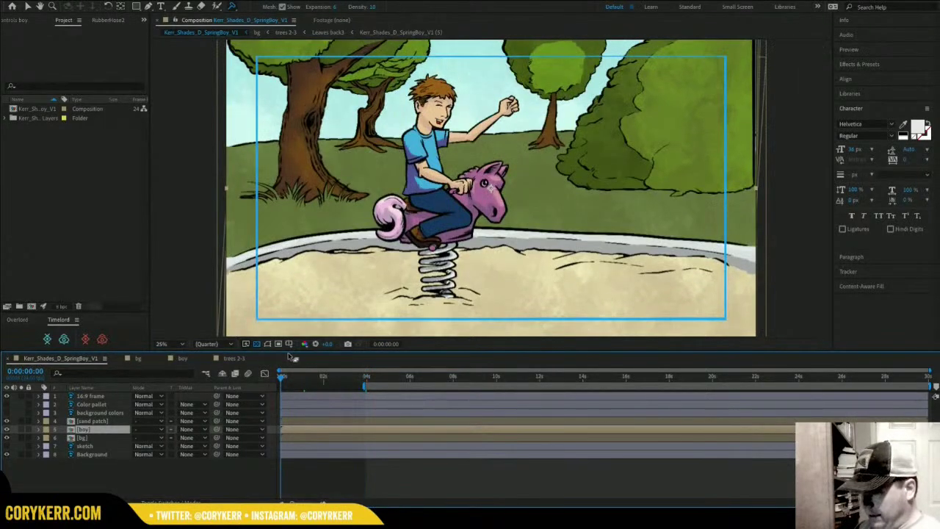
pyautogui.click(369, 384)
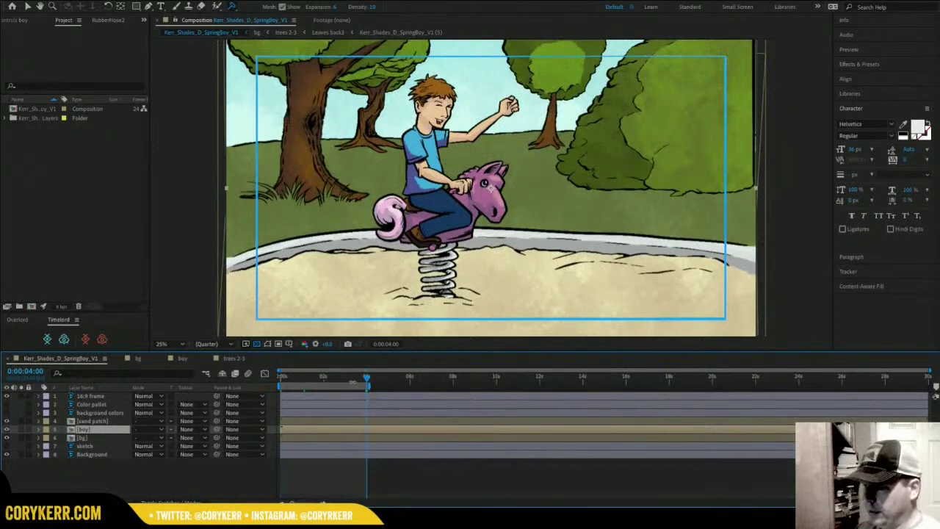
pyautogui.moveTo(350, 382); pyautogui.dragTo(265, 394)
pyautogui.press('space')
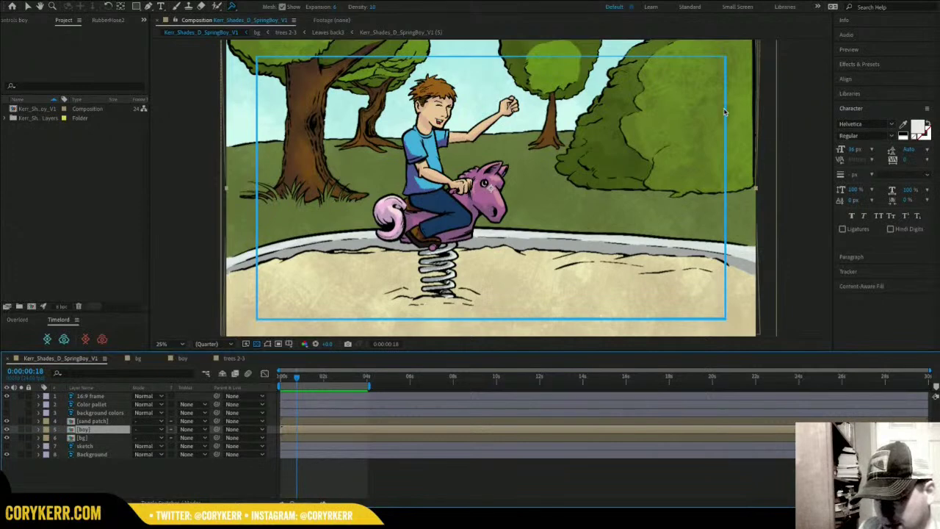
# Open the boy composition and return the current time to the start.
pyautogui.click(183, 360)
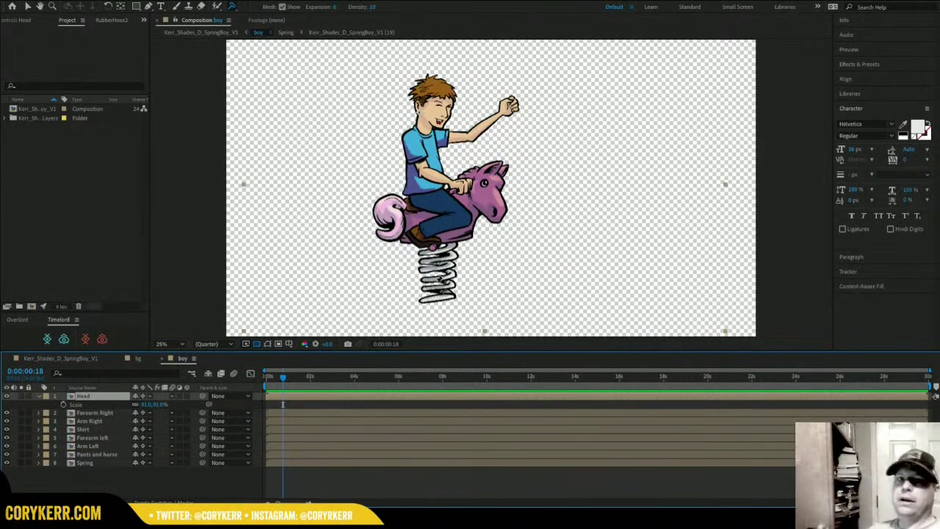
pyautogui.press('space')
pyautogui.press('space')
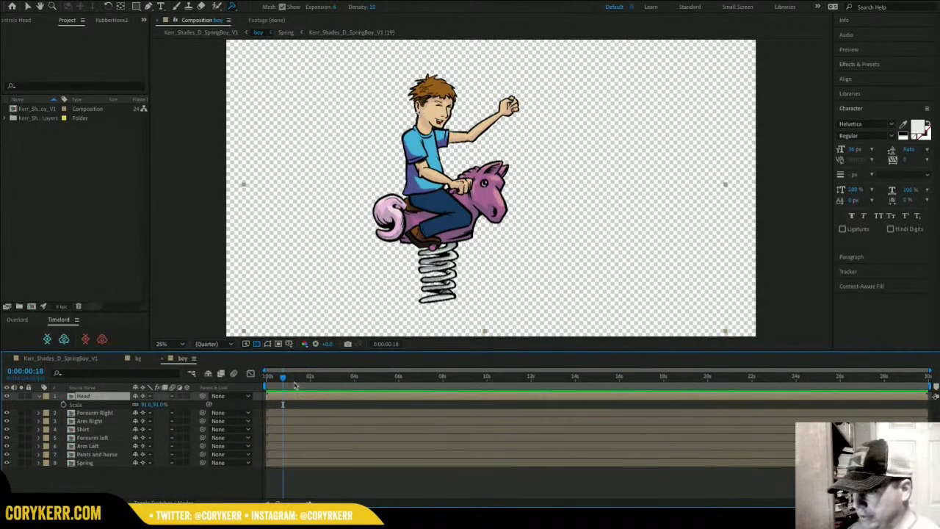
pyautogui.moveTo(283, 379); pyautogui.dragTo(254, 383)
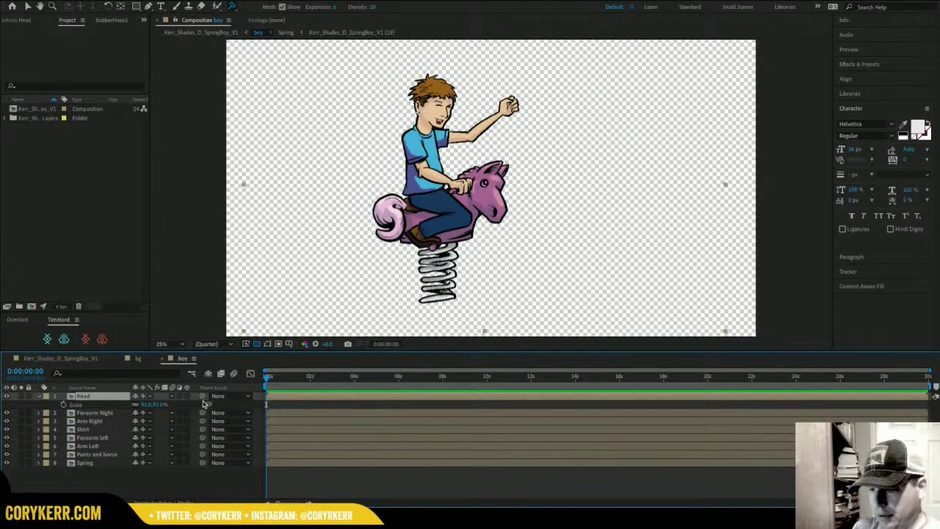
# Parent the Head layer to Shirt, Forearm Right to Arm Right, and Arm Right to Shirt.
pyautogui.moveTo(203, 397); pyautogui.dragTo(98, 429)
pyautogui.click(98, 413)
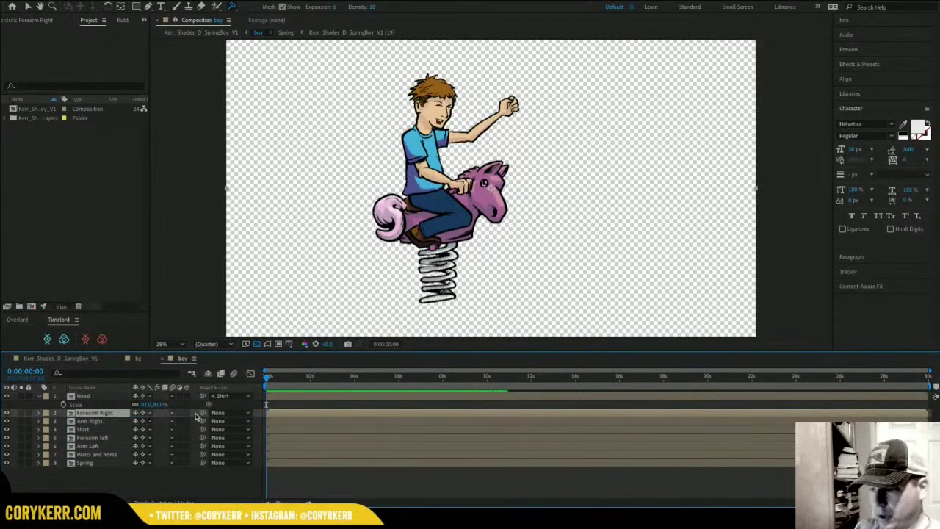
pyautogui.moveTo(202, 413); pyautogui.dragTo(104, 421)
pyautogui.click(104, 421)
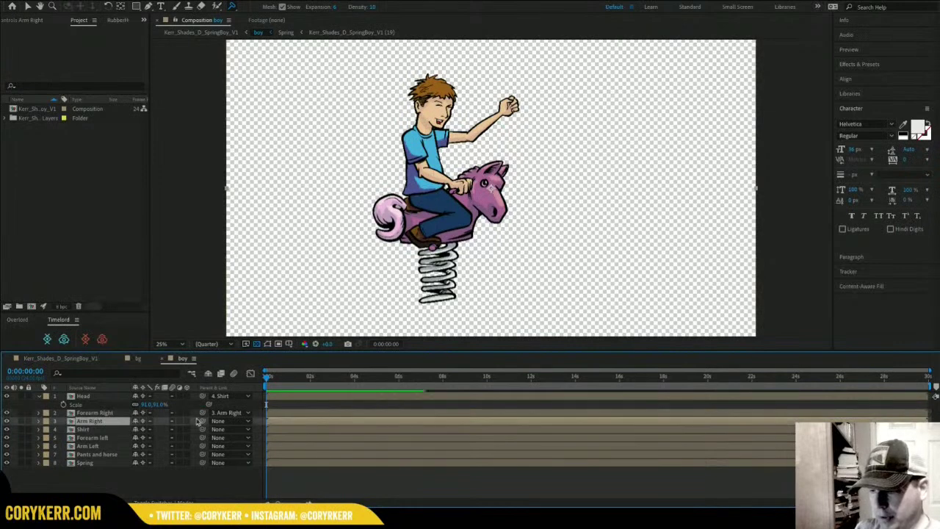
pyautogui.moveTo(203, 422); pyautogui.dragTo(84, 429)
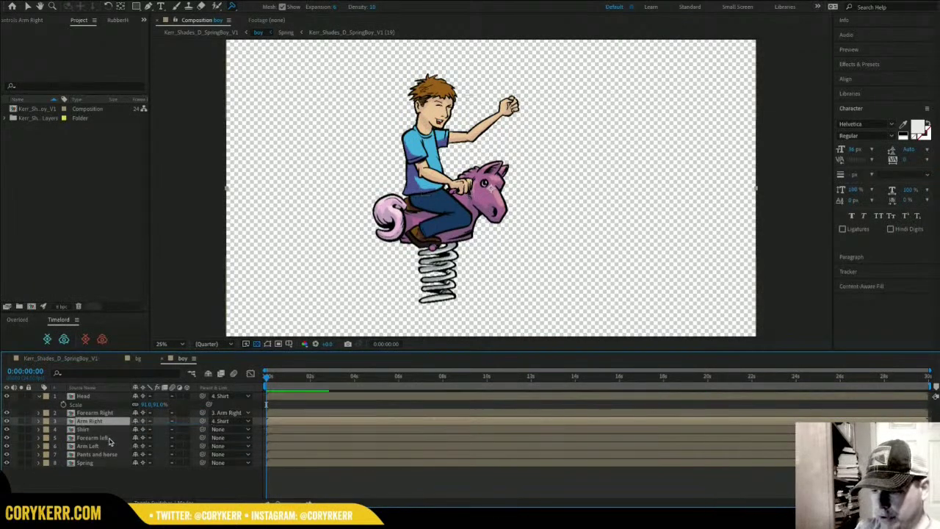
# Parent the Forearm left layer to Arm Left, and Arm Left to Shirt.
pyautogui.click(94, 437)
pyautogui.moveTo(203, 438); pyautogui.dragTo(104, 448)
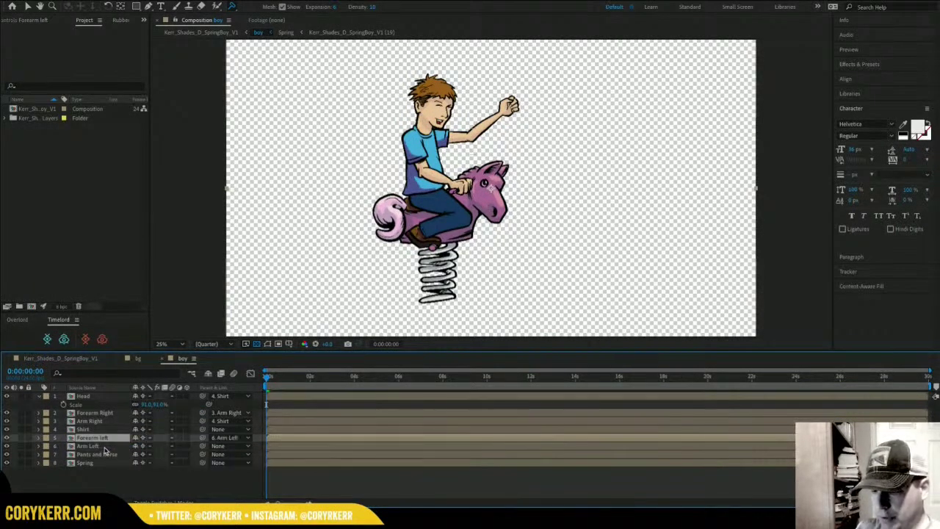
pyautogui.click(104, 446)
pyautogui.moveTo(104, 435); pyautogui.dragTo(102, 429)
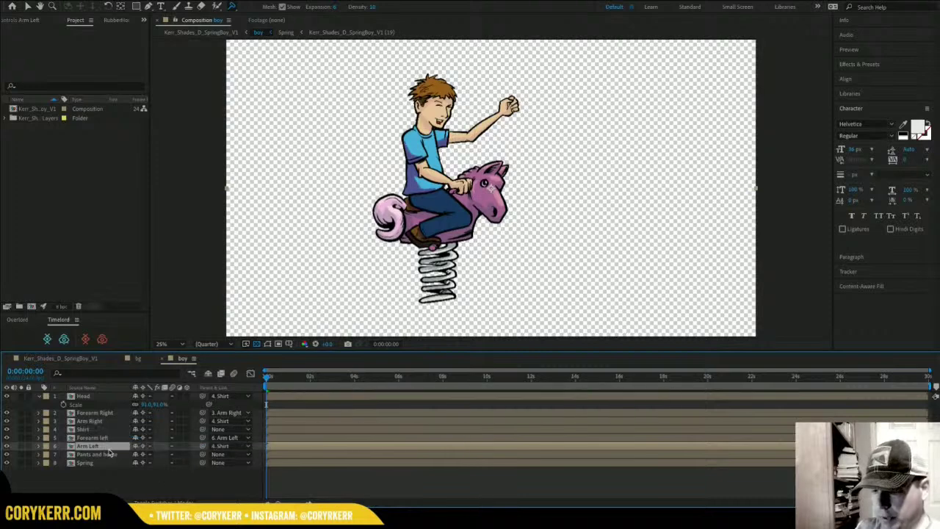
# Parent the Shirt layer to Pants and horse, and Pants and horse to Spring.
pyautogui.click(100, 454)
pyautogui.moveTo(203, 454); pyautogui.dragTo(107, 457)
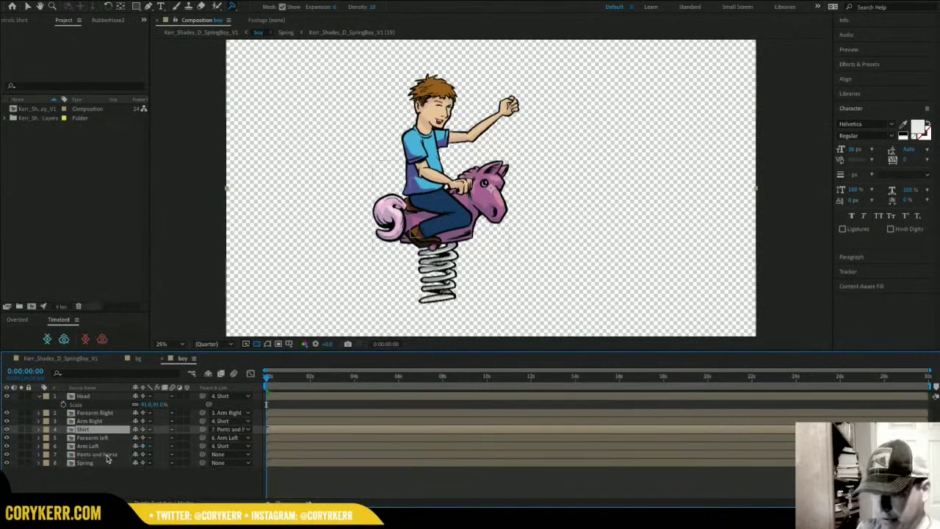
pyautogui.moveTo(204, 456); pyautogui.dragTo(99, 464)
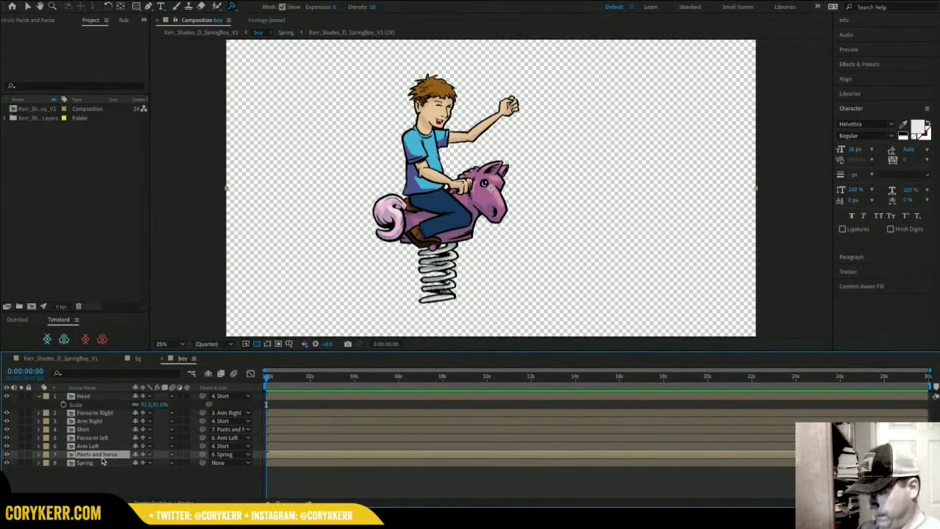
# Move the Pants and horse layer's anchor point to the horse's underside just above the spring, and test its rotation, leaving it at 0°.
pyautogui.press('r')
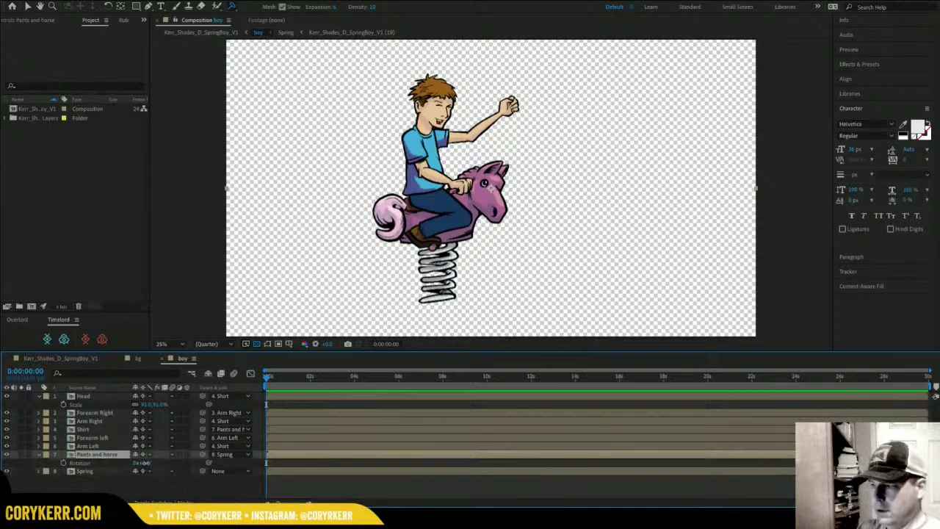
pyautogui.moveTo(145, 463)
pyautogui.mouseDown()
pyautogui.moveTo(163, 462)
pyautogui.moveTo(145, 459)
pyautogui.mouseUp()
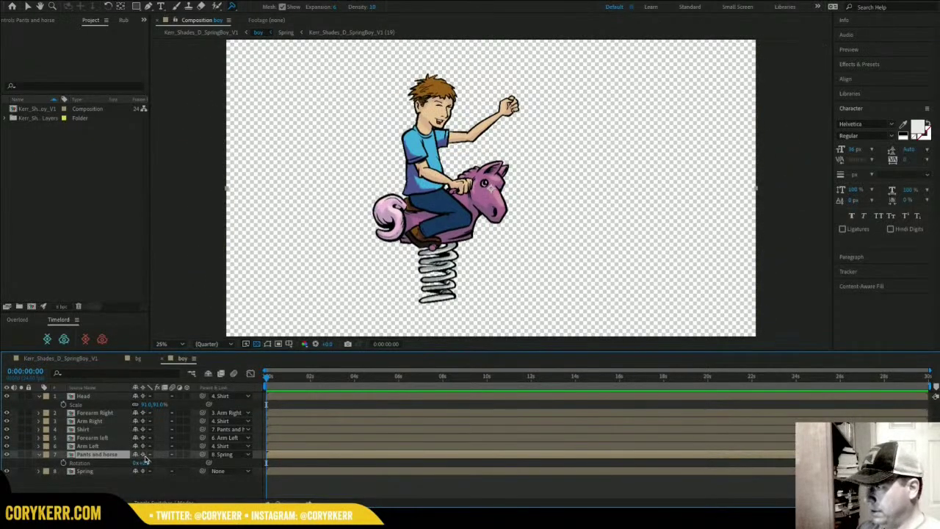
pyautogui.press('y')
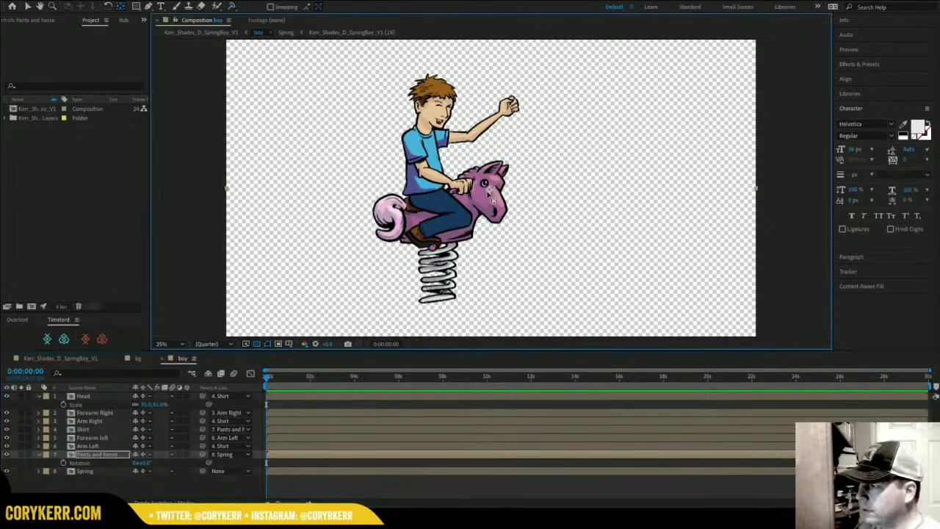
pyautogui.moveTo(489, 191); pyautogui.dragTo(437, 240)
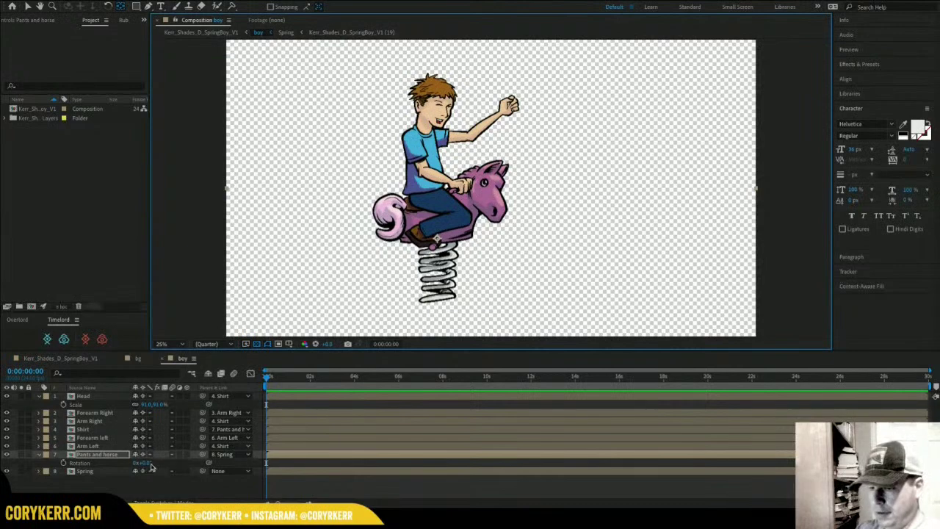
pyautogui.moveTo(147, 463); pyautogui.dragTo(140, 461)
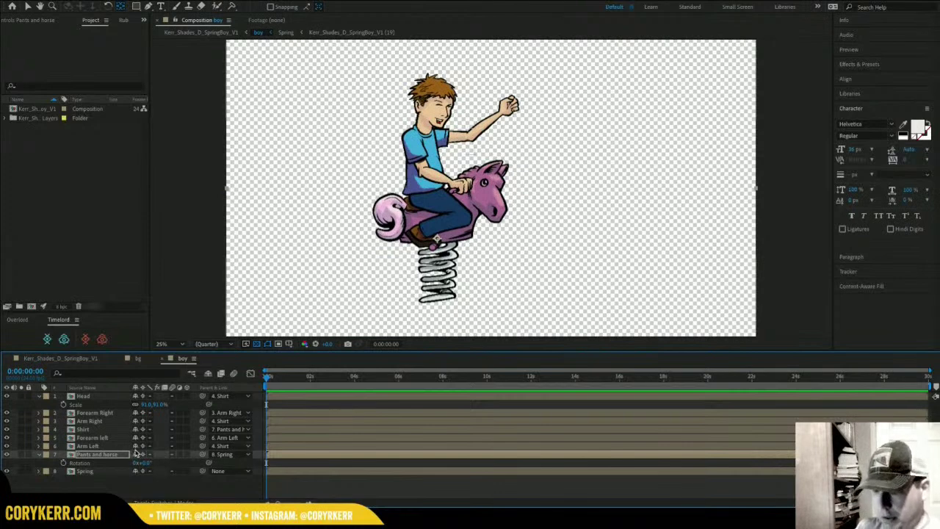
# Move the Arm Left layer's anchor point to the shoulder inside the shirt and set its rotation to 13°.
pyautogui.click(124, 448)
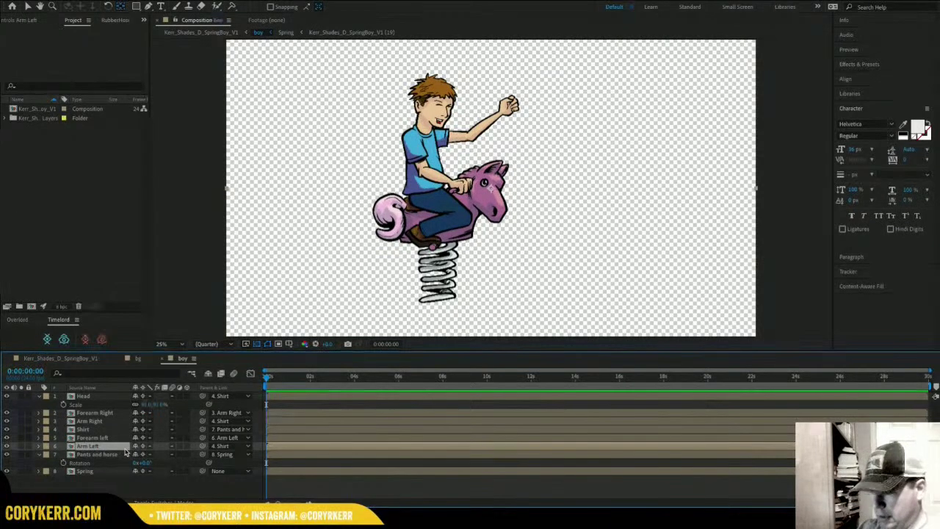
pyautogui.press('r')
pyautogui.moveTo(147, 455)
pyautogui.mouseDown()
pyautogui.moveTo(184, 455)
pyautogui.moveTo(135, 457)
pyautogui.mouseUp()
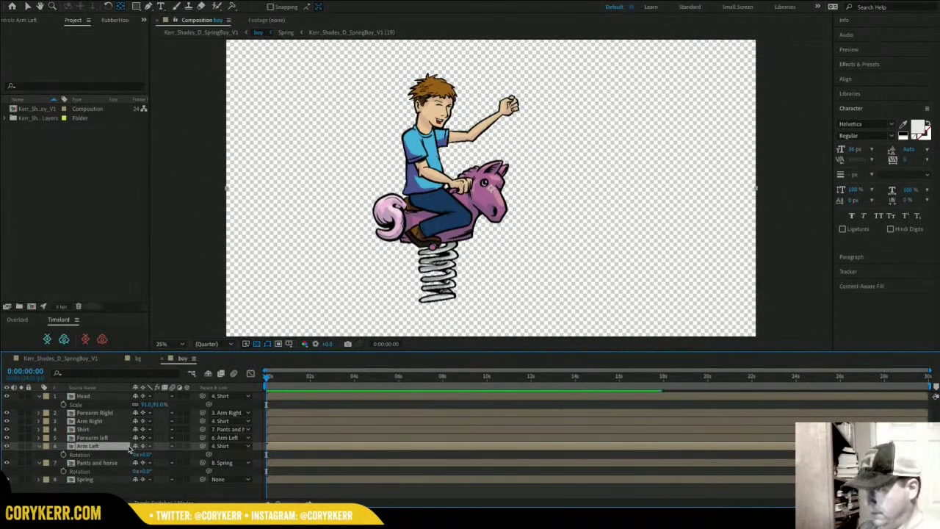
pyautogui.moveTo(491, 189); pyautogui.dragTo(458, 164)
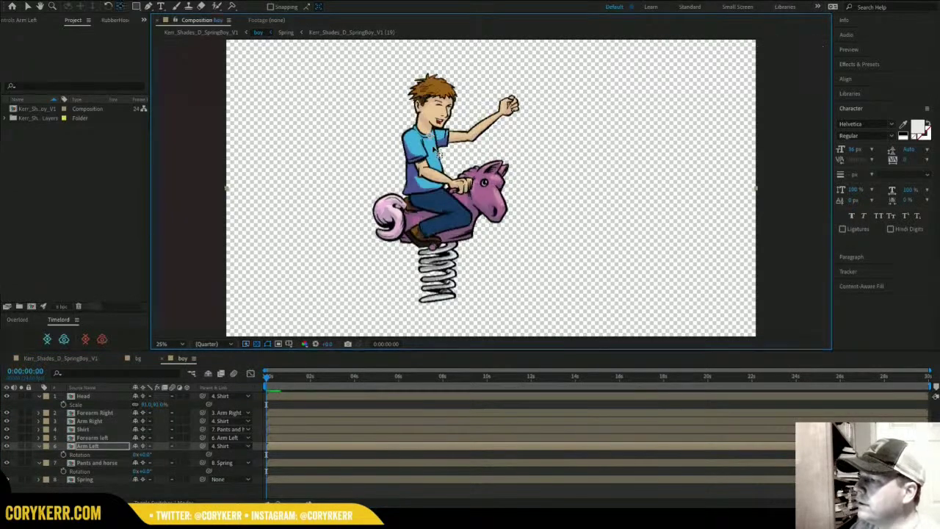
pyautogui.moveTo(146, 454)
pyautogui.mouseDown()
pyautogui.moveTo(159, 454)
pyautogui.moveTo(148, 454)
pyautogui.mouseUp()
pyautogui.moveTo(436, 147)
pyautogui.mouseDown()
pyautogui.moveTo(444, 155)
pyautogui.moveTo(433, 142)
pyautogui.mouseUp()
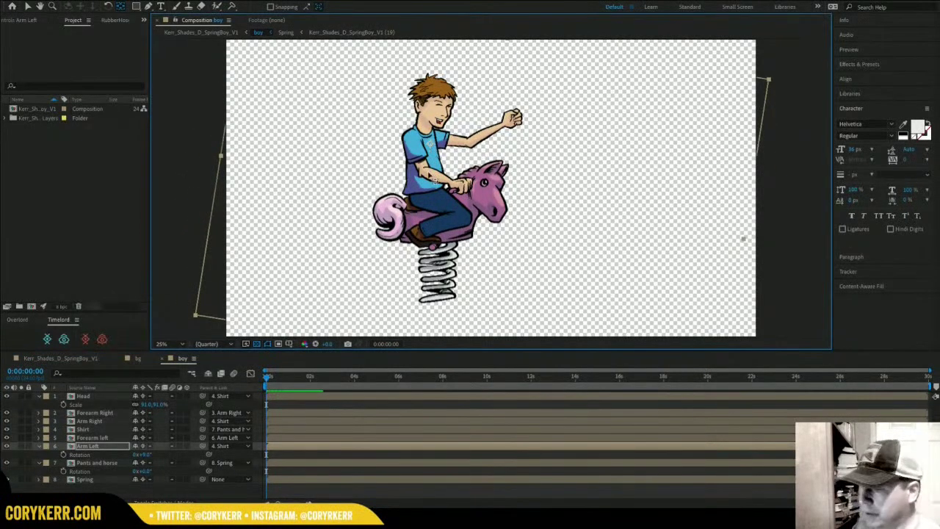
pyautogui.moveTo(143, 454); pyautogui.dragTo(148, 455)
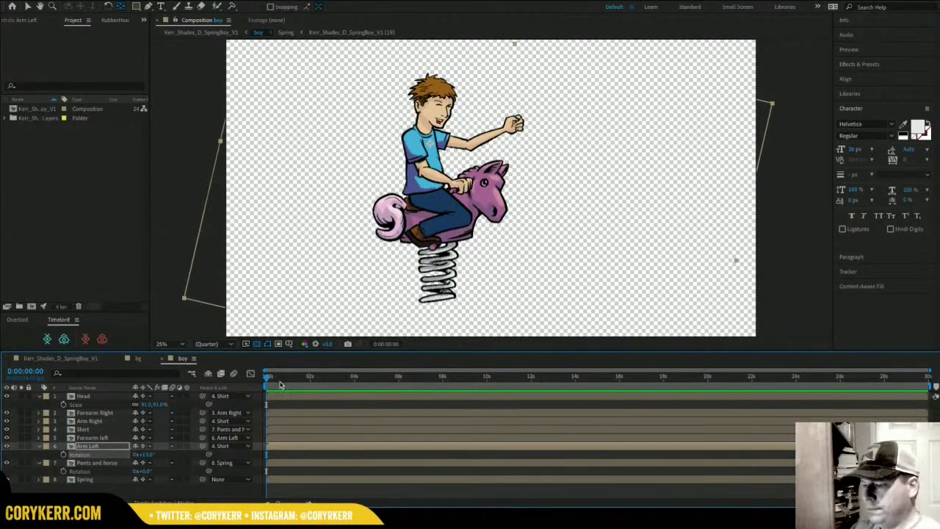
pyautogui.moveTo(280, 378); pyautogui.dragTo(219, 386)
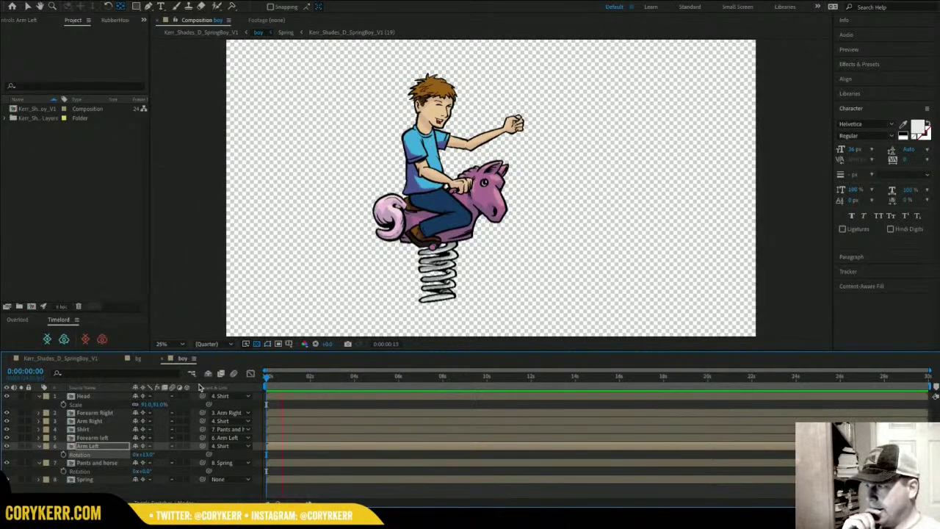
pyautogui.press('space')
pyautogui.moveTo(296, 381); pyautogui.dragTo(254, 386)
# Move the Forearm left layer's anchor point to the elbow of the raised arm and set its rotation to 2°.
pyautogui.click(103, 439)
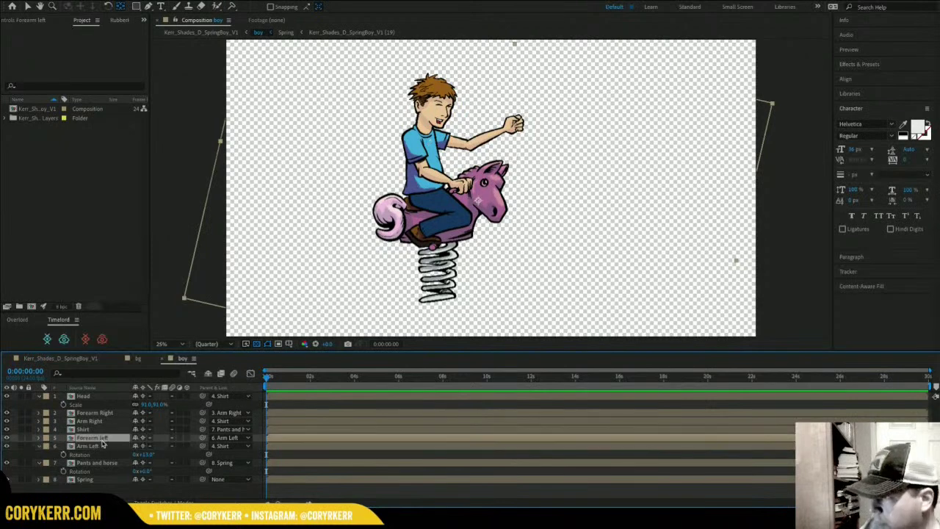
pyautogui.click(7, 438)
pyautogui.click(6, 437)
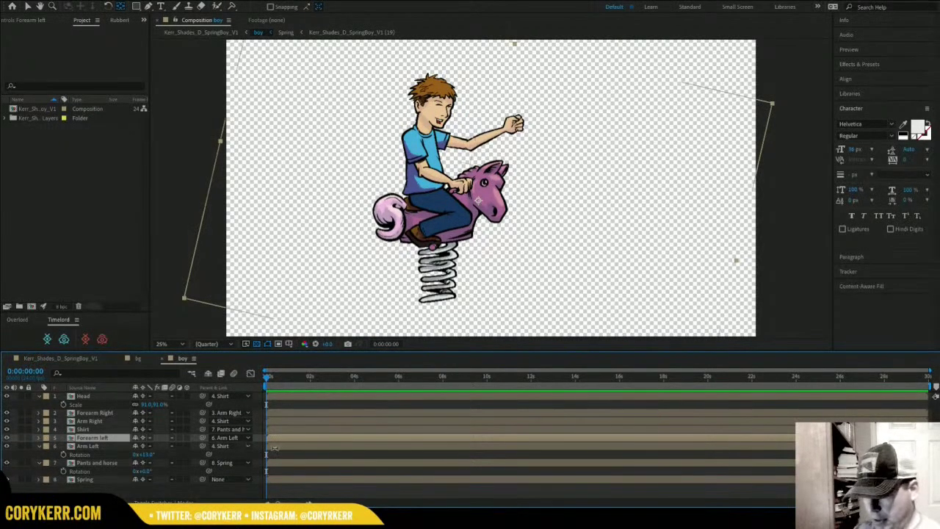
pyautogui.moveTo(478, 200); pyautogui.dragTo(469, 155)
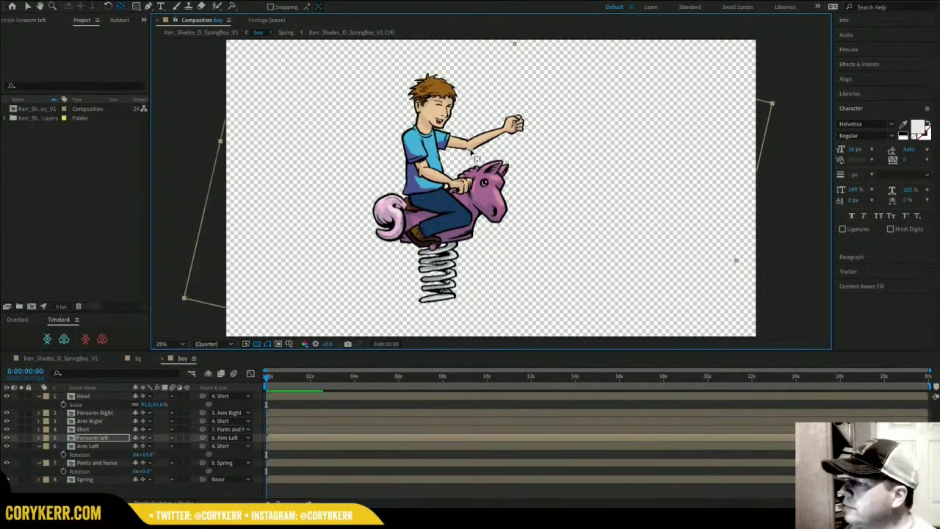
pyautogui.press('r')
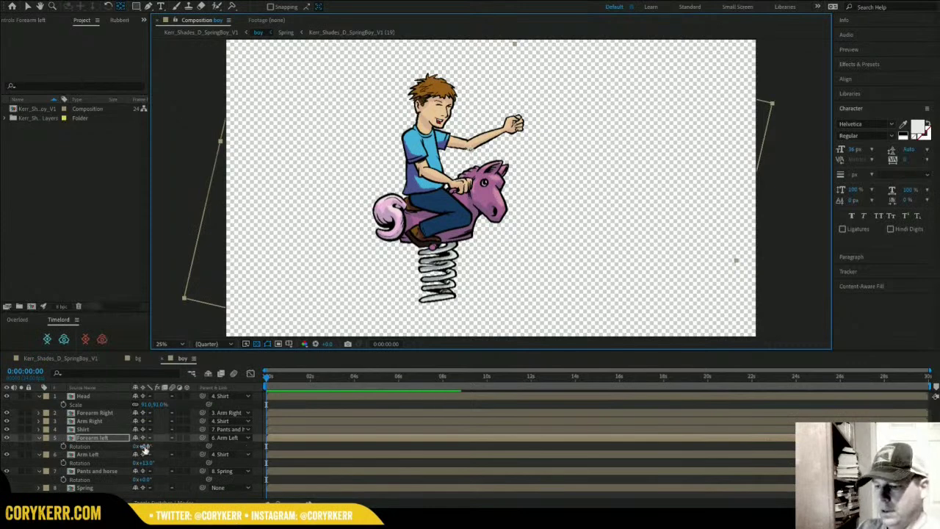
pyautogui.moveTo(143, 445)
pyautogui.mouseDown()
pyautogui.moveTo(153, 446)
pyautogui.moveTo(109, 448)
pyautogui.moveTo(144, 446)
pyautogui.mouseUp()
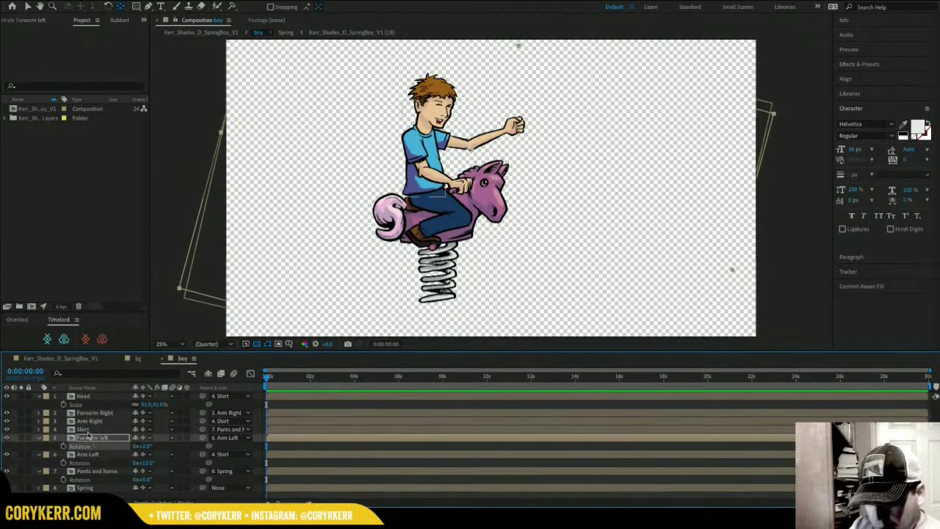
# Move the Shirt layer's anchor point to the boy's lower back near the waist and set its rotation to 2°.
pyautogui.click(90, 432)
pyautogui.click(6, 431)
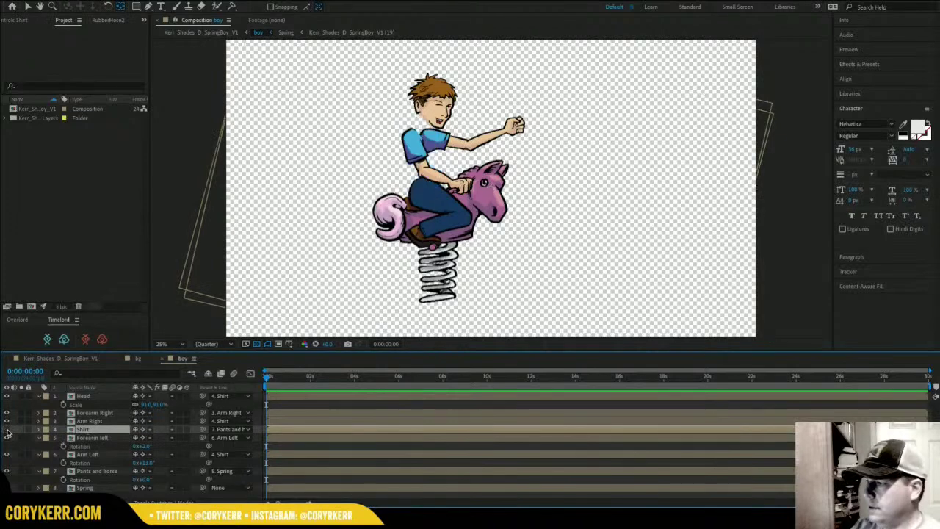
pyautogui.click(6, 430)
pyautogui.click(6, 430)
pyautogui.click(6, 431)
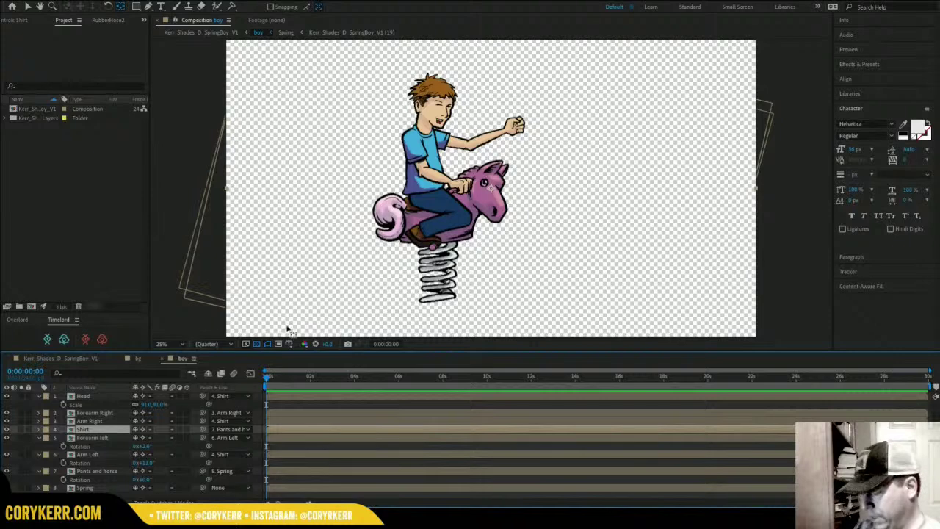
pyautogui.moveTo(491, 191); pyautogui.dragTo(417, 186)
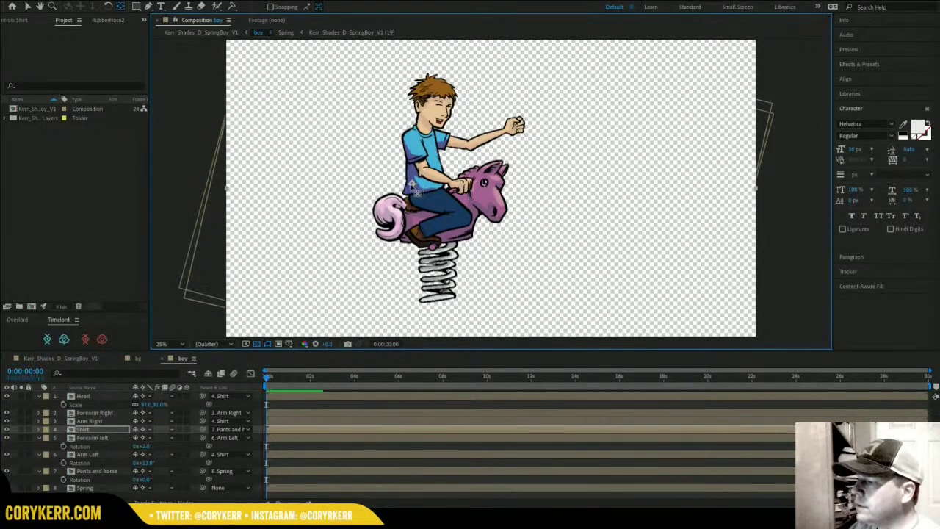
pyautogui.press('r')
pyautogui.moveTo(145, 438); pyautogui.dragTo(141, 436)
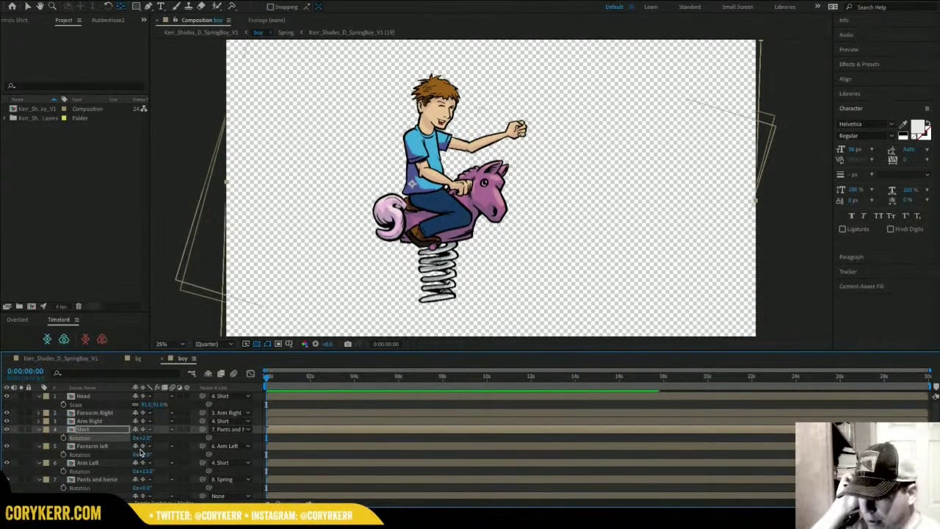
# Move the Arm Right layer's anchor point to the top of the shoulder and test its rotation, returning it to 0°.
pyautogui.click(91, 421)
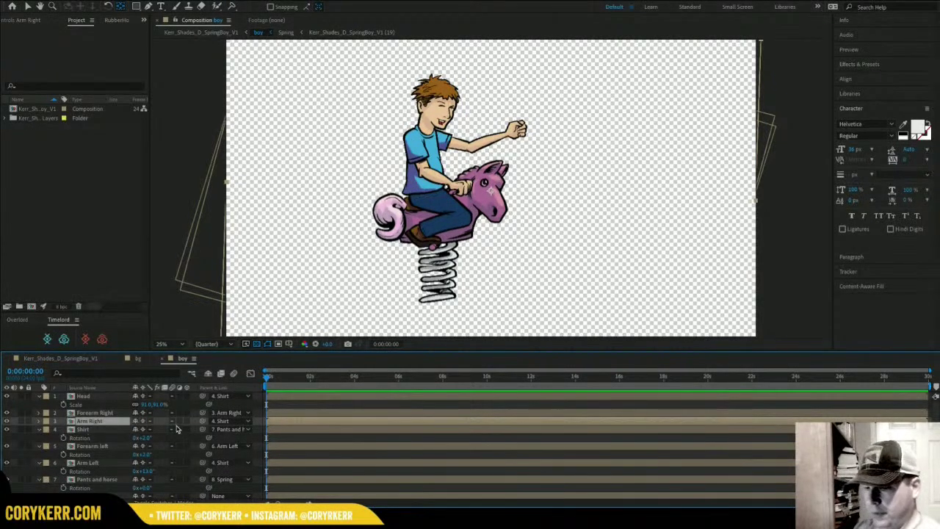
pyautogui.click(7, 420)
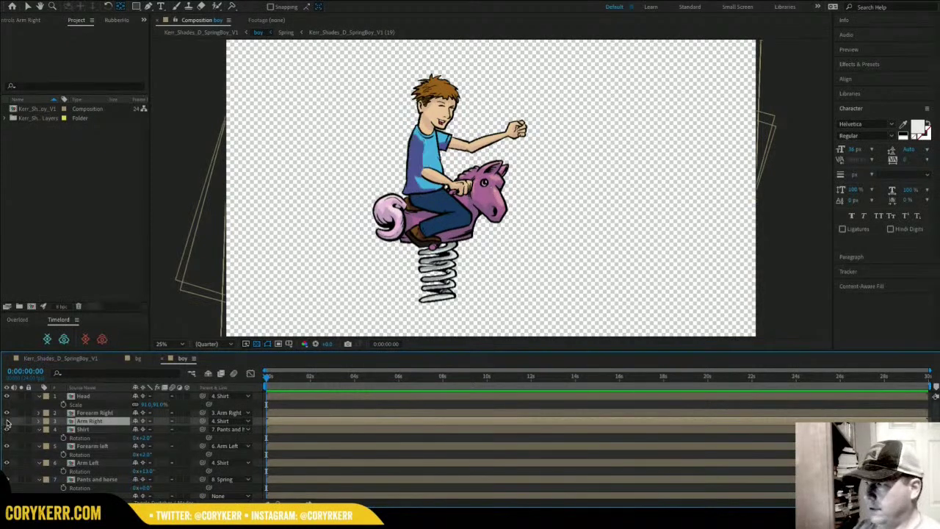
pyautogui.click(8, 420)
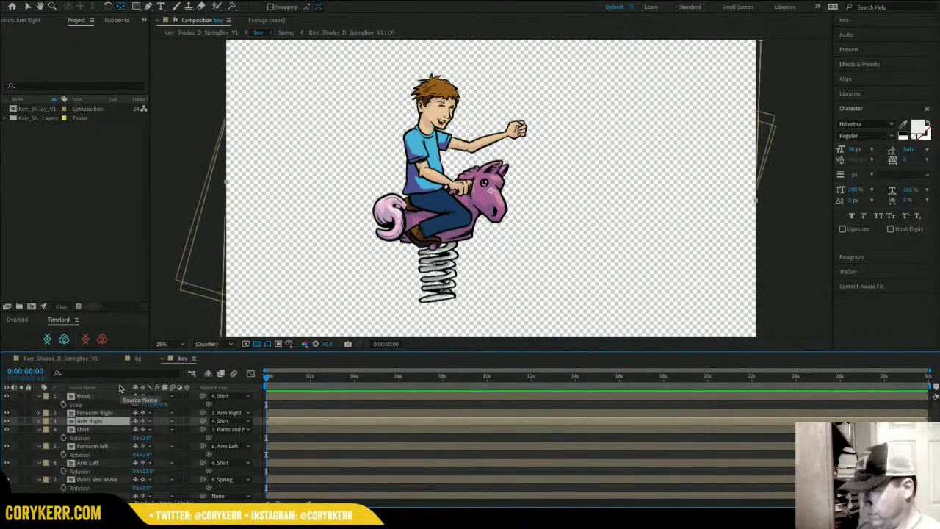
pyautogui.moveTo(491, 191); pyautogui.dragTo(417, 134)
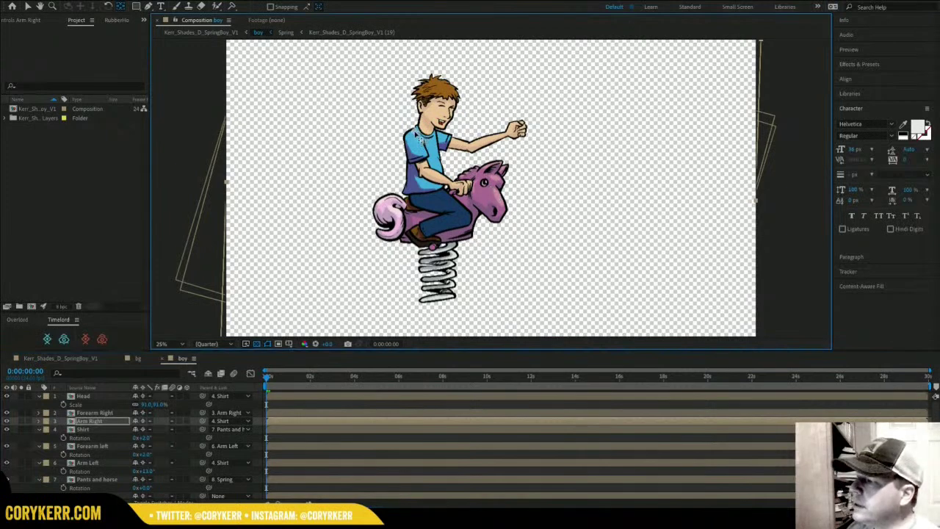
pyautogui.press('space')
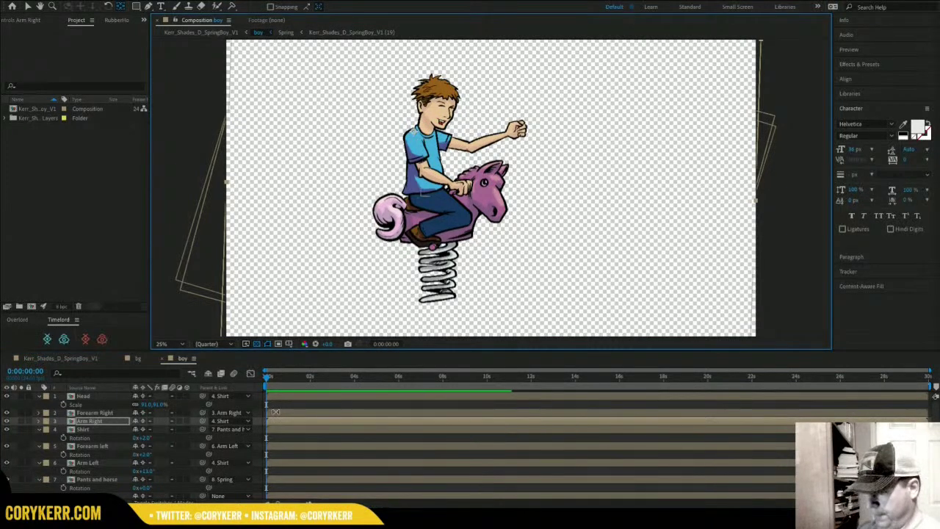
pyautogui.press('r')
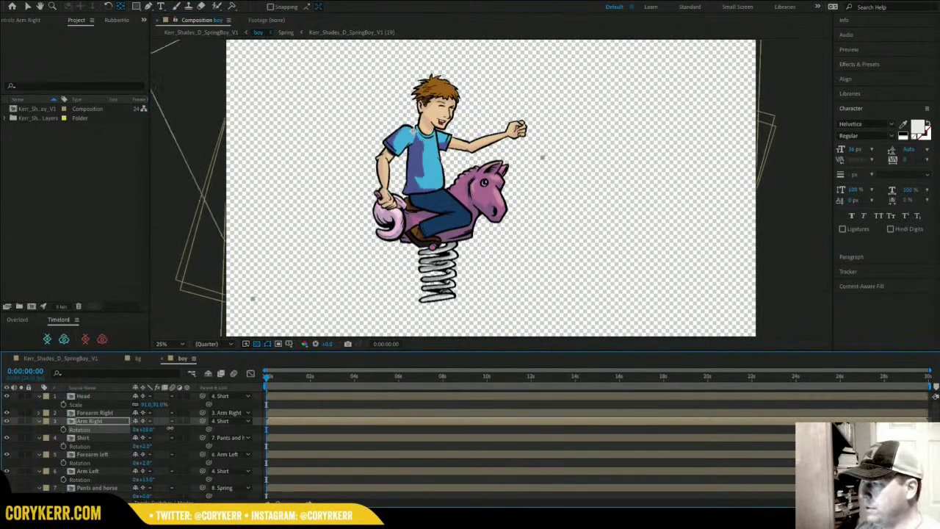
pyautogui.moveTo(150, 429); pyautogui.dragTo(142, 429)
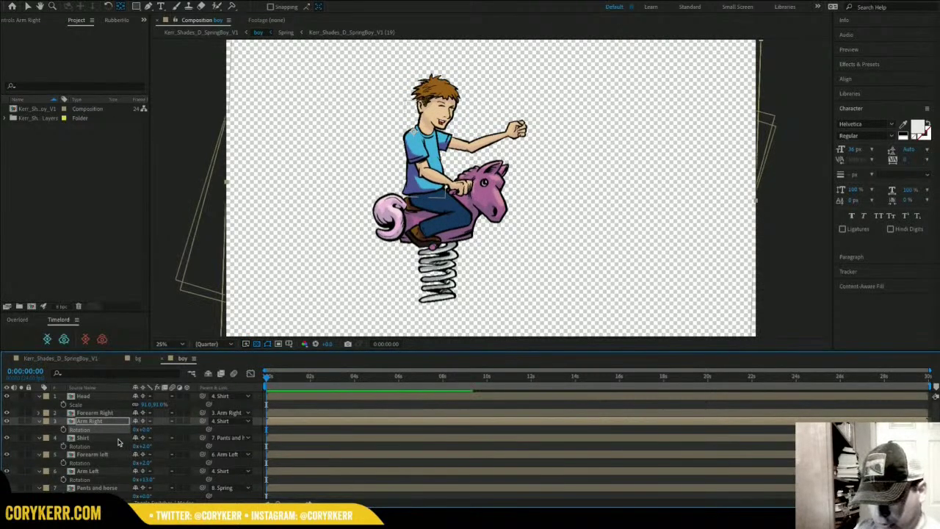
# Move the Forearm Right layer's anchor point to the elbow, test a 10° rotation and undo that rotation.
pyautogui.click(100, 416)
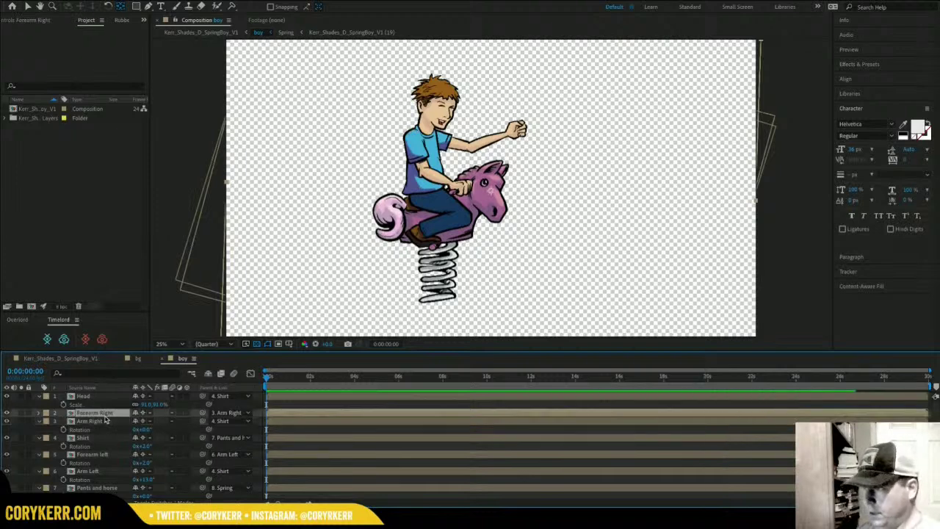
pyautogui.moveTo(490, 191); pyautogui.dragTo(433, 183)
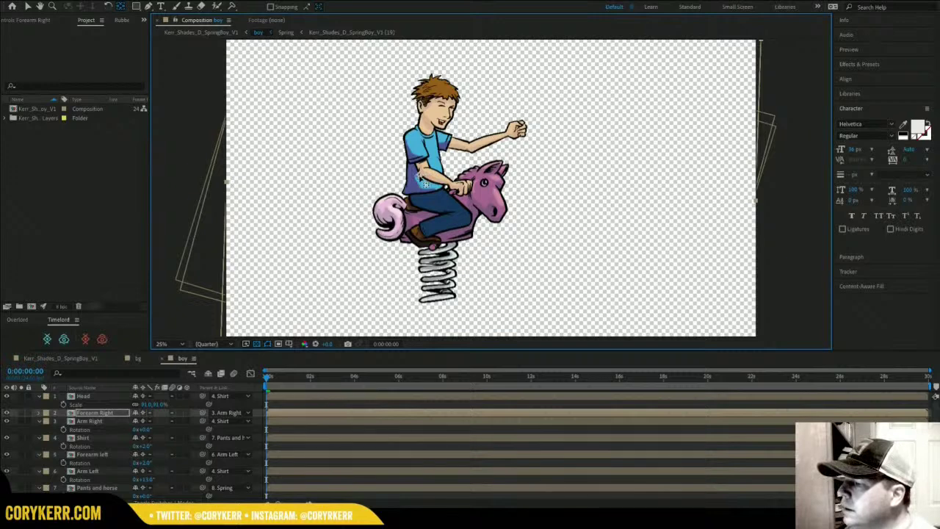
pyautogui.press('r')
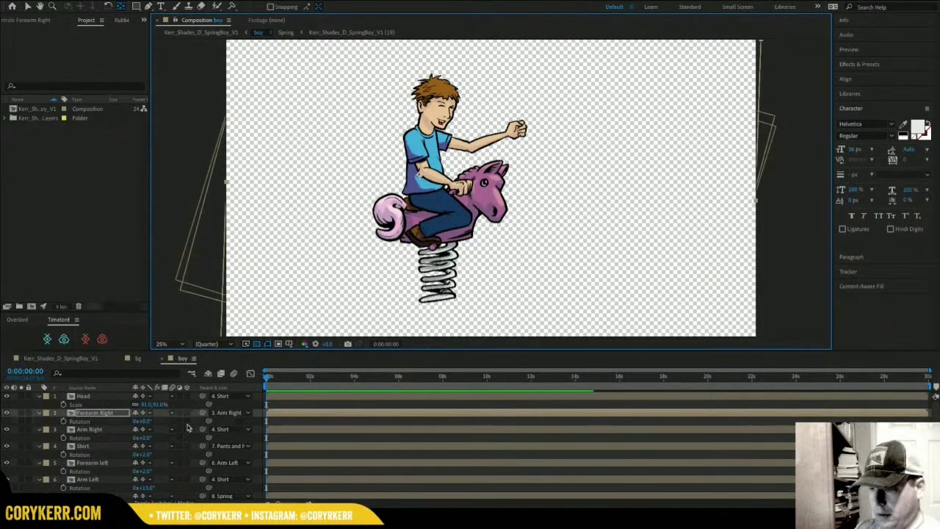
pyautogui.moveTo(144, 421); pyautogui.dragTo(153, 416)
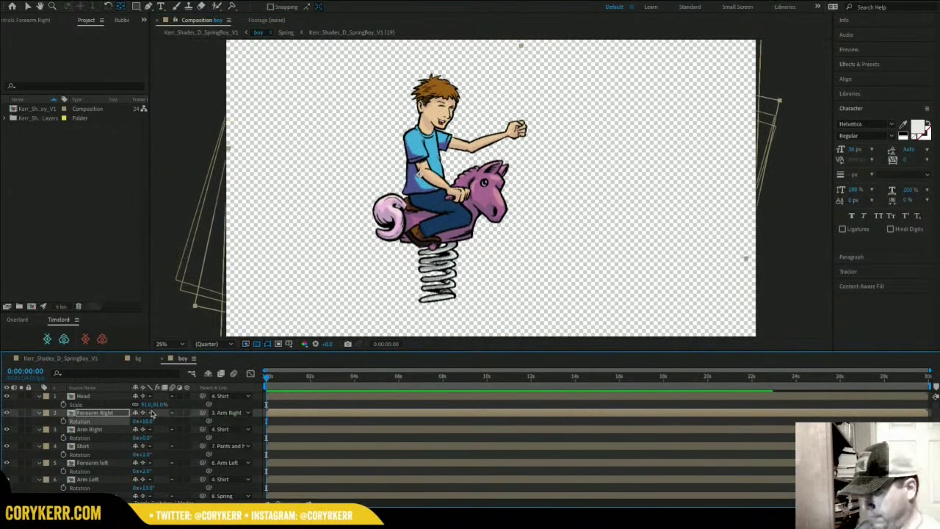
pyautogui.hotkey('ctrl', 'z')
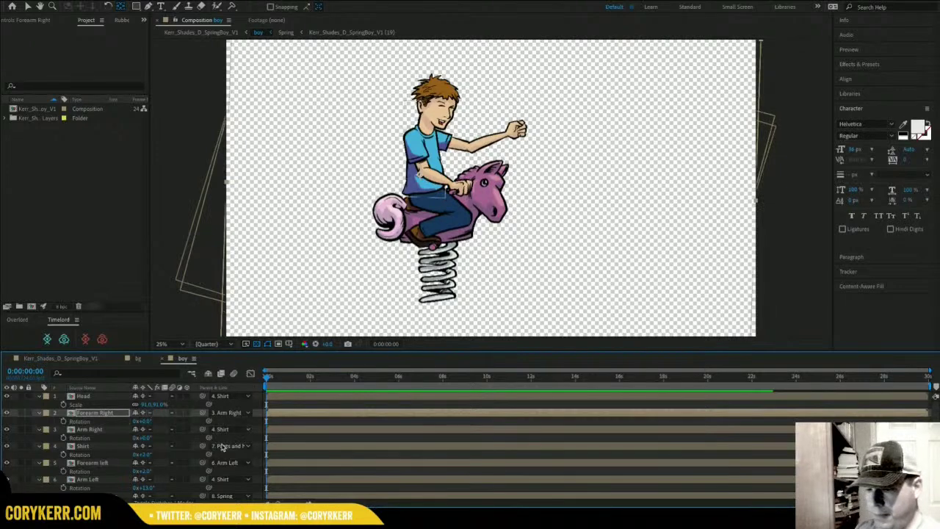
# Select the Rotation property of the Shirt layer.
pyautogui.click(97, 447)
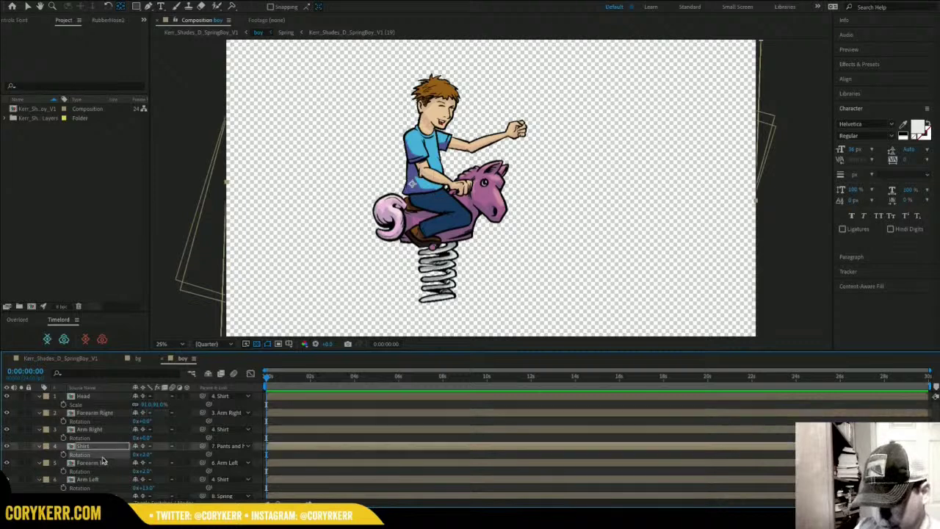
# Give Arm Right's rotation an expression that counters the Shirt: (thisComp.layer("Shirt").transform.rotation)*(-1), and scrub the timeline to test it.
pyautogui.click(91, 439)
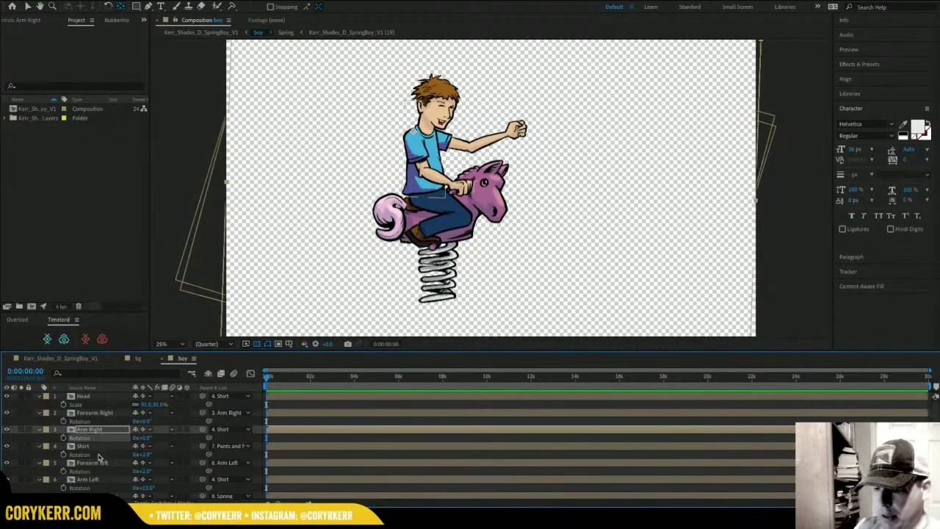
pyautogui.click(101, 456)
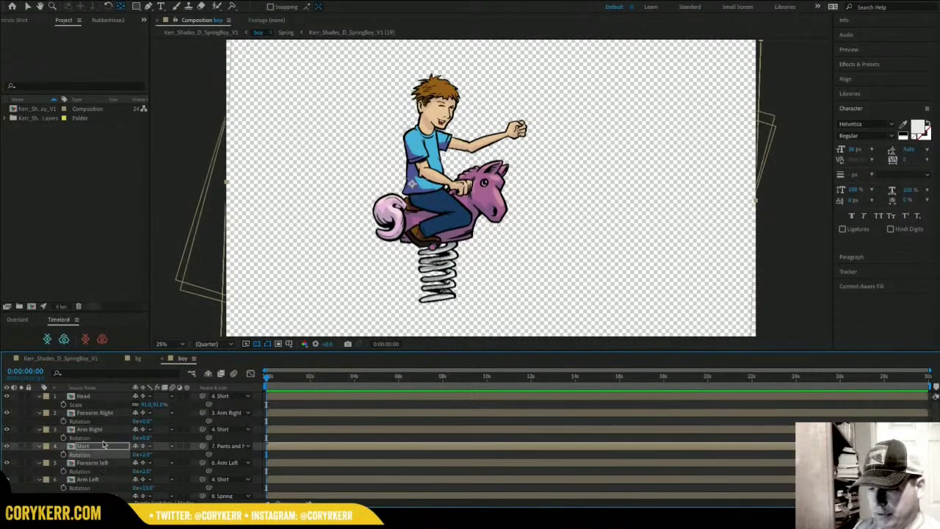
pyautogui.click(103, 440)
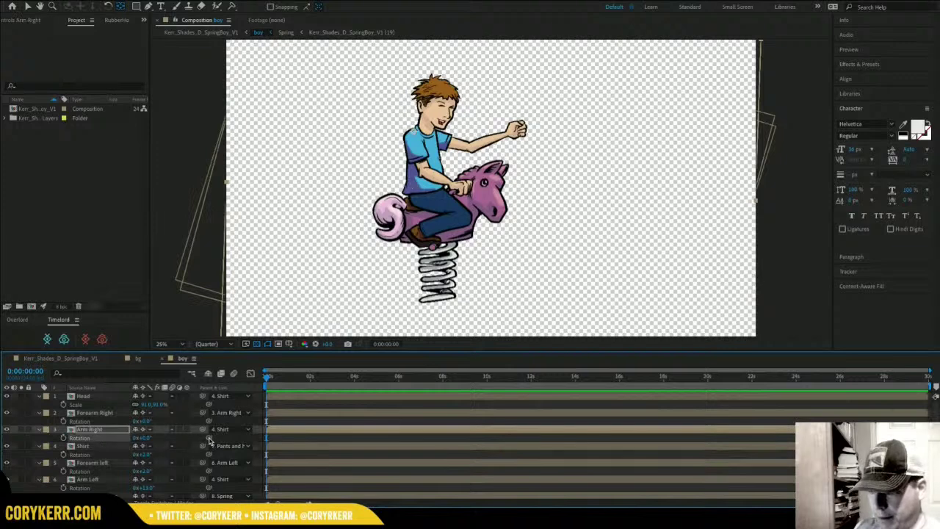
pyautogui.keyDown('alt'); pyautogui.click(63, 437); pyautogui.keyUp('alt')
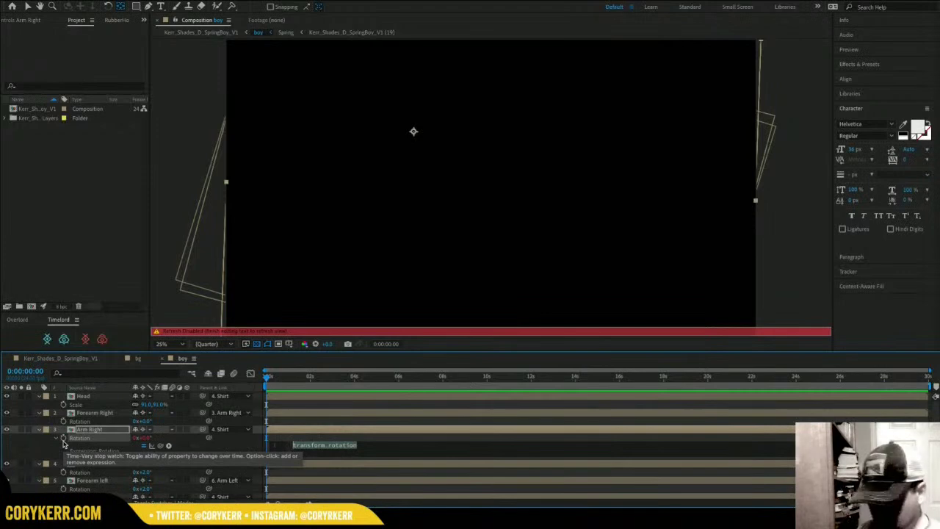
pyautogui.write('j(k)*(-1)')
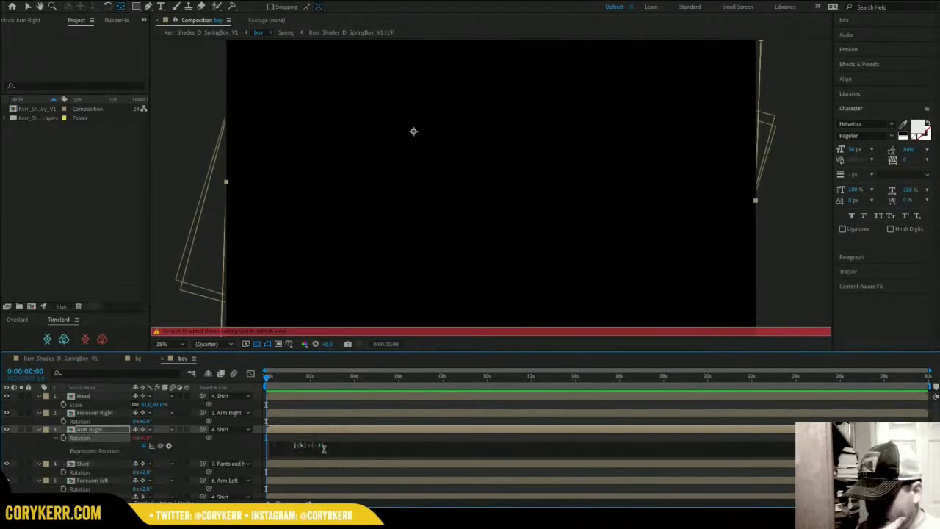
pyautogui.click(310, 453)
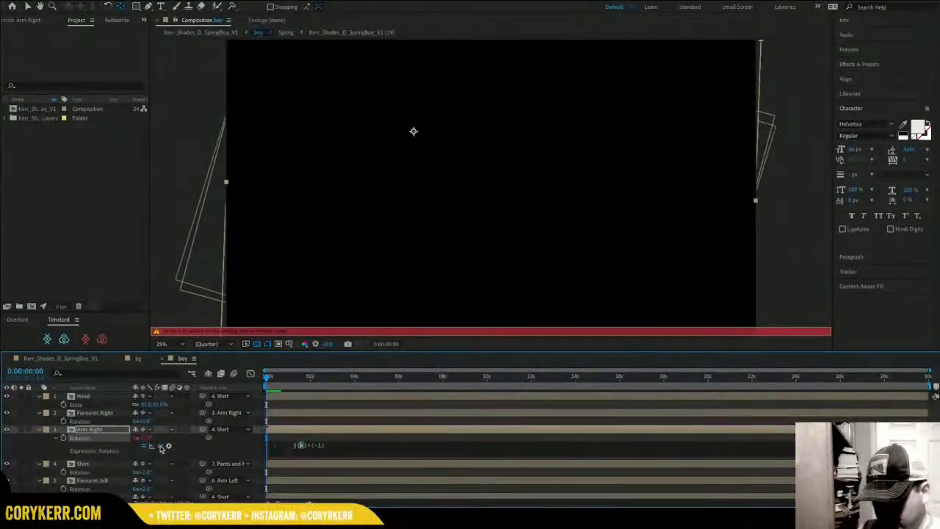
pyautogui.moveTo(162, 446); pyautogui.dragTo(88, 476)
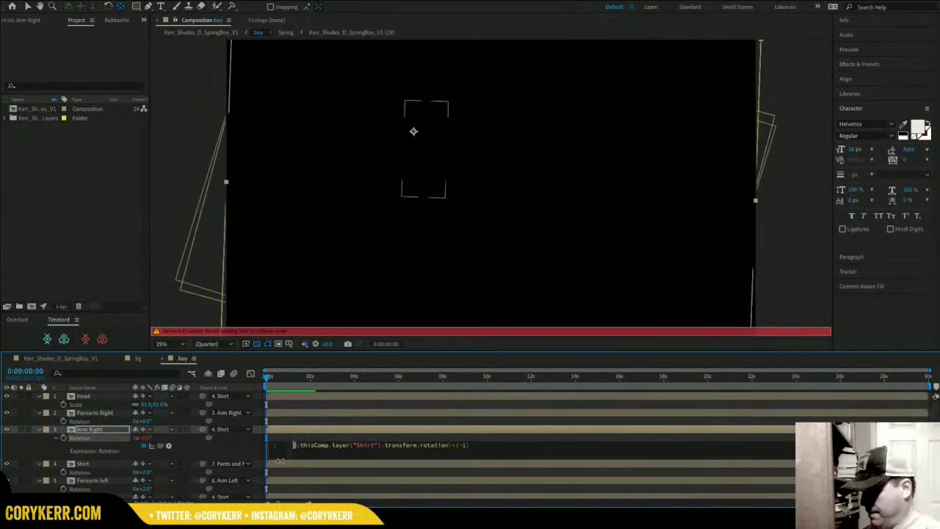
pyautogui.click(273, 379)
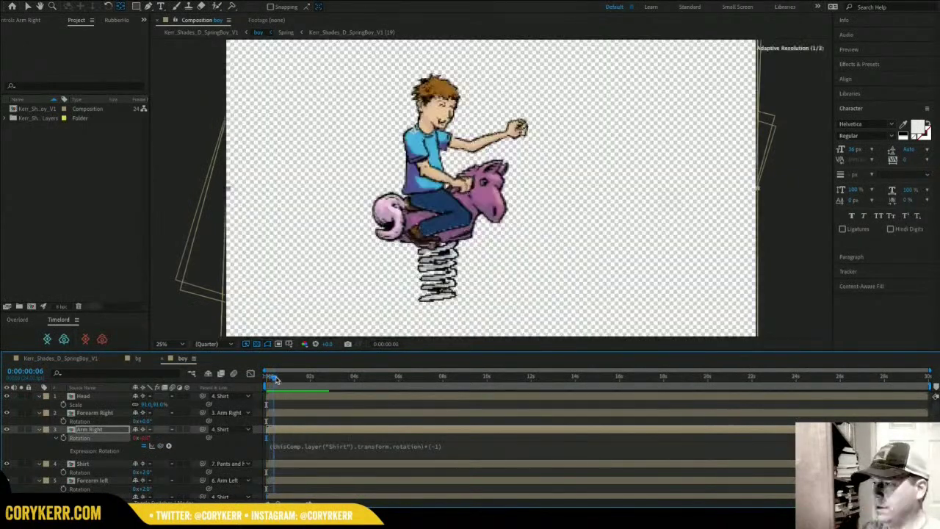
pyautogui.moveTo(276, 379); pyautogui.dragTo(250, 387)
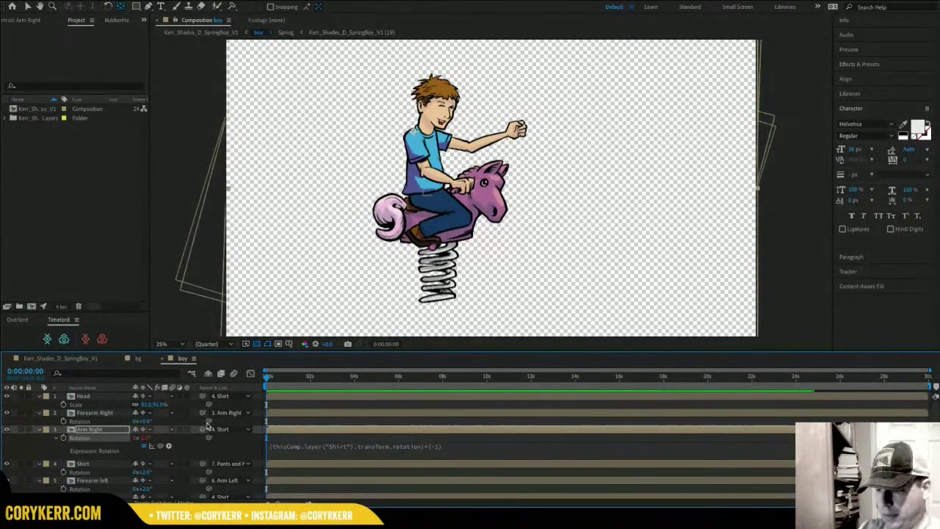
# Link Forearm Right's rotation to (thisComp.layer("Arm Right").transform.rotation)*(-1) and test it by rotating the Shirt.
pyautogui.moveTo(208, 426); pyautogui.dragTo(81, 437)
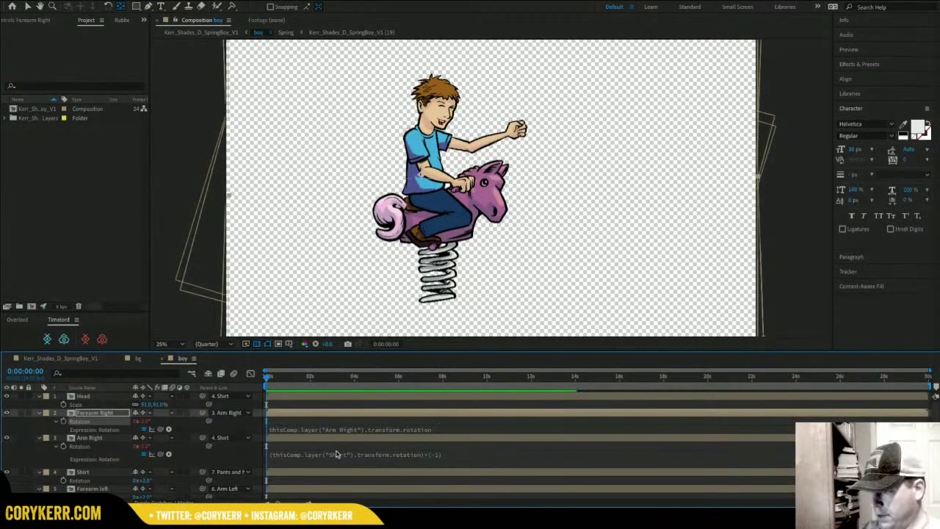
pyautogui.click(438, 431)
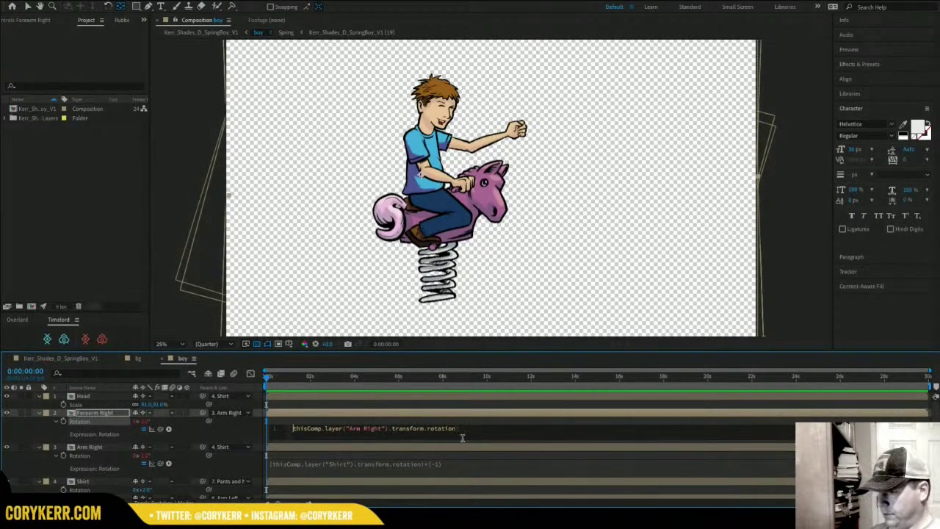
pyautogui.press('Home')
pyautogui.write('(')
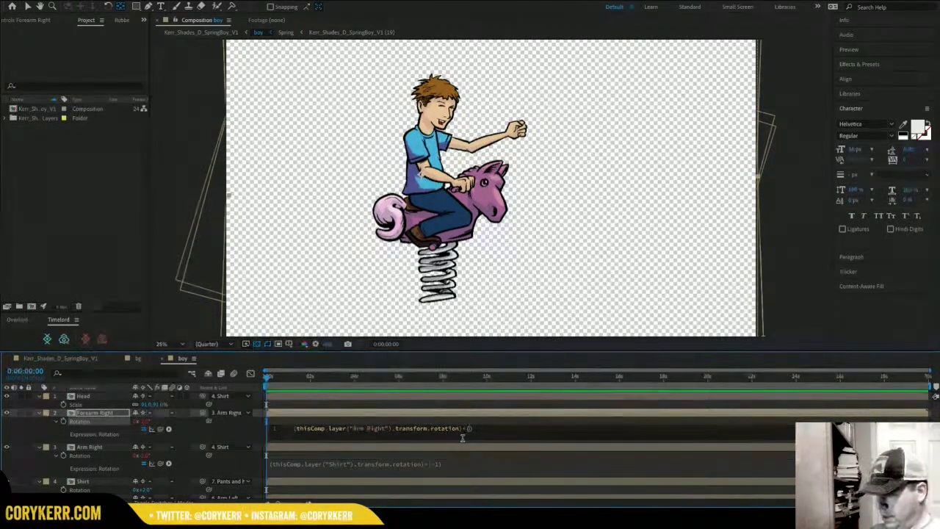
pyautogui.write('-1')
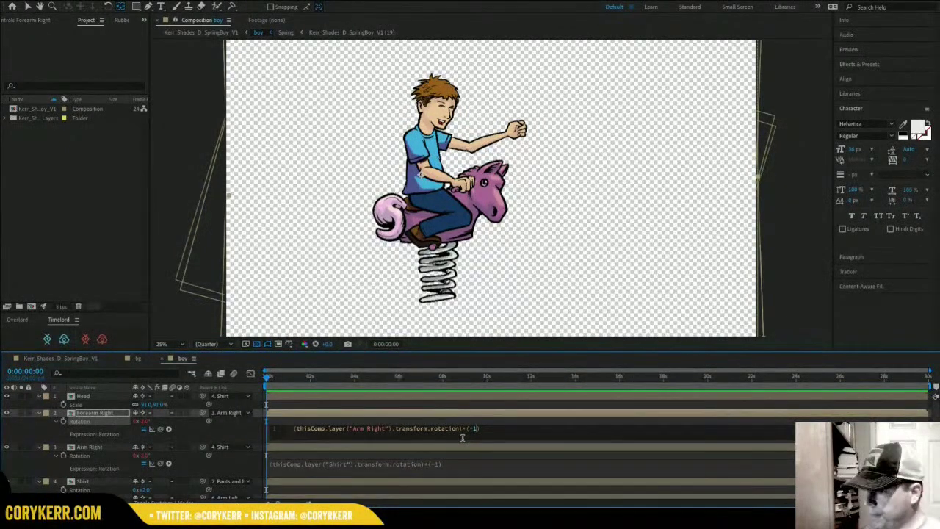
pyautogui.click(288, 421)
pyautogui.moveTo(267, 380)
pyautogui.mouseDown()
pyautogui.moveTo(286, 380)
pyautogui.moveTo(267, 379)
pyautogui.mouseUp()
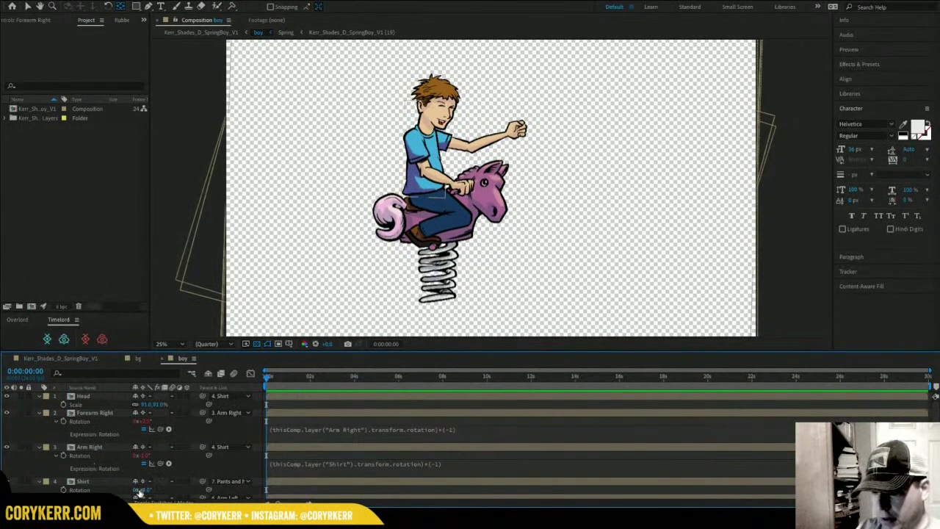
pyautogui.moveTo(147, 489); pyautogui.dragTo(141, 486)
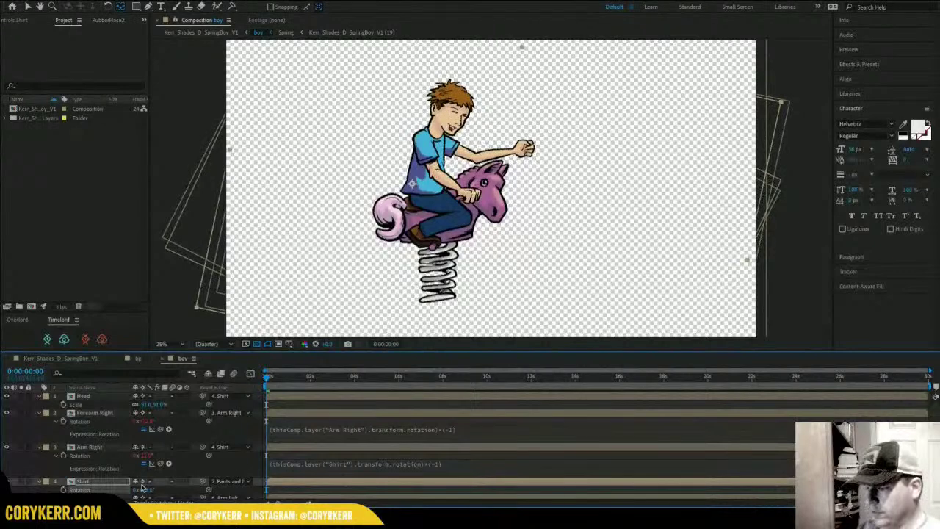
# Remove the *(-1) multiplier from Arm Right's rotation expression and test it by rotating the Shirt backward.
pyautogui.click(433, 465)
pyautogui.click(474, 472)
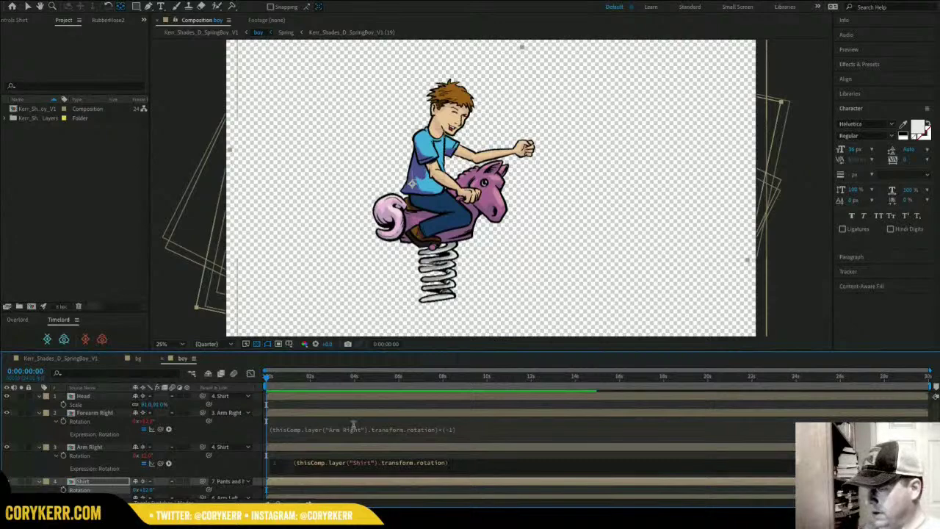
pyautogui.moveTo(147, 490)
pyautogui.mouseDown()
pyautogui.moveTo(166, 489)
pyautogui.moveTo(141, 489)
pyautogui.mouseUp()
pyautogui.press('space')
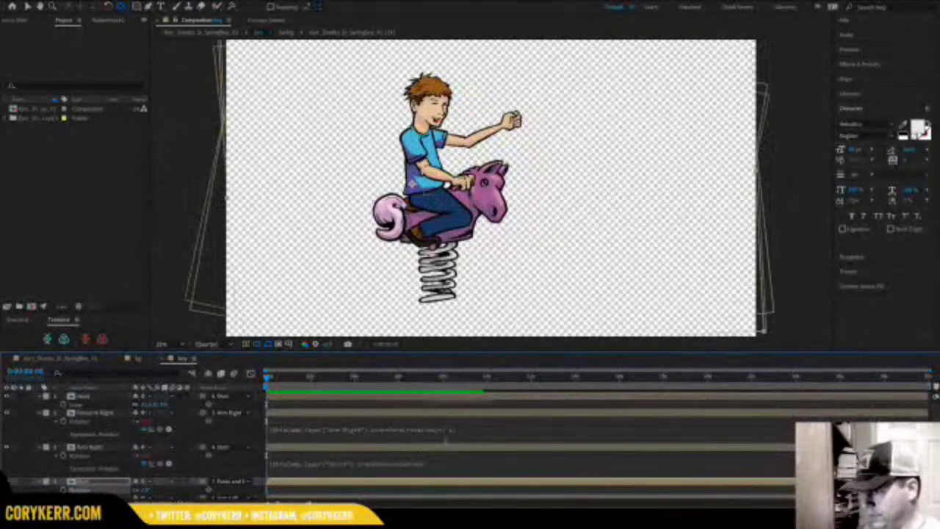
# Add a divisor to the end of Arm Right's rotation expression and test it by varying the Shirt's rotation.
pyautogui.click(432, 470)
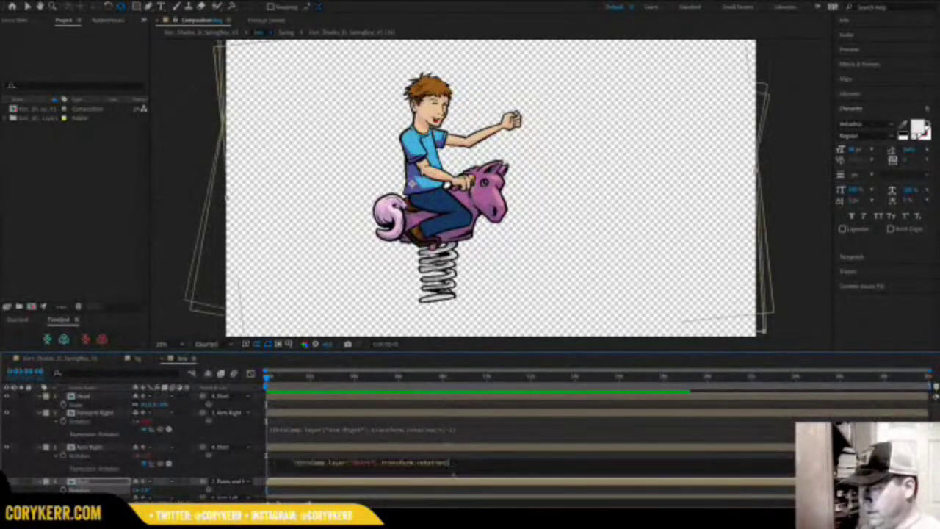
pyautogui.click(447, 465)
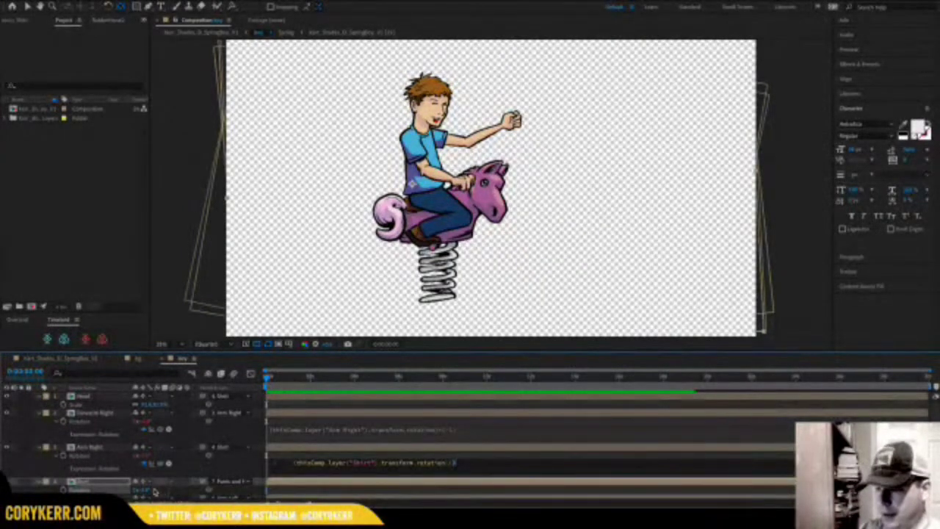
pyautogui.moveTo(146, 490); pyautogui.dragTo(152, 489)
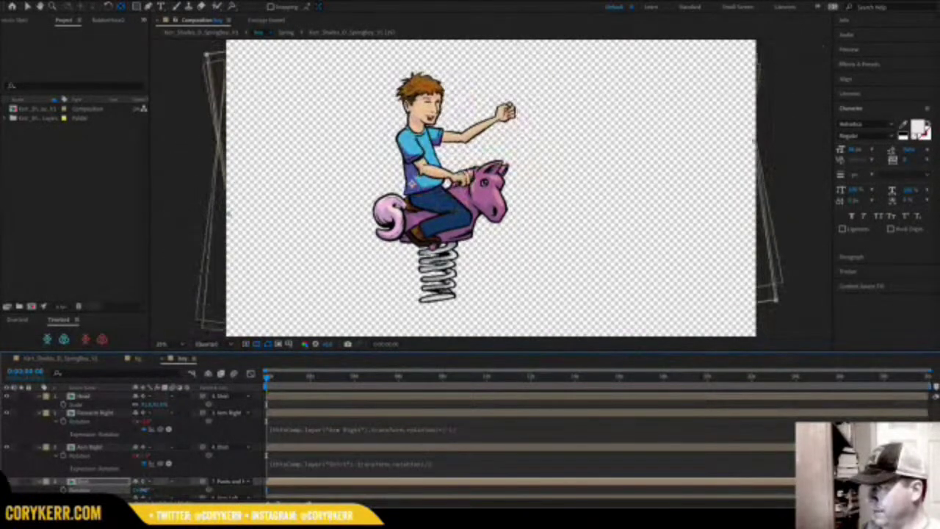
pyautogui.moveTo(147, 489); pyautogui.dragTo(144, 490)
# Set Arm Right's rotation expression to (thisComp.layer("Shirt").transform.rotation)/2 and check the arm by varying the Shirt's rotation.
pyautogui.click(434, 463)
pyautogui.click(452, 464)
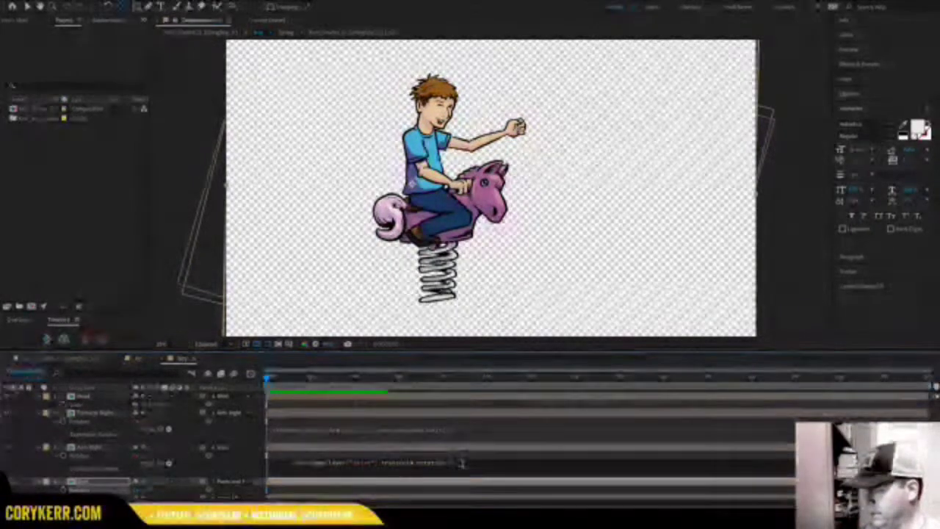
pyautogui.write('*(-2')
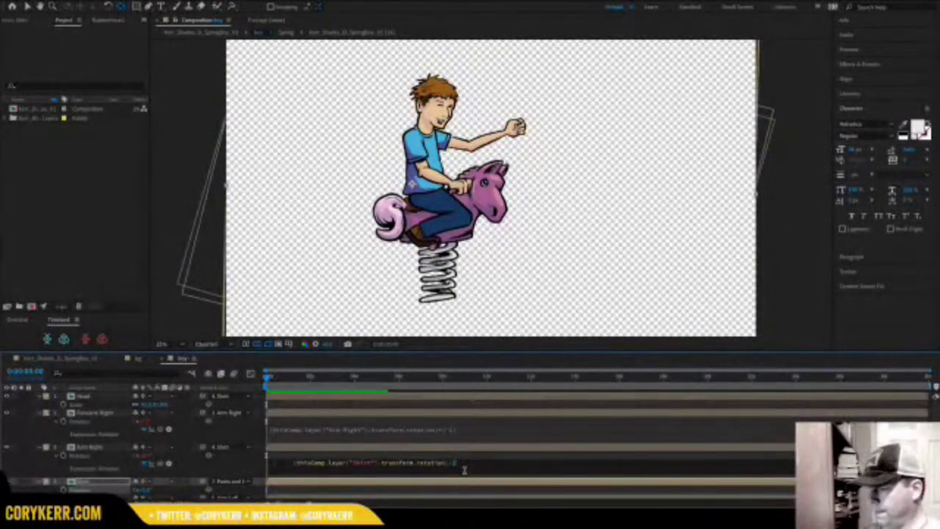
pyautogui.click(267, 382)
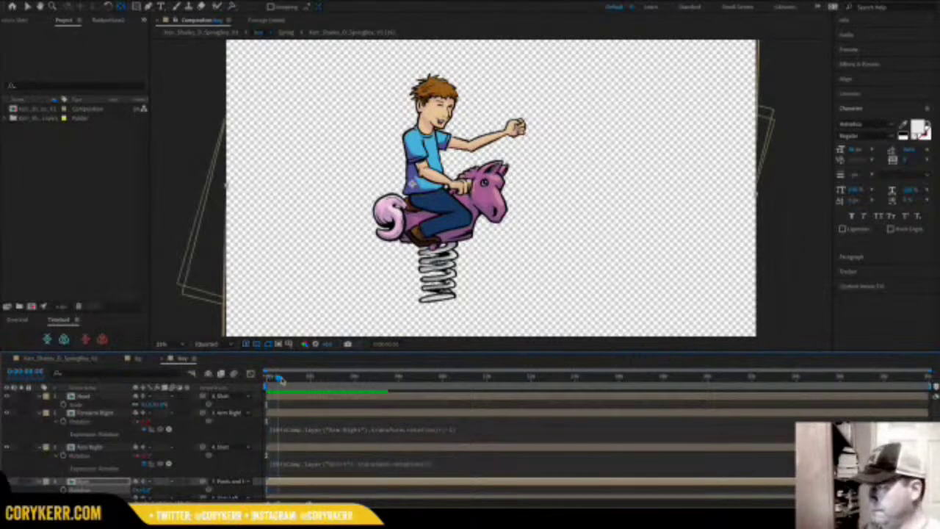
pyautogui.moveTo(144, 489); pyautogui.dragTo(122, 489)
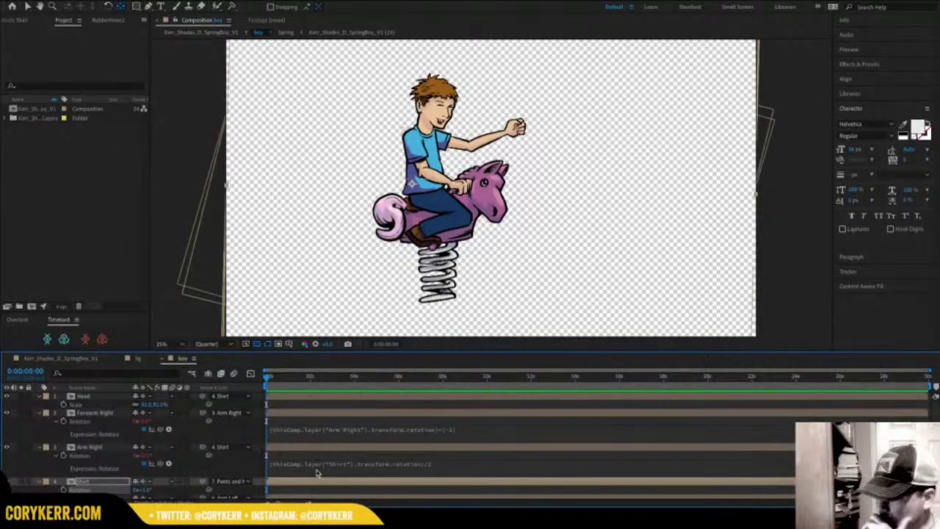
# Delete the rotation expressions from Arm Right and Forearm Right, and undo a trial rotation of the Shirt.
pyautogui.click(382, 465)
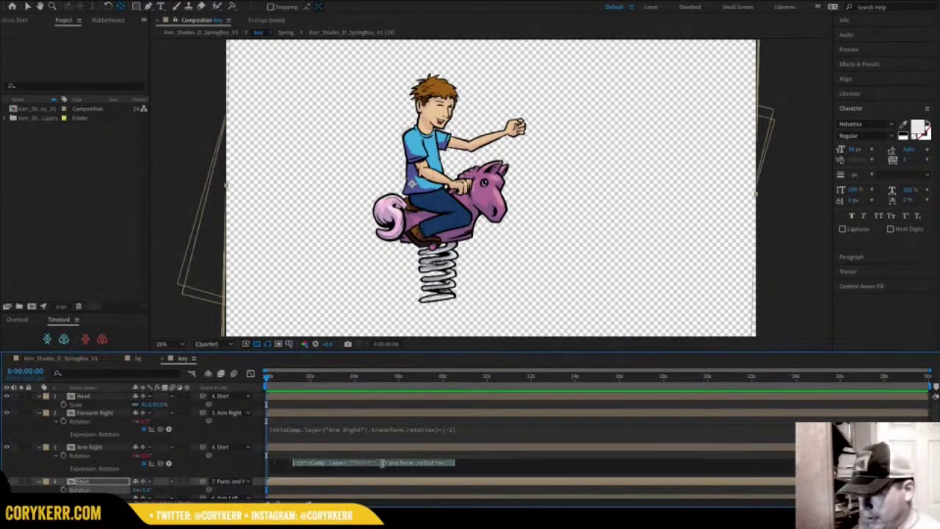
pyautogui.press('BackSpace')
pyautogui.click(328, 429)
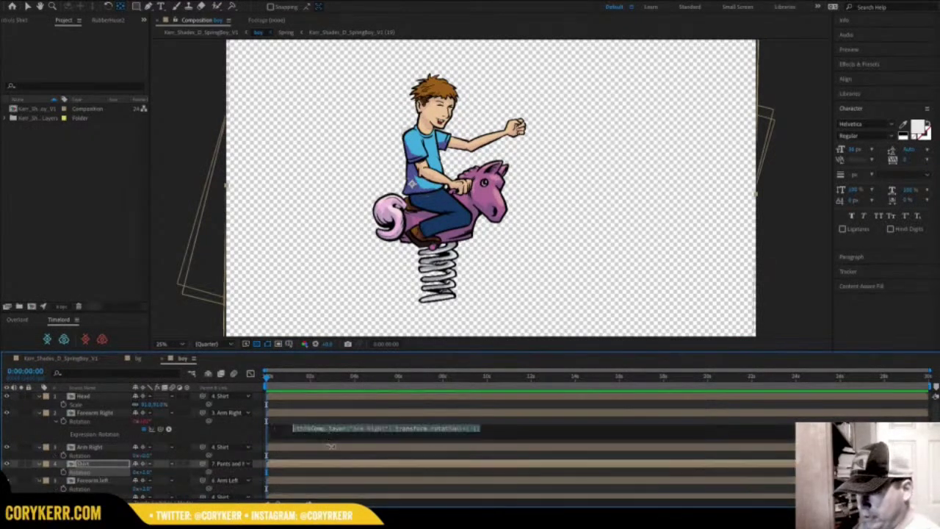
pyautogui.press('Delete')
pyautogui.click(282, 430)
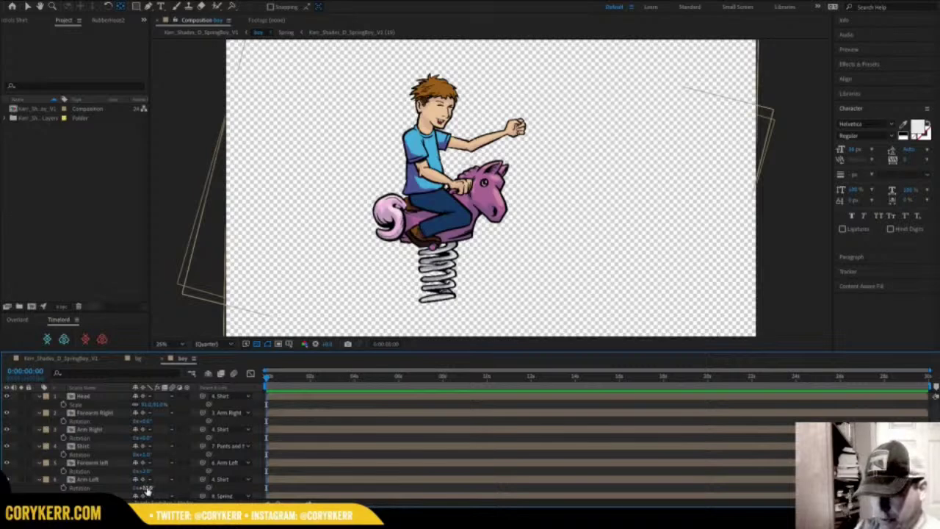
pyautogui.moveTo(145, 455); pyautogui.dragTo(145, 454)
pyautogui.hotkey('ctrl', 'z')
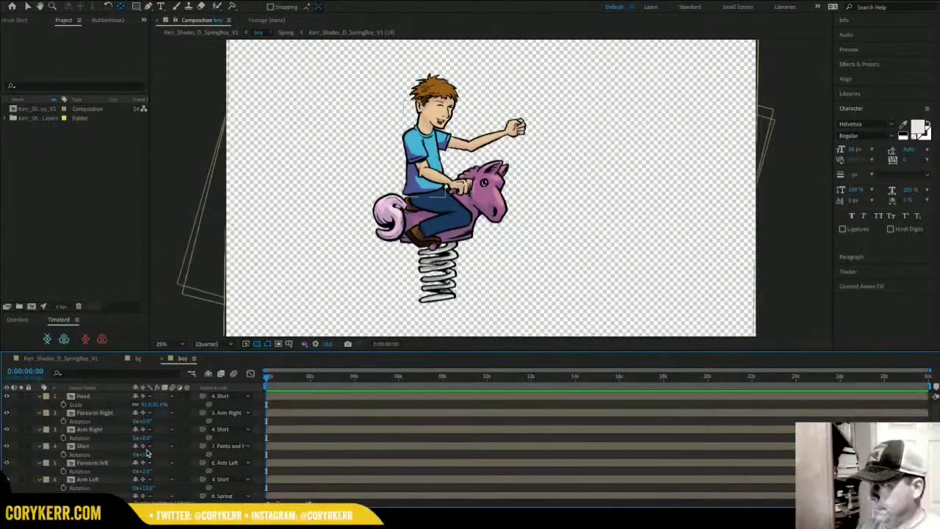
pyautogui.click(94, 399)
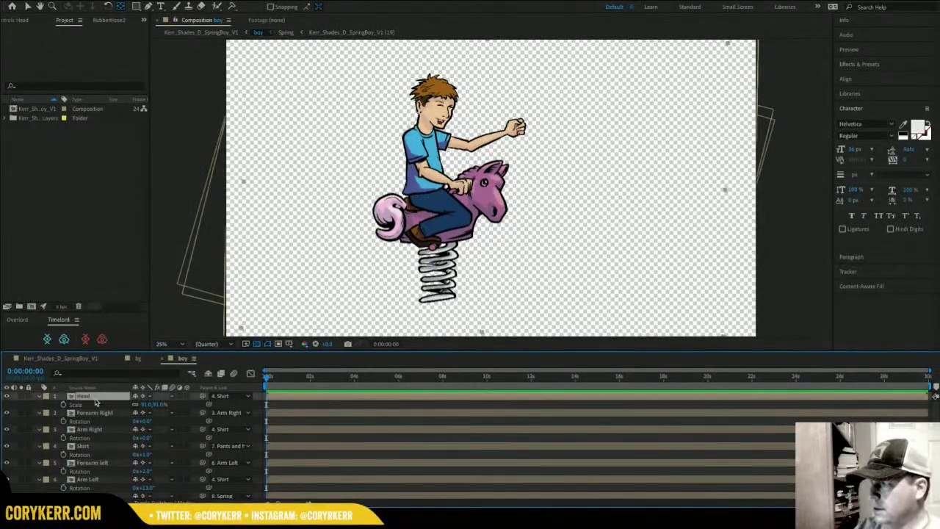
pyautogui.click(98, 413)
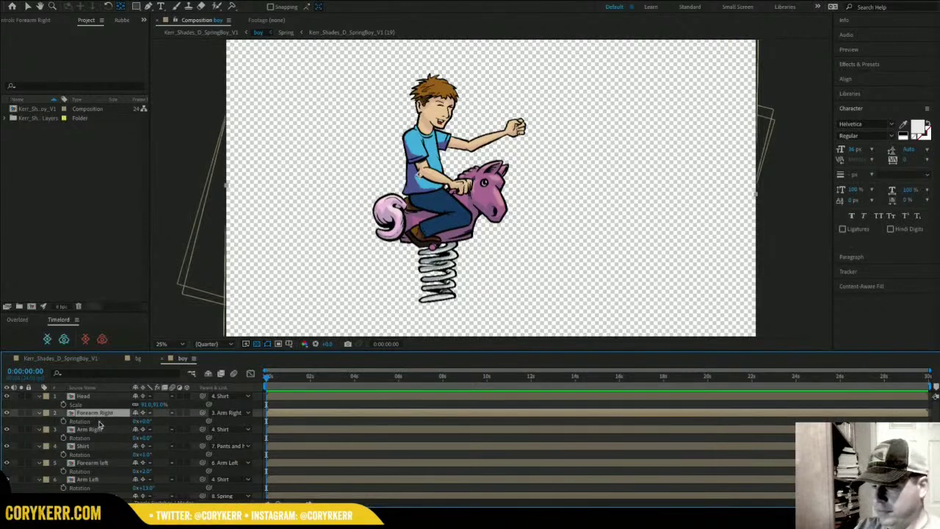
pyautogui.click(100, 430)
# Select the Head layer and collapse the expanded properties of every layer from Head down to Pants and horse.
pyautogui.click(87, 398)
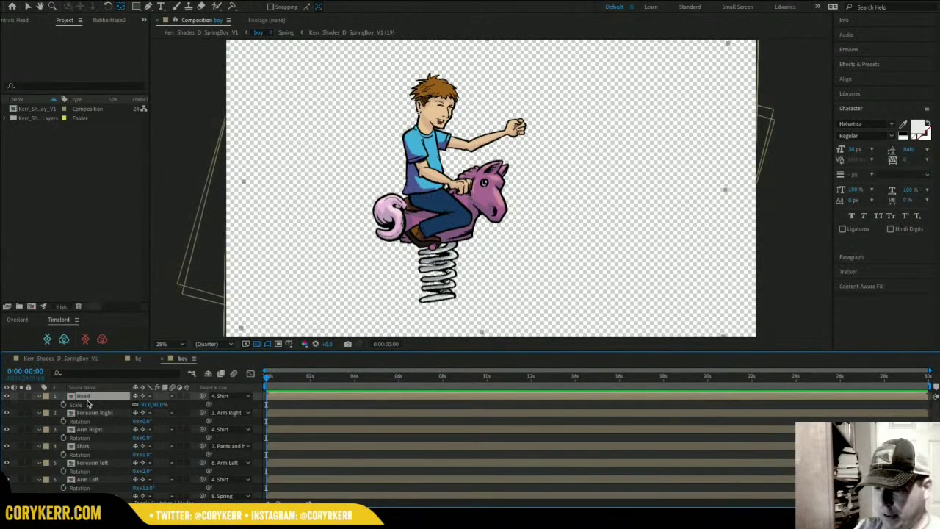
pyautogui.click(39, 397)
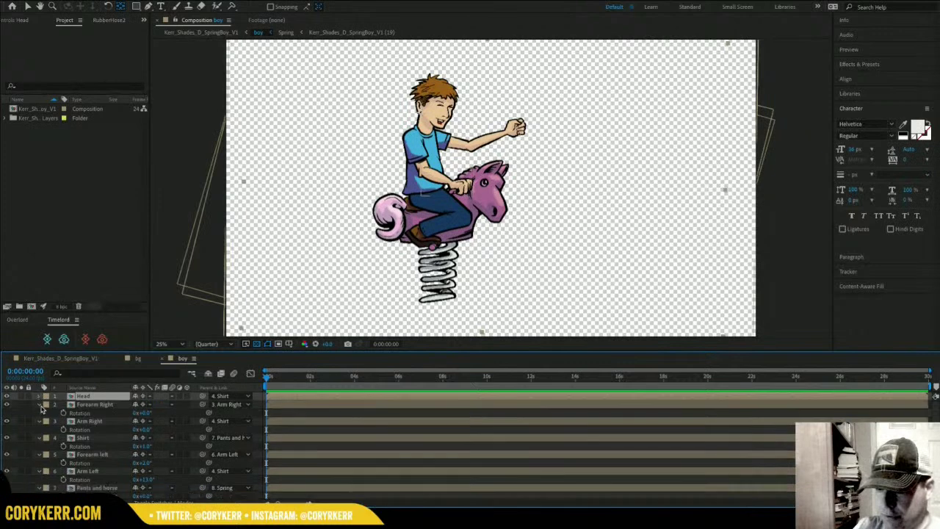
pyautogui.click(39, 405)
pyautogui.click(40, 413)
pyautogui.click(40, 421)
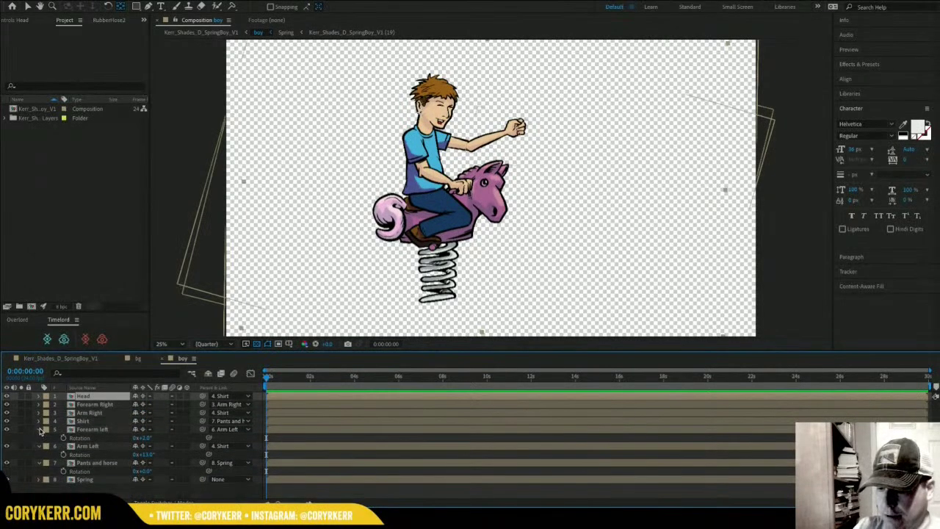
pyautogui.click(40, 430)
pyautogui.click(40, 438)
pyautogui.click(40, 446)
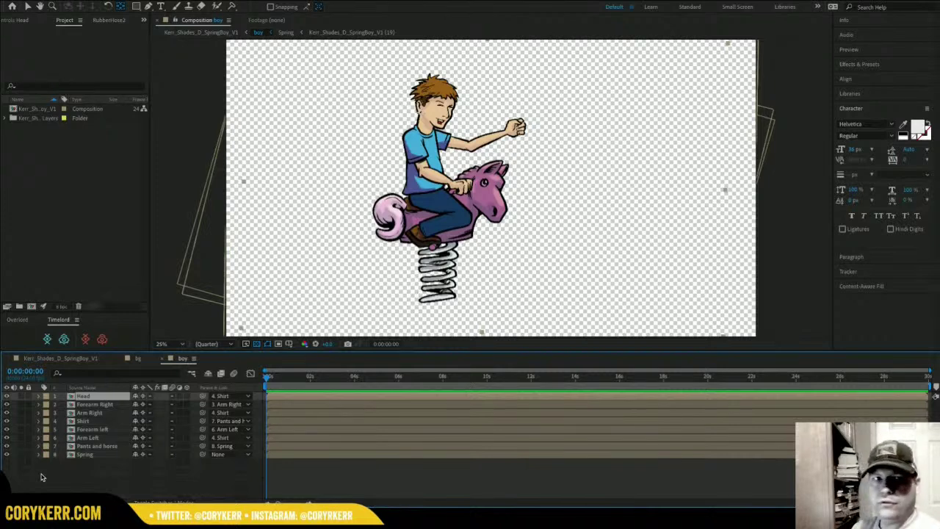
pyautogui.moveTo(268, 378)
pyautogui.mouseDown()
pyautogui.moveTo(496, 378)
pyautogui.moveTo(267, 378)
pyautogui.mouseUp()
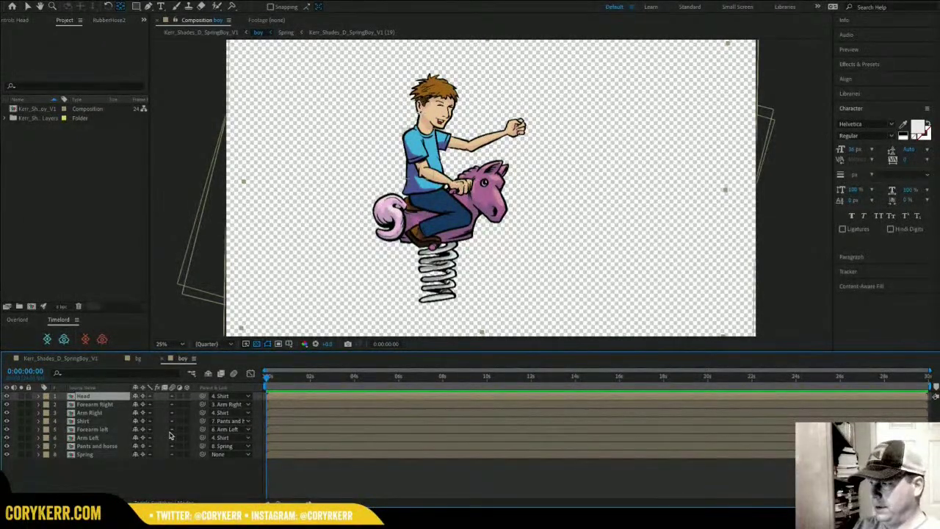
# Place Puppet Position pins at the base and the top of the coil on the Spring layer.
pyautogui.click(86, 455)
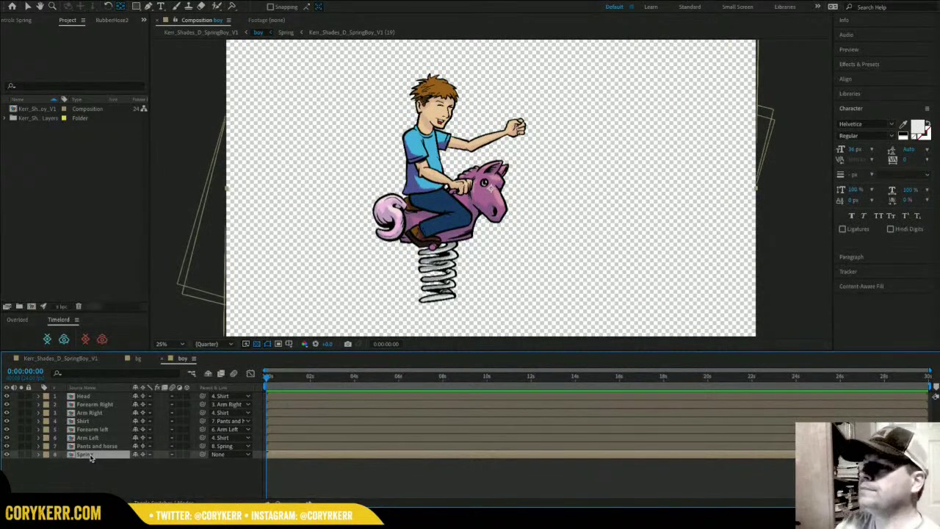
pyautogui.click(233, 7)
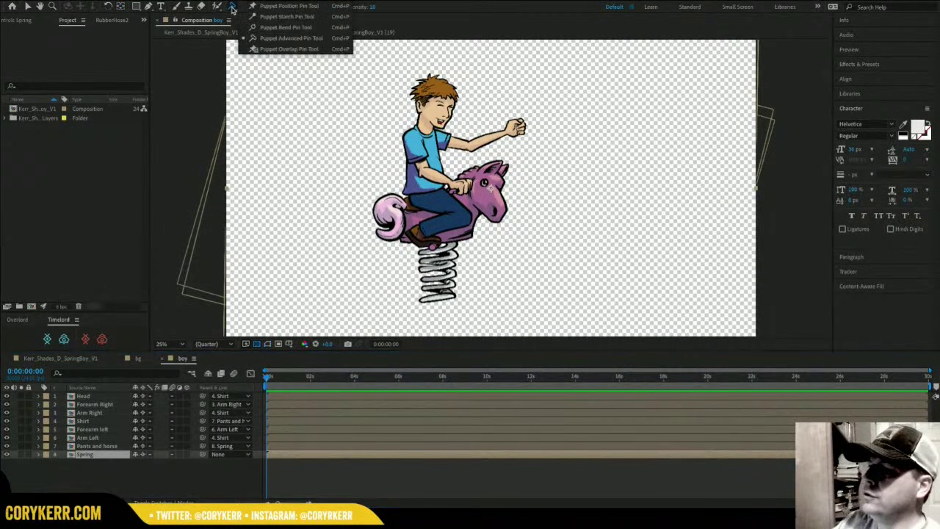
pyautogui.click(279, 6)
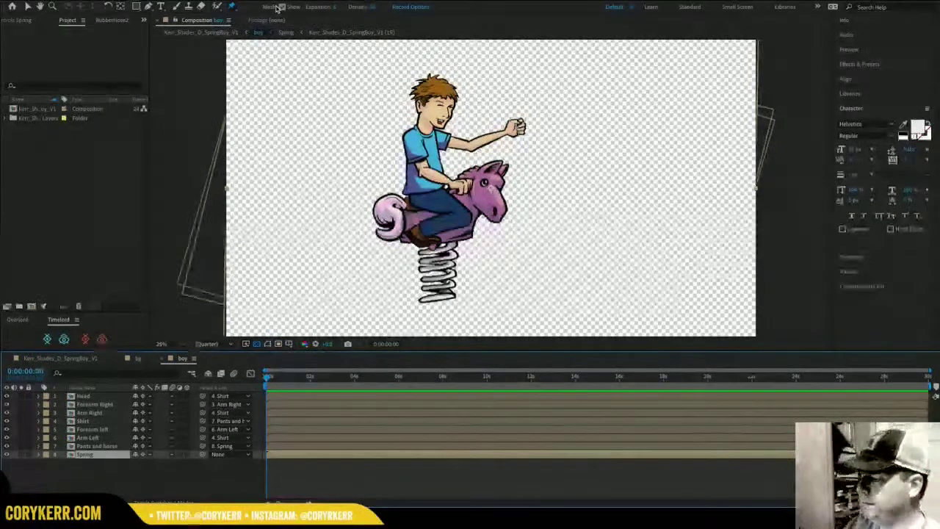
pyautogui.click(439, 298)
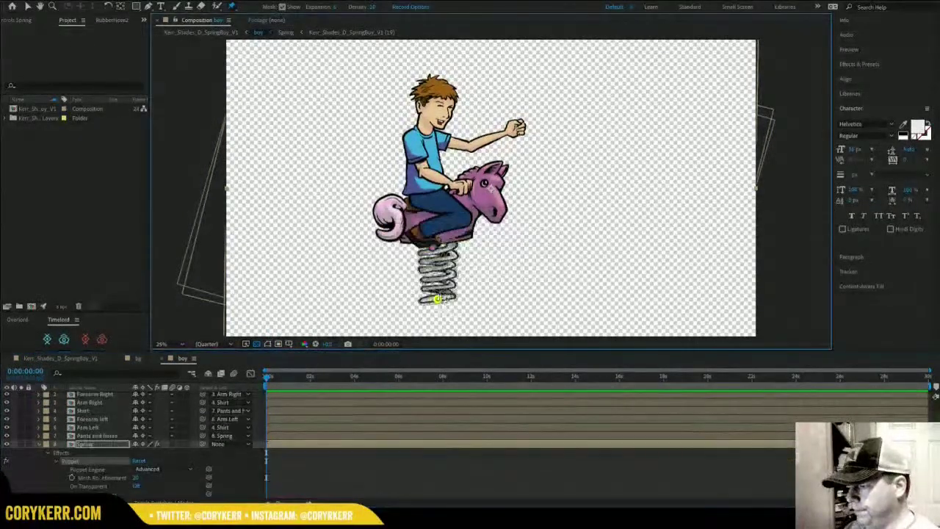
pyautogui.click(438, 238)
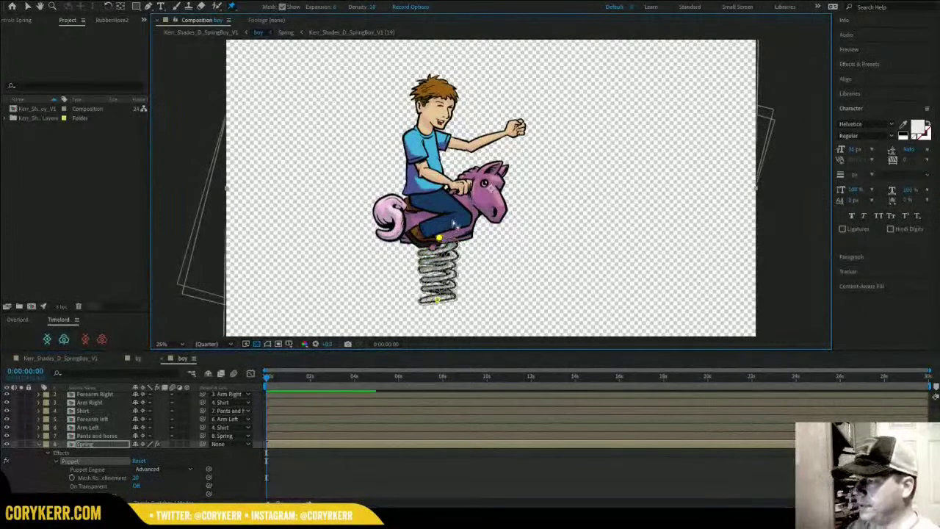
# Add a Puppet Advanced pin at the middle of the spring and rotate it to about 0.8°.
pyautogui.click(231, 6)
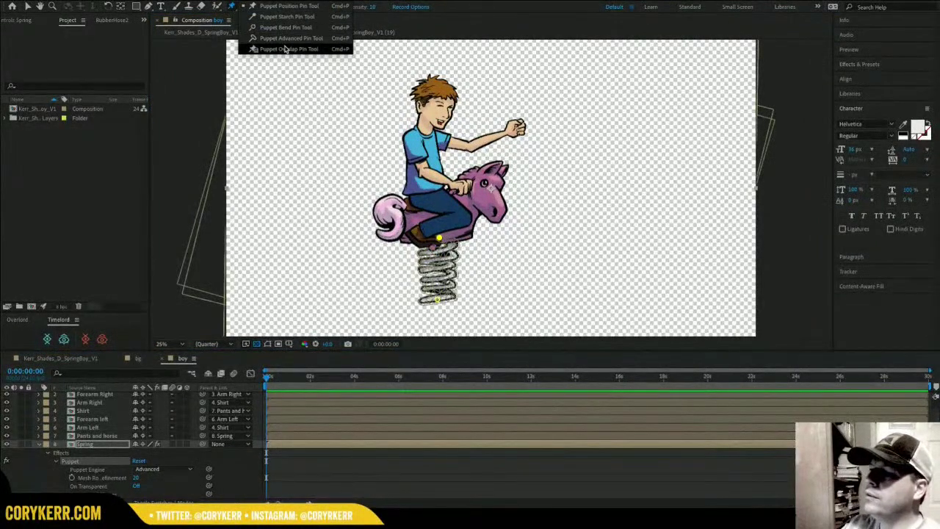
pyautogui.click(285, 48)
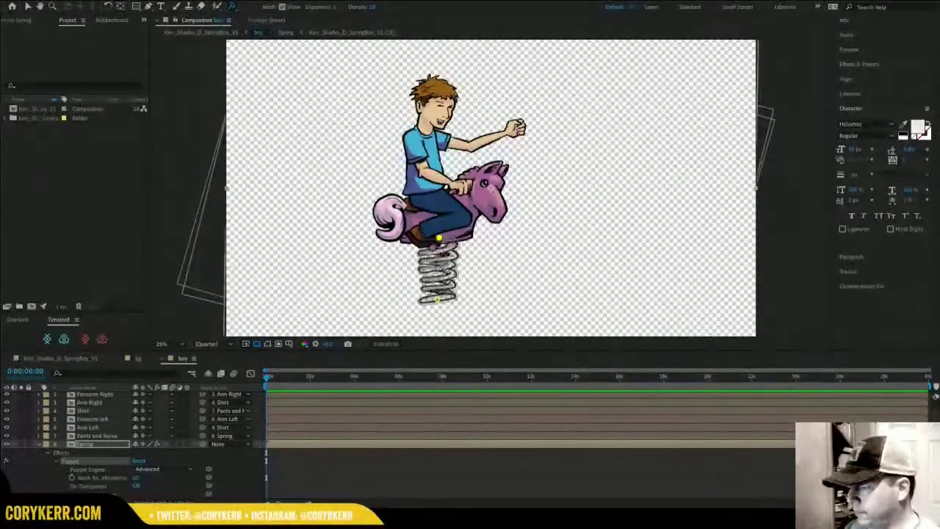
pyautogui.click(439, 269)
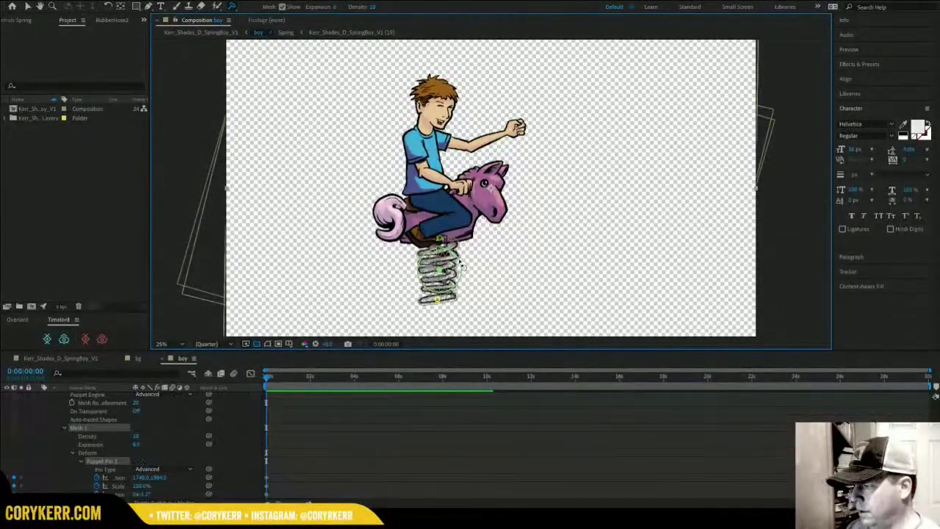
pyautogui.moveTo(461, 266)
pyautogui.mouseDown()
pyautogui.moveTo(463, 278)
pyautogui.moveTo(456, 257)
pyautogui.moveTo(462, 276)
pyautogui.moveTo(460, 269)
pyautogui.mouseUp()
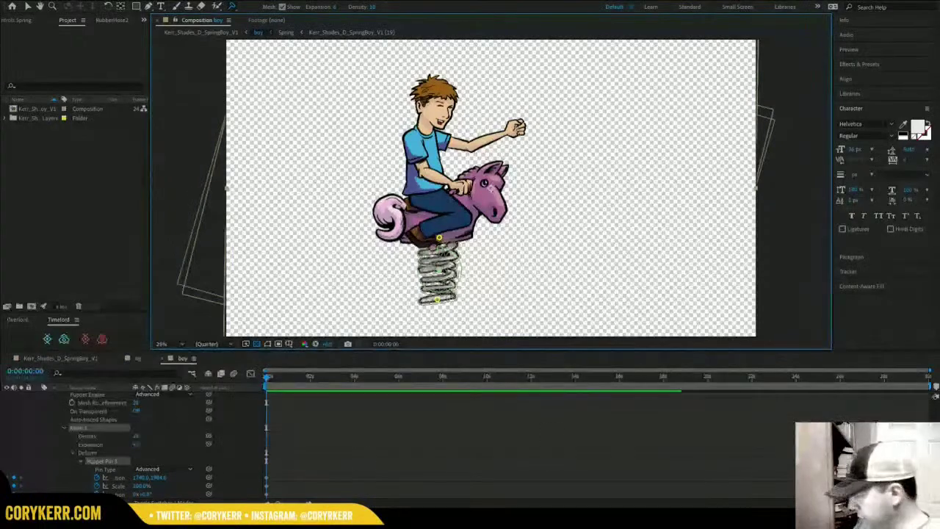
# At frame 1, bend the spring to the right: rotate the middle pin to about 23°, nudge it, and move the top pin to about 1804, 1724.
pyautogui.scroll(-3, 99, 441)
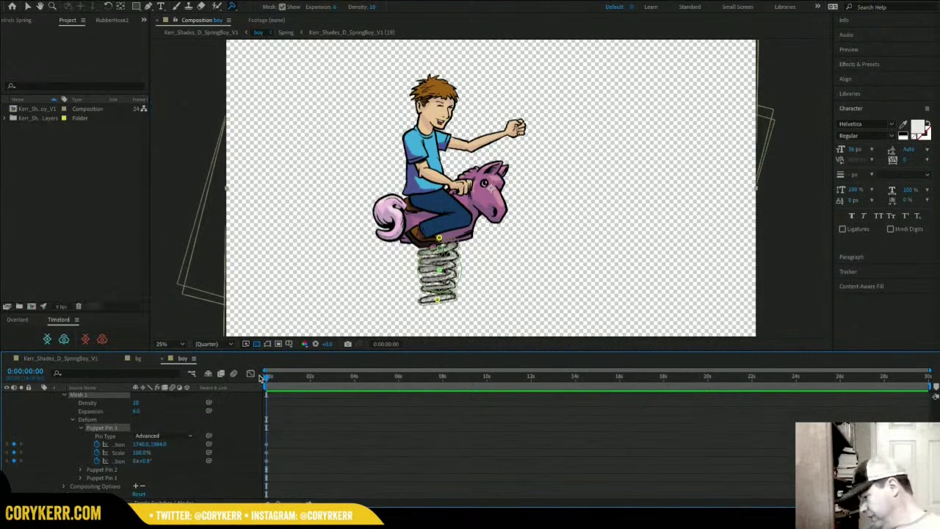
pyautogui.press(';')
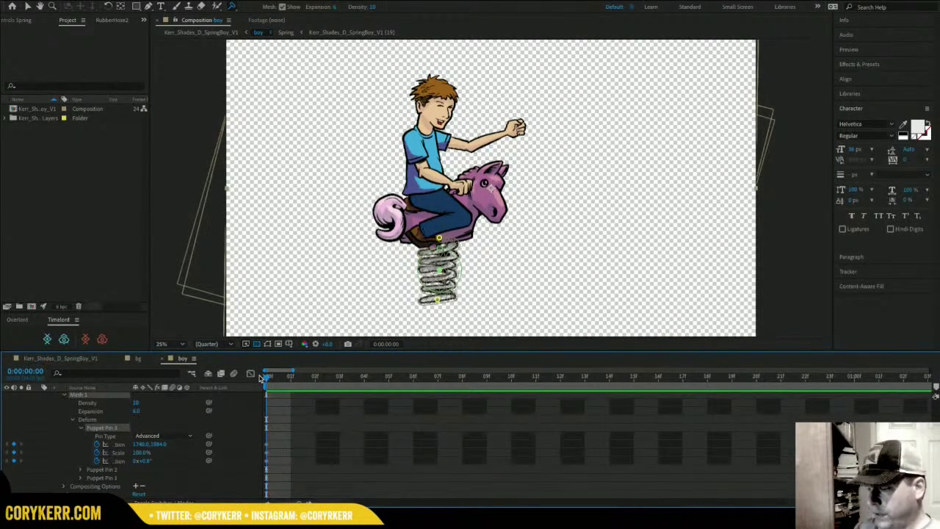
pyautogui.press('space')
pyautogui.press('space')
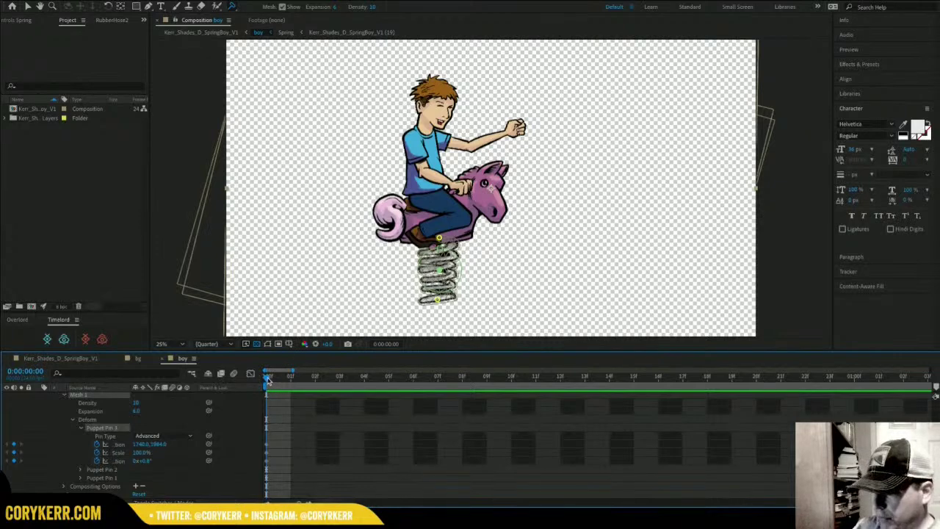
pyautogui.click(283, 379)
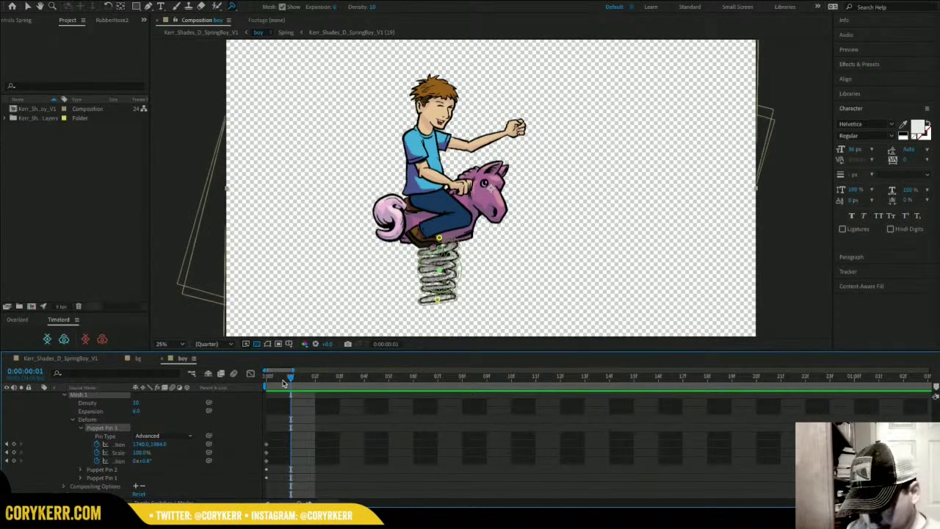
pyautogui.click(158, 445)
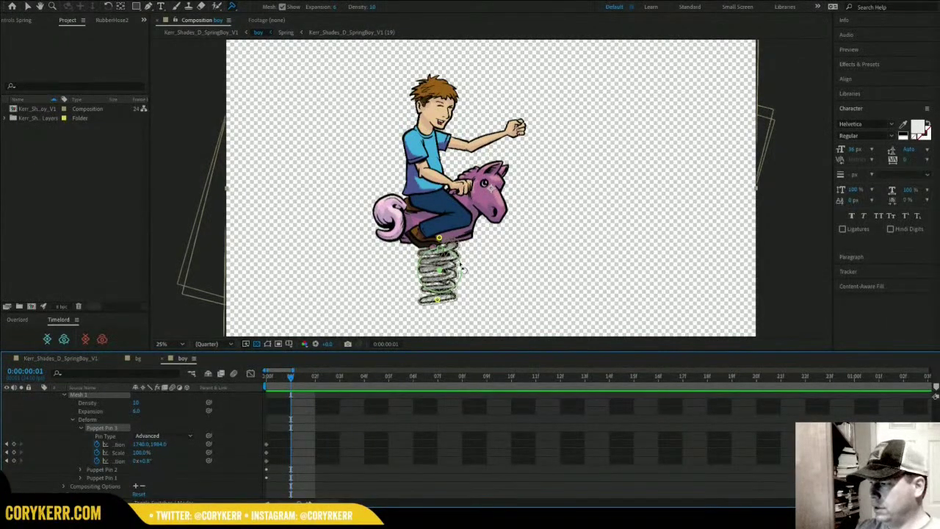
pyautogui.moveTo(463, 269); pyautogui.dragTo(464, 273)
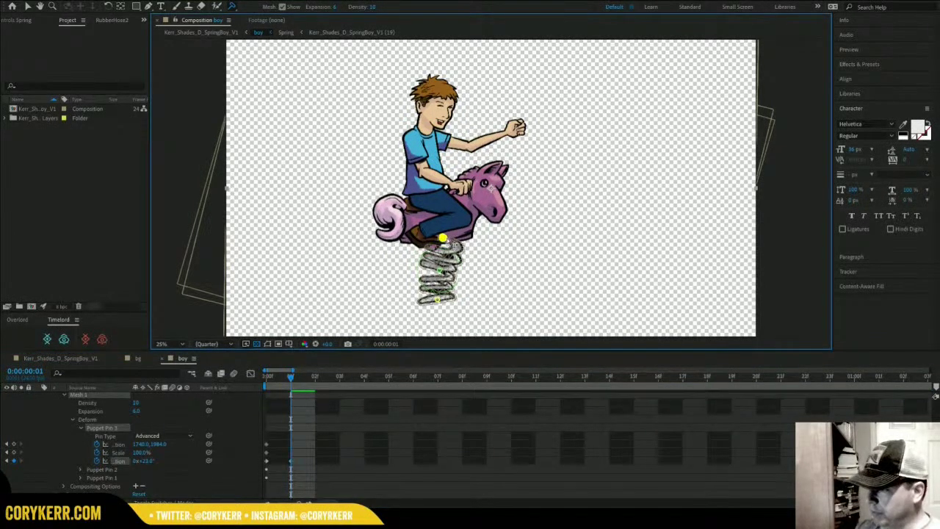
pyautogui.click(446, 239)
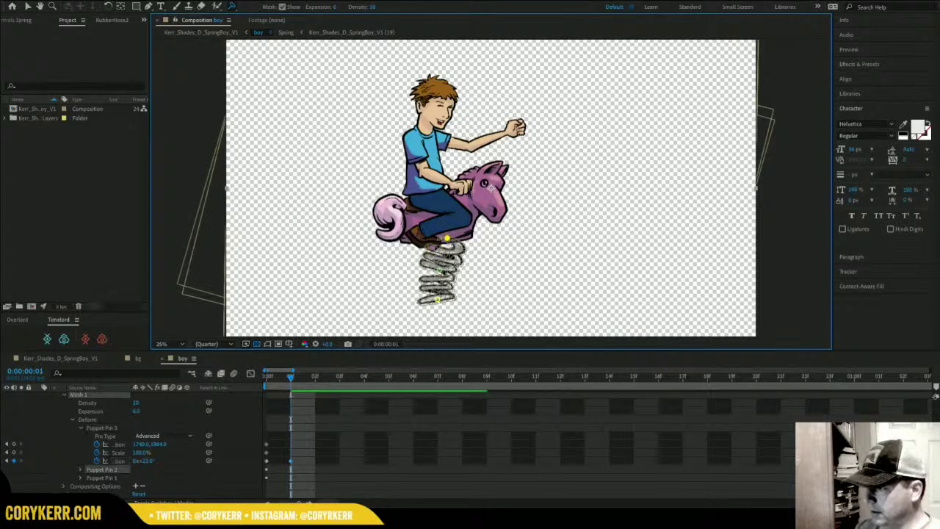
pyautogui.moveTo(447, 239); pyautogui.dragTo(446, 238)
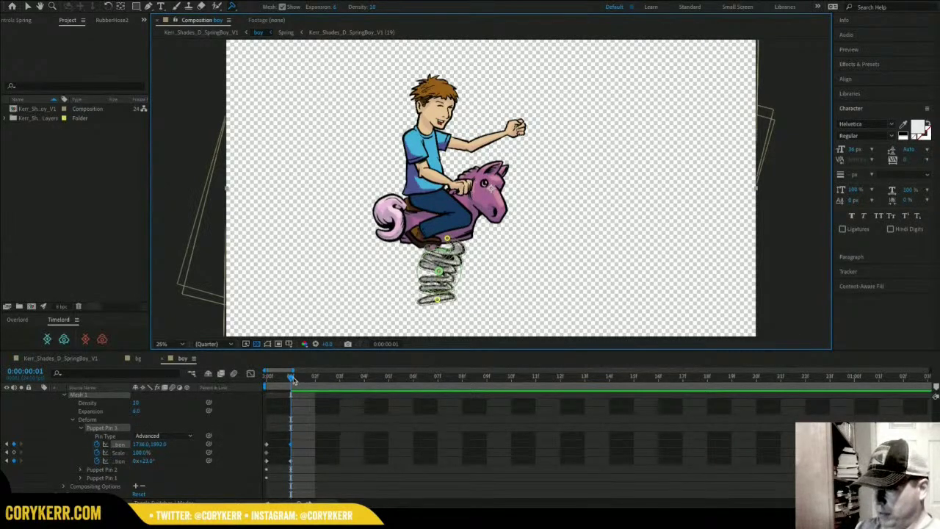
# At frame 2, use Joysticks n Sliders to copy the middle pin's origin Position and Rotation to the current time.
pyautogui.moveTo(293, 378); pyautogui.dragTo(308, 379)
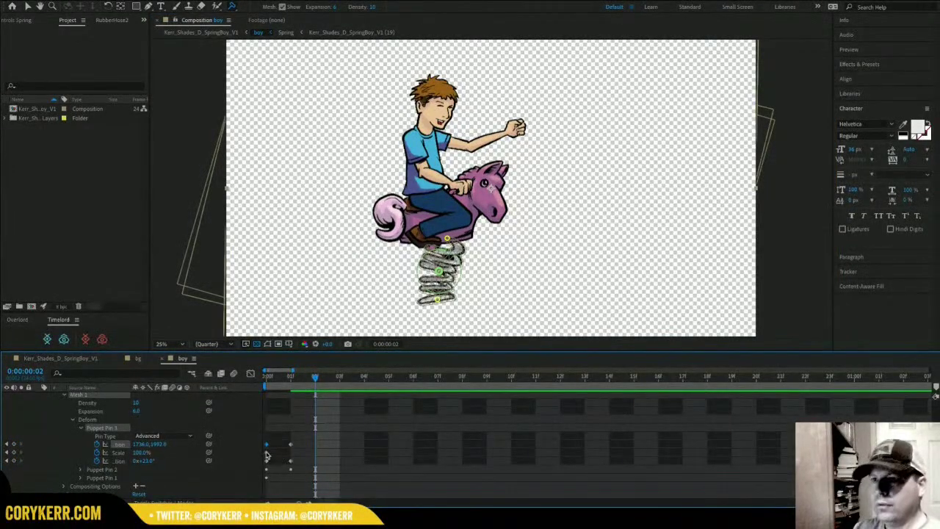
pyautogui.click(144, 21)
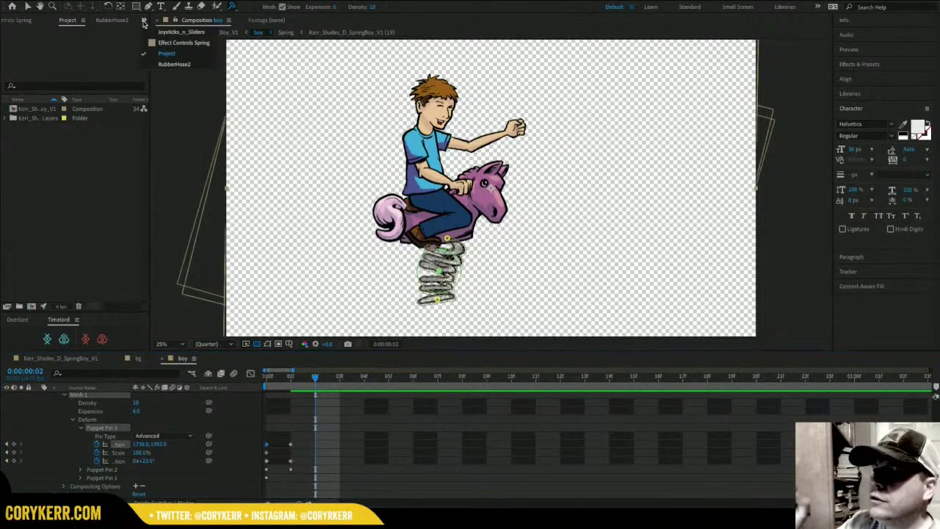
pyautogui.click(182, 32)
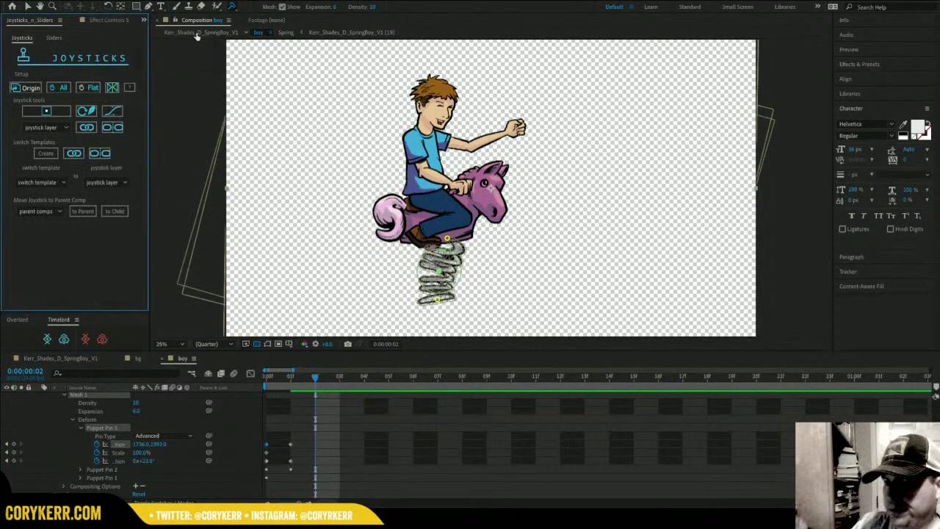
pyautogui.click(29, 88)
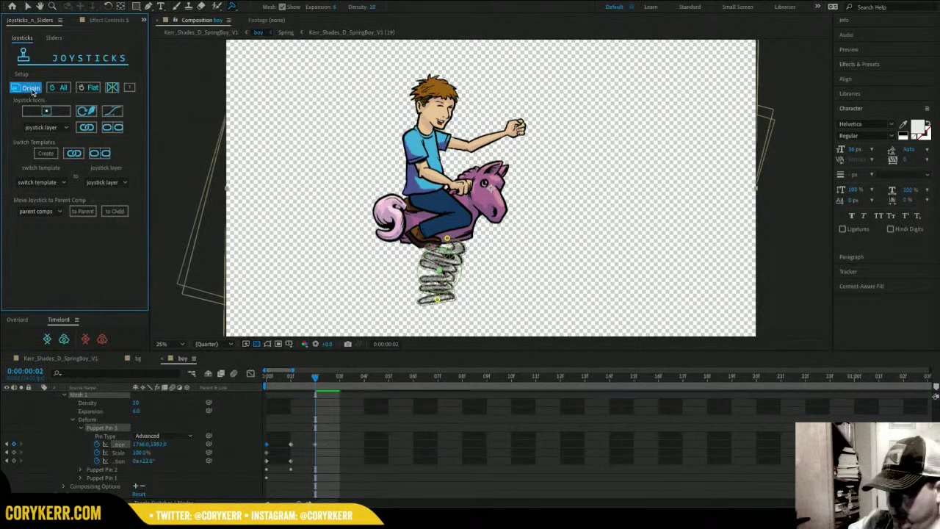
pyautogui.click(117, 468)
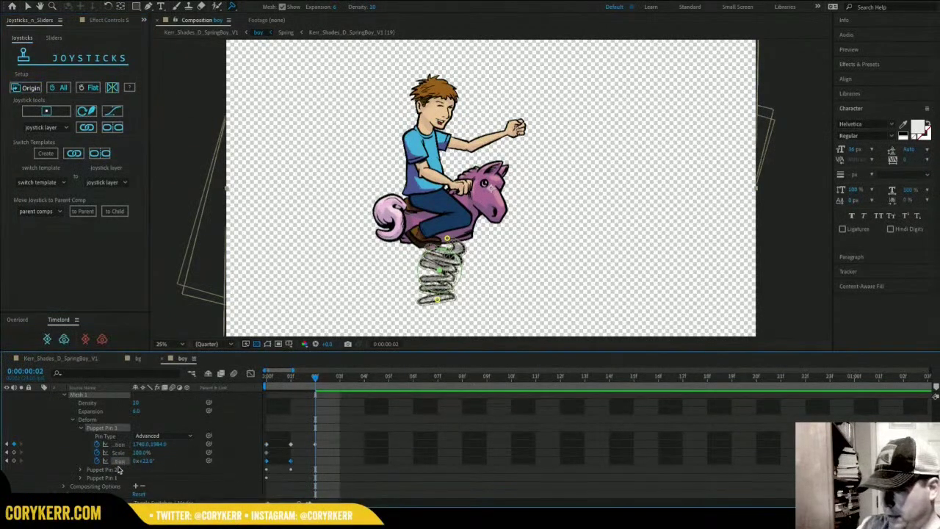
pyautogui.click(31, 88)
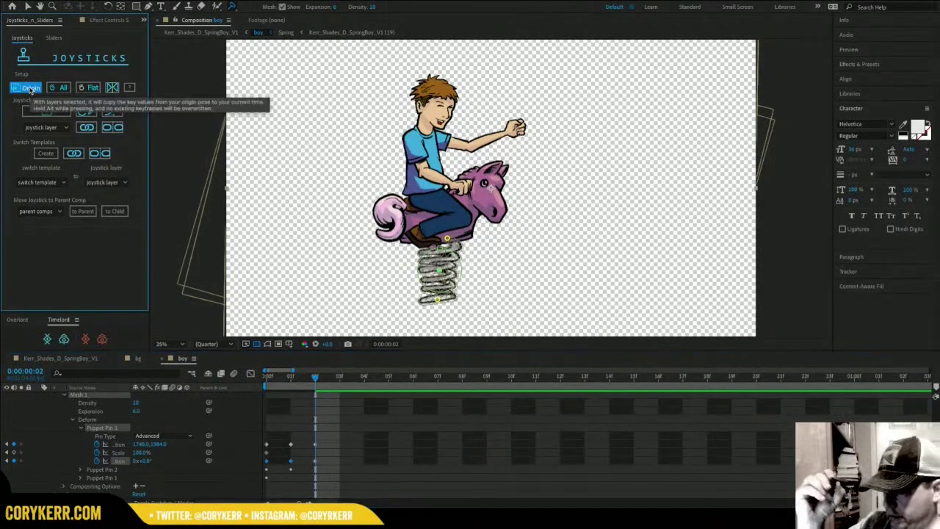
# Remove the middle pin's Scale keyframes and copy the top pin's origin Position to frame 2.
pyautogui.click(100, 457)
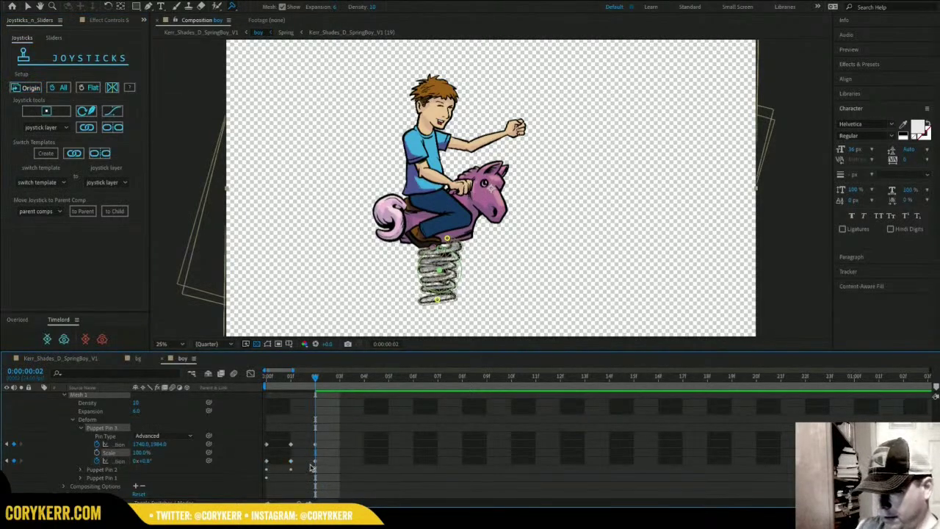
pyautogui.click(82, 470)
pyautogui.click(103, 470)
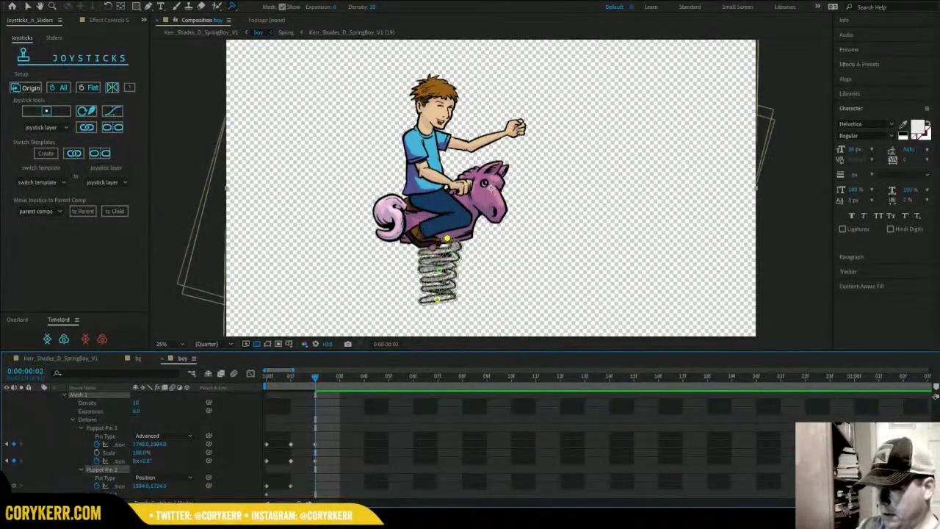
pyautogui.click(25, 87)
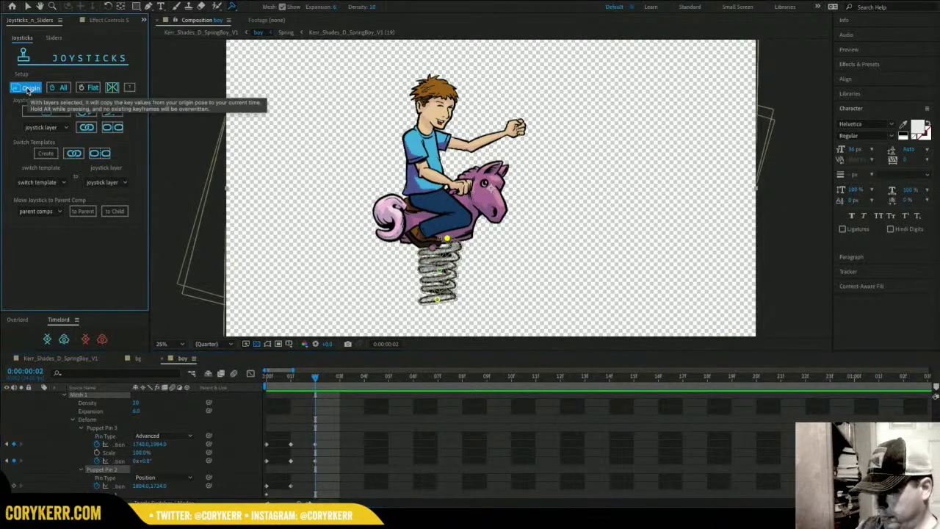
pyautogui.click(114, 489)
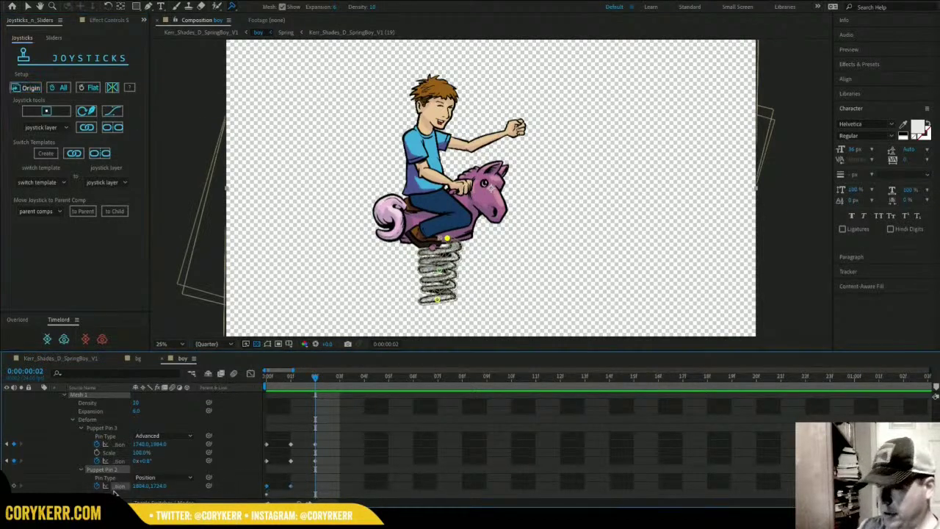
pyautogui.click(26, 88)
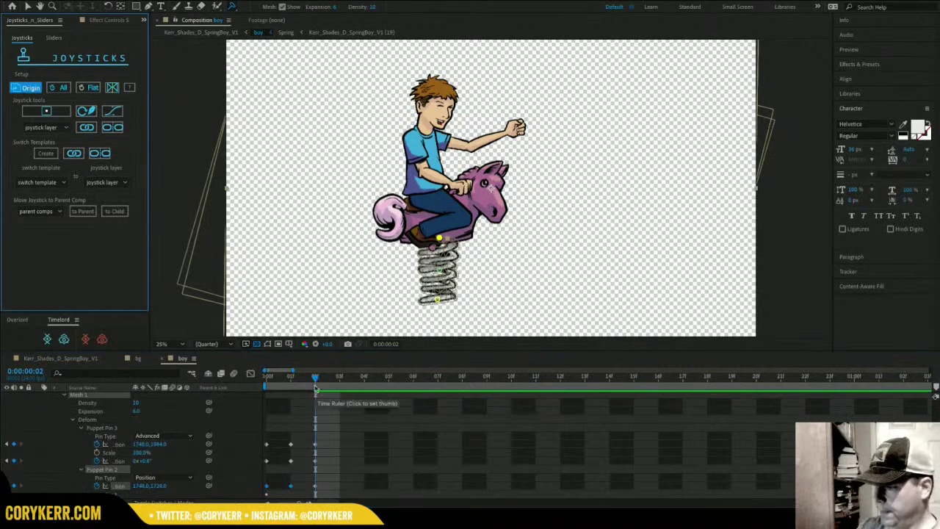
# At frame 2, bend the spring to the left: rotate the middle pin to about -17° and move the top pin to about 1632, 1720.
pyautogui.moveTo(315, 386)
pyautogui.mouseDown()
pyautogui.moveTo(271, 381)
pyautogui.moveTo(316, 379)
pyautogui.mouseUp()
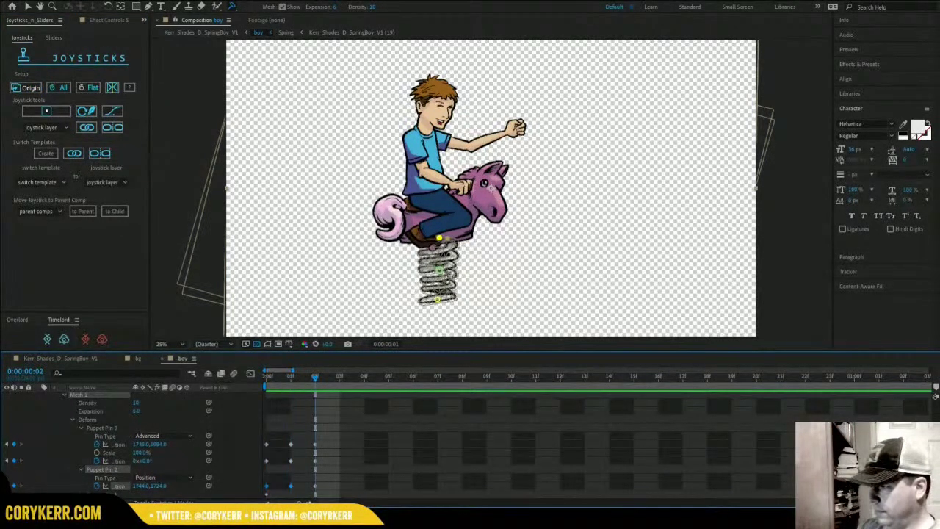
pyautogui.click(444, 275)
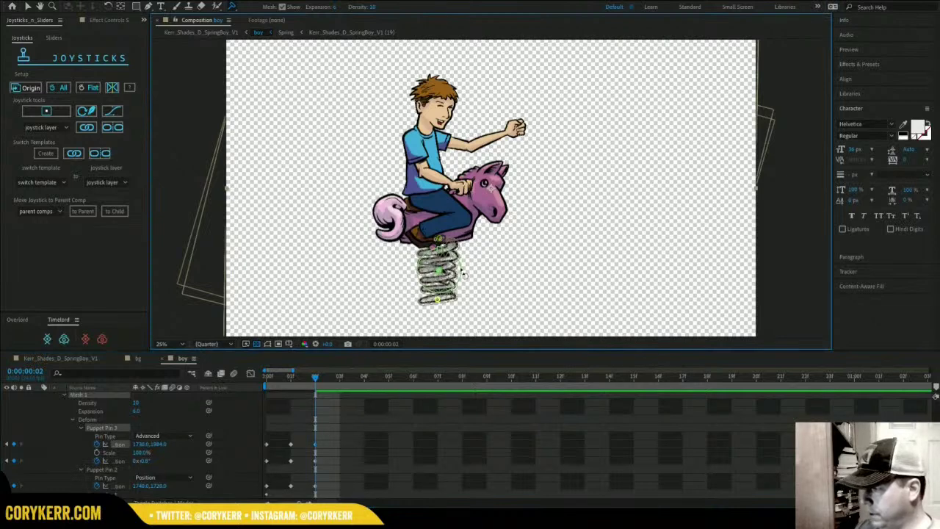
pyautogui.moveTo(463, 271); pyautogui.dragTo(427, 239)
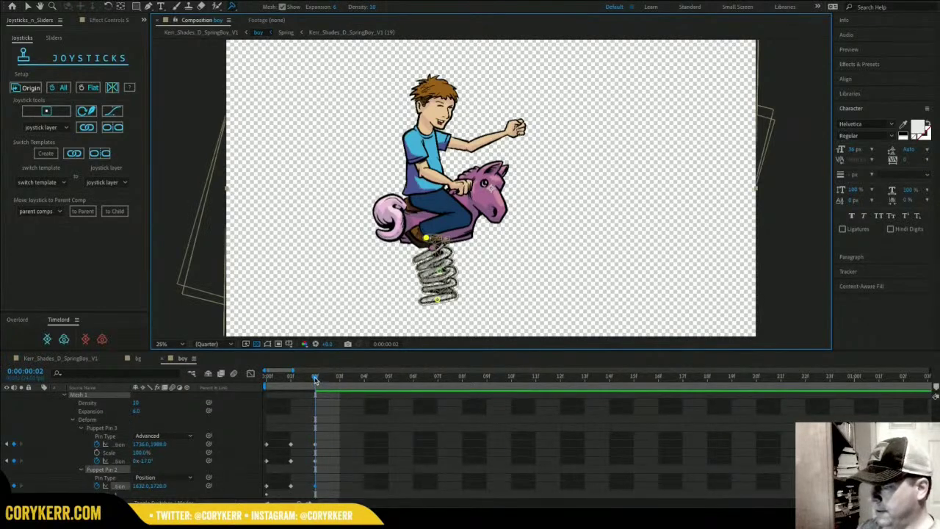
# Use Joysticks n Sliders to copy the middle pin's origin Position and Rotation and the top pin's origin Position to frames 3 and 4.
pyautogui.moveTo(315, 379); pyautogui.dragTo(338, 378)
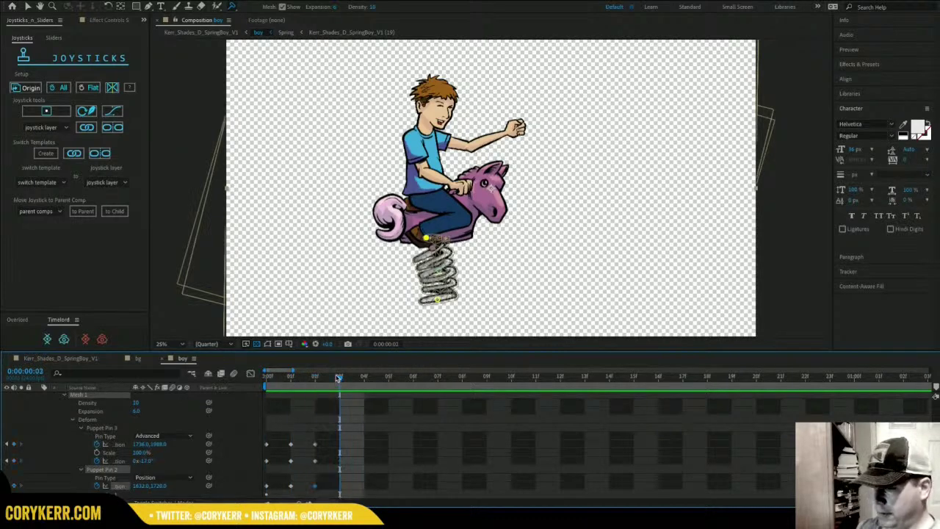
pyautogui.click(111, 430)
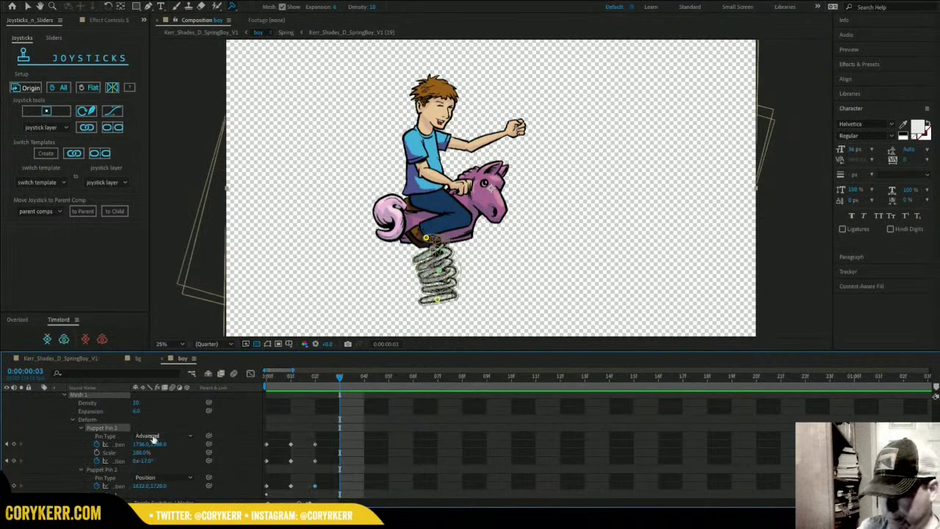
pyautogui.keyDown('shift'); pyautogui.click(110, 470); pyautogui.keyUp('shift')
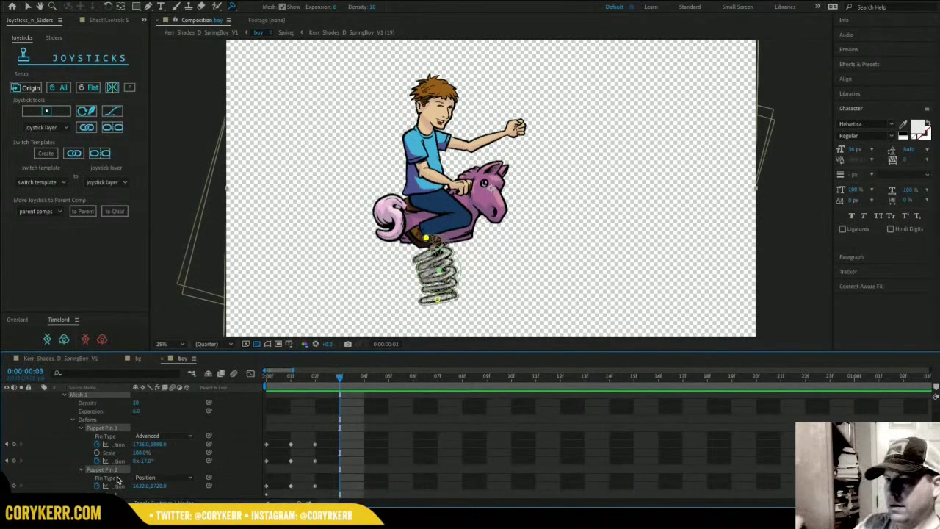
pyautogui.click(32, 91)
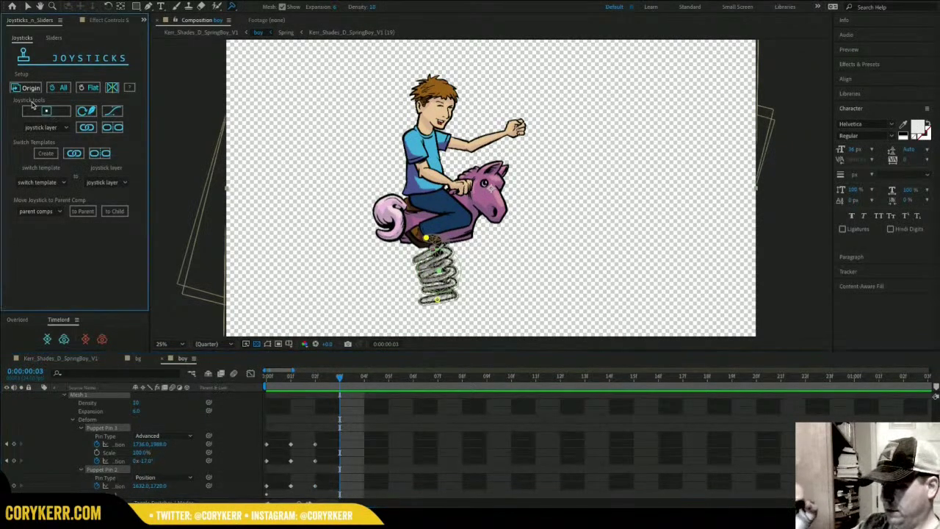
pyautogui.click(115, 446)
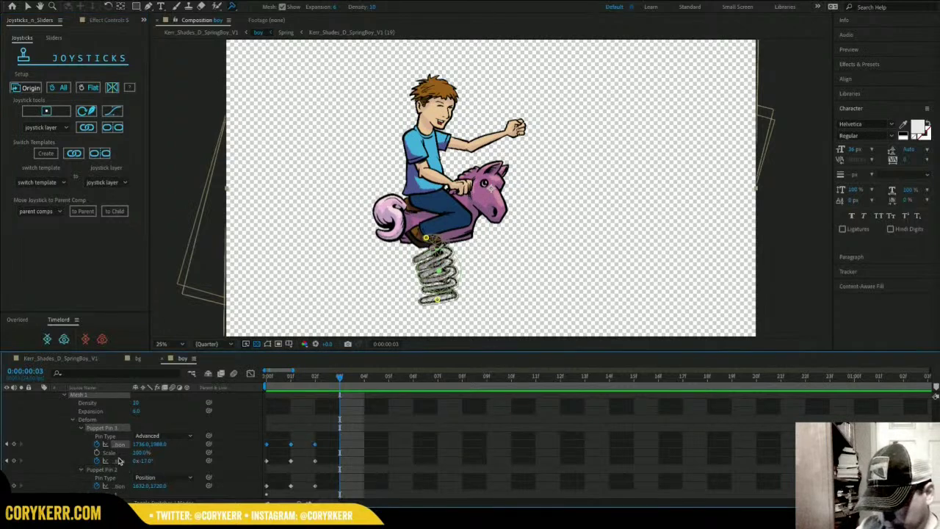
pyautogui.keyDown('shift'); pyautogui.click(120, 462); pyautogui.keyUp('shift')
pyautogui.keyDown('shift'); pyautogui.click(117, 487); pyautogui.keyUp('shift')
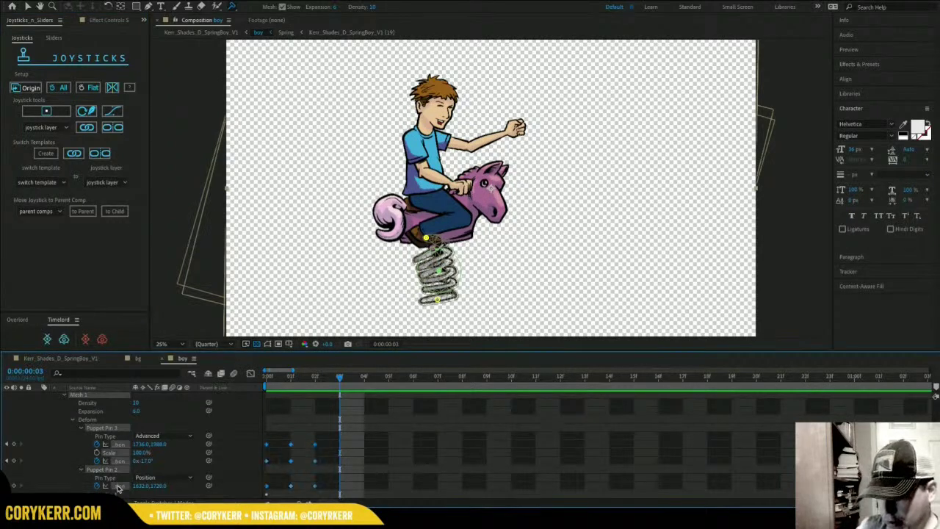
pyautogui.click(25, 91)
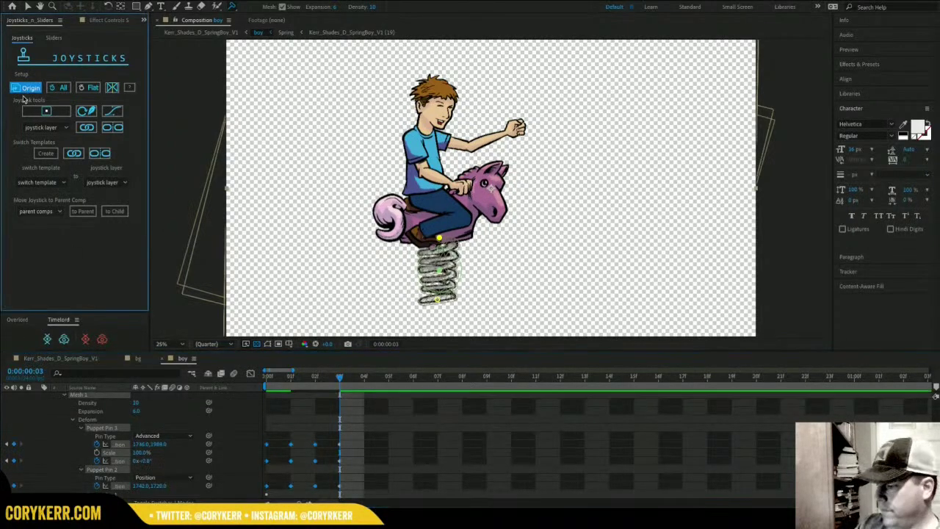
pyautogui.click(351, 377)
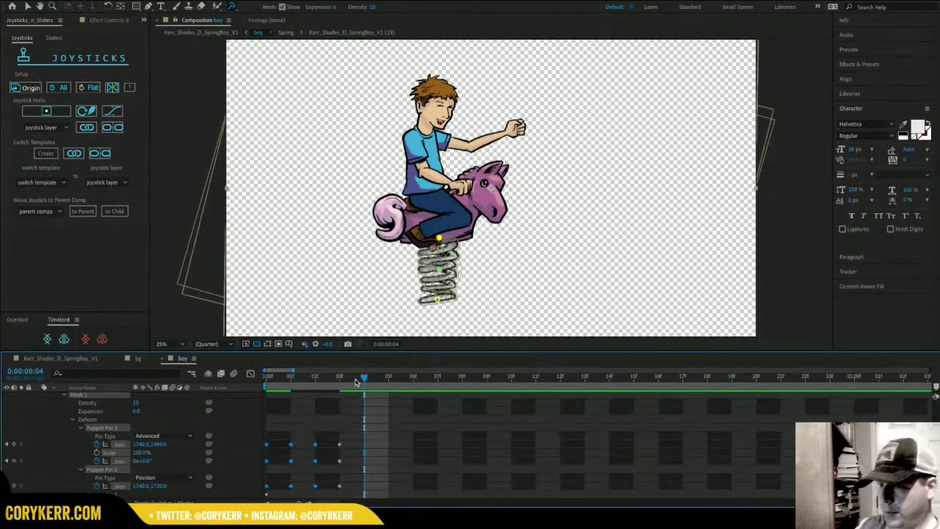
pyautogui.click(31, 89)
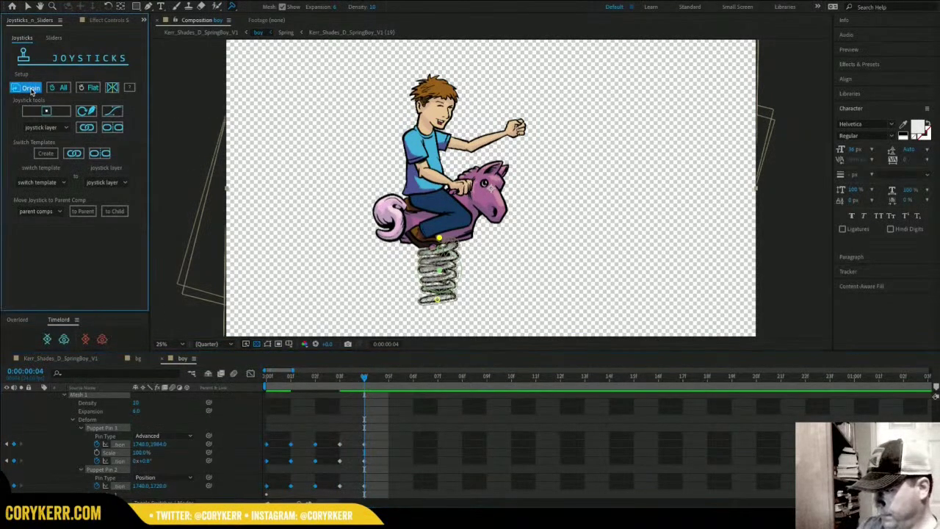
# At frame 0, start Position and Rotation keyframes on the Pants and horse layer and show both properties.
pyautogui.moveTo(363, 377); pyautogui.dragTo(221, 401)
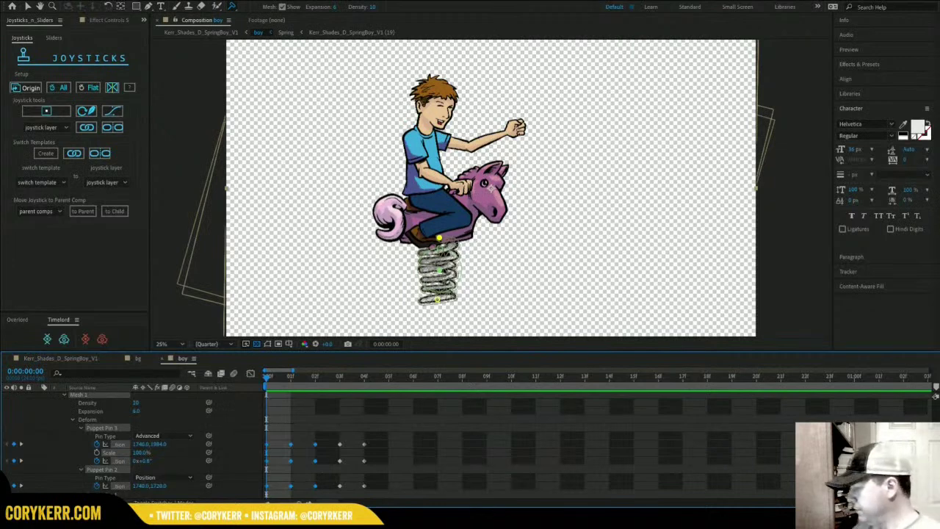
pyautogui.scroll(5, 101, 441)
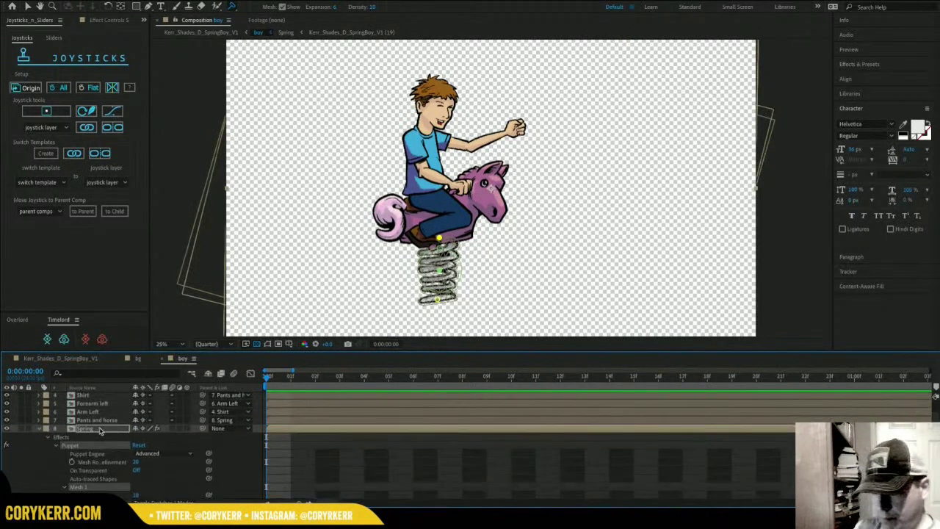
pyautogui.click(41, 429)
pyautogui.click(104, 447)
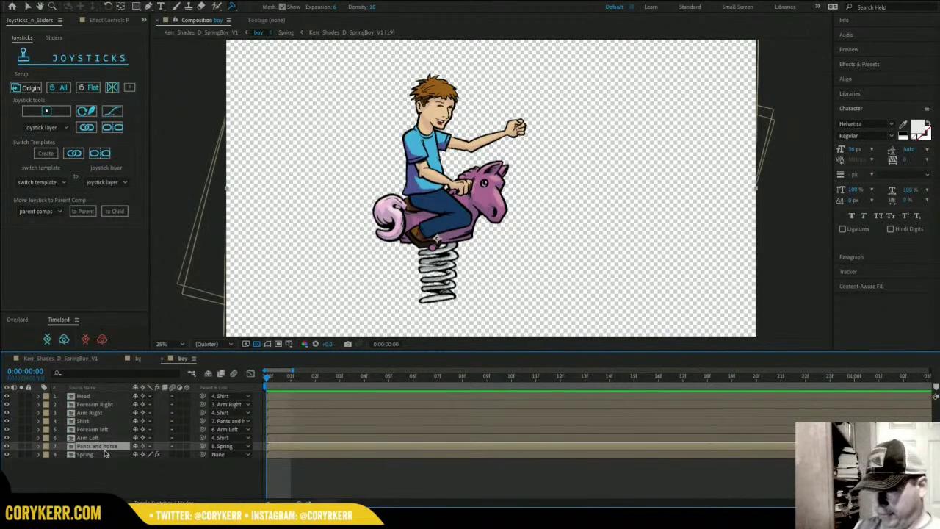
pyautogui.press('p')
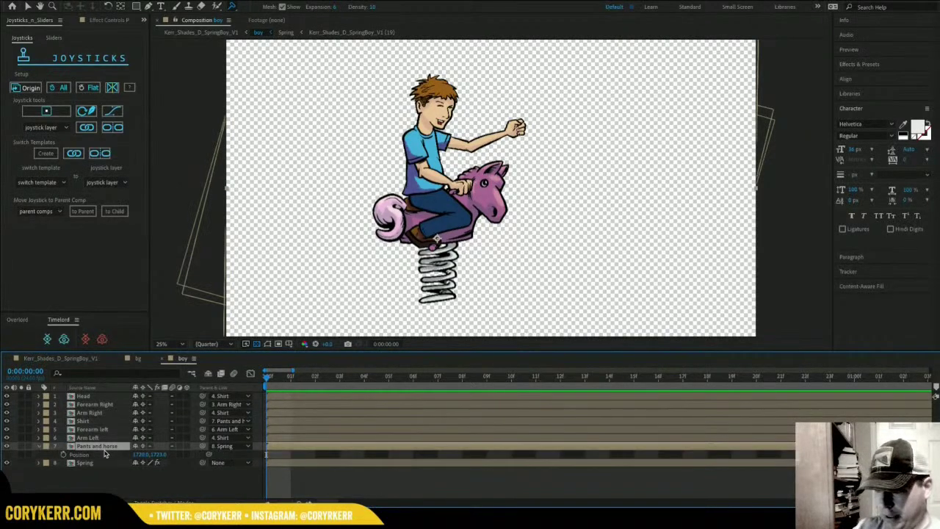
pyautogui.click(64, 455)
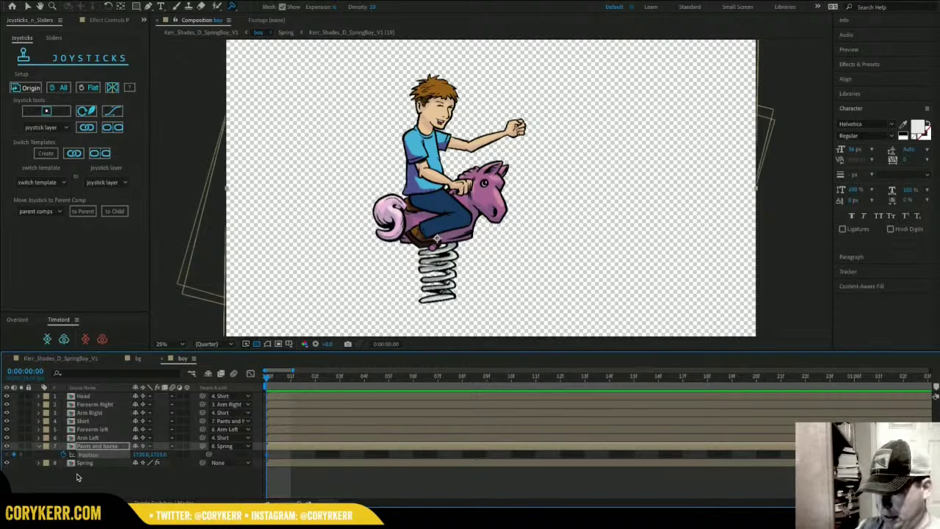
pyautogui.press('r')
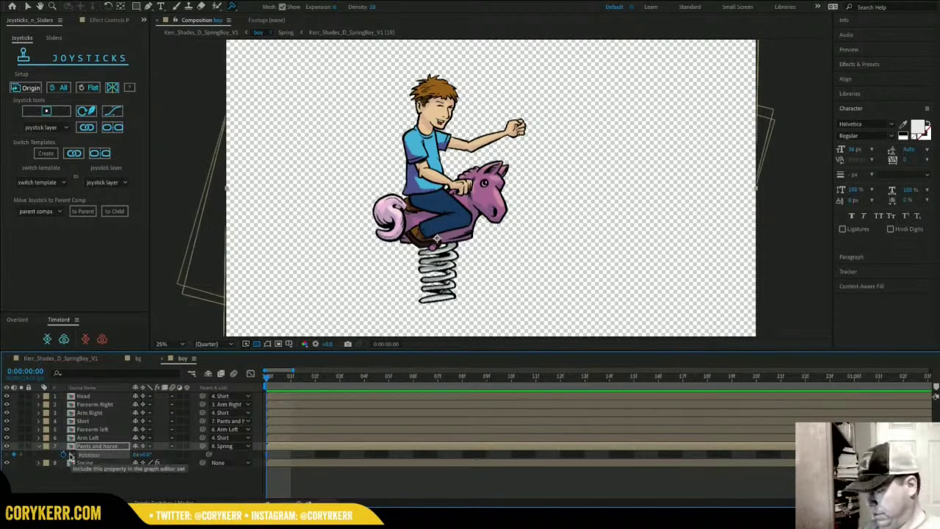
pyautogui.hotkey('shift', 'p')
# At frame 1, rotate the Pants and horse layer to about 17° and move it to about 1830, 1726 over the bent spring.
pyautogui.click(280, 376)
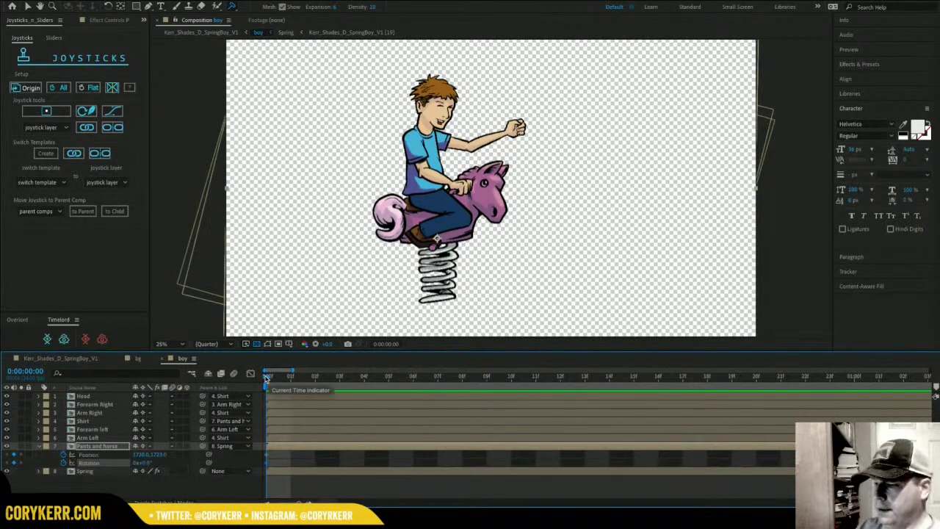
pyautogui.moveTo(285, 379); pyautogui.dragTo(261, 379)
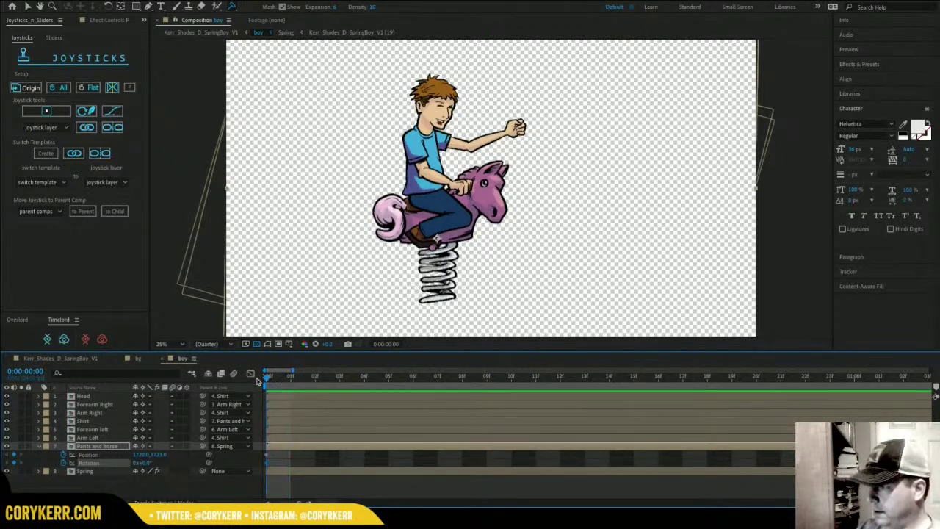
pyautogui.click(280, 377)
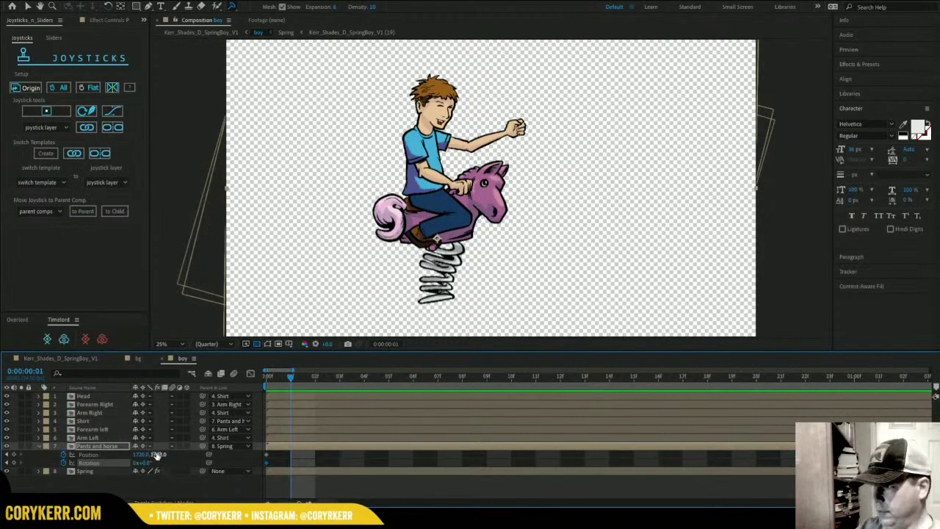
pyautogui.moveTo(147, 463)
pyautogui.mouseDown()
pyautogui.moveTo(188, 447)
pyautogui.moveTo(162, 453)
pyautogui.mouseUp()
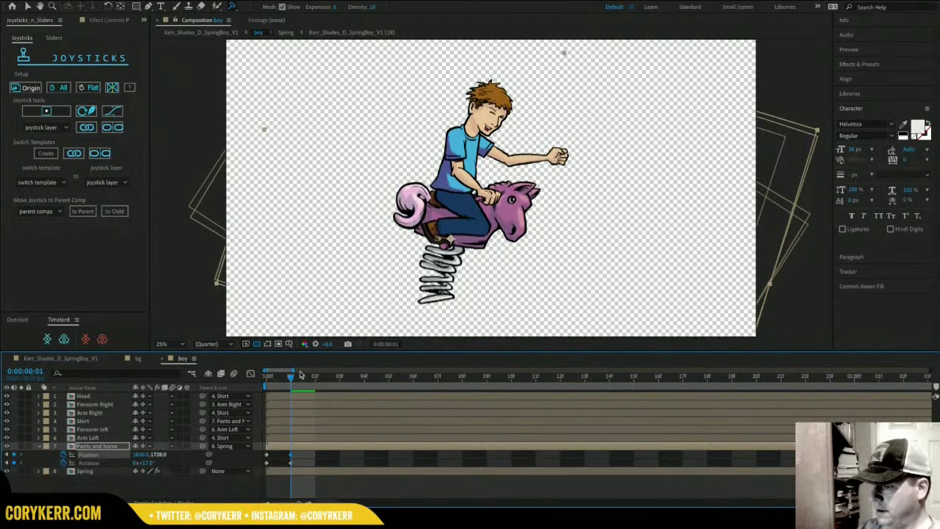
# At frame 2, rotate the Pants and horse layer to about -22° and shift it left and down onto the left-bent spring.
pyautogui.moveTo(291, 377); pyautogui.dragTo(314, 374)
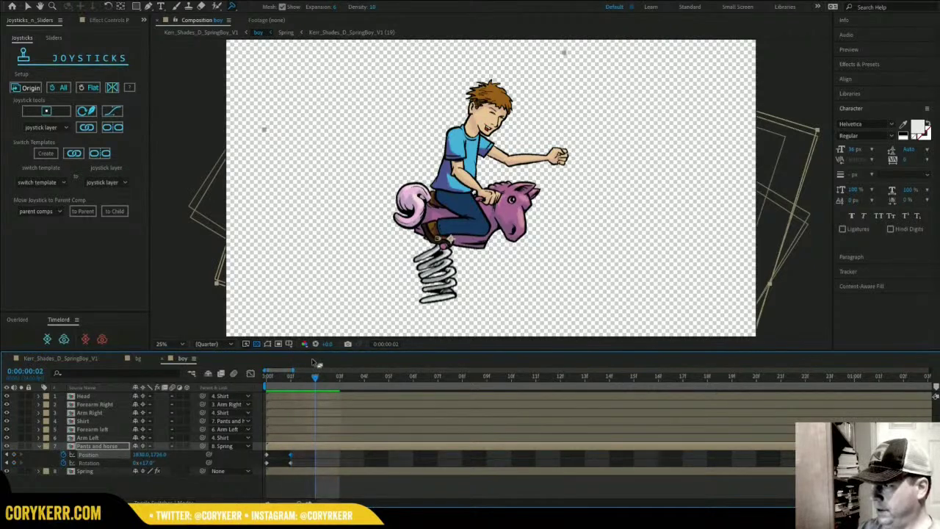
pyautogui.click(147, 463)
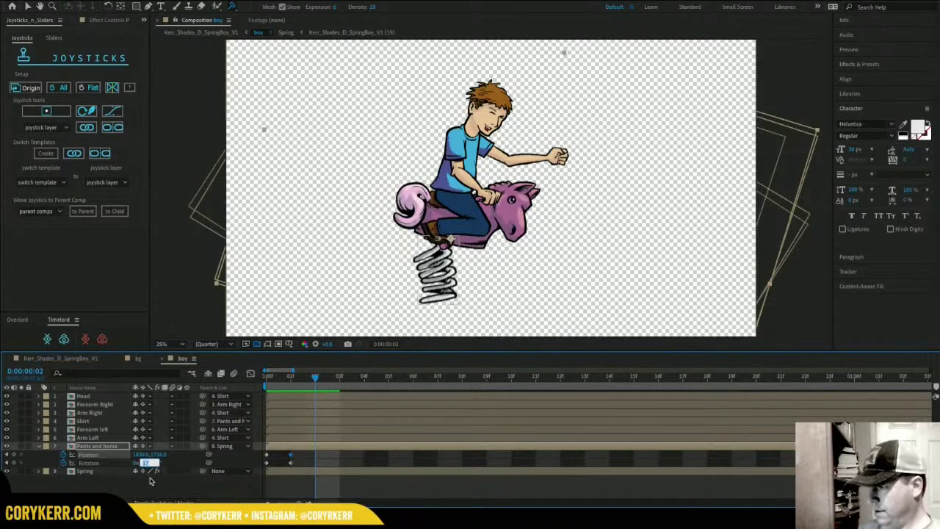
pyautogui.click(148, 469)
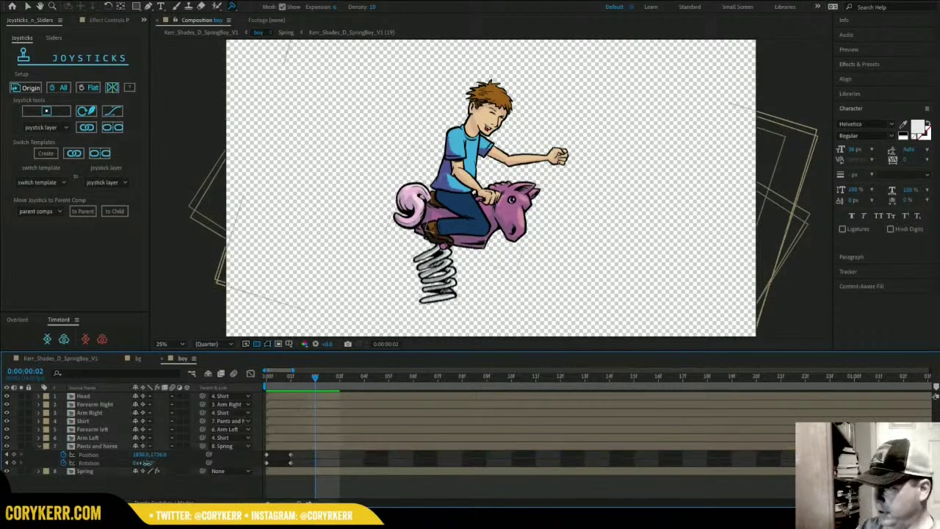
pyautogui.moveTo(147, 463); pyautogui.dragTo(84, 465)
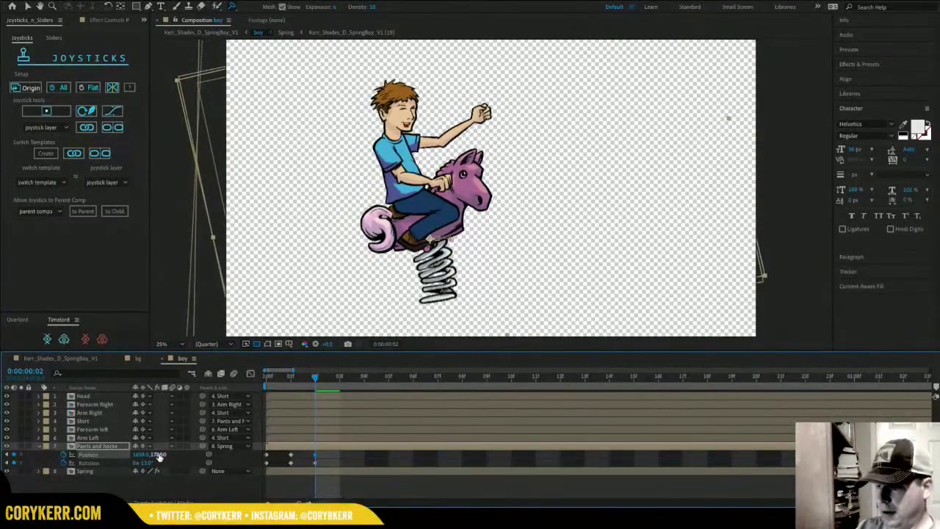
pyautogui.moveTo(159, 456)
pyautogui.mouseDown()
pyautogui.moveTo(149, 456)
pyautogui.moveTo(171, 456)
pyautogui.moveTo(143, 464)
pyautogui.mouseUp()
# Use Joysticks n Sliders to copy the Pants and horse layer's origin Position and Rotation to frames 3 and 4.
pyautogui.moveTo(314, 379); pyautogui.dragTo(340, 383)
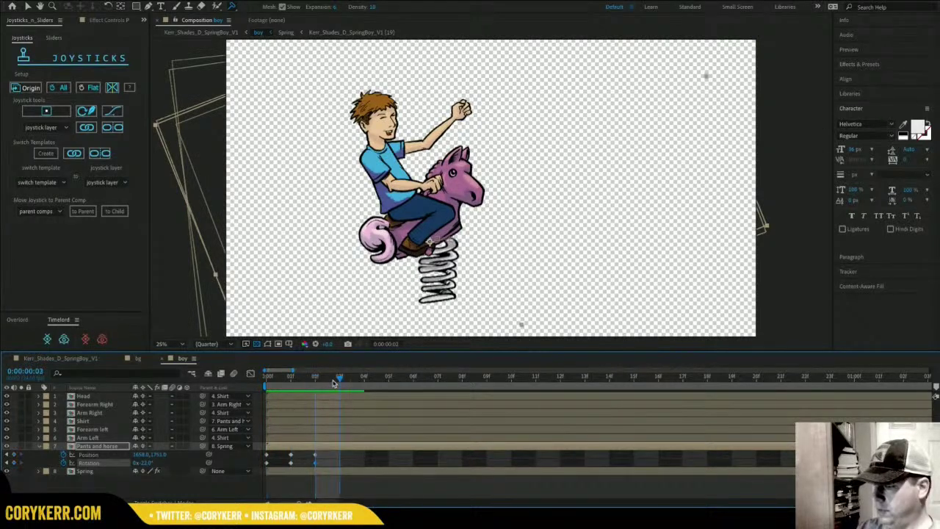
pyautogui.click(99, 457)
pyautogui.keyDown('shift'); pyautogui.click(104, 464); pyautogui.keyUp('shift')
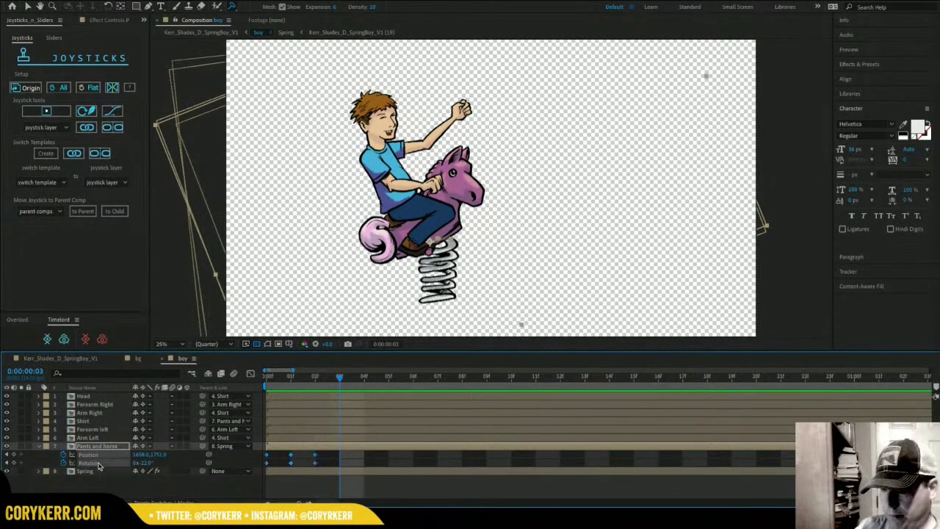
pyautogui.click(29, 89)
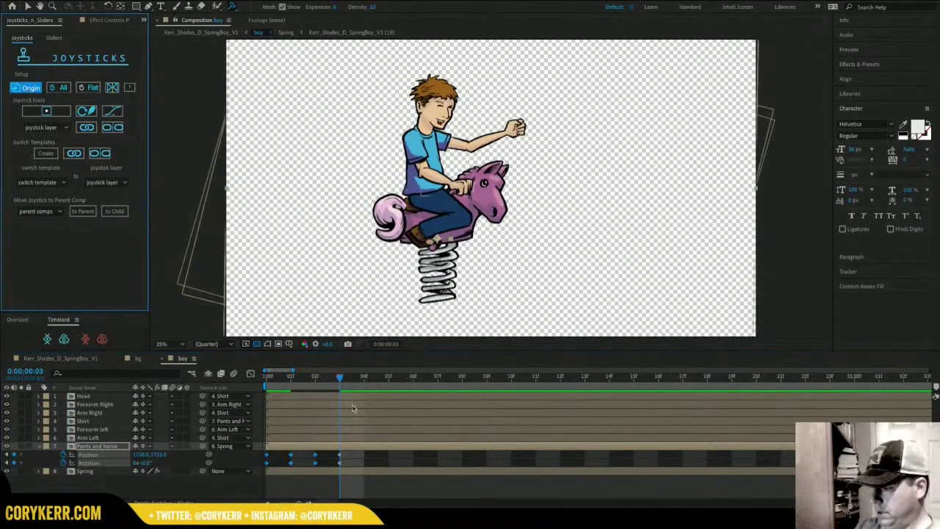
pyautogui.press('pagedown')
pyautogui.click(28, 89)
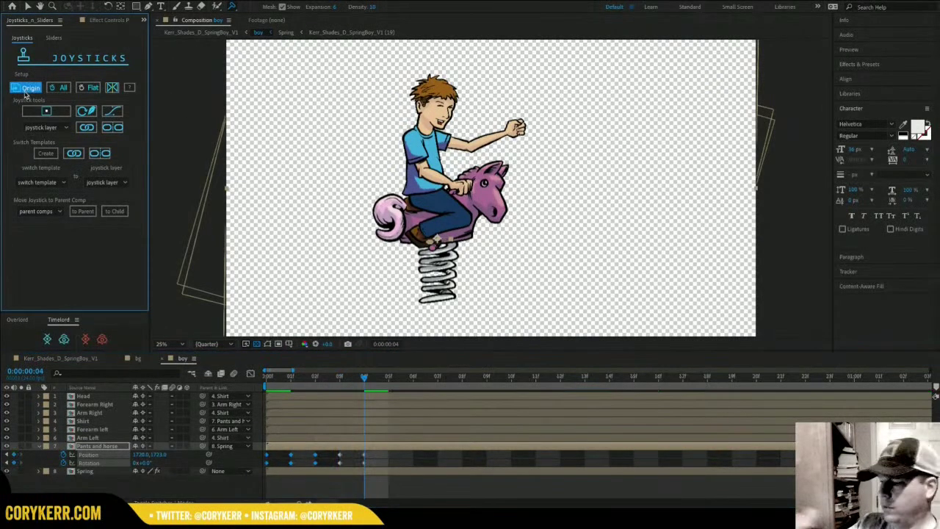
# At frame 0, create a joystick named "spring main" from the Pants and horse and Spring layers.
pyautogui.moveTo(364, 378); pyautogui.dragTo(260, 388)
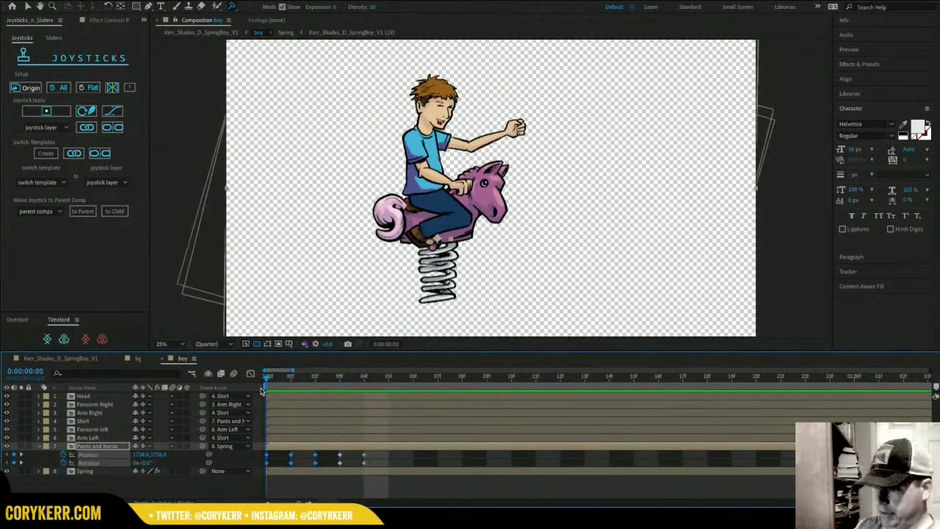
pyautogui.click(100, 473)
pyautogui.click(97, 464)
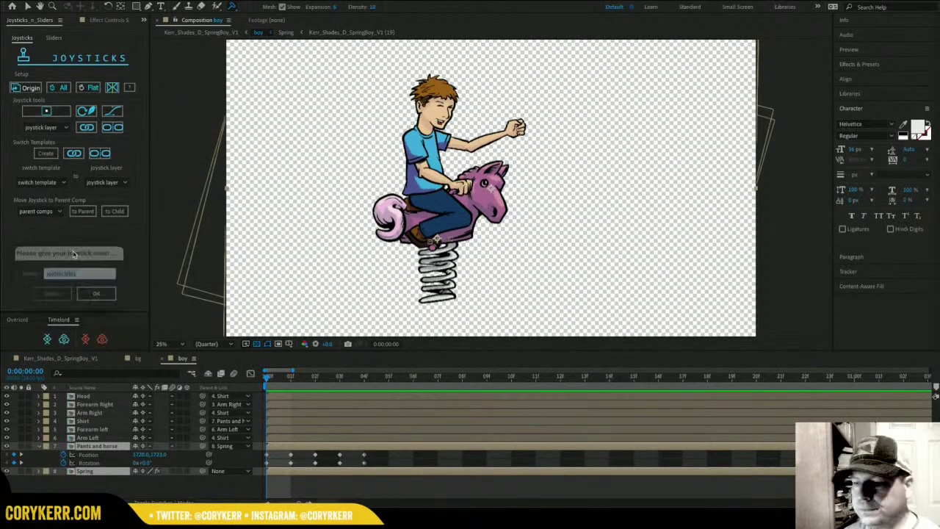
pyautogui.moveTo(79, 252); pyautogui.dragTo(244, 243)
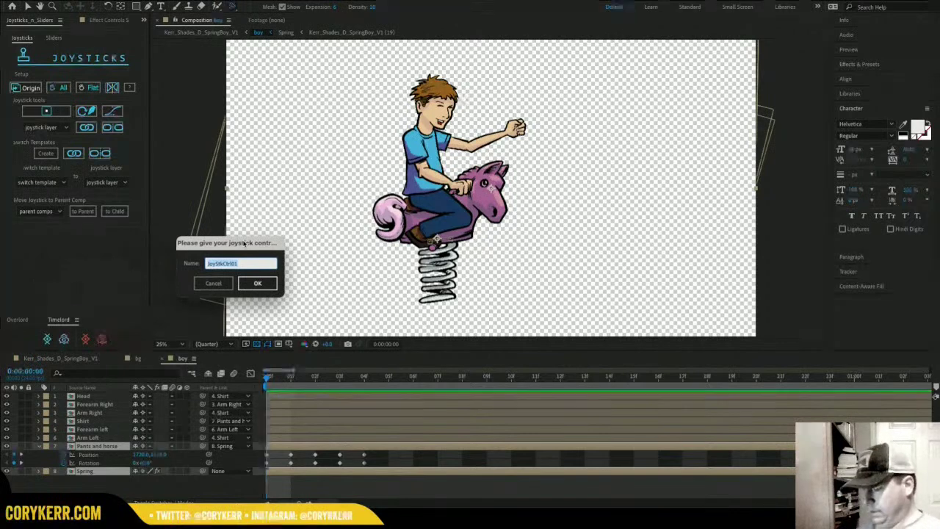
pyautogui.write('spring')
pyautogui.write('g')
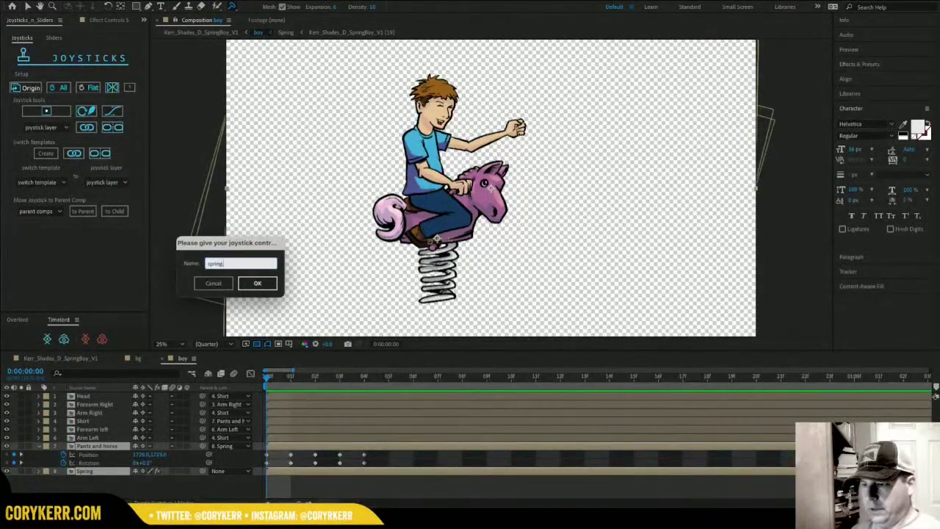
pyautogui.click(254, 283)
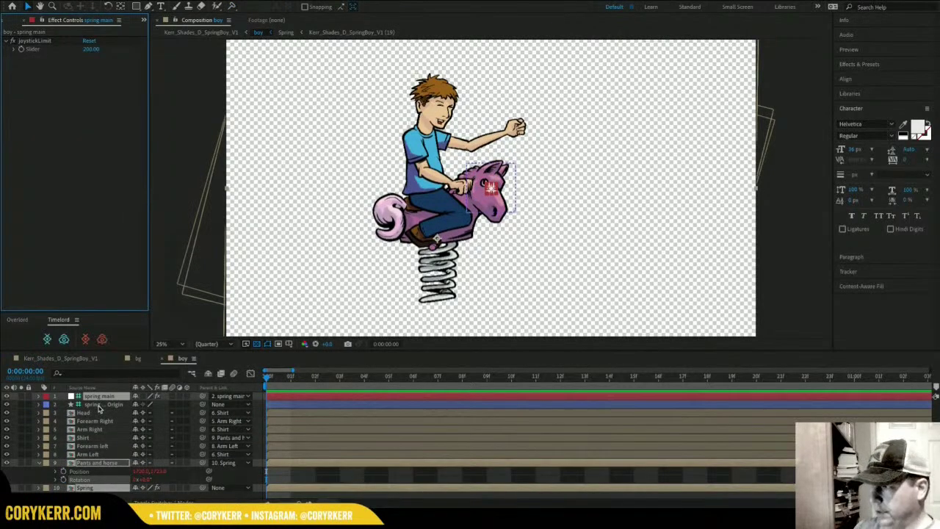
pyautogui.click(99, 405)
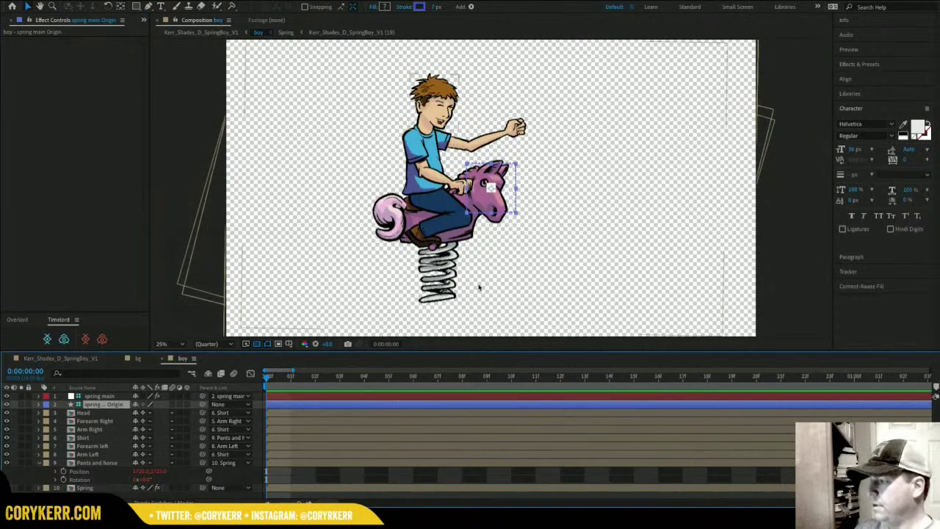
pyautogui.moveTo(518, 202); pyautogui.dragTo(515, 224)
pyautogui.hotkey('ctrl', 'z')
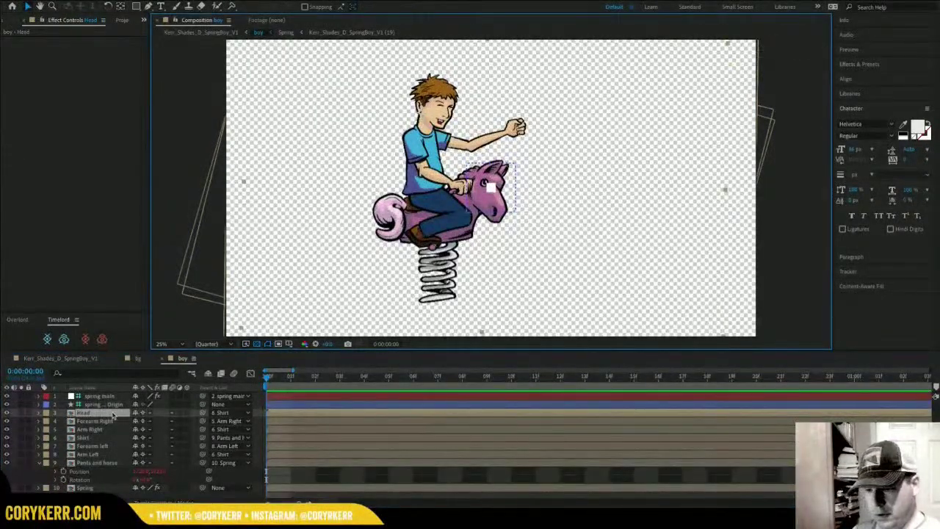
pyautogui.click(101, 405)
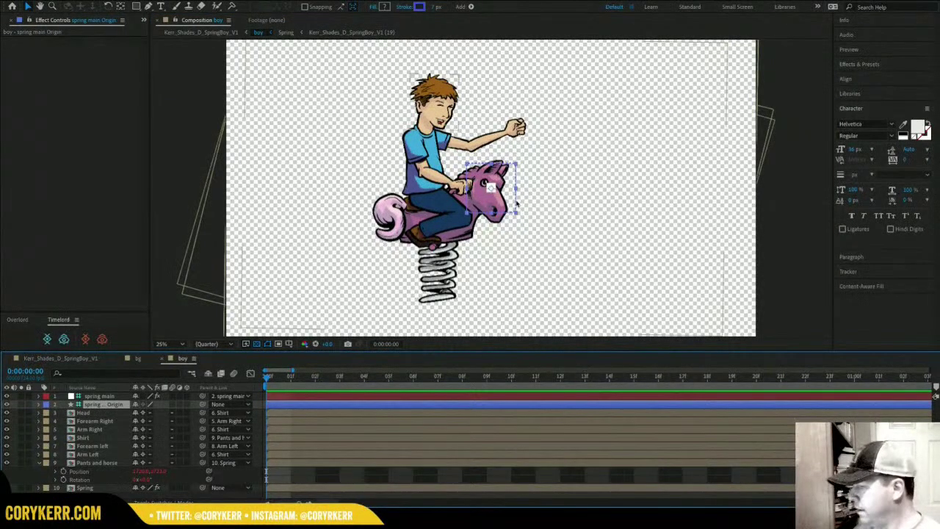
pyautogui.moveTo(517, 207); pyautogui.dragTo(508, 253)
pyautogui.hotkey('ctrl', 'z')
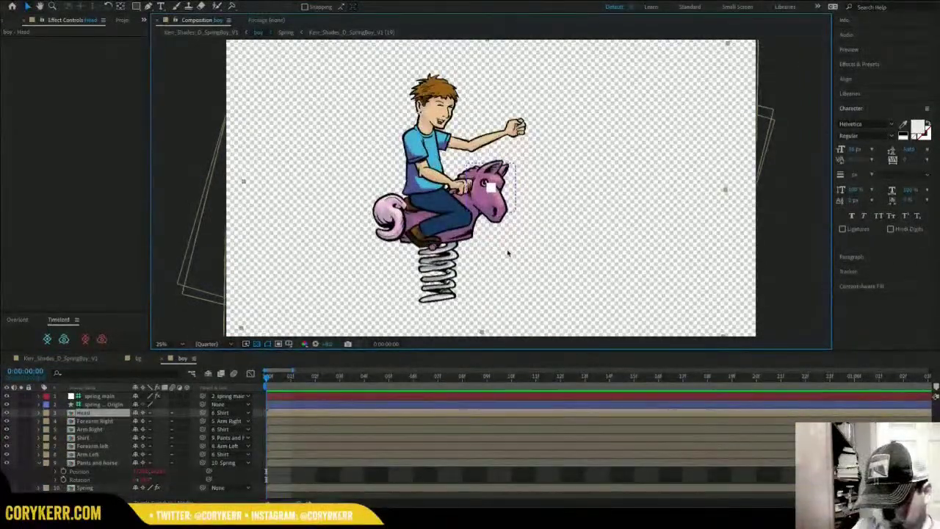
pyautogui.click(107, 406)
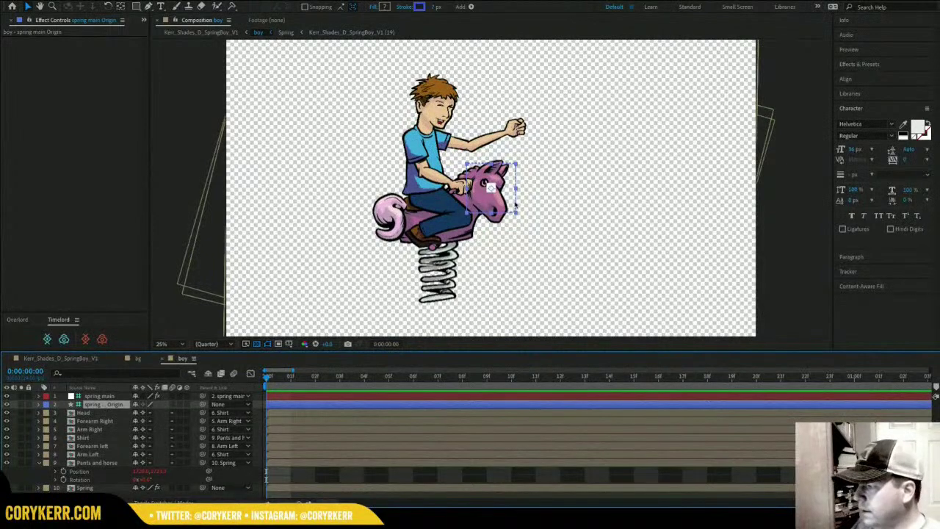
pyautogui.moveTo(516, 205); pyautogui.dragTo(518, 213)
pyautogui.hotkey('ctrl', 'z')
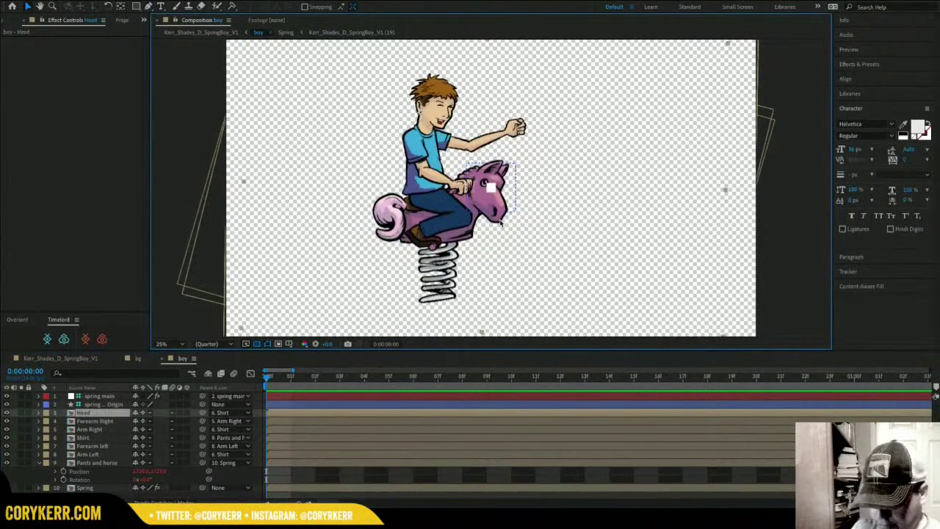
# Lock all the artwork layers from Head through Spring and collapse the Pants and horse layer's properties.
pyautogui.moveTo(29, 413); pyautogui.dragTo(31, 468)
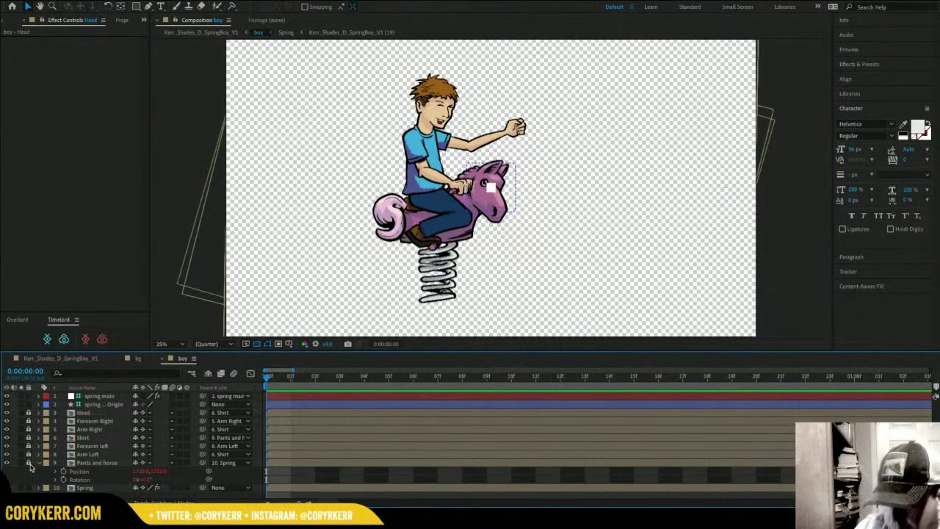
pyautogui.click(517, 202)
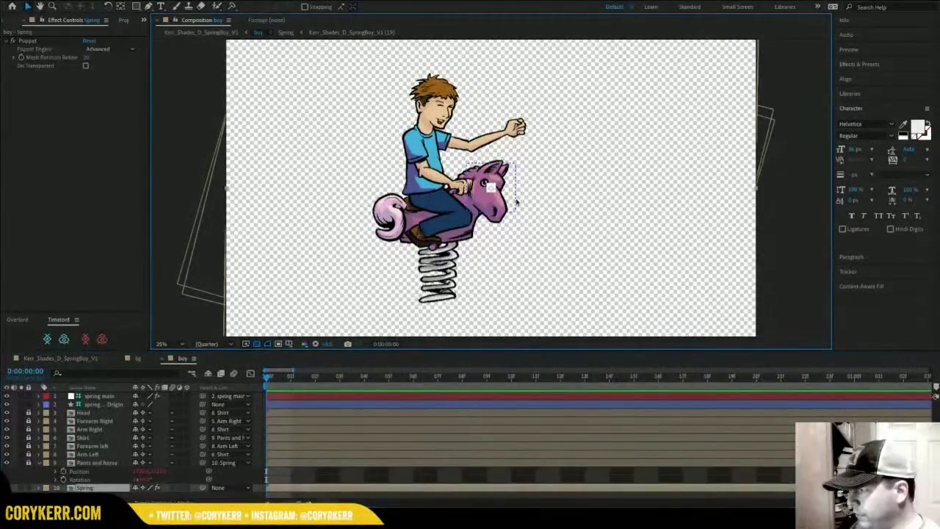
pyautogui.moveTo(516, 204); pyautogui.dragTo(518, 230)
pyautogui.hotkey('ctrl', 'z')
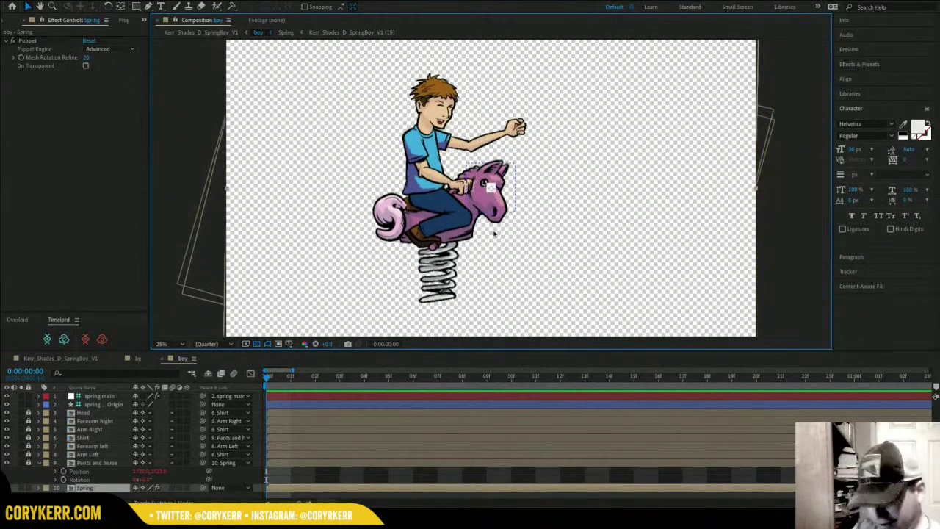
pyautogui.click(40, 463)
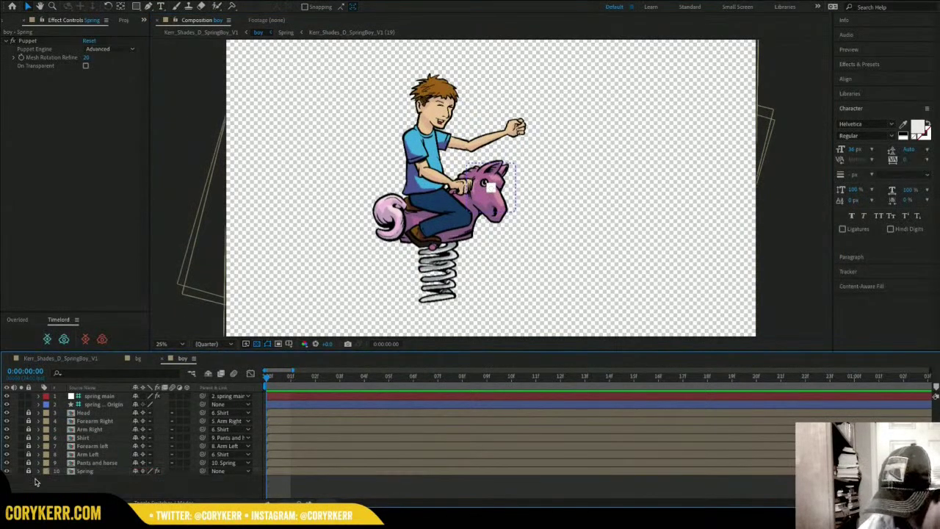
# Move the spring main Origin joystick frame down into the empty area beside the spring and turn off the transparency grid.
pyautogui.click(112, 404)
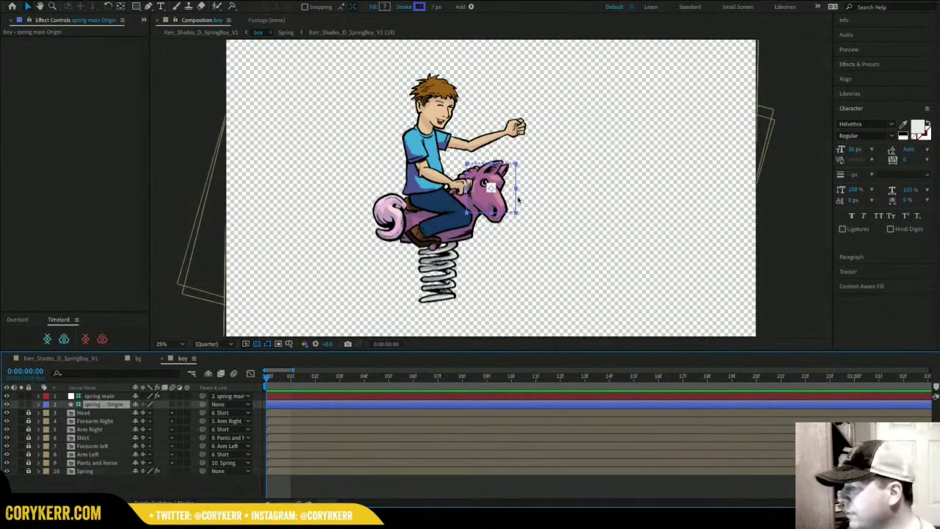
pyautogui.moveTo(515, 199); pyautogui.dragTo(517, 285)
pyautogui.click(267, 345)
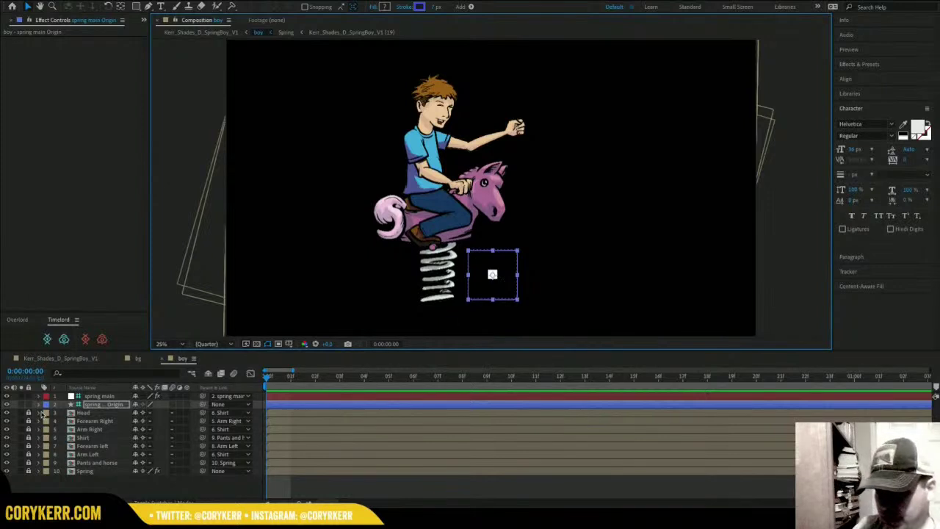
# Lock the spring main Origin layer and test the rig by swinging the spring main joystick left and back to centre.
pyautogui.click(100, 396)
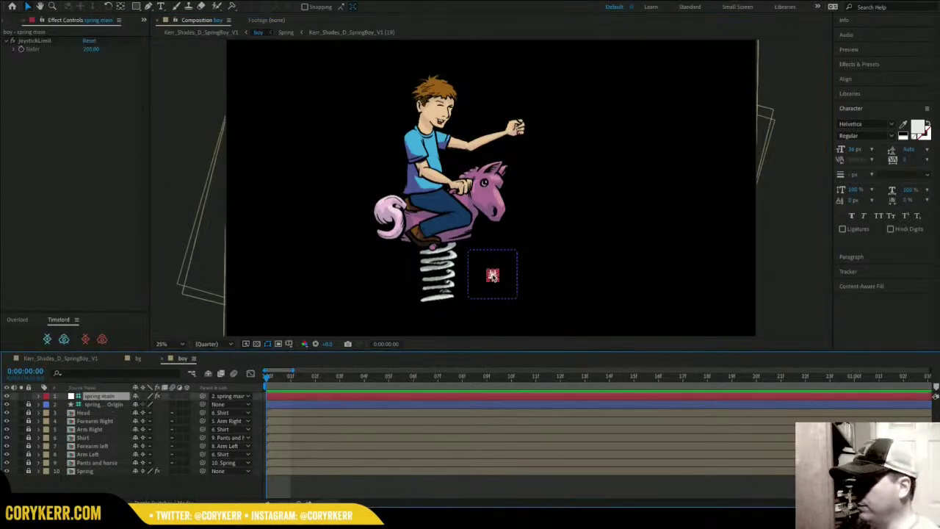
pyautogui.moveTo(492, 275); pyautogui.dragTo(473, 279)
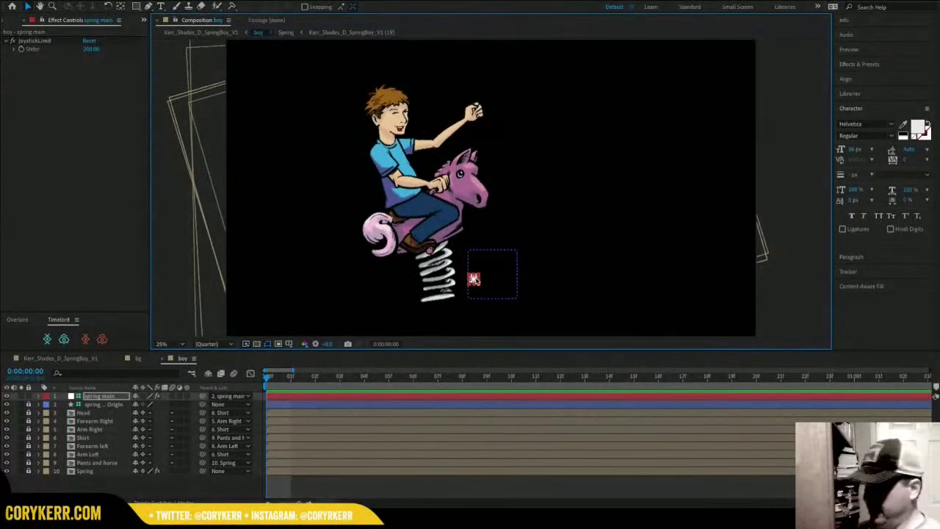
pyautogui.moveTo(474, 280); pyautogui.dragTo(491, 276)
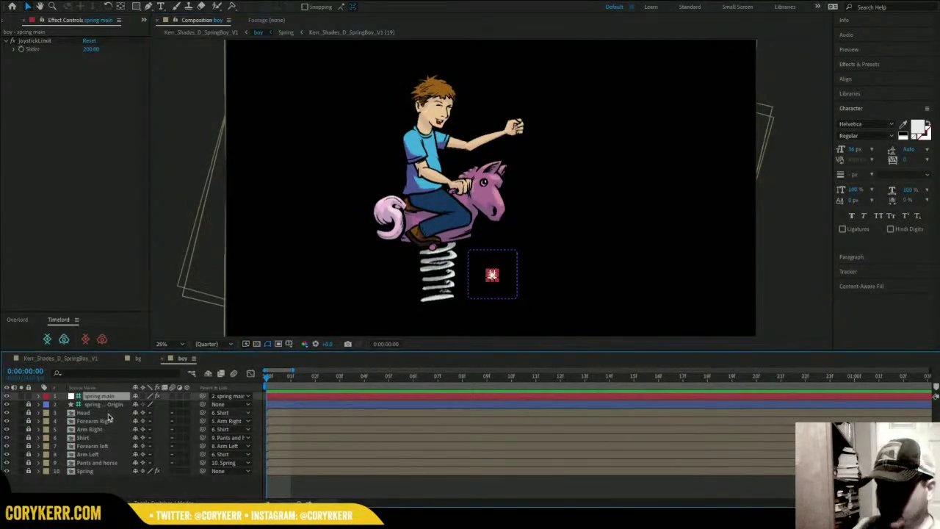
# Unbind the spring main joystick with Joysticks n Sliders.
pyautogui.click(144, 20)
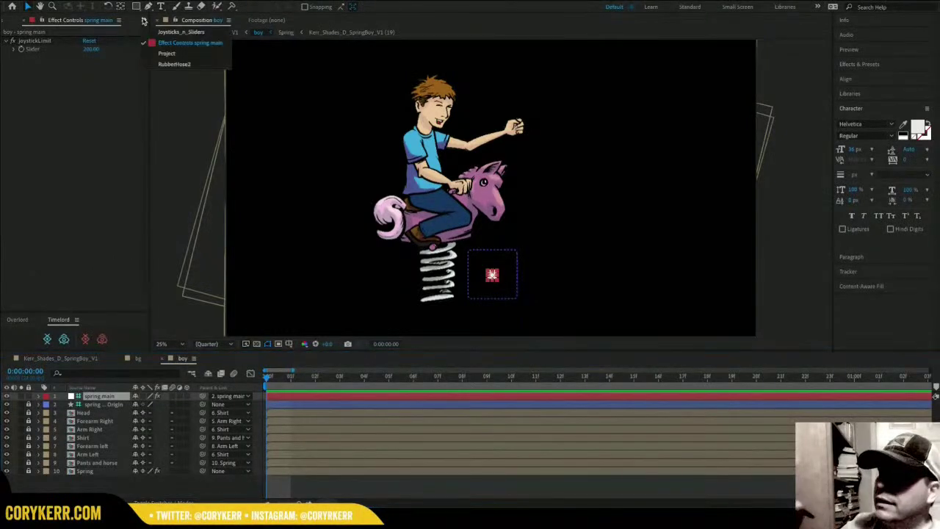
pyautogui.click(181, 32)
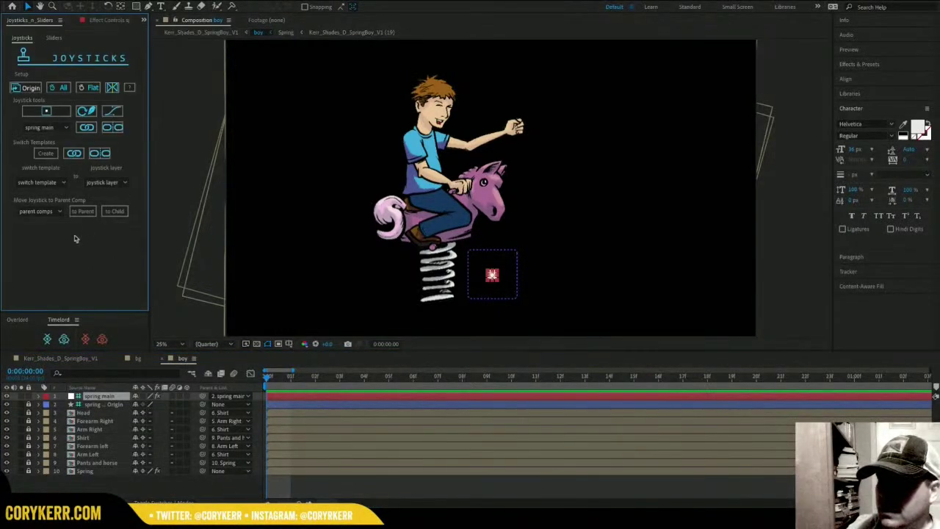
pyautogui.click(112, 129)
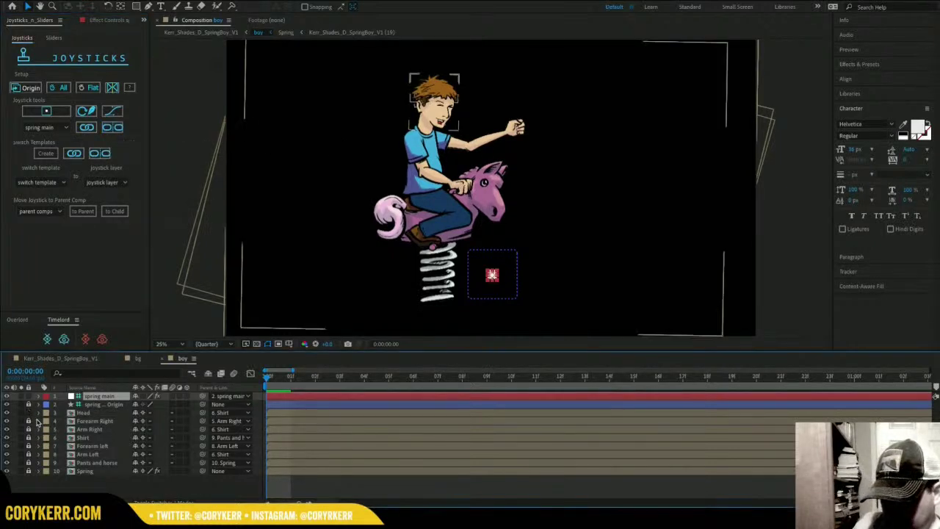
# Unlock the Head layer, keyframe its Rotation at frame 0, and copy the origin value to frames 1 and 2 with Joysticks n Sliders.
pyautogui.click(87, 415)
pyautogui.press('r')
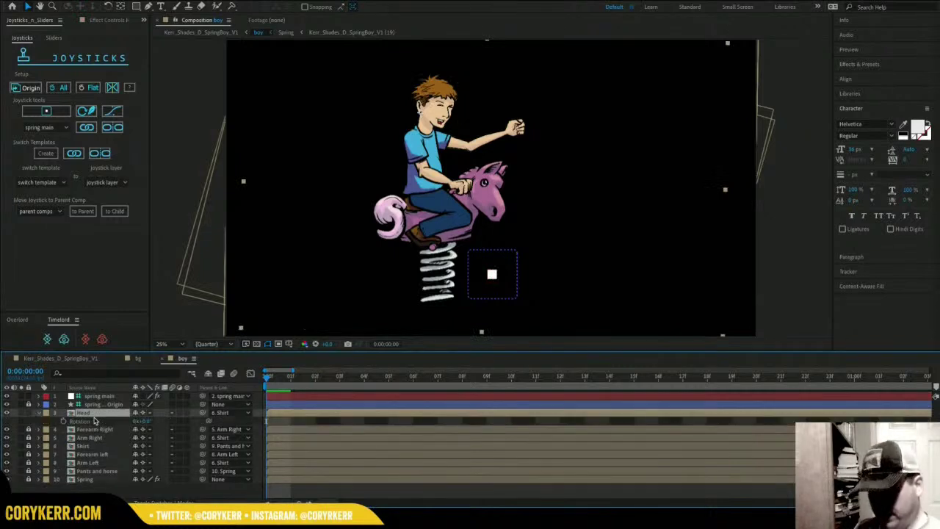
pyautogui.click(64, 421)
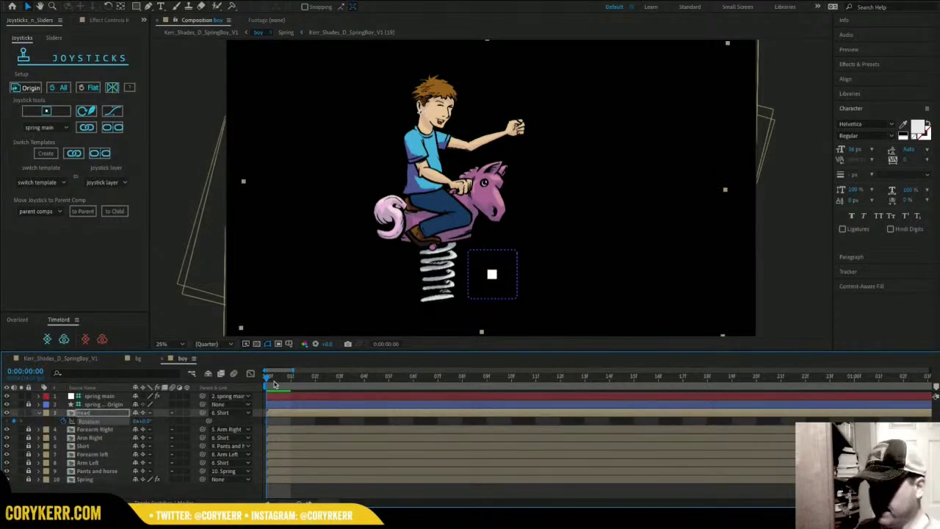
pyautogui.moveTo(267, 378); pyautogui.dragTo(292, 377)
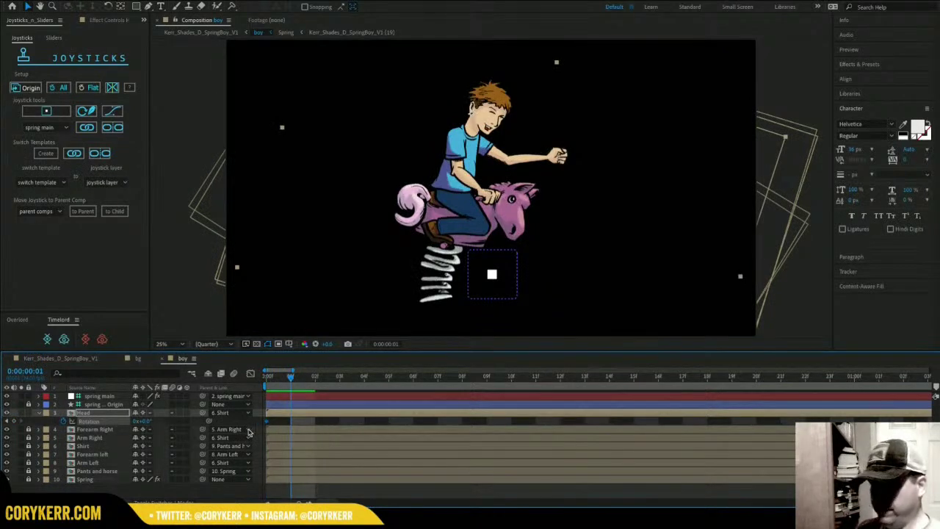
pyautogui.click(27, 89)
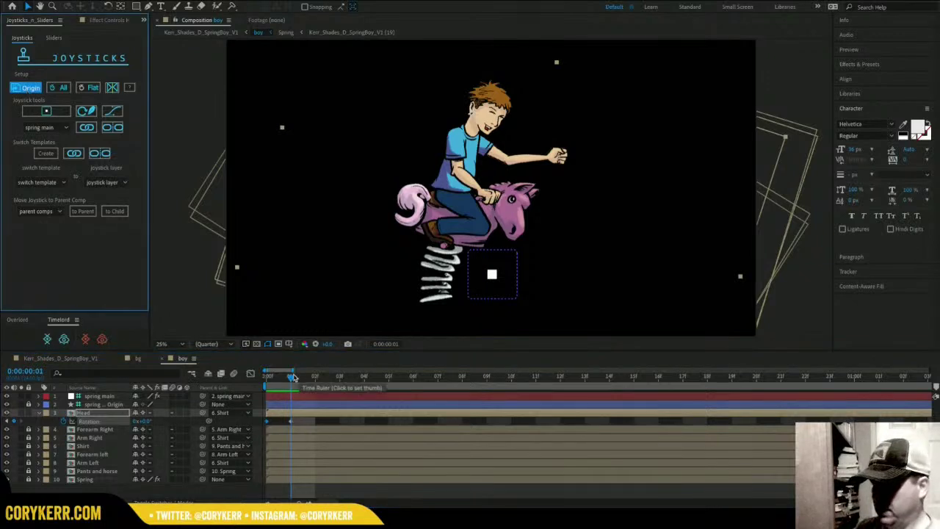
pyautogui.moveTo(293, 376); pyautogui.dragTo(316, 384)
pyautogui.click(28, 92)
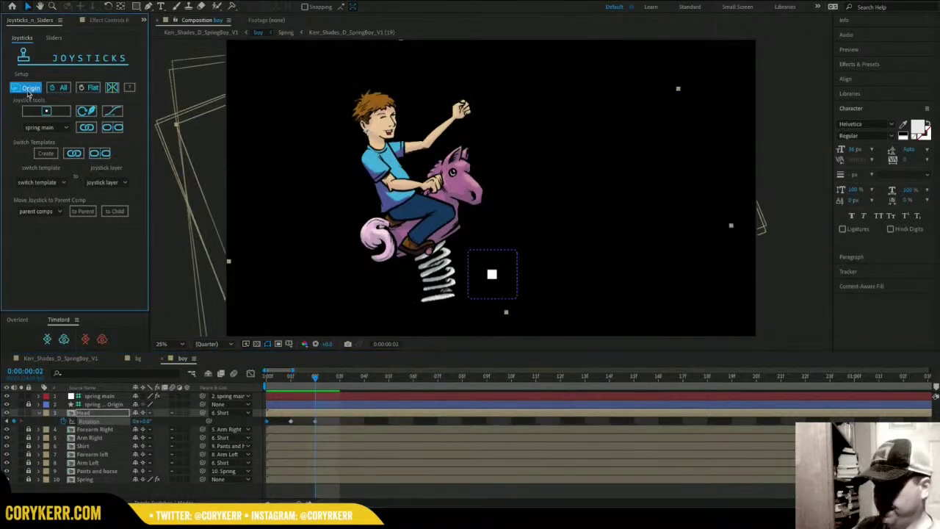
# Try tilting the Head layer back at frame 3, first to about -11° and then to about -27°.
pyautogui.click(335, 389)
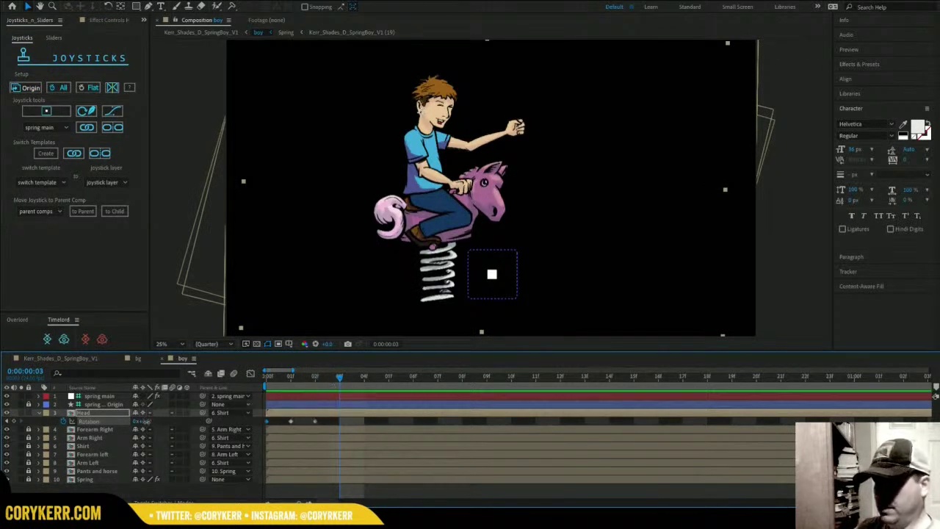
pyautogui.moveTo(144, 421); pyautogui.dragTo(149, 424)
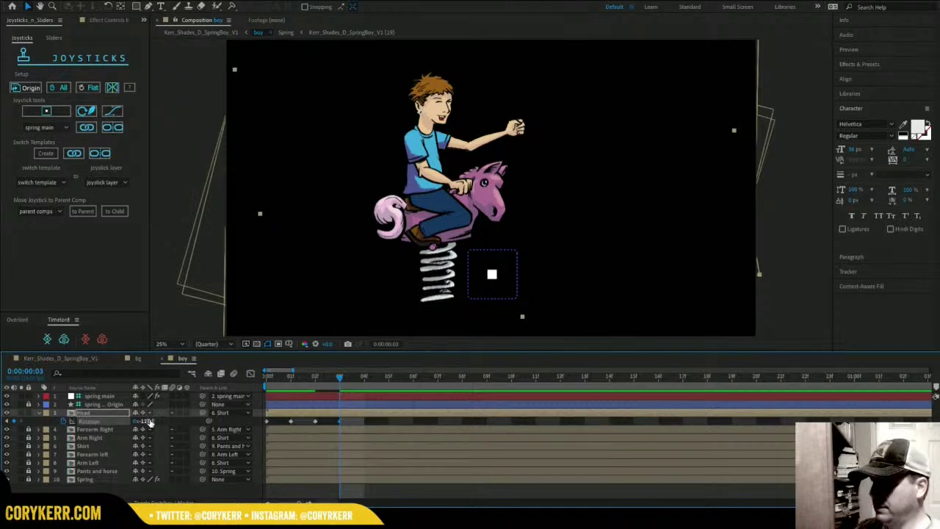
pyautogui.moveTo(150, 423); pyautogui.dragTo(137, 422)
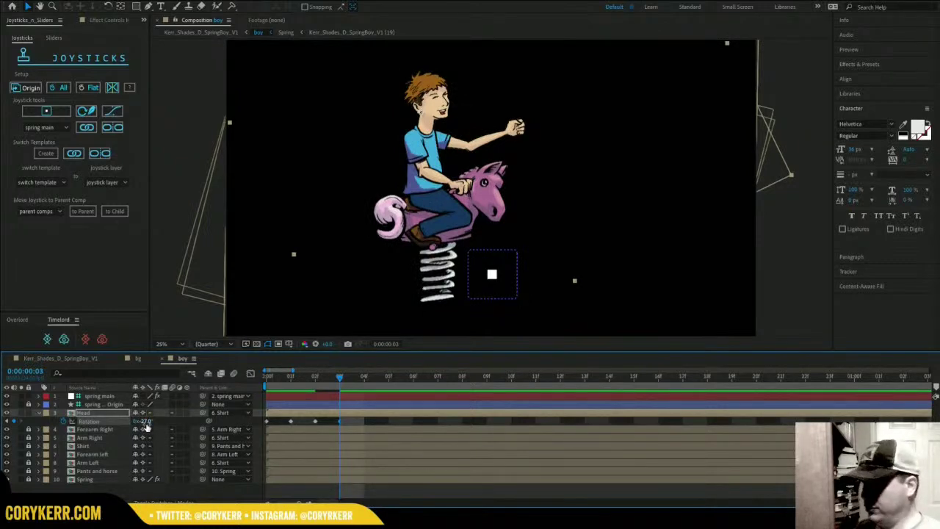
pyautogui.hotkey('ctrl', 'z')
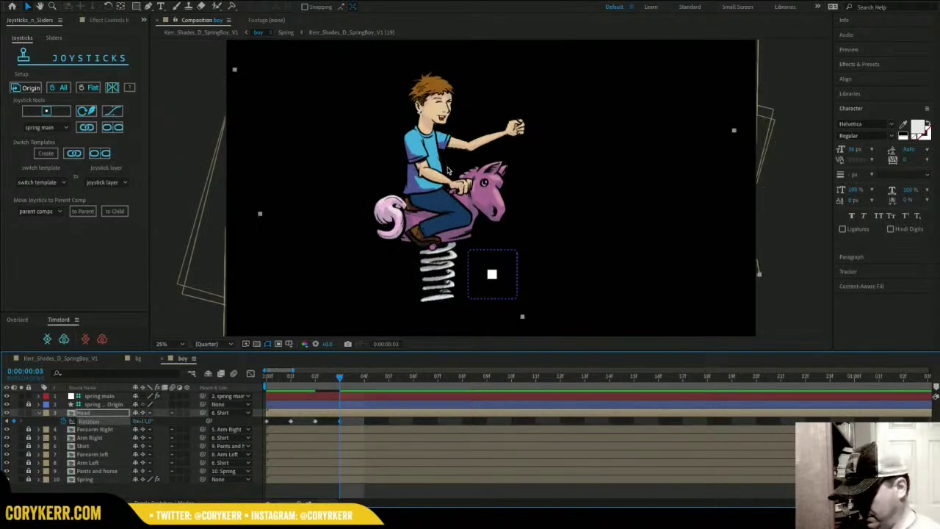
# Move the Head layer's anchor point slightly down and forward toward the neck.
pyautogui.press('u')
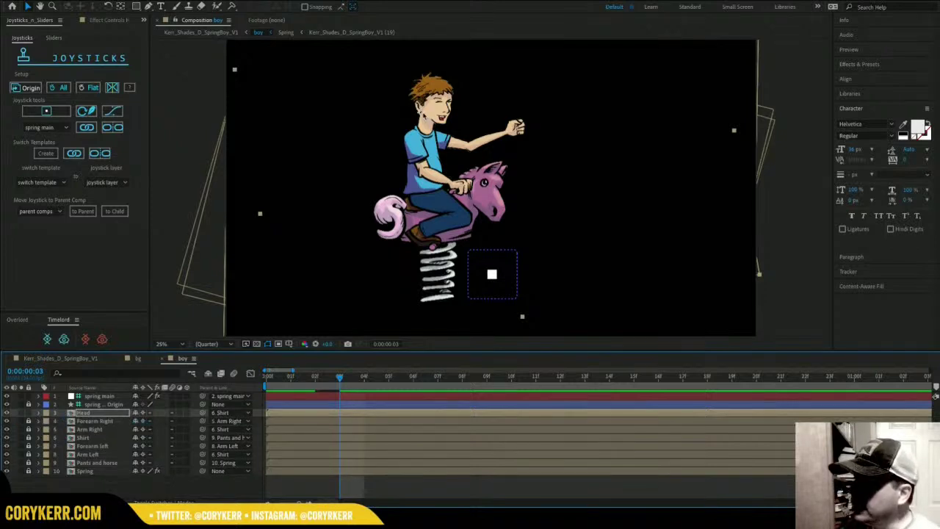
pyautogui.press('y')
pyautogui.moveTo(427, 116); pyautogui.dragTo(437, 129)
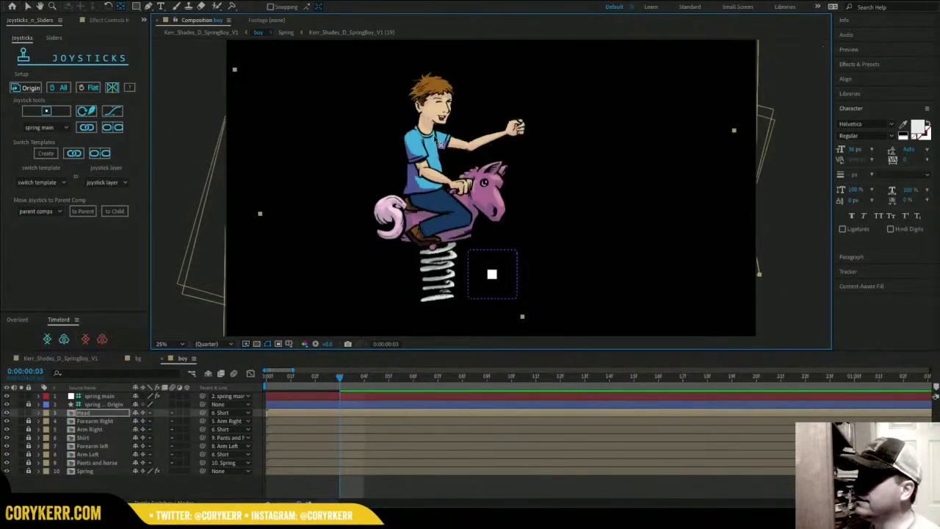
# At frame 3, set the Head layer's Rotation keyframe to about -31°.
pyautogui.click(82, 415)
pyautogui.press('u')
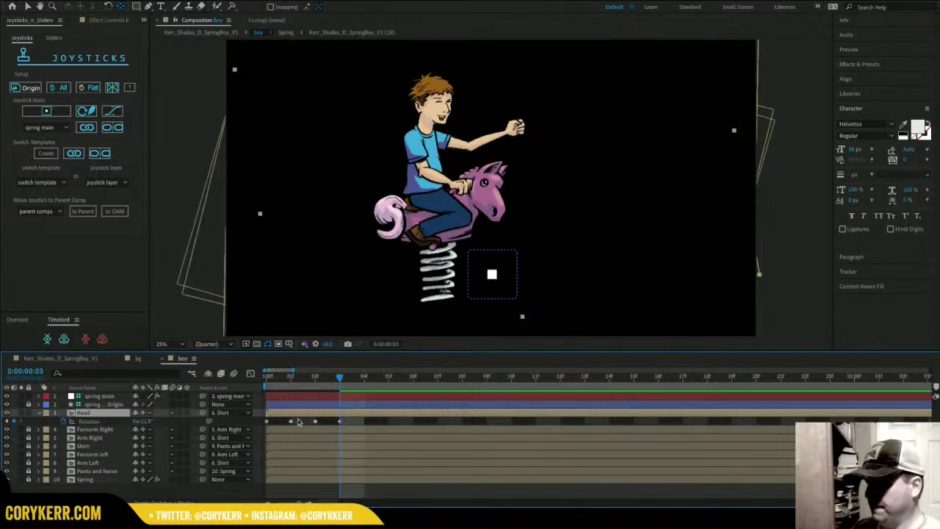
pyautogui.moveTo(331, 382)
pyautogui.mouseDown()
pyautogui.moveTo(320, 387)
pyautogui.moveTo(338, 381)
pyautogui.mouseUp()
pyautogui.click(340, 423)
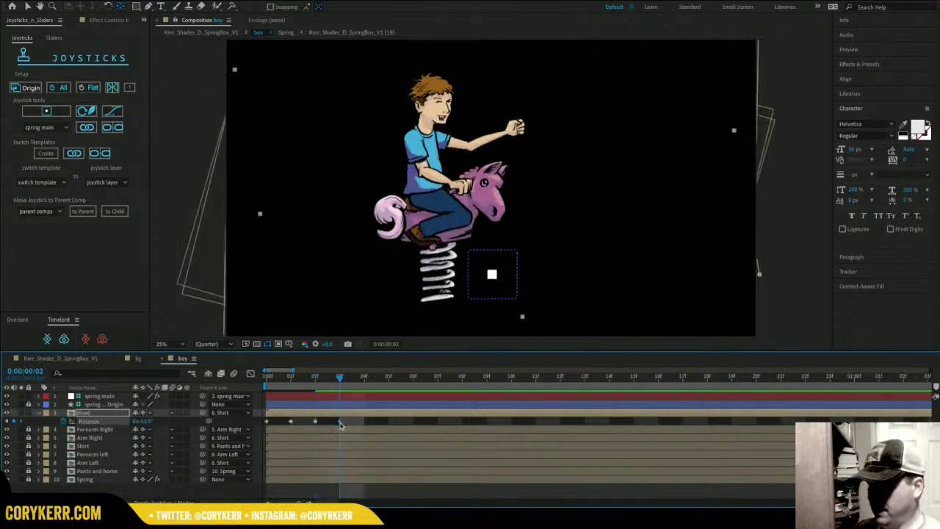
pyautogui.moveTo(143, 422); pyautogui.dragTo(150, 429)
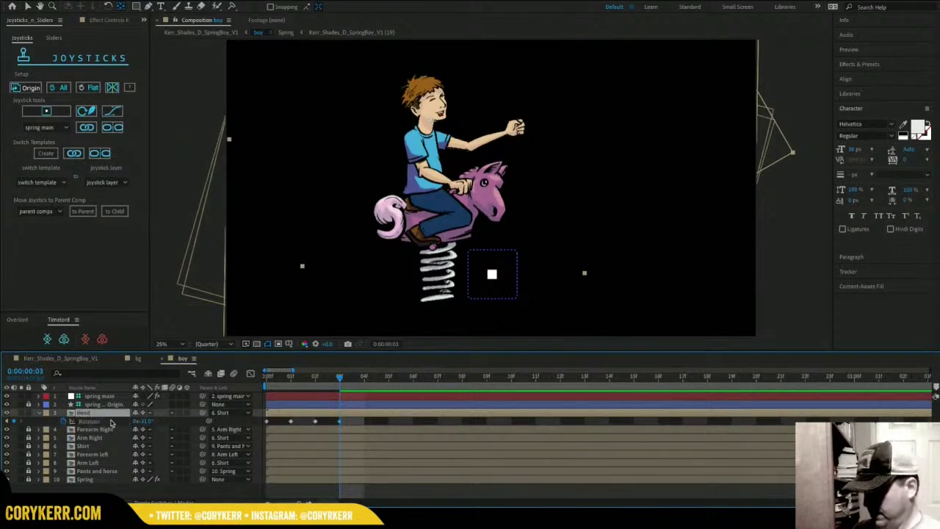
# Keyframe the Head layer's Position at frame 2, and at frame 3 shift the head to about 1626, 773 over the neck.
pyautogui.press('p')
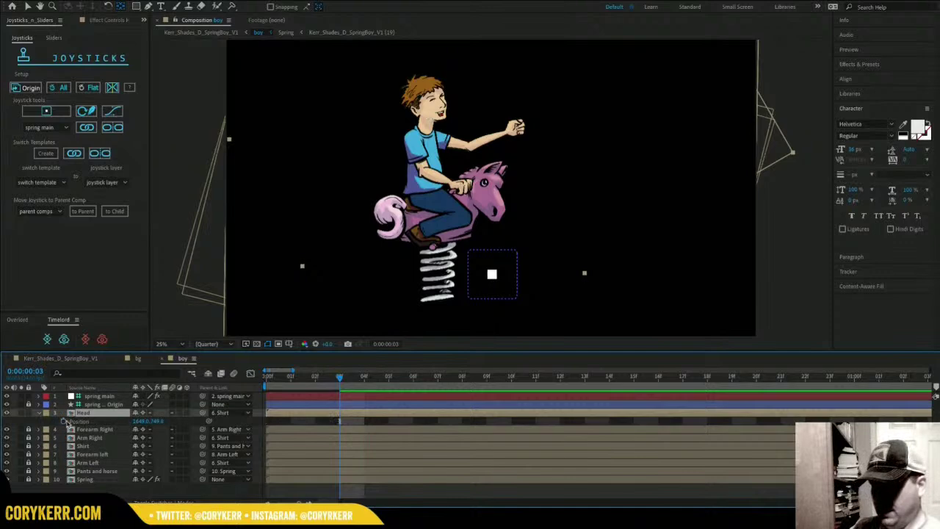
pyautogui.click(64, 421)
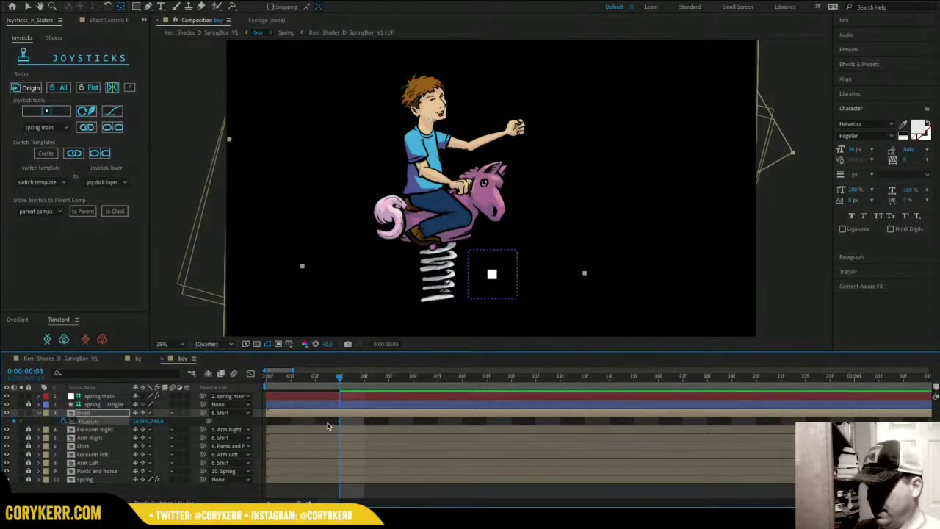
pyautogui.moveTo(153, 422)
pyautogui.mouseDown()
pyautogui.moveTo(171, 426)
pyautogui.moveTo(133, 424)
pyautogui.moveTo(160, 426)
pyautogui.mouseUp()
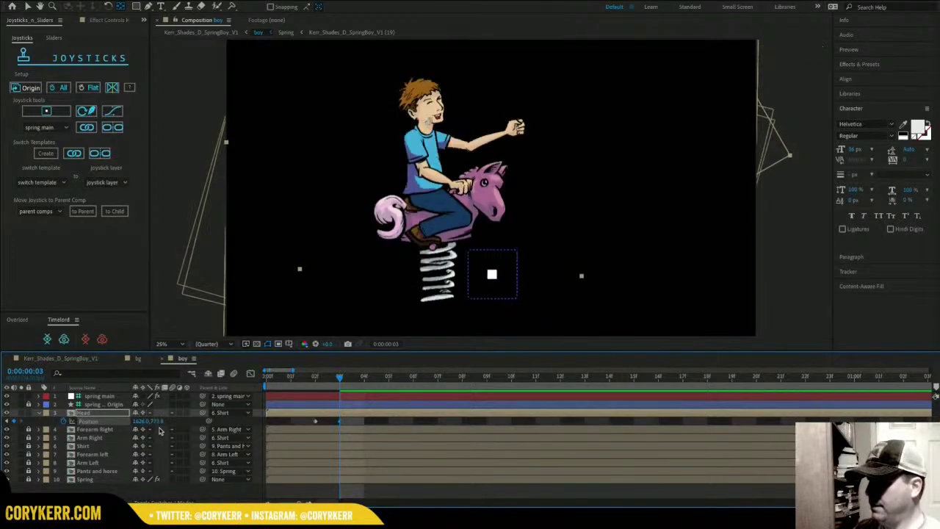
# Copy the Head layer's neutral Position keyframe from frame 2 to frame 4 and reveal all of the layer's keyframed properties.
pyautogui.moveTo(338, 377)
pyautogui.mouseDown()
pyautogui.moveTo(327, 379)
pyautogui.moveTo(337, 377)
pyautogui.mouseUp()
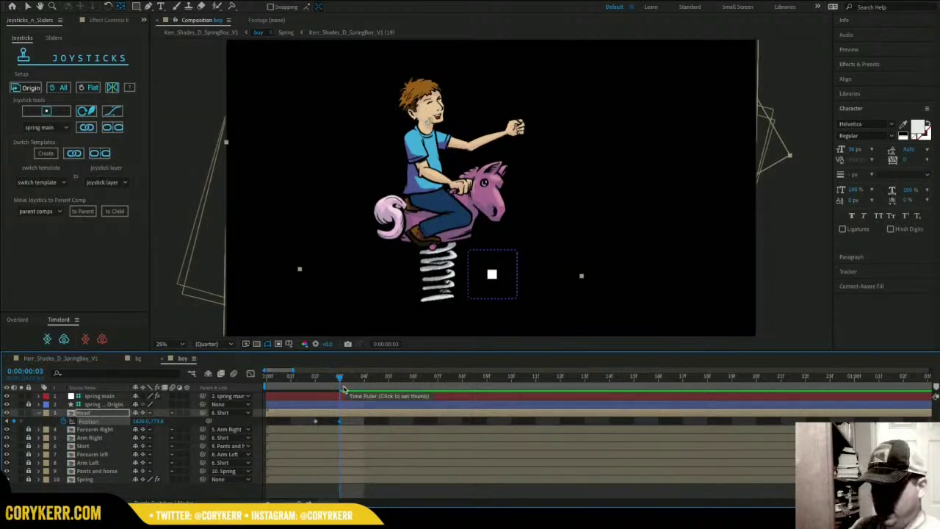
pyautogui.click(360, 378)
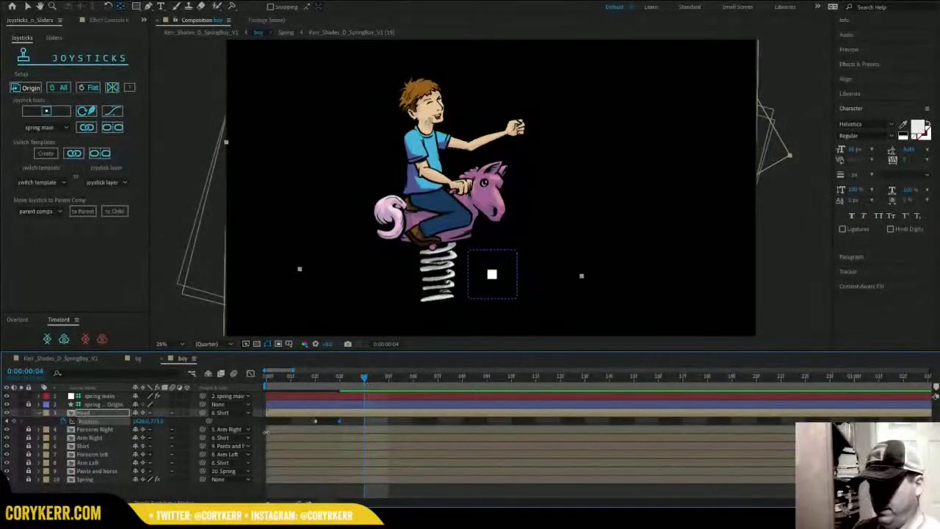
pyautogui.hotkey('ctrl', 'v')
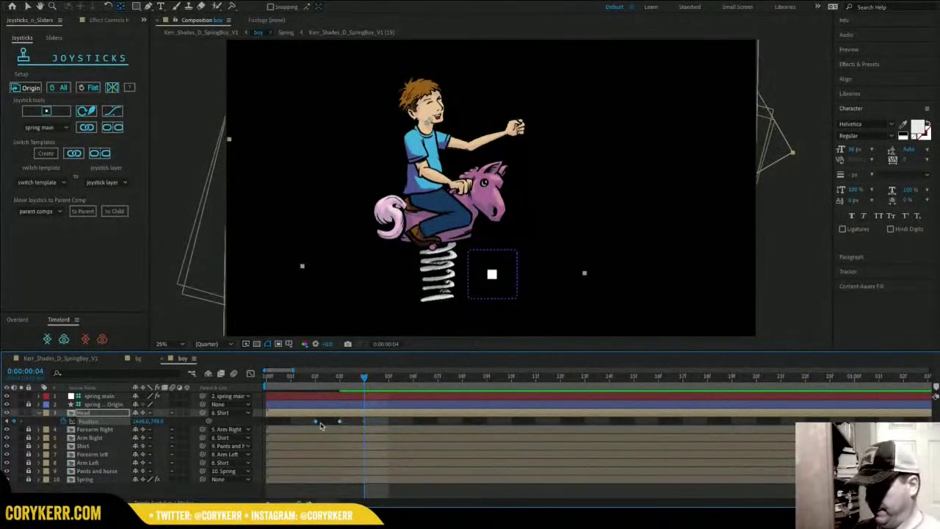
pyautogui.click(116, 414)
pyautogui.press('u')
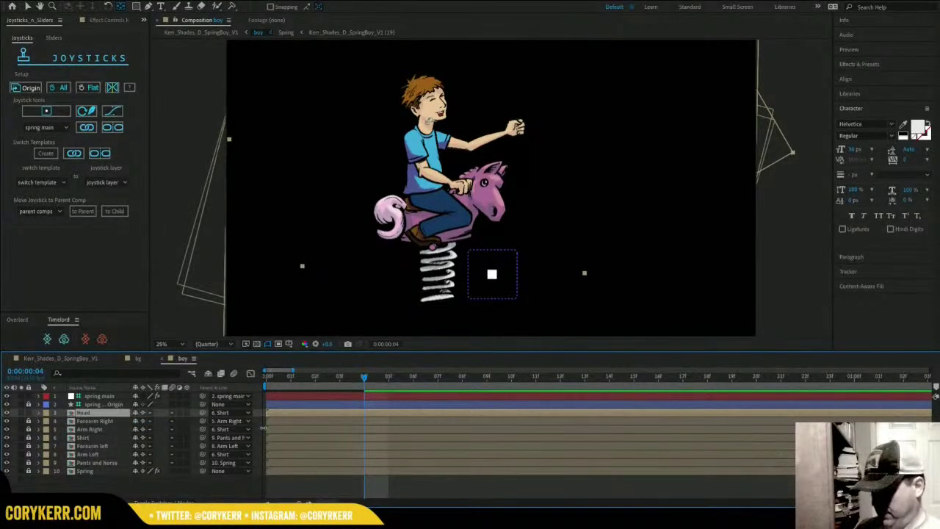
pyautogui.press('u')
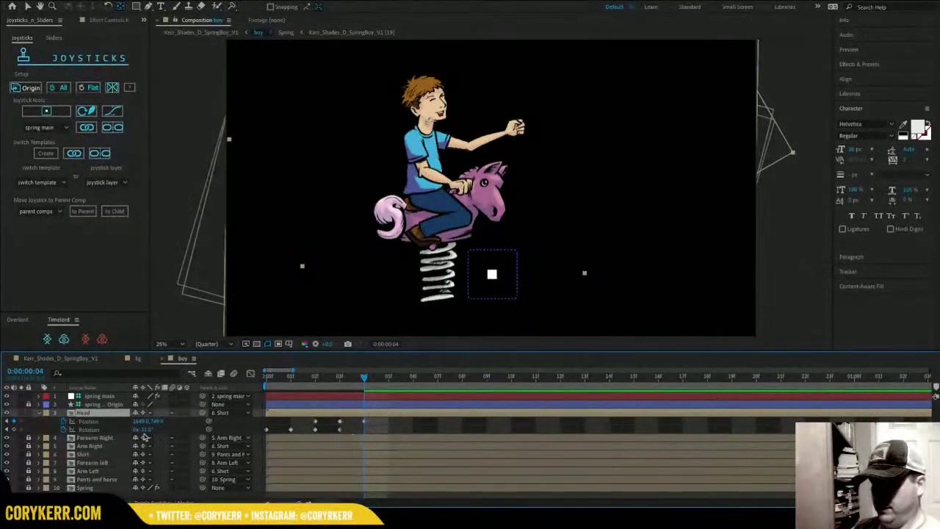
# At frame 4, rotate the Head layer forward to about 11° and shift its Position to about 1620, 802 over the neck.
pyautogui.moveTo(143, 430)
pyautogui.mouseDown()
pyautogui.moveTo(161, 429)
pyautogui.moveTo(148, 435)
pyautogui.mouseUp()
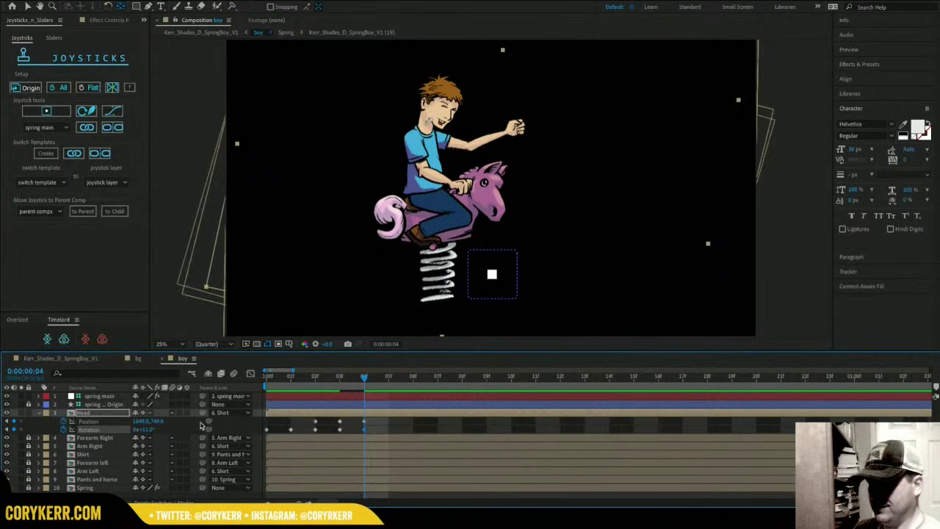
pyautogui.moveTo(139, 422); pyautogui.dragTo(183, 420)
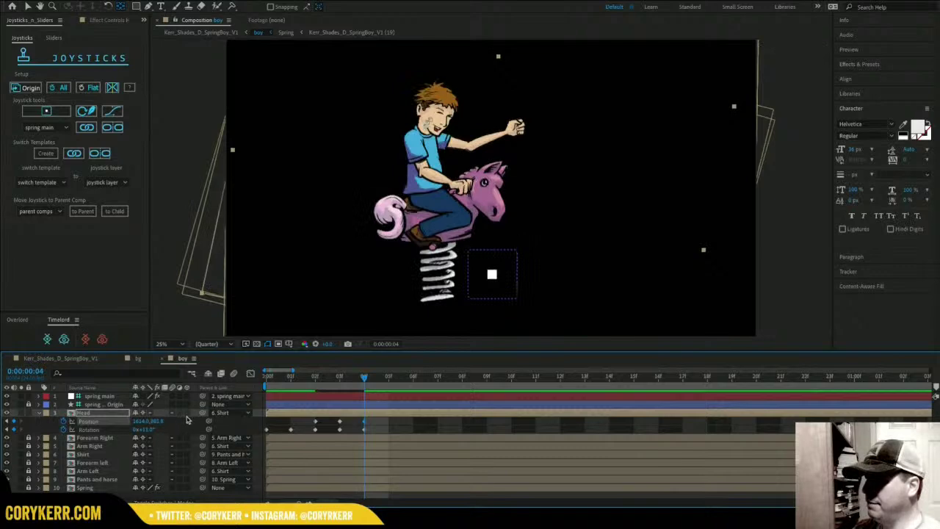
pyautogui.moveTo(138, 422); pyautogui.dragTo(135, 452)
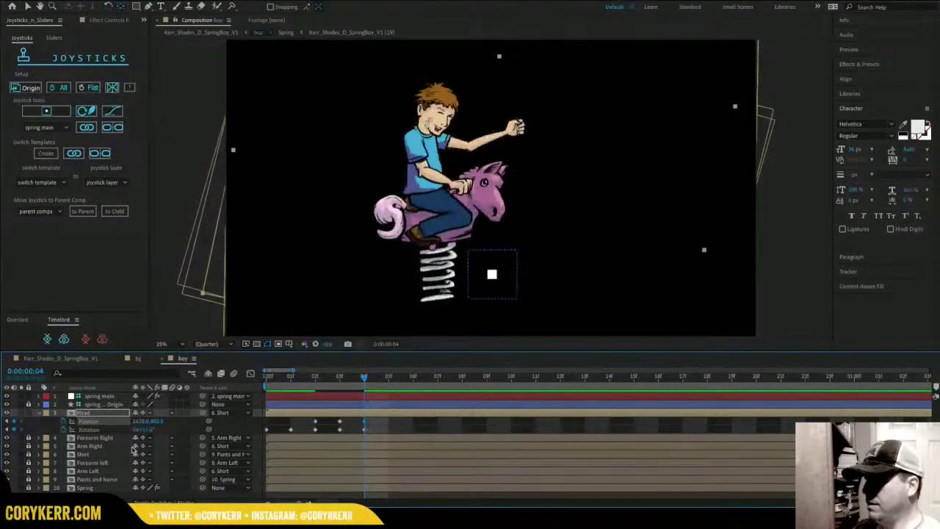
# Add the Head layer's neutral Position keyframe at frames 0 and 1 as well.
pyautogui.click(346, 380)
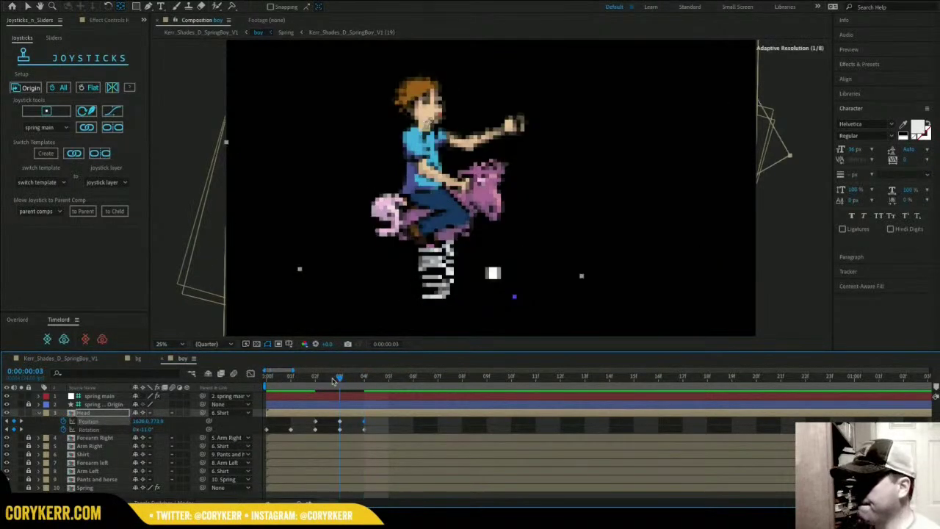
pyautogui.moveTo(335, 380); pyautogui.dragTo(278, 385)
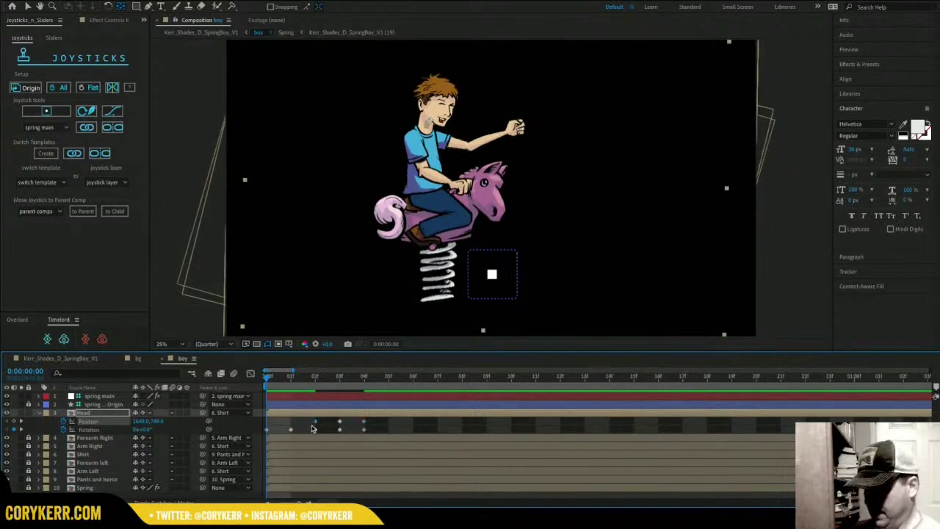
pyautogui.click(291, 379)
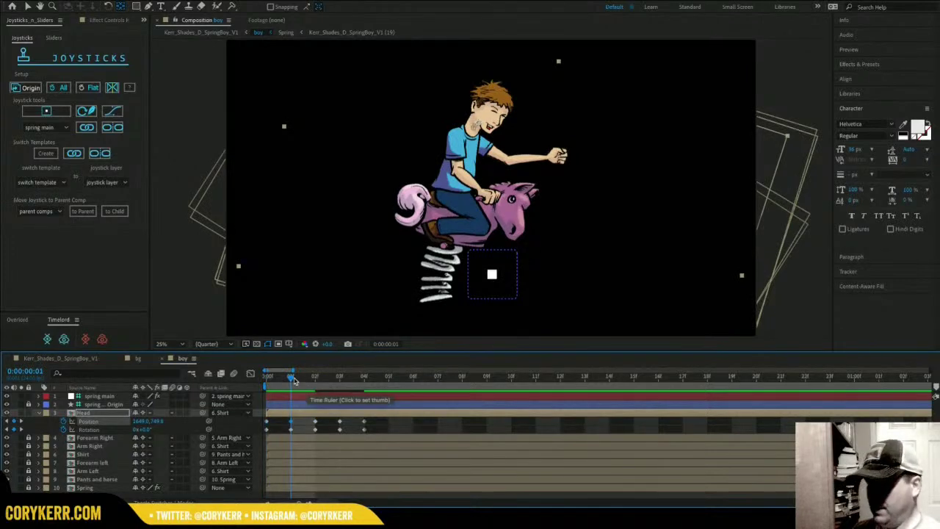
pyautogui.click(276, 381)
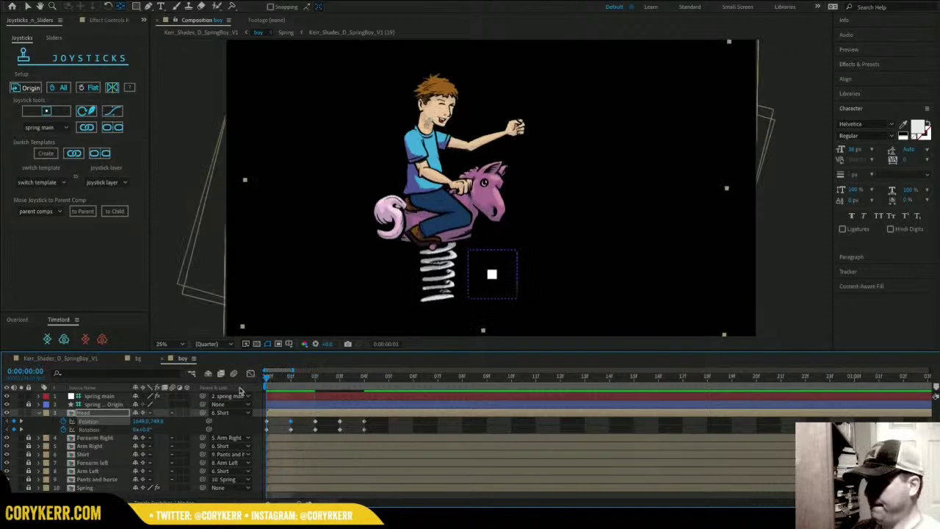
# Unlock the Pants and horse and Spring layers, and bind them together with Head to the existing spring main joystick.
pyautogui.click(96, 415)
pyautogui.click(28, 488)
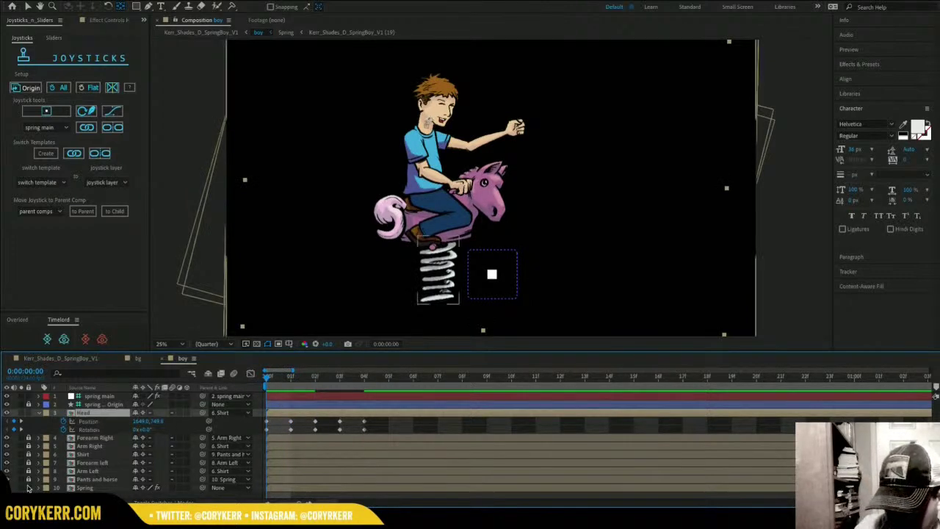
pyautogui.click(92, 488)
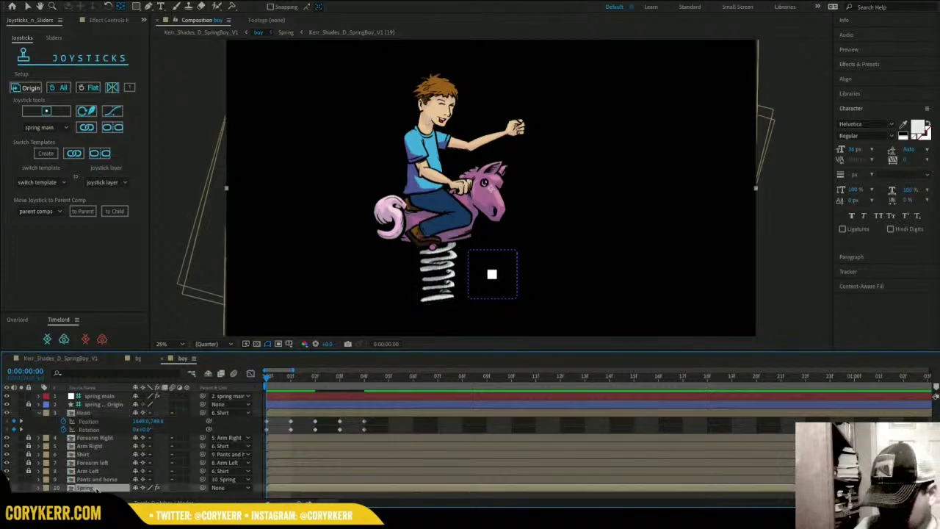
pyautogui.keyDown('ctrl'); pyautogui.click(89, 481); pyautogui.keyUp('ctrl')
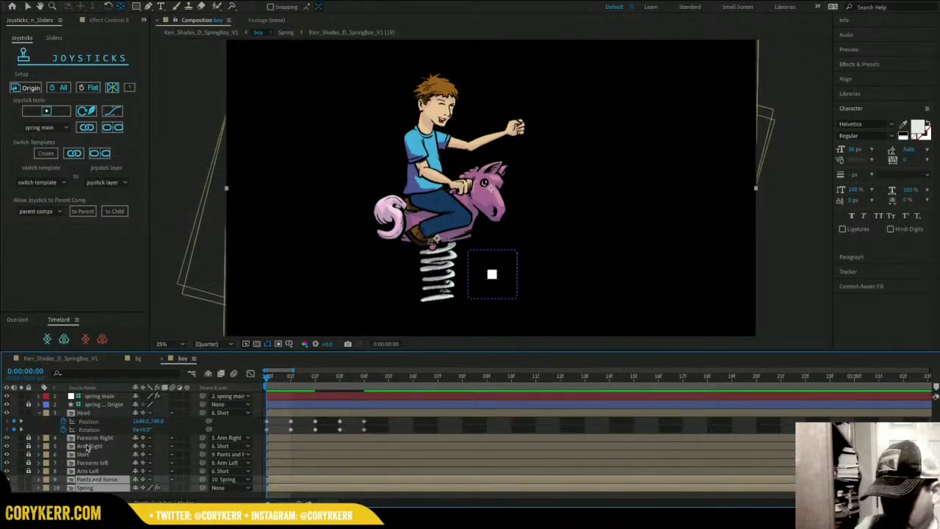
pyautogui.click(89, 422)
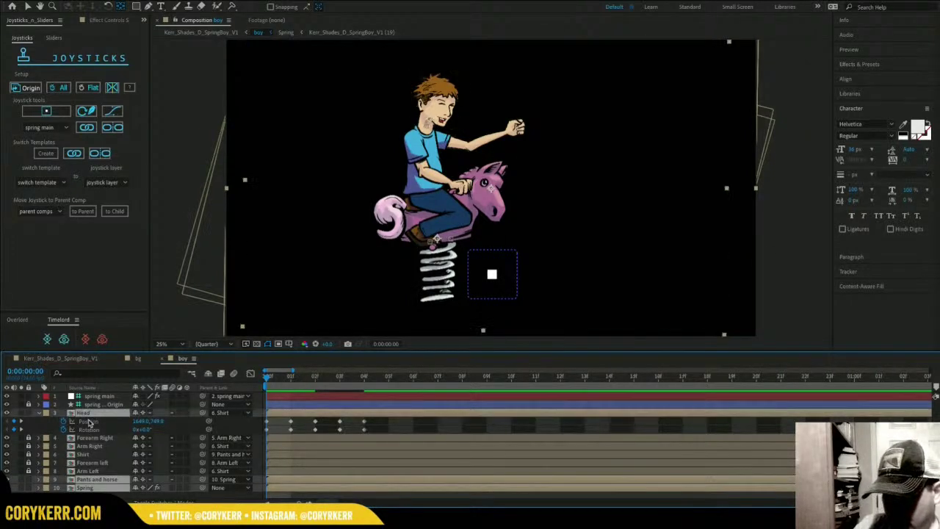
pyautogui.click(87, 128)
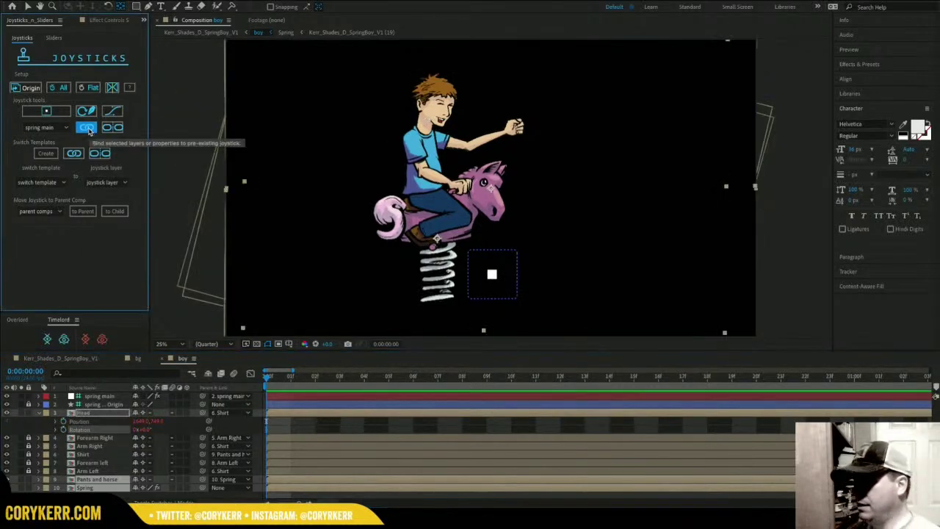
# Move the spring main joystick controller around inside its box to test how the head, rider and spring respond.
pyautogui.press('v')
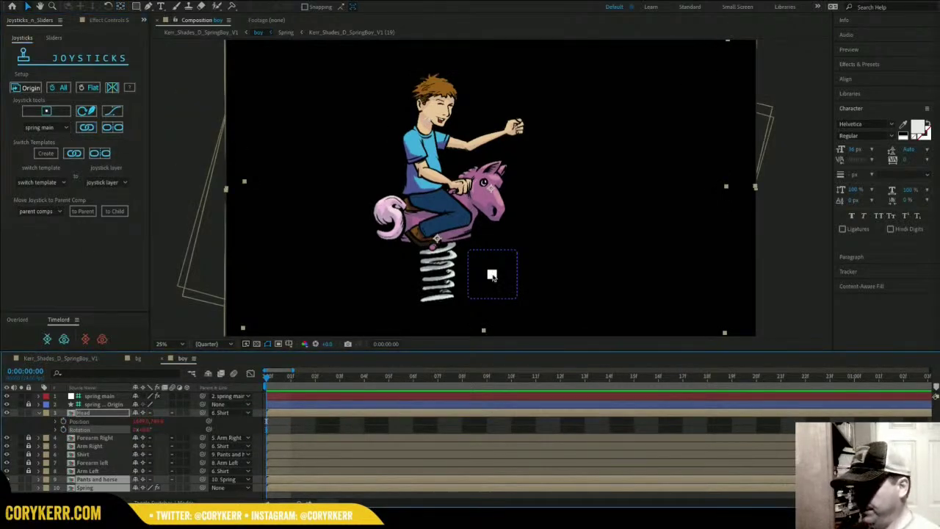
pyautogui.click(99, 396)
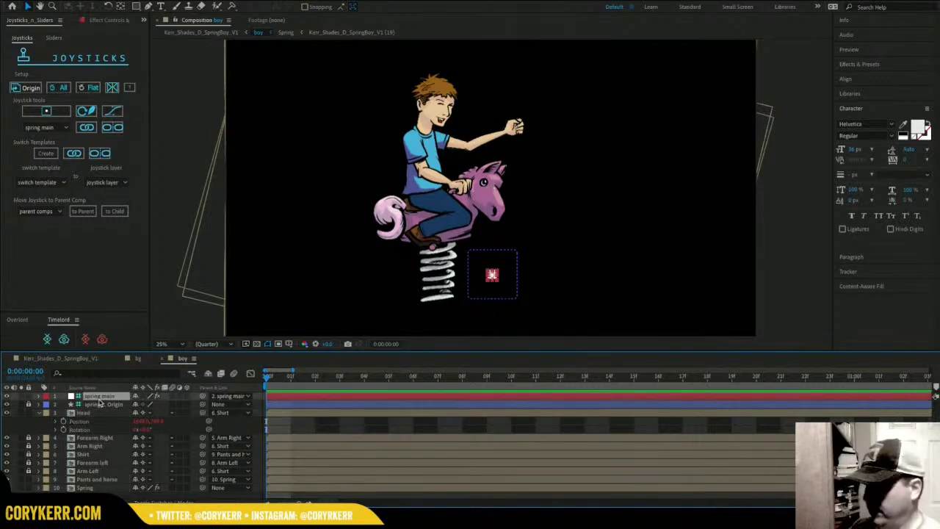
pyautogui.moveTo(492, 275)
pyautogui.mouseDown()
pyautogui.moveTo(490, 266)
pyautogui.moveTo(491, 275)
pyautogui.mouseUp()
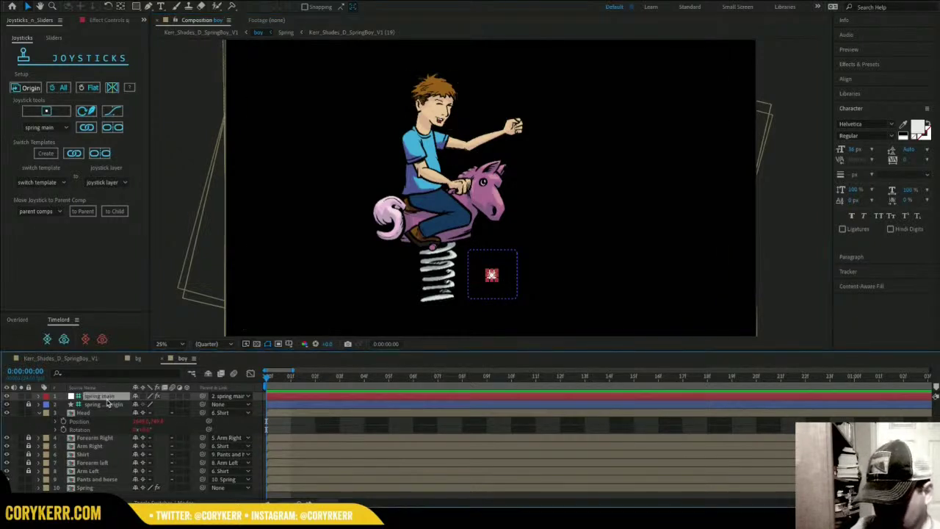
# Show the spring main layer's Position and separate it into X and Y dimensions.
pyautogui.press('p')
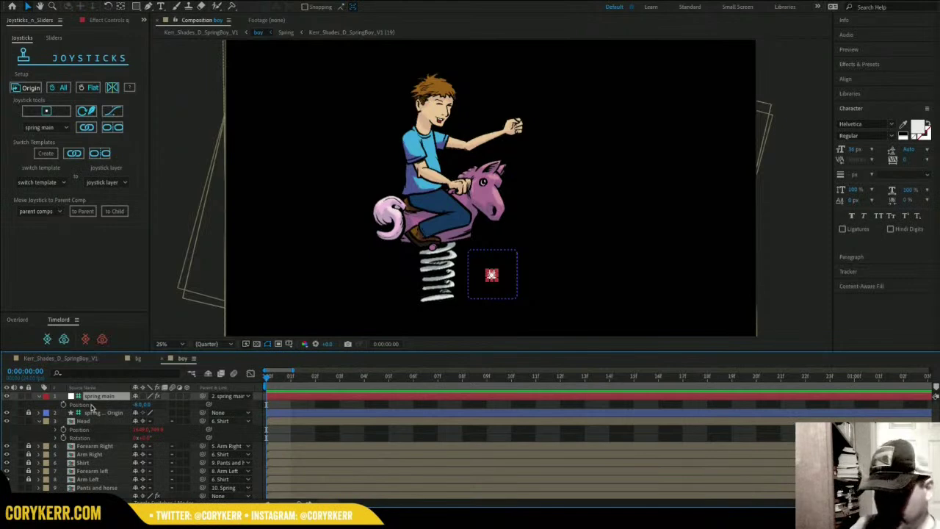
pyautogui.rightClick(91, 407)
pyautogui.click(135, 378)
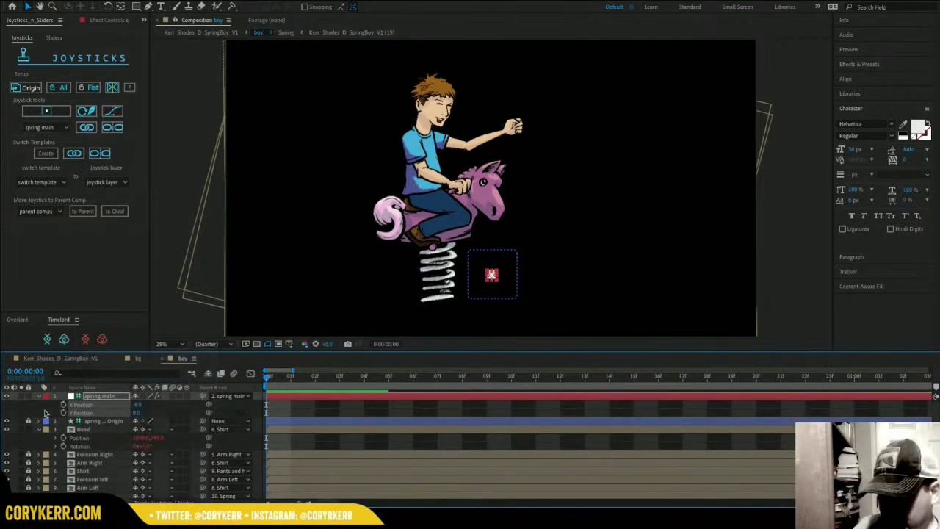
pyautogui.click(45, 413)
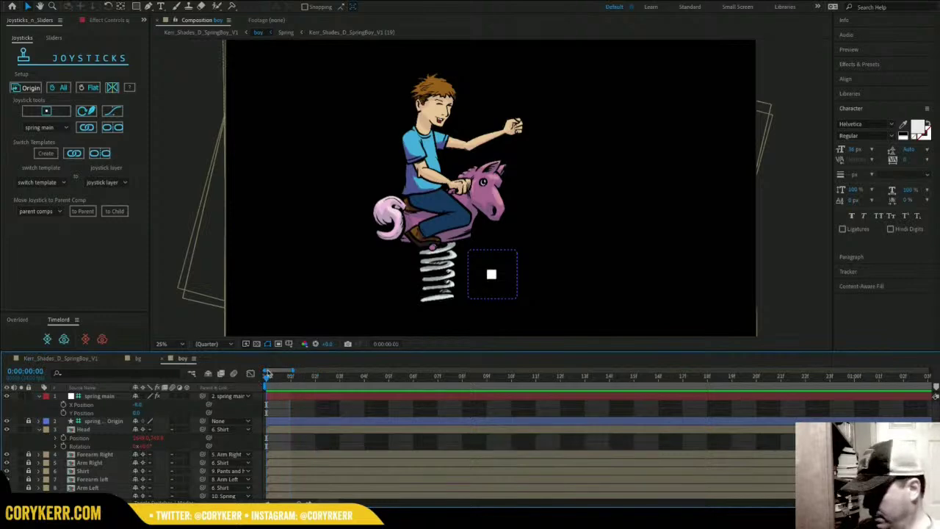
# Set spring main's X Position to 200 and keyframe it at 0 seconds, with the full 30-second timeline in view.
pyautogui.press('-')
pyautogui.press('-')
pyautogui.press('-')
pyautogui.press('-')
pyautogui.press('-')
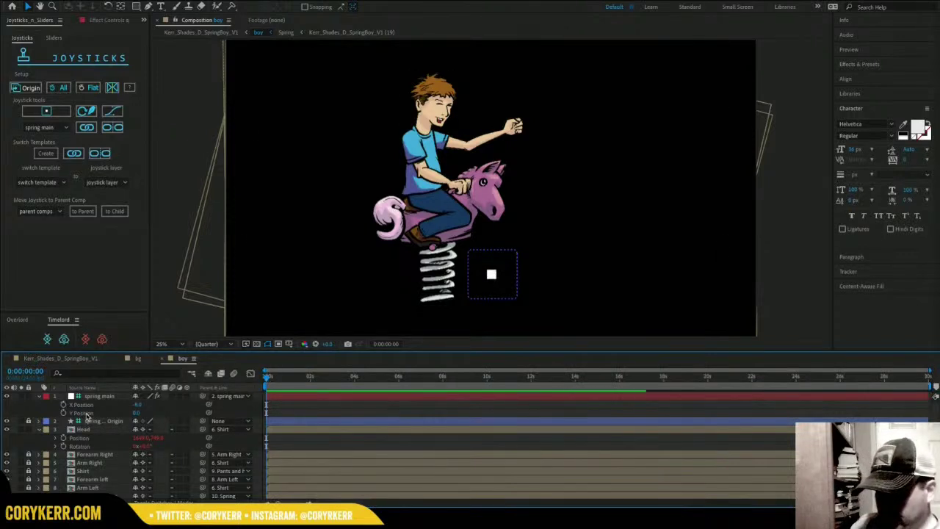
pyautogui.click(139, 405)
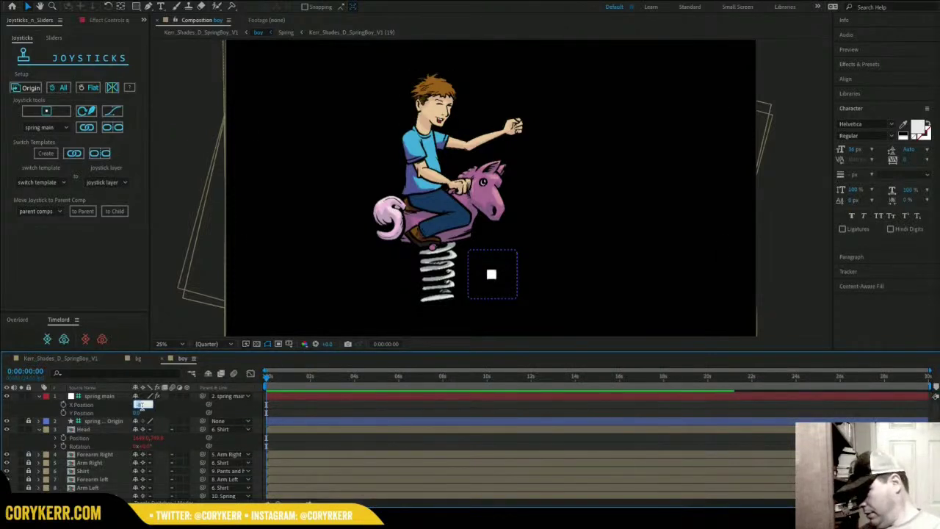
pyautogui.press('Return')
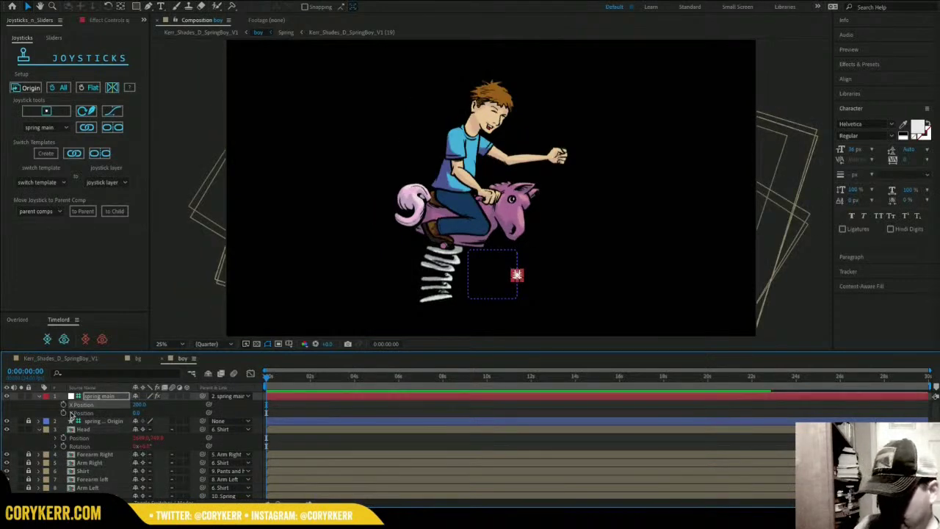
pyautogui.click(64, 406)
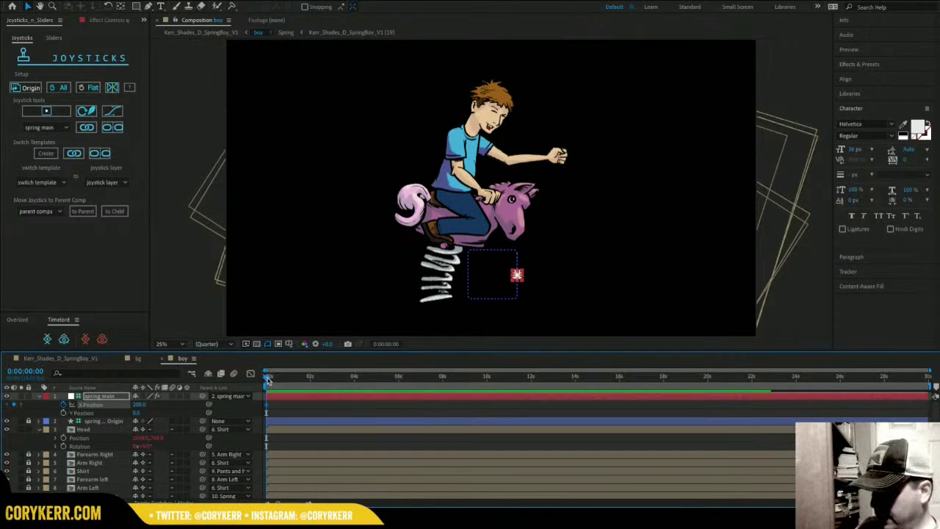
# At 2 seconds, set spring main's X Position keyframe to -200.
pyautogui.moveTo(268, 378); pyautogui.dragTo(310, 377)
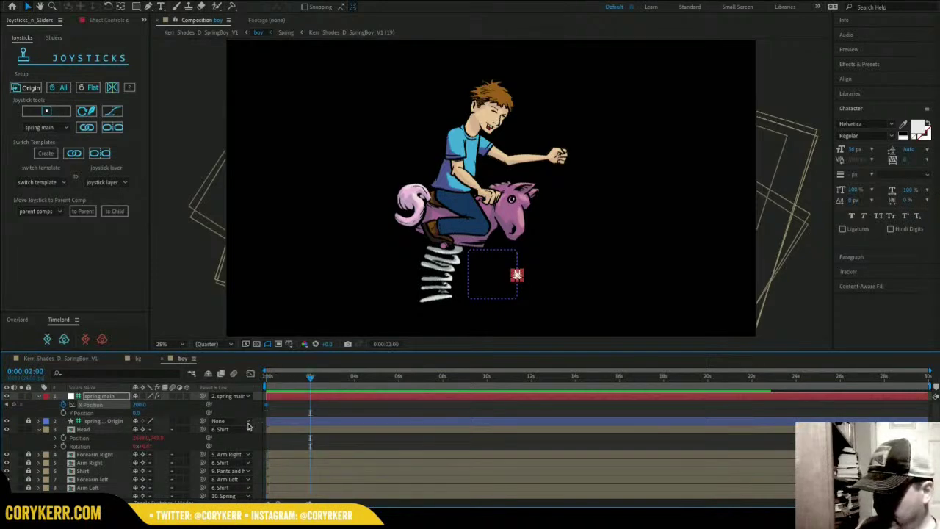
pyautogui.click(139, 408)
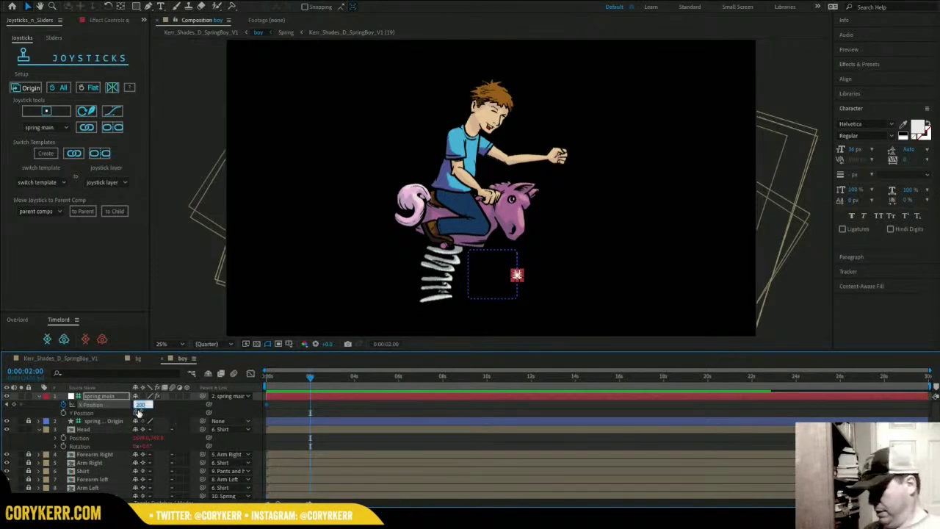
pyautogui.write('-')
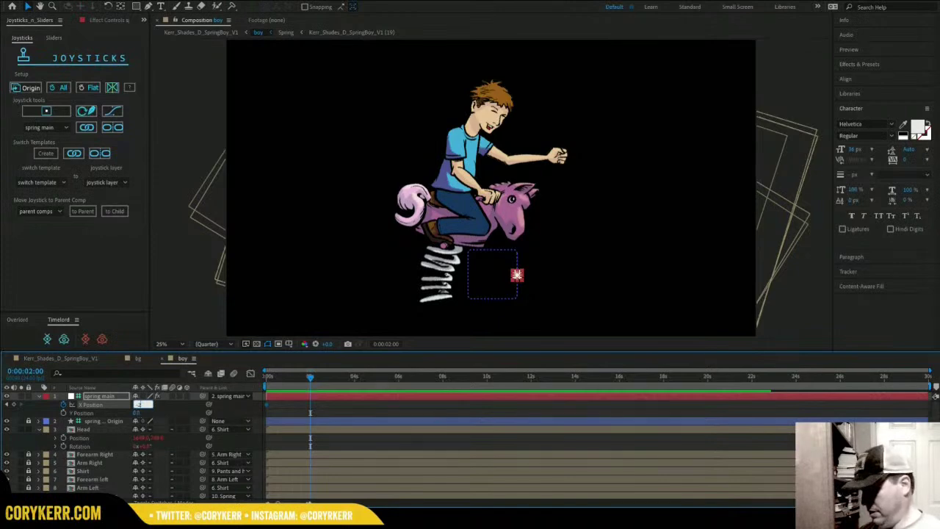
pyautogui.press('Return')
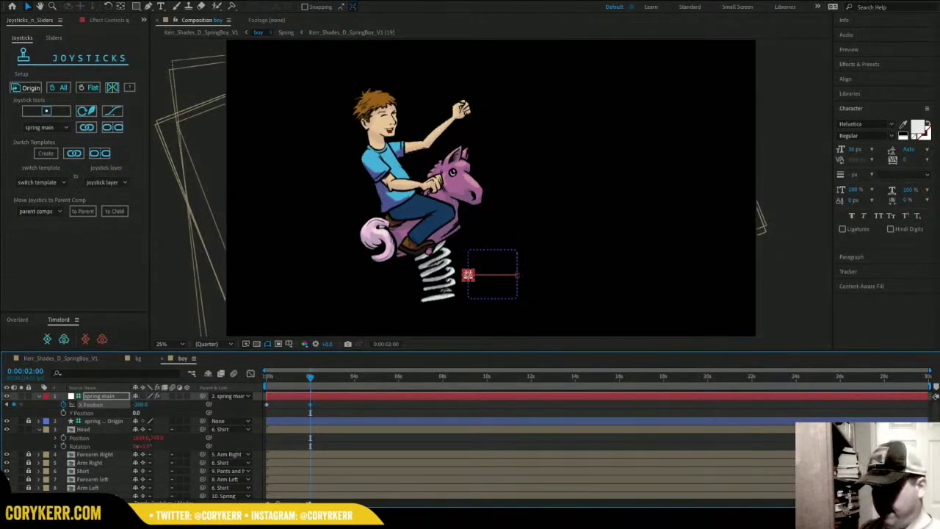
# Keyframe spring main's Y Position at 141 at 0 seconds, 0 at frame 13 and 1:13, and about -190 at 2 seconds.
pyautogui.click(63, 413)
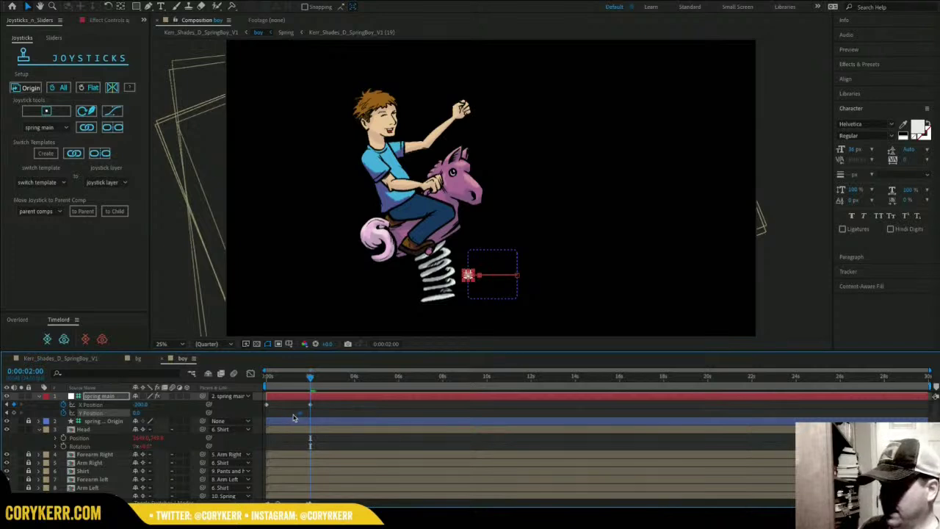
pyautogui.moveTo(137, 412); pyautogui.dragTo(51, 430)
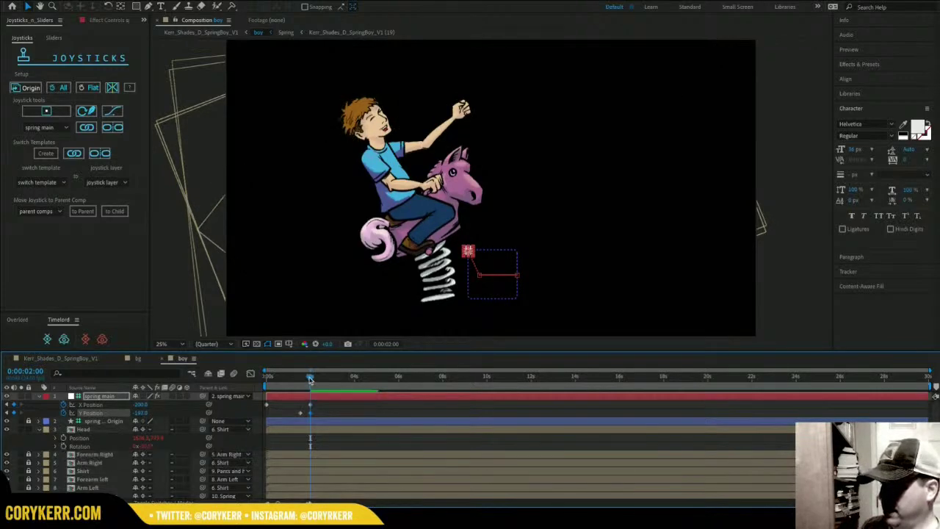
pyautogui.moveTo(310, 379); pyautogui.dragTo(278, 385)
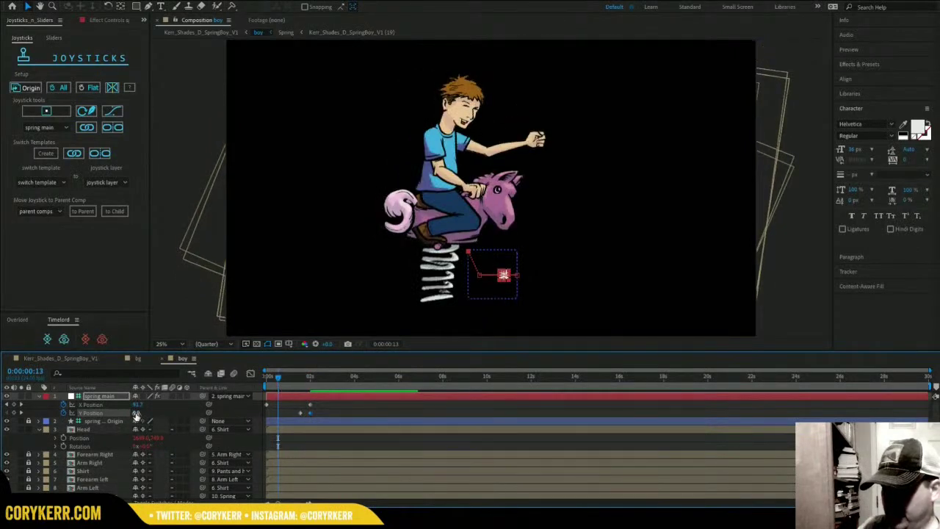
pyautogui.click(14, 413)
pyautogui.moveTo(278, 379); pyautogui.dragTo(265, 381)
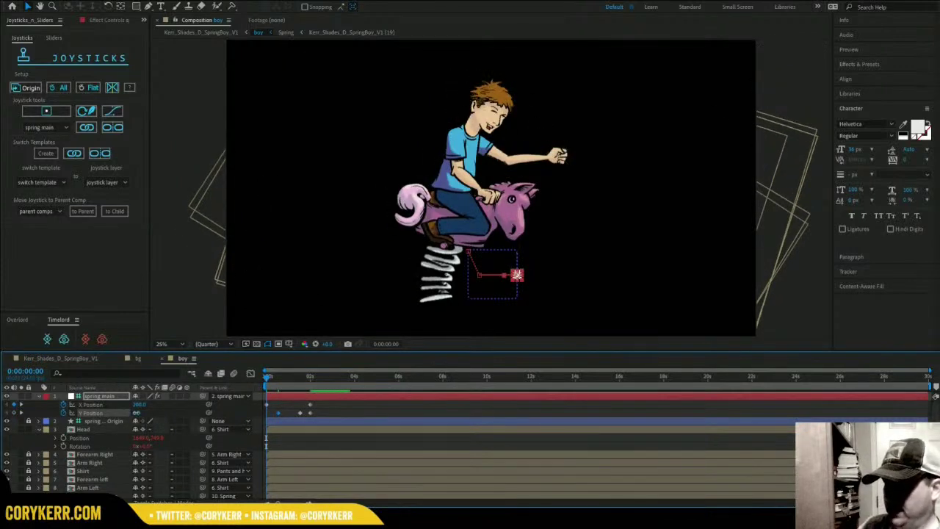
pyautogui.moveTo(137, 412); pyautogui.dragTo(209, 415)
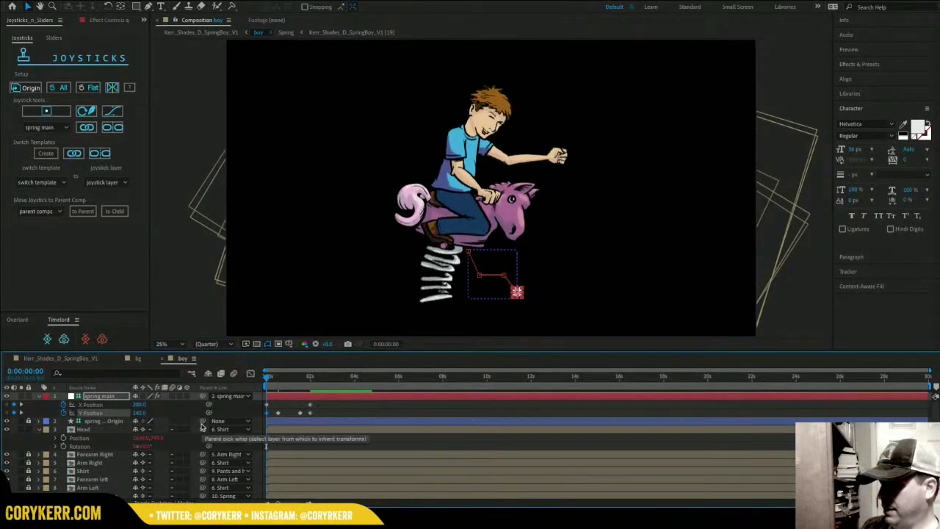
# End the work area at 2 seconds and change spring main's two middle Y Position keyframes to Auto Bezier, previewing the motion.
pyautogui.moveTo(267, 378); pyautogui.dragTo(312, 383)
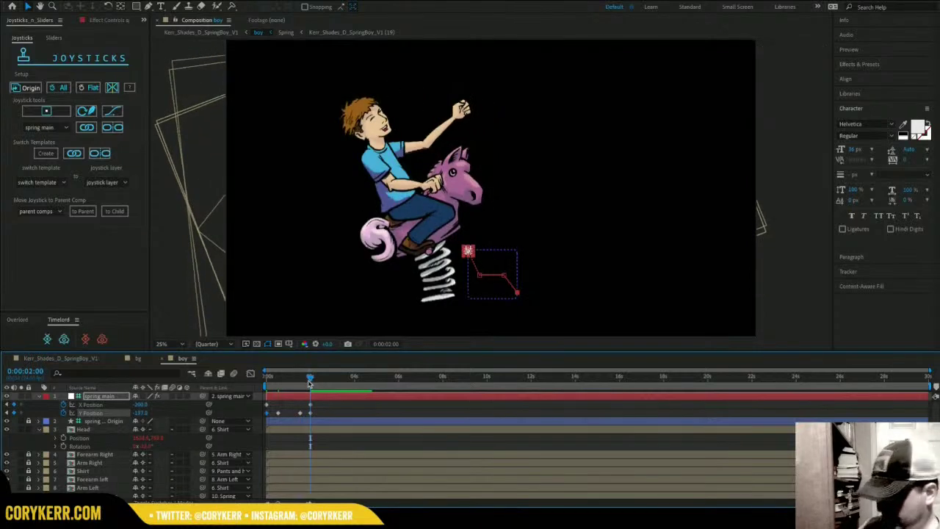
pyautogui.press('space')
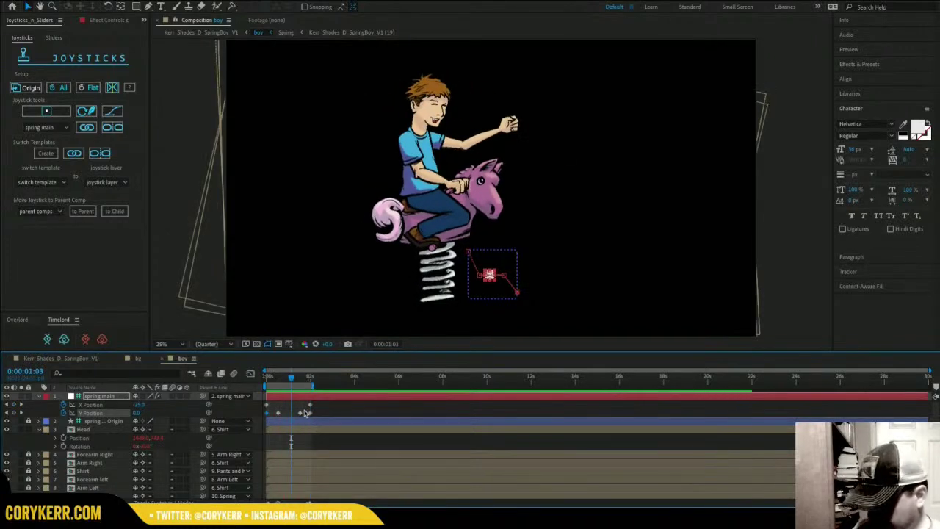
pyautogui.moveTo(293, 418); pyautogui.dragTo(274, 417)
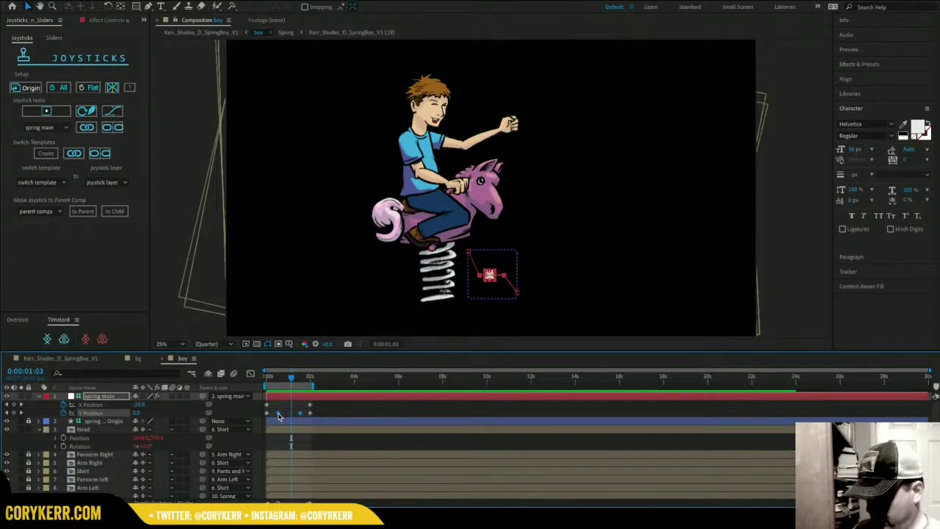
pyautogui.rightClick(278, 417)
pyautogui.click(282, 421)
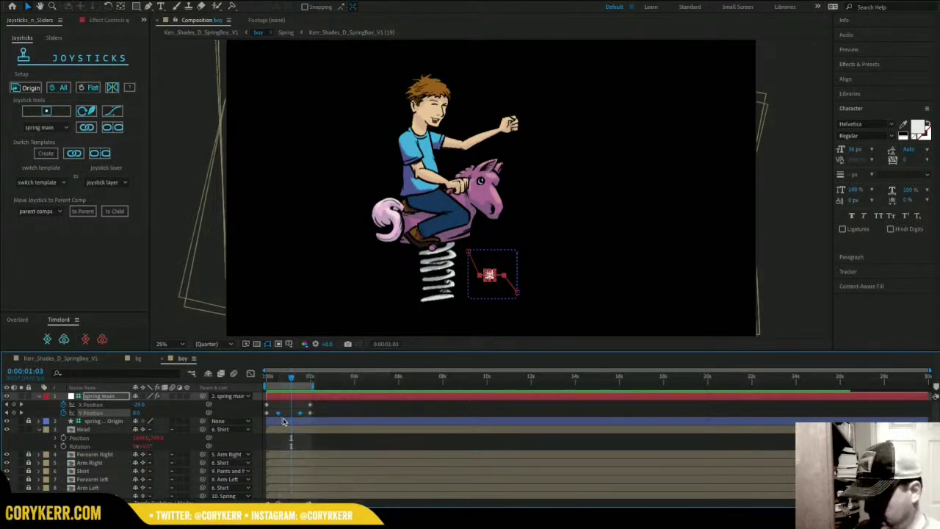
pyautogui.moveTo(291, 377); pyautogui.dragTo(259, 383)
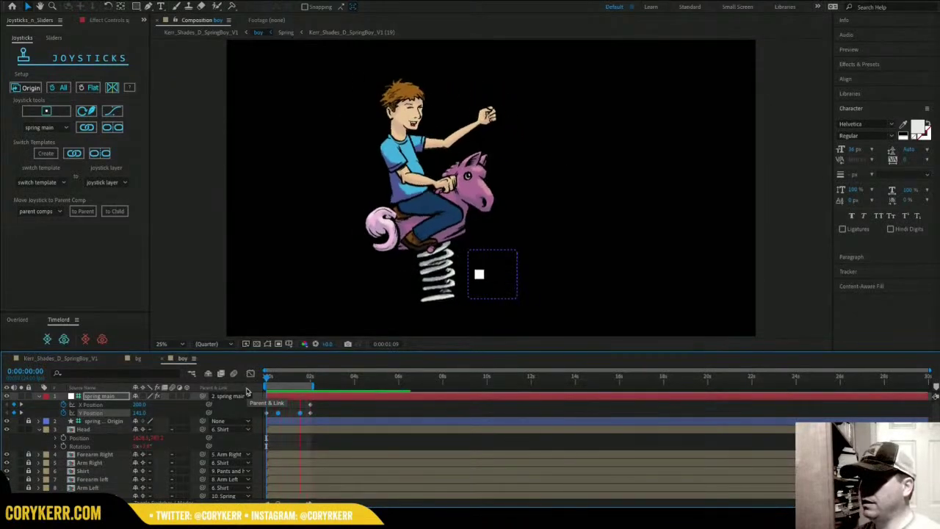
pyautogui.press('space')
# Apply Easy Ease to spring main's Y Position keyframes at 0 and 2 seconds and preview the motion.
pyautogui.moveTo(316, 409); pyautogui.dragTo(307, 416)
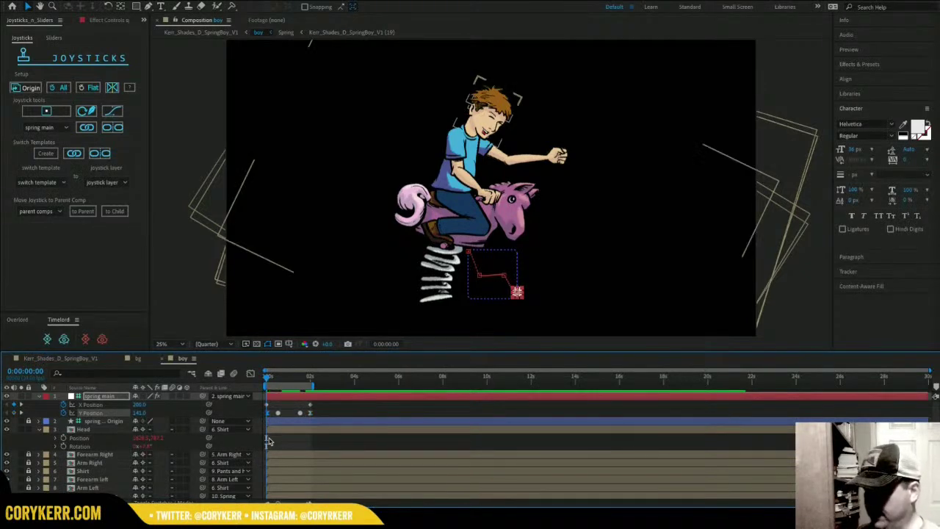
pyautogui.click(267, 413)
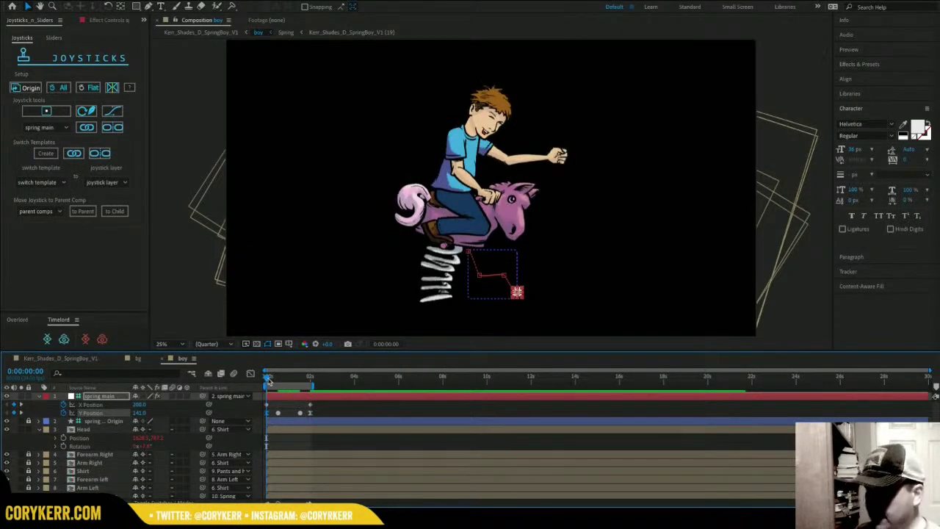
pyautogui.moveTo(263, 379); pyautogui.dragTo(245, 384)
pyautogui.press('space')
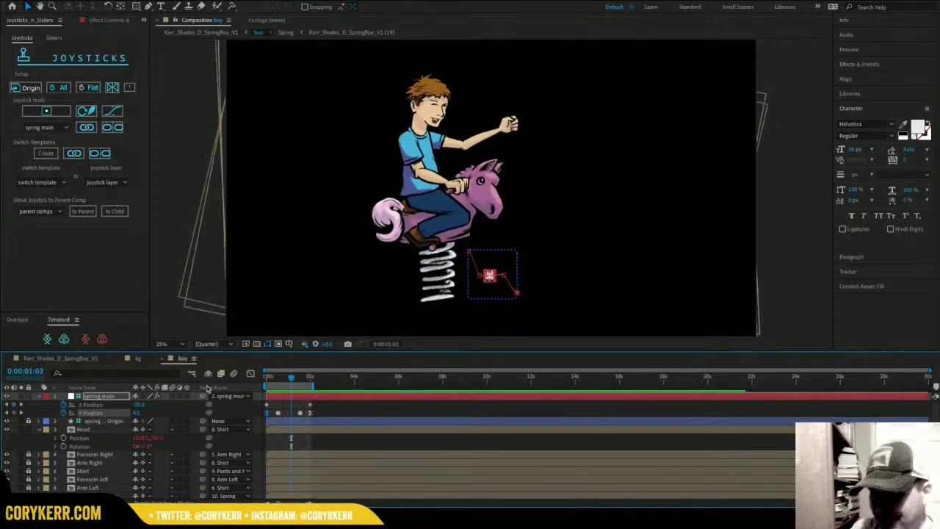
# Unbind the layers from the spring main joystick and bring up Head's pose keyframes at the first frame.
pyautogui.click(111, 128)
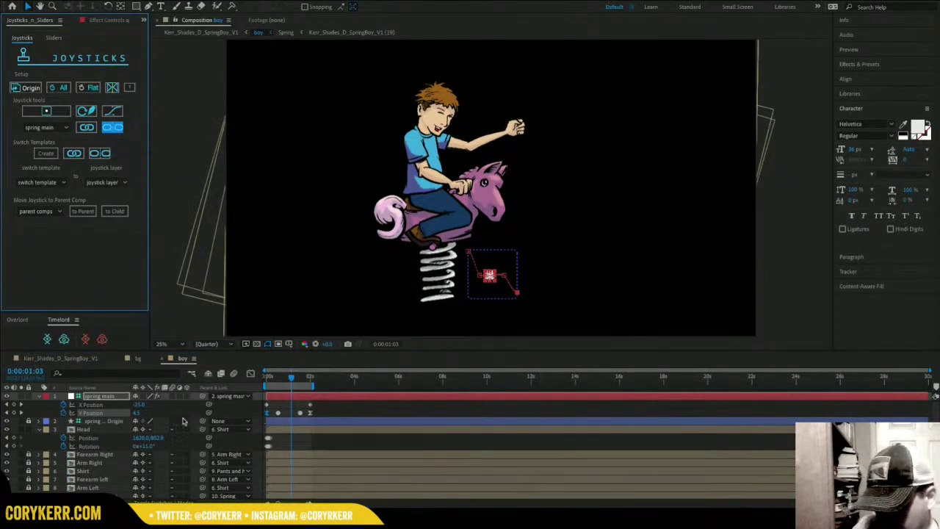
pyautogui.click(101, 430)
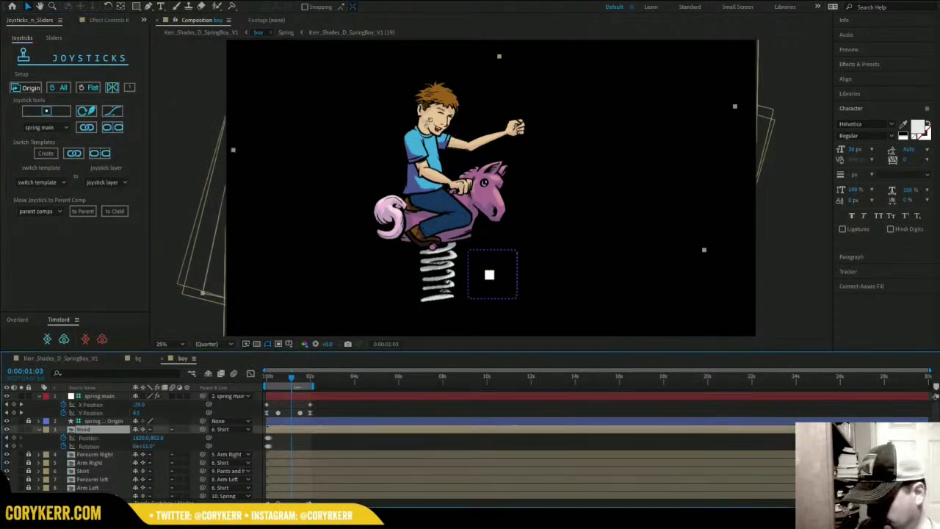
pyautogui.press('Home')
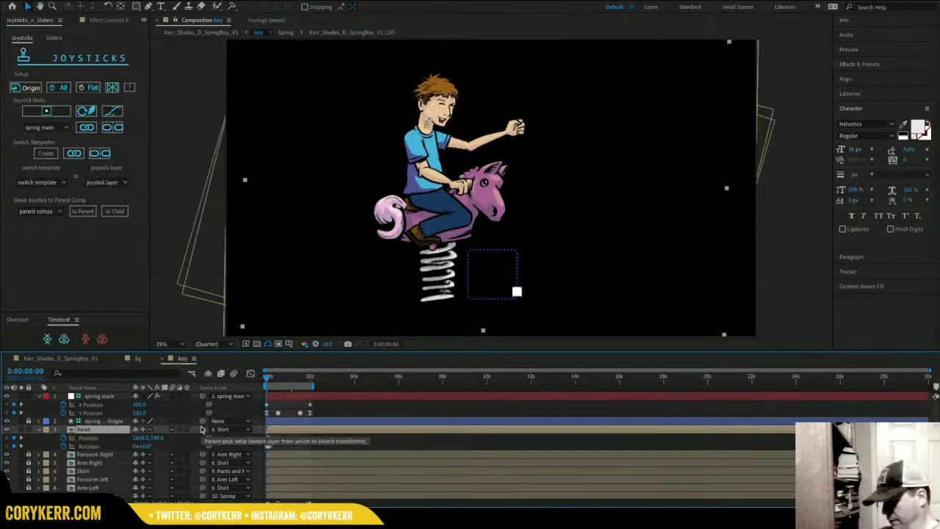
pyautogui.press('=')
pyautogui.press('=')
pyautogui.press('=')
pyautogui.press('=')
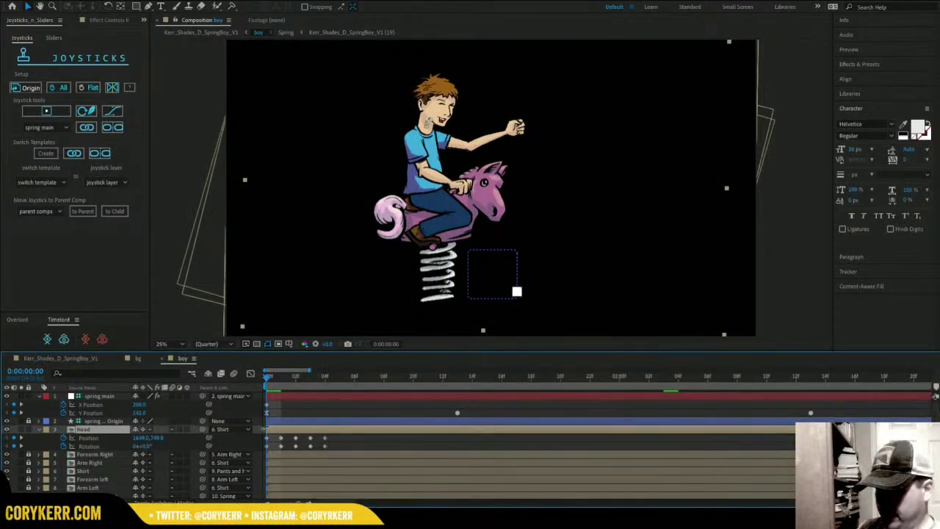
pyautogui.moveTo(299, 379); pyautogui.dragTo(266, 390)
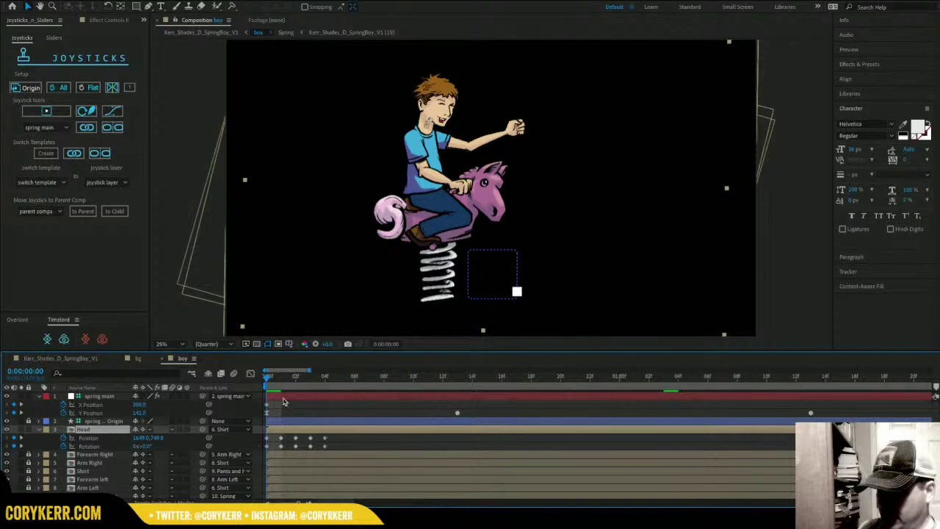
# Lower the Head layer on frame 0 by setting its vertical Position to about 783, and compare it with the neighbouring poses.
pyautogui.moveTo(141, 439); pyautogui.dragTo(152, 445)
pyautogui.hotkey('ctrl', 'z')
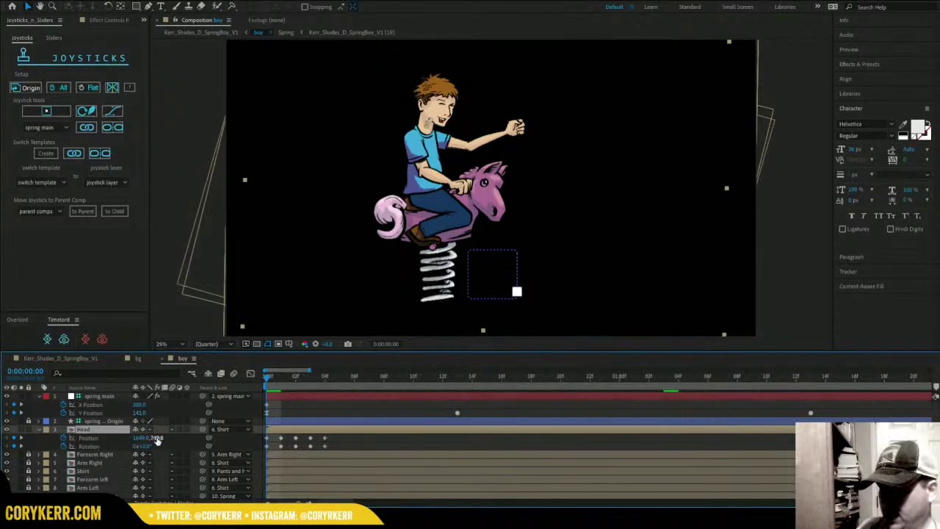
pyautogui.moveTo(152, 438); pyautogui.dragTo(182, 434)
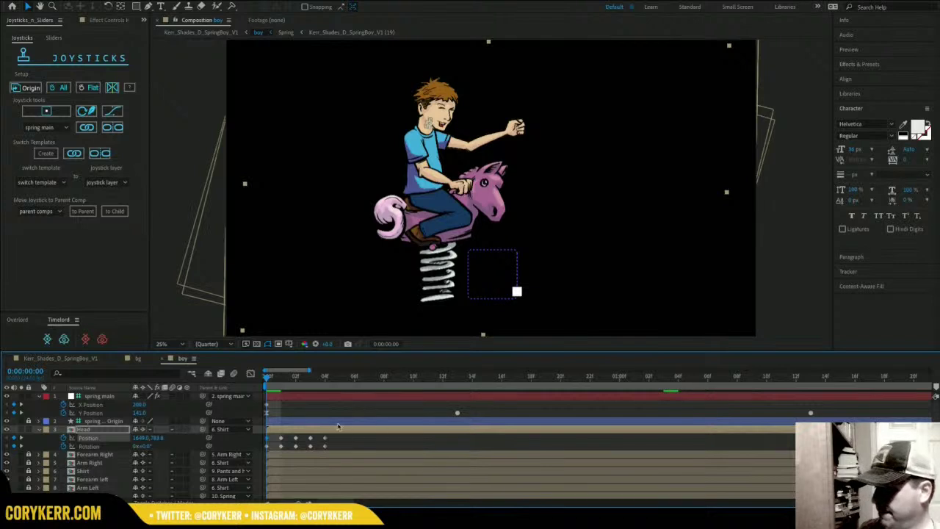
pyautogui.click(282, 441)
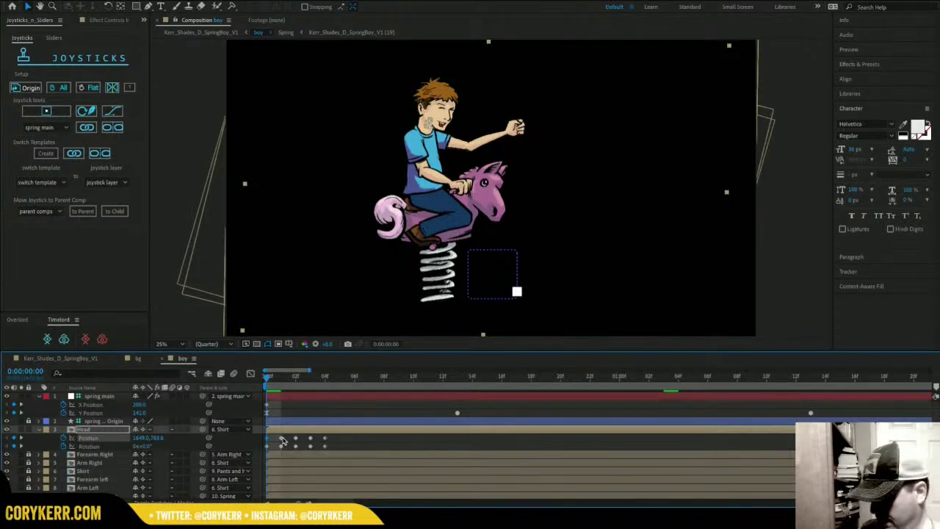
pyautogui.click(281, 380)
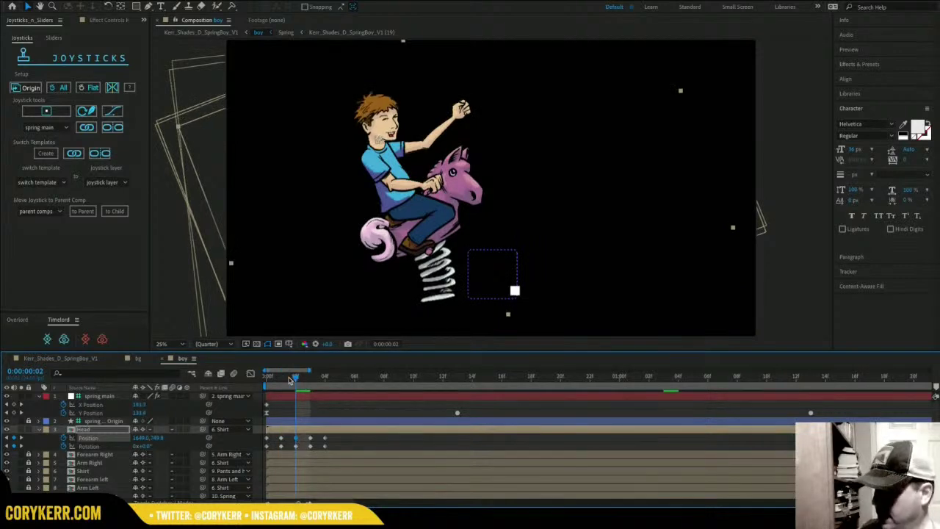
pyautogui.moveTo(293, 377); pyautogui.dragTo(266, 377)
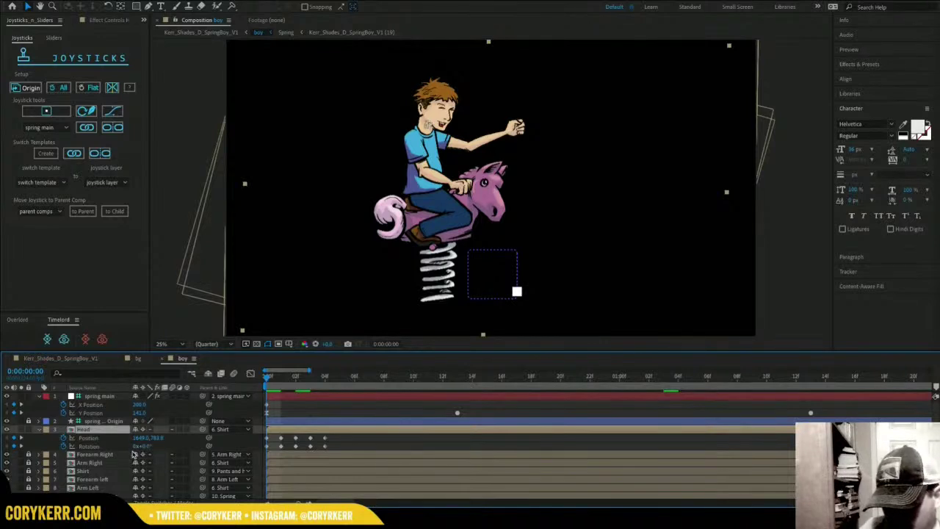
# Bind the Head, Pants and horse, and Spring layers back to the spring main joystick and preview the animation.
pyautogui.click(437, 238)
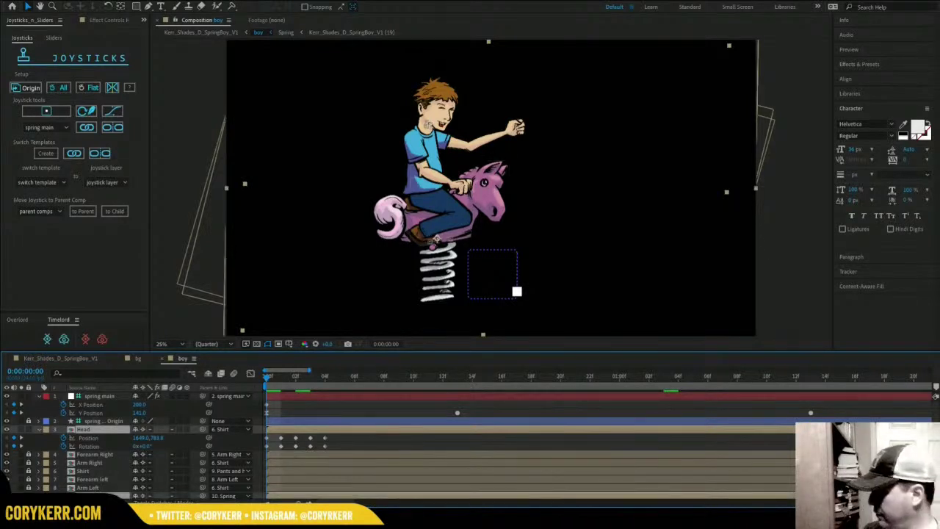
pyautogui.scroll(-1, 590, 453)
pyautogui.keyDown('shift'); pyautogui.click(122, 495); pyautogui.keyUp('shift')
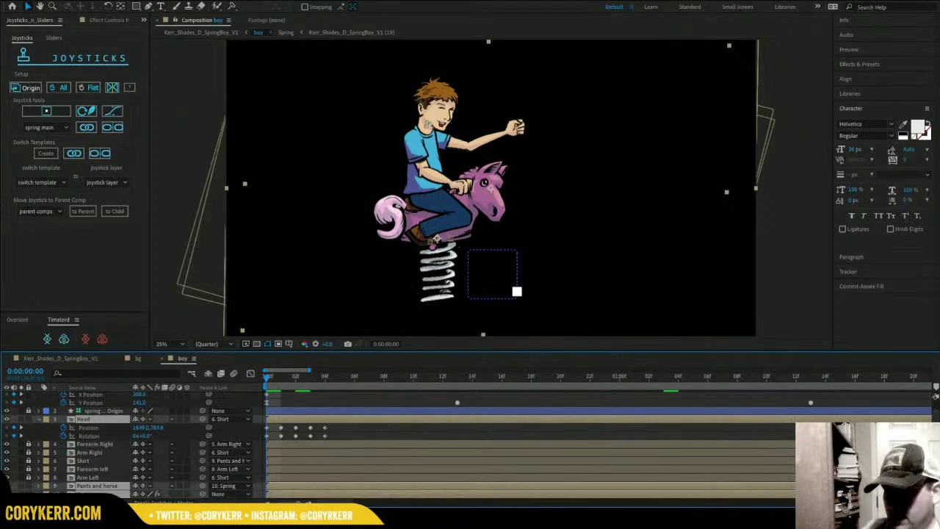
pyautogui.click(85, 129)
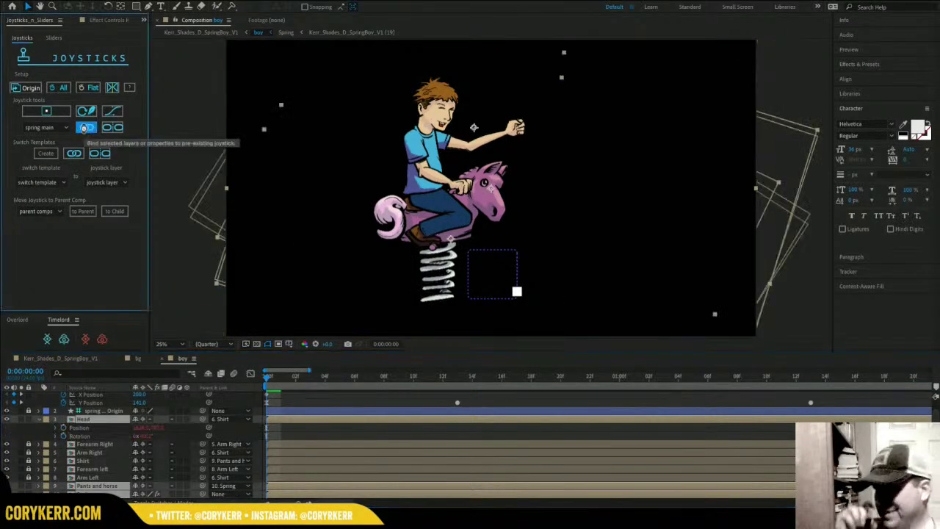
pyautogui.click(282, 378)
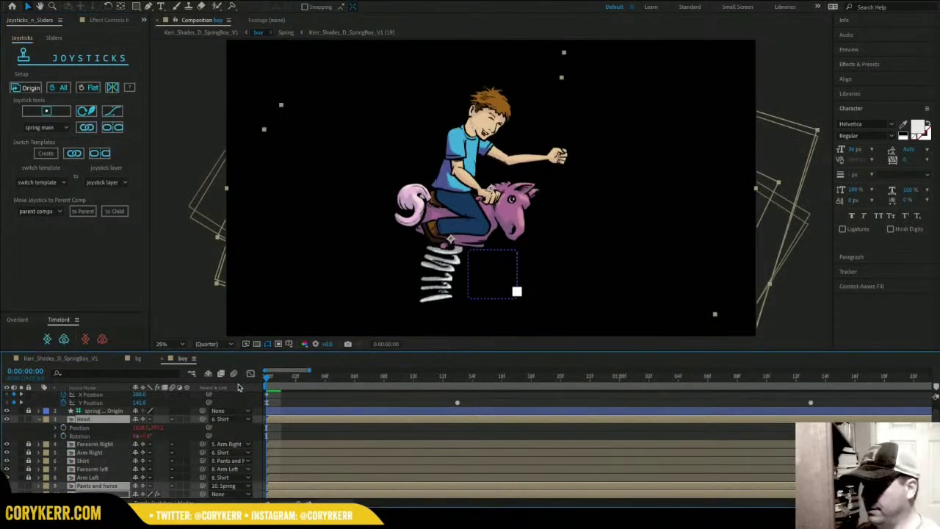
pyautogui.press('space')
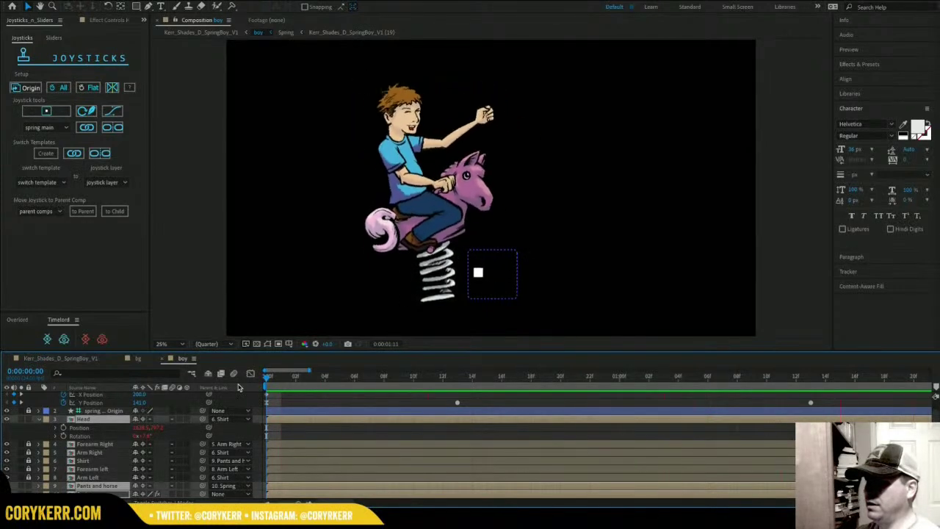
pyautogui.press('space')
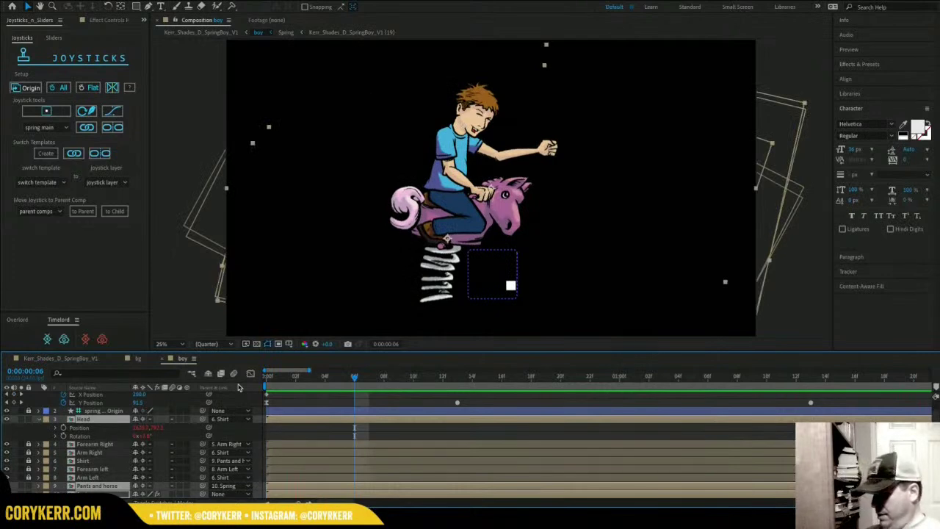
# Delete spring main's two middle Y Position keyframes and preview the motion from the start.
pyautogui.press('-')
pyautogui.press('-')
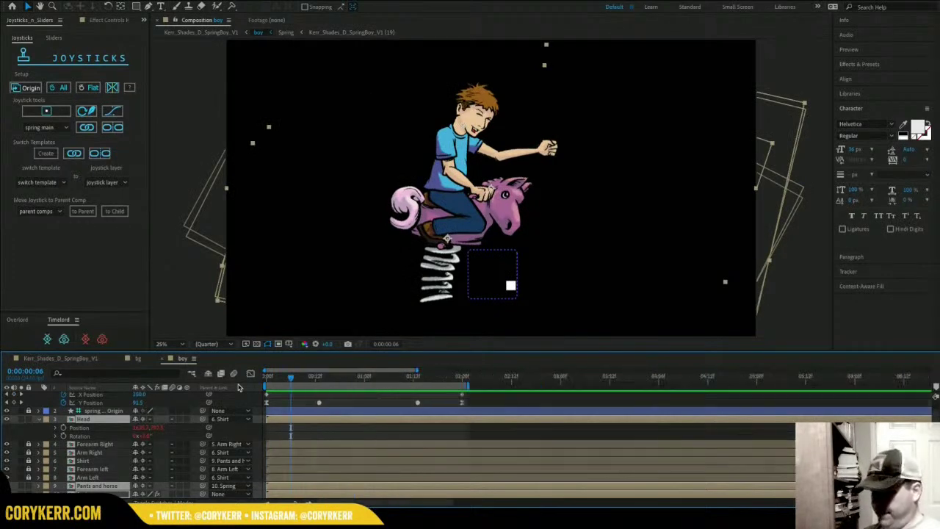
pyautogui.moveTo(431, 399); pyautogui.dragTo(307, 416)
pyautogui.press('Delete')
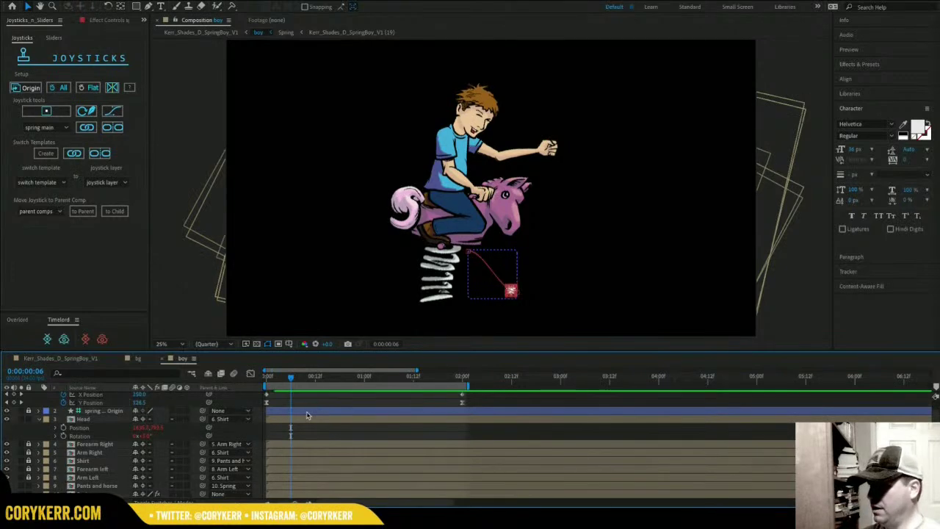
pyautogui.moveTo(288, 379); pyautogui.dragTo(266, 380)
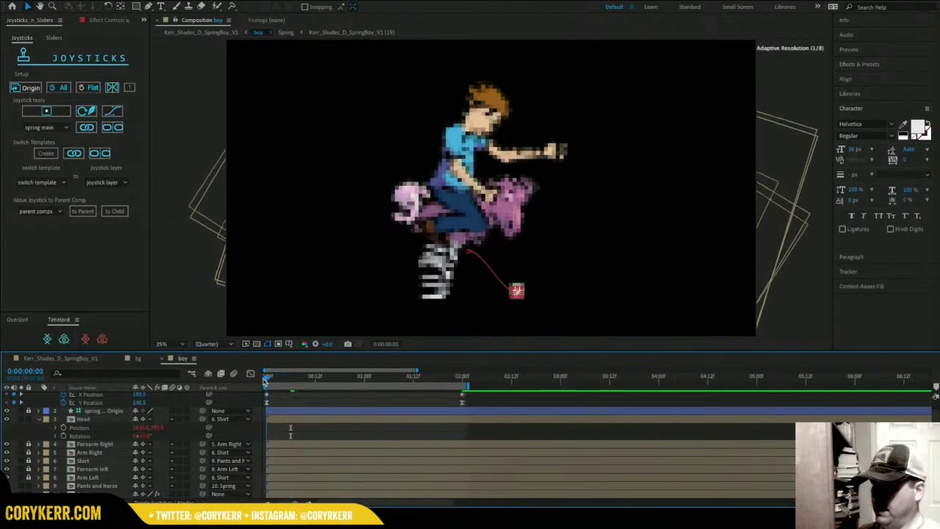
pyautogui.press('space')
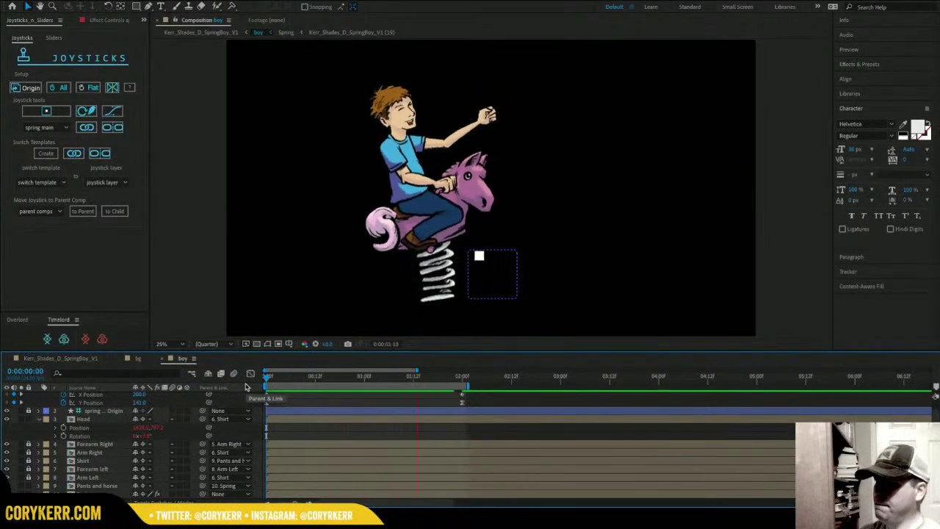
pyautogui.press('space')
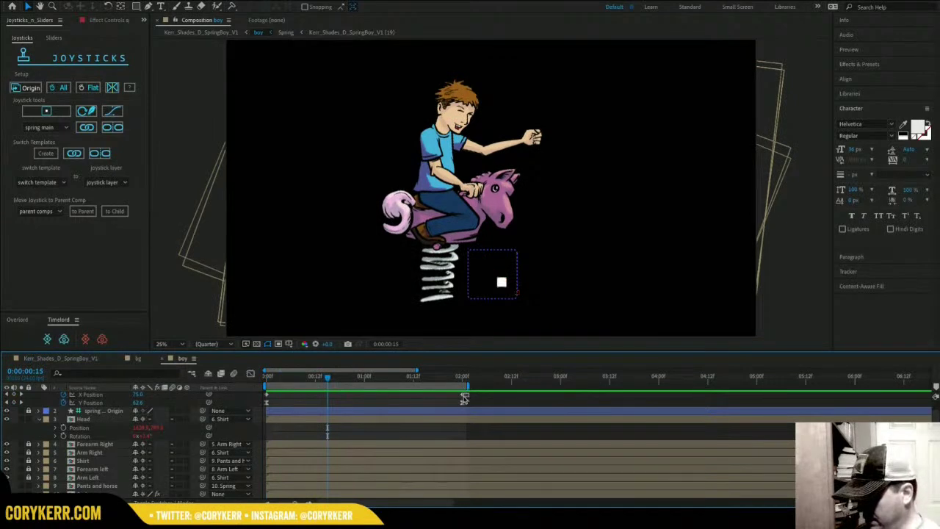
# Retime spring main's X Position keyframes to frames 7 and 2:07 and its Y Position keyframes to 0 and 2:12, and preview the offset motion.
pyautogui.moveTo(464, 397); pyautogui.dragTo(261, 410)
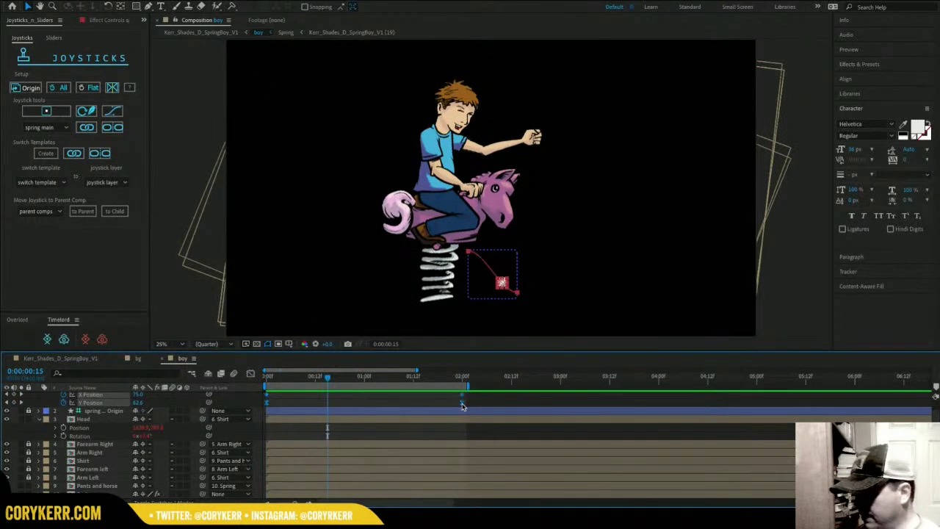
pyautogui.moveTo(463, 405); pyautogui.dragTo(488, 404)
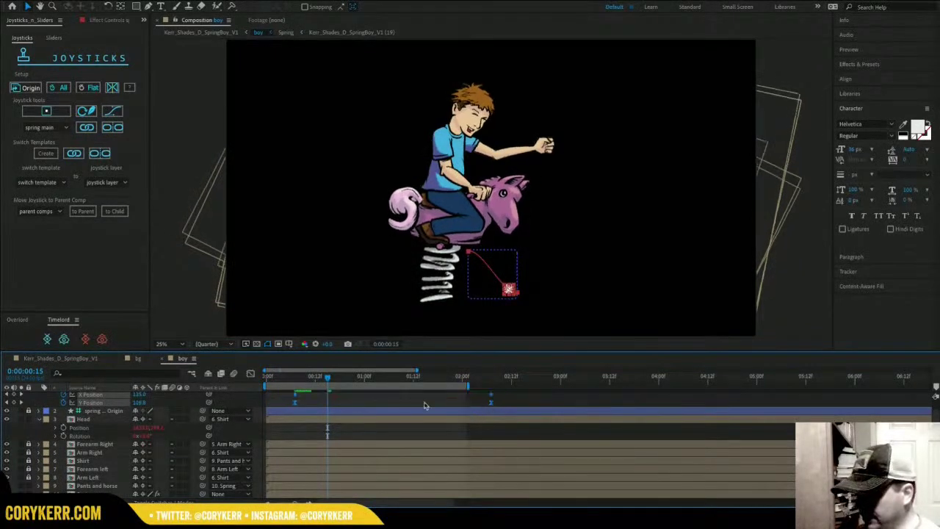
pyautogui.click(310, 407)
pyautogui.moveTo(294, 404); pyautogui.dragTo(267, 406)
pyautogui.moveTo(491, 404); pyautogui.dragTo(511, 405)
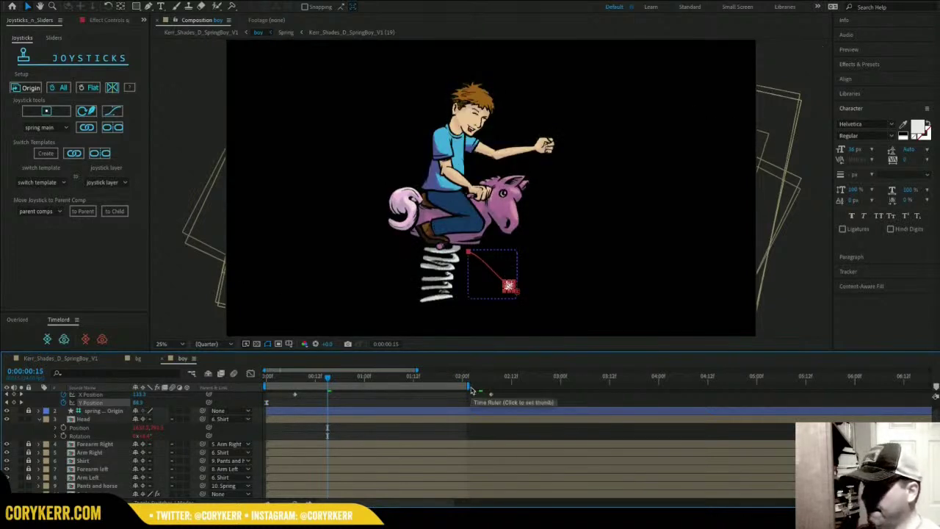
pyautogui.click(268, 376)
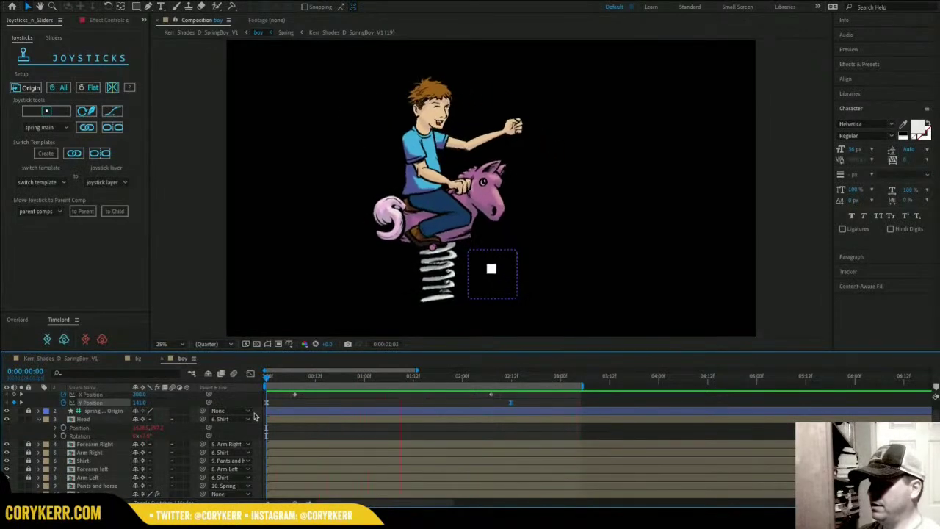
pyautogui.press('space')
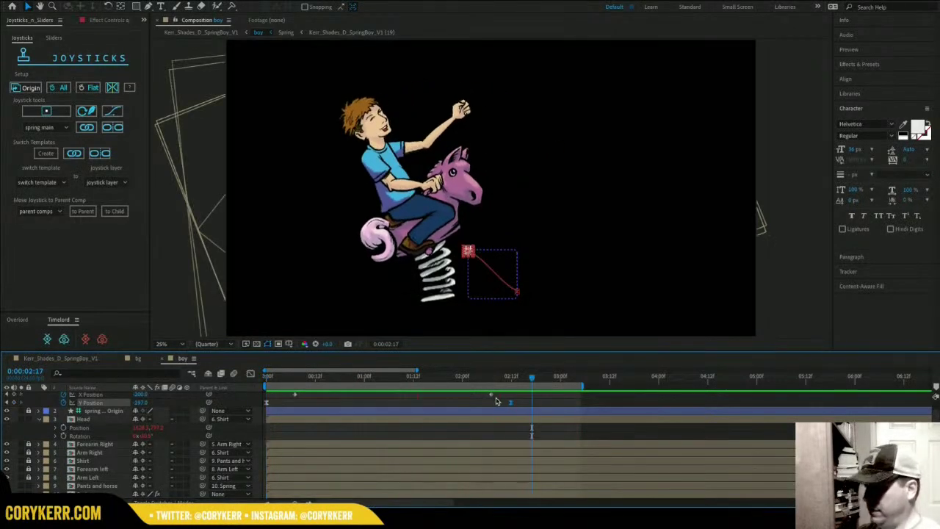
# Easy-ease spring main's X Position keyframes, retime them to 0:09 and 2:09 and the last Y Position keyframe to about 2:20, and preview.
pyautogui.moveTo(500, 391); pyautogui.dragTo(286, 397)
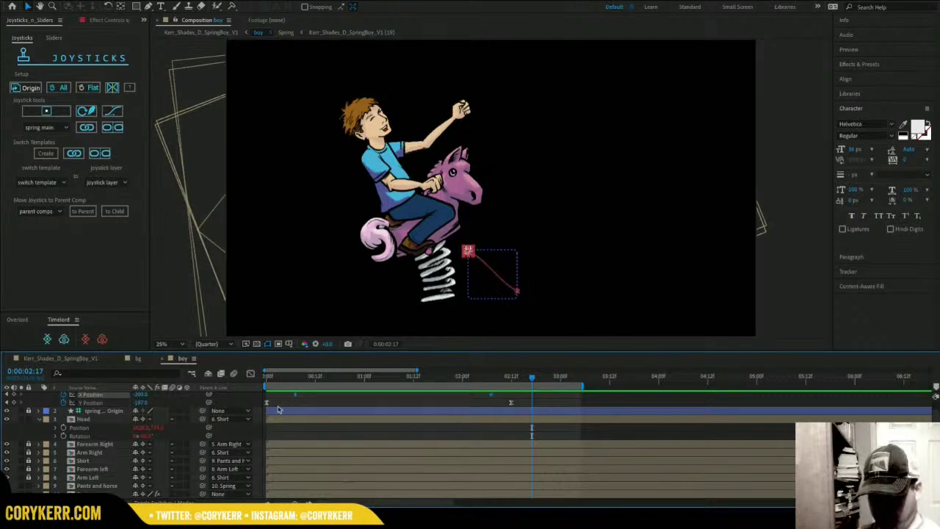
pyautogui.press('Home')
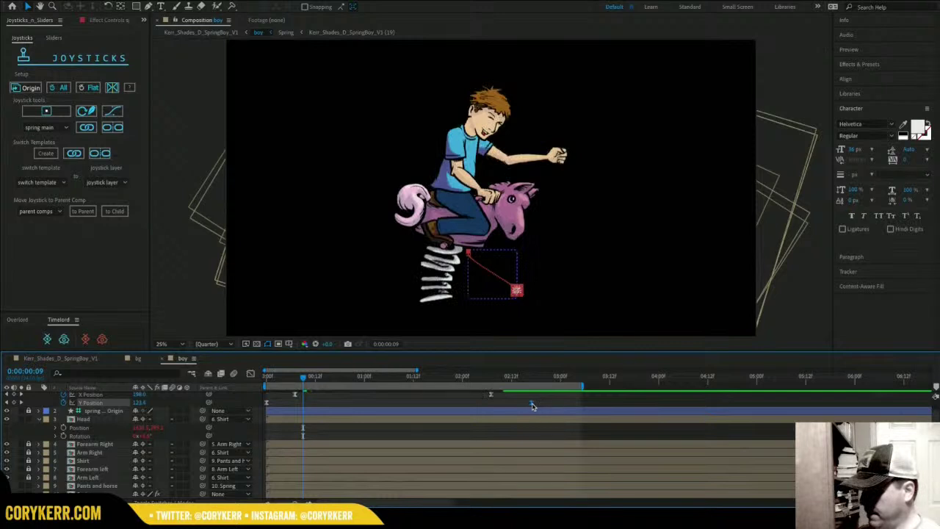
pyautogui.moveTo(551, 410); pyautogui.dragTo(237, 401)
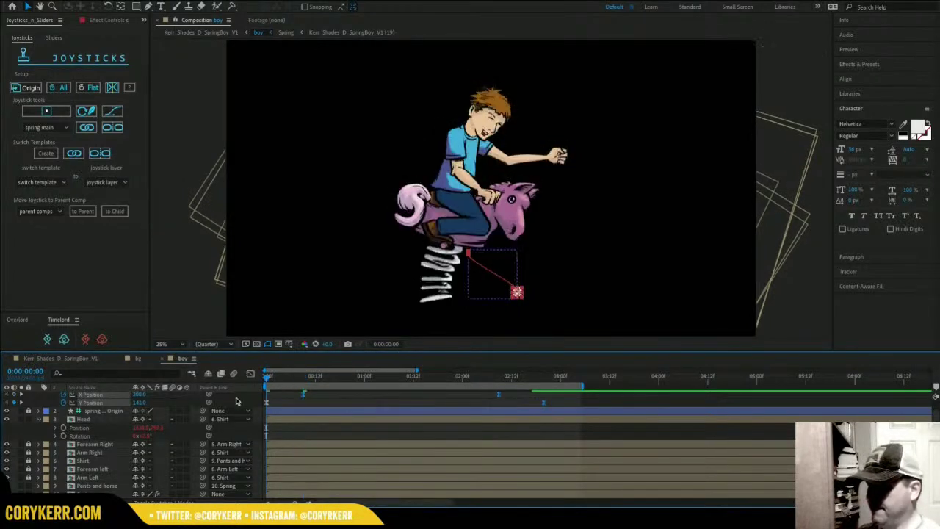
pyautogui.press('space')
pyautogui.press('space')
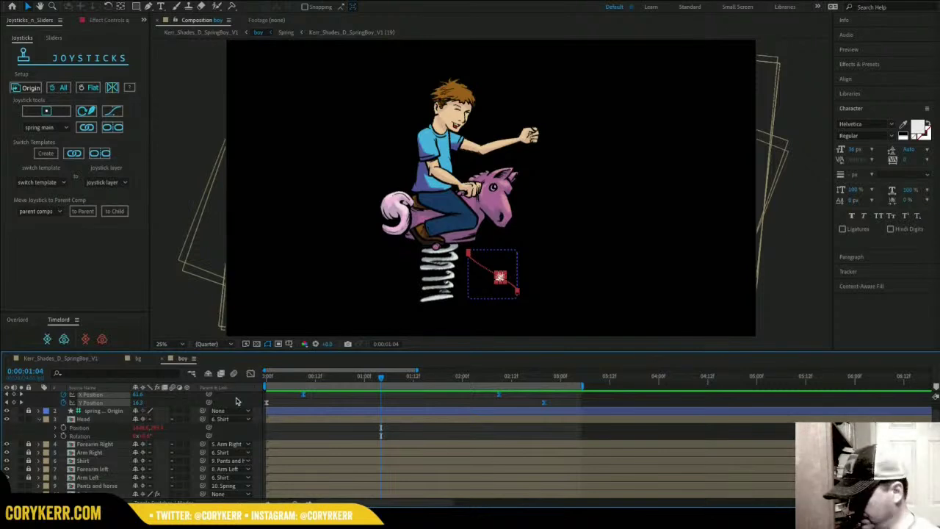
# Extend the work area to almost 6 seconds and copy spring main's first X Position keyframe to 0:00:05:16.
pyautogui.click(544, 380)
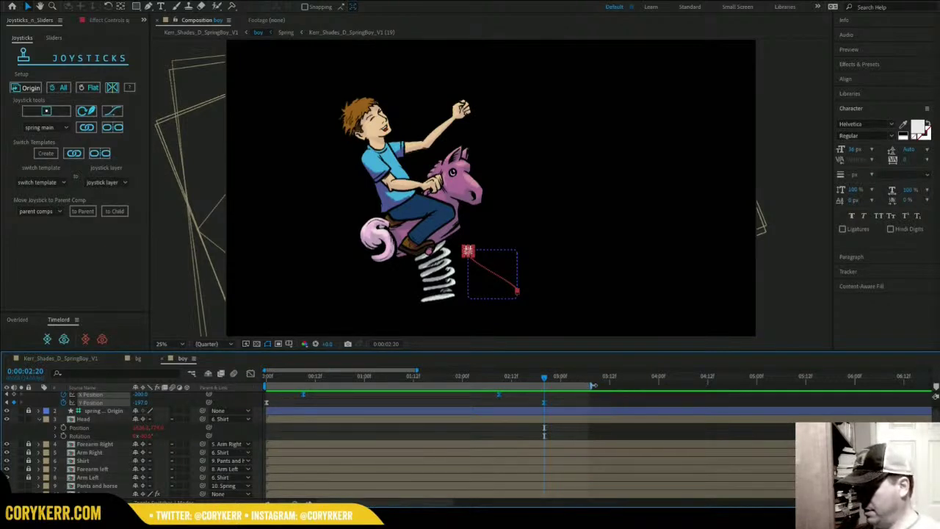
pyautogui.moveTo(592, 384); pyautogui.dragTo(846, 388)
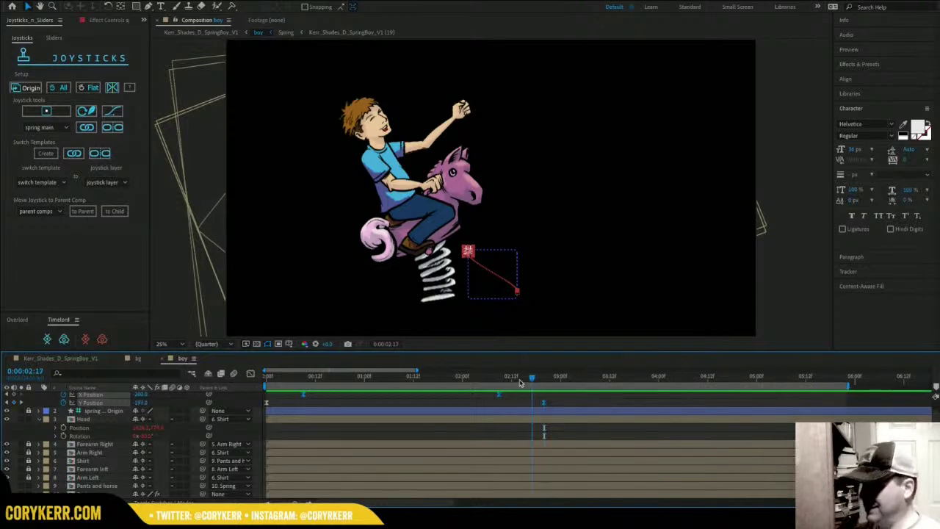
pyautogui.press('space')
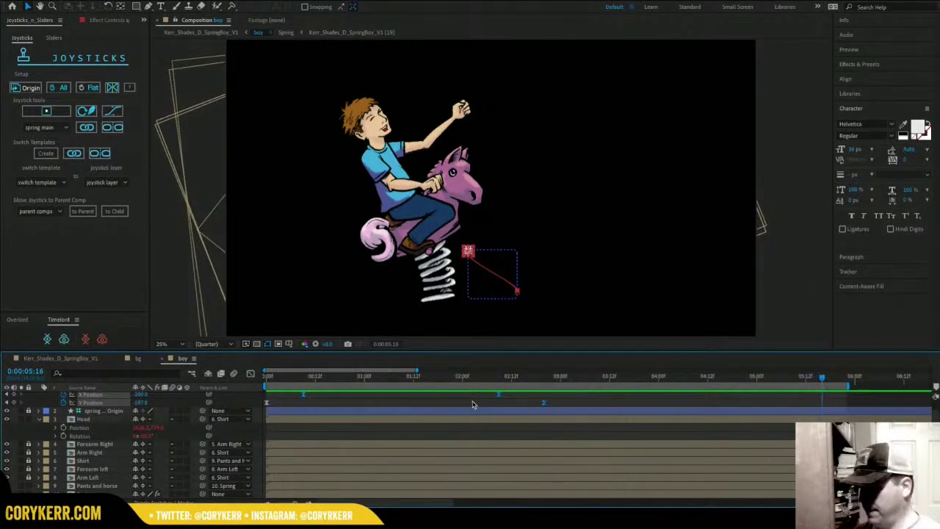
pyautogui.click(340, 407)
pyautogui.click(303, 394)
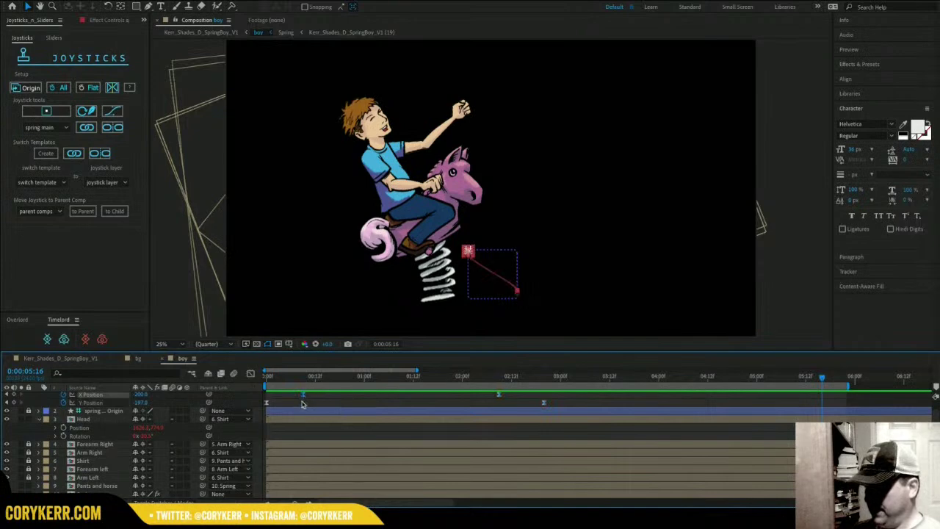
pyautogui.hotkey('ctrl', 'v')
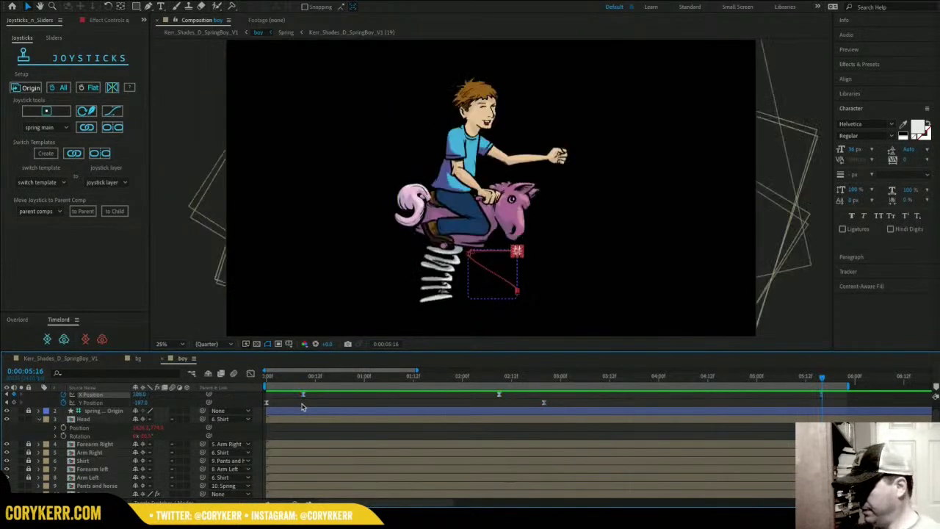
# Copy spring main's first Y Position keyframe to 0:00:06:00 and preview the rocking loop with the work area ending there.
pyautogui.moveTo(477, 375); pyautogui.dragTo(827, 397)
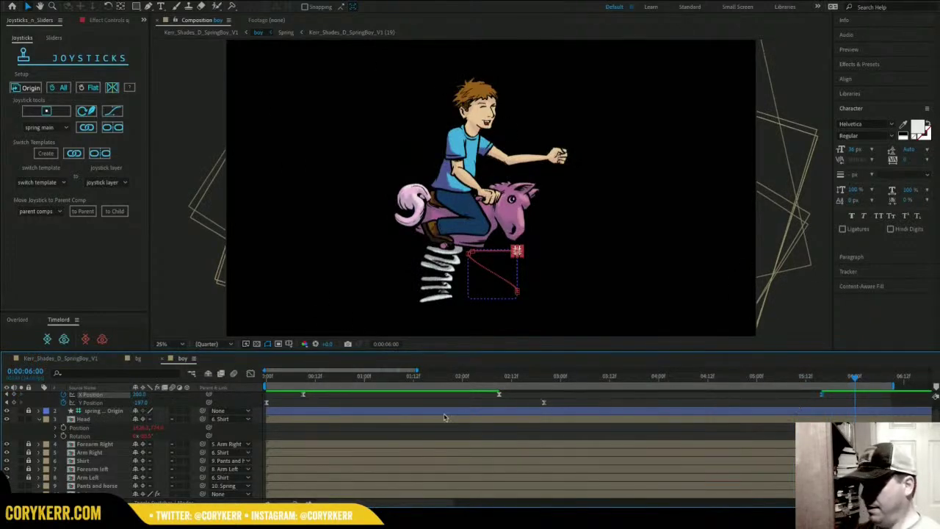
pyautogui.click(267, 403)
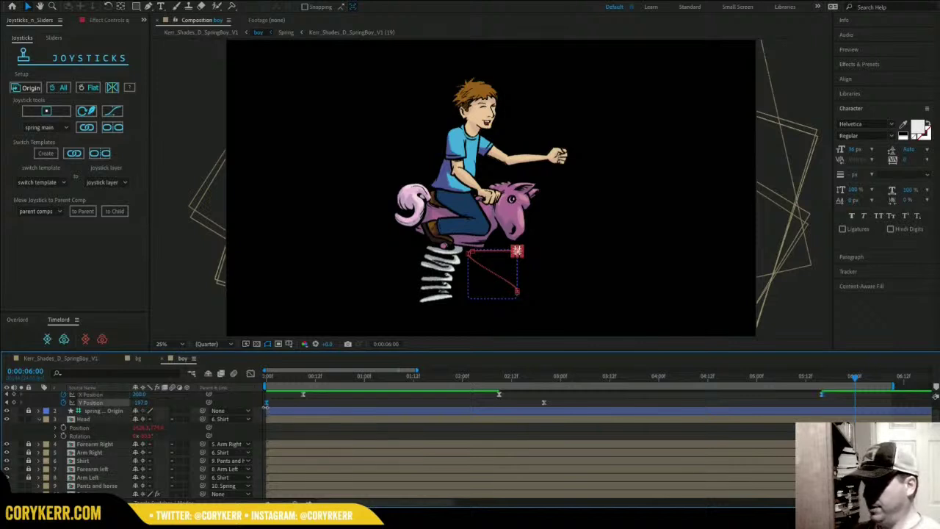
pyautogui.moveTo(518, 251); pyautogui.dragTo(517, 292)
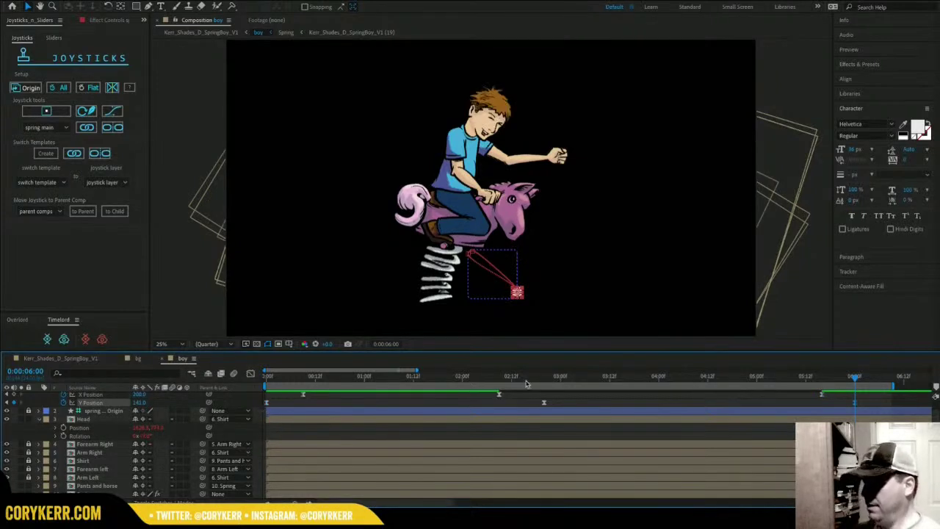
pyautogui.moveTo(470, 378); pyautogui.dragTo(183, 439)
pyautogui.press('space')
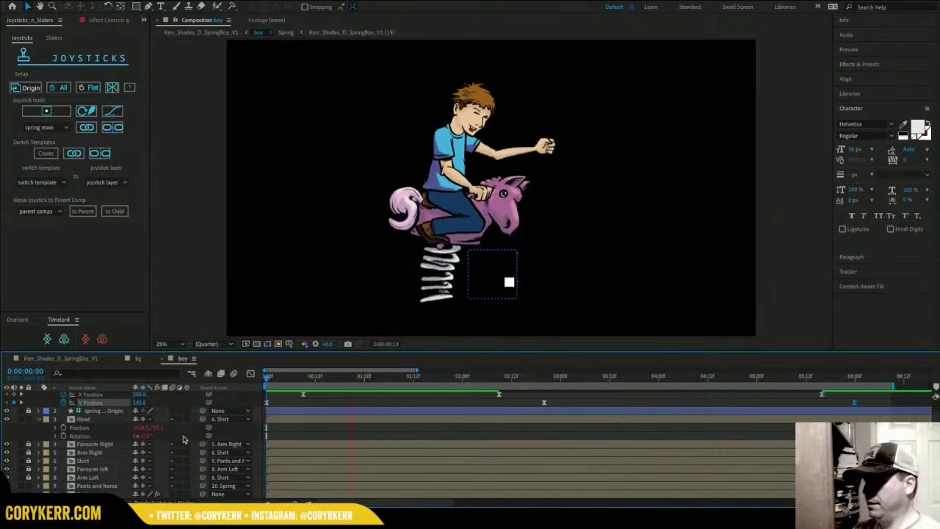
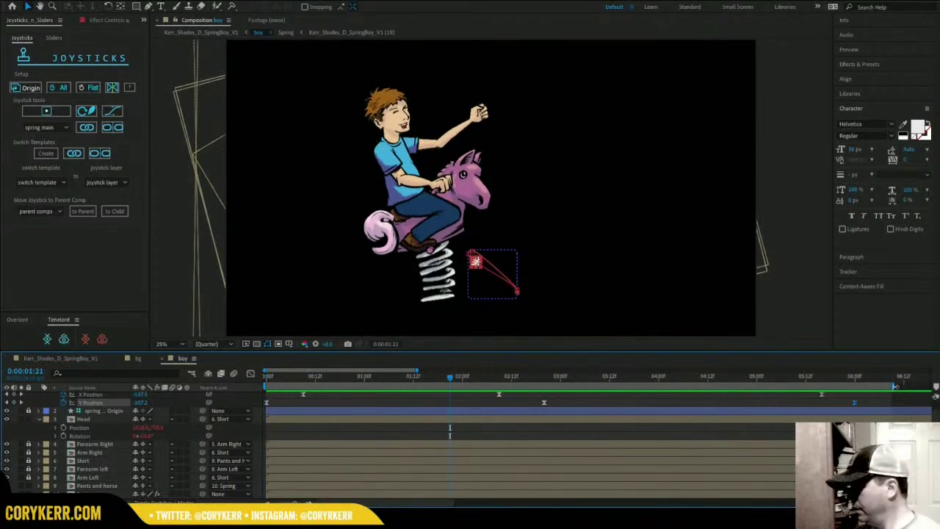
pyautogui.moveTo(895, 386); pyautogui.dragTo(863, 388)
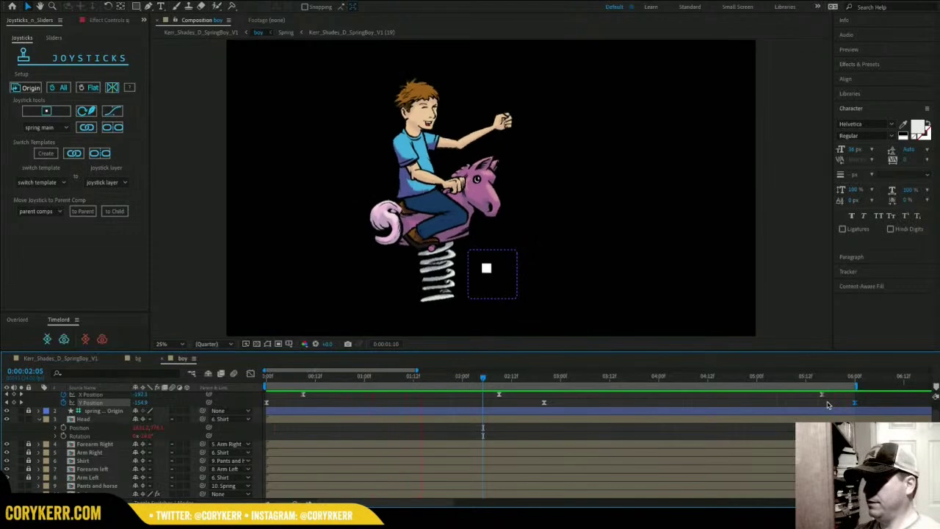
pyautogui.press('space')
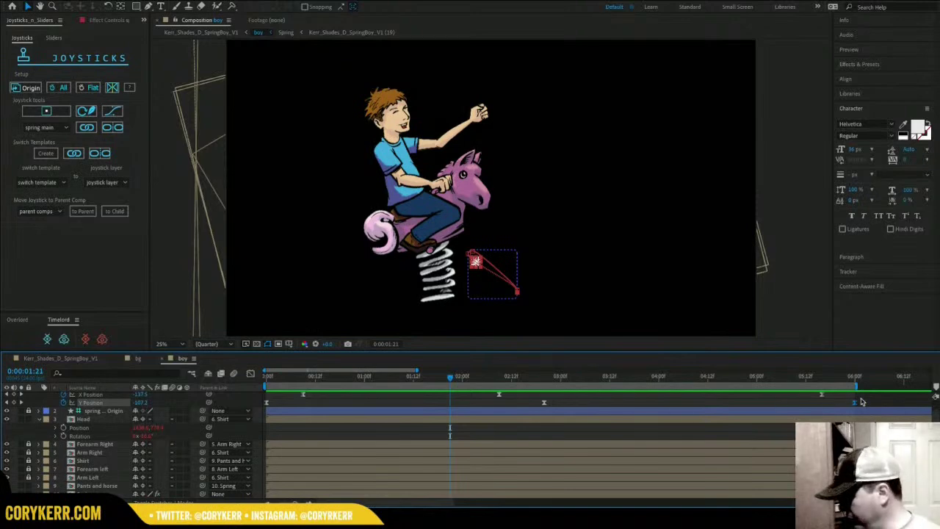
# Time-scale all spring main X and Y Position keyframes so the last falls at 4:00, and nudge the off-frame ones onto whole frames.
pyautogui.moveTo(865, 395); pyautogui.dragTo(265, 409)
pyautogui.moveTo(854, 406); pyautogui.dragTo(658, 404)
pyautogui.click(511, 406)
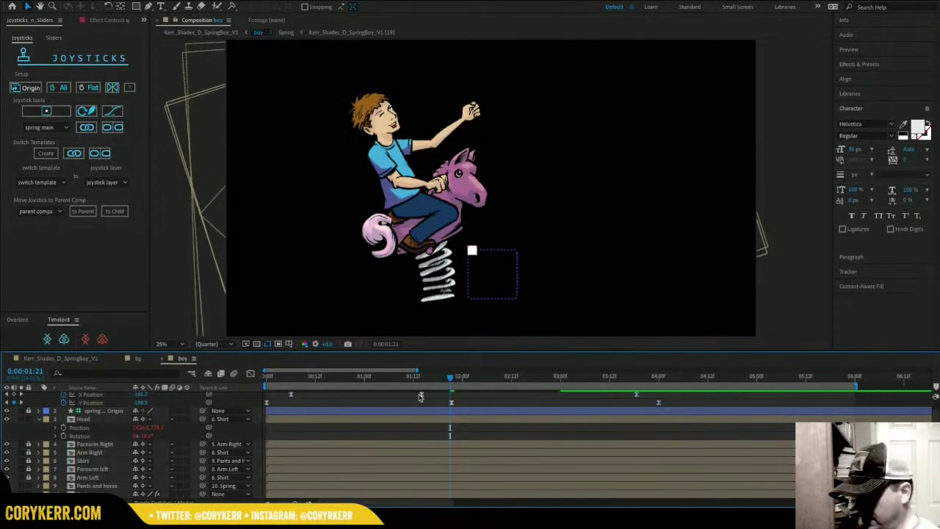
pyautogui.click(421, 396)
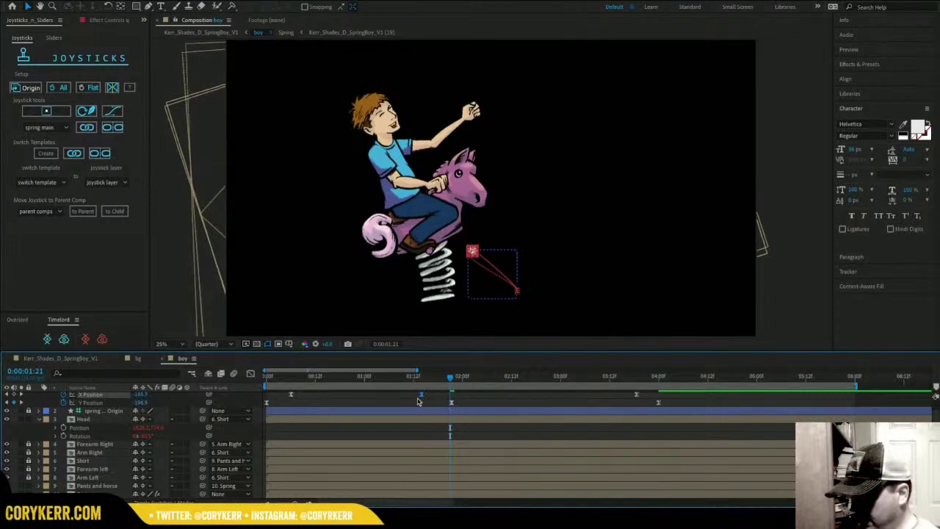
pyautogui.click(451, 403)
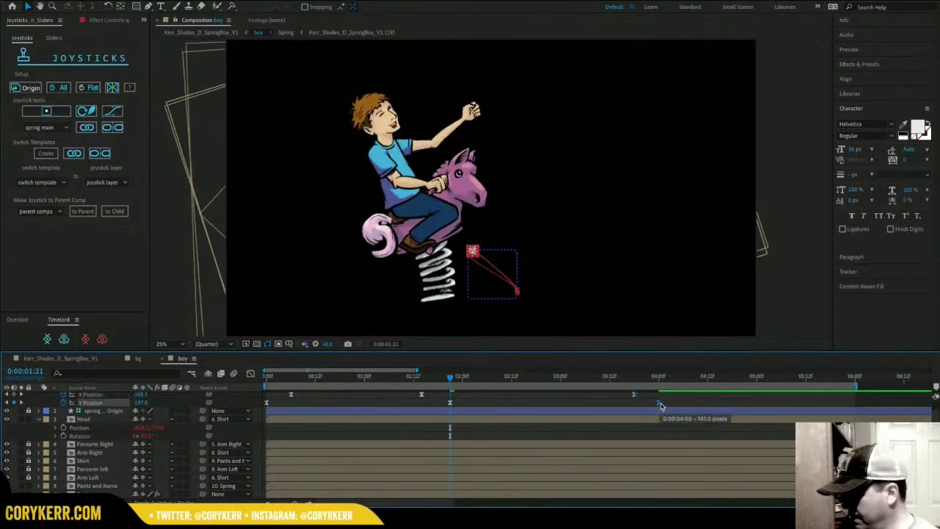
pyautogui.click(292, 395)
# Preview the faster rocking from the start and end the work area at 0:00:04:00.
pyautogui.moveTo(283, 379); pyautogui.dragTo(237, 407)
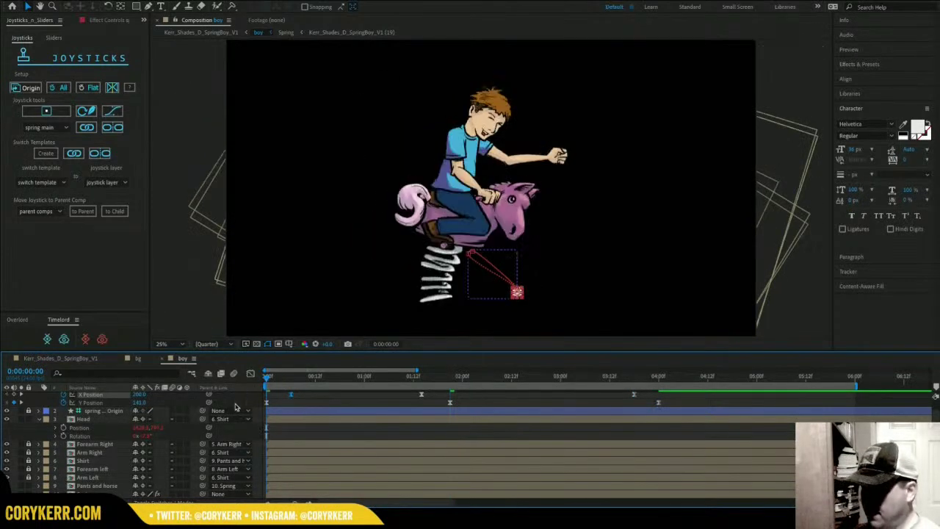
pyautogui.press('space')
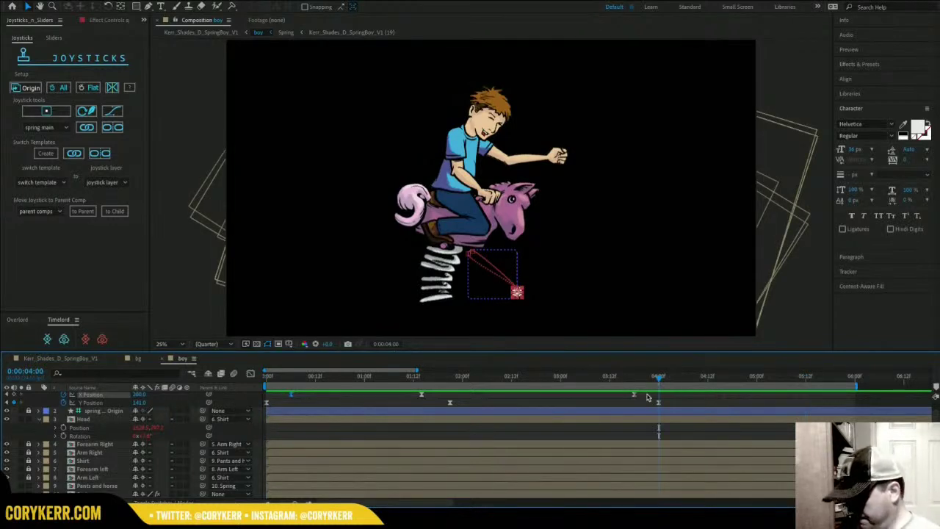
pyautogui.press('space')
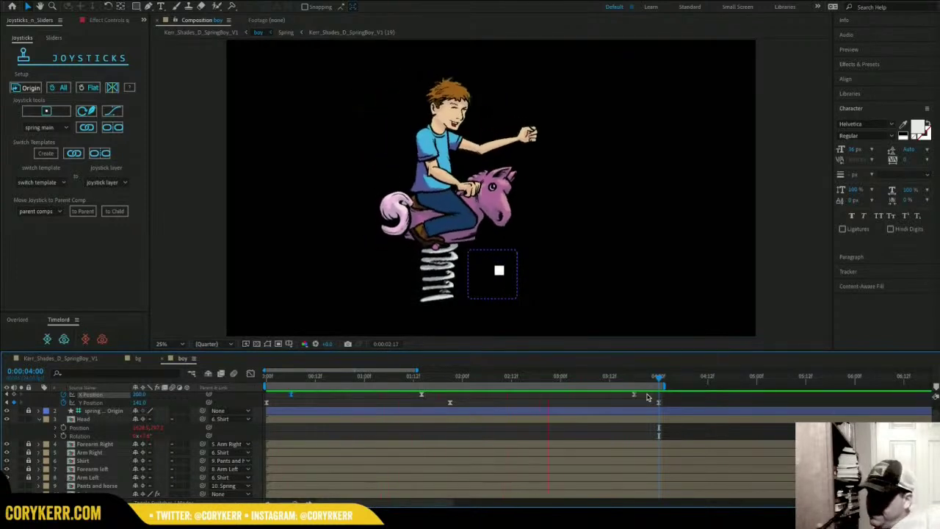
pyautogui.press('space')
# Time-scale all spring main keyframes so the last falls at 3:00, and preview with the work area ending there.
pyautogui.moveTo(671, 395); pyautogui.dragTo(260, 410)
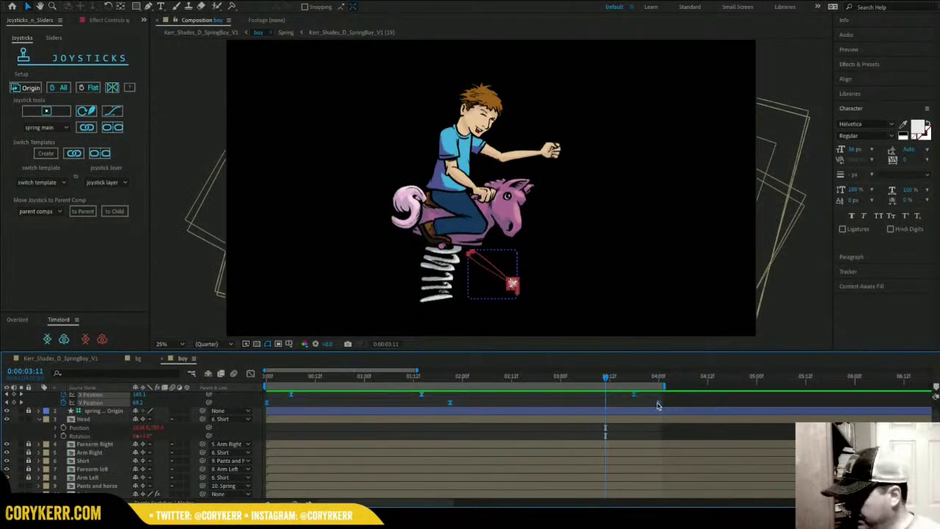
pyautogui.moveTo(657, 405); pyautogui.dragTo(560, 402)
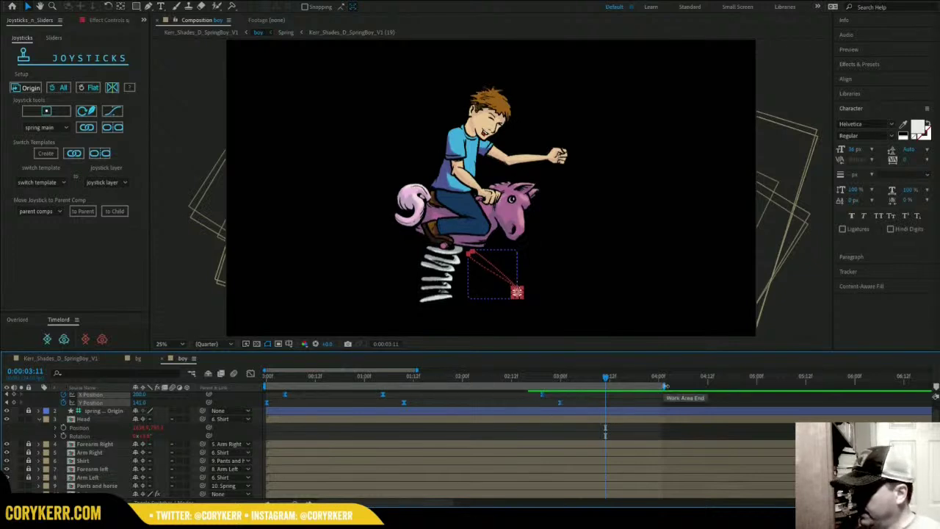
pyautogui.moveTo(662, 385); pyautogui.dragTo(571, 388)
pyautogui.press('space')
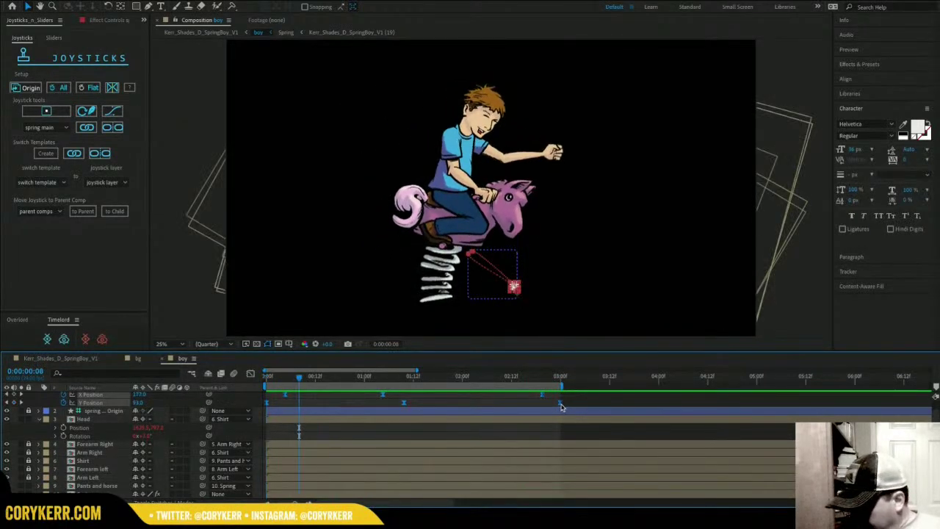
# Time-scale the spring main keyframes so the last falls at about 1:19, and preview the loop with the work area trimmed to match.
pyautogui.moveTo(562, 406); pyautogui.dragTo(440, 403)
pyautogui.moveTo(562, 385); pyautogui.dragTo(247, 398)
pyautogui.press('space')
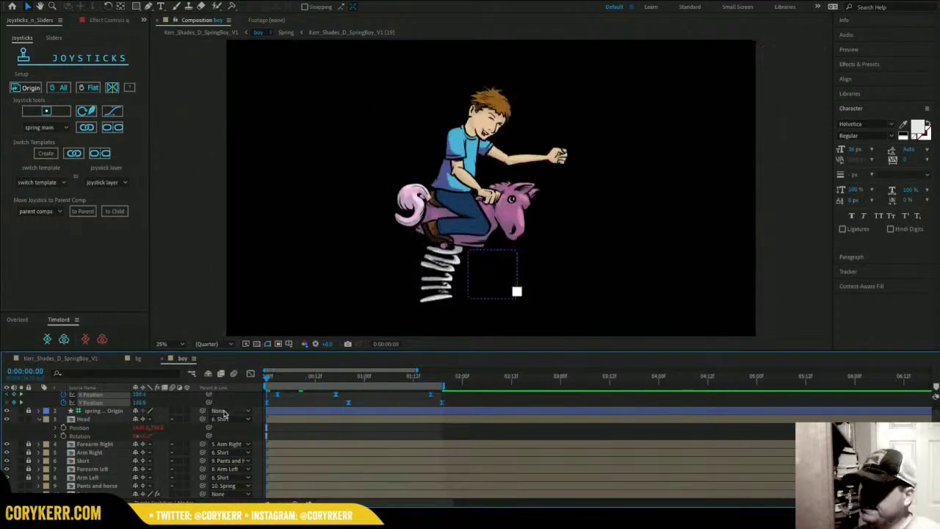
pyautogui.press('space')
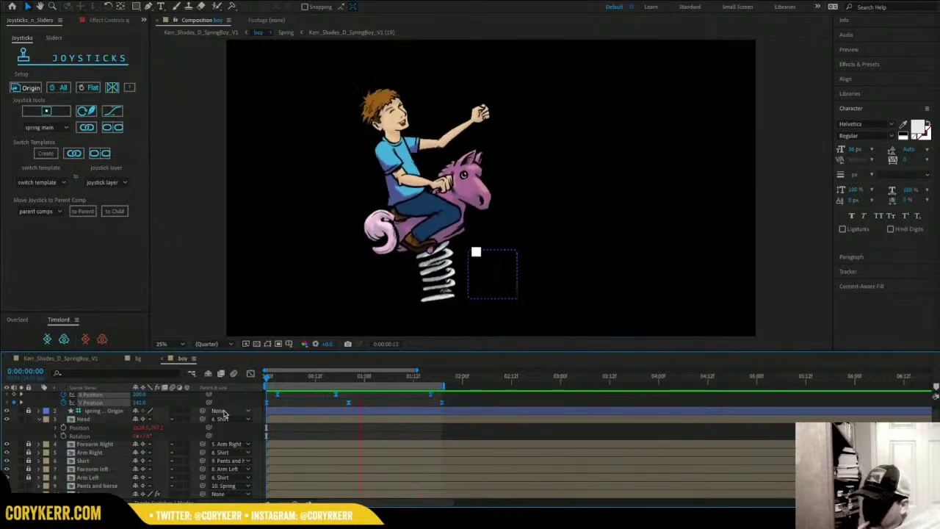
pyautogui.press('space')
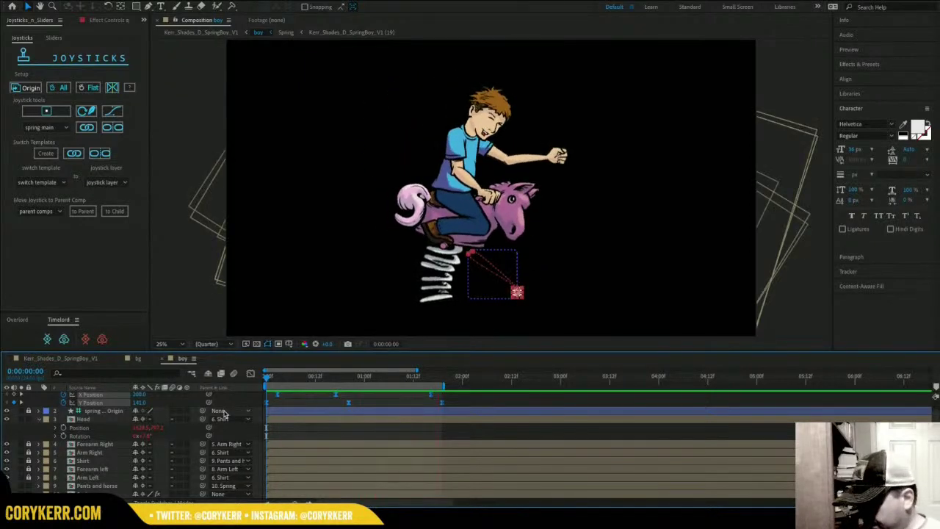
pyautogui.click(454, 412)
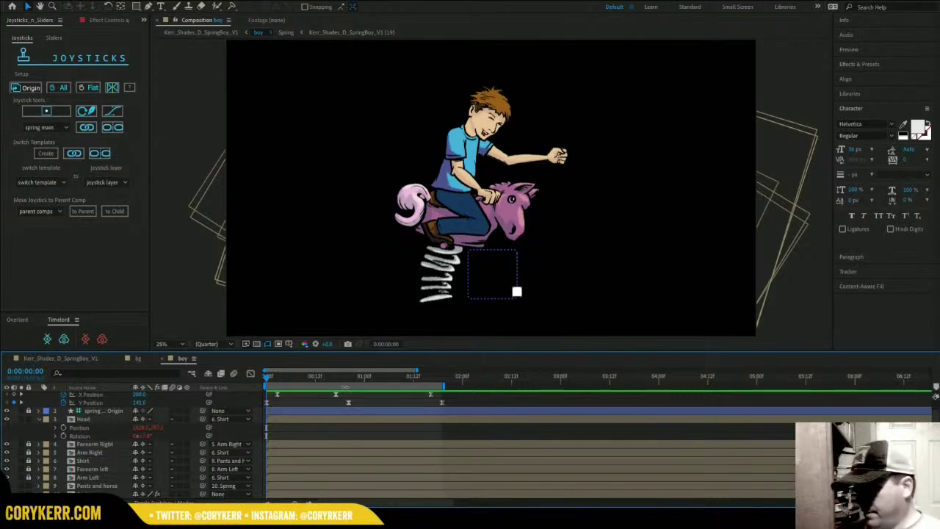
pyautogui.press('space')
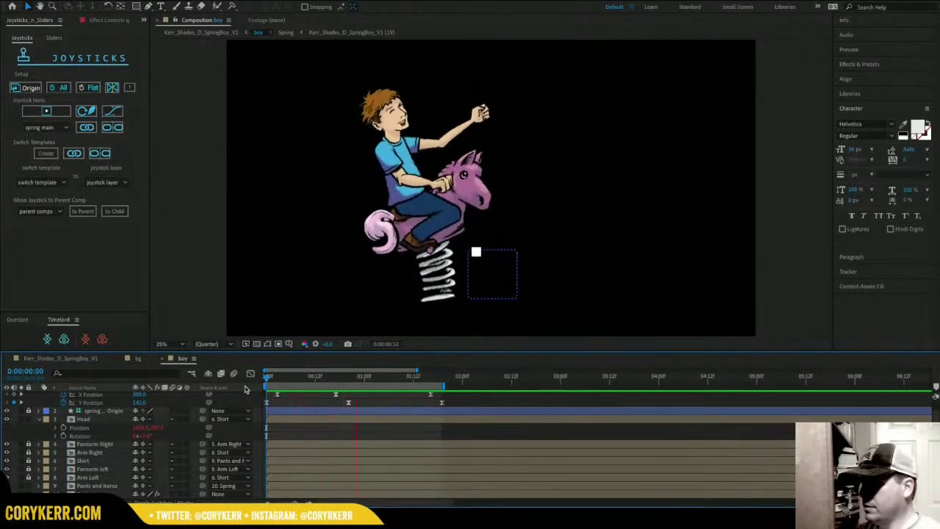
# Delete the last X Position and Y Position keyframes of the spring main layer.
pyautogui.press('space')
pyautogui.moveTo(445, 386); pyautogui.dragTo(417, 408)
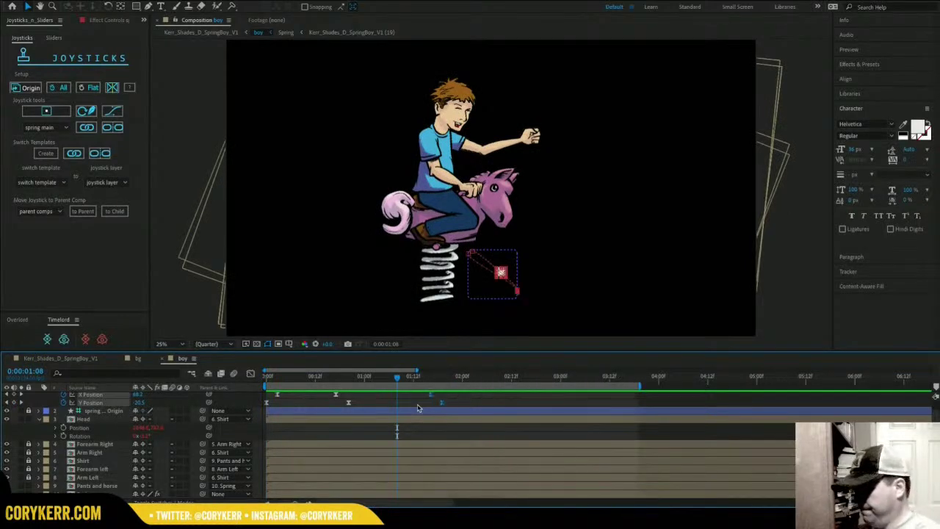
pyautogui.press('Delete')
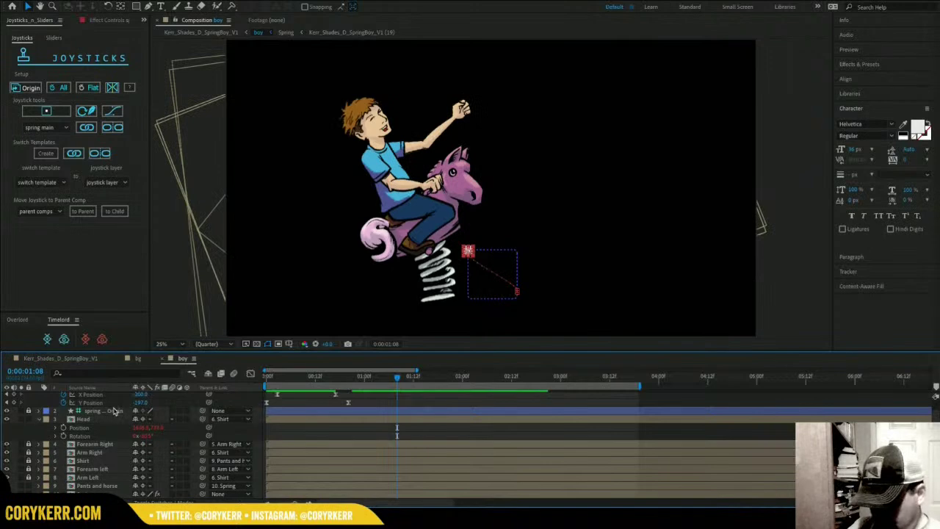
# Add the expression loopOut("pingpong") to both the X Position and Y Position of spring main.
pyautogui.keyDown('alt'); pyautogui.click(71, 395); pyautogui.keyUp('alt')
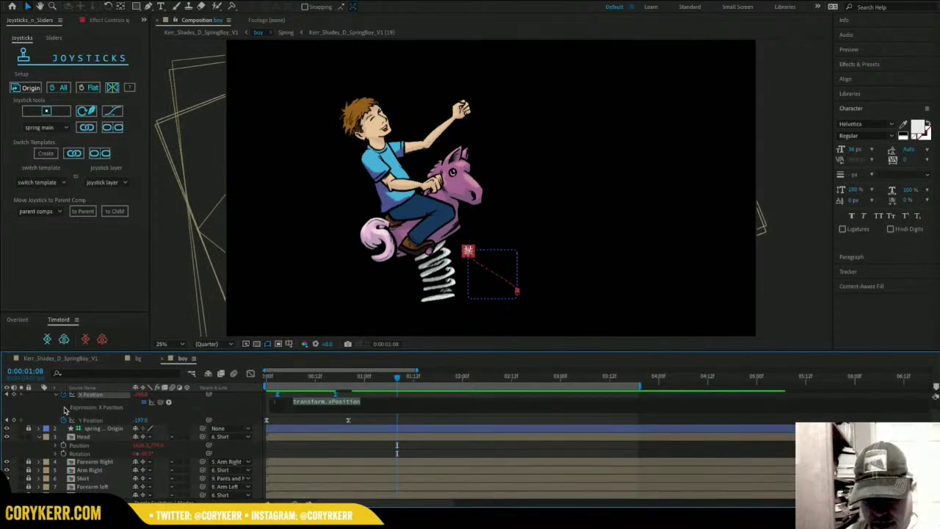
pyautogui.write('loopOut("pingpong')
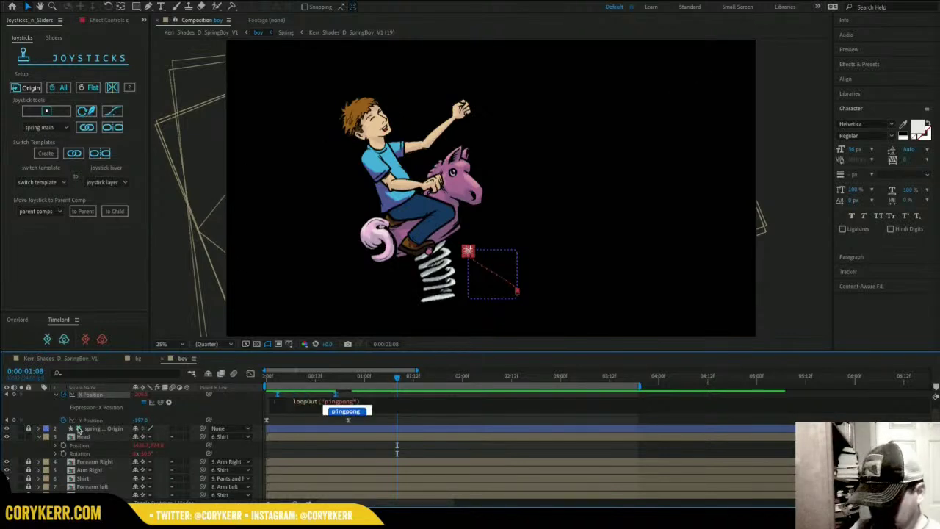
pyautogui.keyDown('alt'); pyautogui.click(63, 420); pyautogui.keyUp('alt')
pyautogui.write('loopOut("pingpong")')
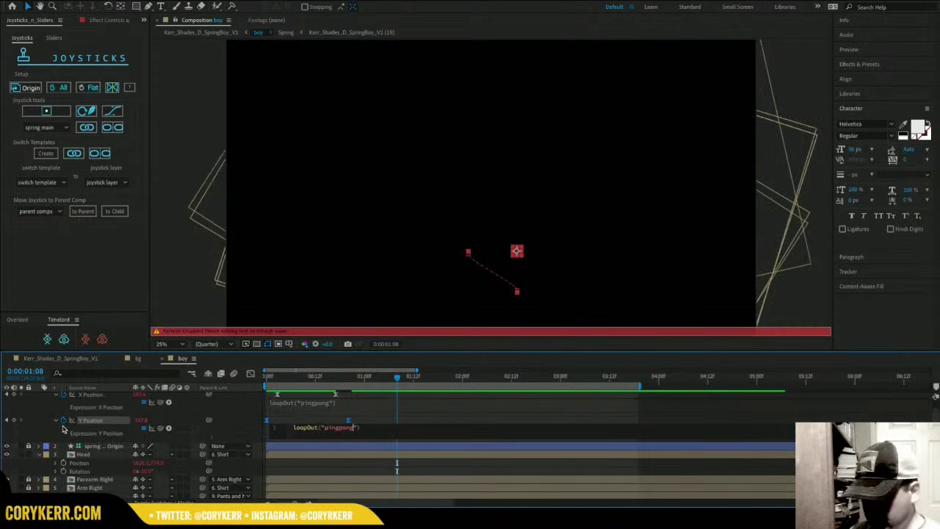
# Extend the work area's end to between 5:12 and 6:00 and preview the looping motion from the start.
pyautogui.moveTo(317, 377); pyautogui.dragTo(236, 387)
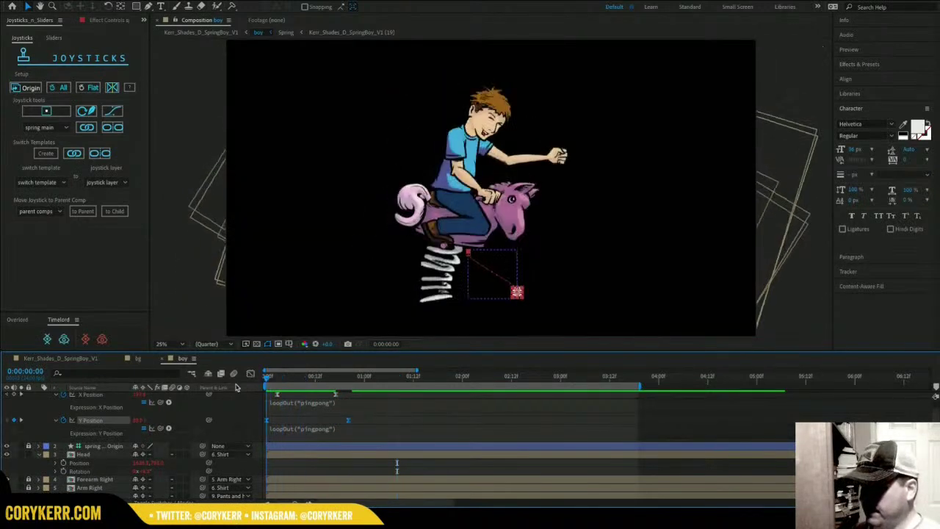
pyautogui.moveTo(640, 383); pyautogui.dragTo(822, 383)
pyautogui.press('space')
pyautogui.press('space')
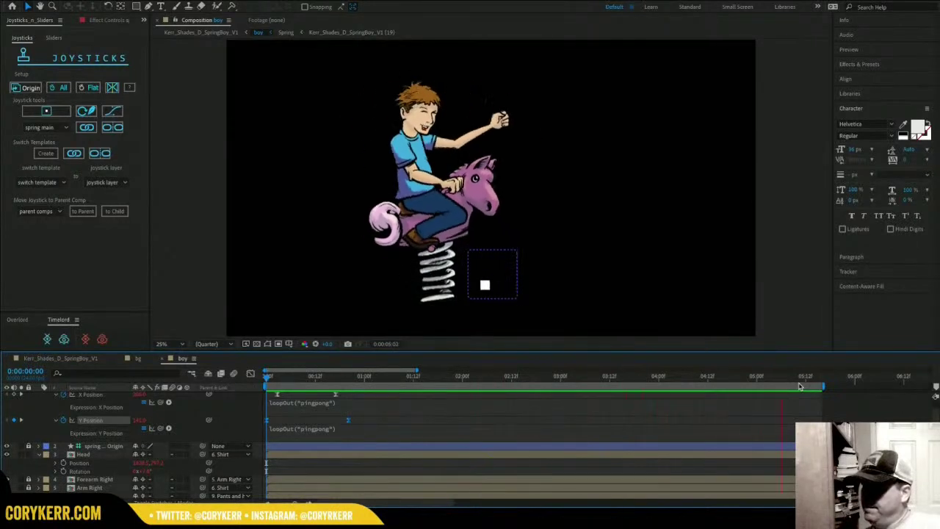
pyautogui.press('space')
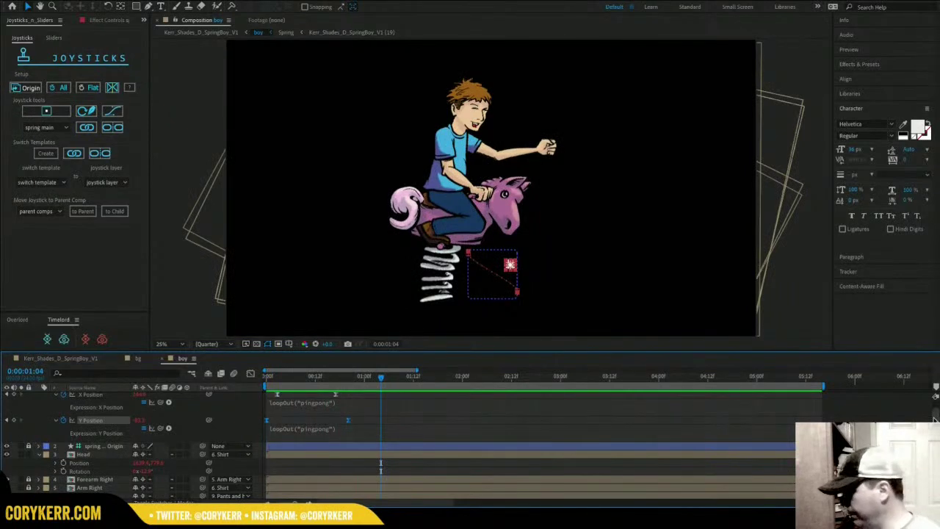
# Collapse the properties of the spring main and Head layers and unlock the arm, forearm and Shirt layers.
pyautogui.scroll(1, 927, 394)
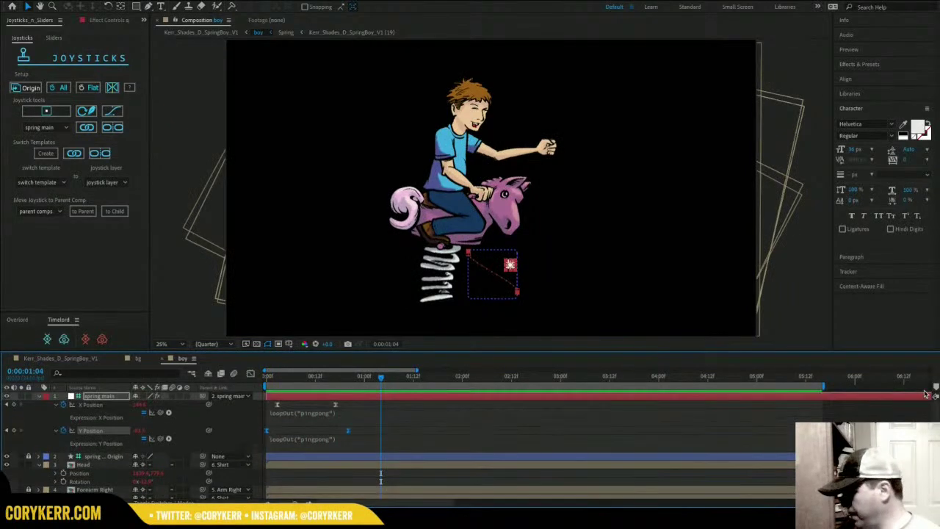
pyautogui.click(40, 397)
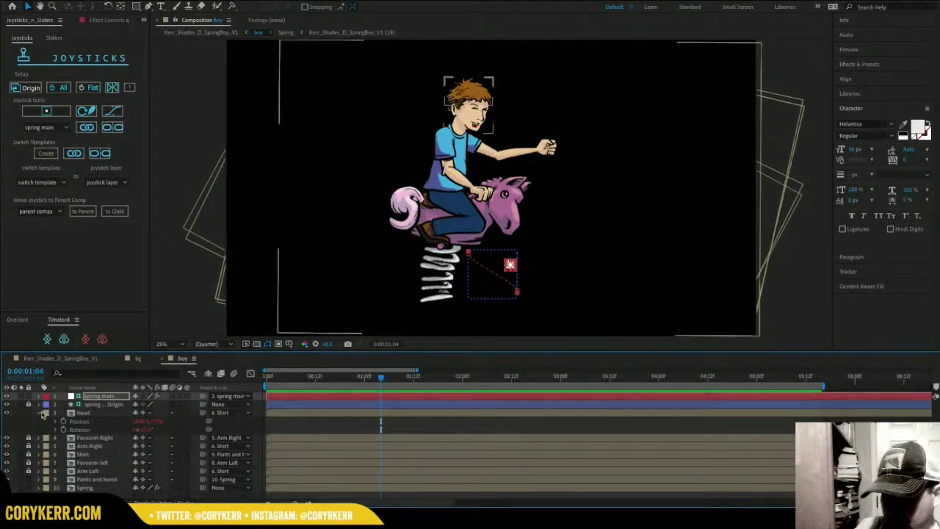
pyautogui.click(209, 430)
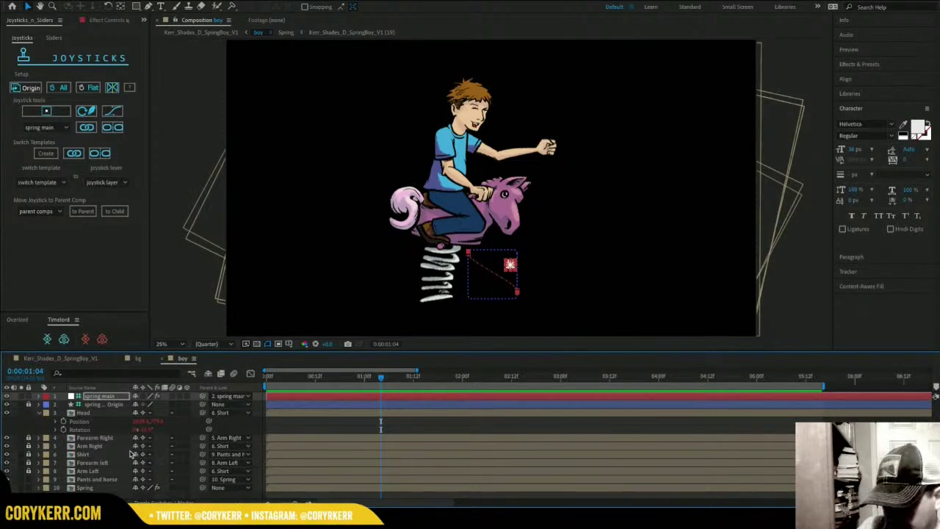
pyautogui.click(103, 415)
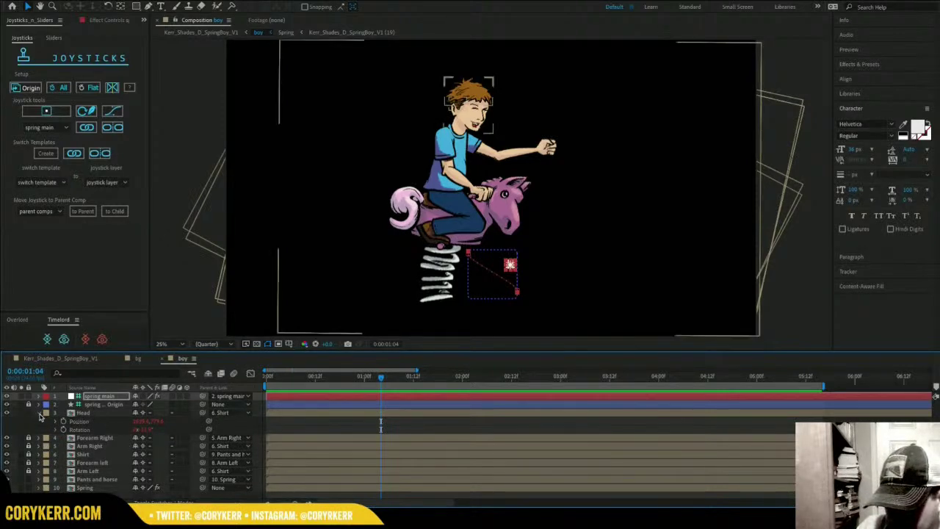
pyautogui.click(41, 415)
pyautogui.click(28, 454)
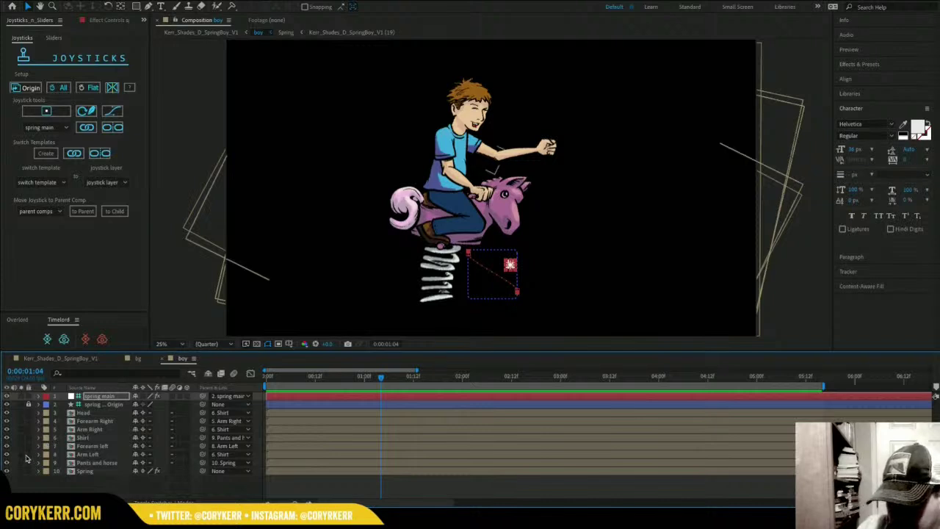
# At the first frame, set the rotation of Forearm left to -11° and of Arm Left to 0°.
pyautogui.click(96, 446)
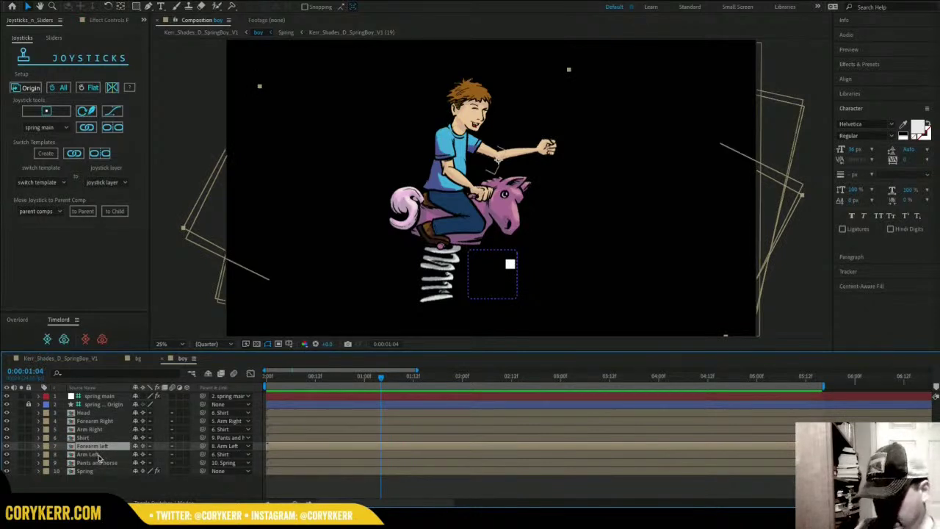
pyautogui.keyDown('shift'); pyautogui.click(97, 455); pyautogui.keyUp('shift')
pyautogui.press('r')
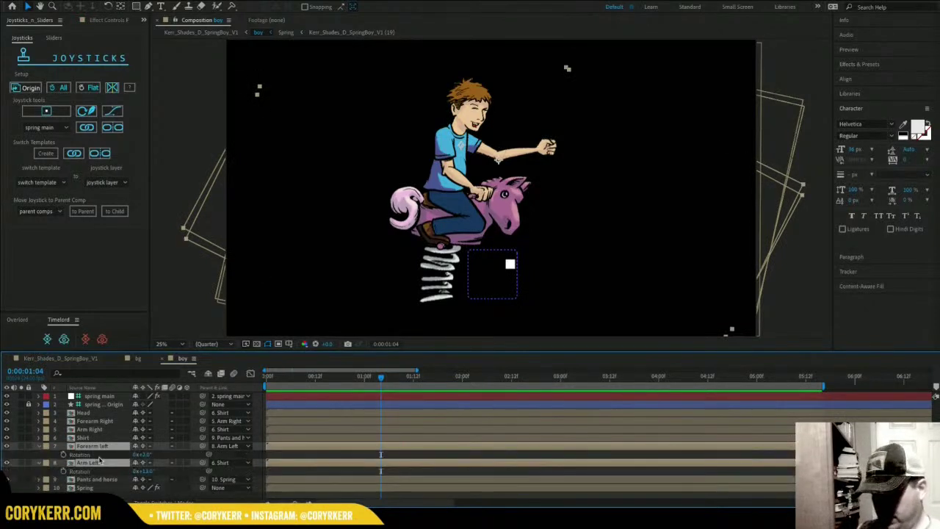
pyautogui.moveTo(379, 376); pyautogui.dragTo(235, 397)
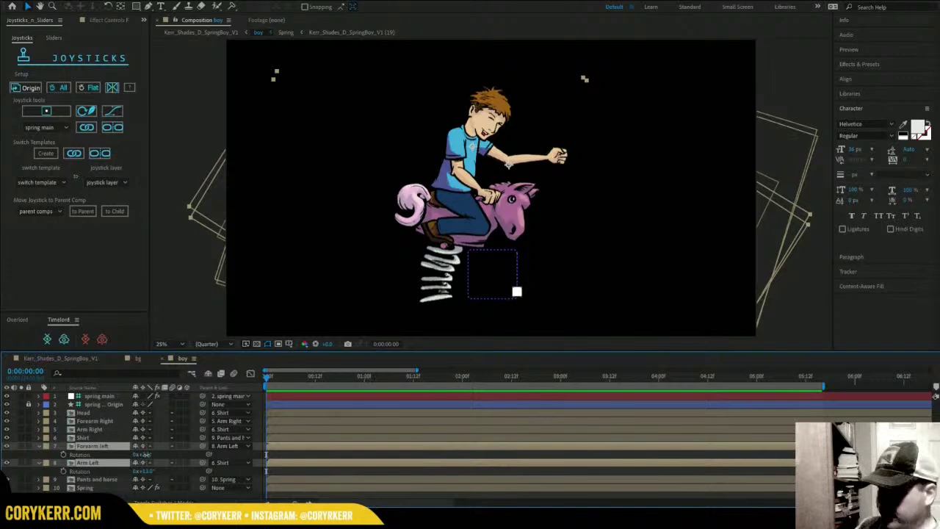
pyautogui.moveTo(146, 455)
pyautogui.mouseDown()
pyautogui.moveTo(128, 464)
pyautogui.moveTo(167, 456)
pyautogui.moveTo(158, 458)
pyautogui.mouseUp()
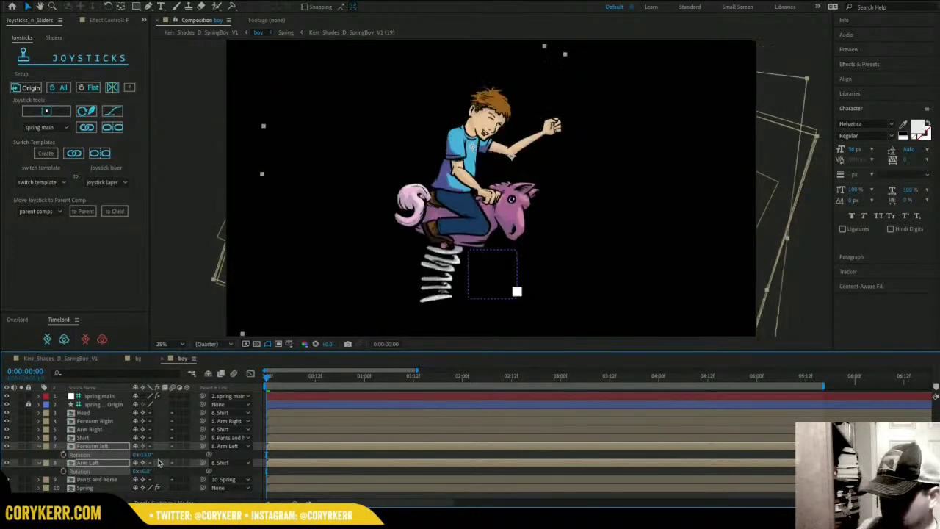
# Add the expression wiggle(1.5,40) to the Forearm left layer's rotation and preview it from the start.
pyautogui.click(52, 456)
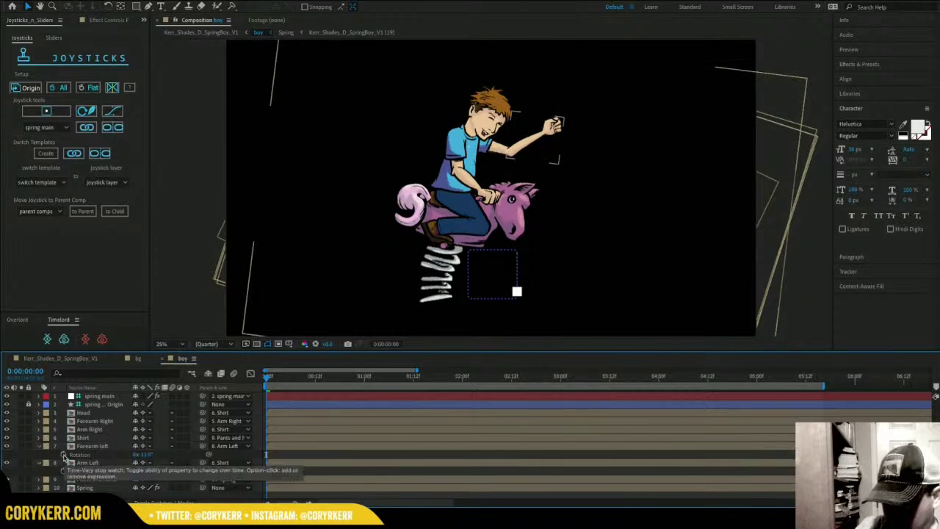
pyautogui.keyDown('alt'); pyautogui.click(64, 455); pyautogui.keyUp('alt')
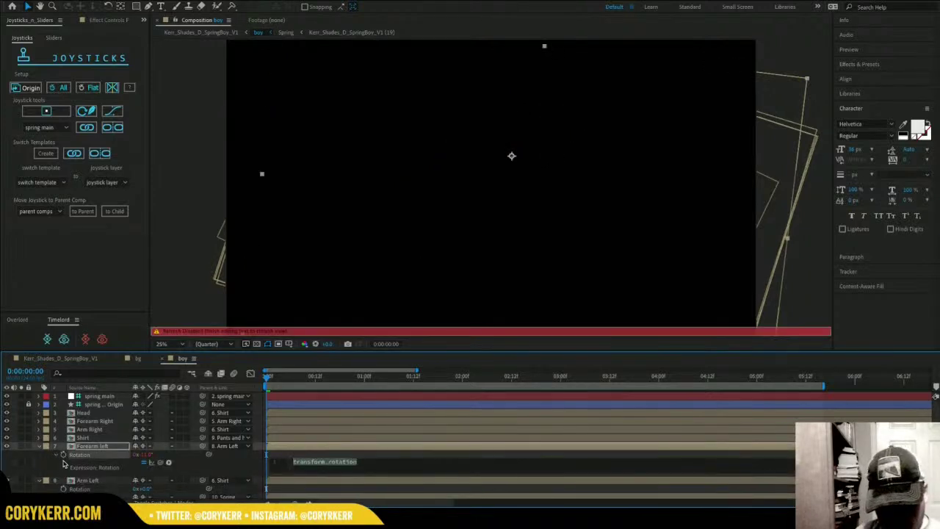
pyautogui.write('wiggle(1.5,40')
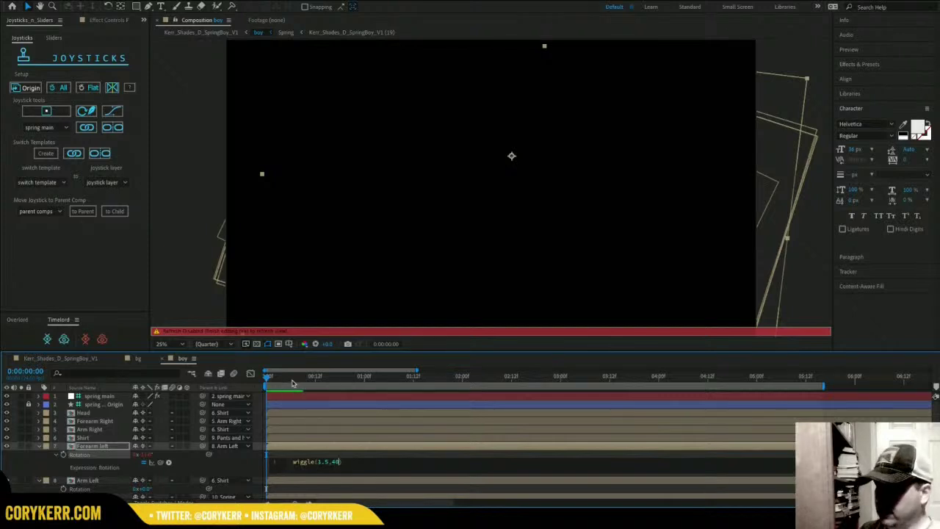
pyautogui.moveTo(292, 382); pyautogui.dragTo(233, 389)
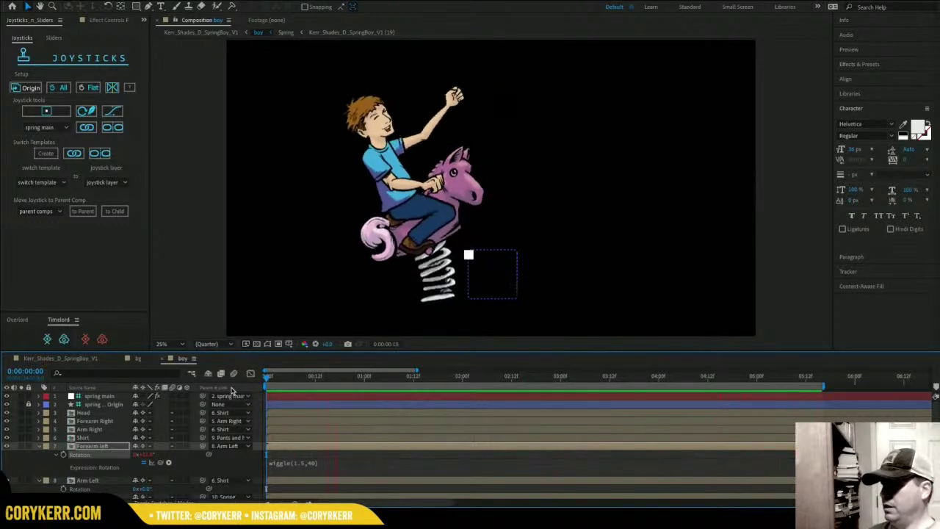
pyautogui.press('space')
# Move the wiggle(1.5,40) expression from Forearm left's rotation to Arm Left's rotation and preview from the start.
pyautogui.click(312, 464)
pyautogui.press('super+c')
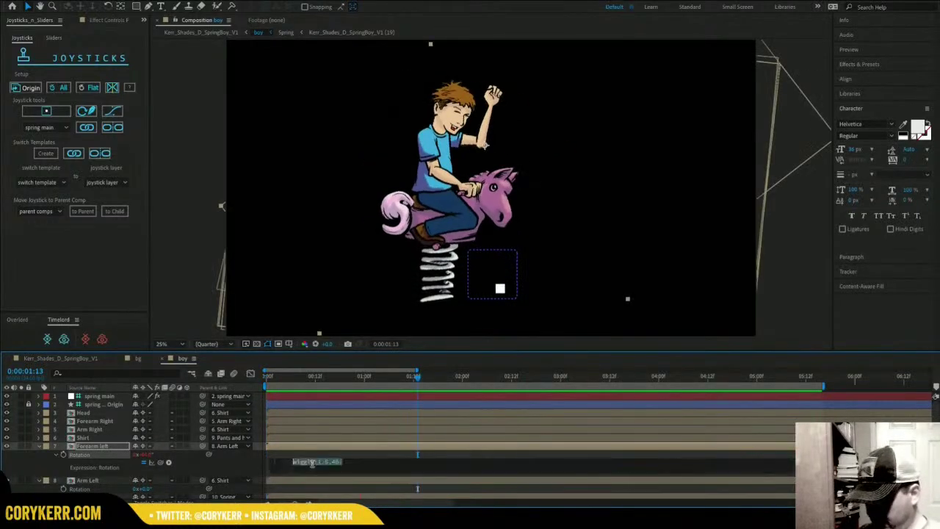
pyautogui.press('BackSpace')
pyautogui.click(131, 470)
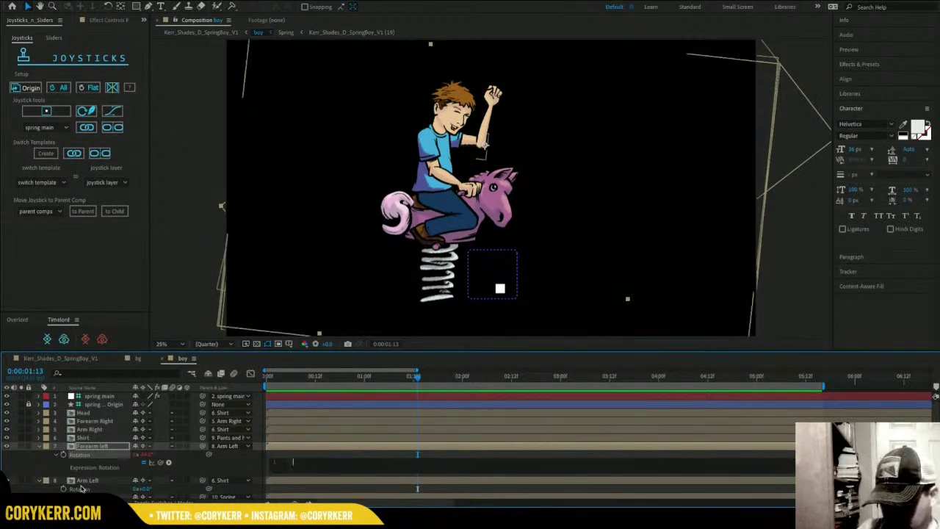
pyautogui.click(63, 488)
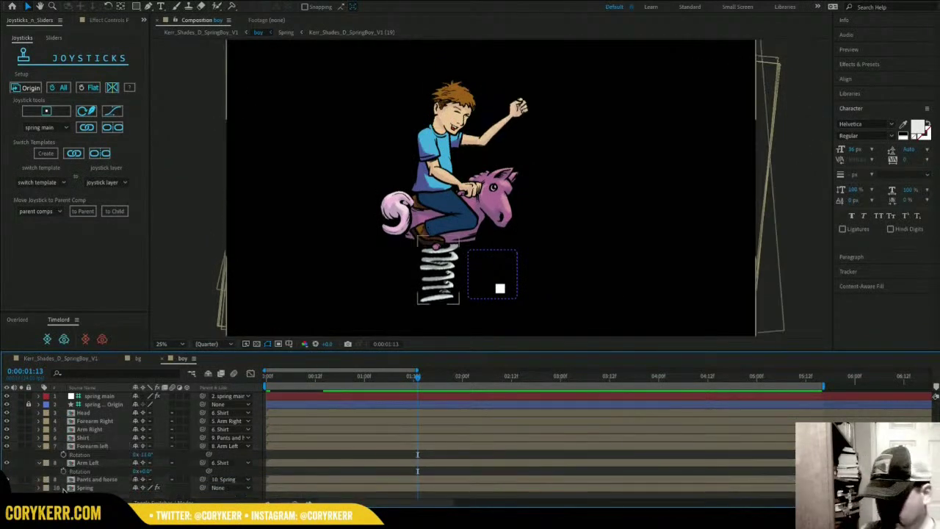
pyautogui.keyDown('alt'); pyautogui.click(63, 472); pyautogui.keyUp('alt')
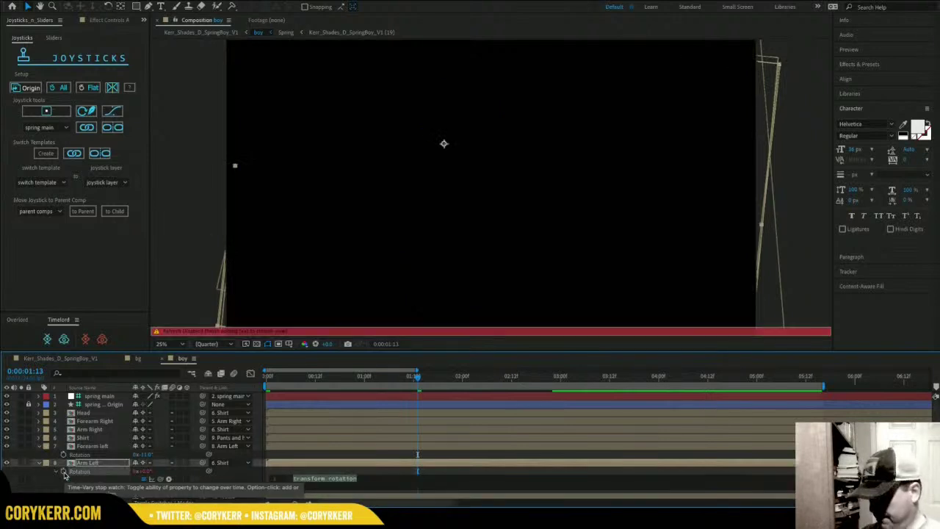
pyautogui.press('super+v')
pyautogui.moveTo(310, 379); pyautogui.dragTo(264, 379)
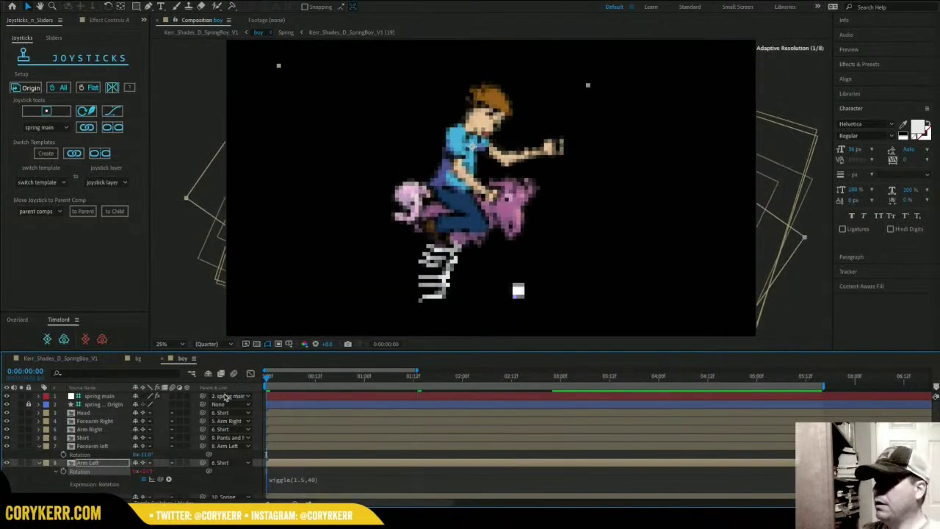
pyautogui.press('space')
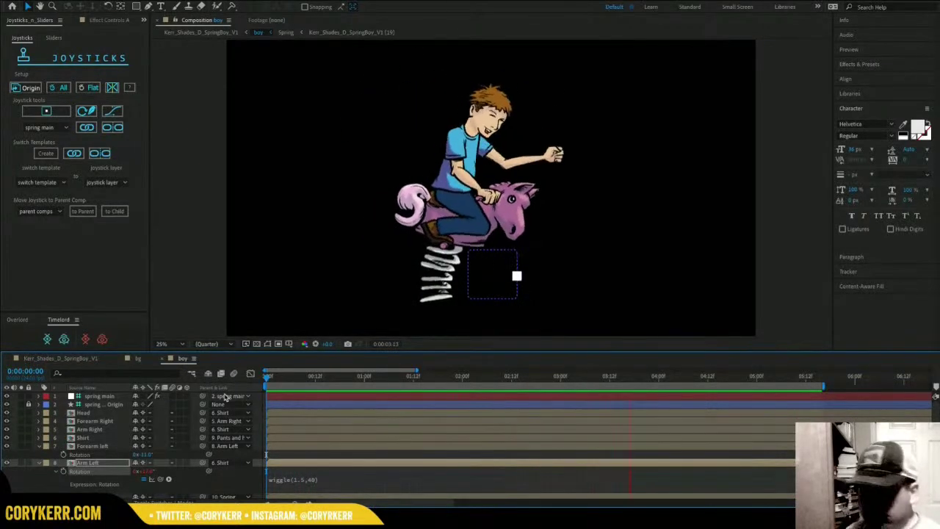
# In the Kerr_Shades_D_SpringBoy_V1 composition, set the work area to end at 10 seconds and preview from the start.
pyautogui.click(71, 360)
pyautogui.moveTo(332, 380); pyautogui.dragTo(277, 380)
pyautogui.moveTo(370, 387); pyautogui.dragTo(498, 387)
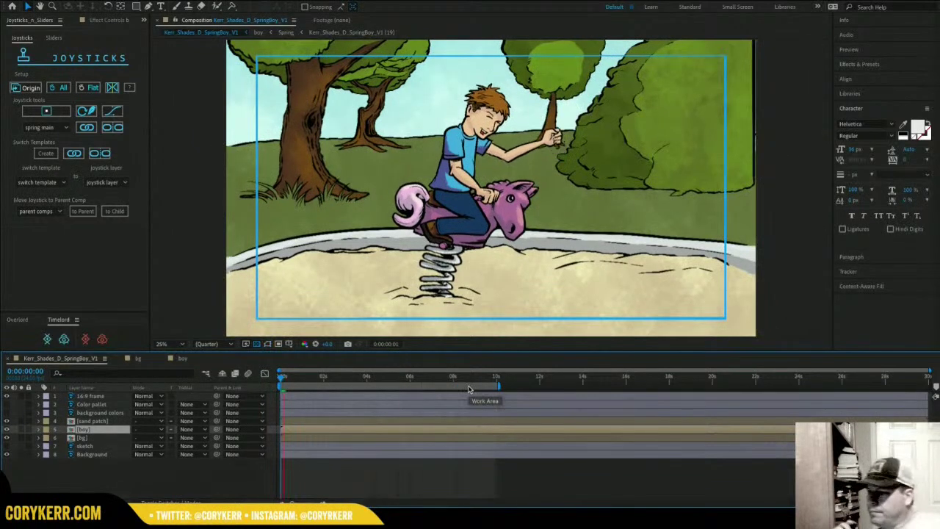
pyautogui.press('space')
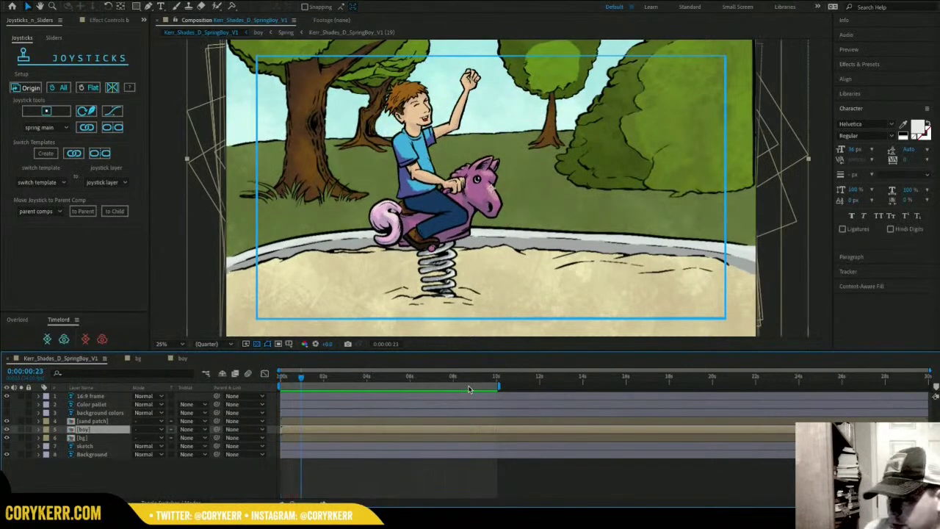
# Return to the first frame of the boy composition and unbind all layers from the spring main joystick.
pyautogui.click(182, 360)
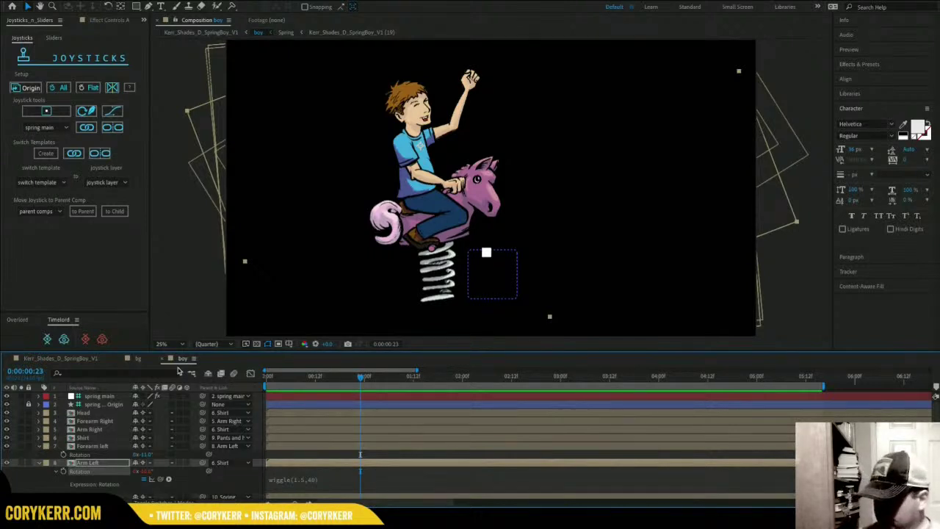
pyautogui.press('space')
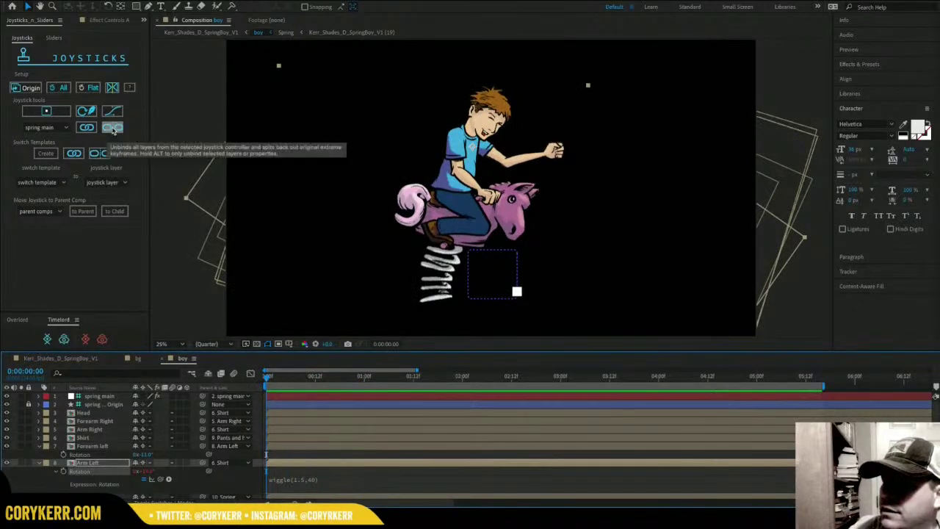
pyautogui.click(113, 128)
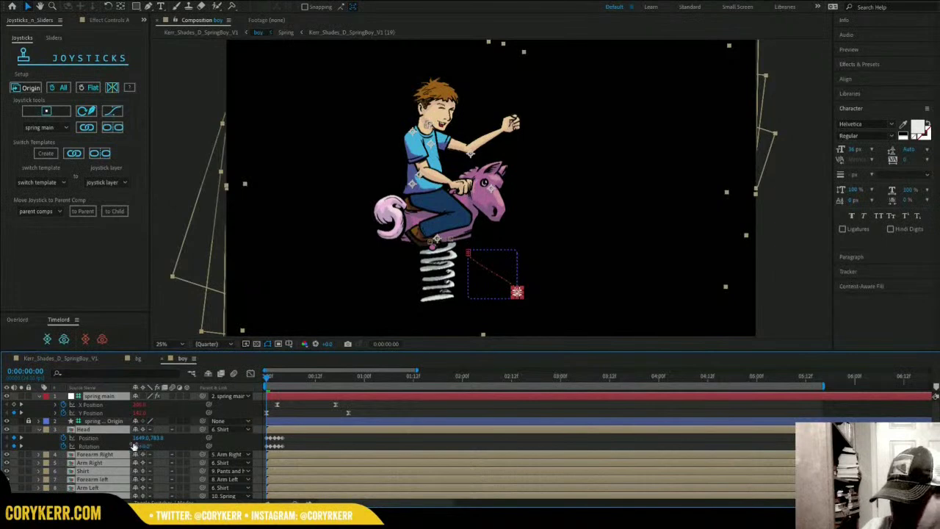
# Reveal the keyframed properties of the unbound layers, deselect them and collapse the spring main layer.
pyautogui.click(39, 396)
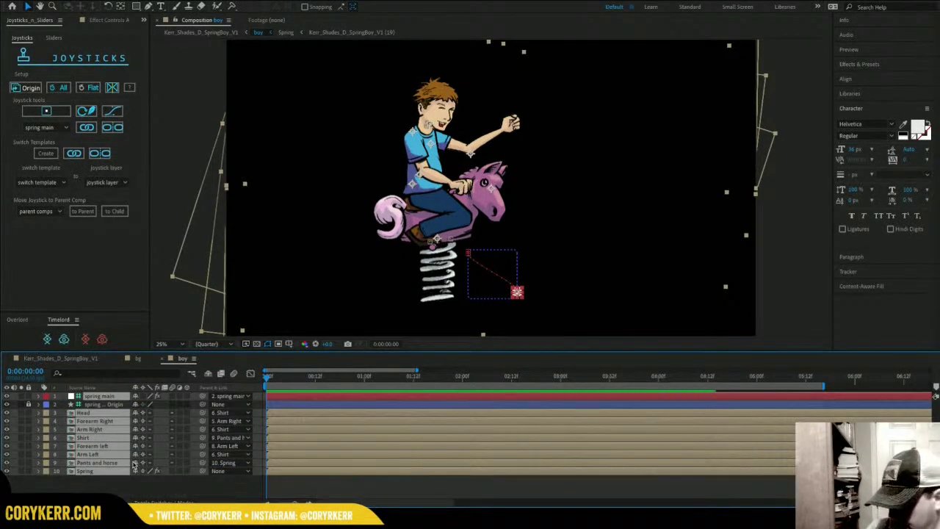
pyautogui.press('u')
pyautogui.click(159, 417)
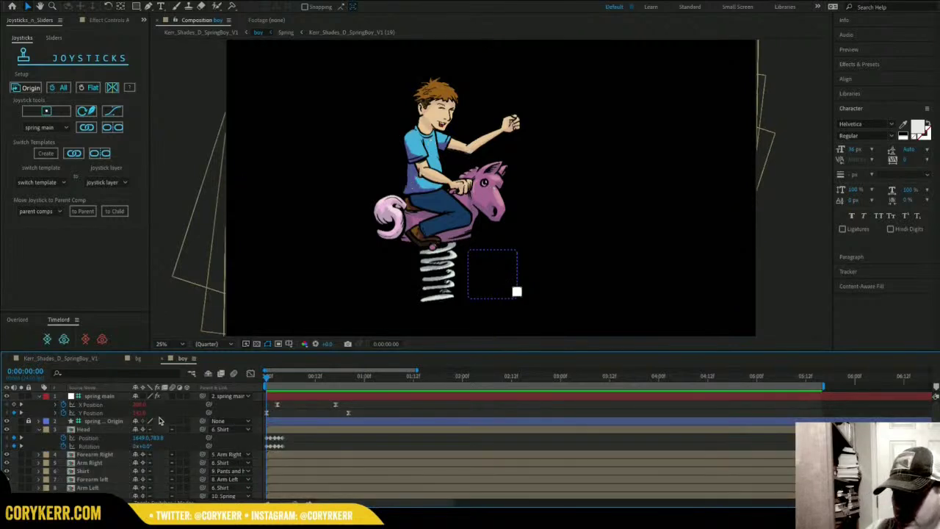
pyautogui.click(40, 396)
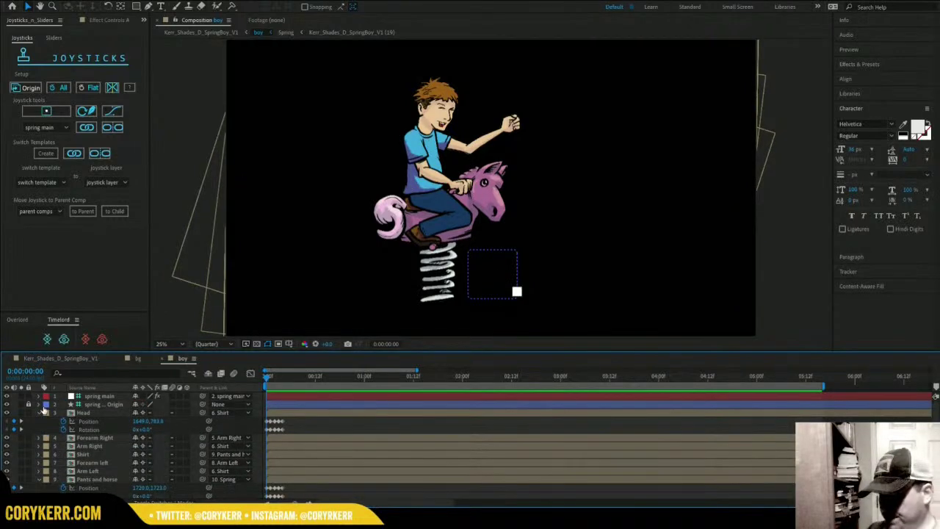
# Show the transparency grid and start rotation keyframes on the Shirt layer at frame 2.
pyautogui.click(257, 343)
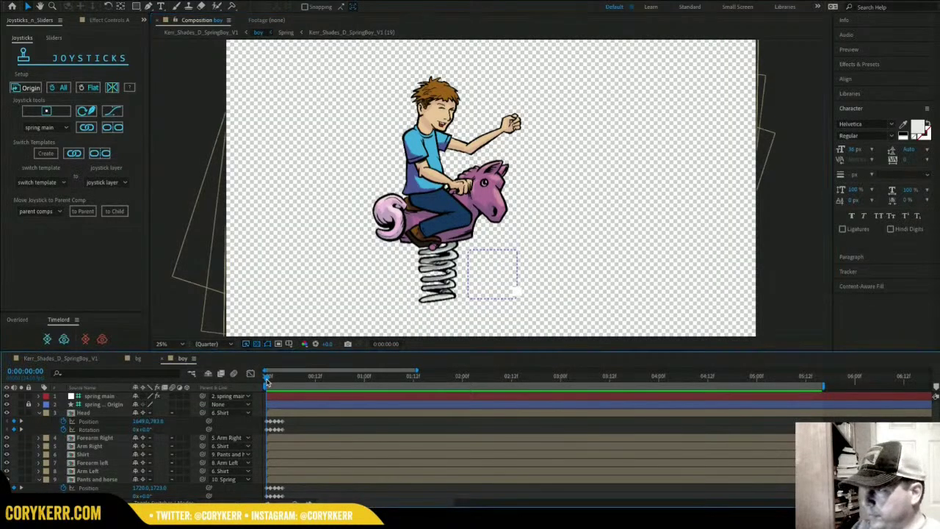
pyautogui.click(270, 379)
pyautogui.moveTo(270, 380); pyautogui.dragTo(276, 381)
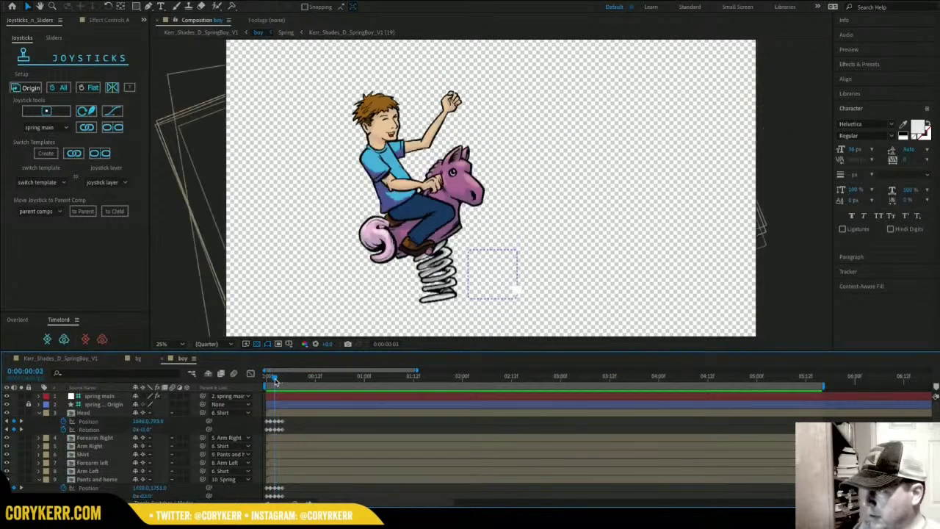
pyautogui.click(99, 456)
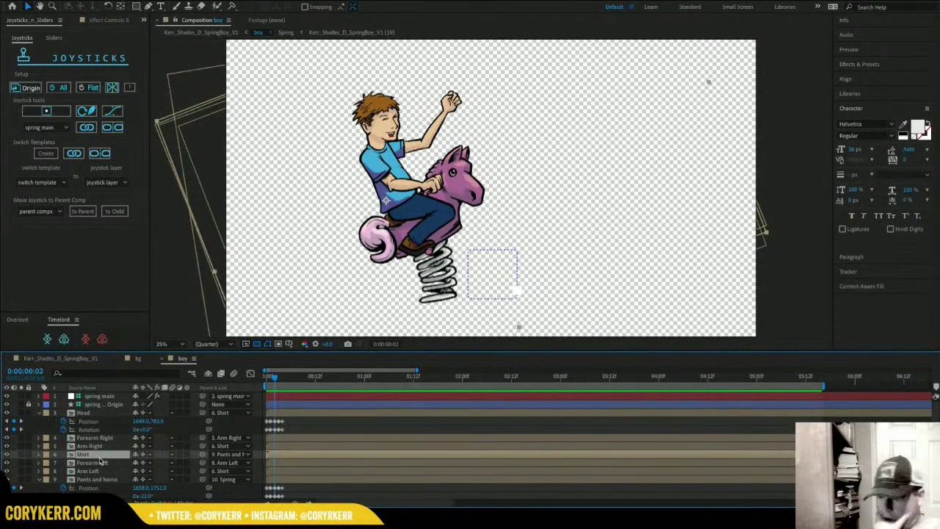
pyautogui.hotkey('alt', 'shift', 'r')
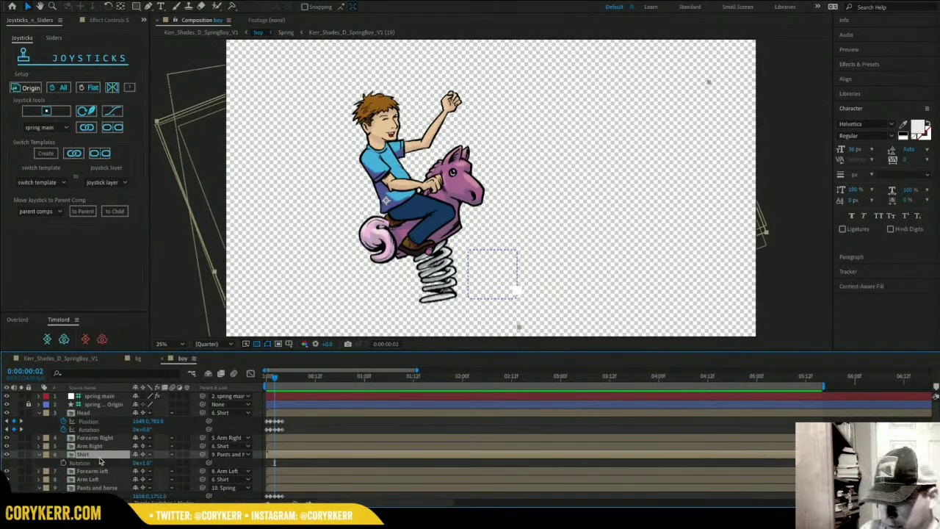
pyautogui.press('F2')
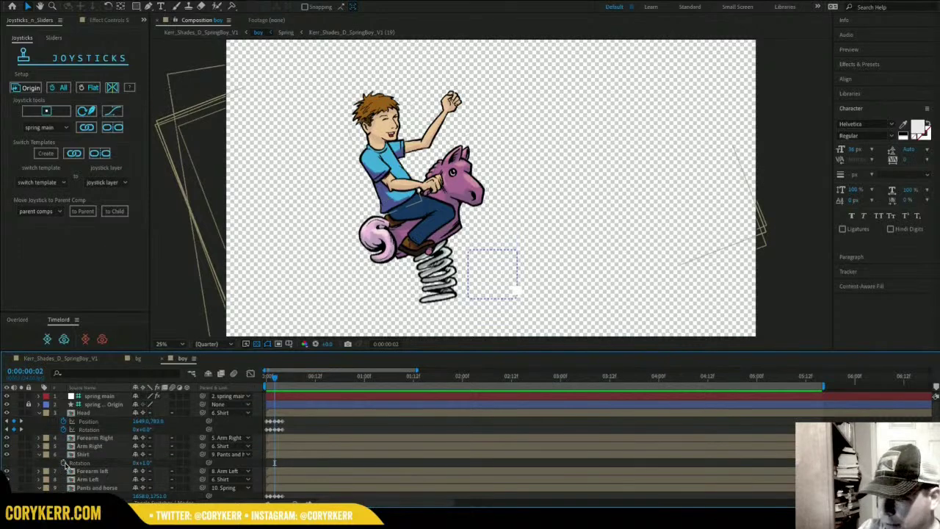
pyautogui.click(64, 463)
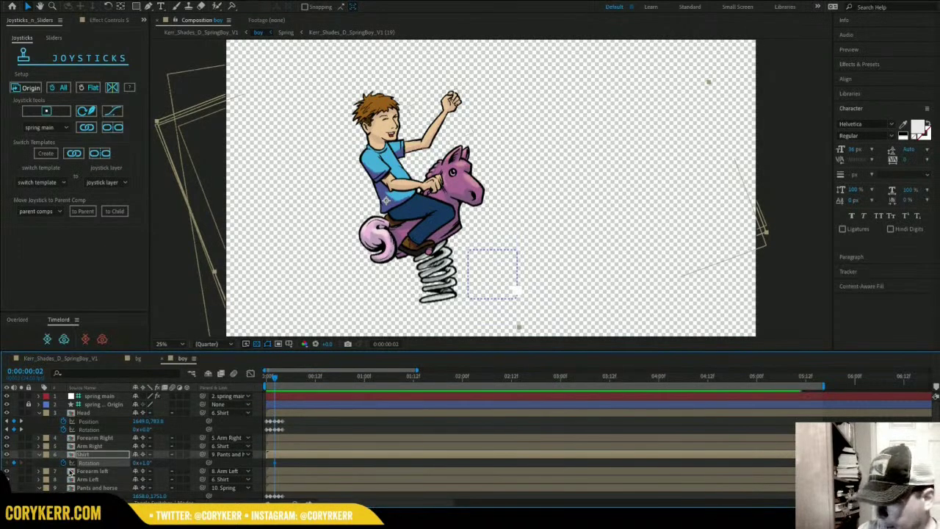
# Keyframe the Shirt layer's rotation at -9° on frame 3 and 6° on frame 4.
pyautogui.click(279, 379)
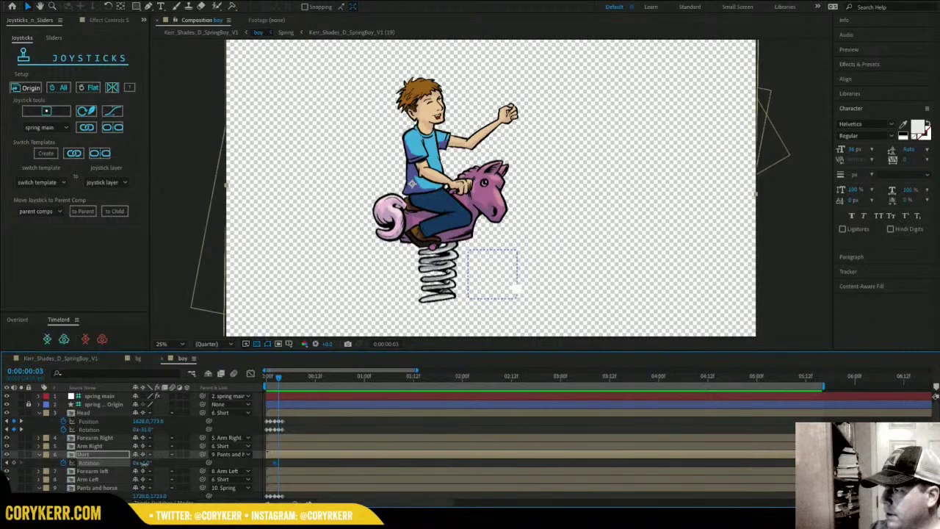
pyautogui.moveTo(144, 467); pyautogui.dragTo(139, 464)
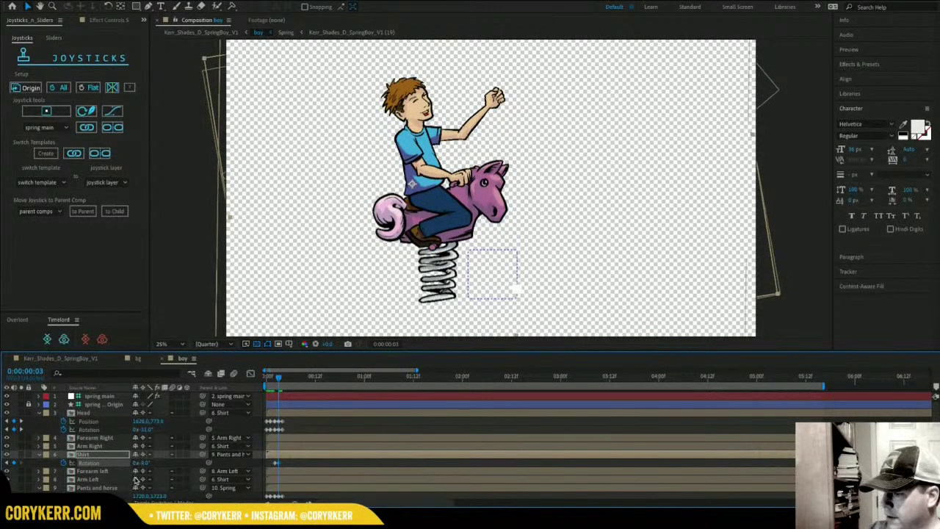
pyautogui.moveTo(279, 380); pyautogui.dragTo(282, 380)
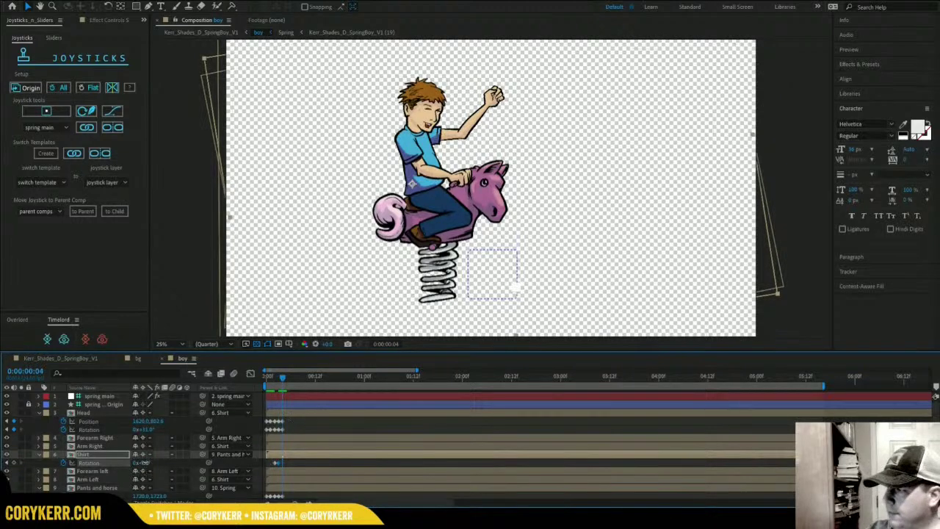
pyautogui.moveTo(144, 462); pyautogui.dragTo(151, 463)
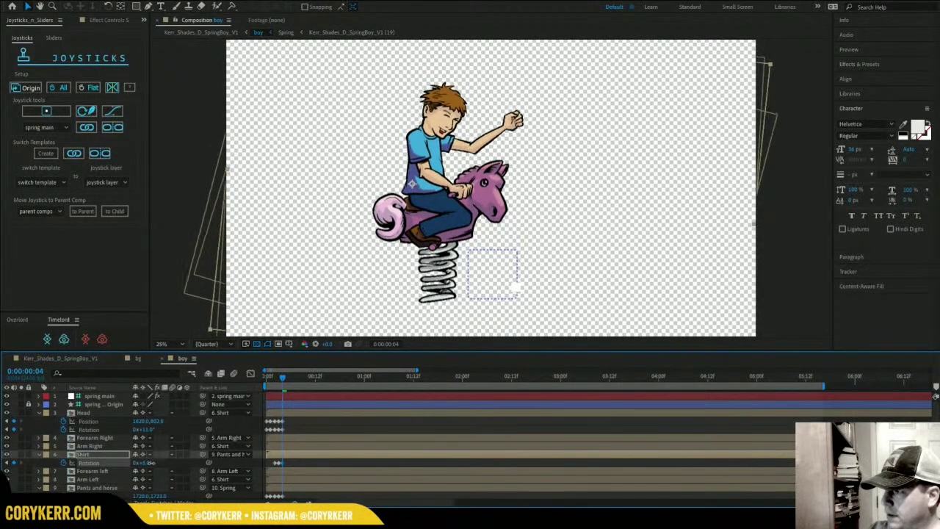
# Add Shirt rotation keyframes with the unchanged neutral pose at frames 0 and 1.
pyautogui.moveTo(283, 379); pyautogui.dragTo(268, 382)
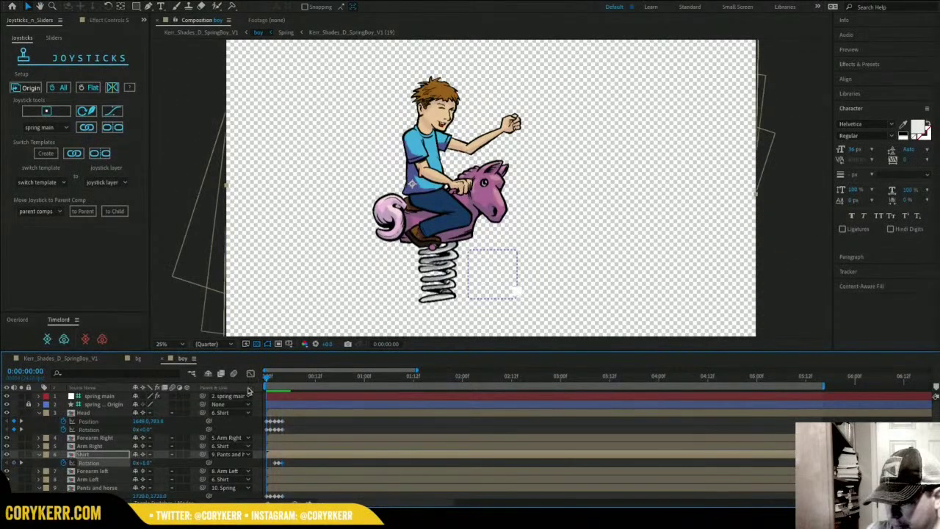
pyautogui.click(14, 462)
pyautogui.moveTo(267, 379); pyautogui.dragTo(270, 378)
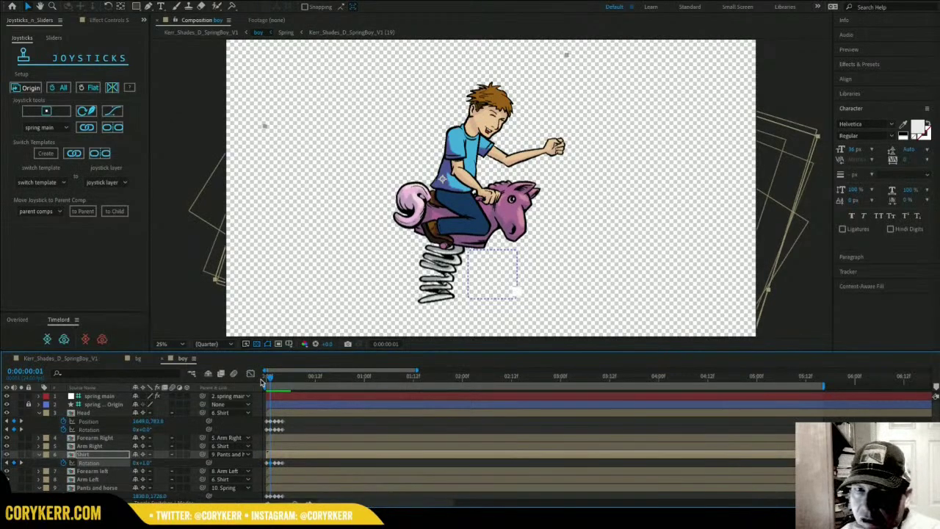
# Go to frame 2 and hide the layers below Shirt, including Forearm left, Arm Left and Pants and horse, as shy layers.
pyautogui.click(268, 379)
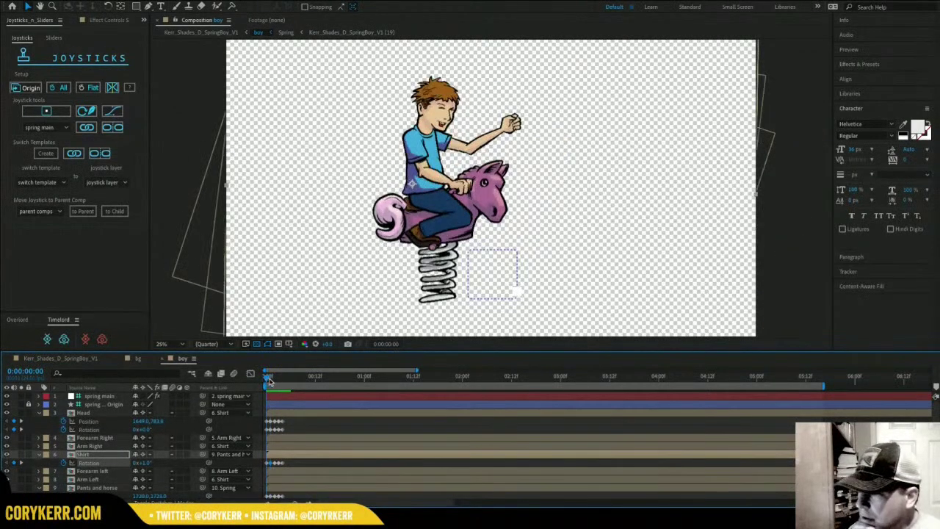
pyautogui.moveTo(269, 381)
pyautogui.mouseDown()
pyautogui.moveTo(287, 379)
pyautogui.moveTo(276, 379)
pyautogui.mouseUp()
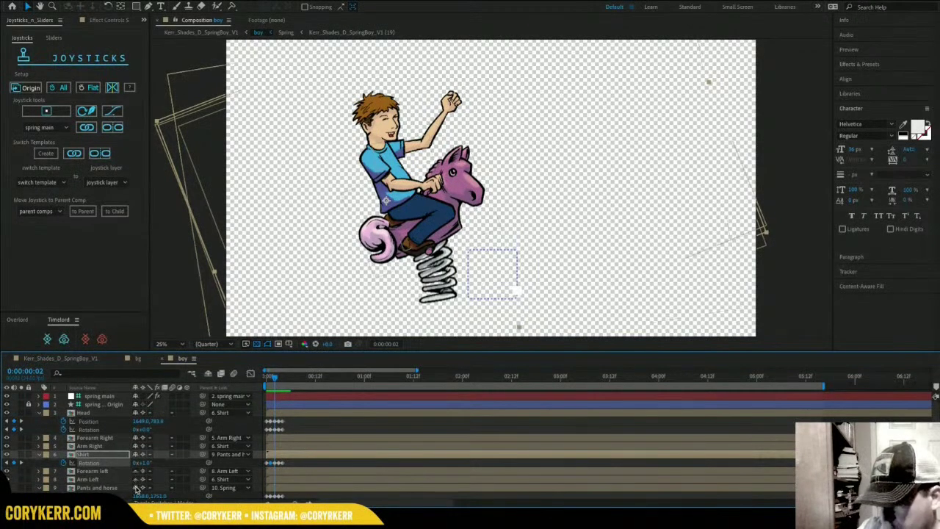
pyautogui.click(209, 374)
pyautogui.click(137, 471)
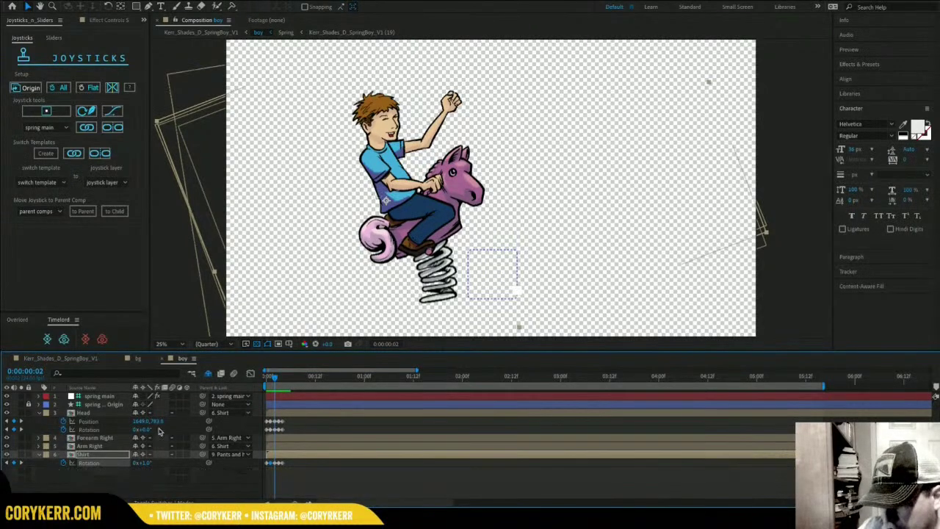
# Start rotation keyframes on the Forearm Right and Arm Right layers at frame 2.
pyautogui.click(108, 439)
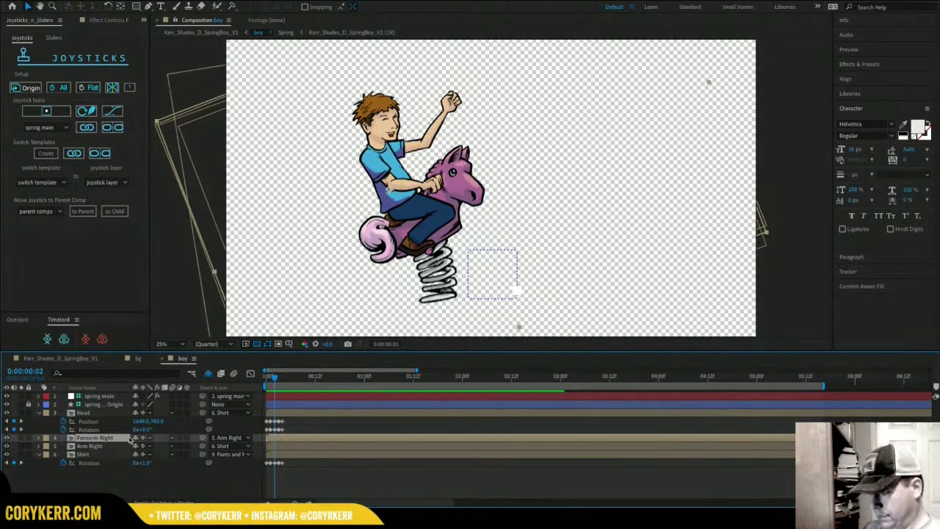
pyautogui.press('r')
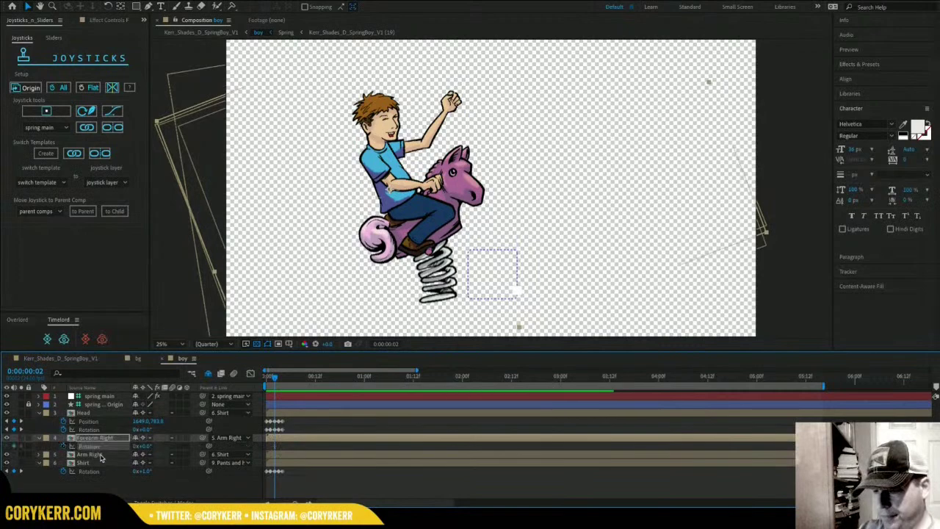
pyautogui.click(99, 455)
pyautogui.press('r')
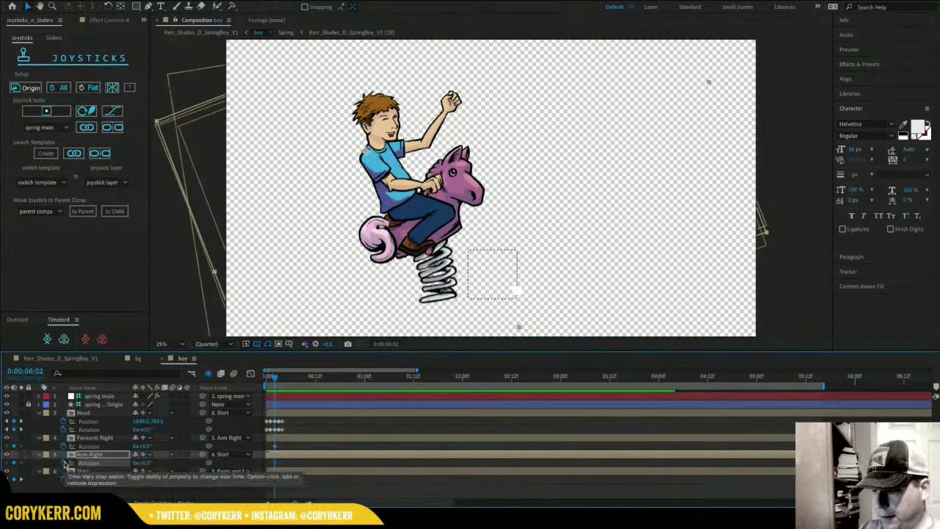
# Keyframe Forearm Right's rotation at 22° and Arm Right's at -8° on frame 3, and Forearm Right at -2° with Arm Right adjusted on frame 4.
pyautogui.click(279, 379)
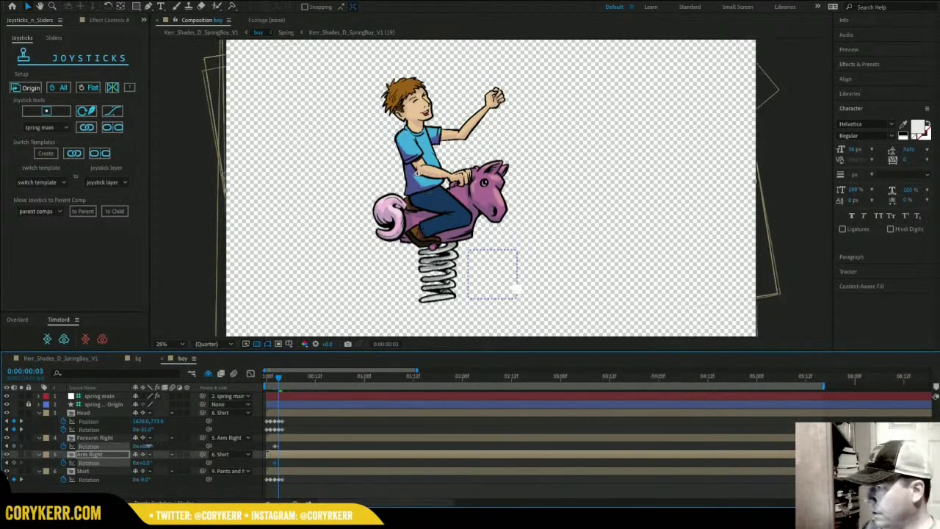
pyautogui.click(146, 446)
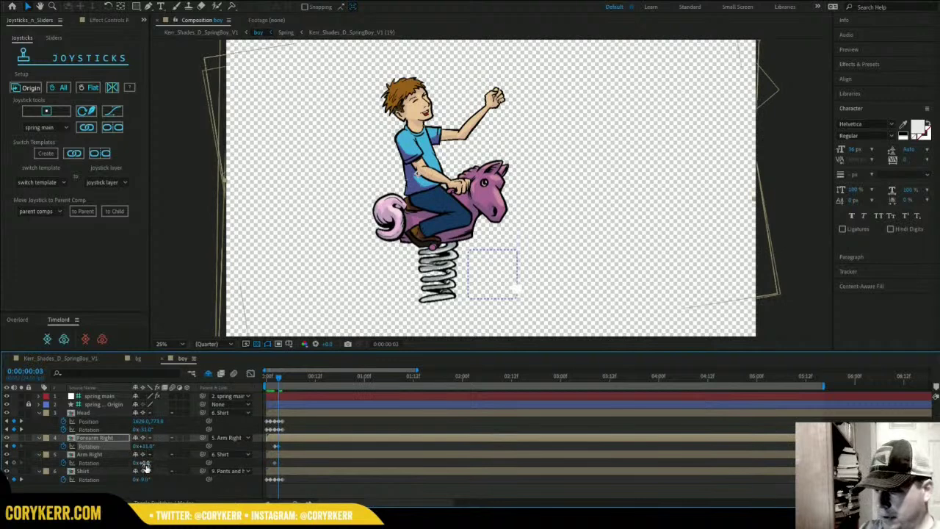
pyautogui.moveTo(145, 462); pyautogui.dragTo(152, 446)
pyautogui.click(139, 463)
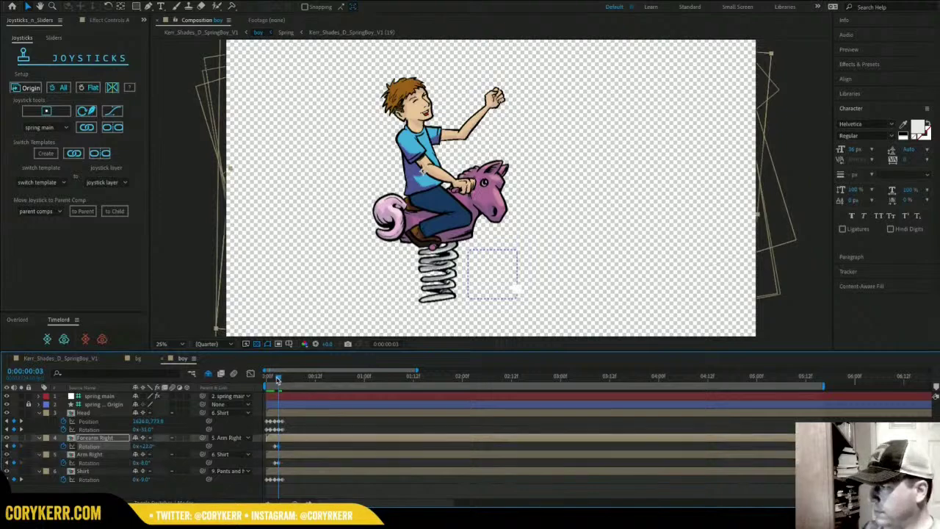
pyautogui.moveTo(277, 380); pyautogui.dragTo(283, 379)
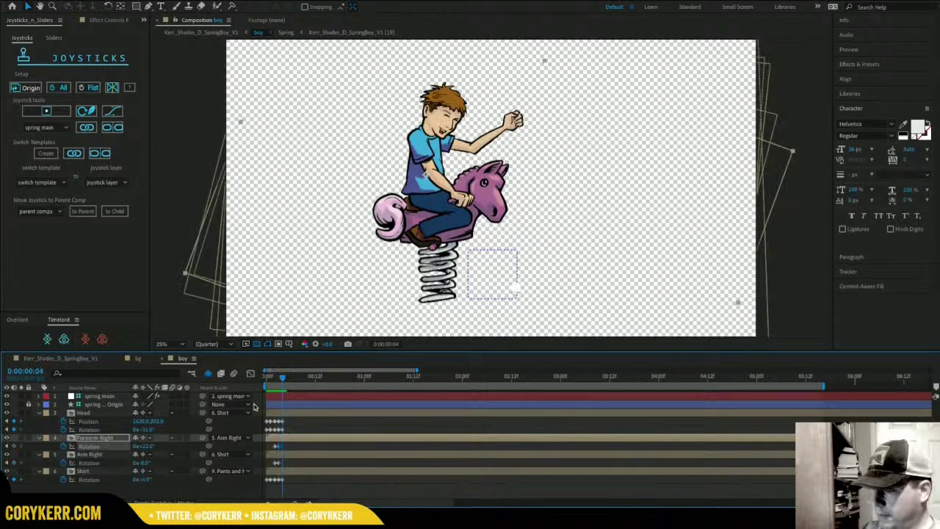
pyautogui.moveTo(147, 446)
pyautogui.mouseDown()
pyautogui.moveTo(129, 446)
pyautogui.moveTo(152, 464)
pyautogui.moveTo(149, 446)
pyautogui.moveTo(149, 463)
pyautogui.mouseUp()
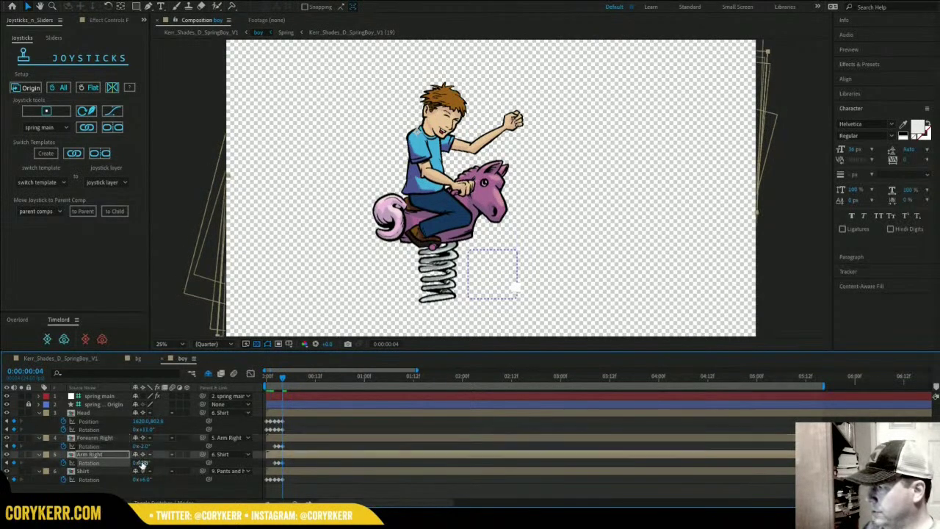
# Add neutral rotation keyframes for Forearm Right and Arm Right at frames 1 and 0.
pyautogui.moveTo(286, 378); pyautogui.dragTo(270, 377)
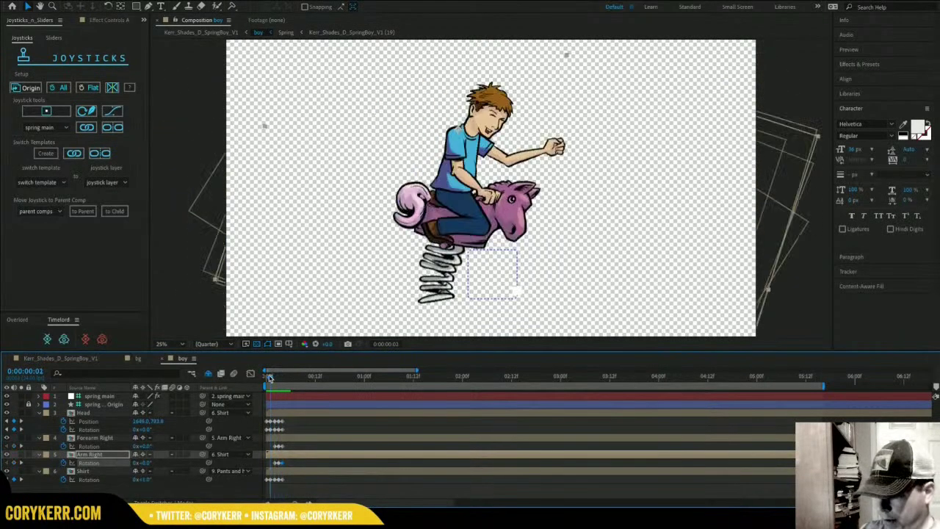
pyautogui.click(16, 446)
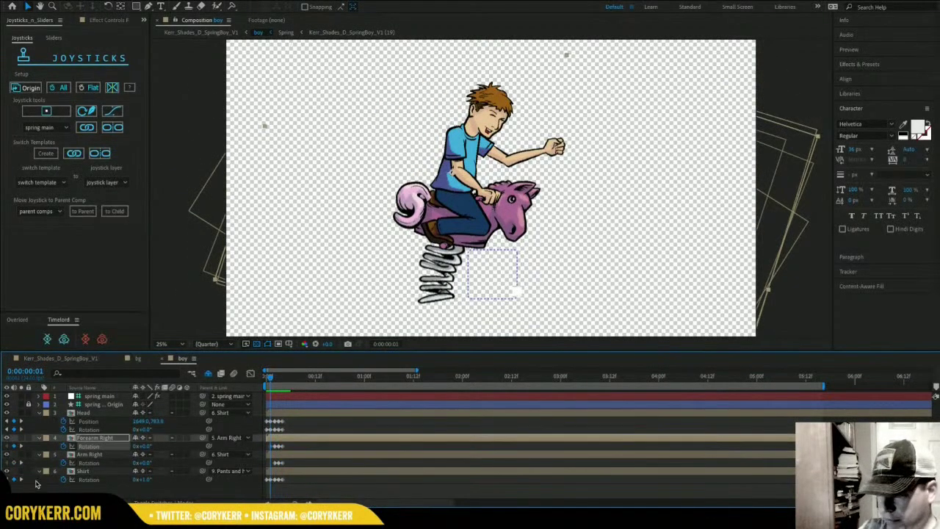
pyautogui.click(14, 463)
pyautogui.moveTo(271, 379); pyautogui.dragTo(252, 383)
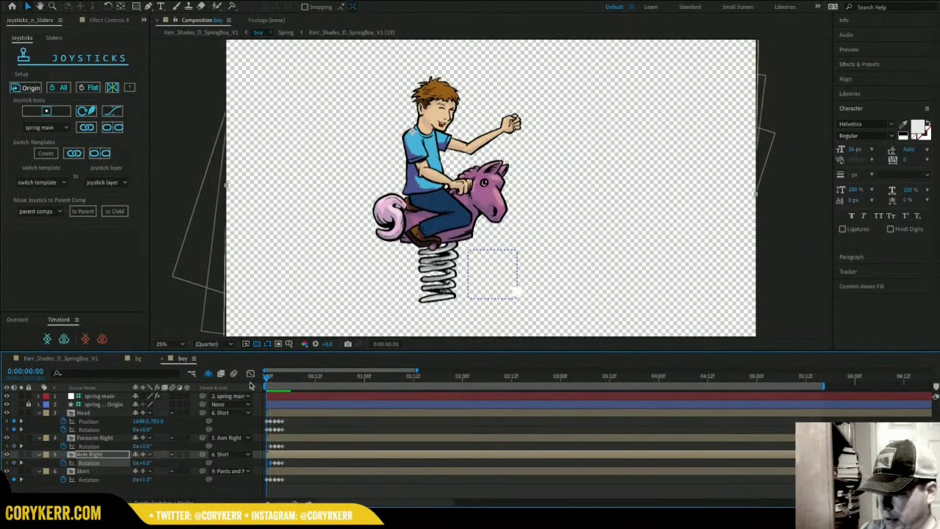
pyautogui.click(14, 446)
pyautogui.click(14, 463)
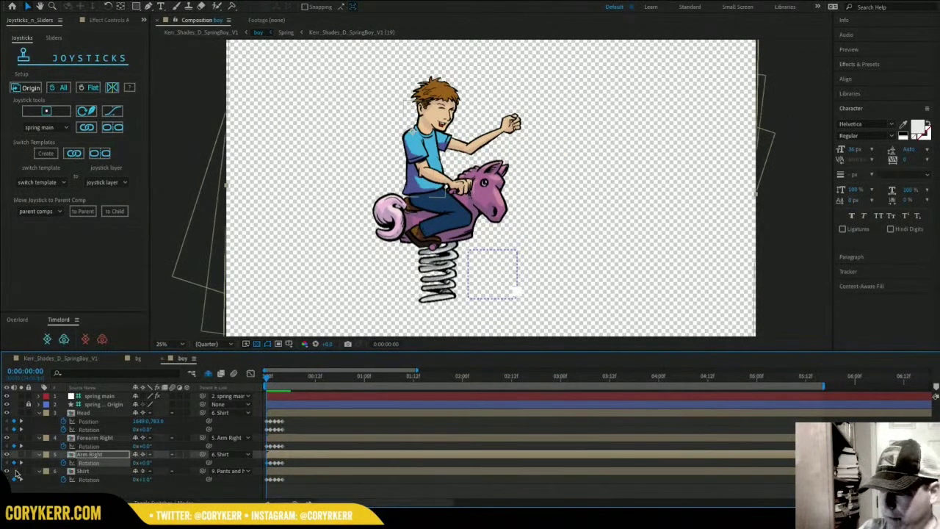
# Show the shy layers again and bind all layers except spring main to the spring main joystick.
pyautogui.click(209, 373)
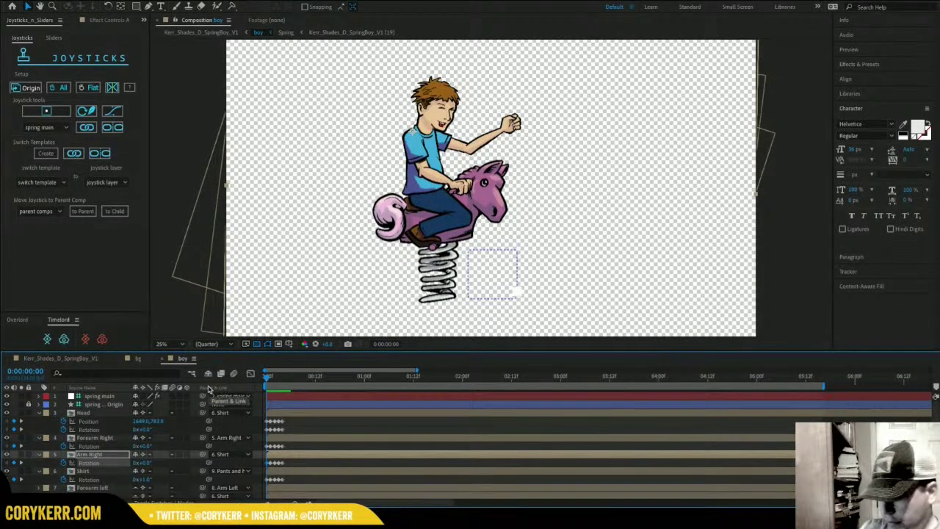
pyautogui.hotkey('ctrl', 'a')
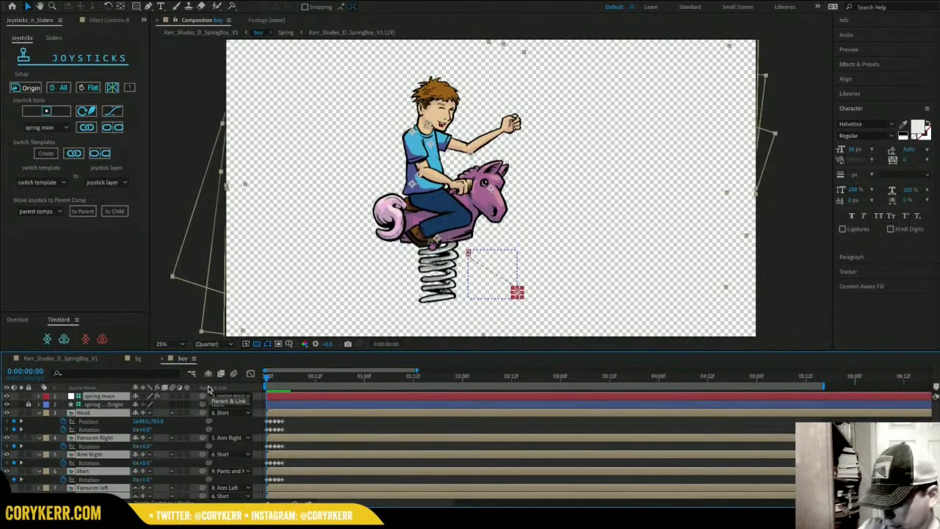
pyautogui.keyDown('ctrl'); pyautogui.click(99, 396); pyautogui.keyUp('ctrl')
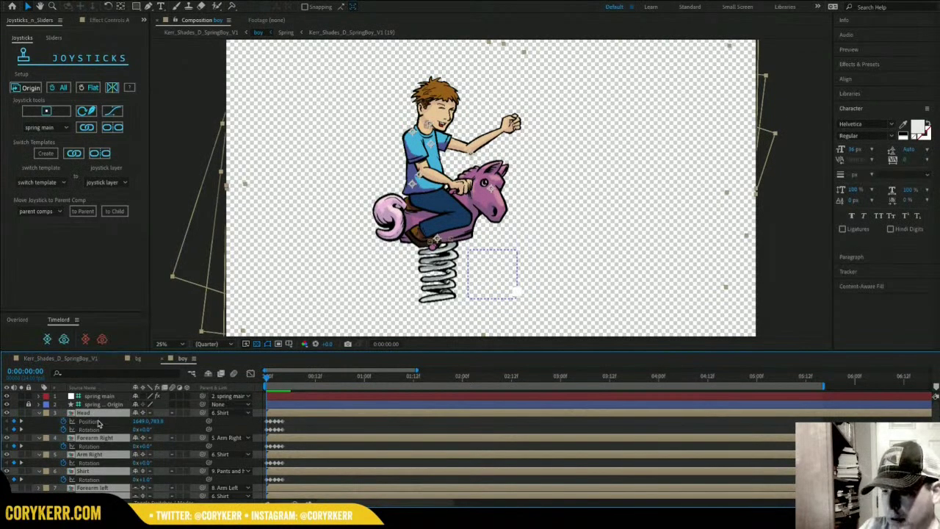
pyautogui.click(86, 128)
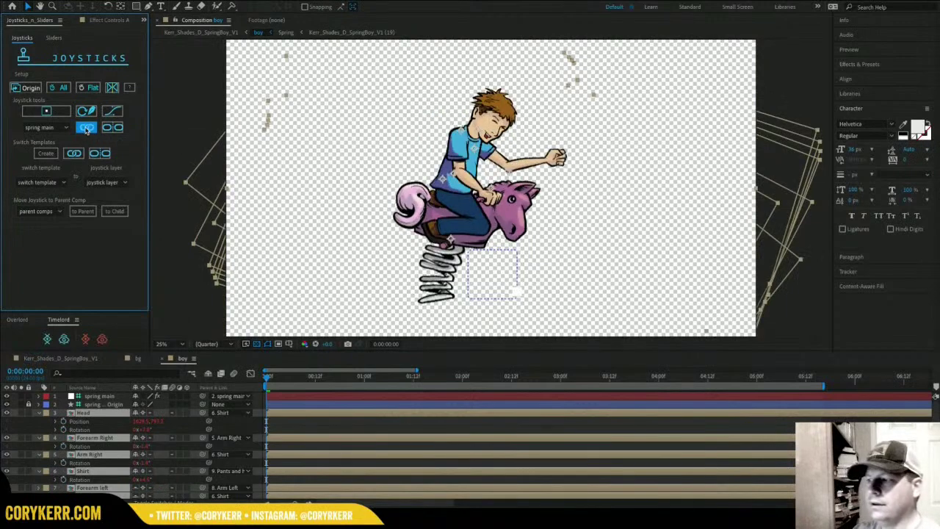
# Switch to the Kerr_Shades_D_SpringBoy_V1 composition and preview the animation from the first frame.
pyautogui.click(74, 359)
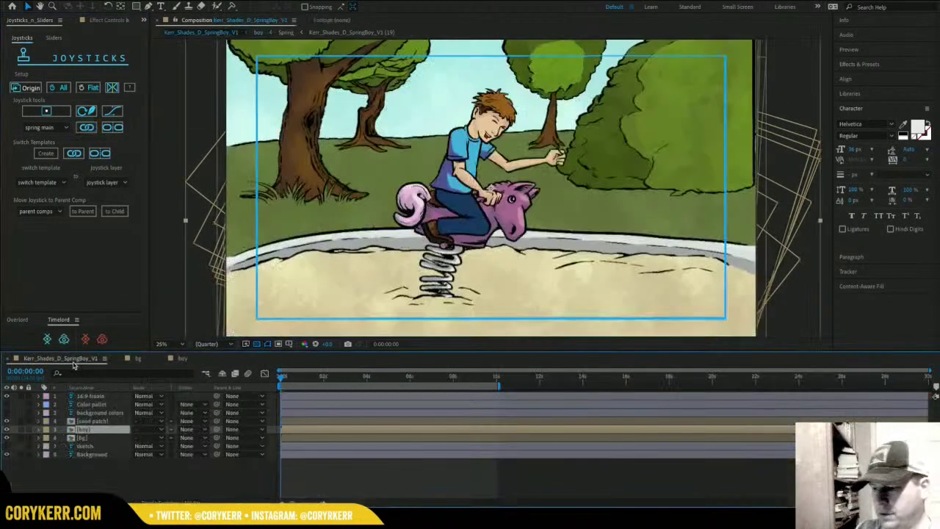
pyautogui.moveTo(294, 379); pyautogui.dragTo(274, 379)
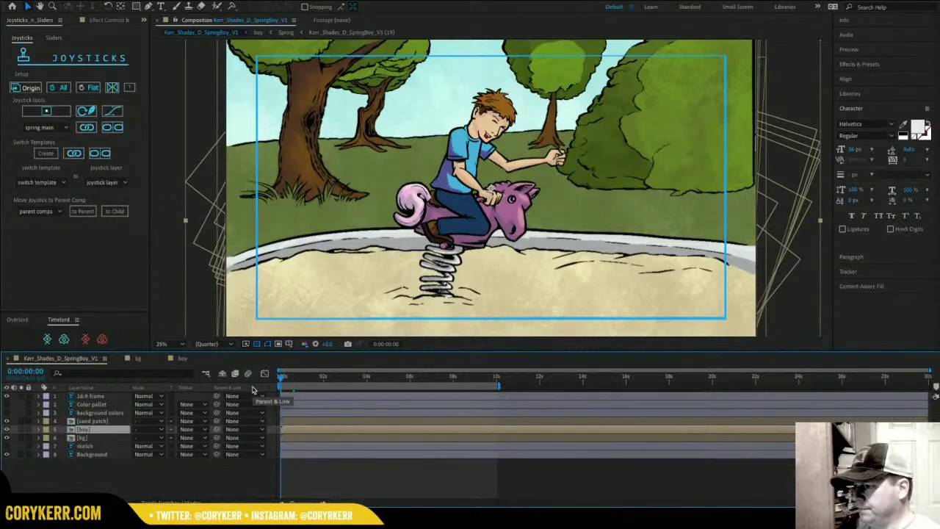
pyautogui.press('space')
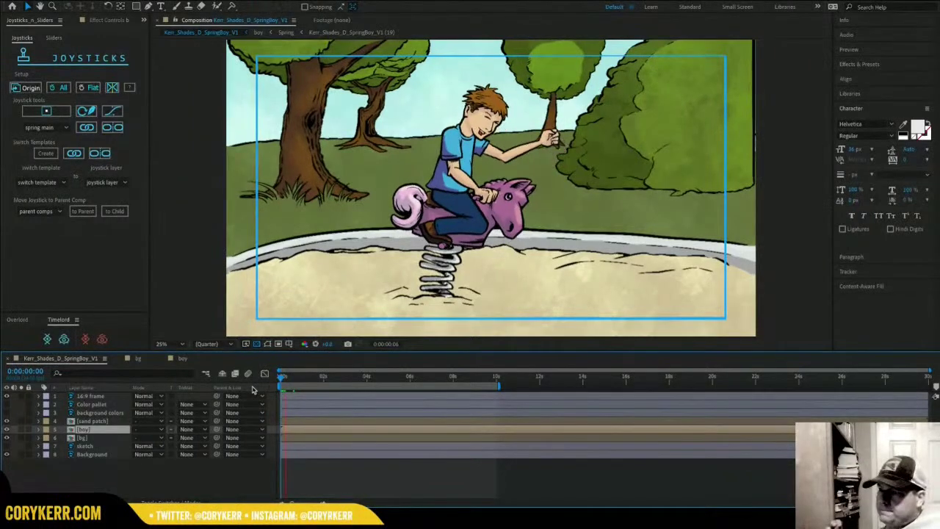